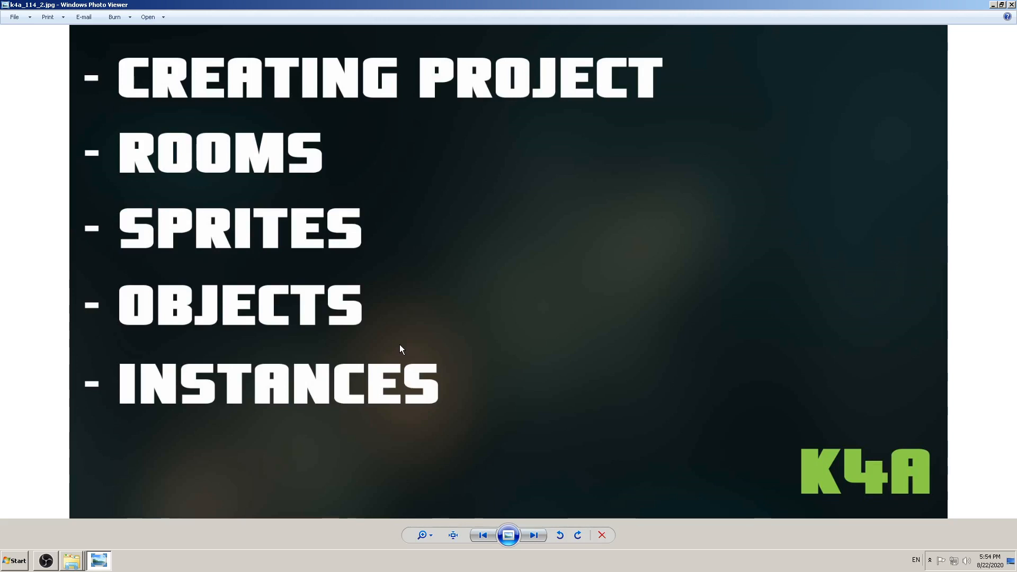
- Launch GameMaker Studio 2 from the GameMaker folder and postpone the new version update
click(64, 558)
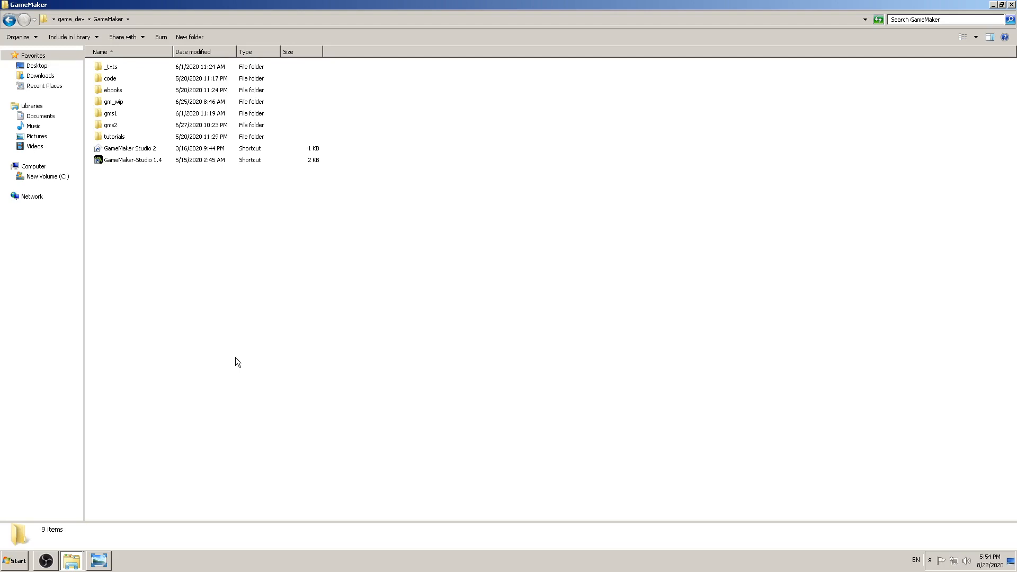
click(140, 148)
click(141, 184)
click(122, 151)
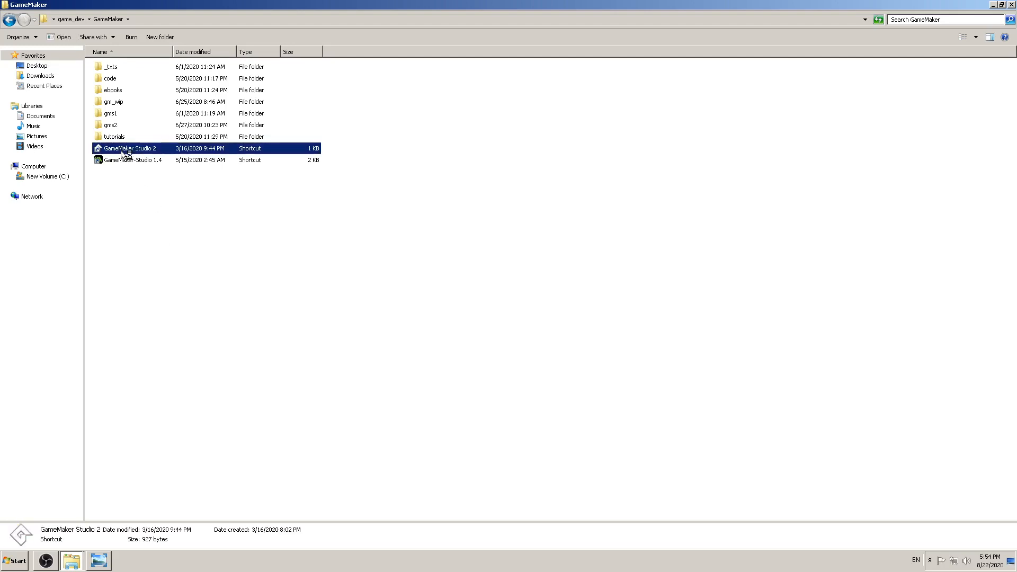
click(102, 566)
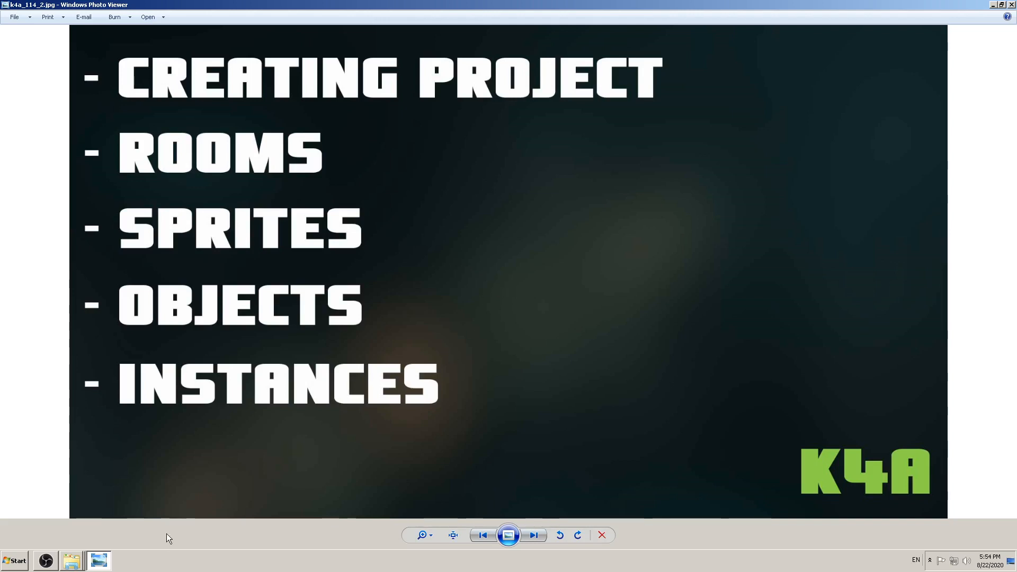
click(101, 560)
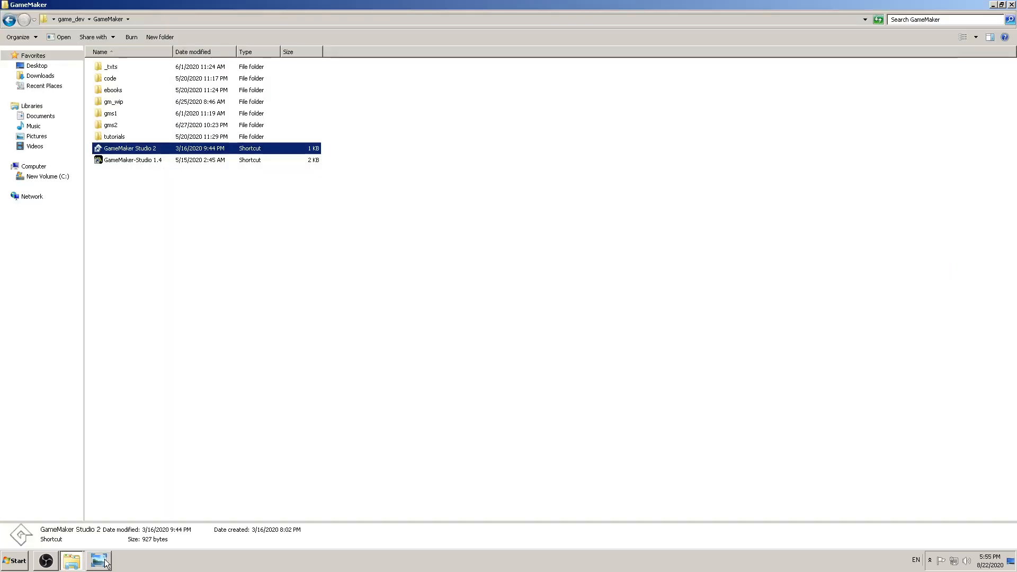
click(193, 285)
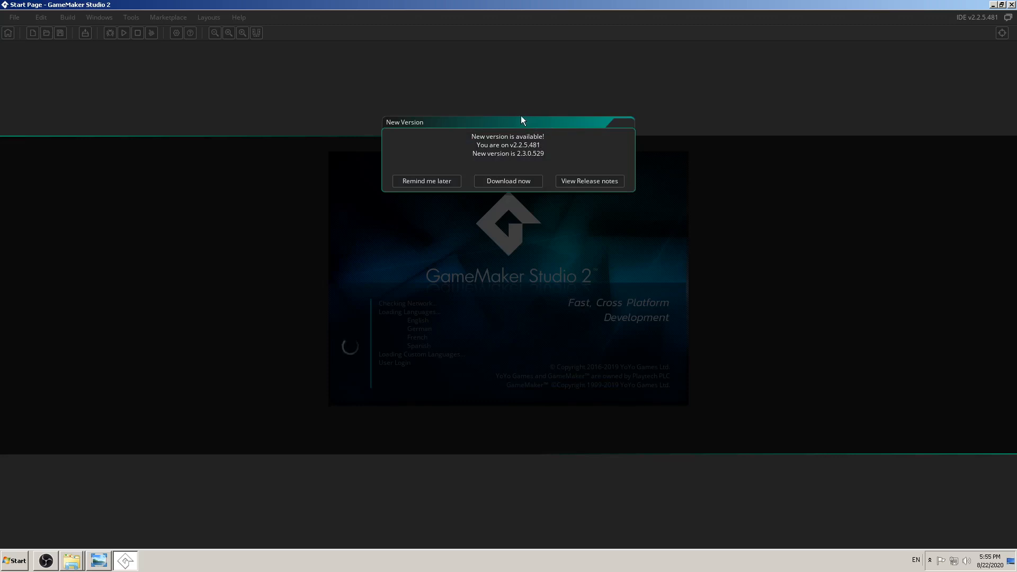
click(410, 183)
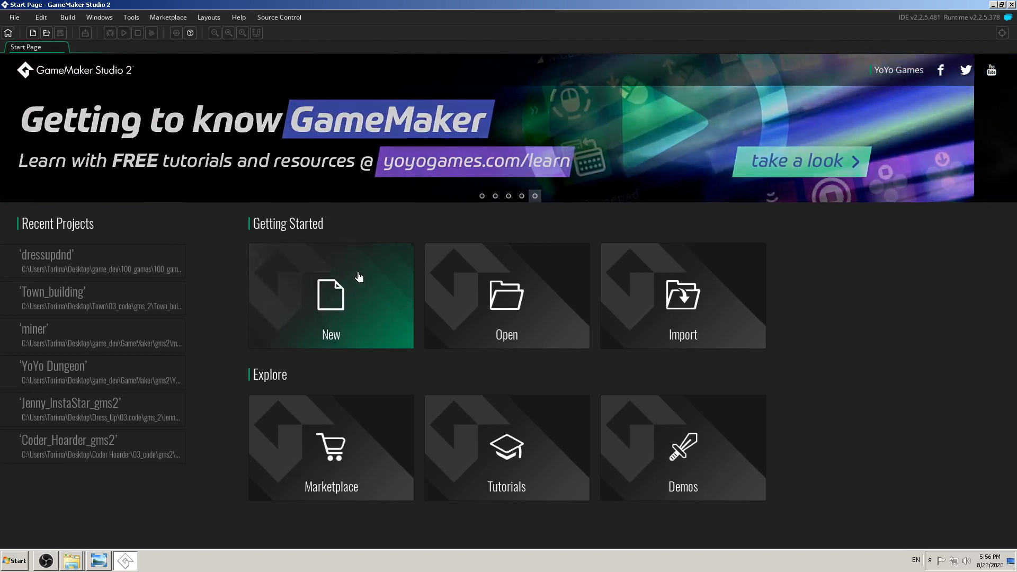
- Start a new Drag and Drop project and enter K4A_DressUpGame_DnD as its file name
click(363, 294)
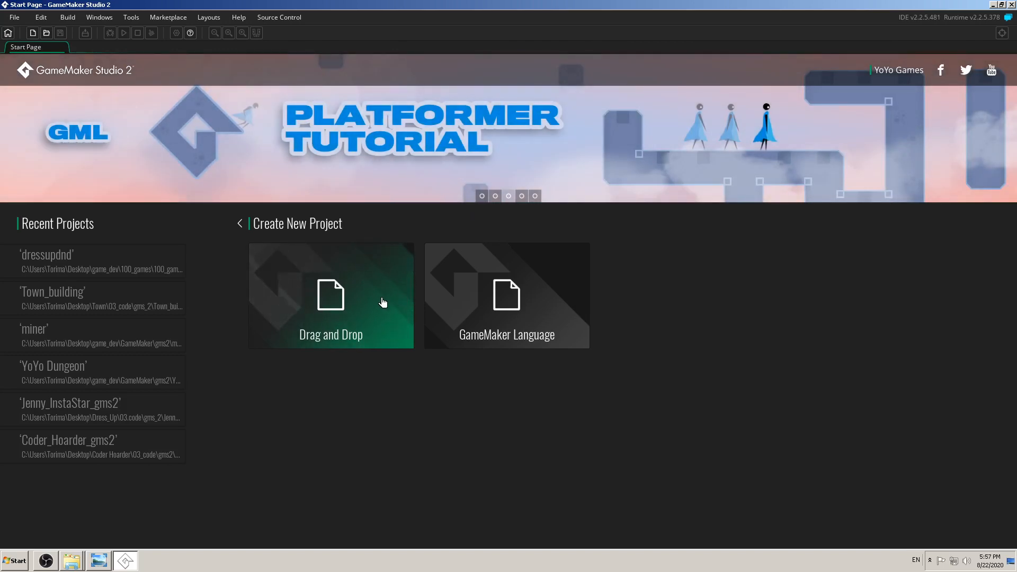
click(377, 288)
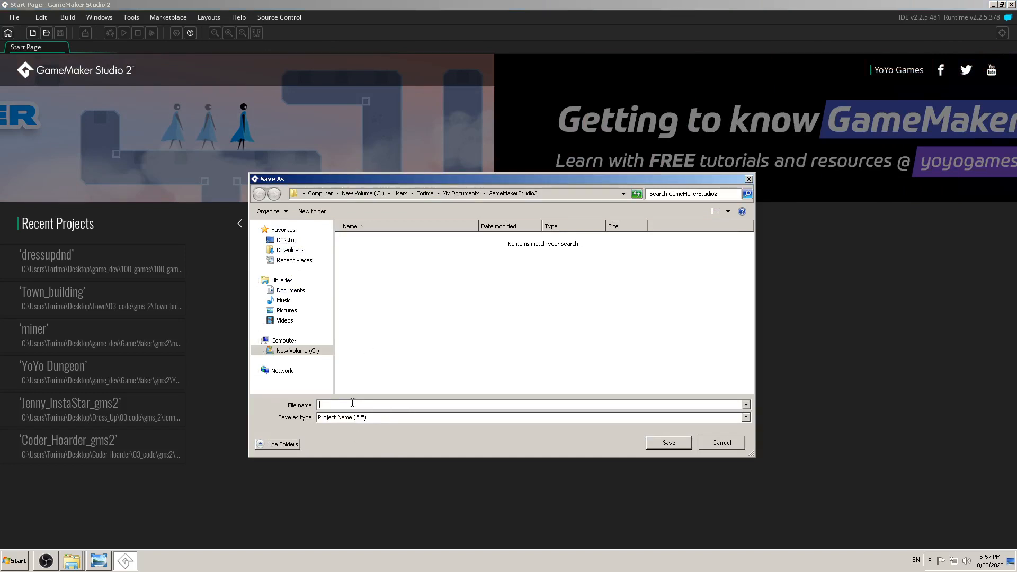
text(4A_DressUpGame_DnD)
- Save the new project in the game_dev > GameMaker > gms2 folder on the Desktop
click(287, 239)
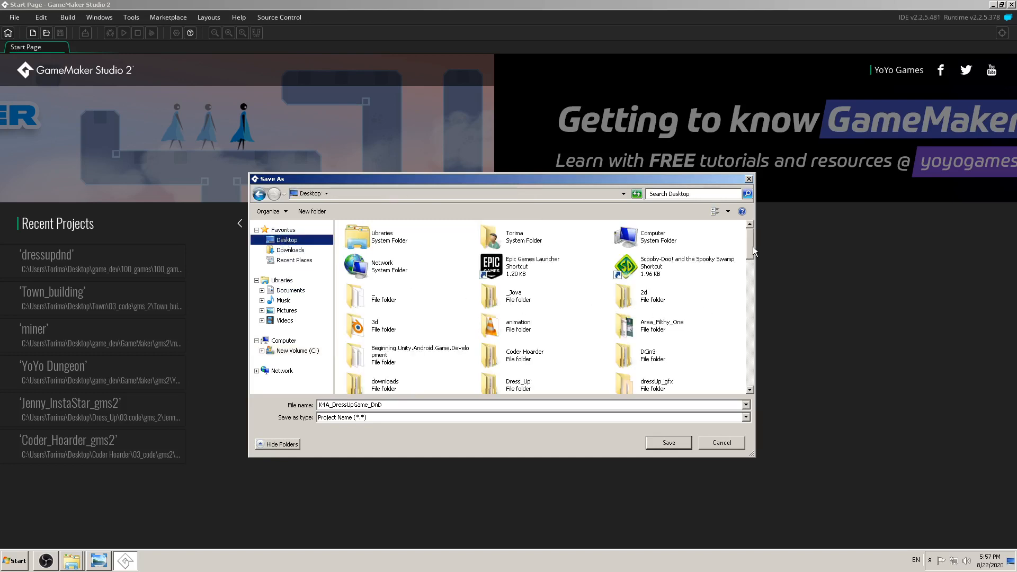
drag(752, 247, 756, 285)
click(655, 323)
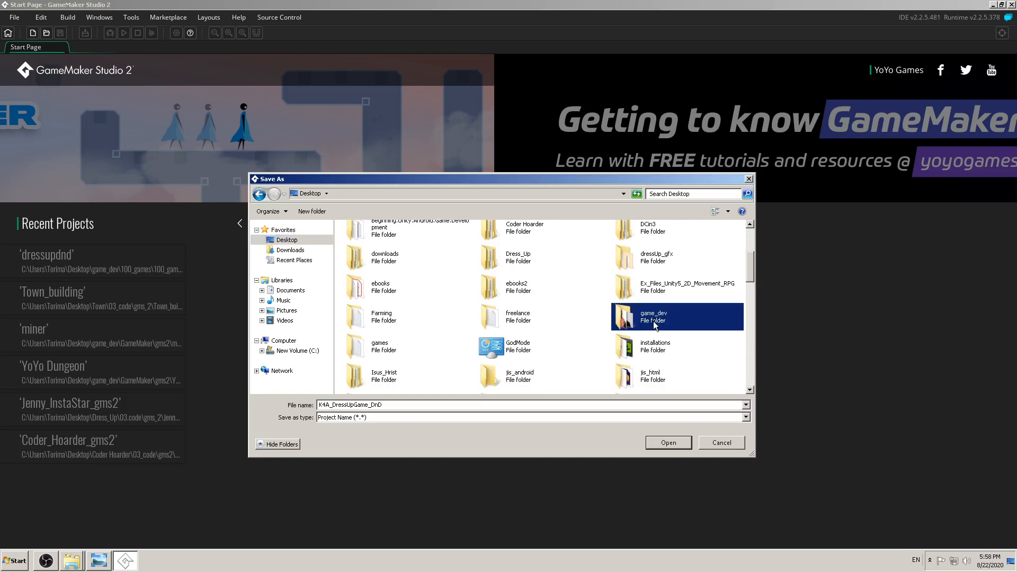
double_click(655, 324)
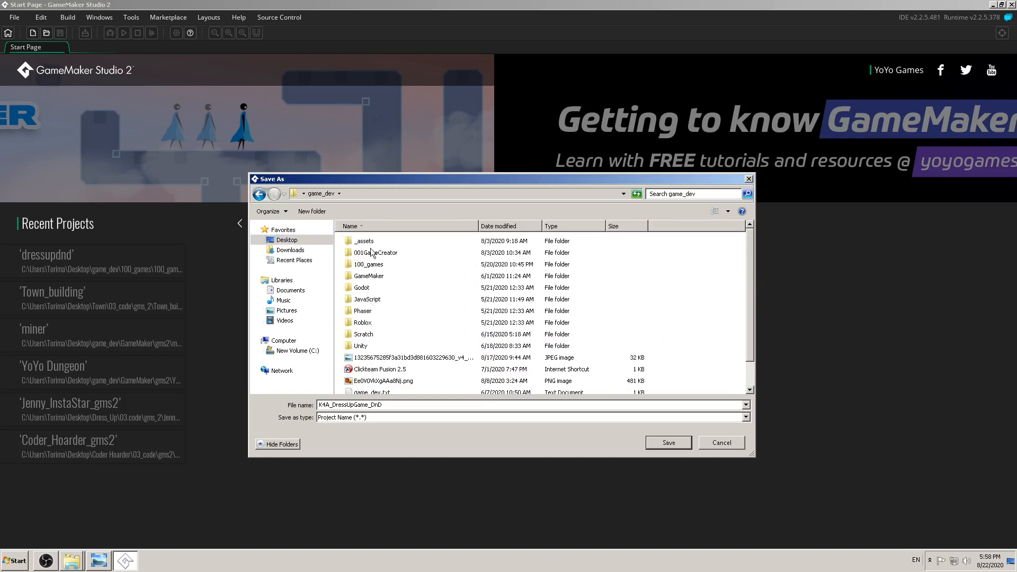
double_click(368, 276)
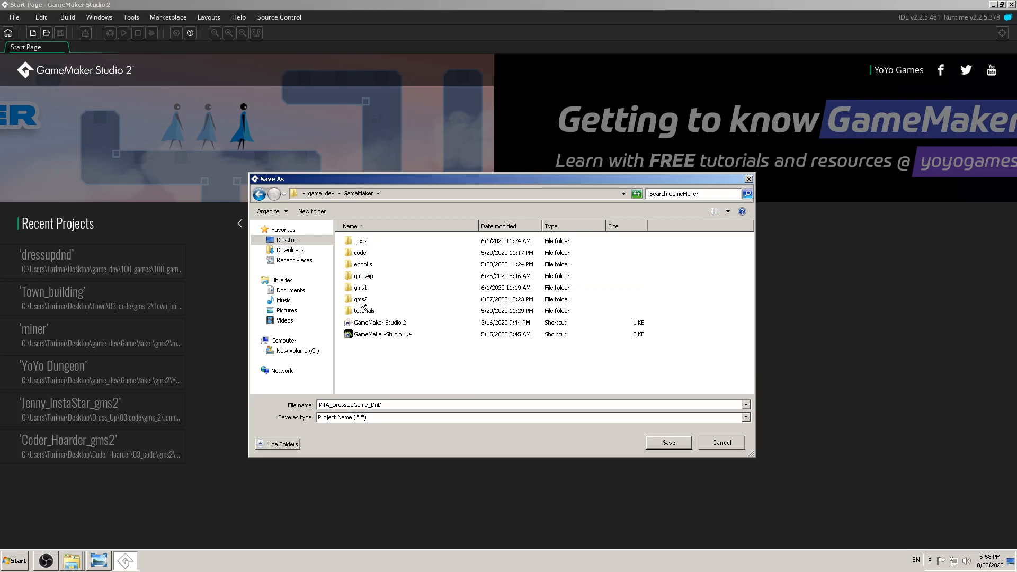
double_click(361, 300)
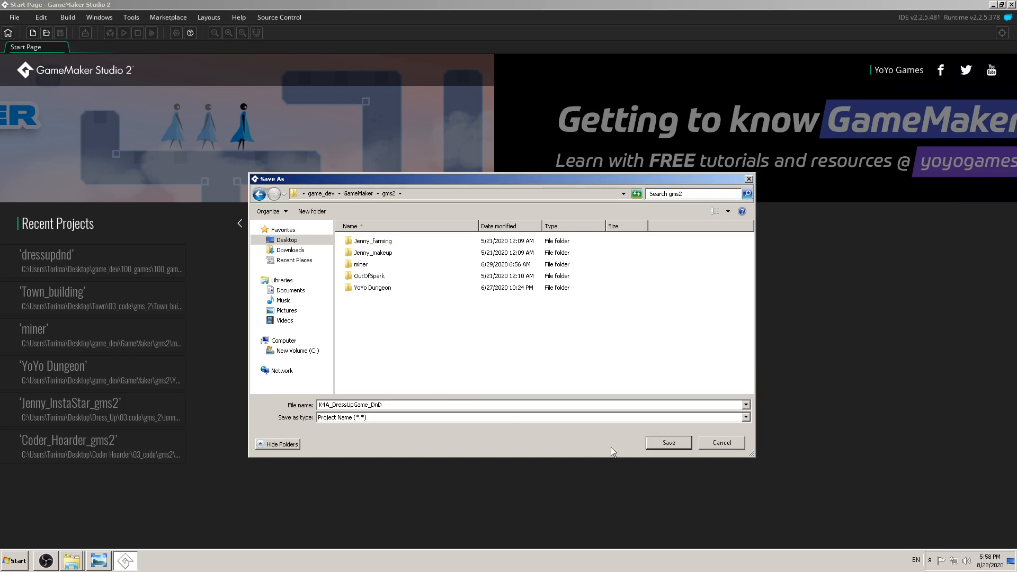
click(669, 443)
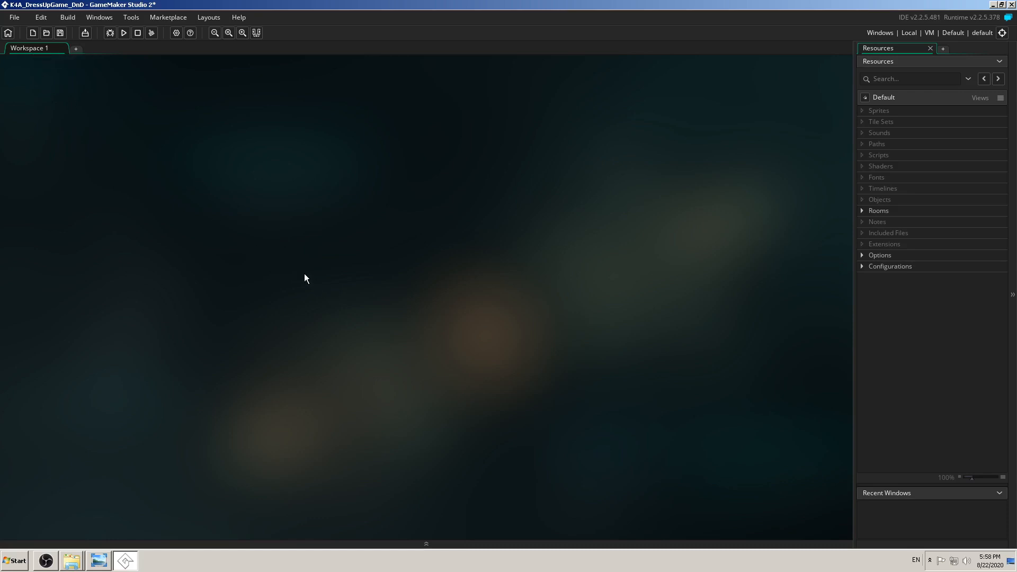
- Move the Resources dock to the opposite side of the workspace
click(898, 342)
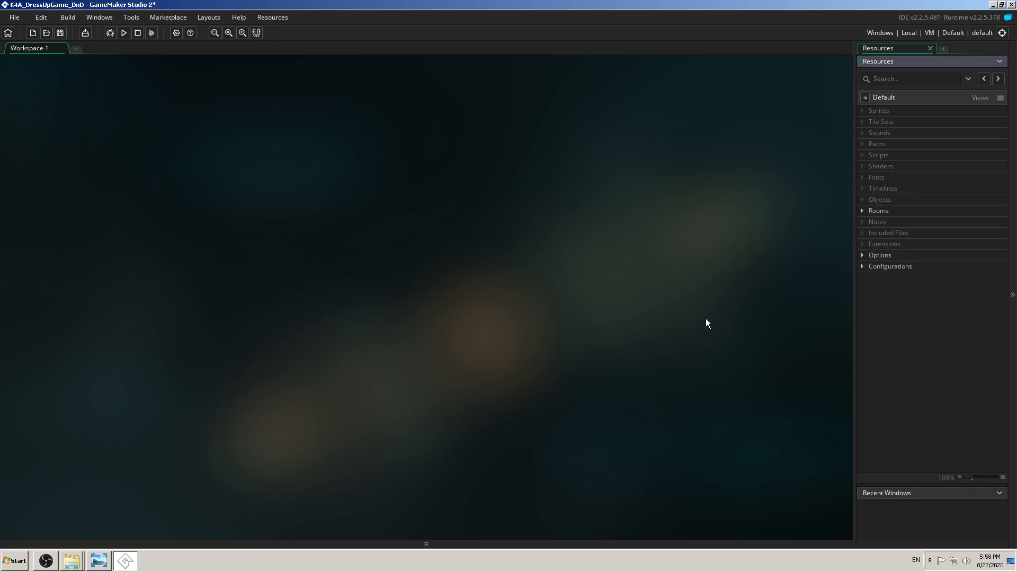
click(722, 323)
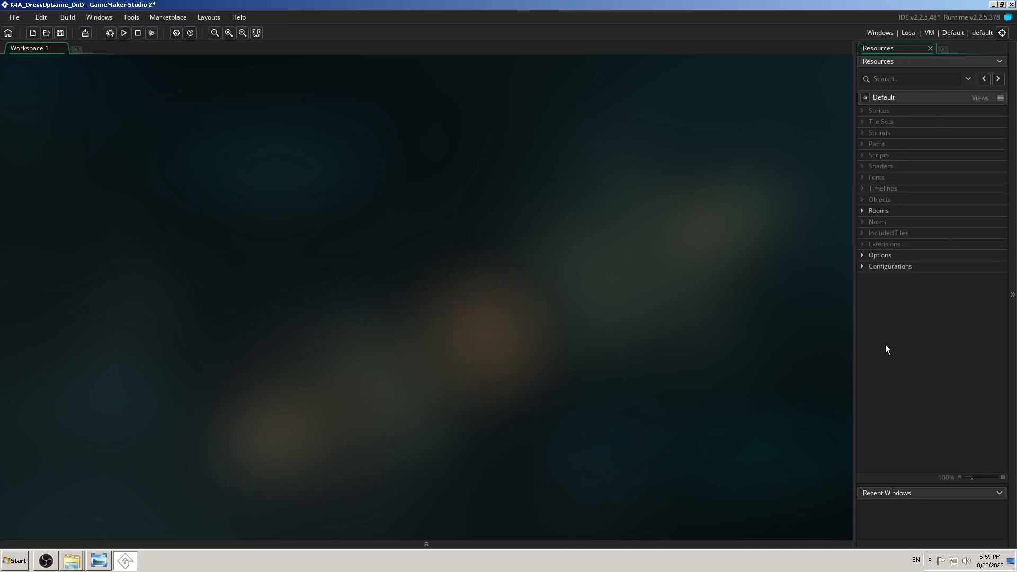
drag(878, 48, 1, 75)
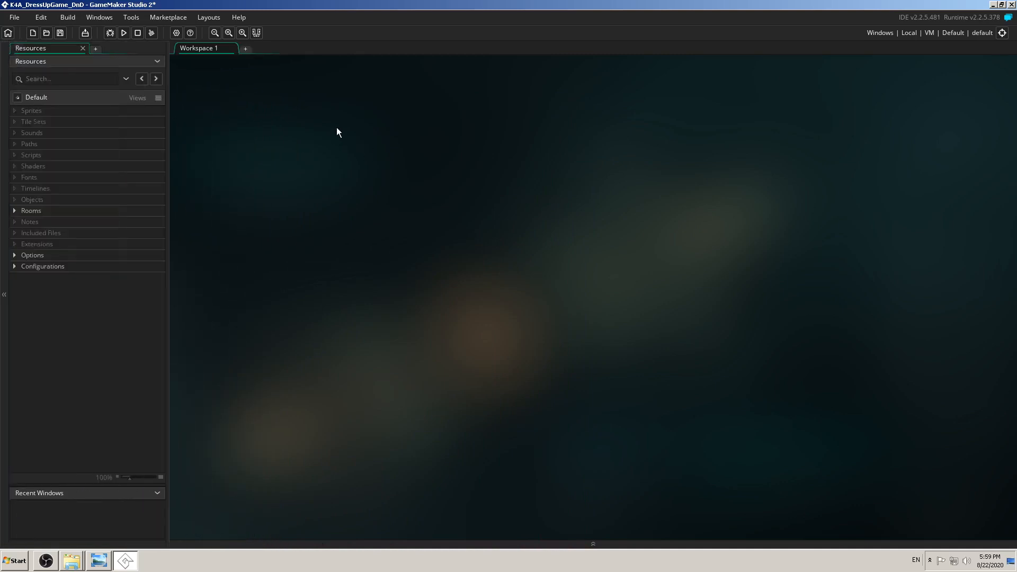
- Collapse the Resources dock and expand it again
click(3, 273)
click(2, 274)
click(3, 307)
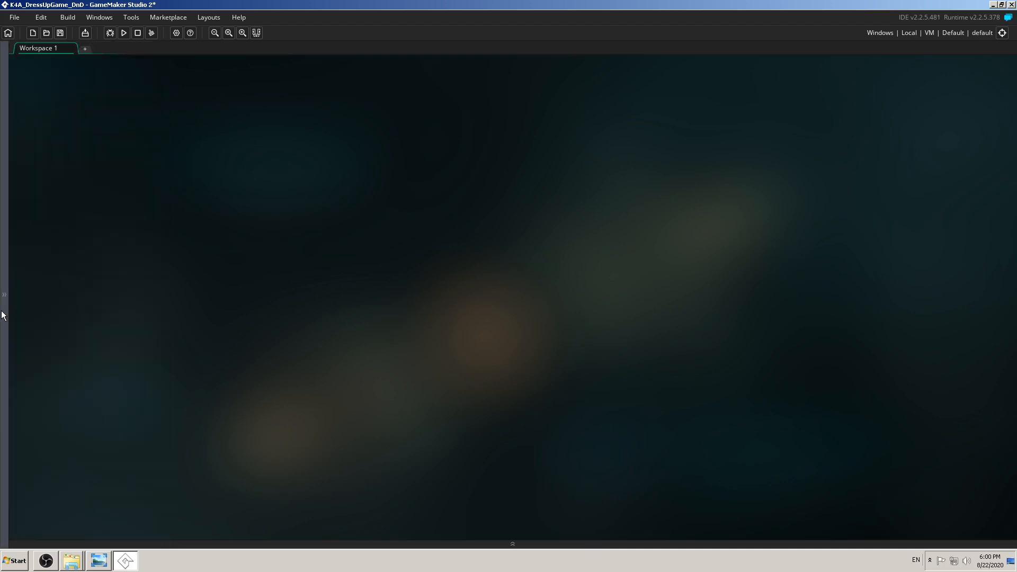
click(2, 315)
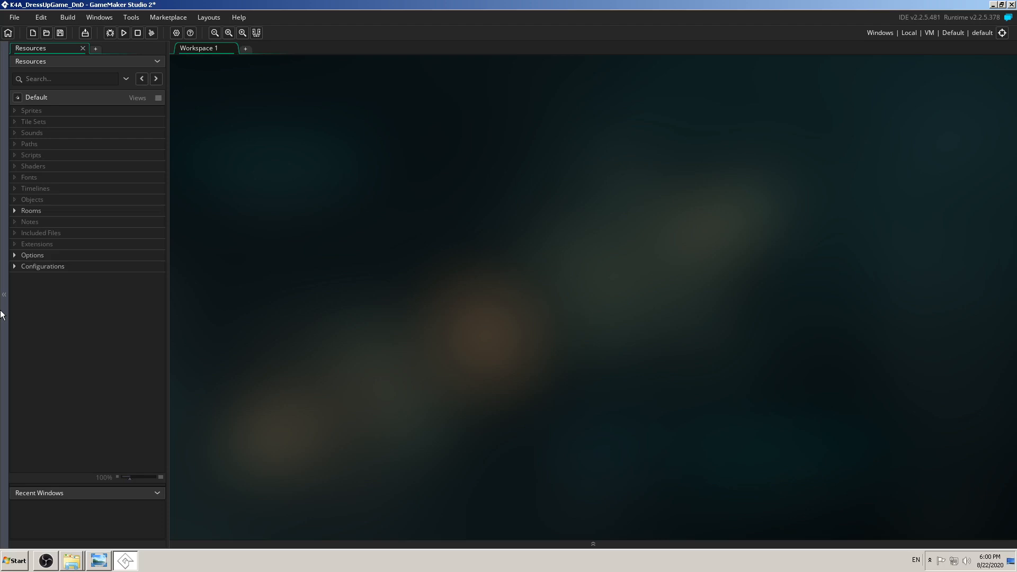
- Switch to Windows Photo Viewer and enlarge the Rooms item of the lesson's topic list
click(93, 562)
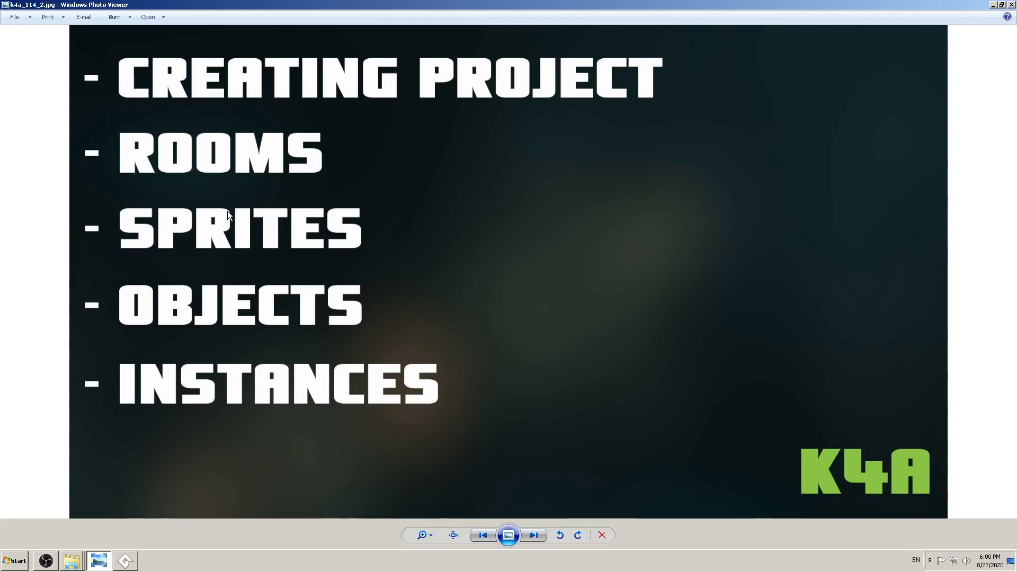
scroll(227, 210, up, 5)
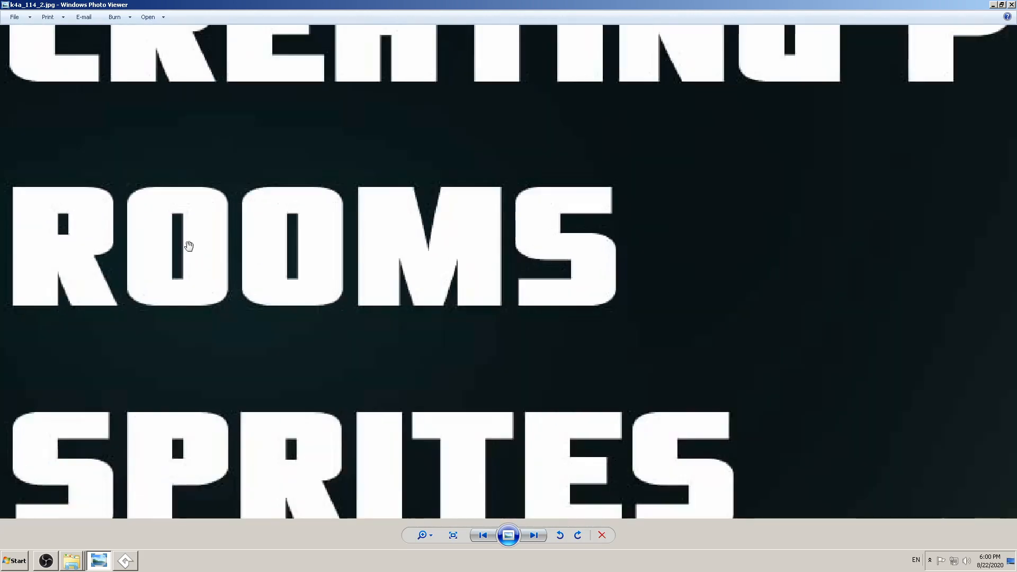
drag(189, 246, 340, 288)
scroll(341, 288, up, 1)
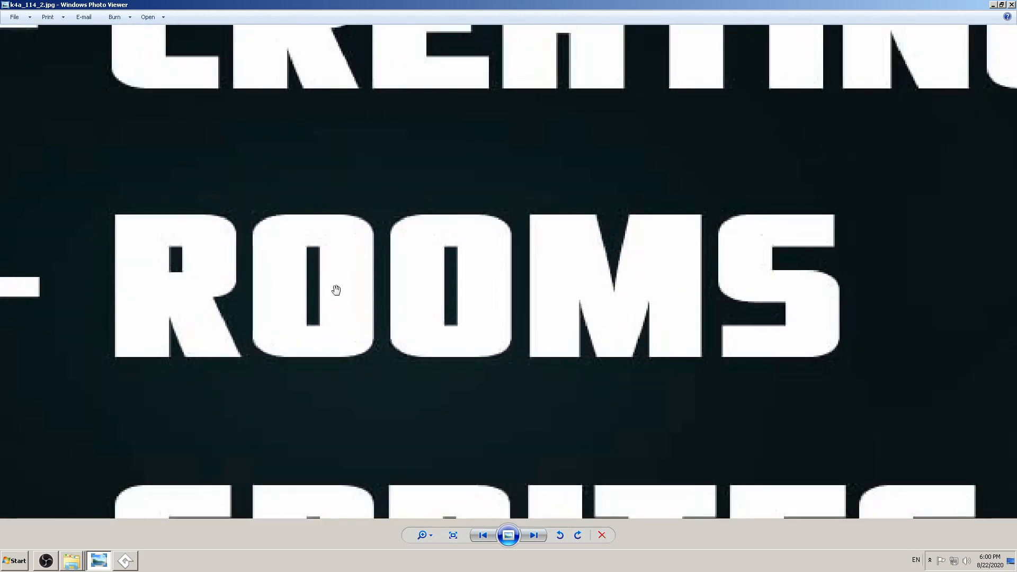
scroll(336, 290, up, 1)
- Return to GameMaker Studio 2, expand the Rooms group and open room0 with its whole grid in view
click(126, 561)
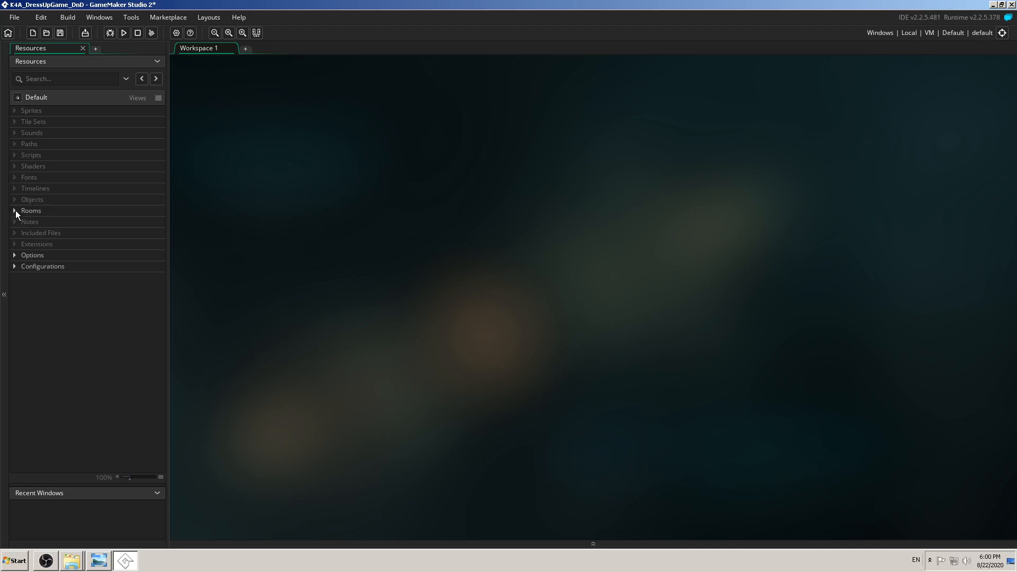
click(15, 211)
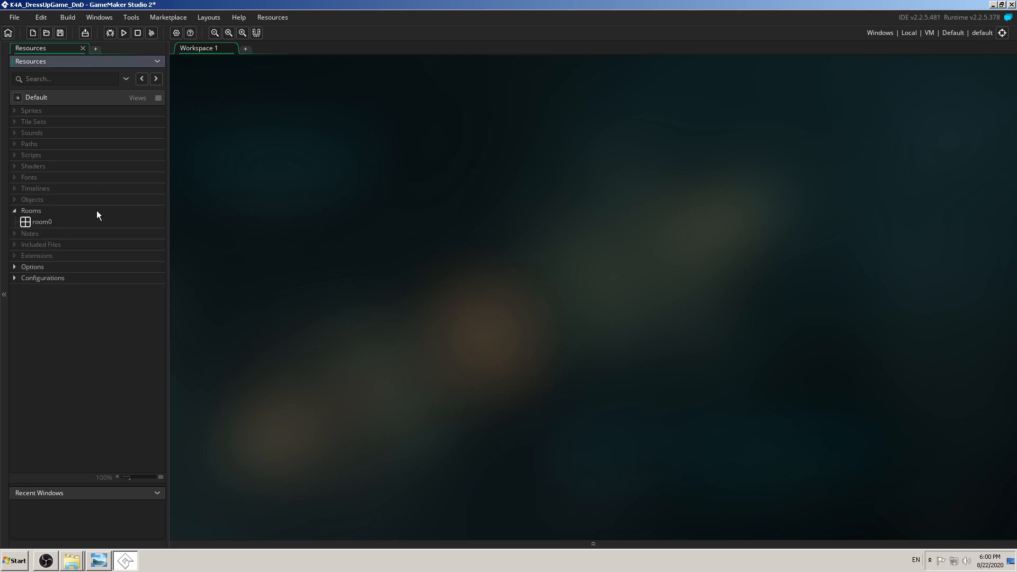
click(26, 222)
click(73, 282)
click(29, 224)
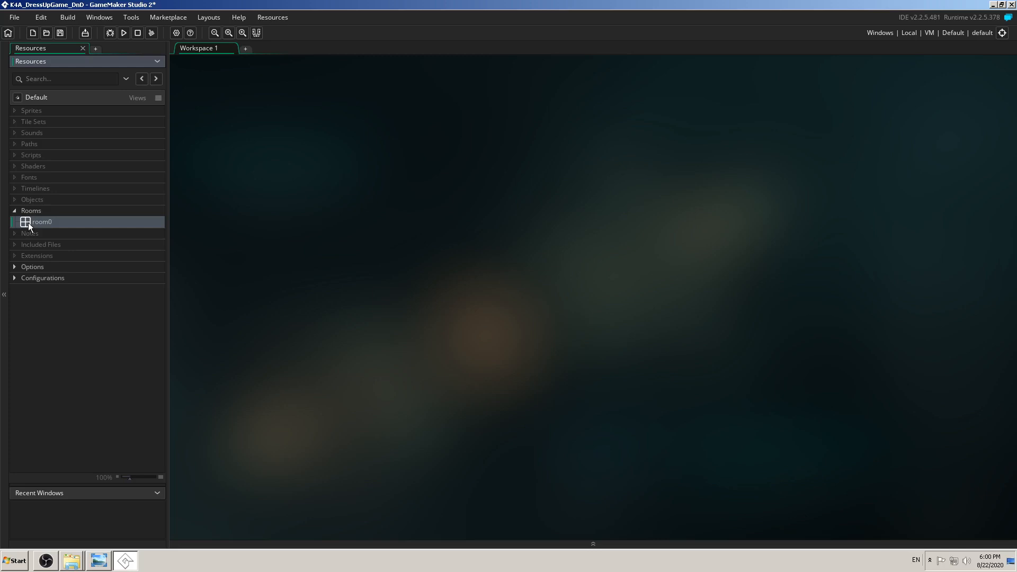
double_click(28, 222)
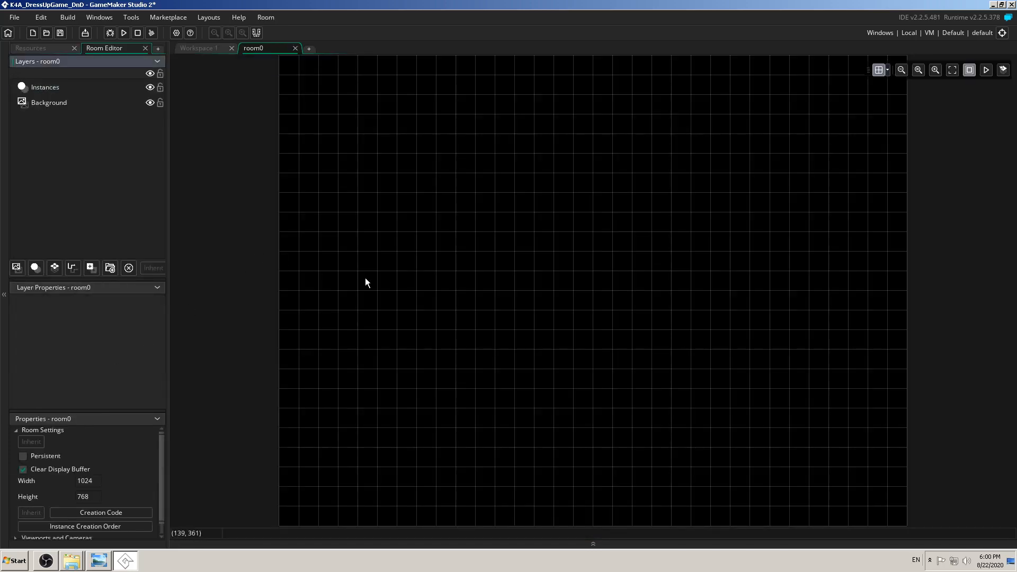
scroll(372, 275, down, 2)
scroll(373, 276, down, 1)
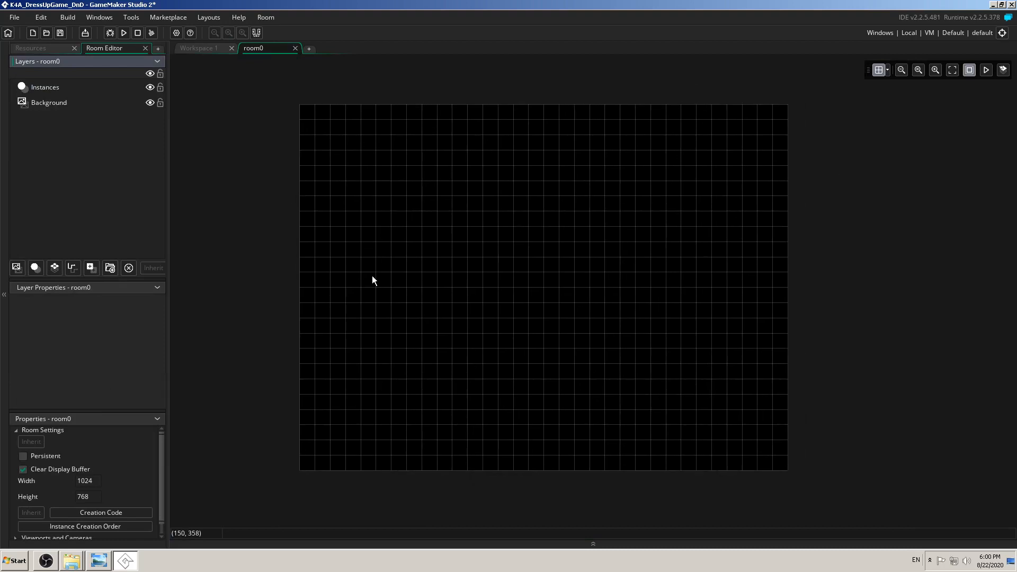
middle_drag(372, 279, 416, 239)
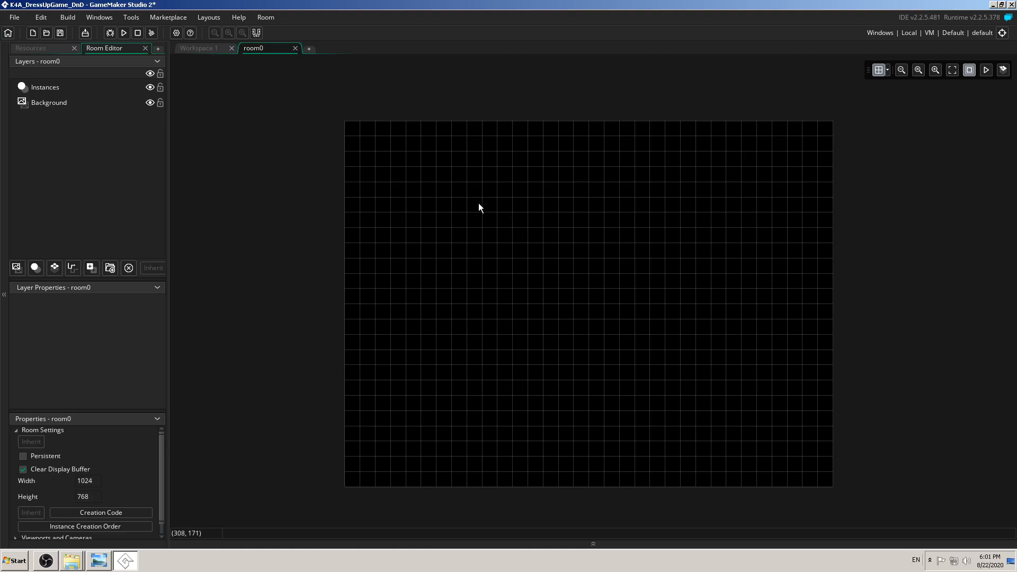
- Return to the resource tree and look at the commands available for the Rooms group
click(26, 48)
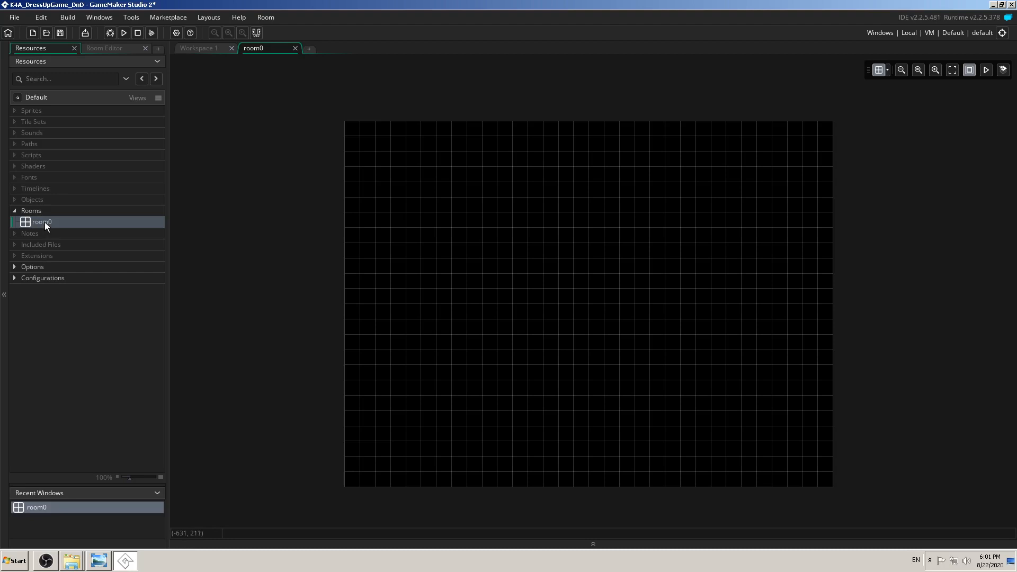
click(23, 212)
right_click(29, 213)
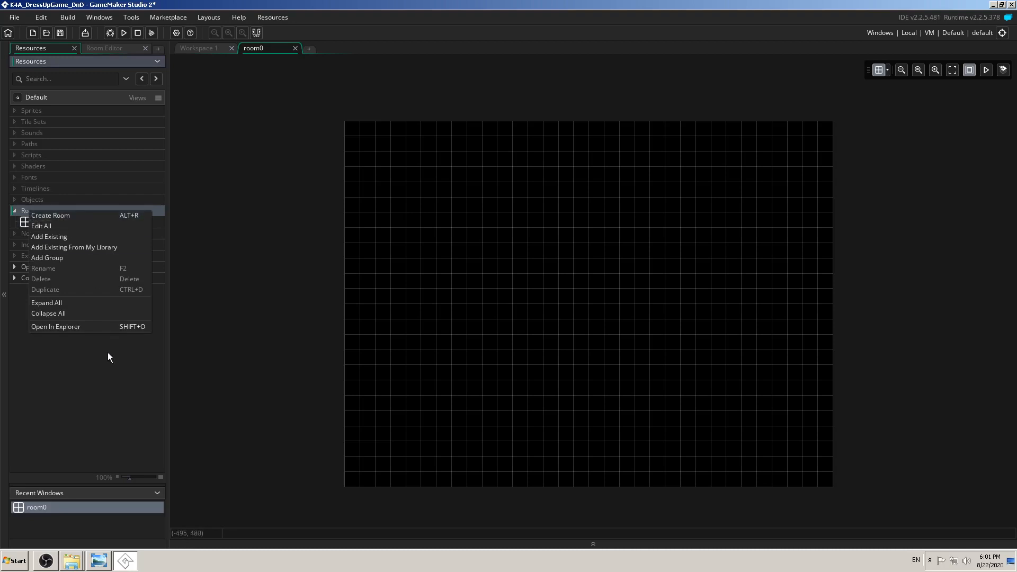
click(87, 370)
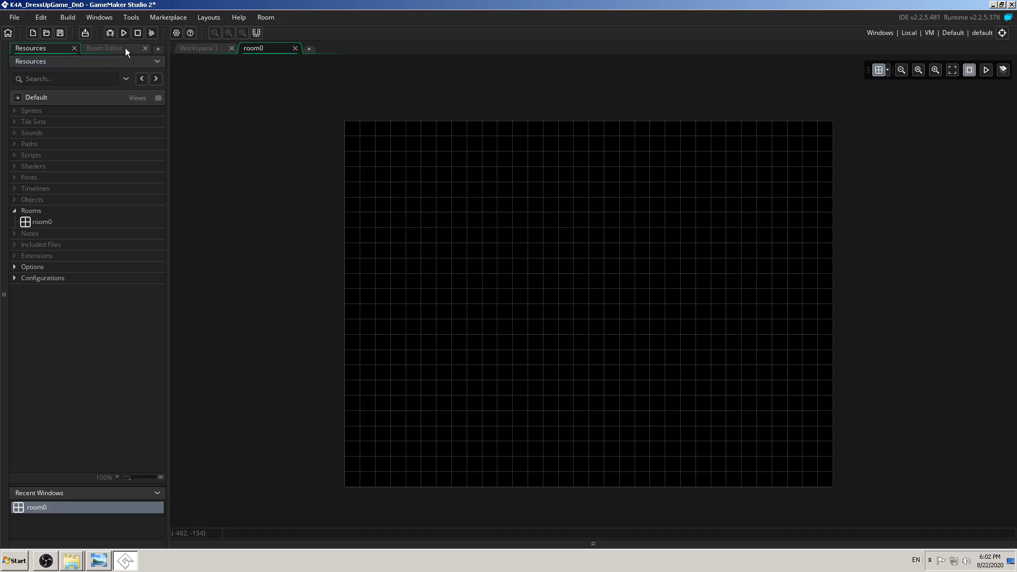
- Return to the Room Editor and enlarge the room0 properties area to examine the width and height settings
click(109, 48)
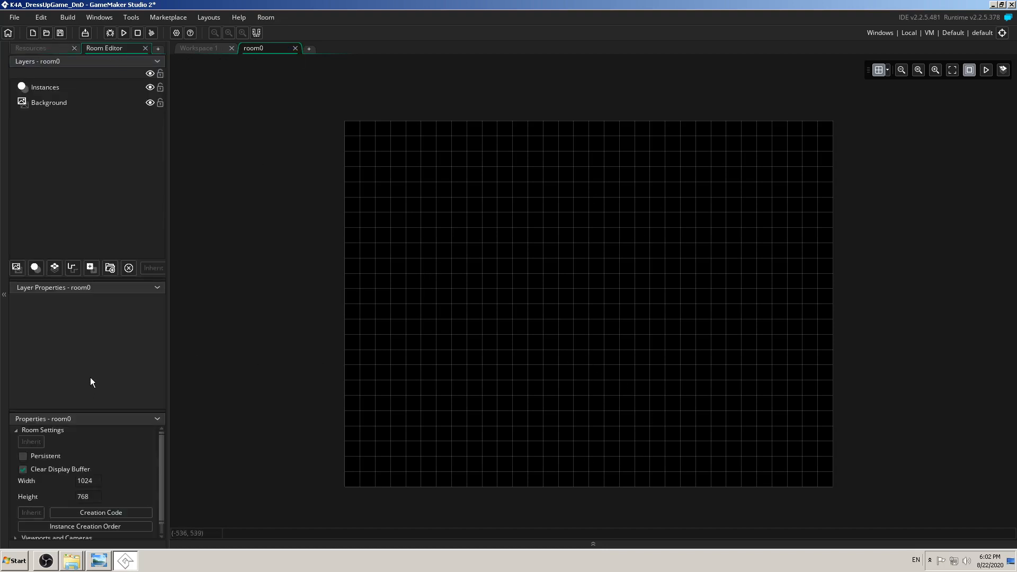
drag(97, 411, 113, 350)
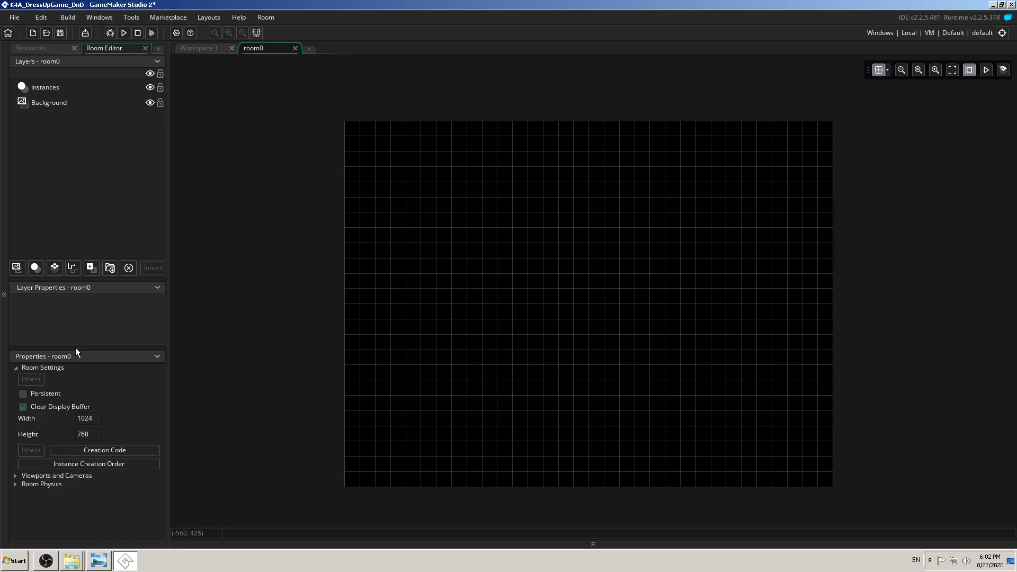
click(96, 419)
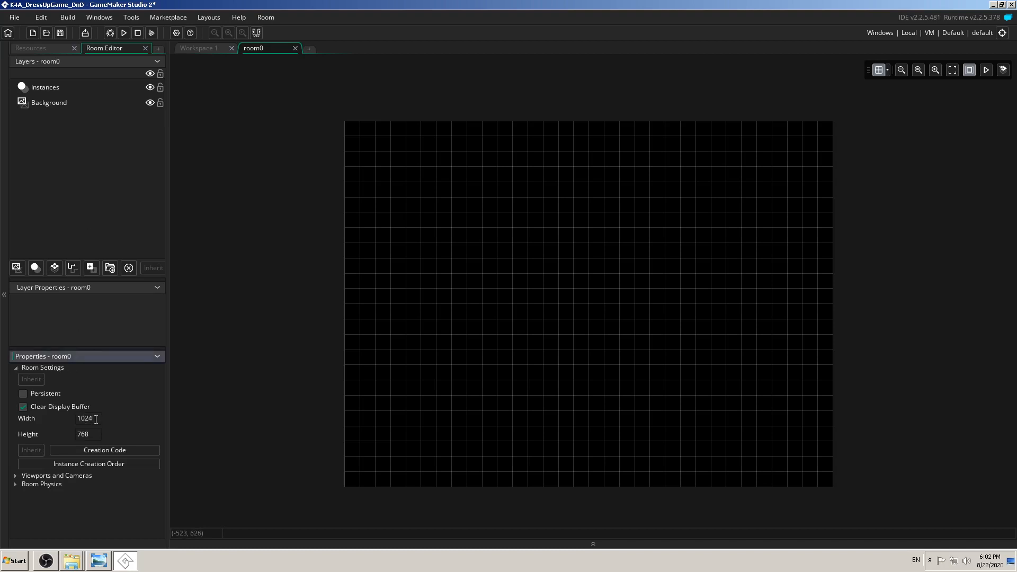
click(80, 434)
click(96, 418)
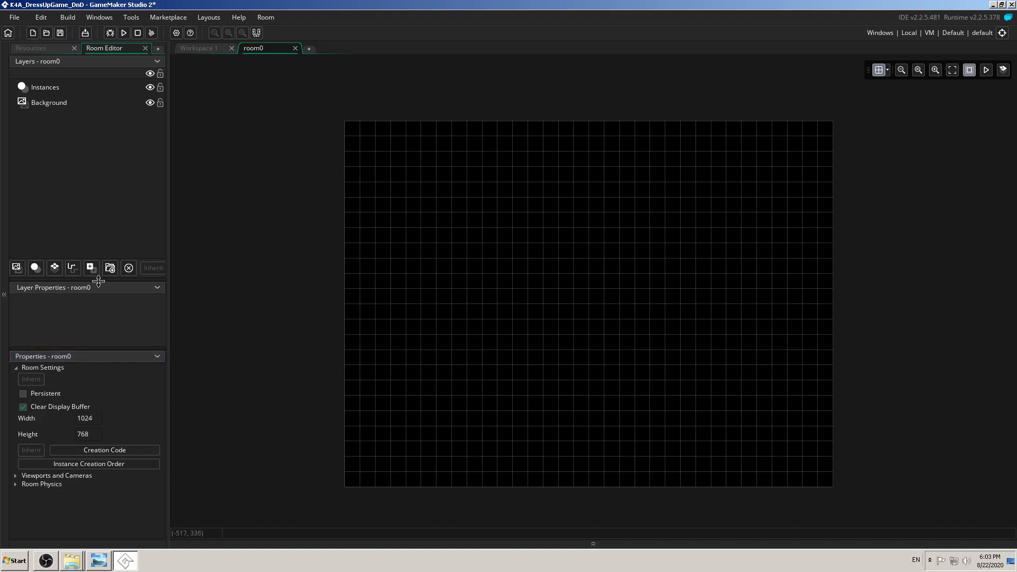
- Enlarge room0's layer properties area and examine the properties of the Background and Instances layers
drag(99, 277, 102, 210)
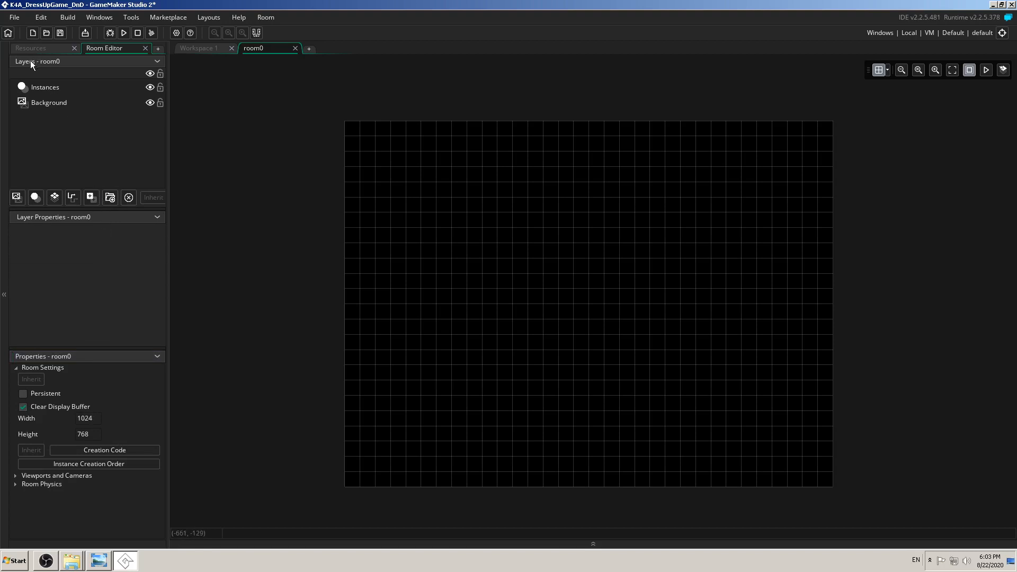
click(49, 101)
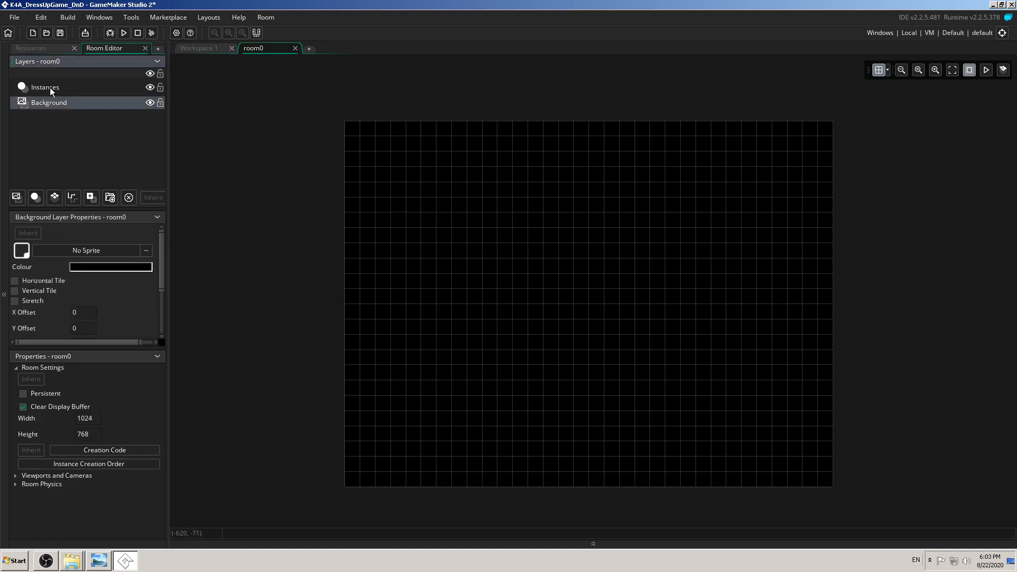
click(49, 88)
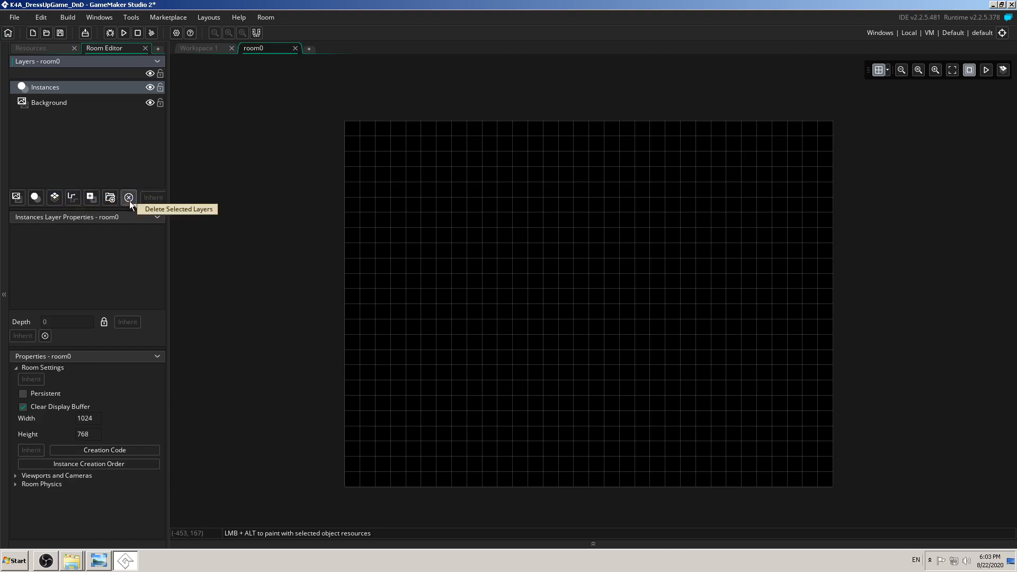
click(64, 148)
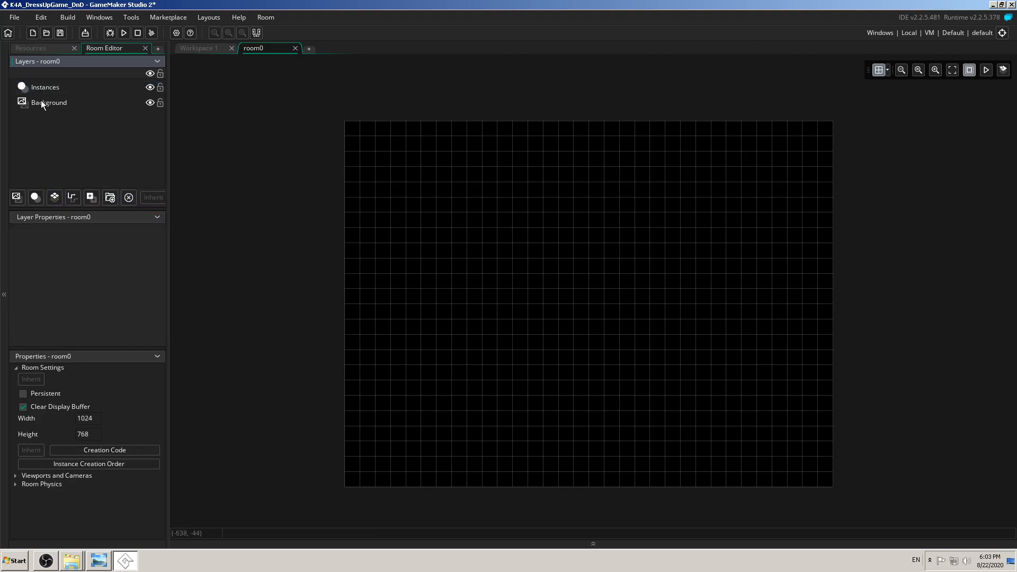
click(40, 101)
click(53, 141)
drag(168, 171, 175, 171)
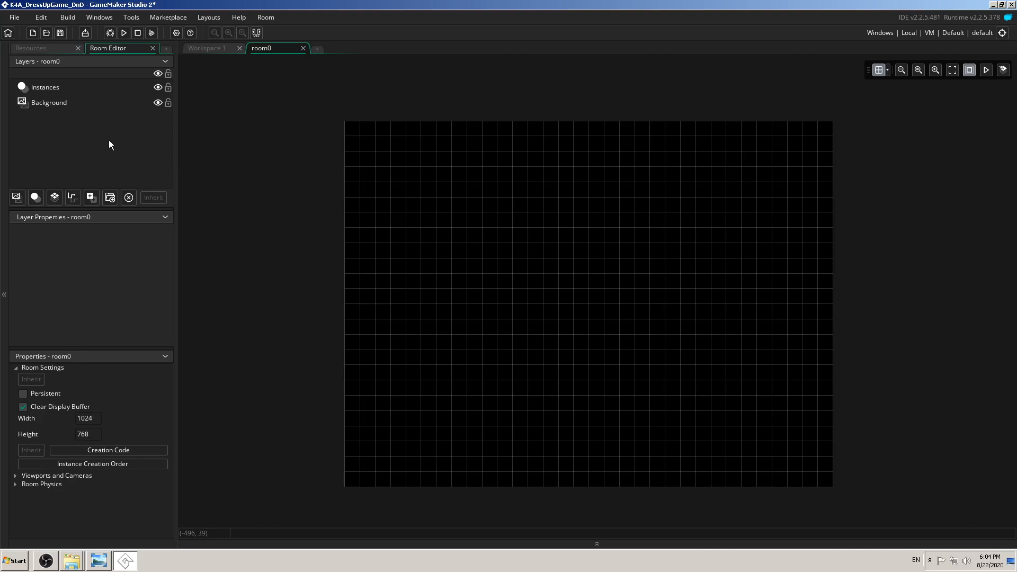
- Toggle the grid display of room0 off and on several times, leaving the grid shown
click(878, 71)
click(878, 71)
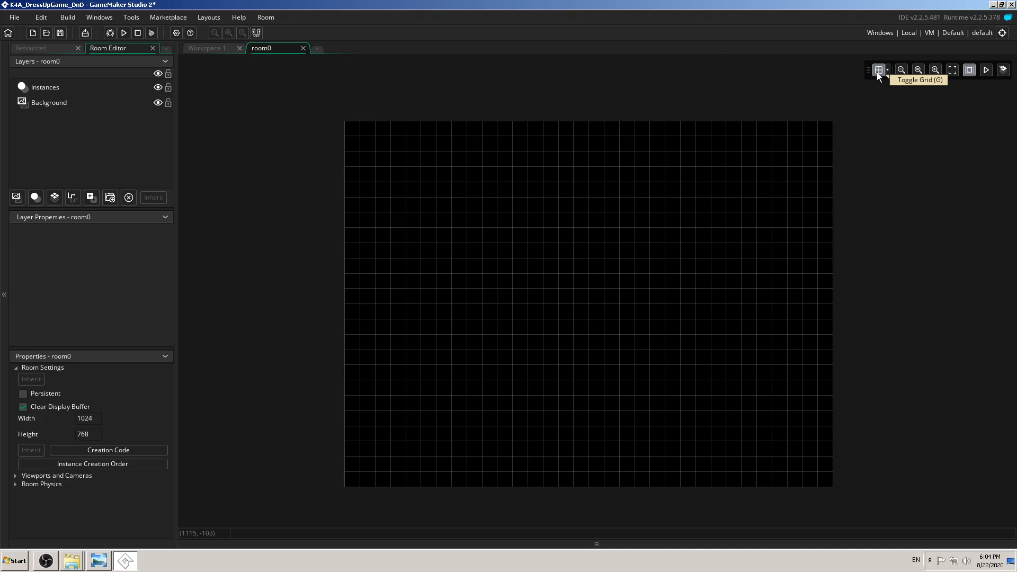
key(g)
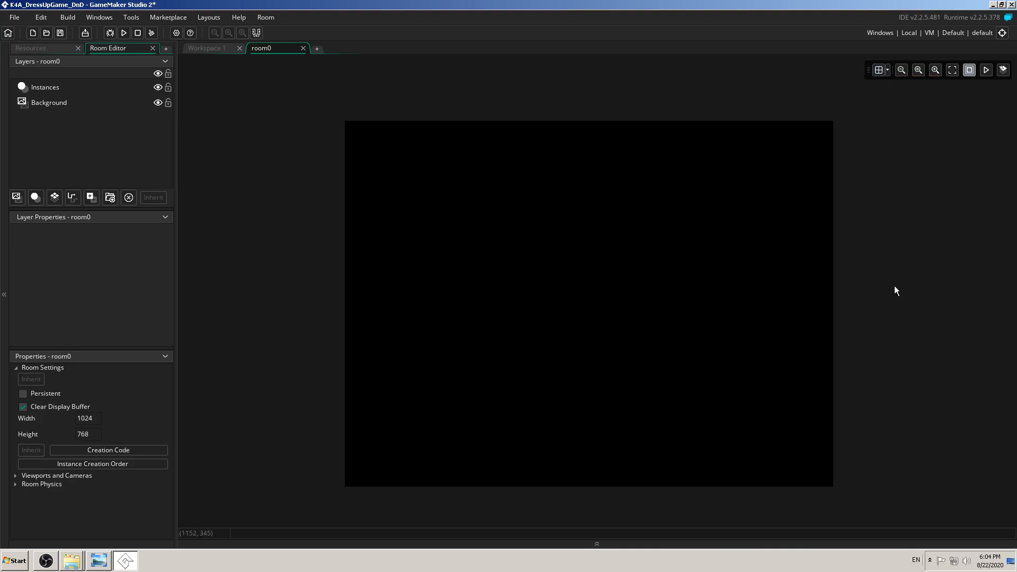
key(g)
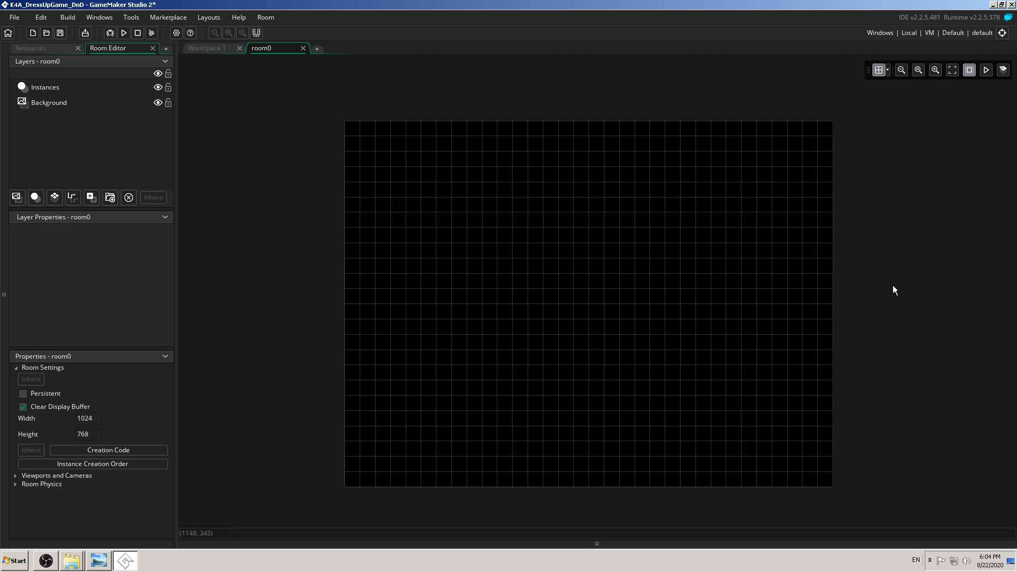
key(g)
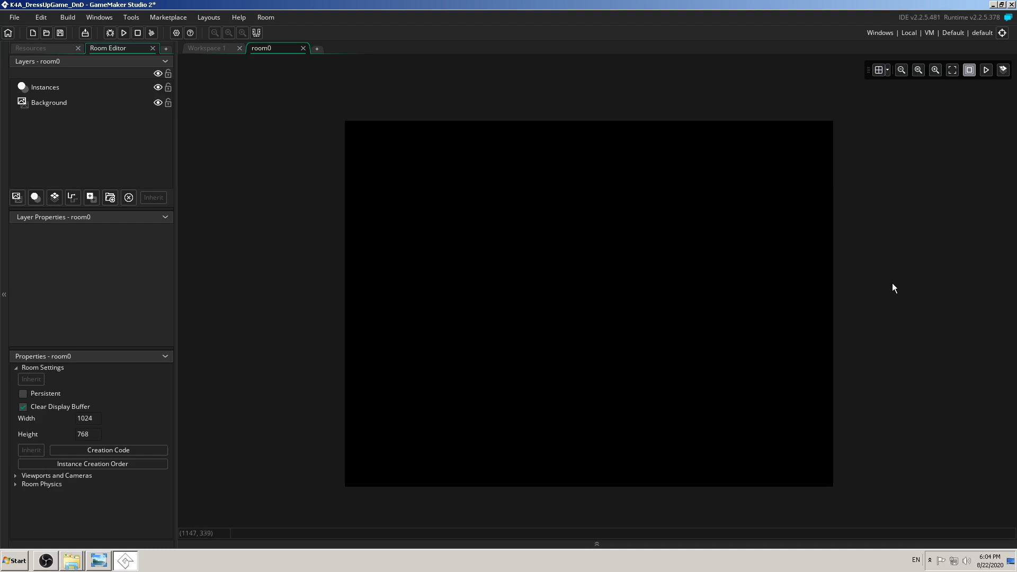
key(g)
key(g)
key(g)
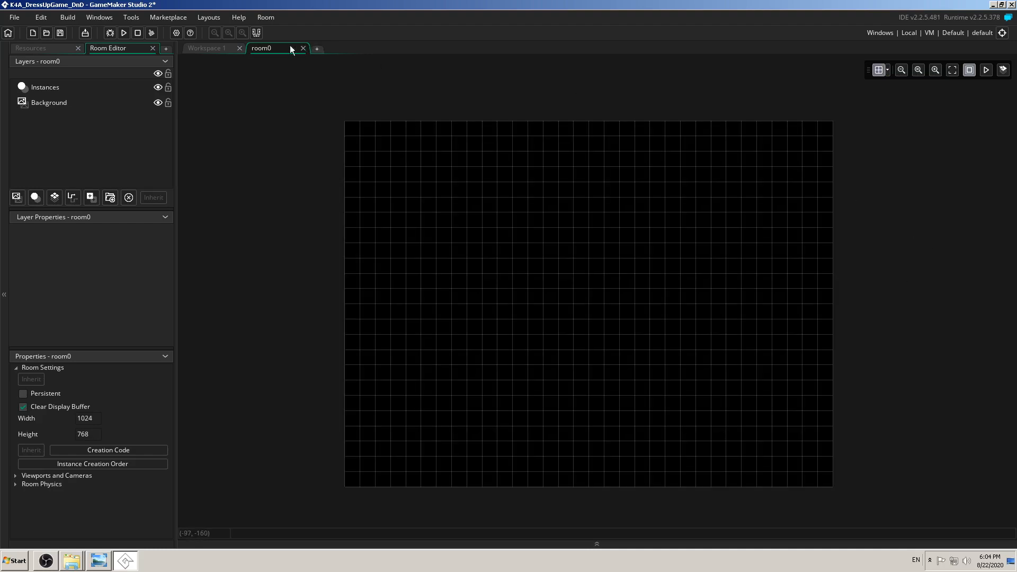
- Show Workspace 1, then switch to Windows Photo Viewer and enlarge the Sprites item of the lesson's topic list
click(219, 50)
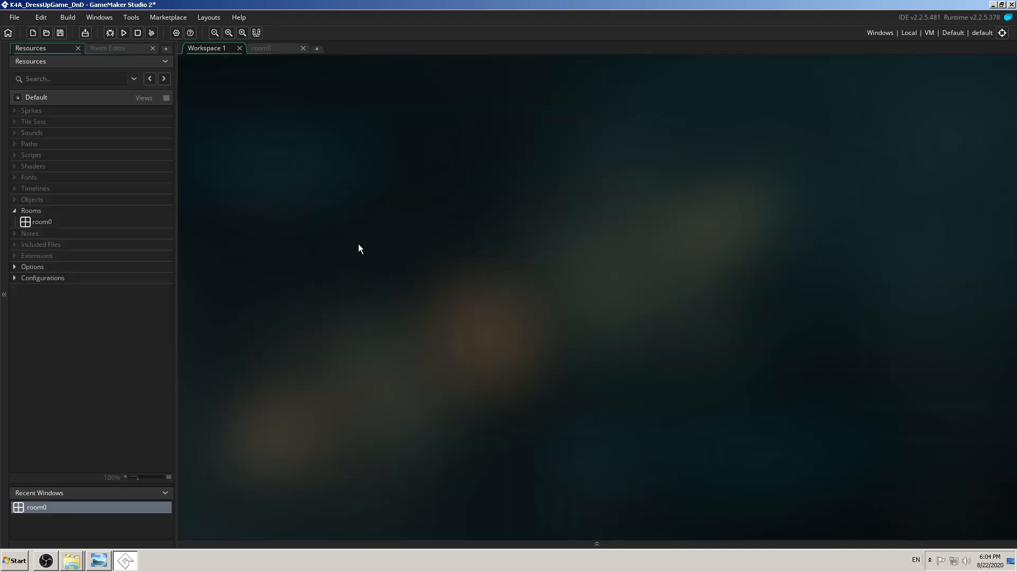
click(100, 562)
drag(366, 299, 382, 278)
scroll(383, 278, down, 4)
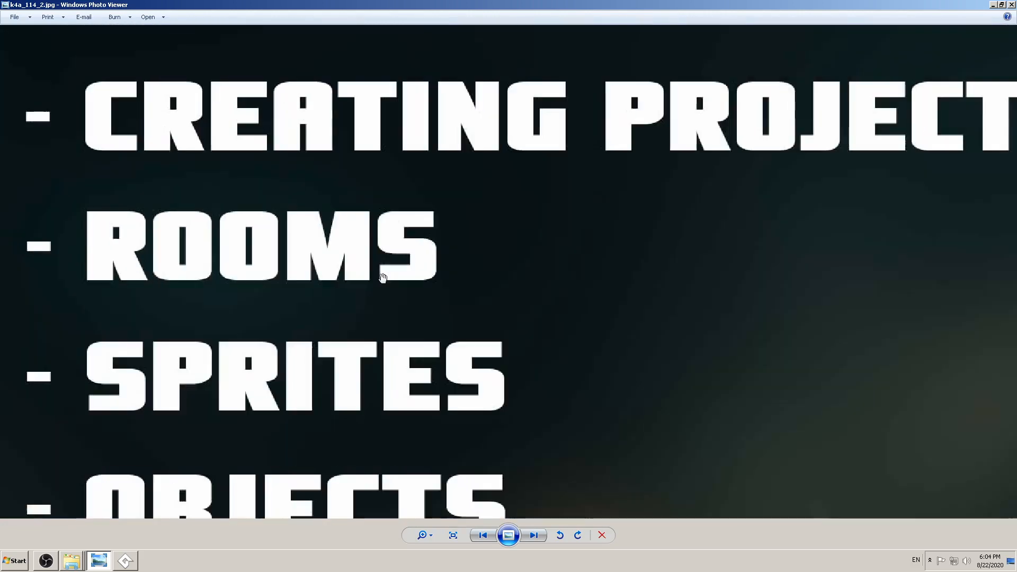
scroll(263, 356, up, 3)
drag(263, 357, 465, 237)
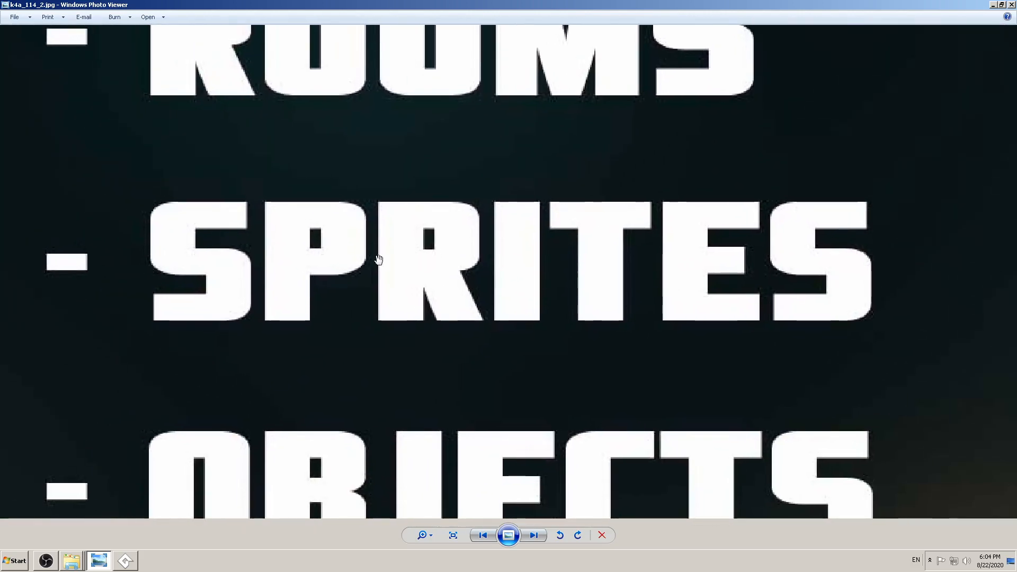
scroll(378, 259, up, 1)
drag(377, 261, 341, 275)
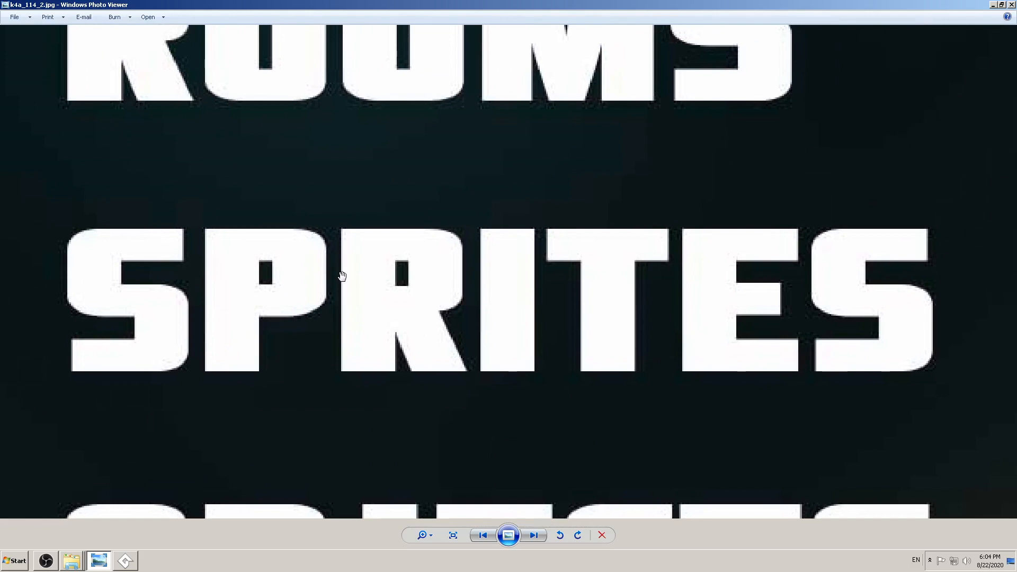
scroll(342, 276, up, 1)
scroll(340, 272, down, 1)
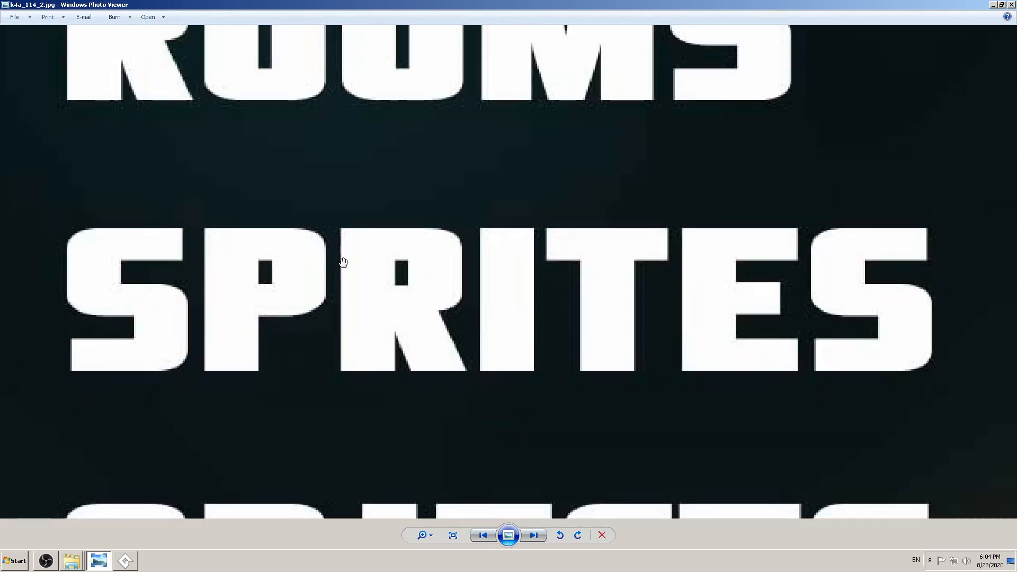
- Return to GameMaker Studio 2 and bring room0 back into view
click(125, 561)
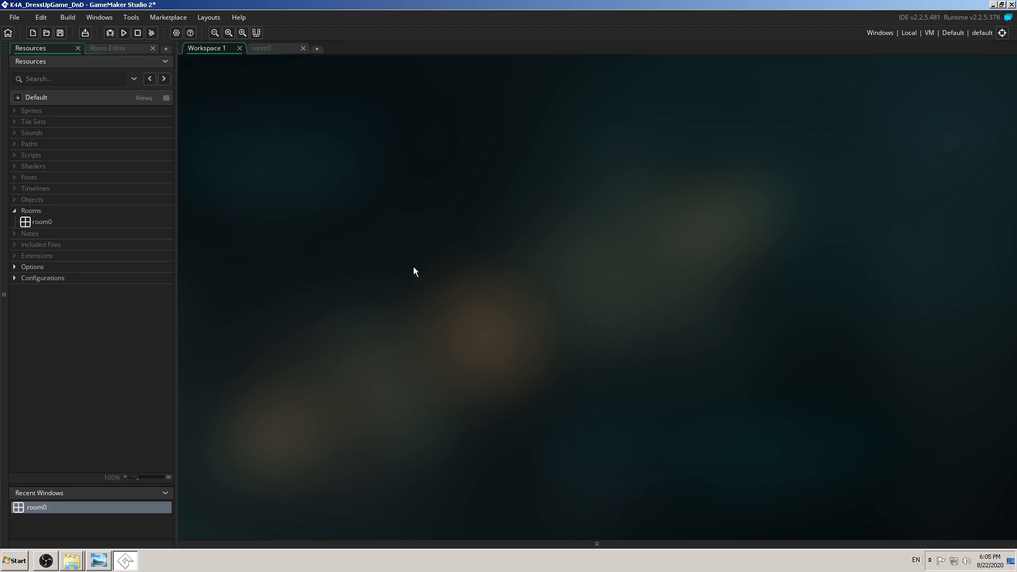
click(271, 49)
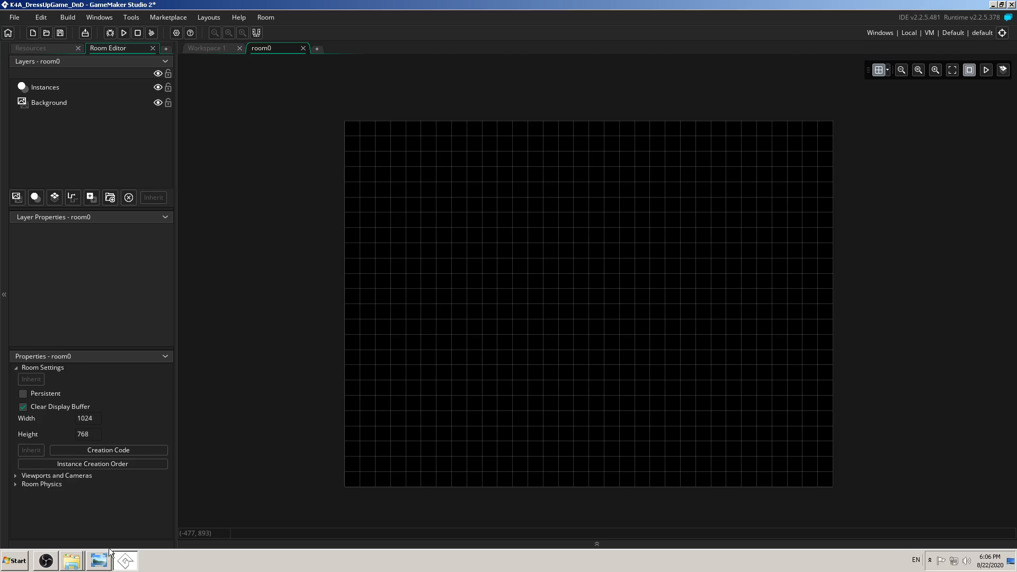
click(99, 560)
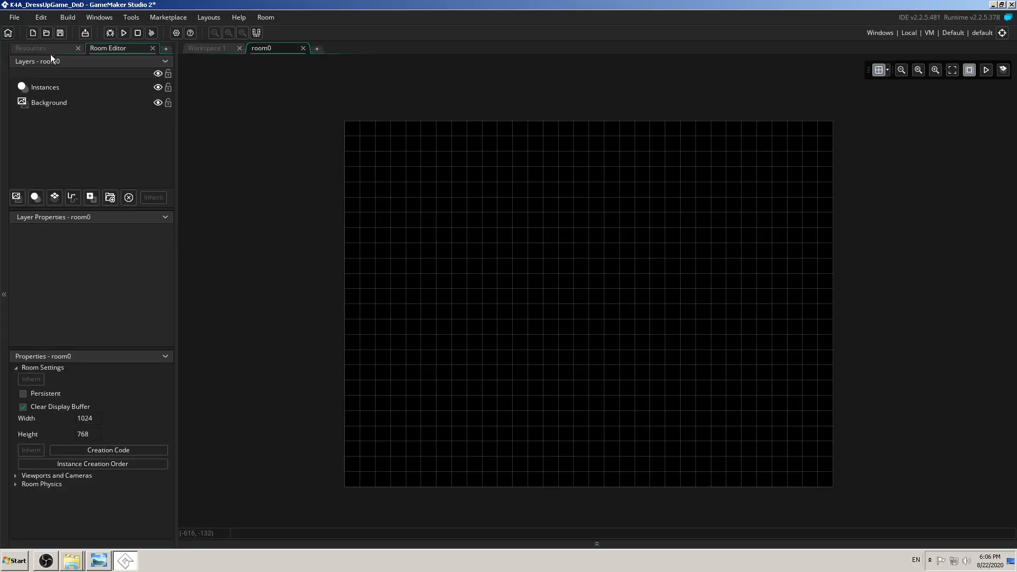
- Create a new sprite in the Sprites group of the resource tree and enlarge its editor window
click(47, 50)
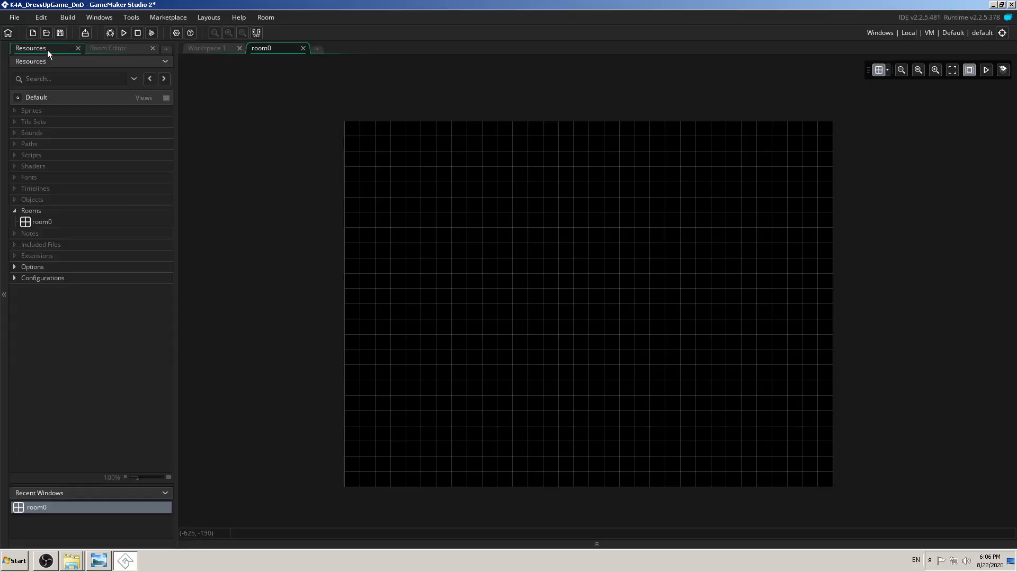
click(16, 111)
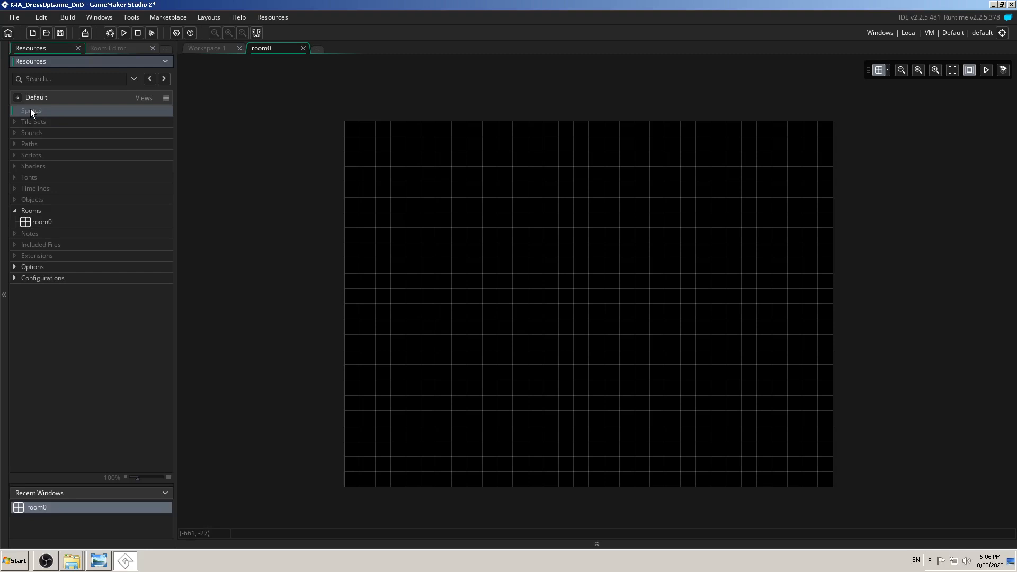
right_click(65, 111)
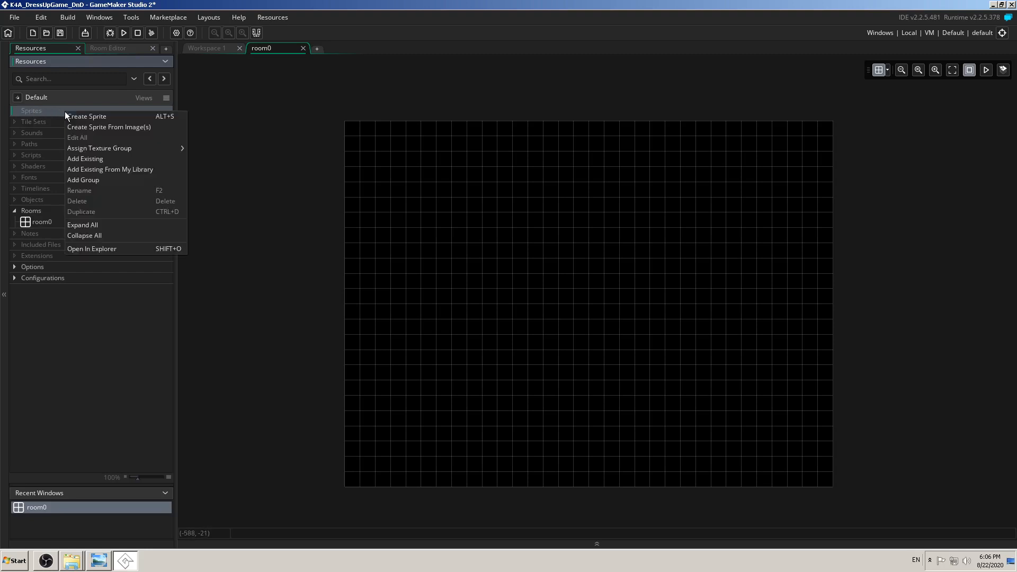
click(91, 116)
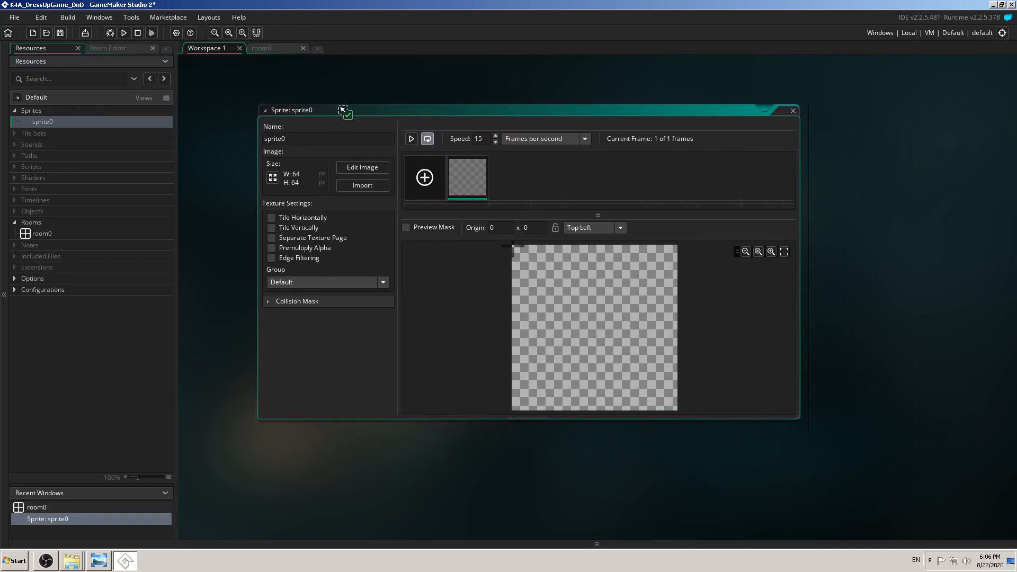
drag(799, 422, 849, 466)
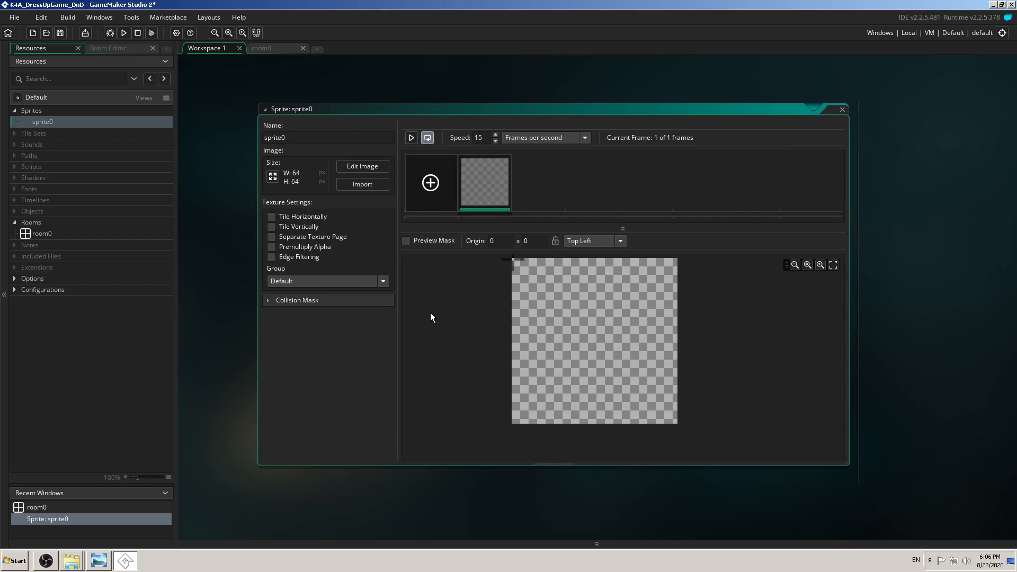
- Fill the sprite's 64 x 64 image with solid green and return to the sprite's properties
click(366, 166)
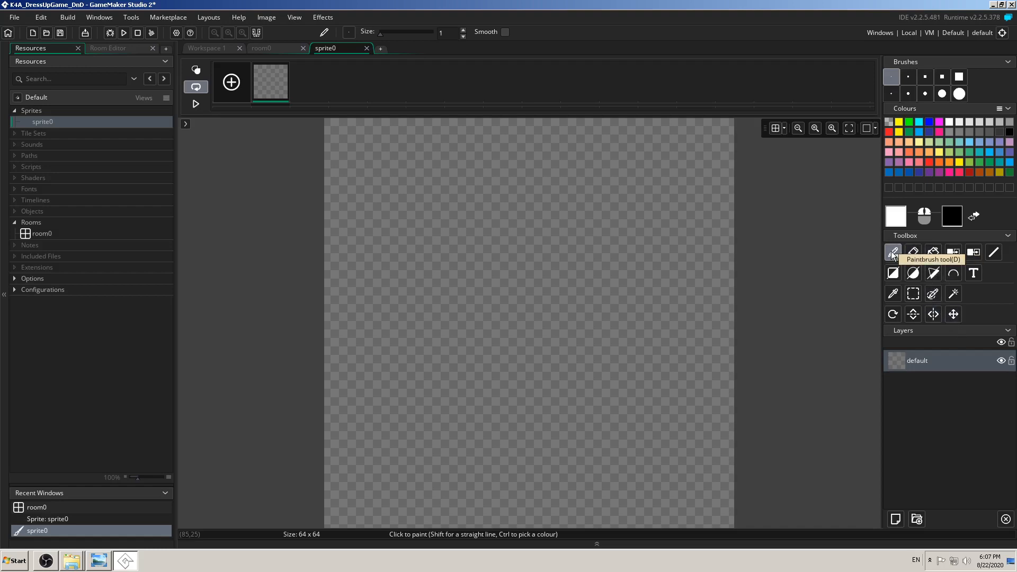
click(933, 255)
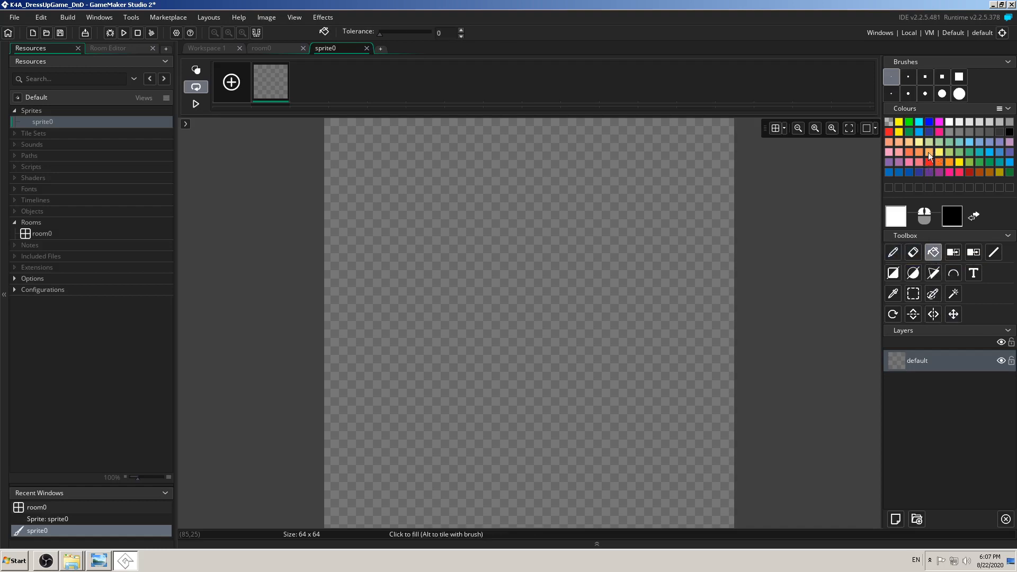
click(909, 123)
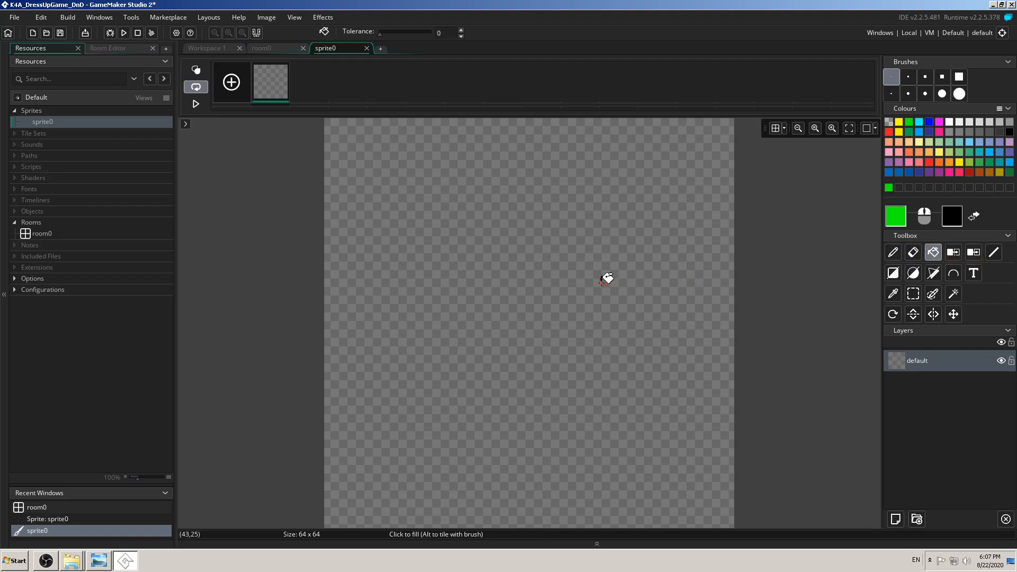
click(604, 283)
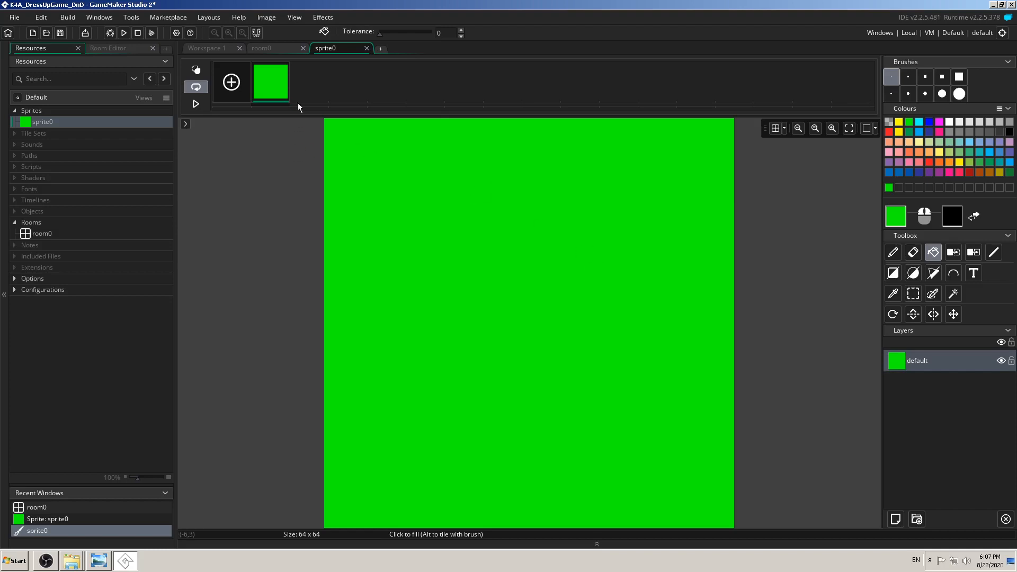
click(366, 48)
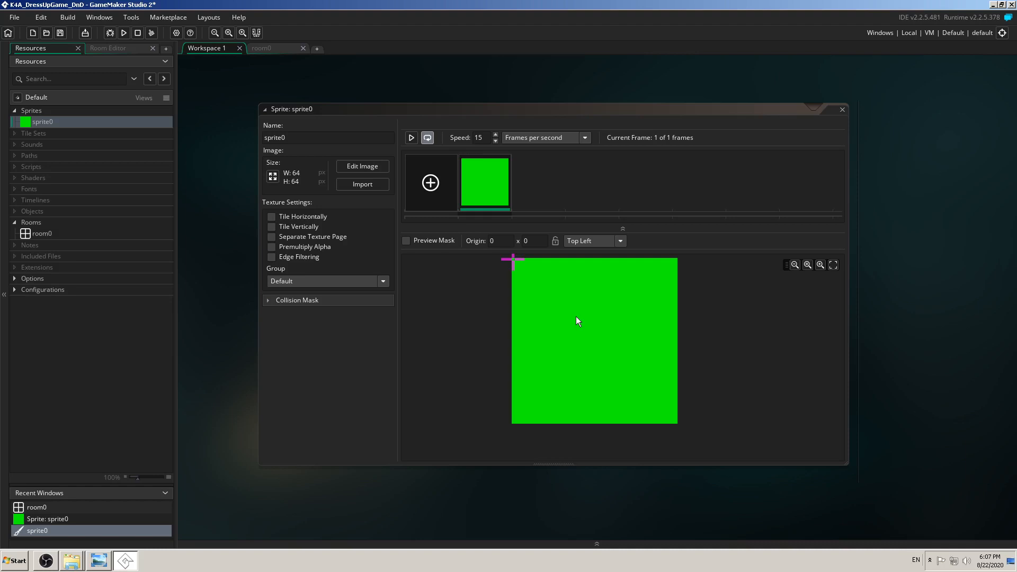
- Zoom and pan the sprite preview to examine the green square and the origin marker at its top-left corner
middle_drag(479, 303, 491, 336)
scroll(489, 318, up, 2)
scroll(490, 317, down, 2)
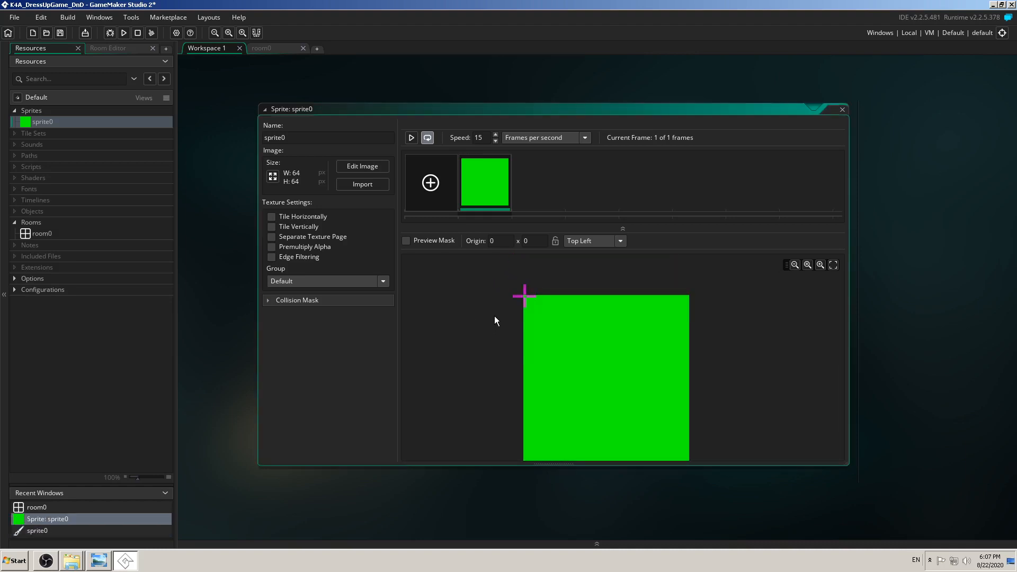
click(819, 265)
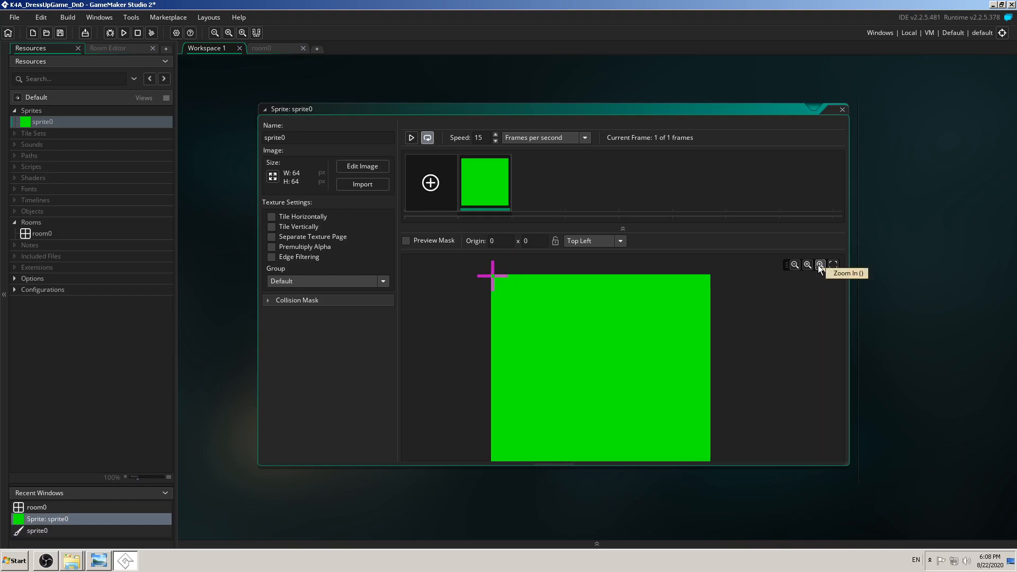
middle_drag(415, 336, 460, 405)
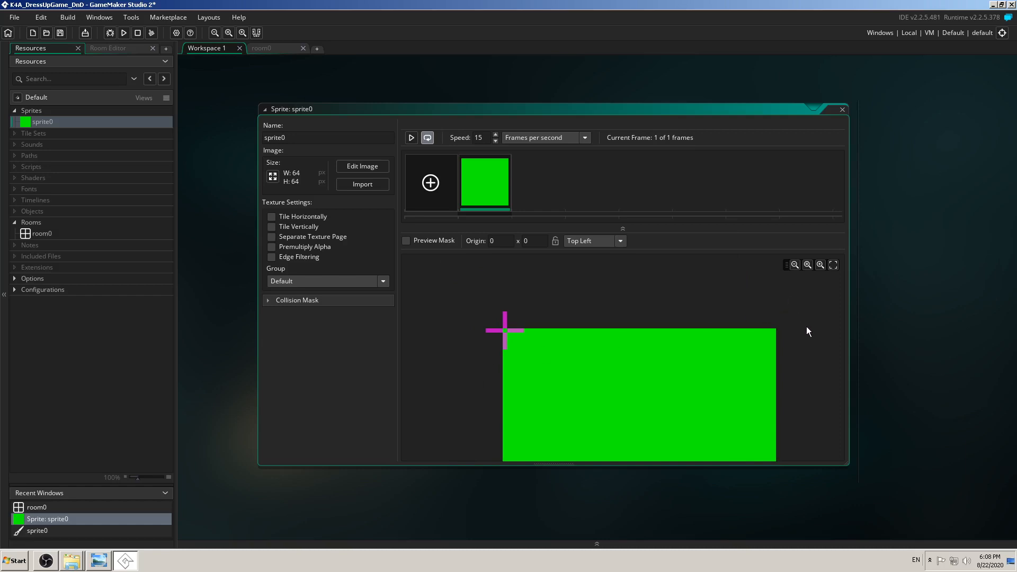
click(794, 264)
middle_drag(808, 351, 774, 319)
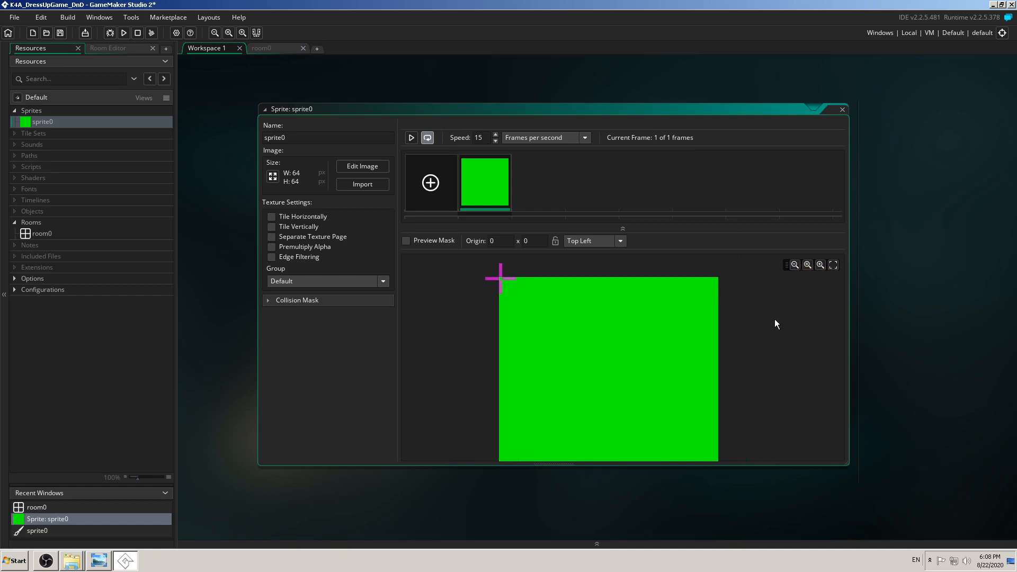
click(794, 264)
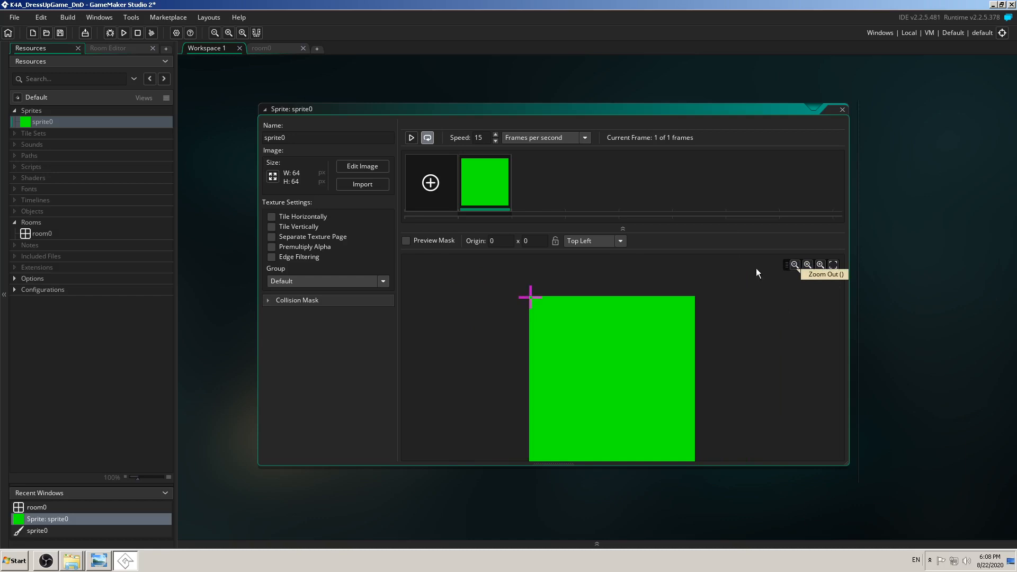
- Try several custom origin positions by moving the origin marker around on the green square
click(641, 276)
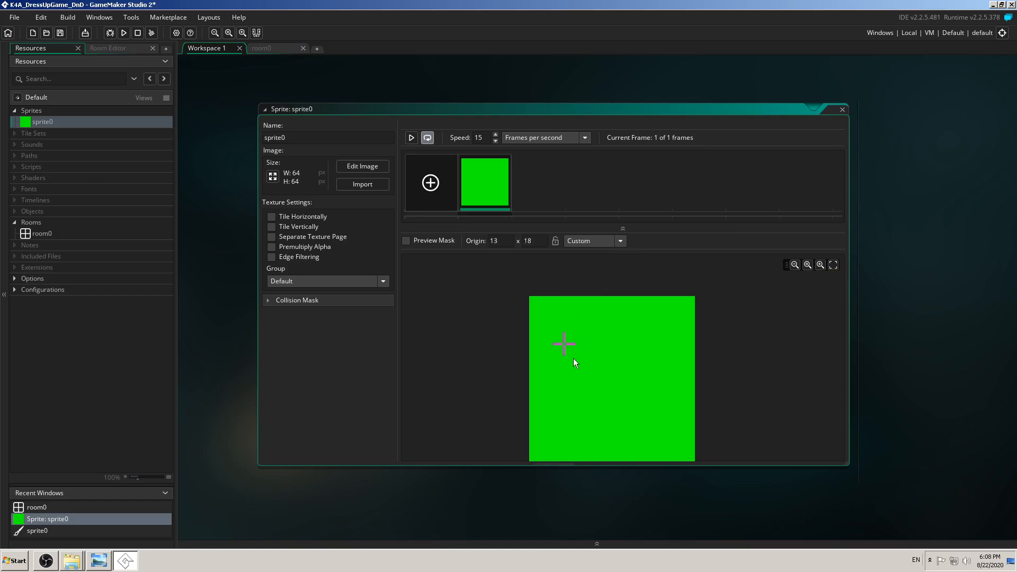
drag(653, 349, 638, 382)
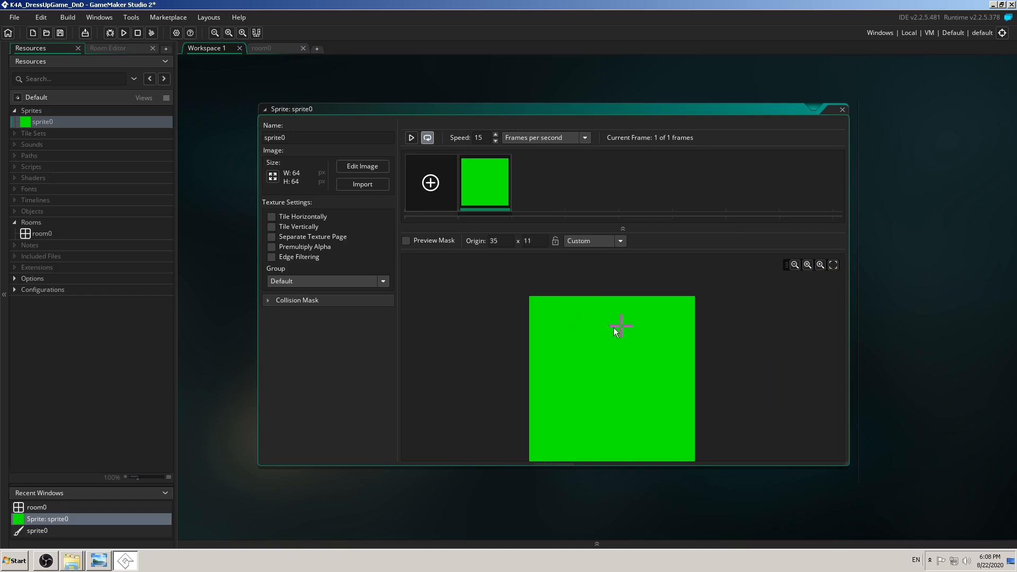
drag(614, 327, 670, 359)
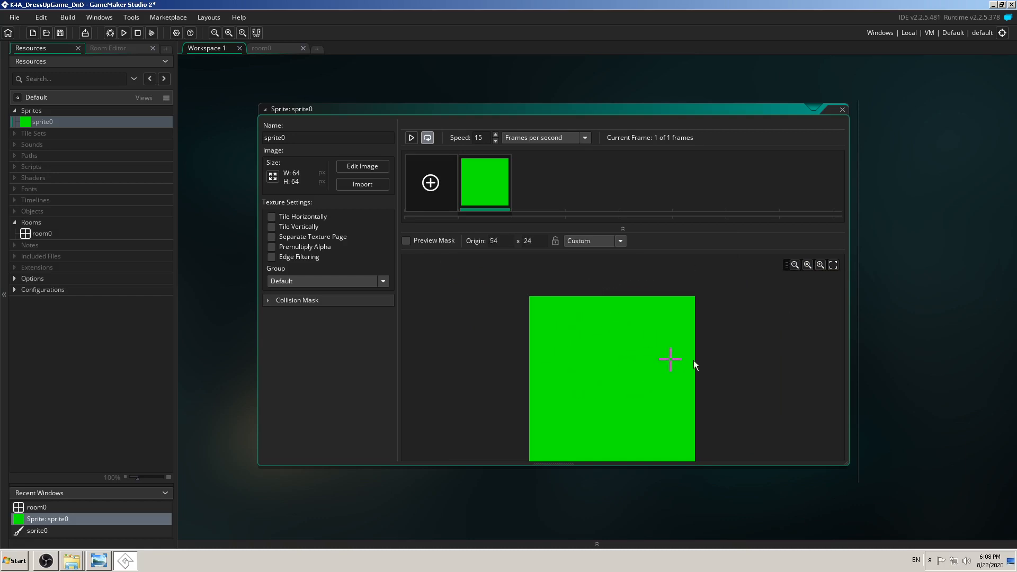
- Try the Middle Centre, Bottom Centre, Top Right and Top Left origin presets on the green sprite
click(619, 241)
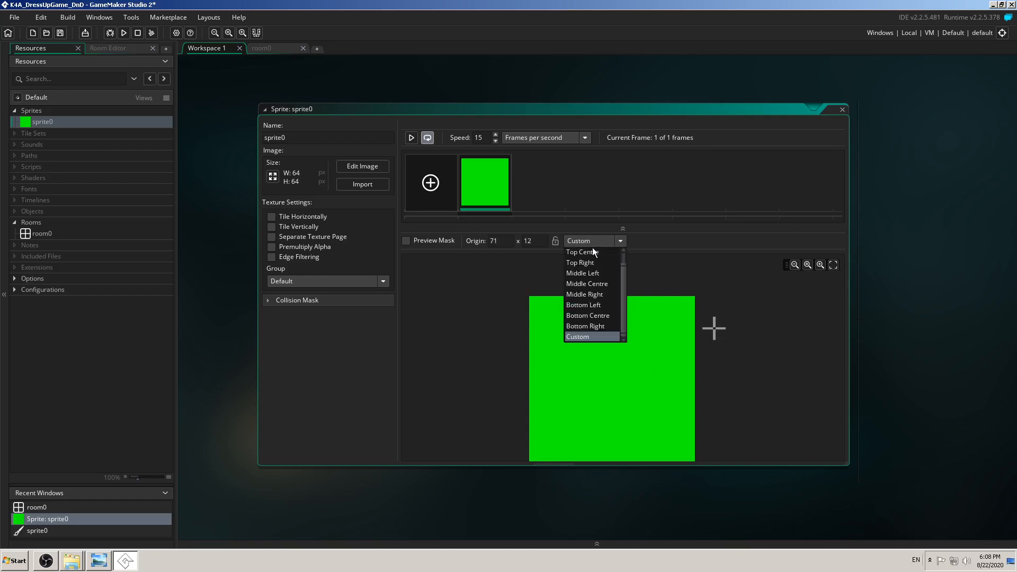
click(593, 285)
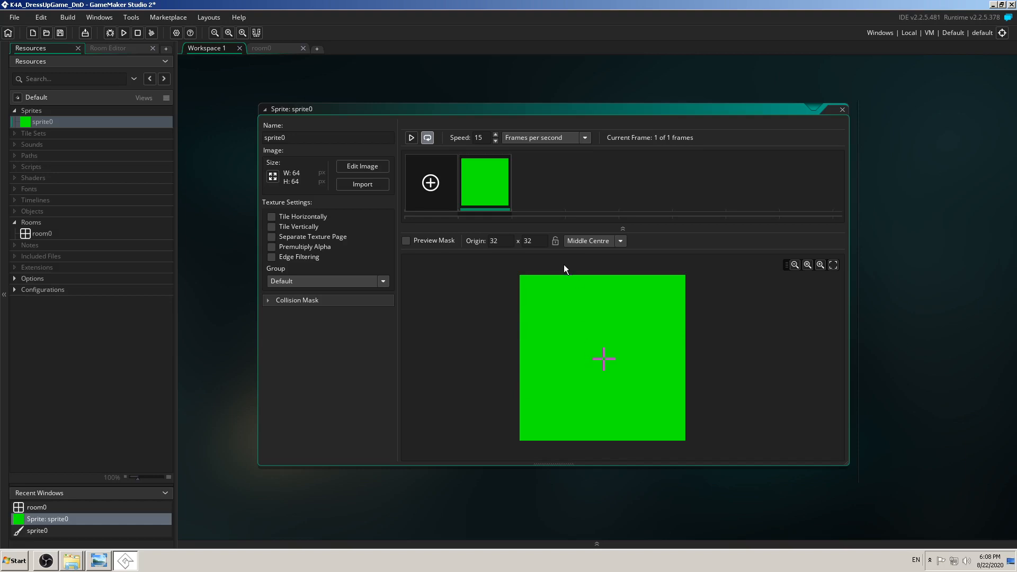
click(619, 242)
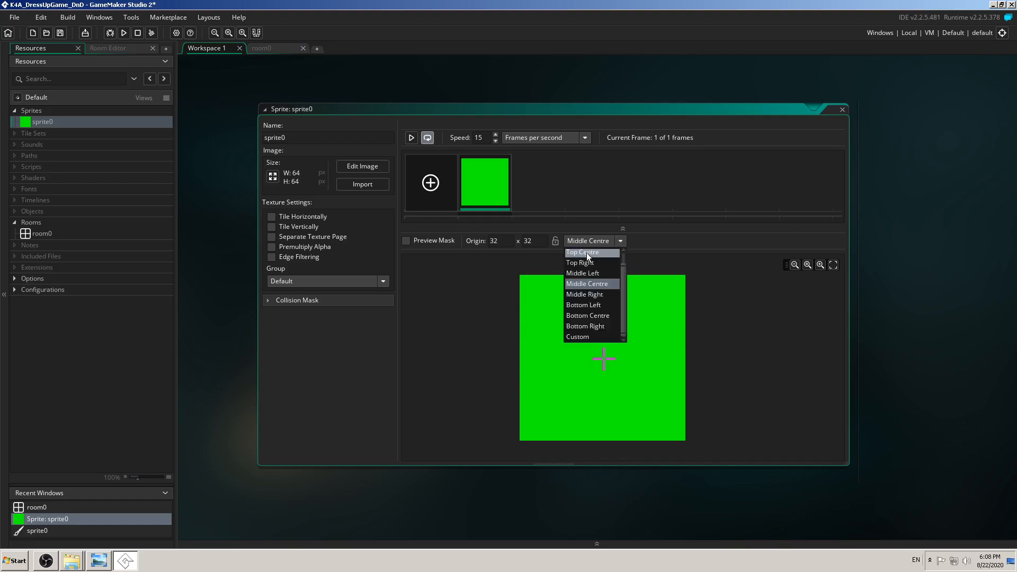
click(589, 315)
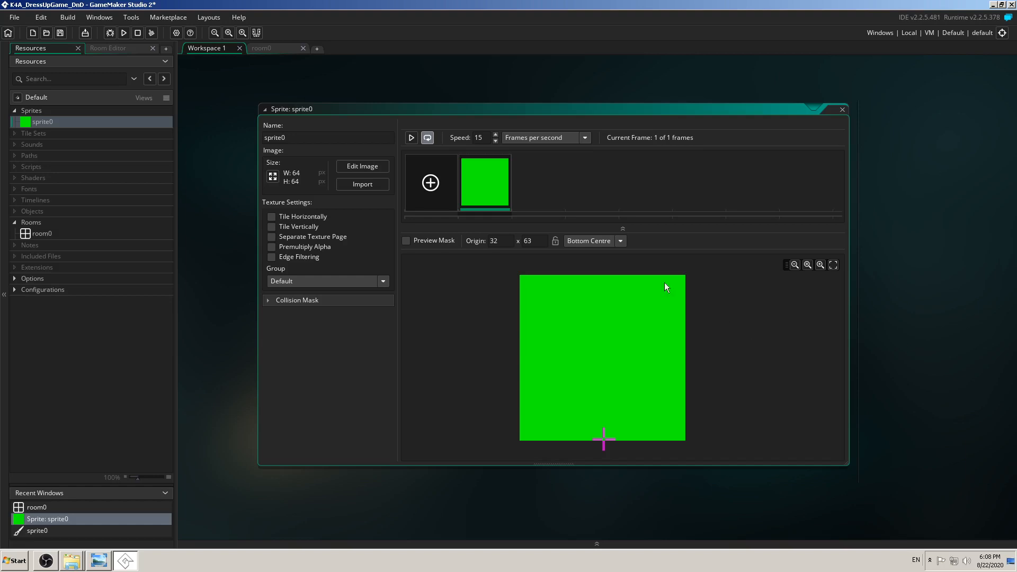
click(599, 241)
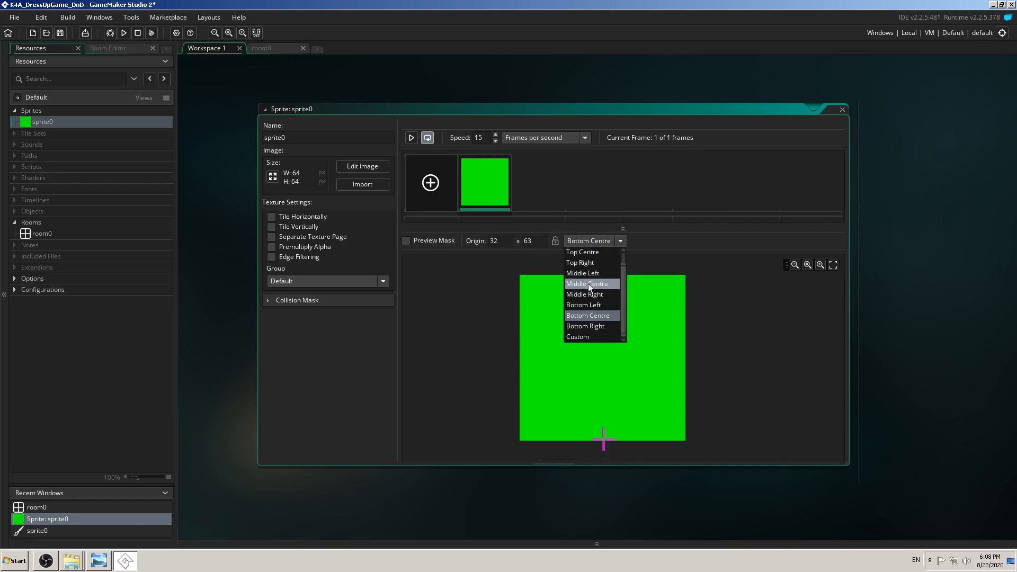
click(588, 284)
click(593, 244)
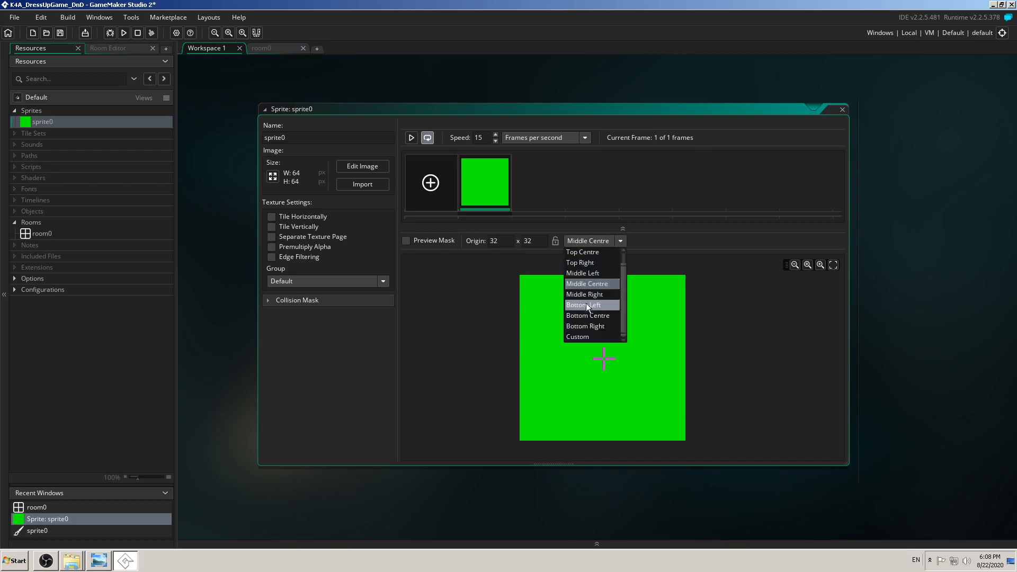
click(582, 262)
click(586, 240)
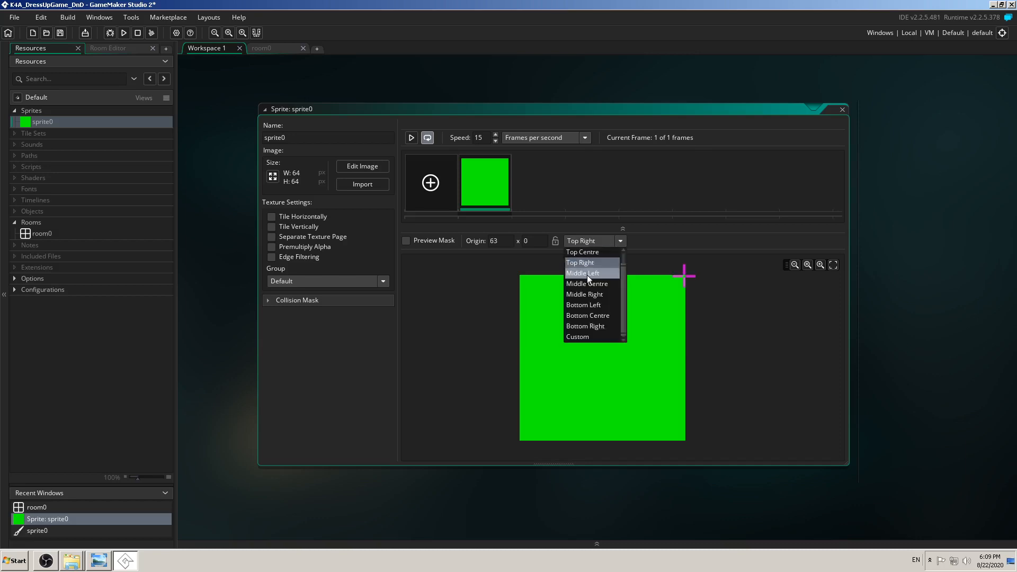
scroll(588, 297, up, 1)
click(572, 252)
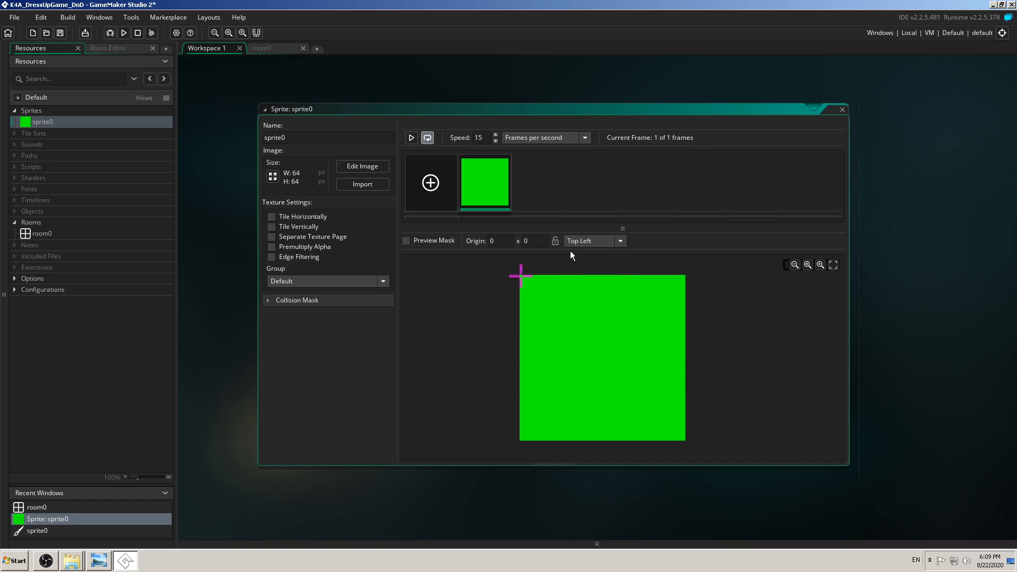
- Set the green sprite's origin to Middle Centre, rename the sprite spr_green_box and close its editor
click(582, 241)
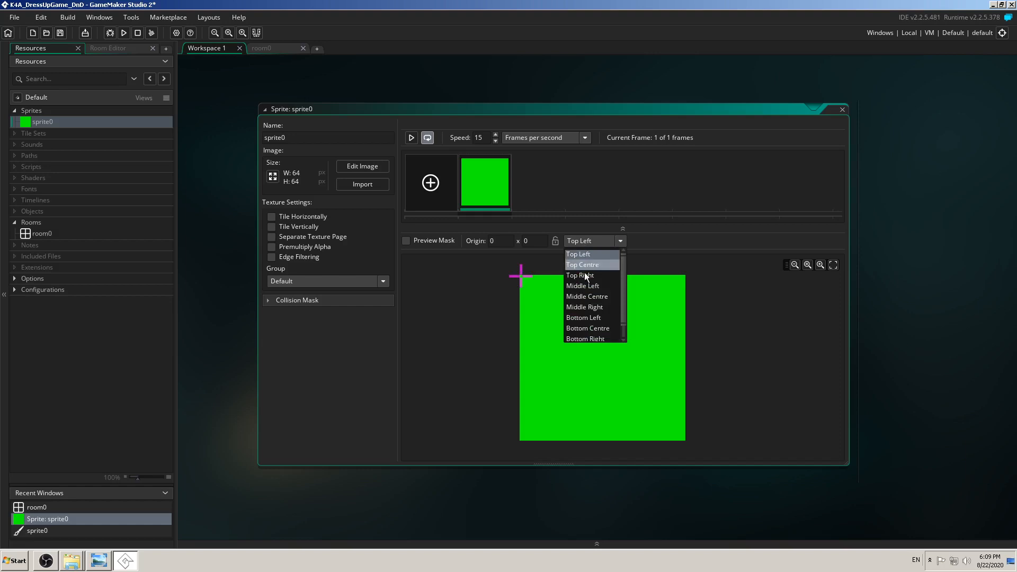
click(597, 296)
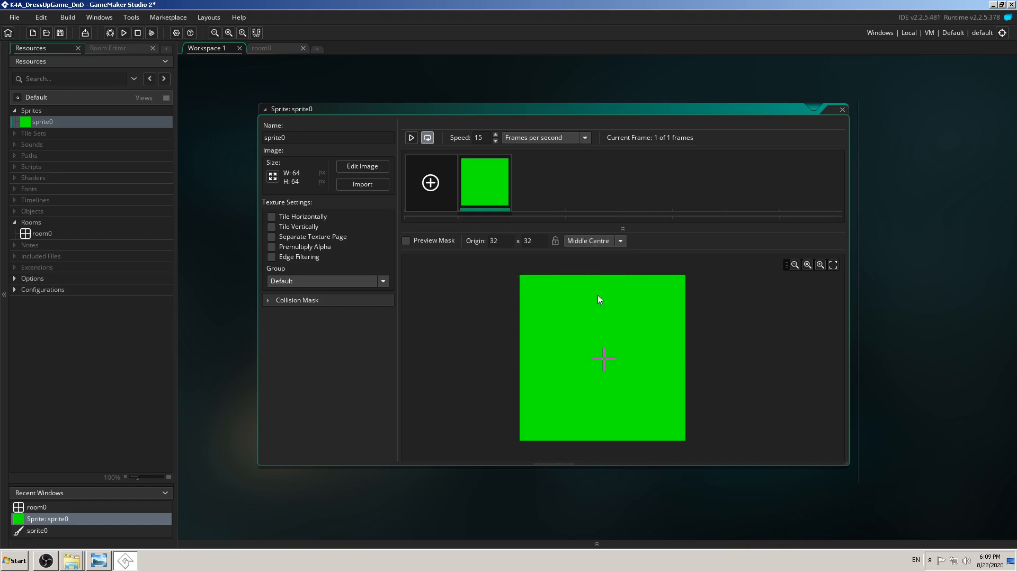
double_click(266, 138)
text(spr_green_box)
click(842, 109)
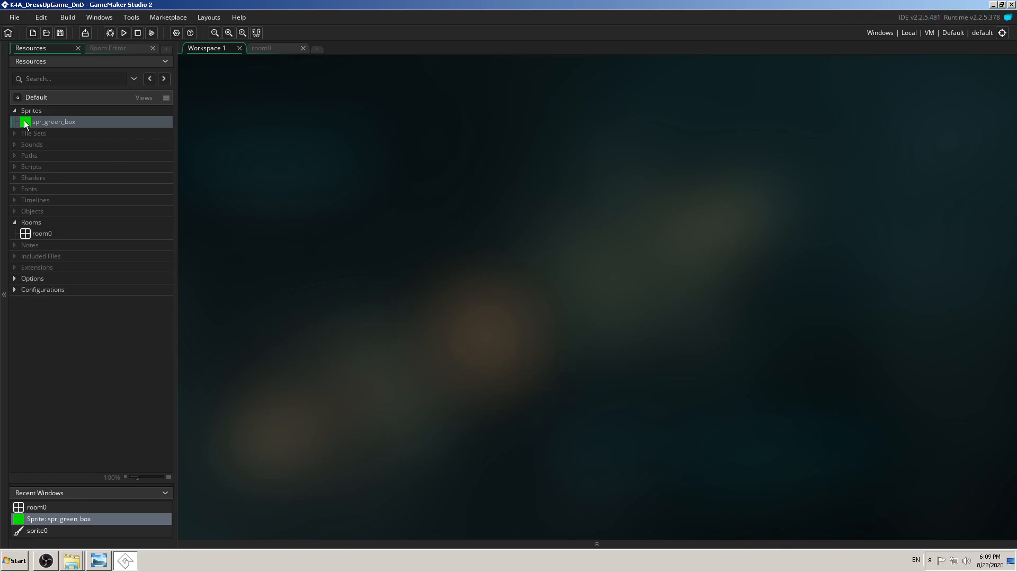
- Try to place the spr_green_box sprite directly into room0 from the resource tree
click(267, 48)
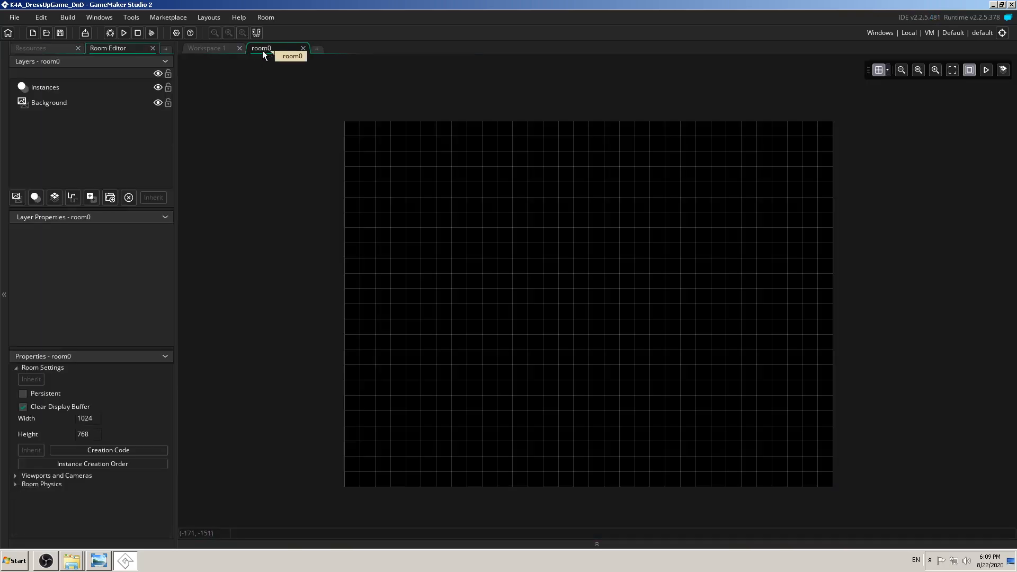
click(42, 47)
mouse_move(28, 125)
mouse_down()
mouse_move(381, 212)
mouse_move(431, 241)
mouse_up()
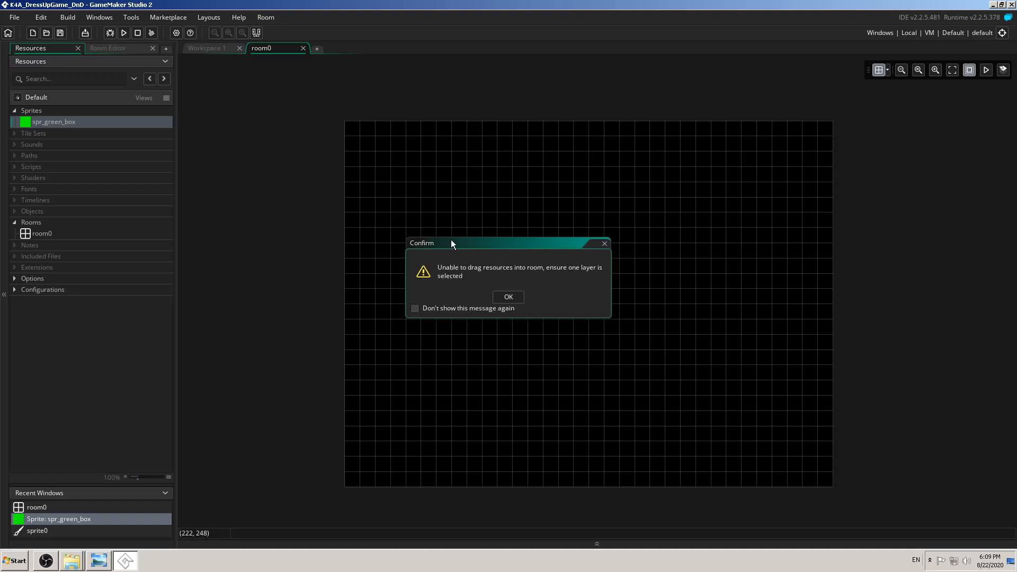
click(604, 244)
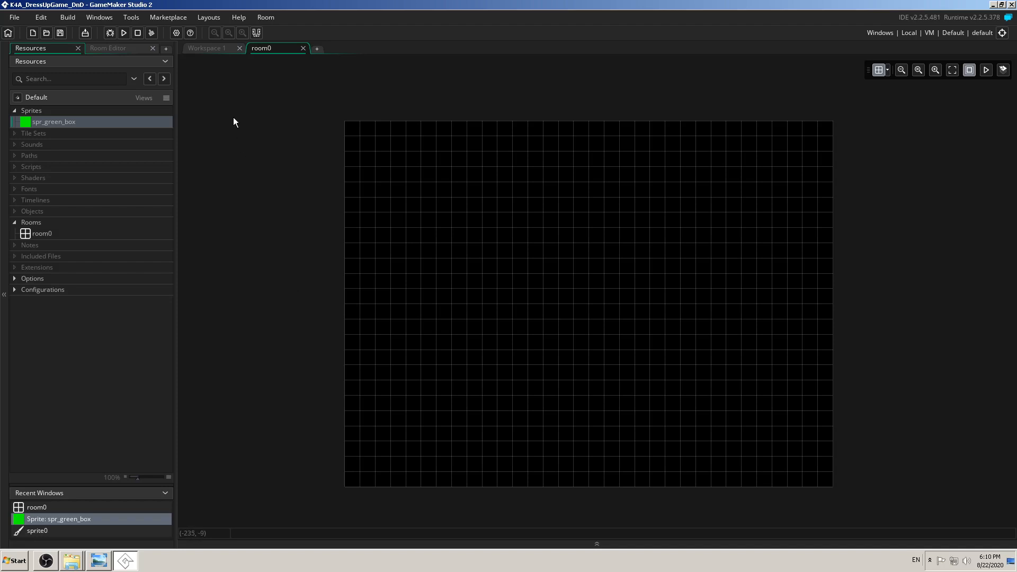
- Return to Workspace 1 and create a second sprite in the Sprites group, named spr_girl_character
click(209, 49)
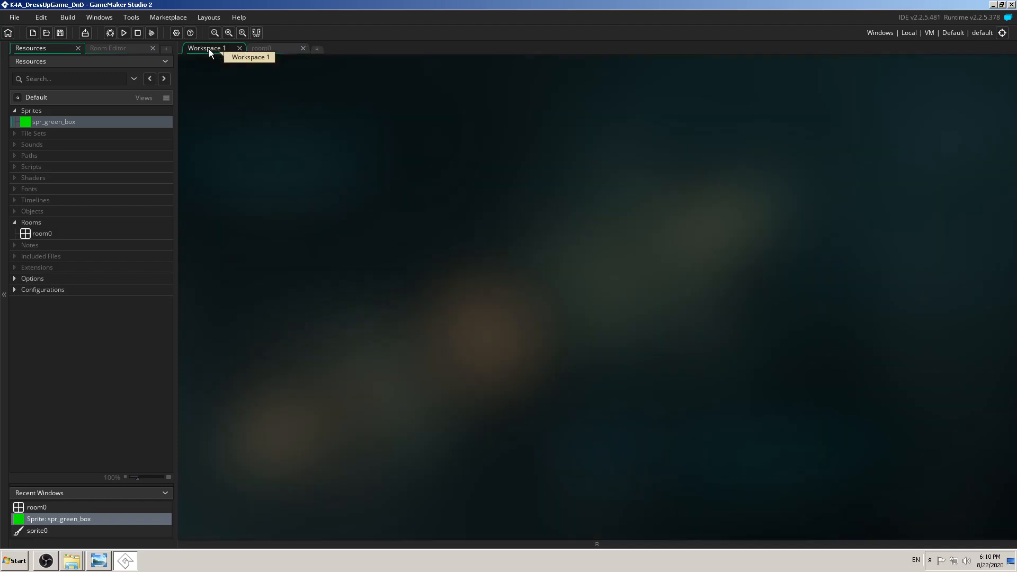
click(48, 114)
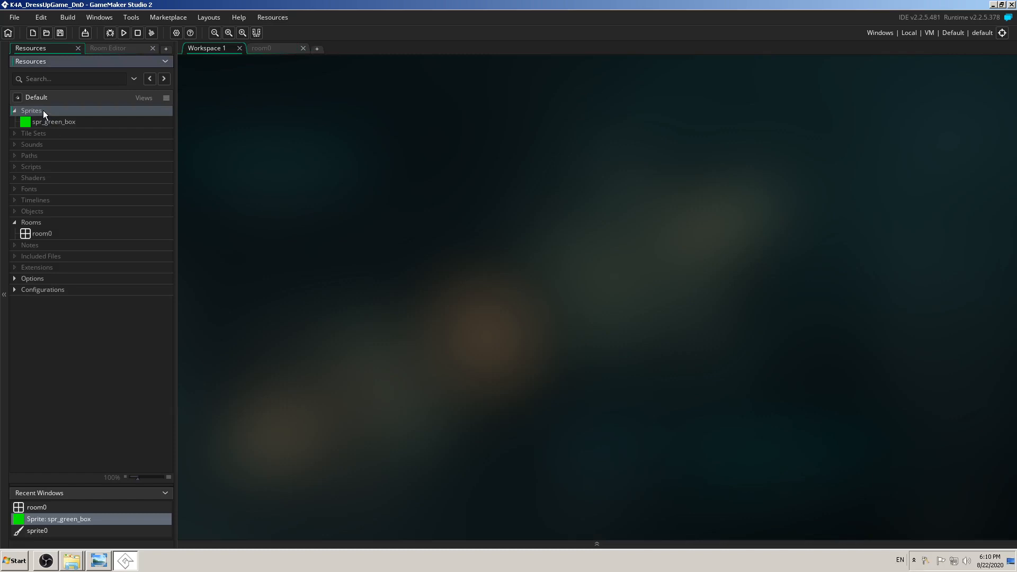
right_click(43, 110)
click(67, 117)
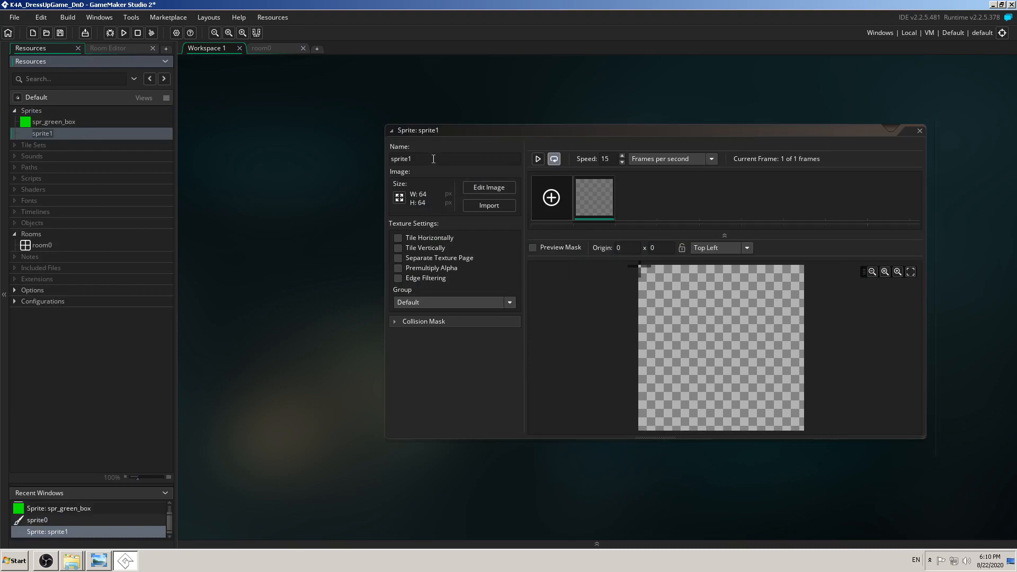
drag(431, 160, 390, 161)
text(spr)
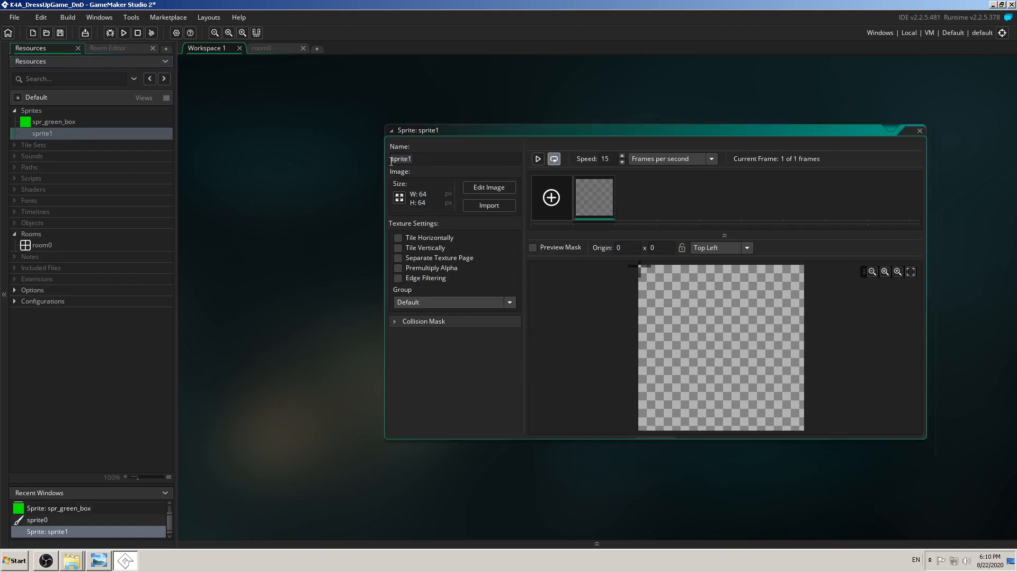
text(_girl_character)
key(Return)
drag(467, 132, 343, 135)
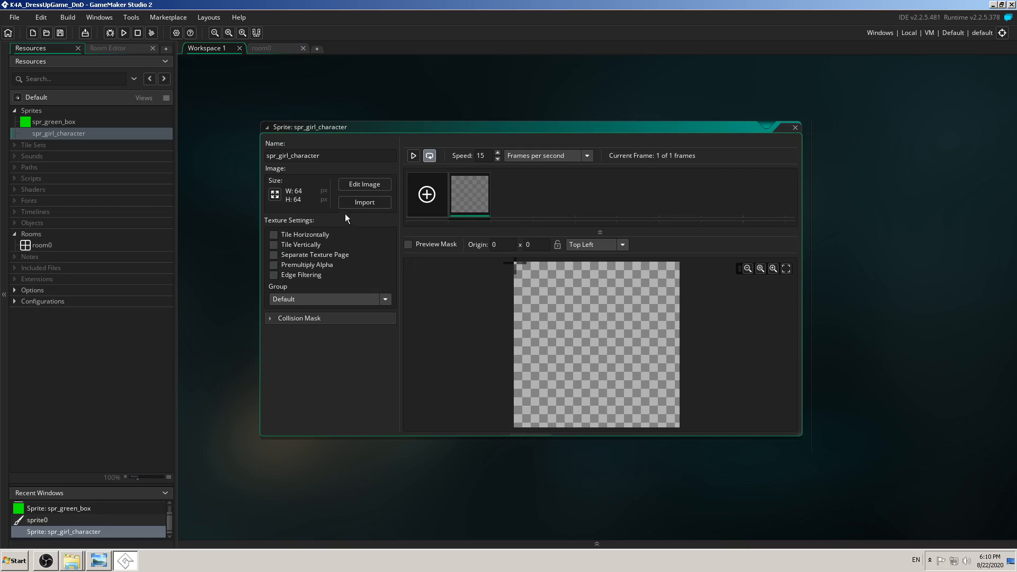
- Start importing an image for spr_girl_character and browse to the dressUp_gfx folder on the Desktop in an enlarged file dialog
click(379, 204)
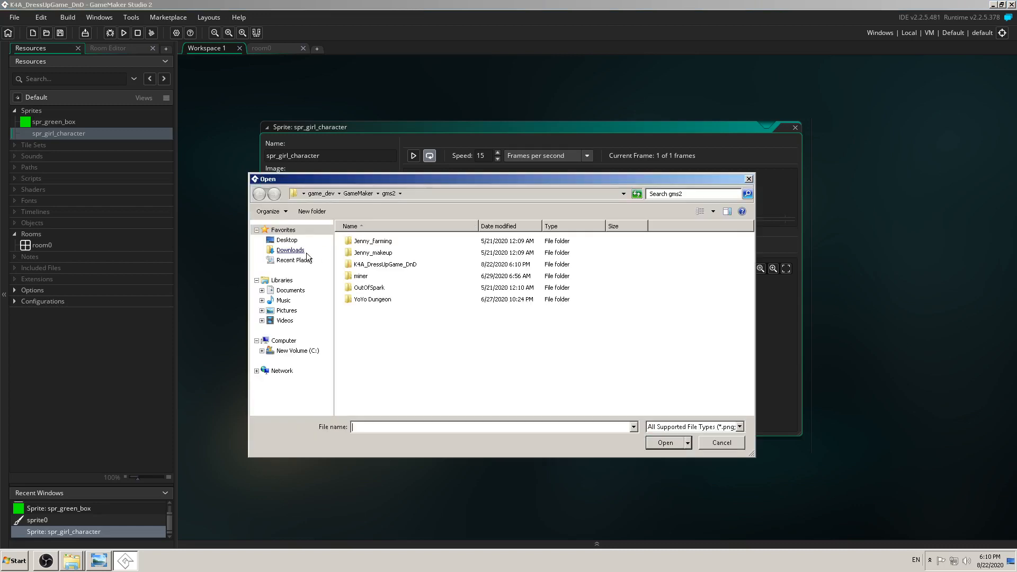
click(284, 241)
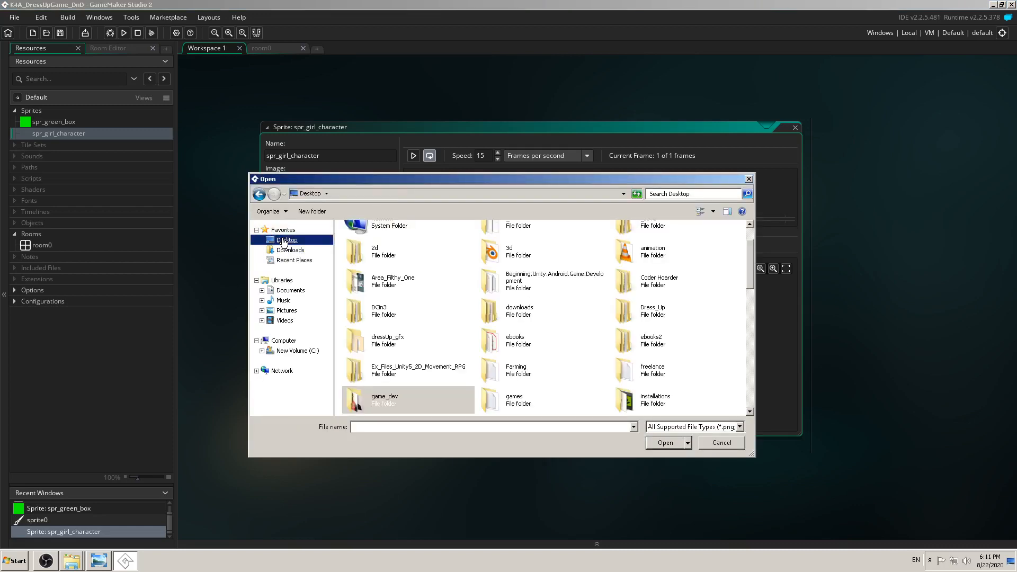
click(73, 566)
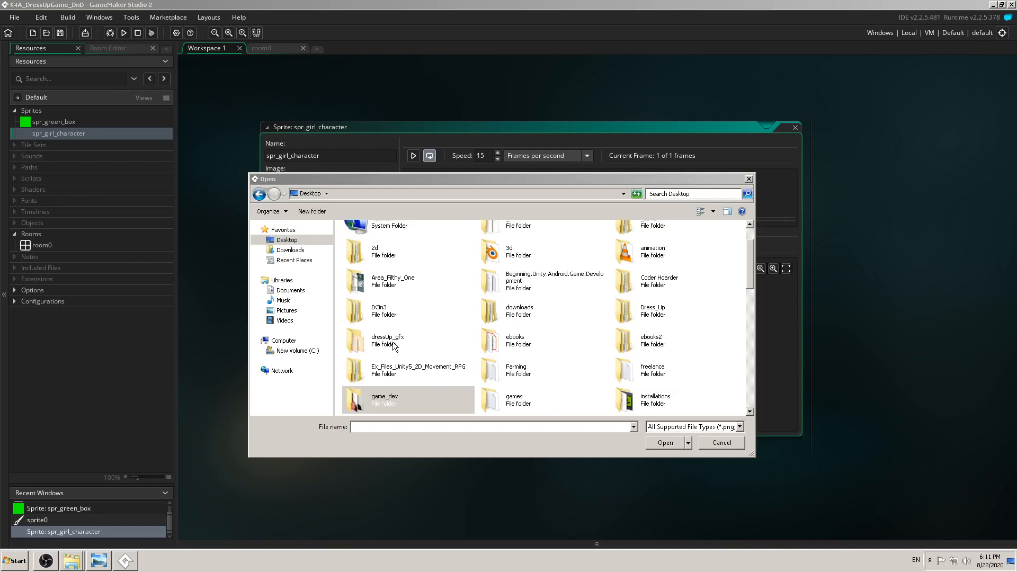
click(393, 345)
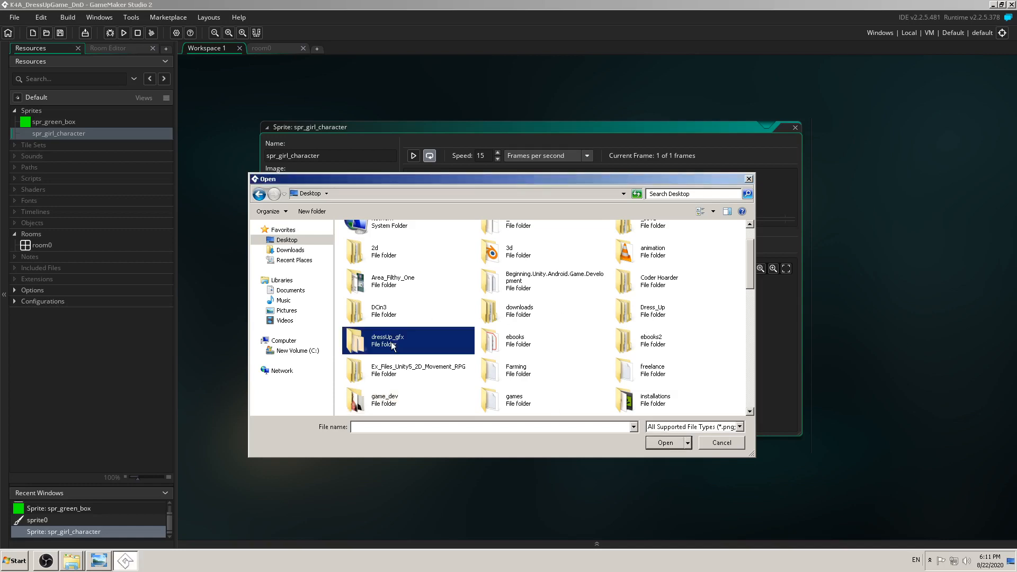
double_click(391, 344)
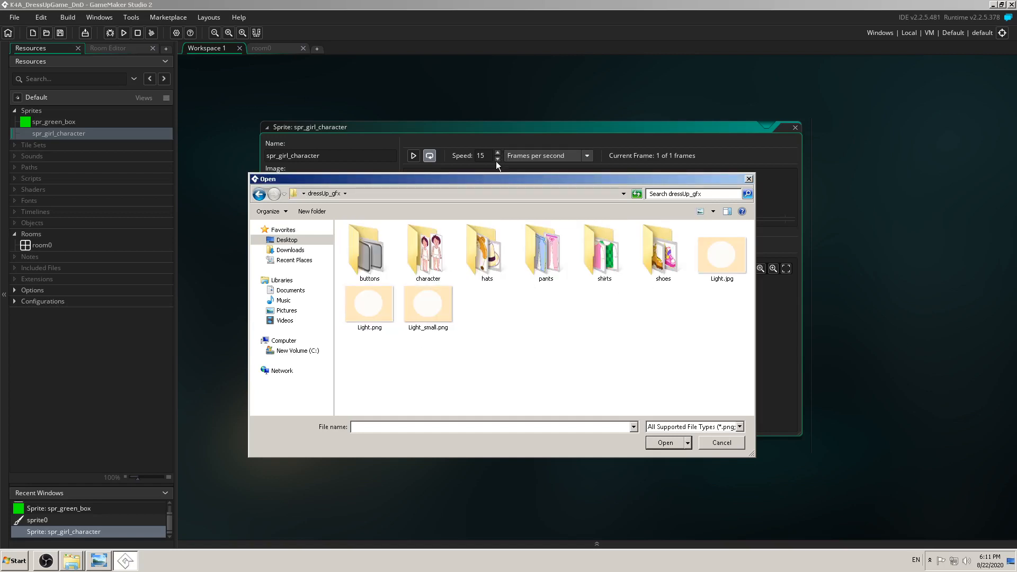
drag(439, 175, 404, 168)
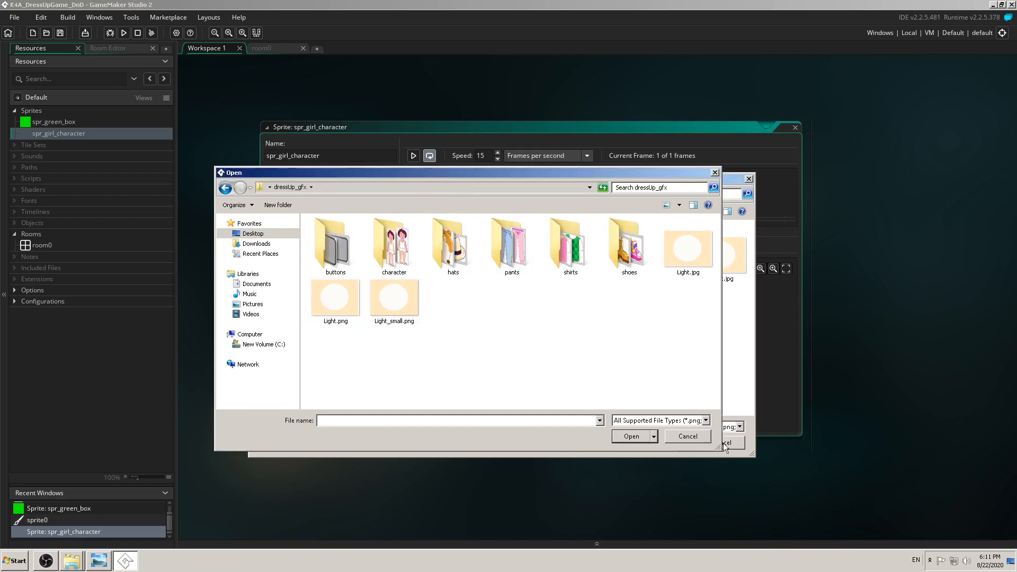
drag(719, 455, 713, 508)
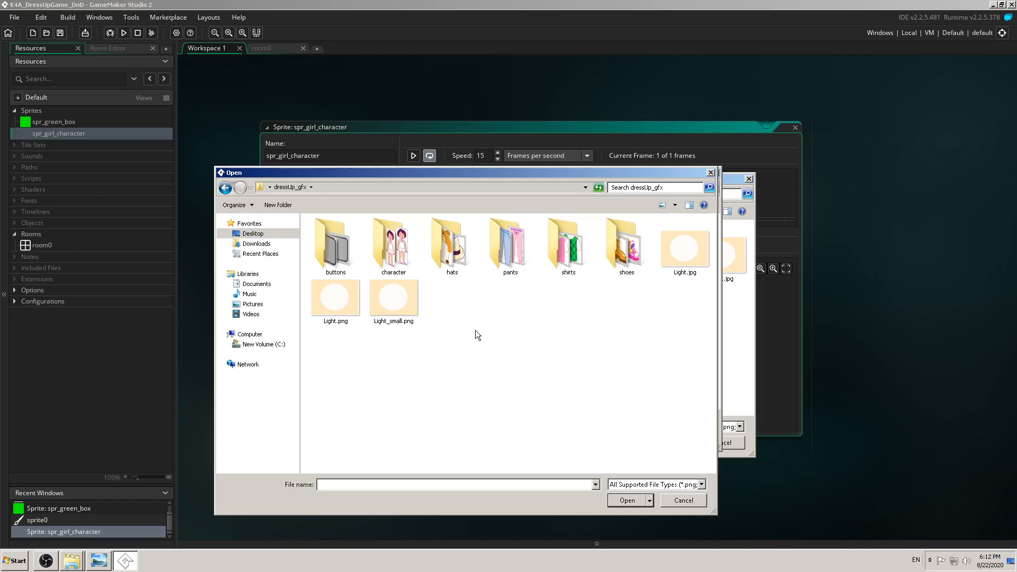
- Import Harper_small.png from the character folder into spr_girl_character and enlarge the sprite editor window
click(389, 260)
double_click(391, 262)
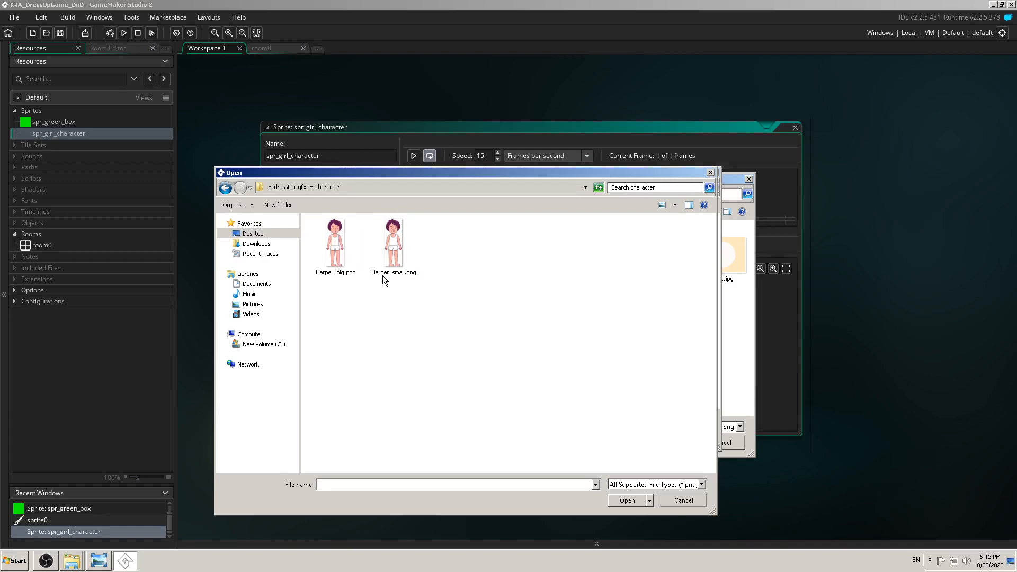
click(394, 251)
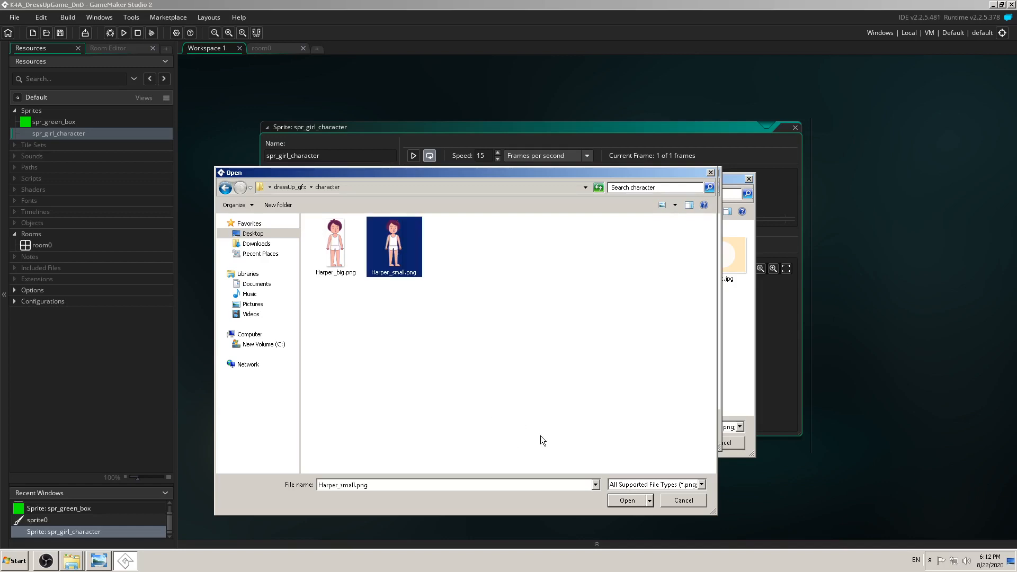
click(627, 501)
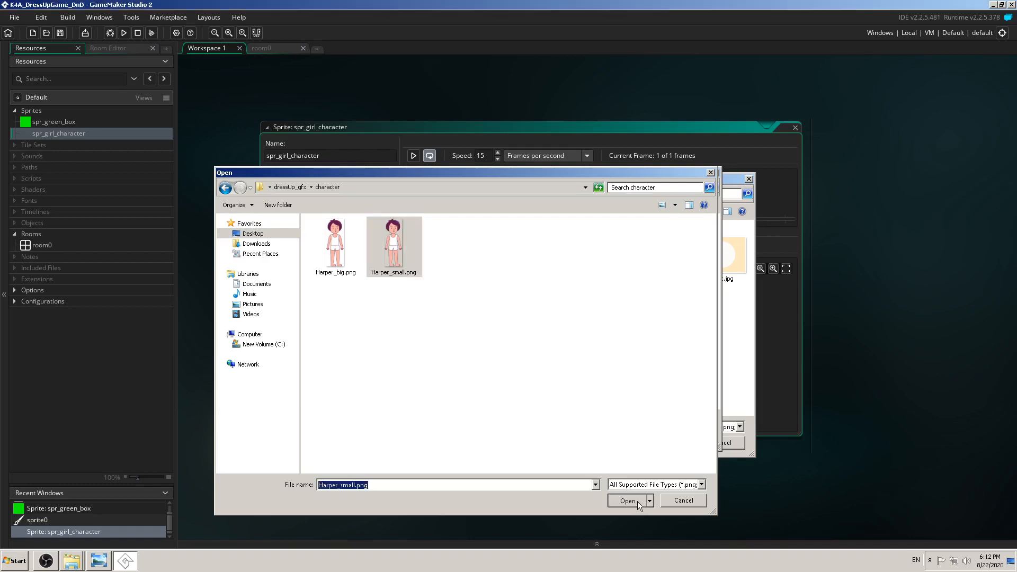
drag(512, 251, 324, 399)
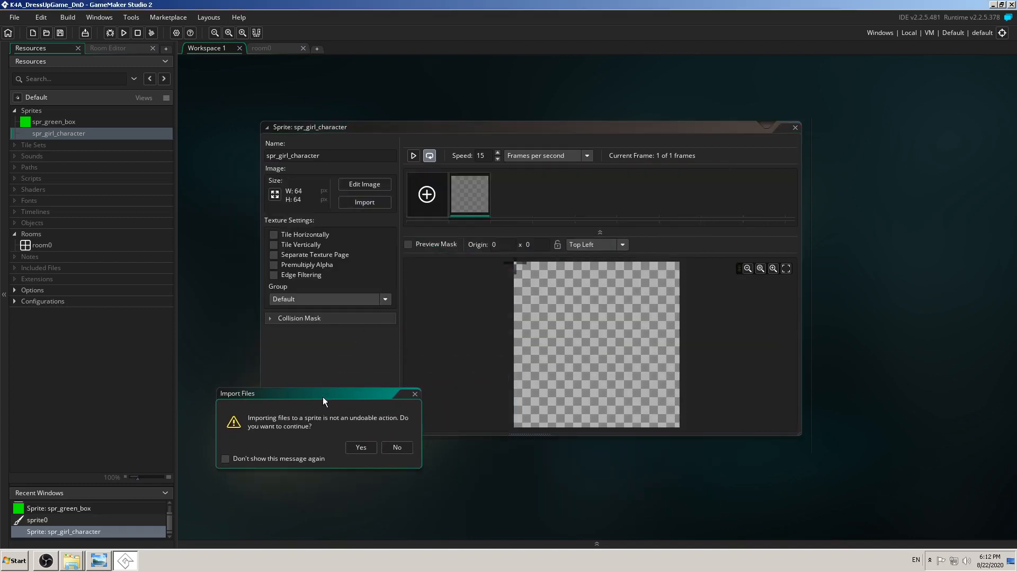
click(361, 450)
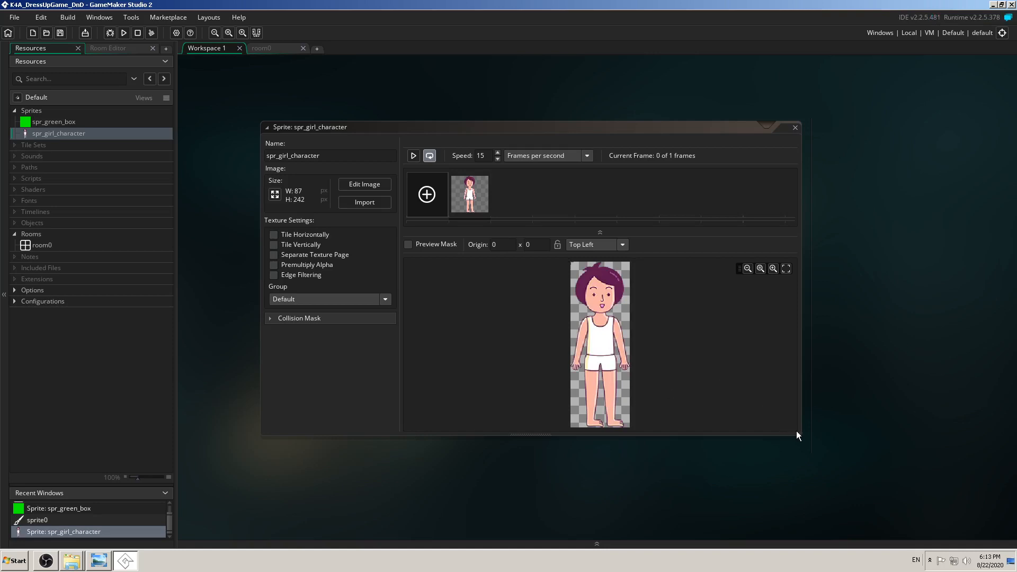
drag(799, 433, 843, 497)
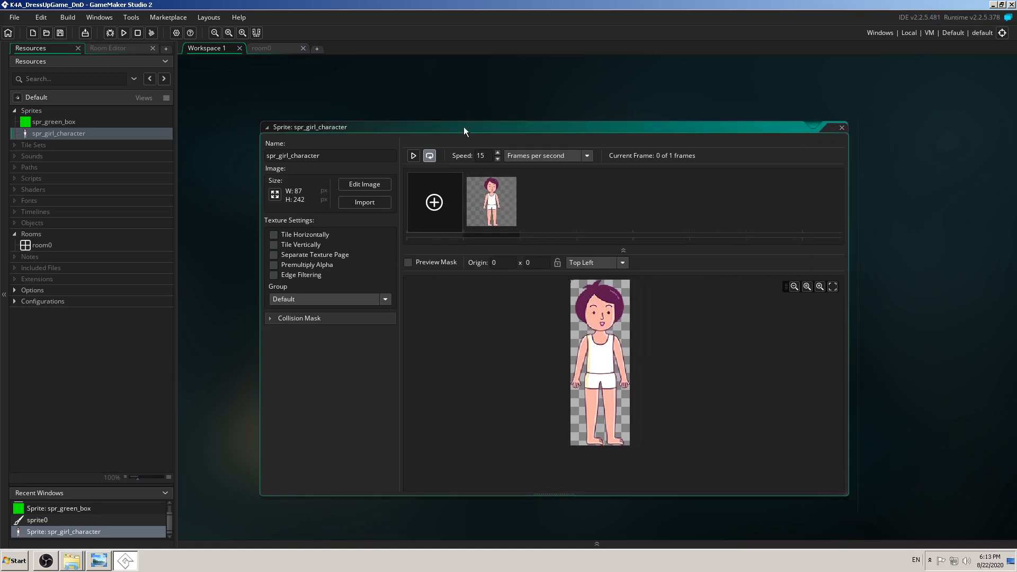
- Enlarge the spr_girl_character editor and set the sprite's origin to Middle Centre
drag(464, 130, 405, 75)
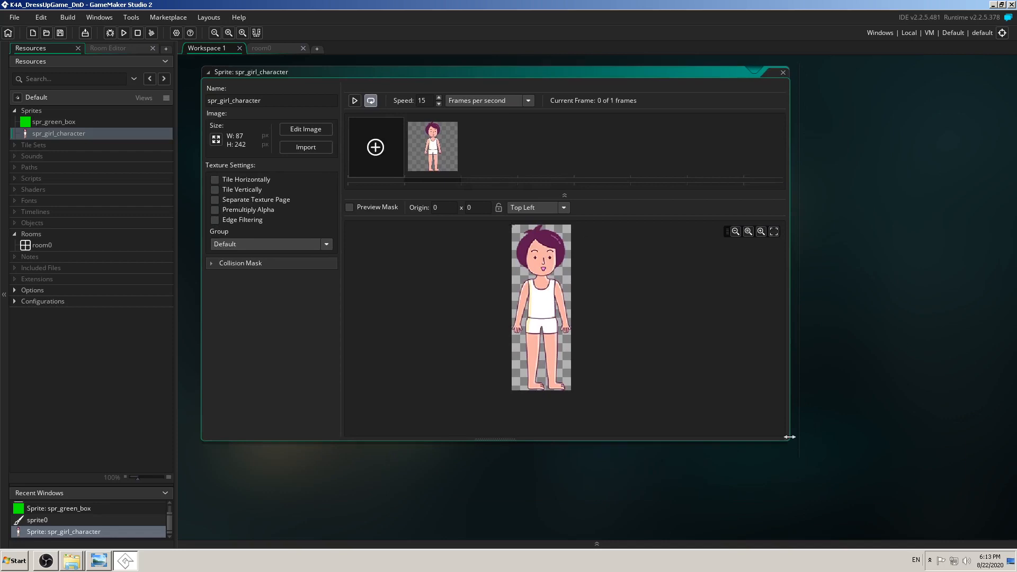
drag(786, 438, 894, 504)
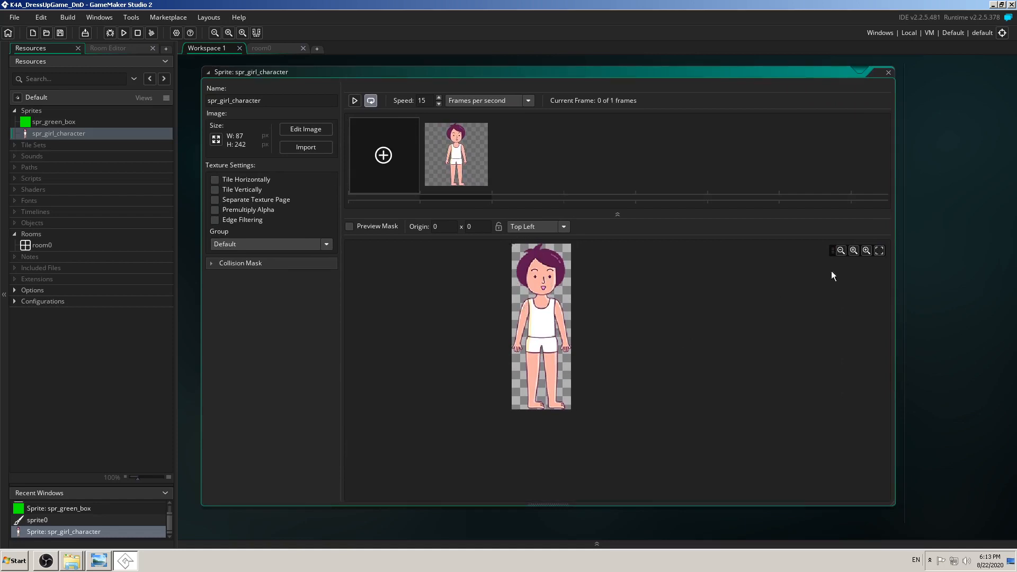
click(865, 250)
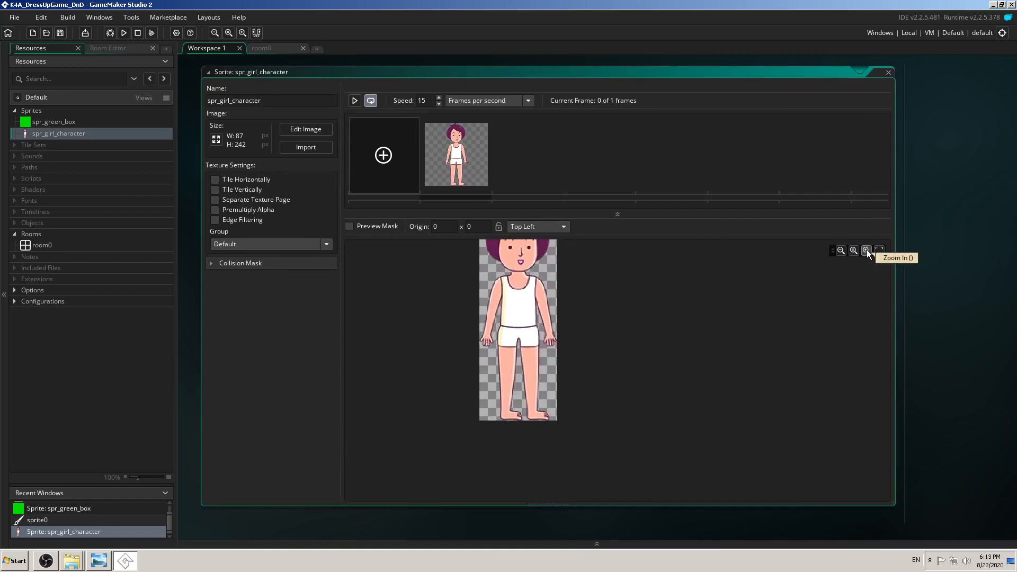
middle_drag(631, 310, 720, 367)
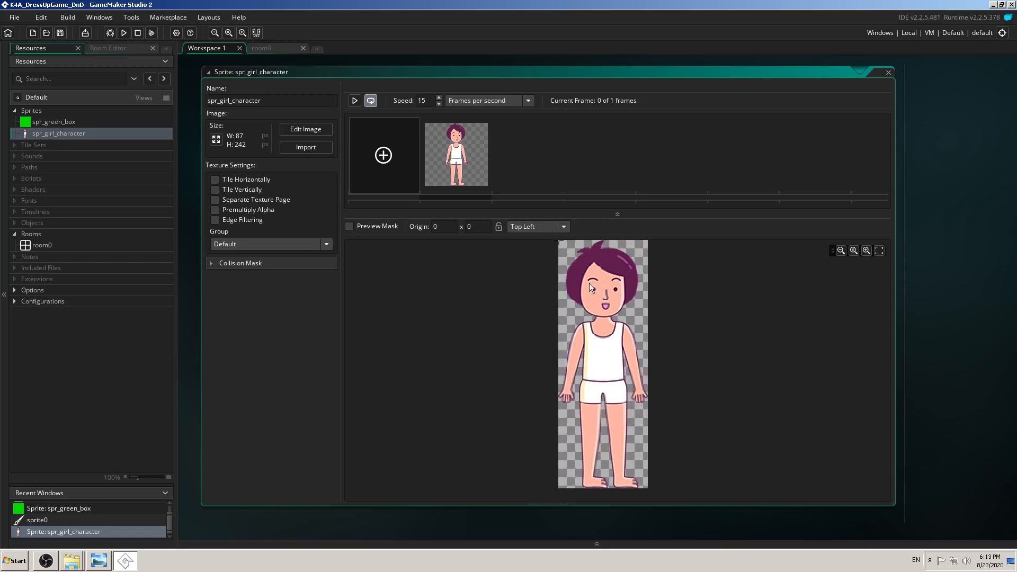
click(556, 228)
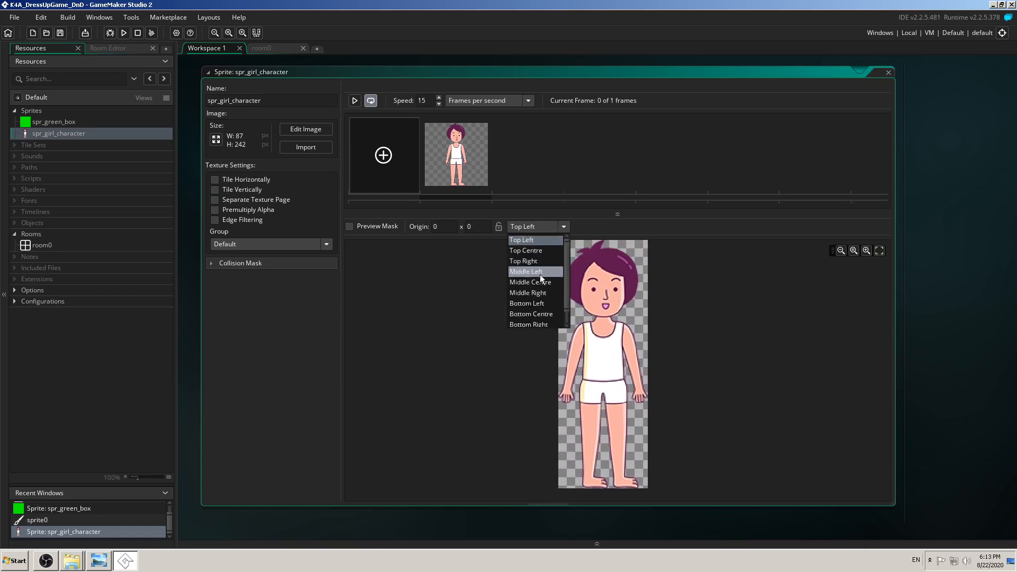
click(523, 282)
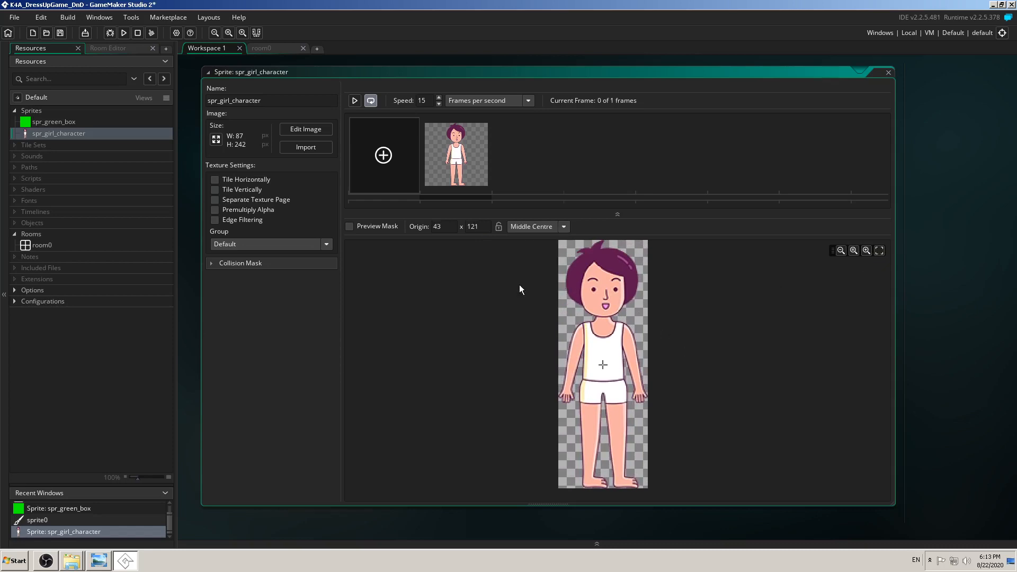
click(541, 228)
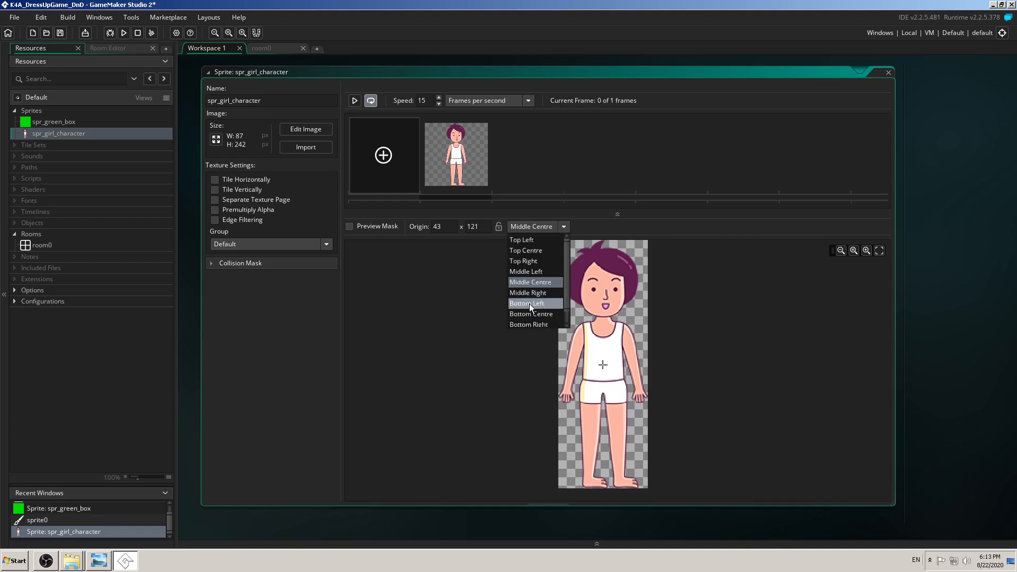
click(393, 308)
click(532, 227)
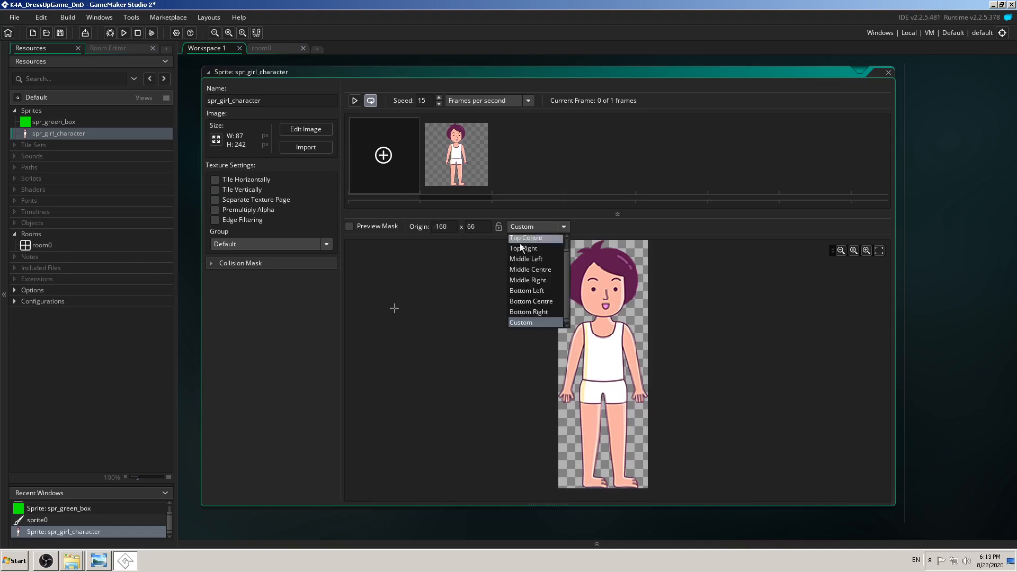
click(523, 274)
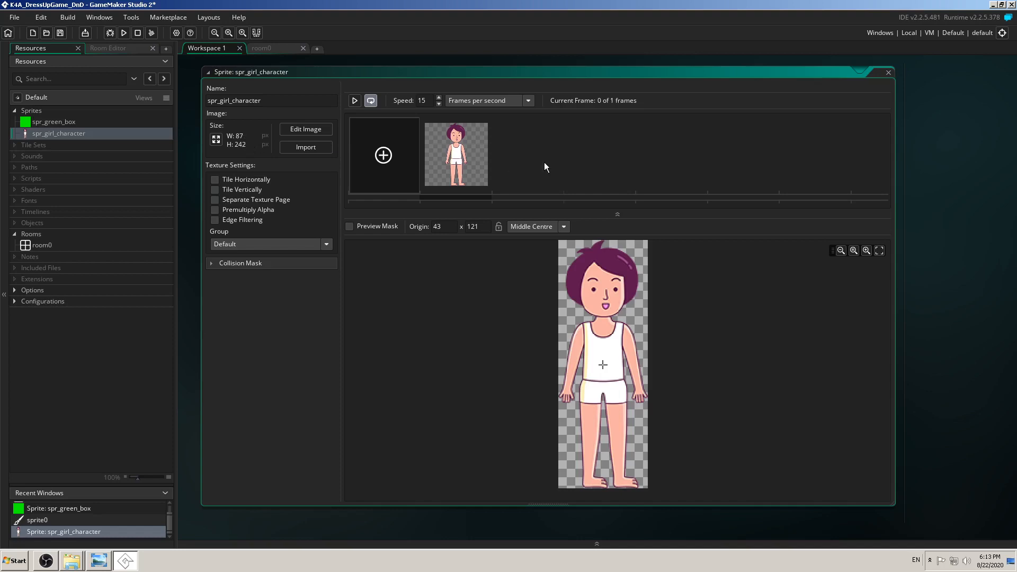
- Close the spr_girl_character editor and create a new empty sprite named spr_btn_hats in the Sprites group
click(888, 73)
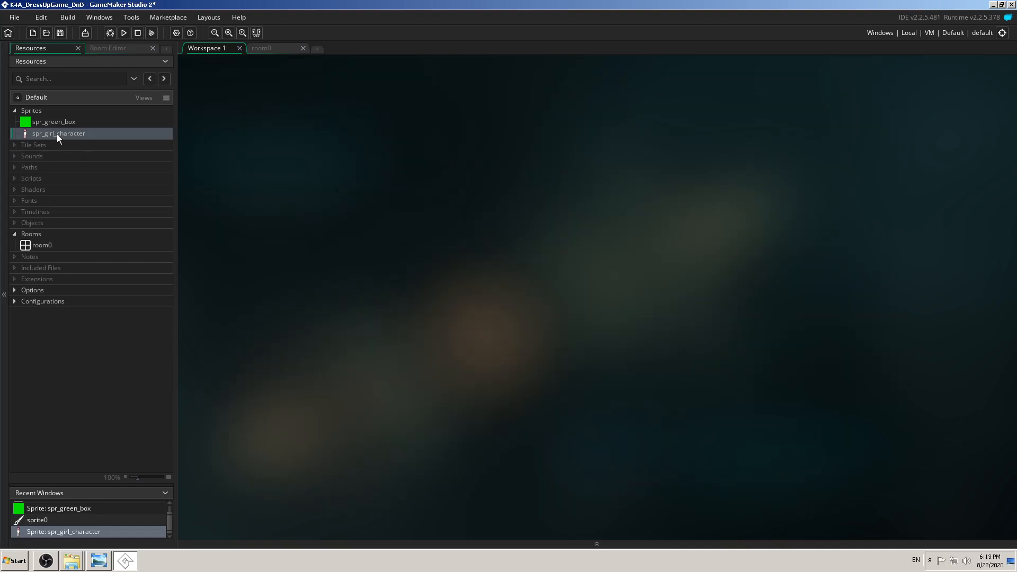
right_click(35, 136)
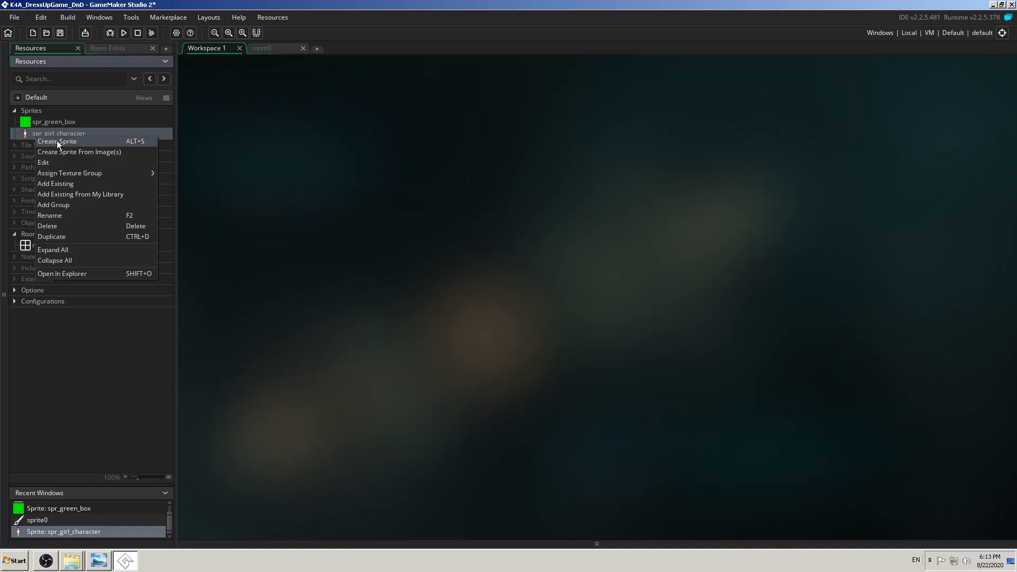
click(57, 141)
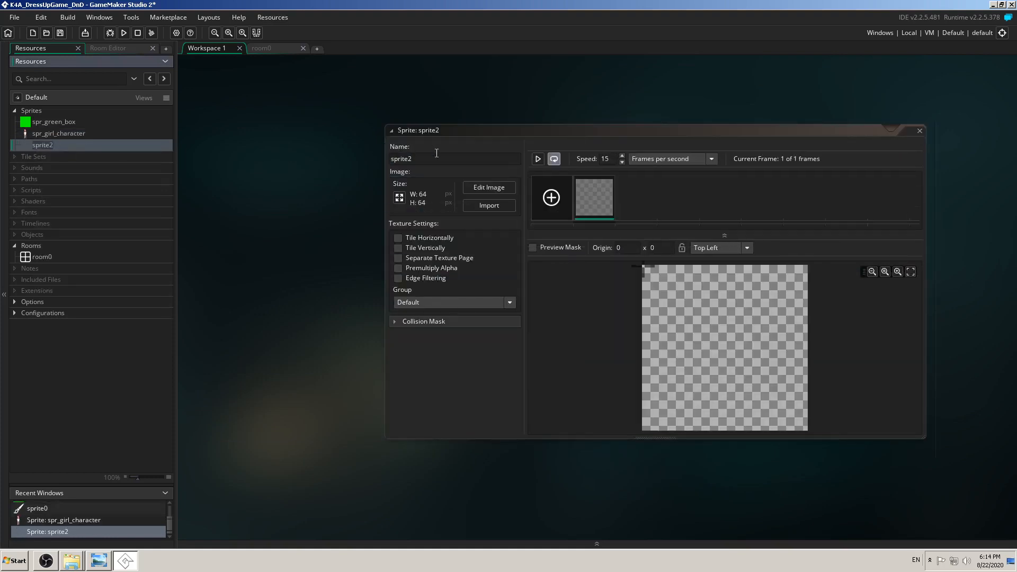
double_click(418, 158)
text(sp)
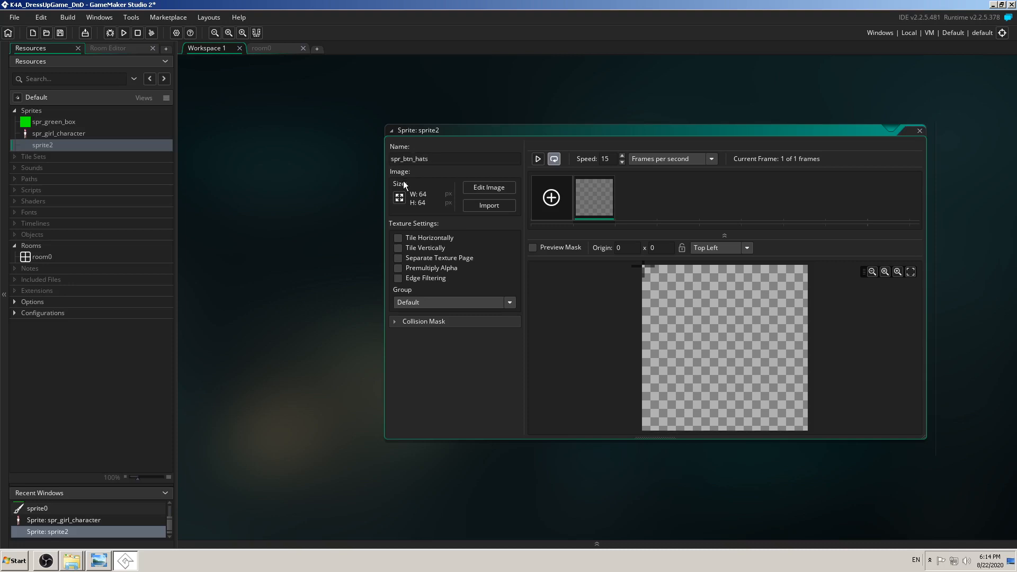
click(919, 130)
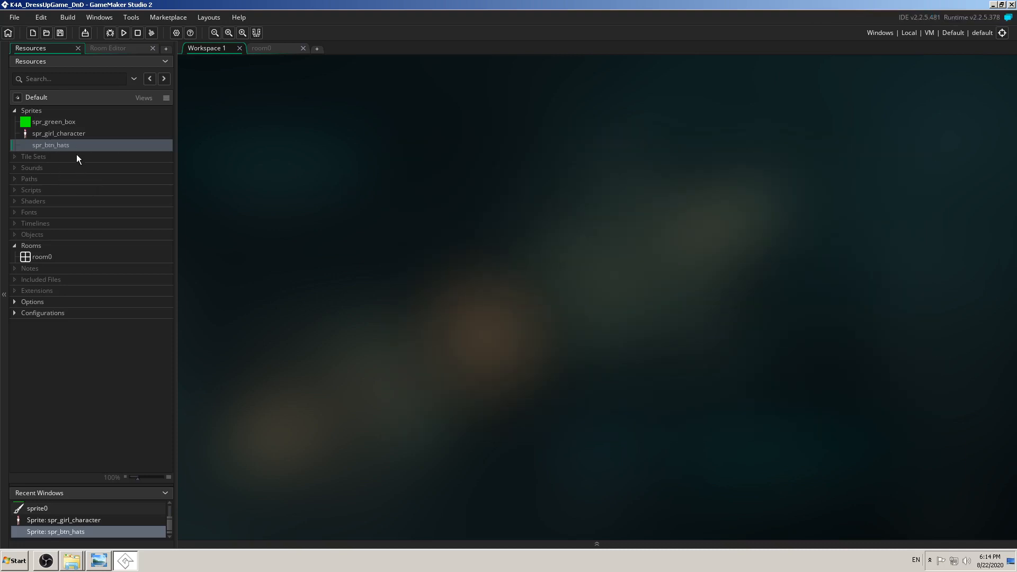
- Duplicate the spr_btn_hats sprite, name the copy spr_btn_shirts, and close its editor
right_click(60, 145)
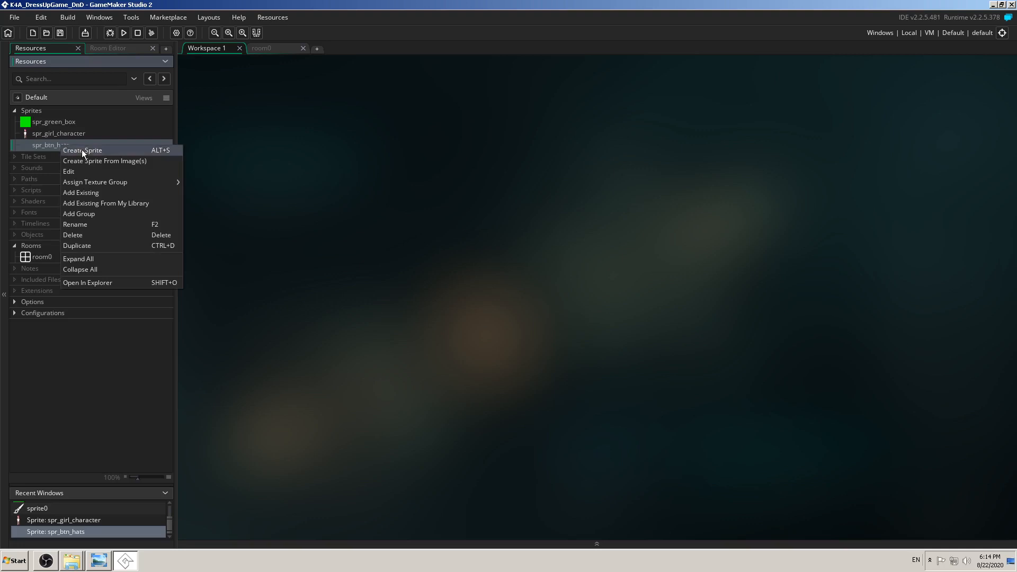
click(89, 246)
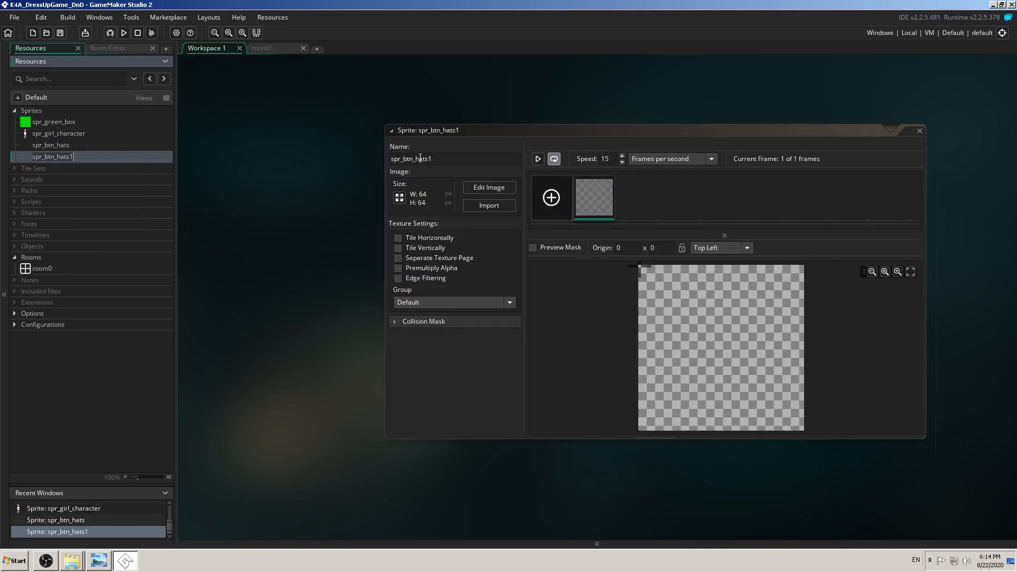
drag(415, 158, 440, 162)
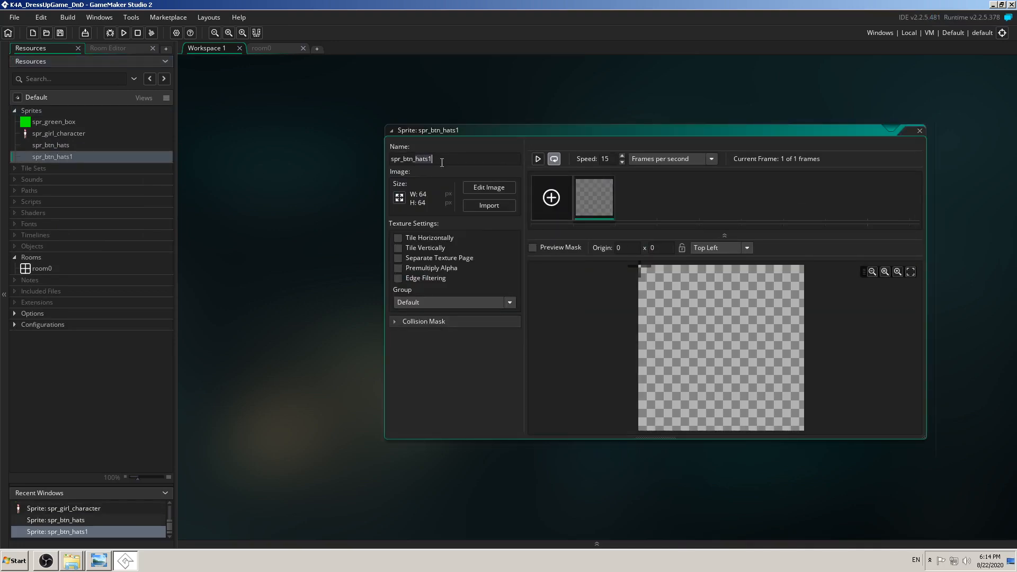
text(shirts)
click(919, 131)
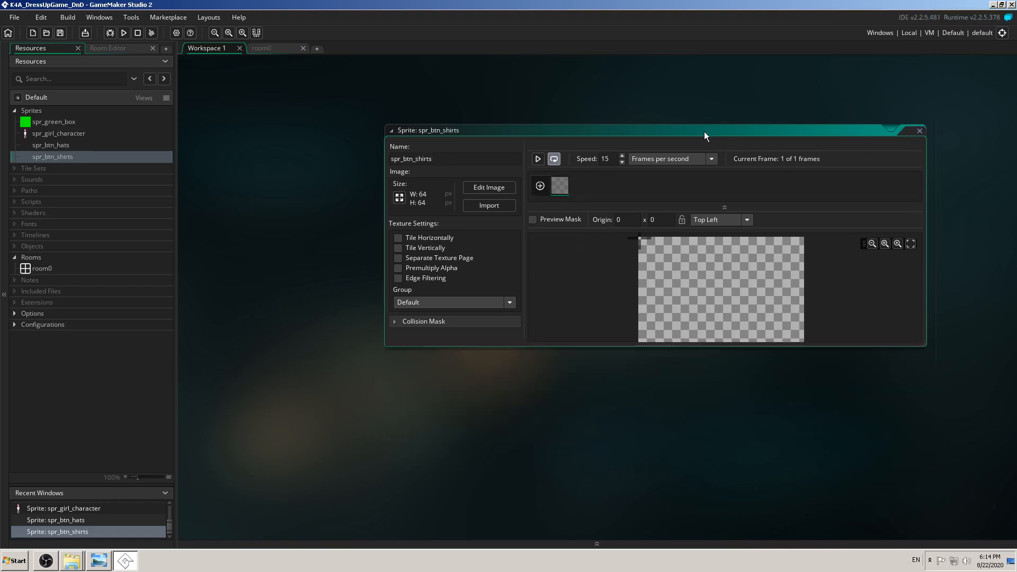
- Duplicate the spr_btn_shirts sprite, name the copy spr_btn_pants, and close its editor
right_click(67, 157)
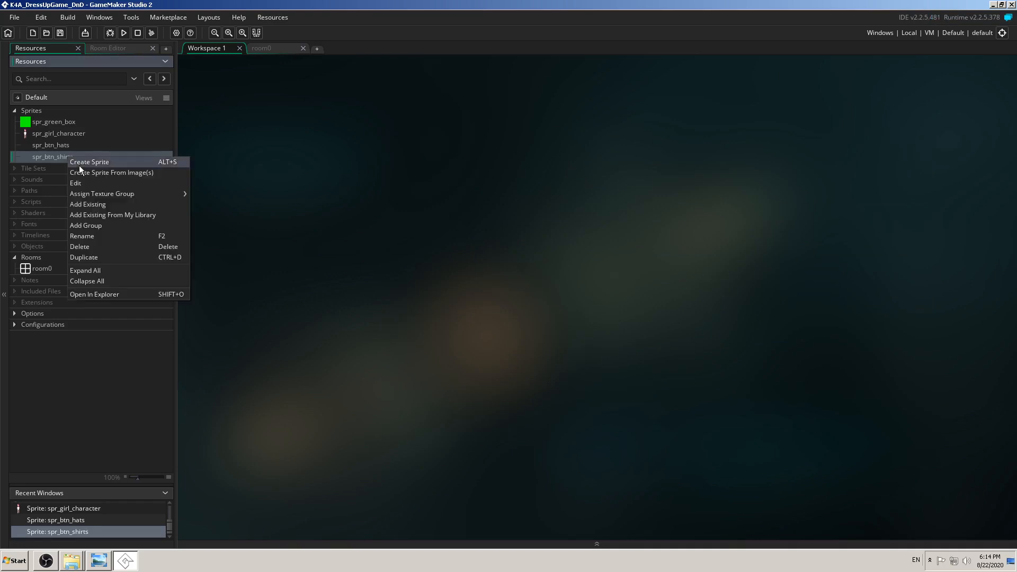
click(110, 257)
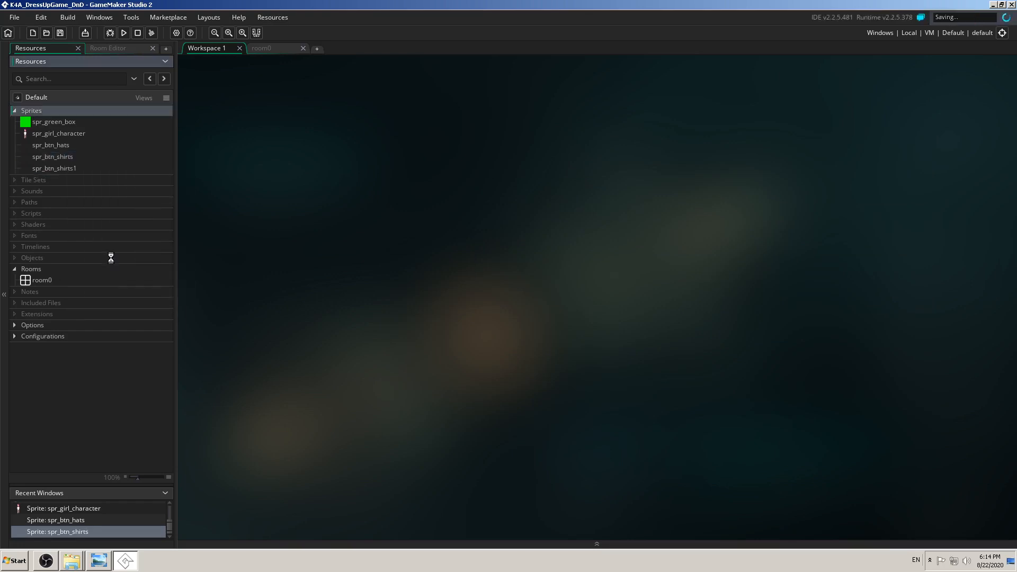
drag(414, 165, 469, 163)
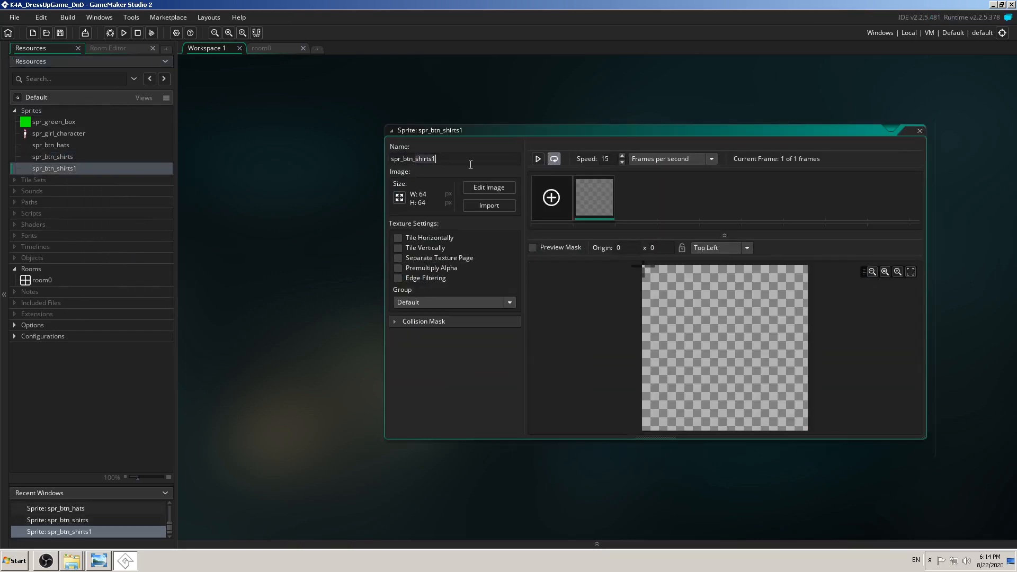
text(pants)
click(920, 131)
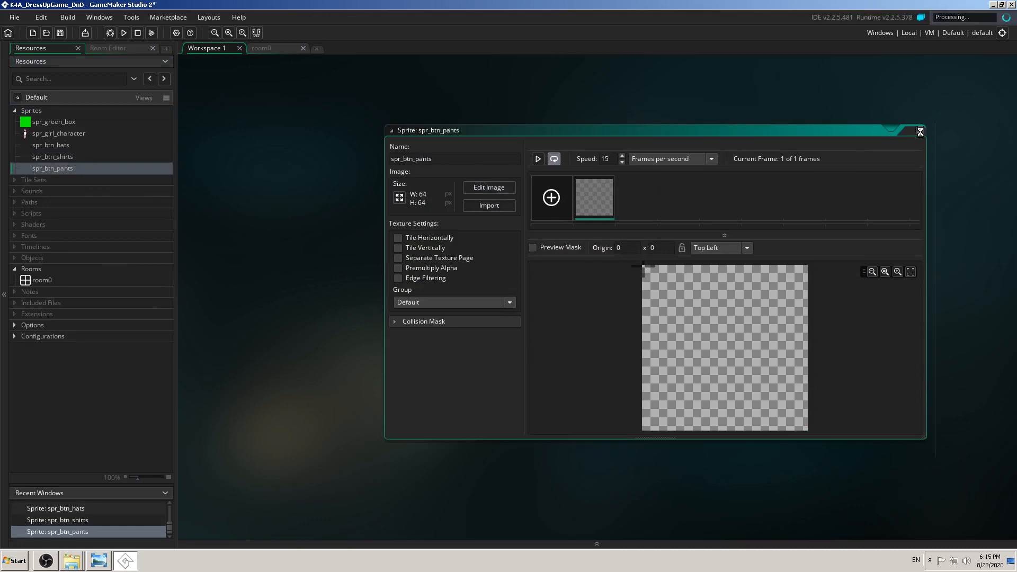
- Duplicate the spr_btn_pants sprite, name the copy spr_btn_shoes, and close its editor
right_click(58, 169)
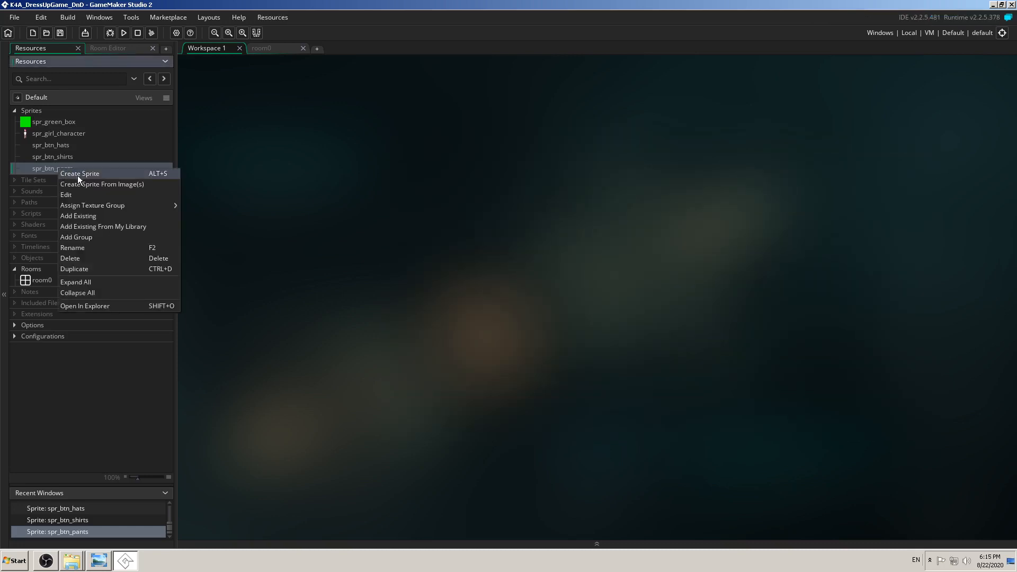
click(86, 268)
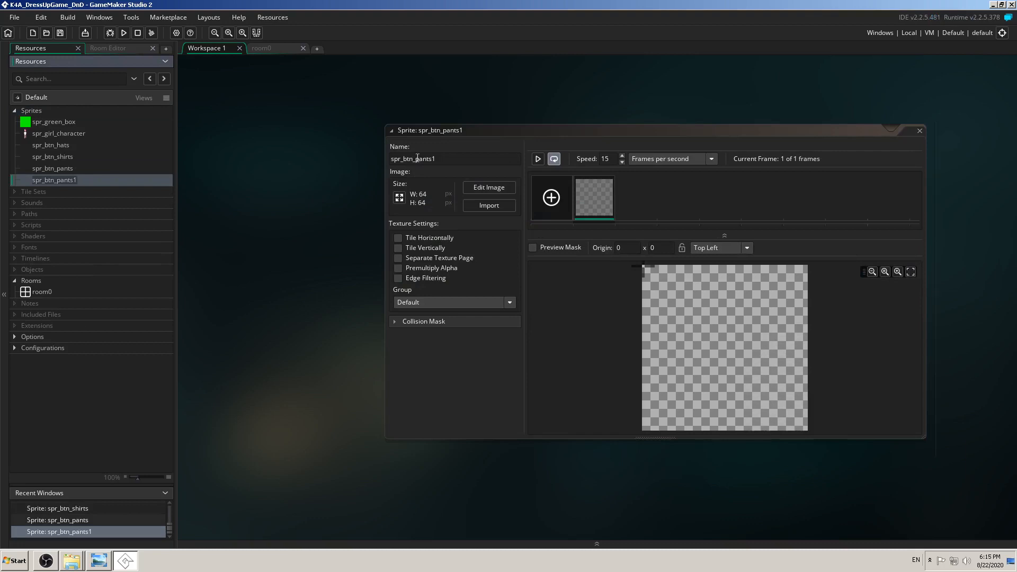
drag(415, 158, 499, 158)
text(shoes)
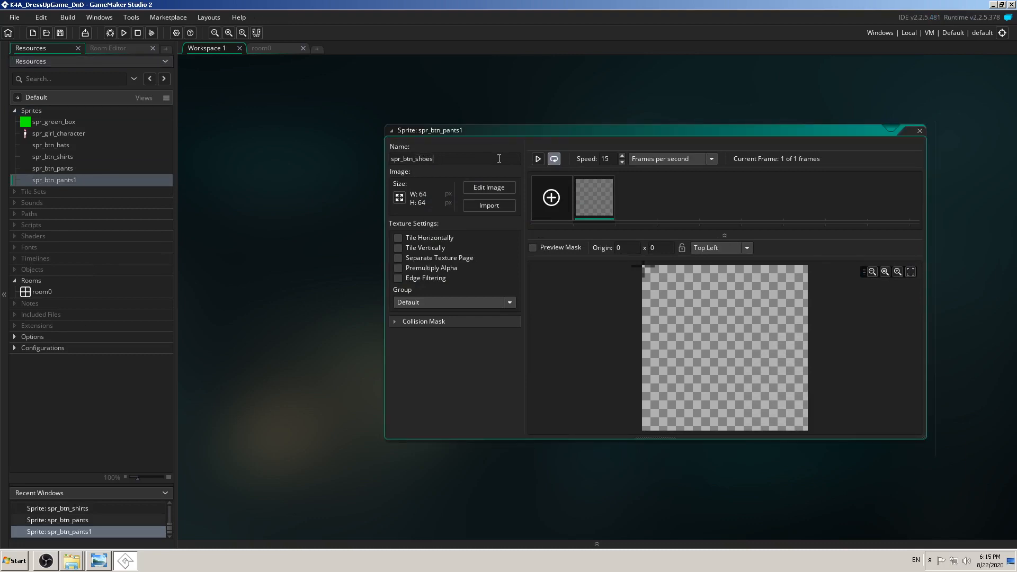
click(918, 130)
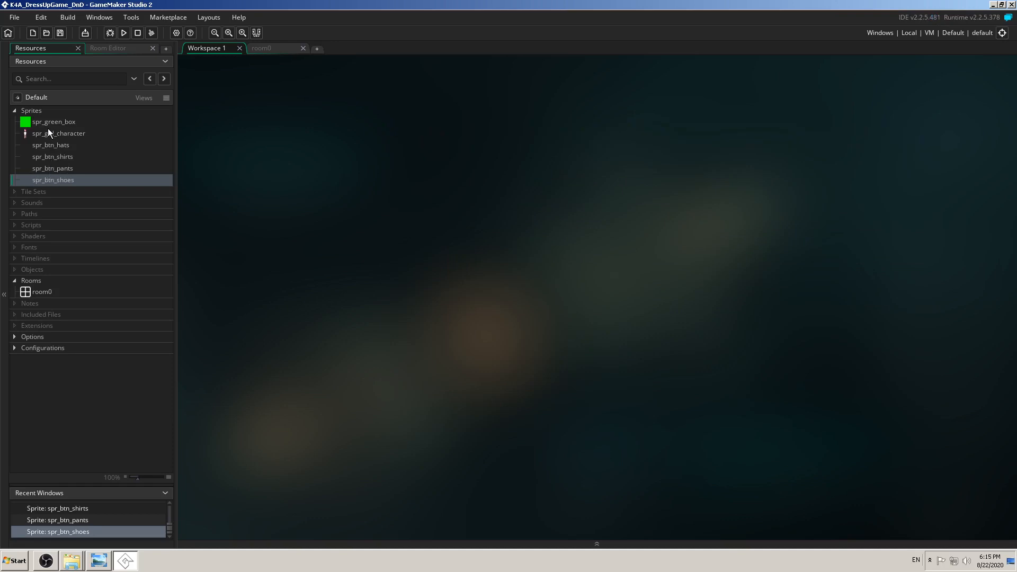
- Create another new sprite in the Sprites group and name it spr_btn_hat1
right_click(55, 180)
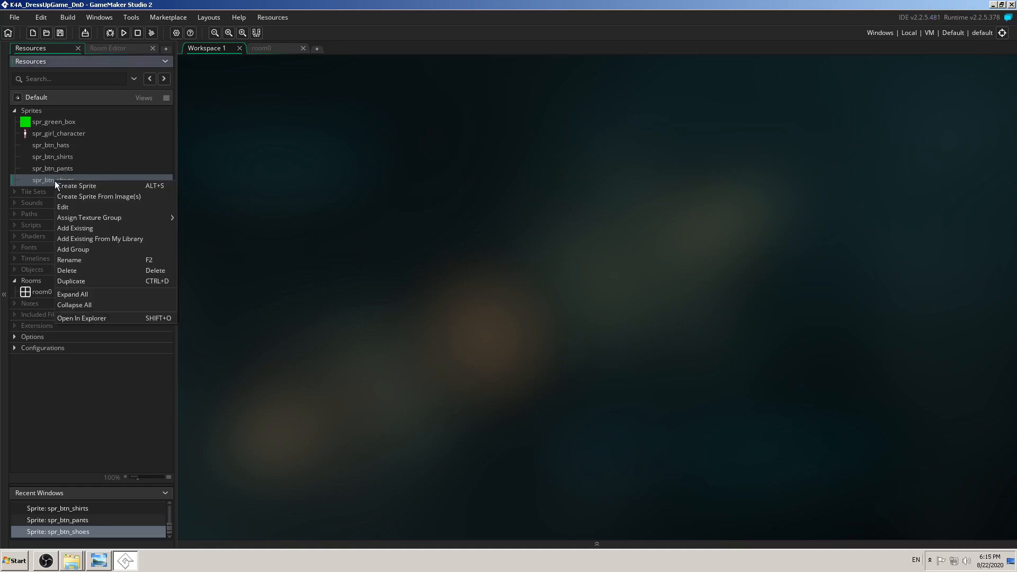
click(40, 112)
right_click(40, 112)
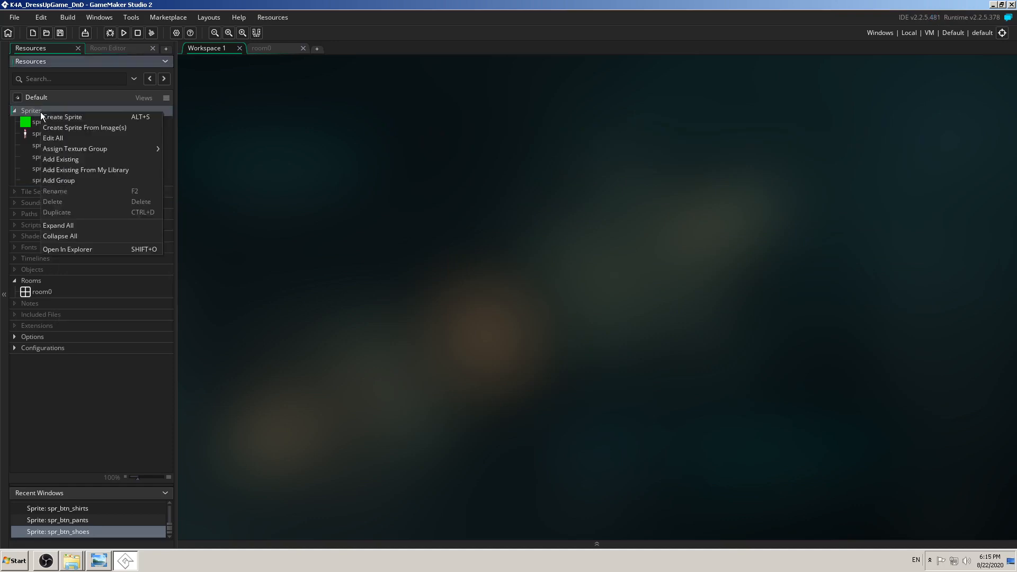
click(72, 115)
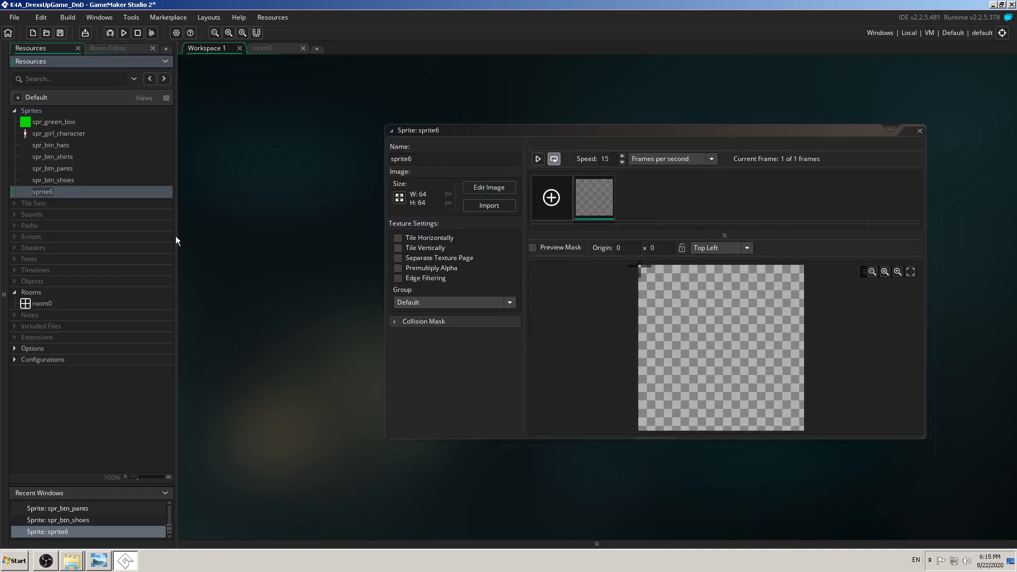
click(423, 161)
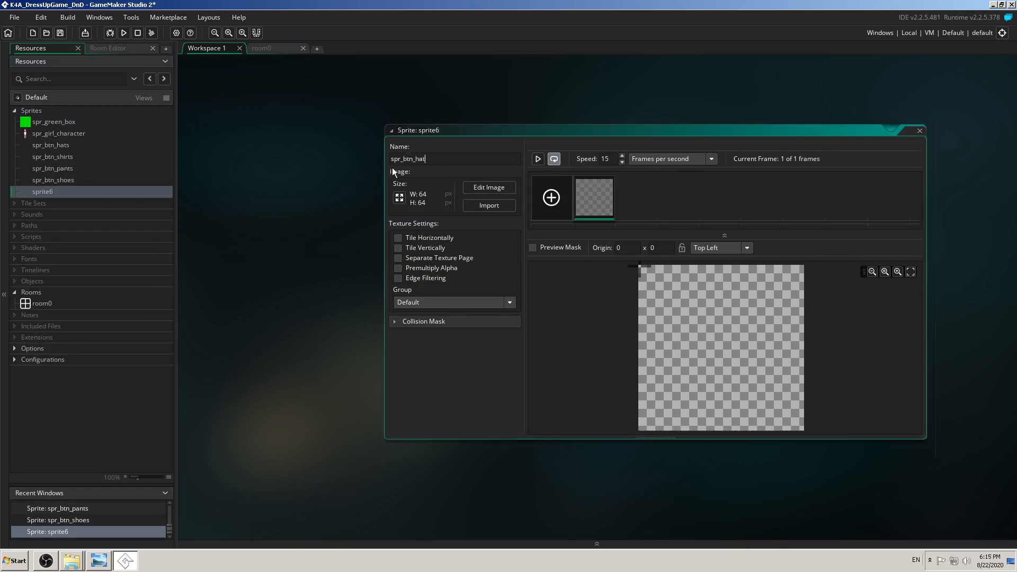
text(spr_btn_hat1)
- Import hat1_small.png from the hats folder of dressUp_gfx into spr_btn_hat1
click(486, 205)
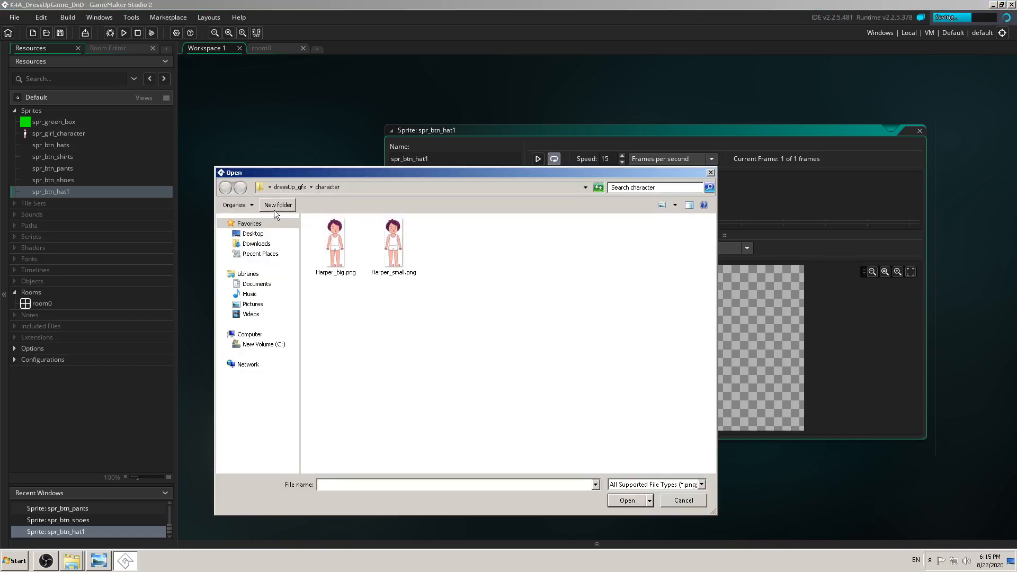
click(290, 188)
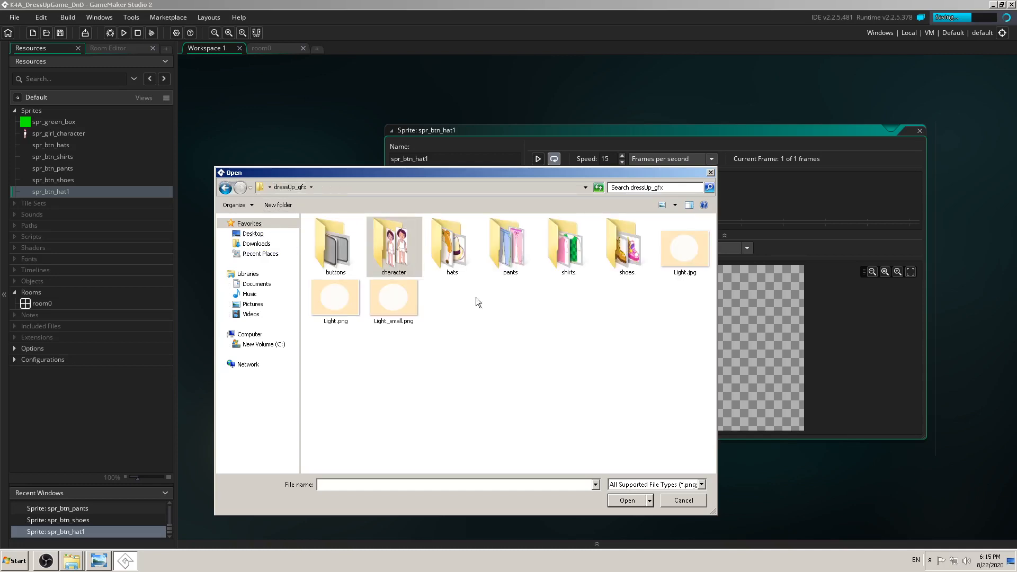
double_click(461, 245)
click(390, 253)
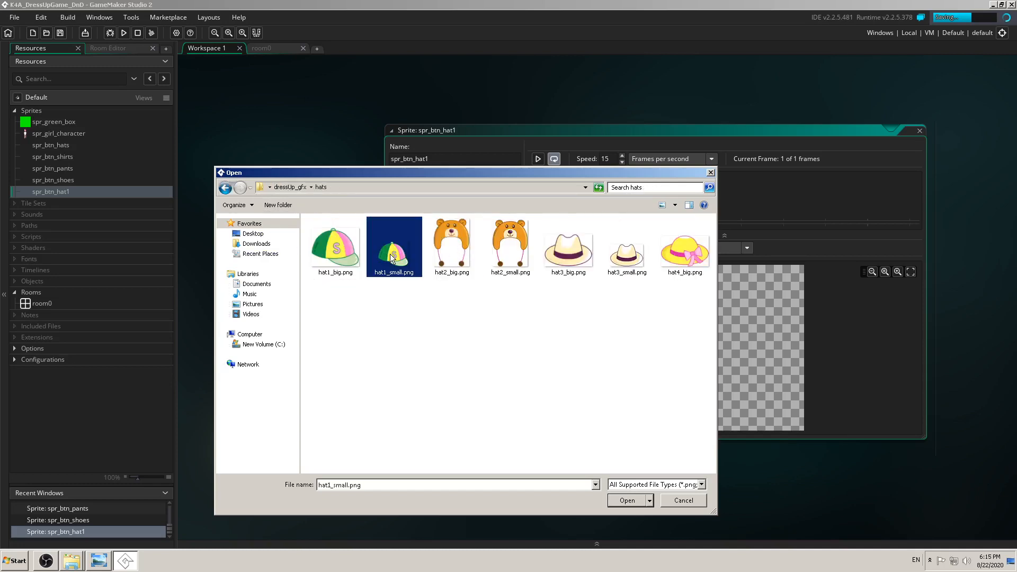
click(634, 499)
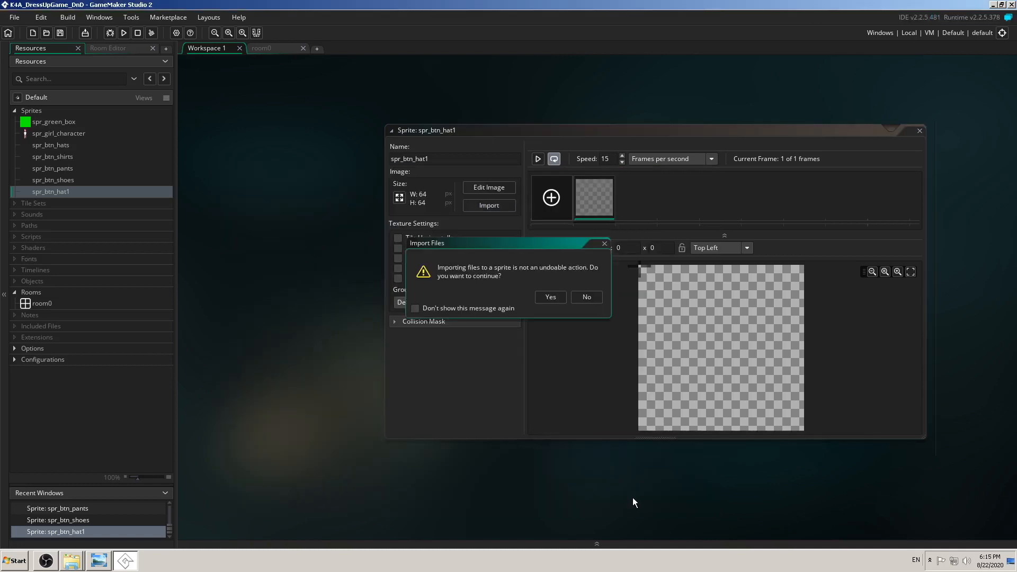
click(549, 298)
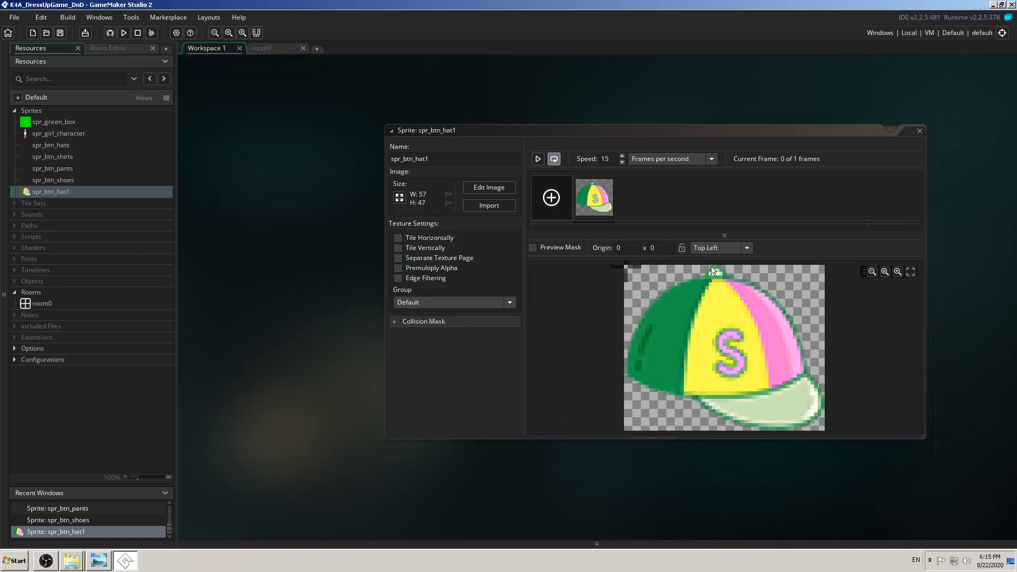
- Set the origin of spr_btn_hat1 to Middle Centre and close its editor
click(724, 247)
click(723, 302)
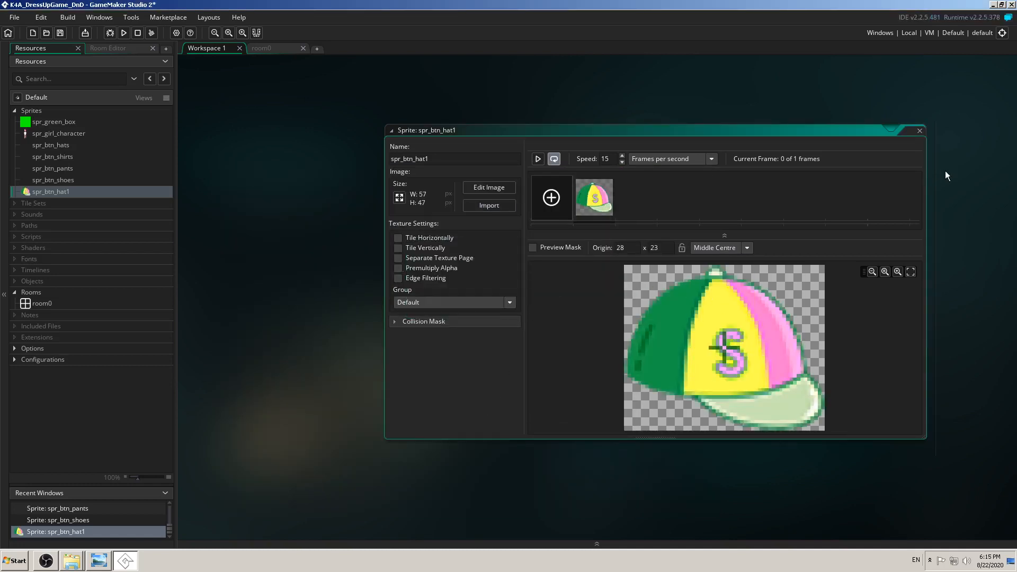
click(919, 130)
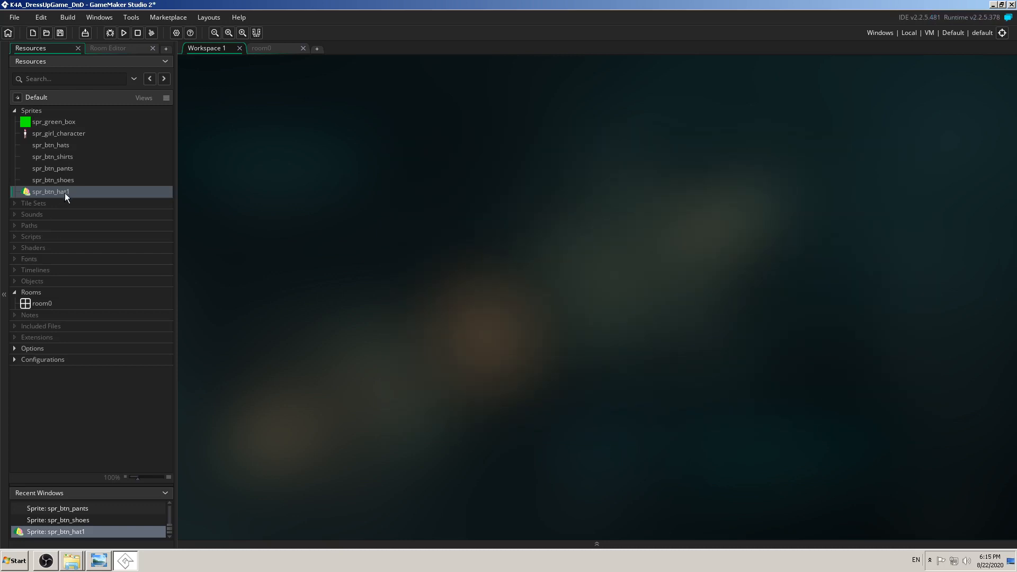
- Duplicate the spr_btn_hat1 sprite and name the copy spr_btn_hat2
right_click(65, 192)
click(117, 291)
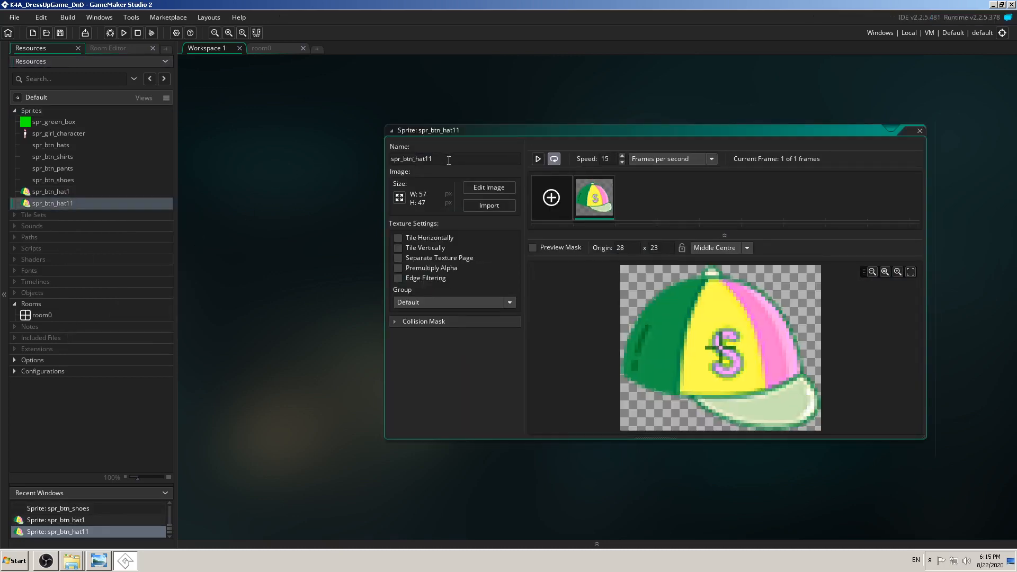
click(488, 189)
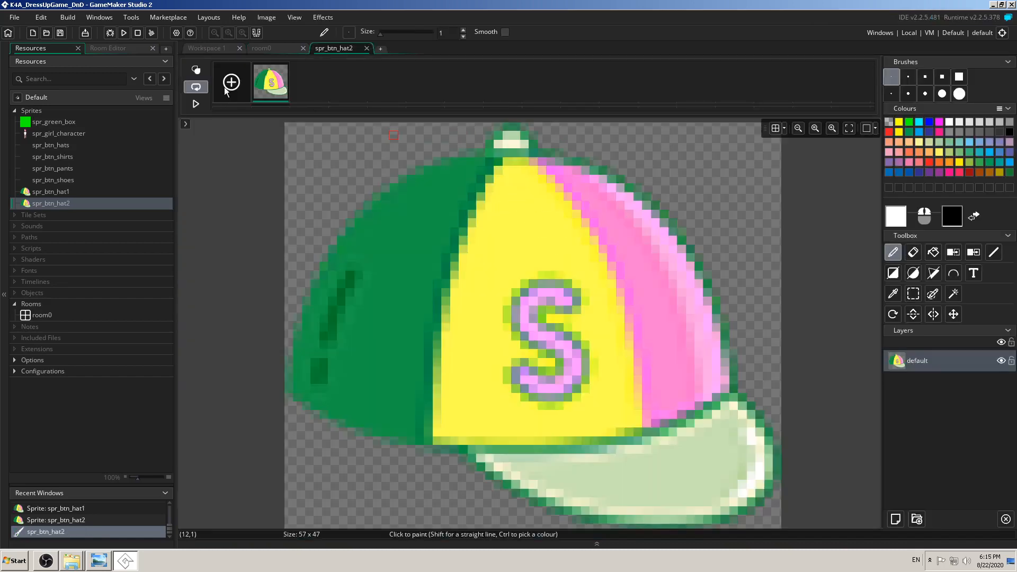
click(366, 49)
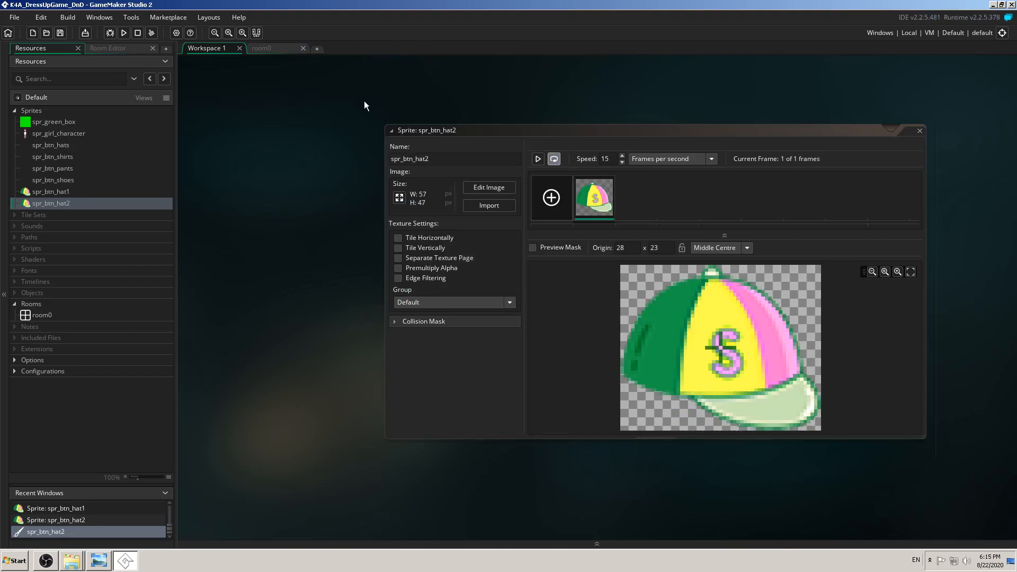
- Import hat2_small.png from the hats folder into spr_btn_hat2, replacing its image, and close the sprite editor
click(491, 204)
click(511, 250)
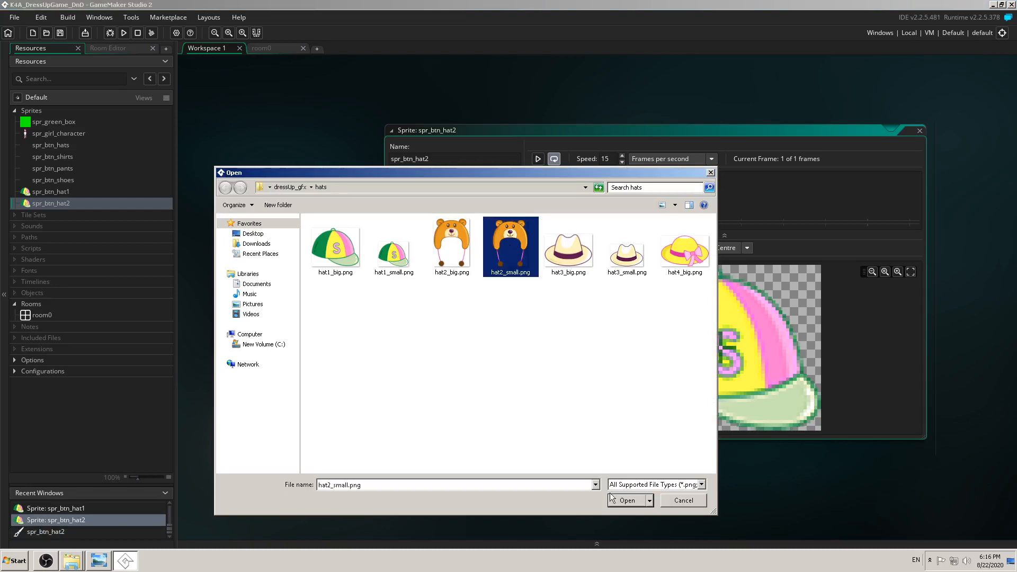
click(637, 500)
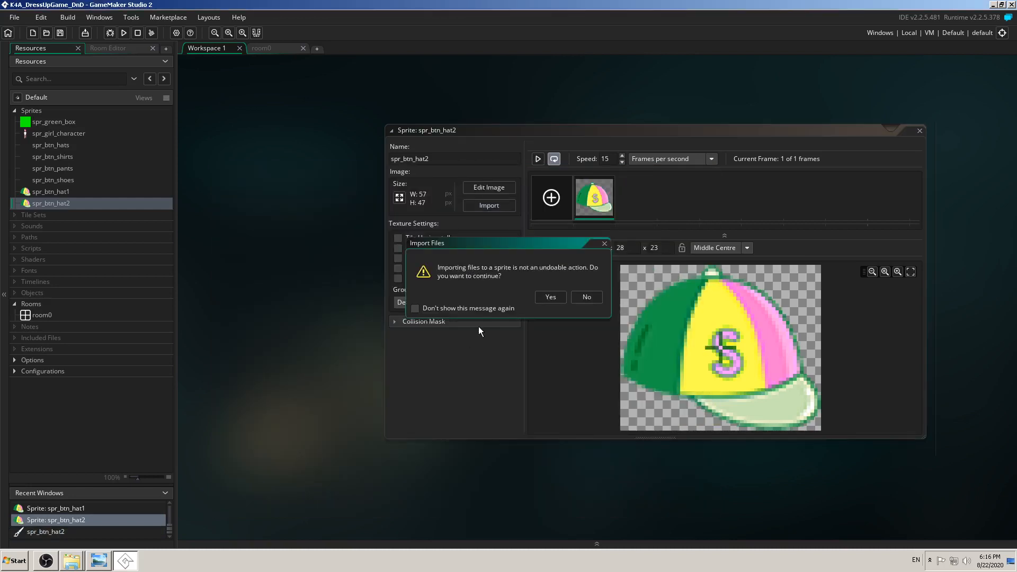
click(544, 298)
click(919, 130)
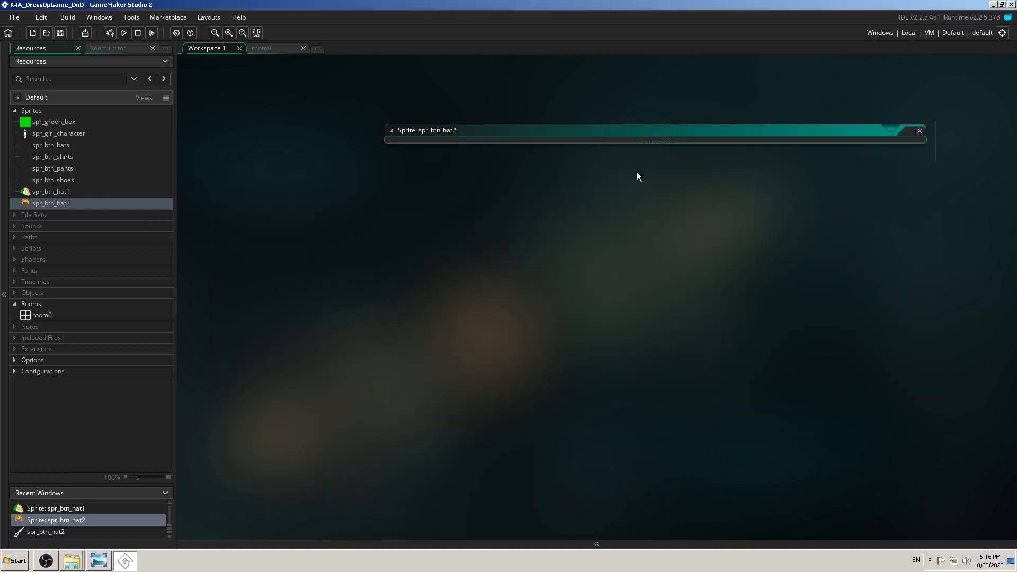
- Duplicate the spr_btn_hat2 sprite and name the copy spr_btn_hat3
right_click(59, 202)
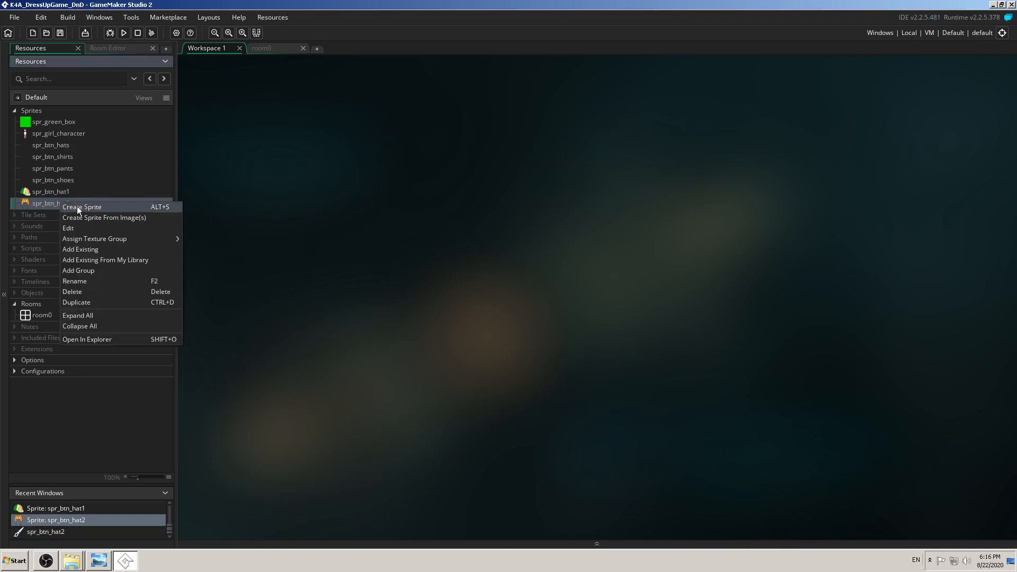
click(100, 302)
click(462, 159)
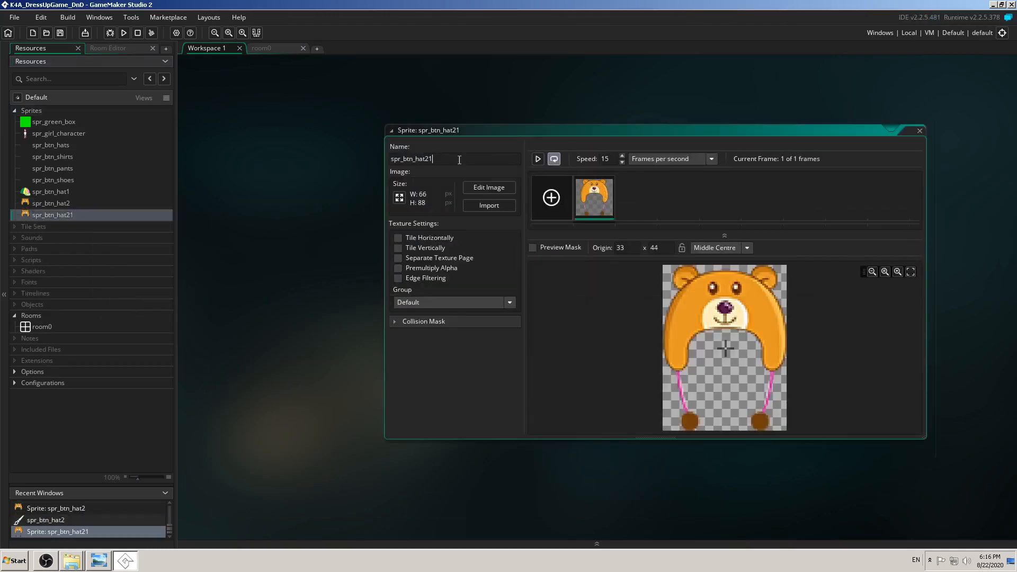
key(BackSpace)
key(BackSpace)
text(3)
- Import hat3_small.png from the hats folder into spr_btn_hat3, replacing its image, and close the sprite editor
click(475, 207)
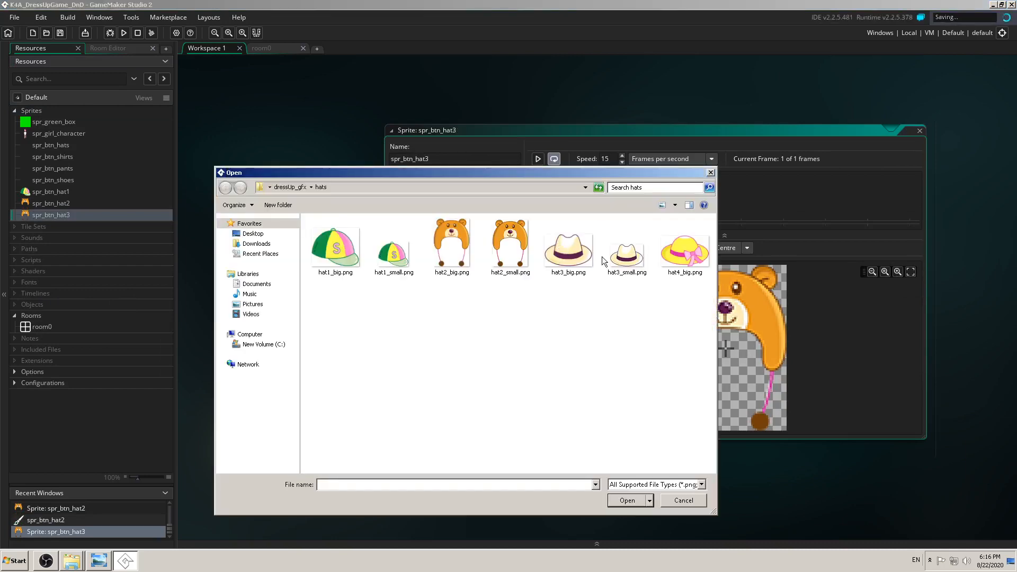
click(626, 257)
click(624, 501)
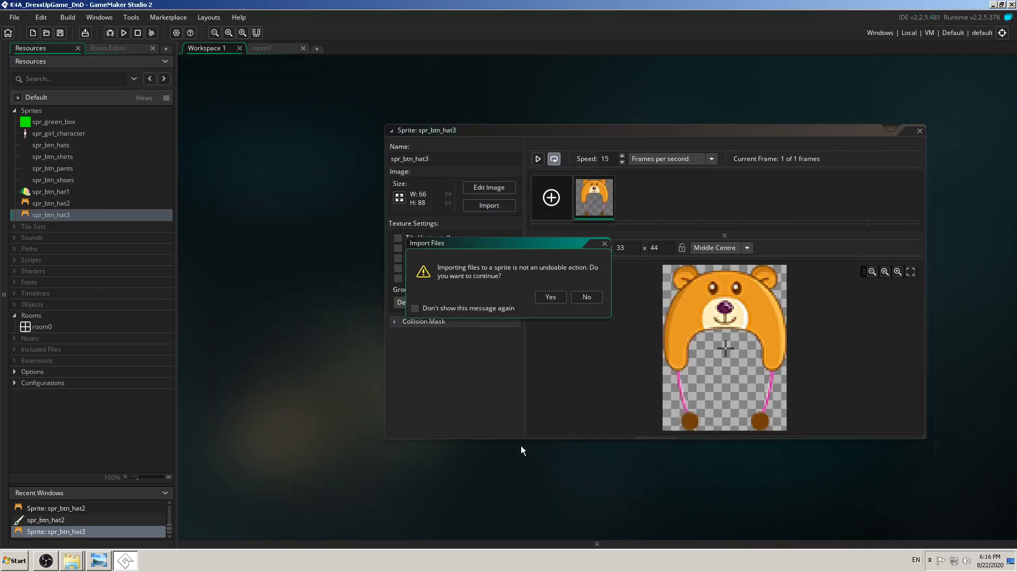
click(551, 297)
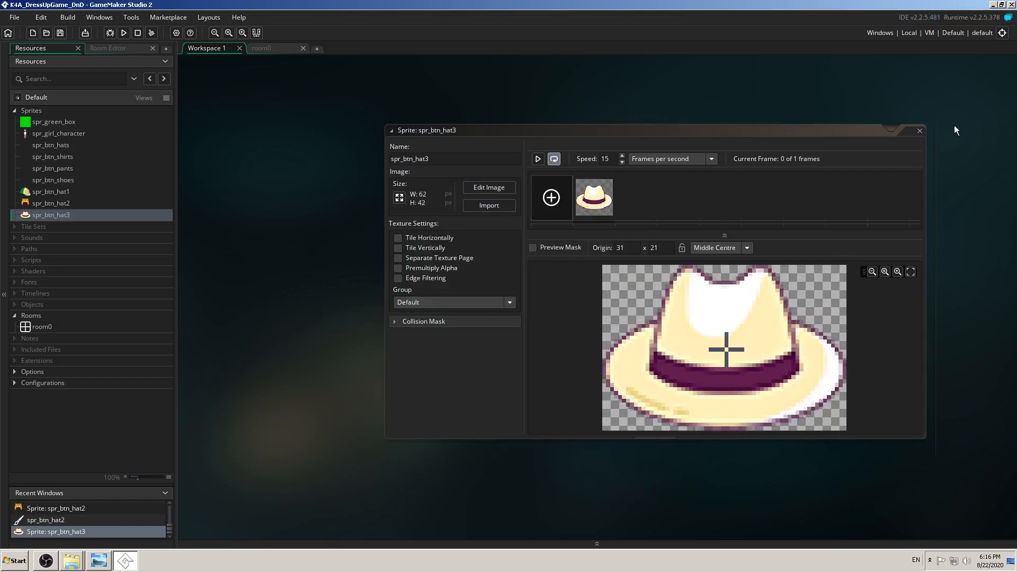
click(920, 131)
- Create a new sprite in the Sprites group and name it spr_btn_shirt1
right_click(56, 113)
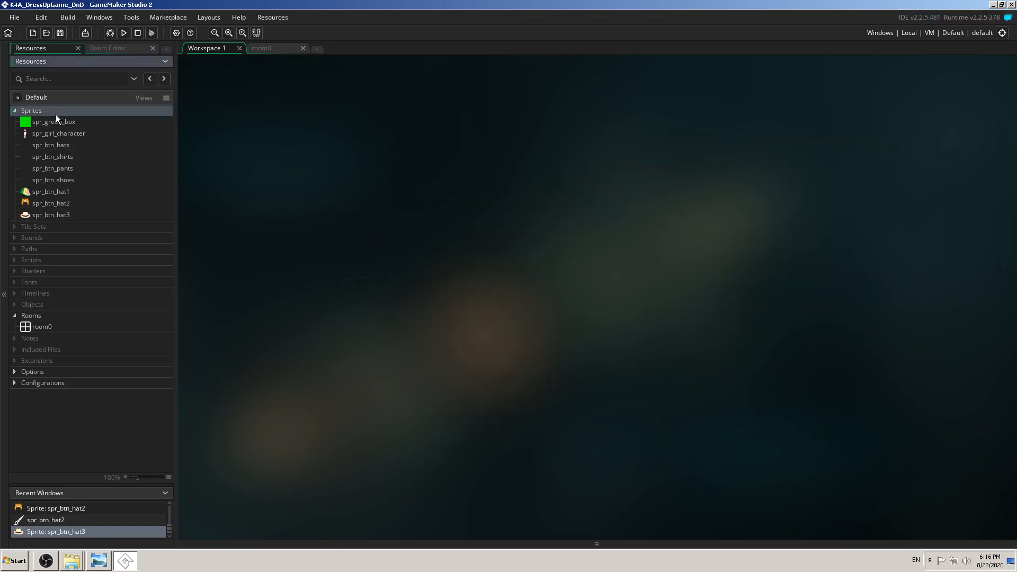
click(75, 119)
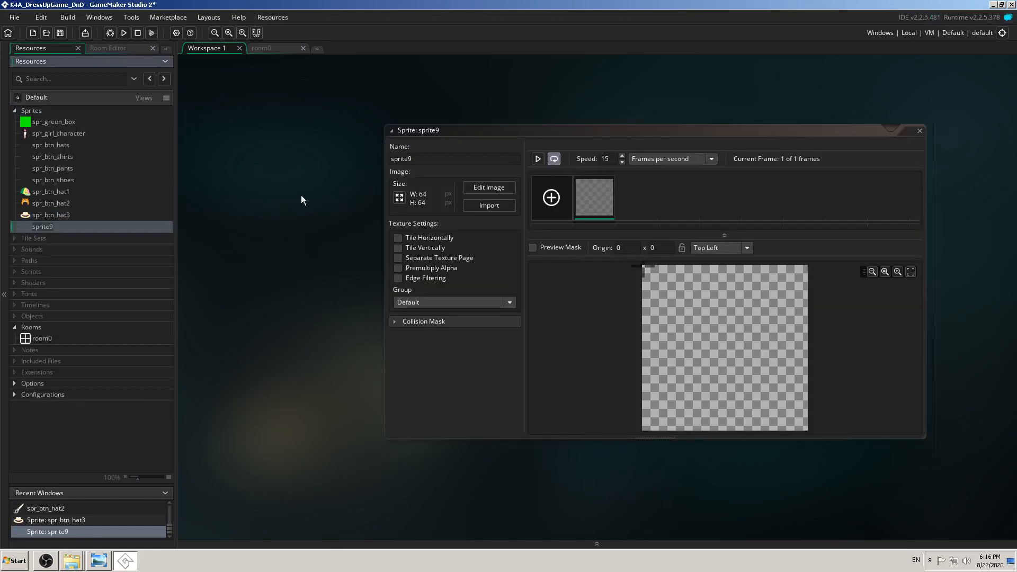
drag(412, 162, 383, 157)
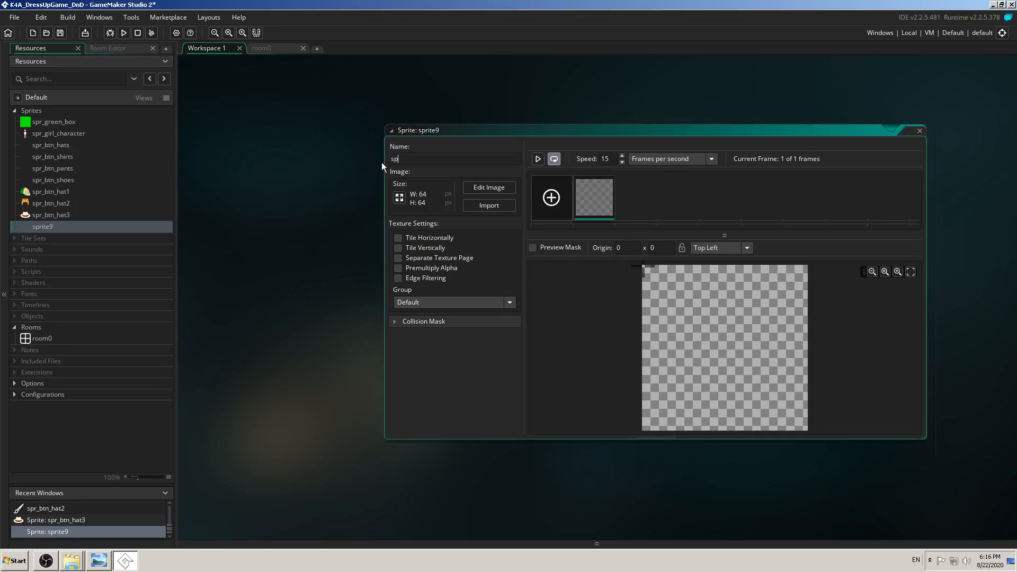
text(spr_shirt_)
text(btn)
text(_)
key(Right)
key(Right)
key(End)
key(BackSpace)
text(1)
- Import shirt1_small.png from the shirts folder of dressUp_gfx into spr_btn_shirt1
click(479, 205)
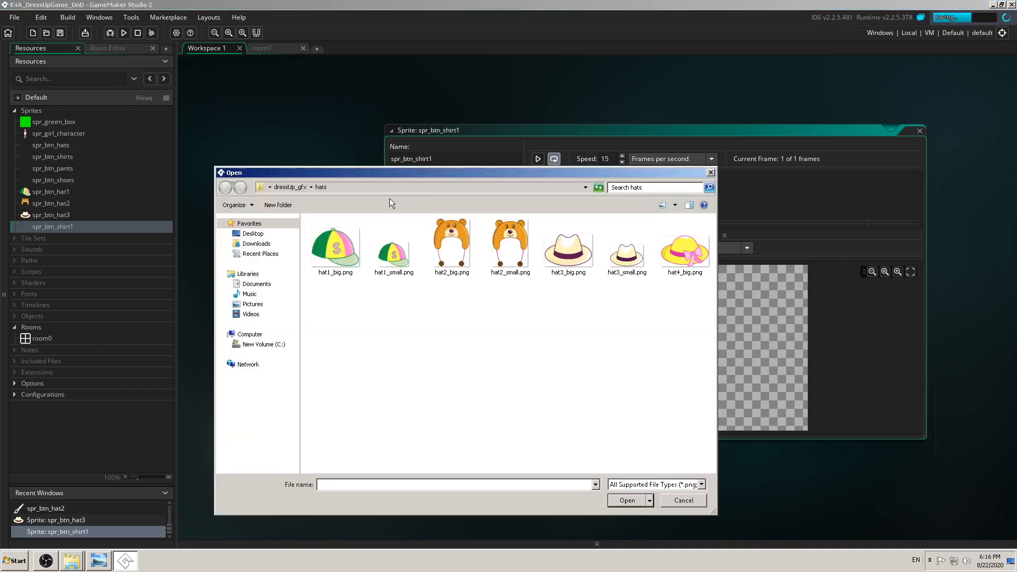
click(295, 189)
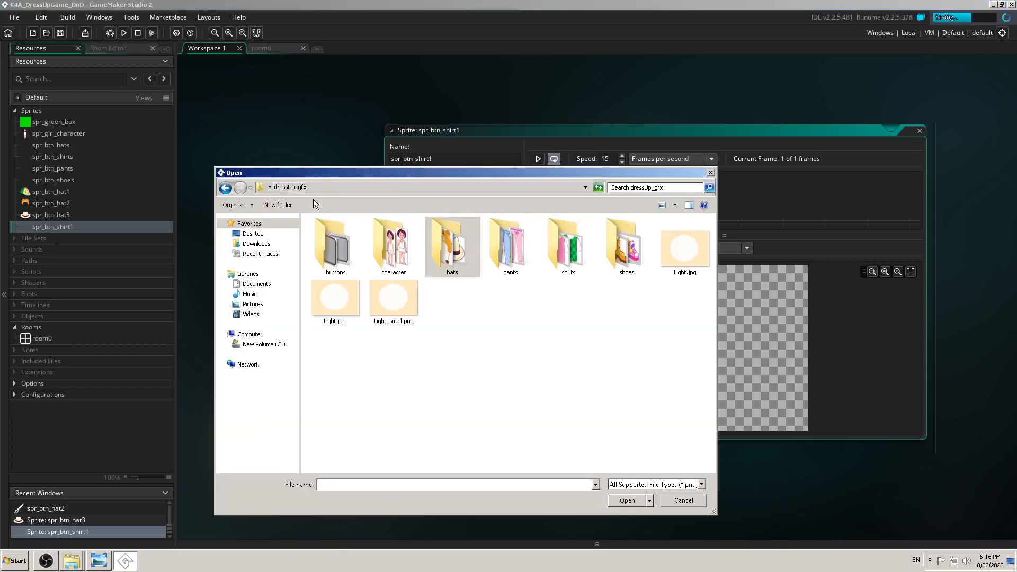
double_click(577, 242)
click(388, 256)
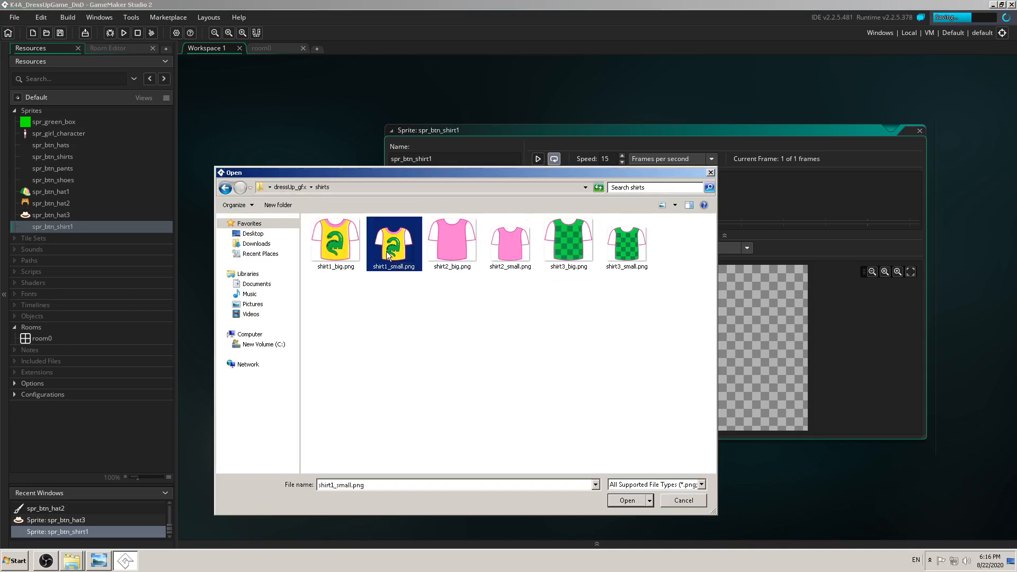
click(630, 500)
click(550, 296)
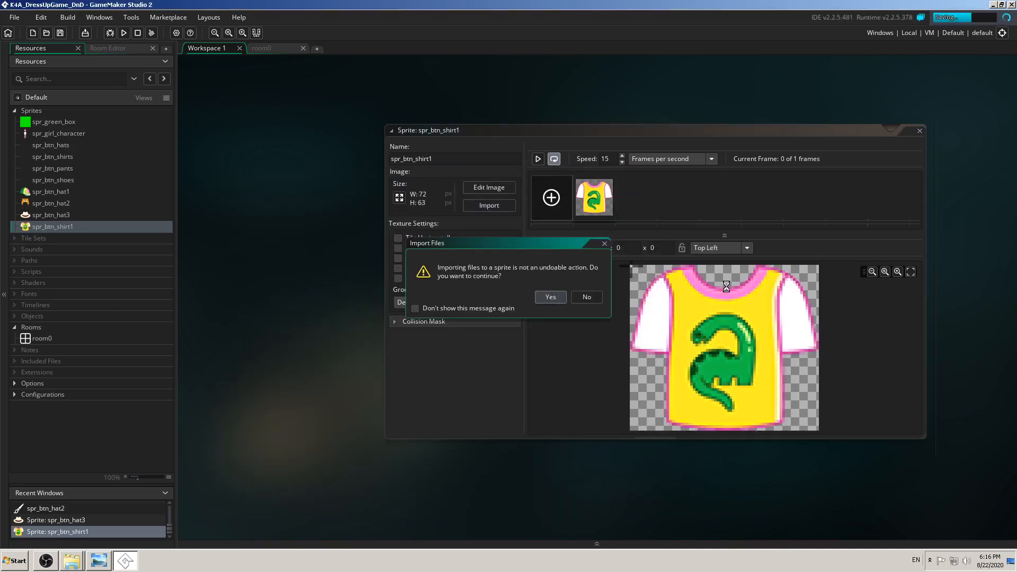
- Set the origin of spr_btn_shirt1 to Middle Centre and close its editor
click(710, 247)
click(717, 303)
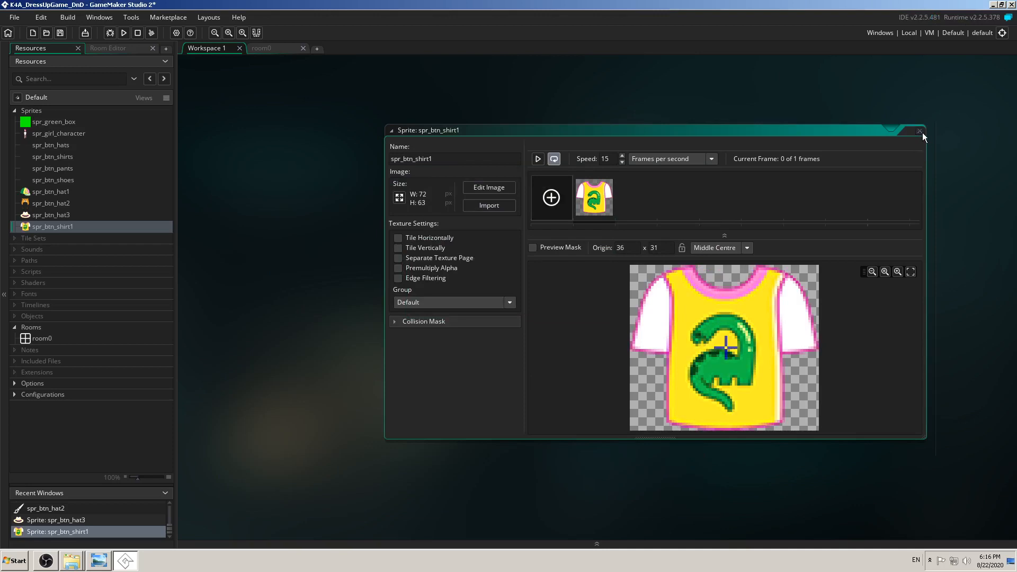
click(920, 131)
- Duplicate the spr_btn_shirt1 sprite and name the copy spr_btn_shirt2
right_click(44, 227)
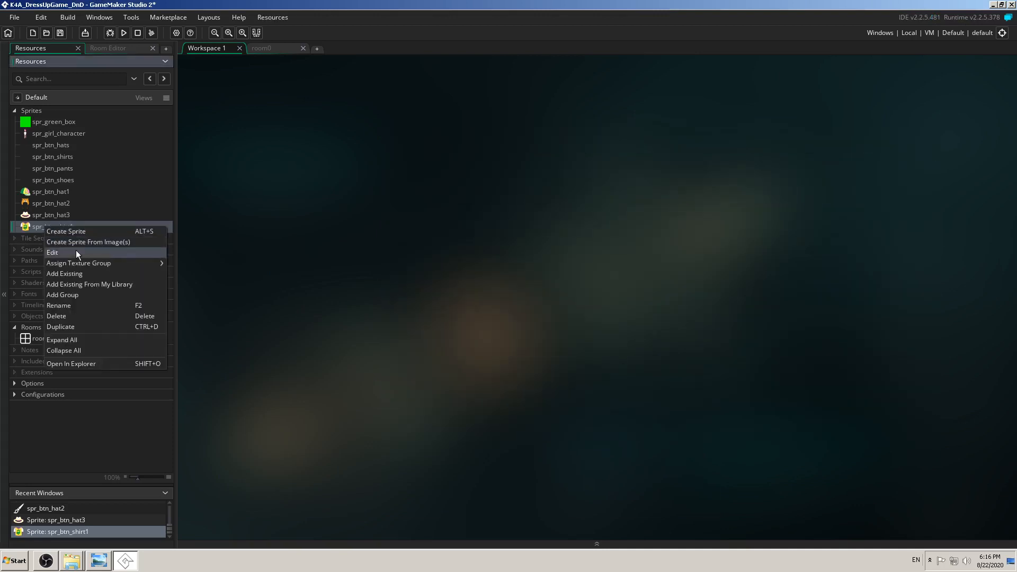
click(95, 326)
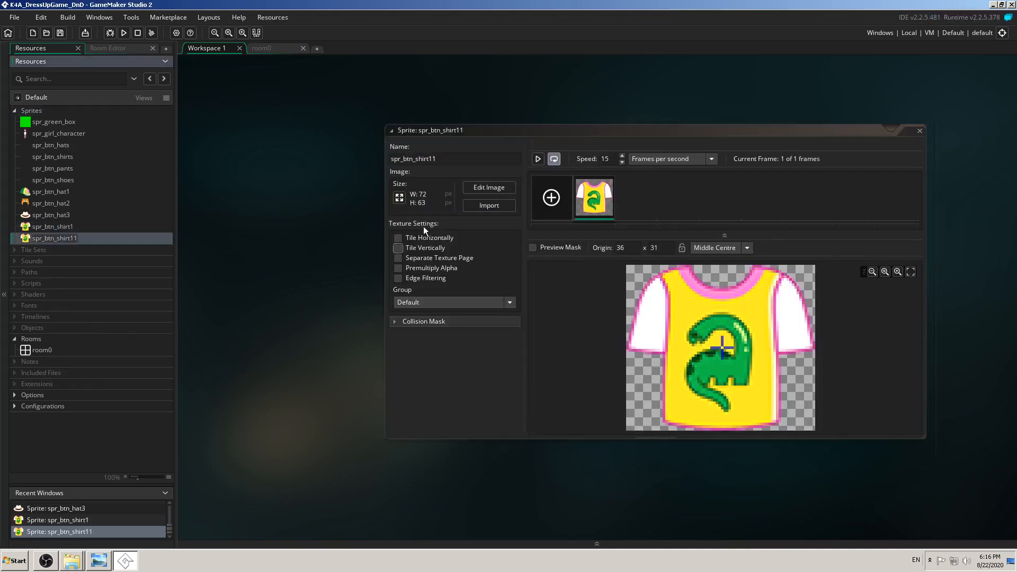
click(450, 159)
key(BackSpace)
key(BackSpace)
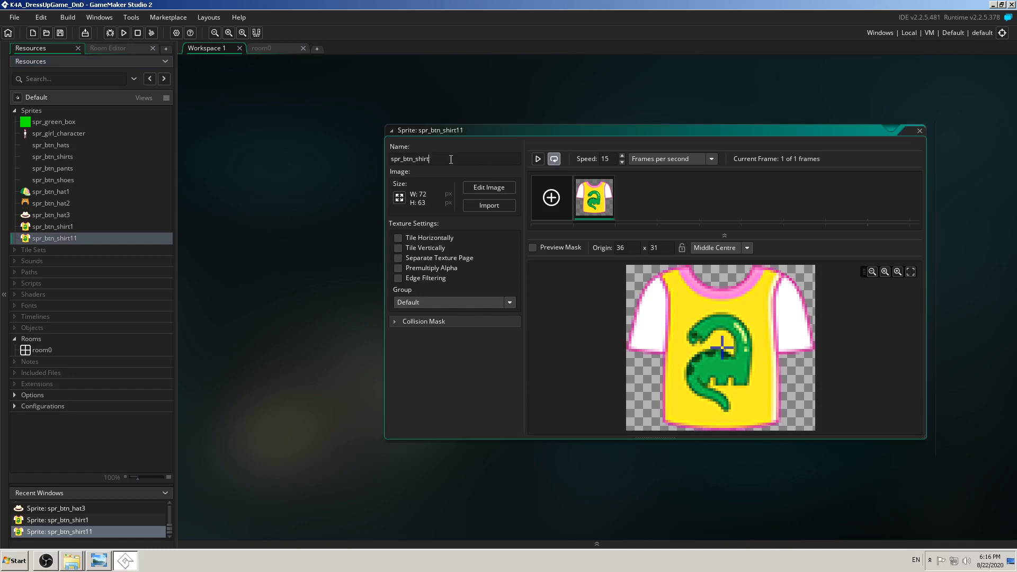
text(2)
- Import shirt2_small.png from the shirts folder into spr_btn_shirt2, replacing its image, and close the sprite editor
click(492, 205)
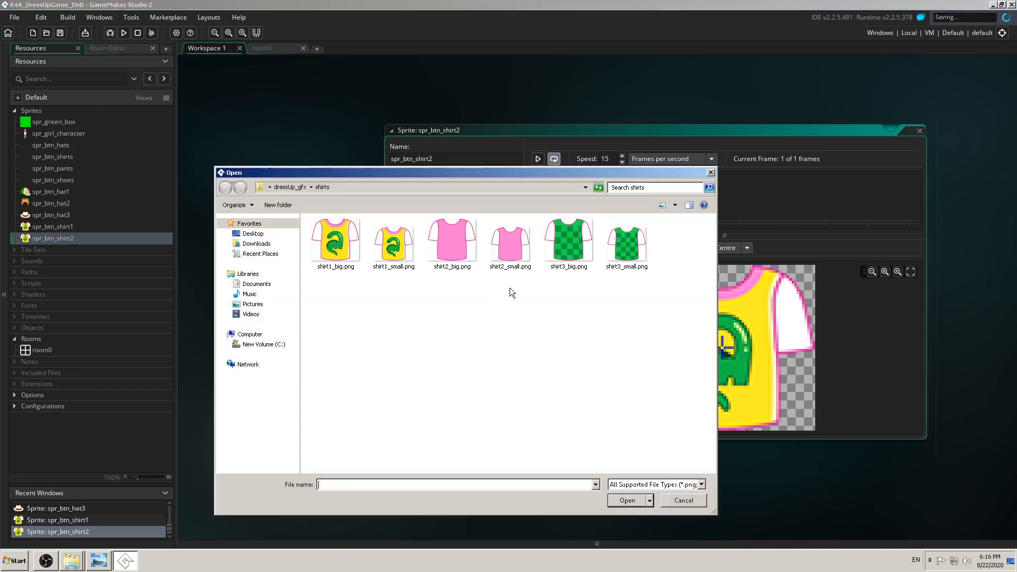
click(503, 240)
click(622, 500)
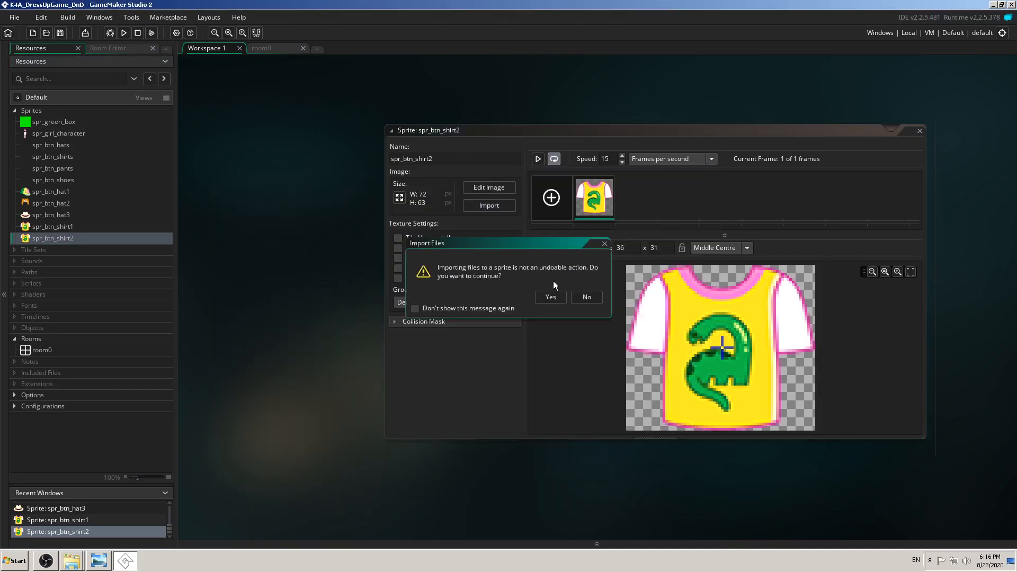
click(550, 297)
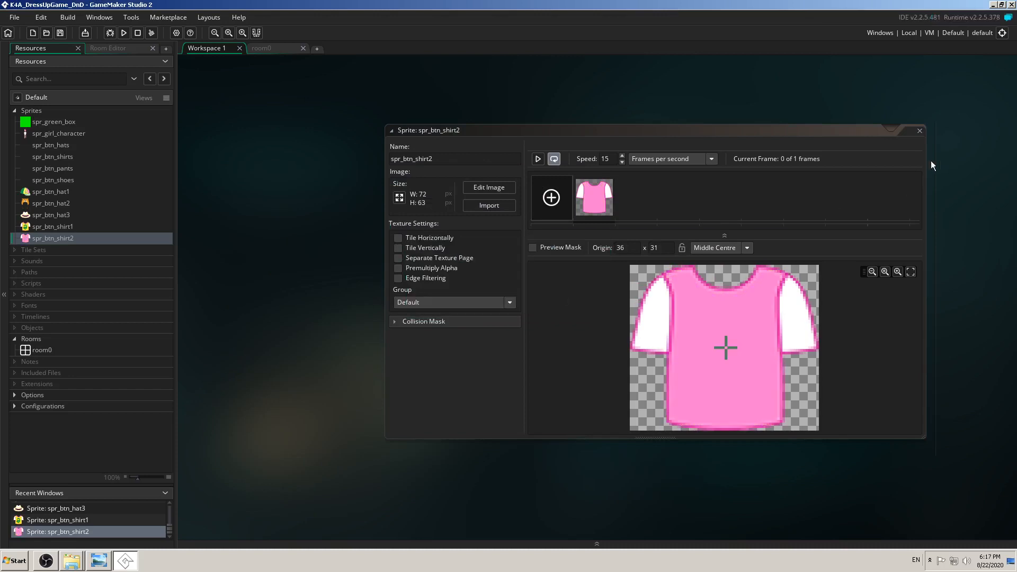
click(919, 131)
- Duplicate the spr_btn_shirt2 sprite and name the copy spr_btn_shirt3
right_click(64, 239)
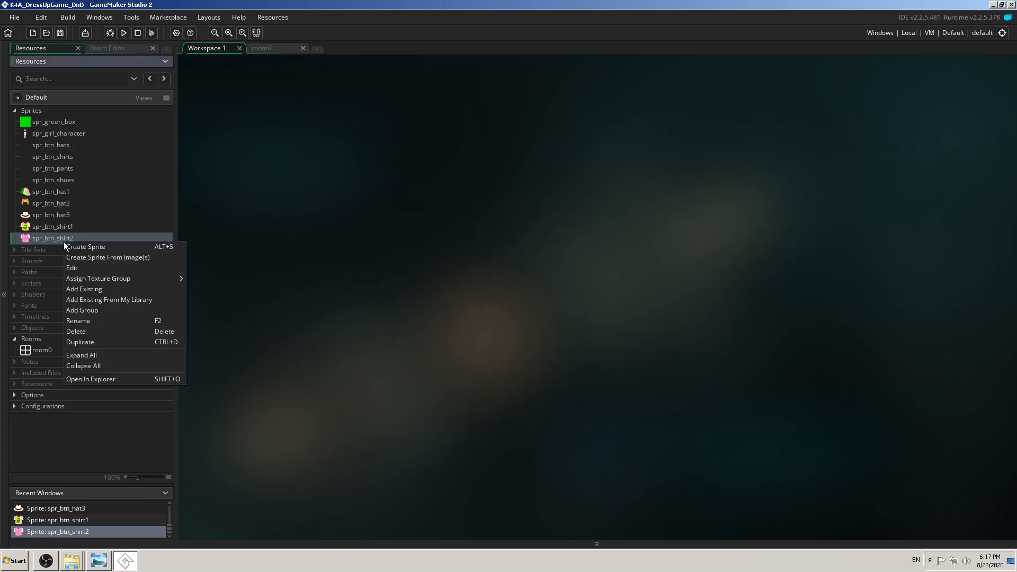
click(90, 341)
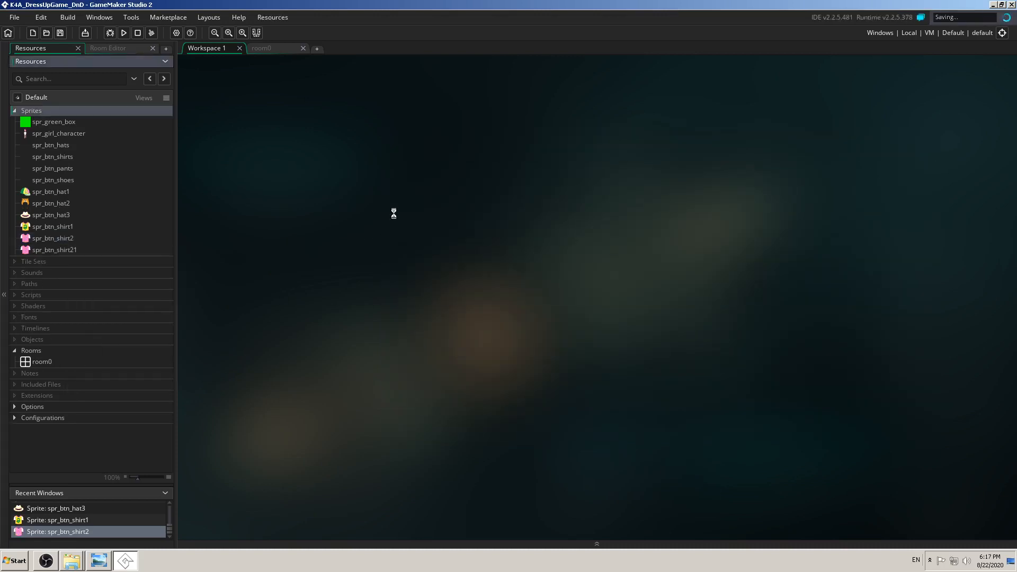
key(BackSpace)
key(BackSpace)
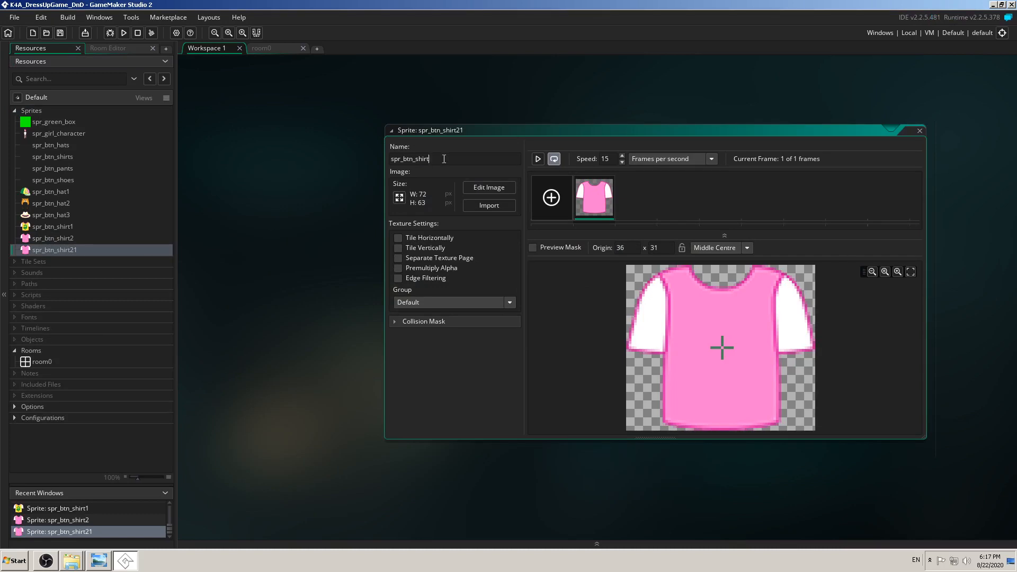
text(3)
- Import shirt3_small.png from the shirts folder into spr_btn_shirt3, replacing its image, and close the sprite editor
click(478, 205)
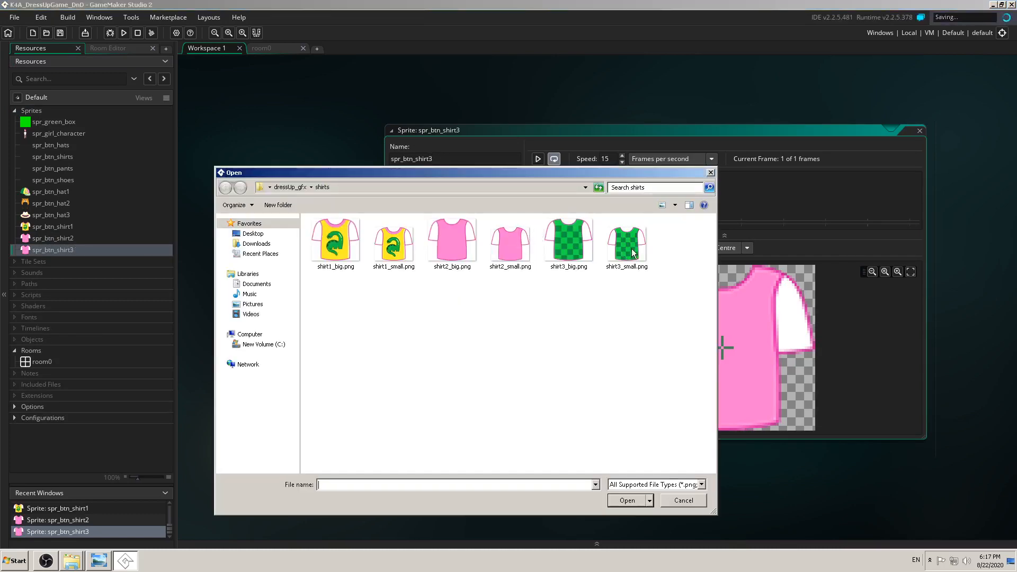
click(627, 242)
click(636, 499)
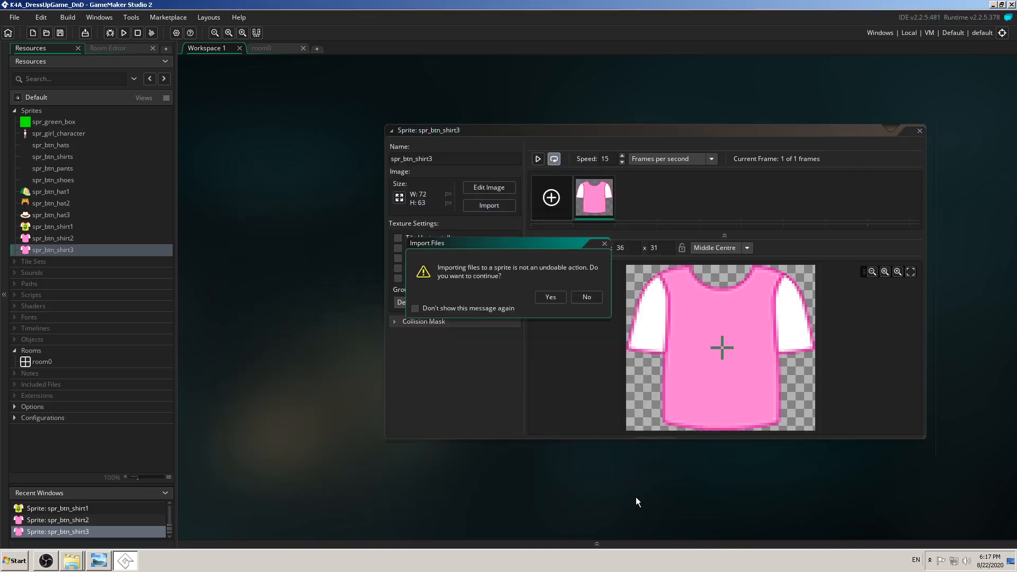
click(549, 298)
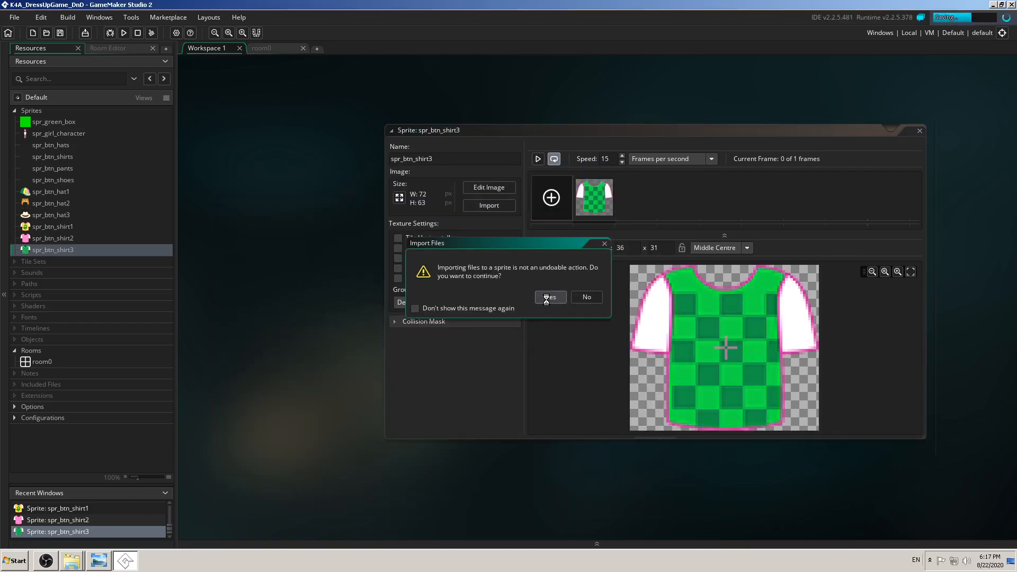
click(921, 130)
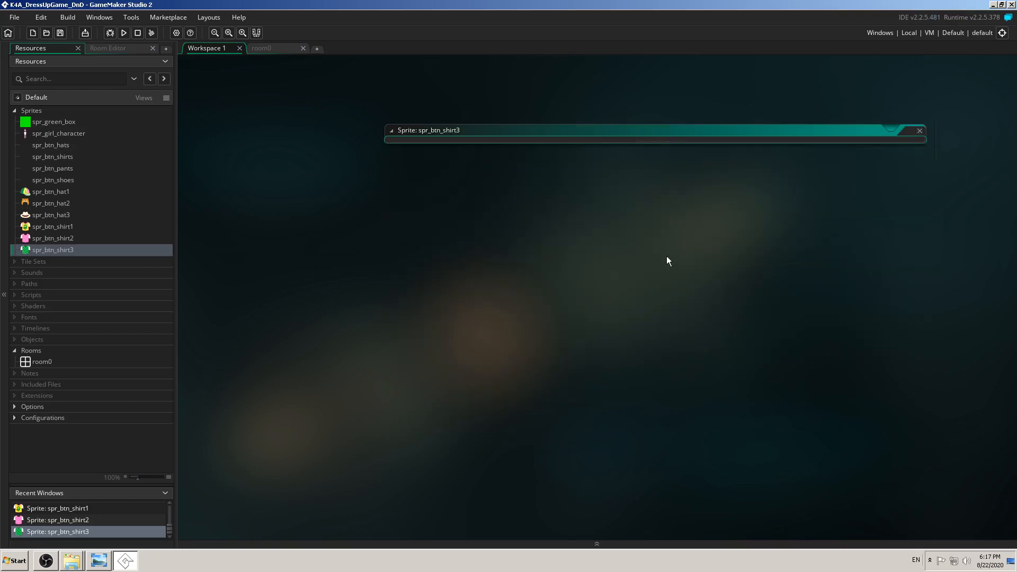
- Create a new sprite and import pants_blue_small.png from the pants folder as its image
right_click(41, 113)
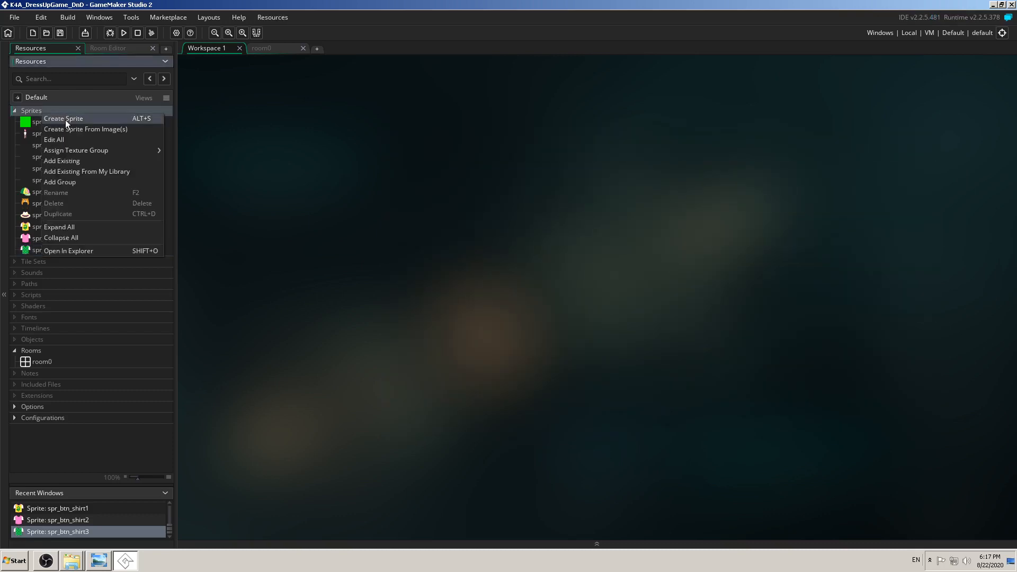
click(65, 119)
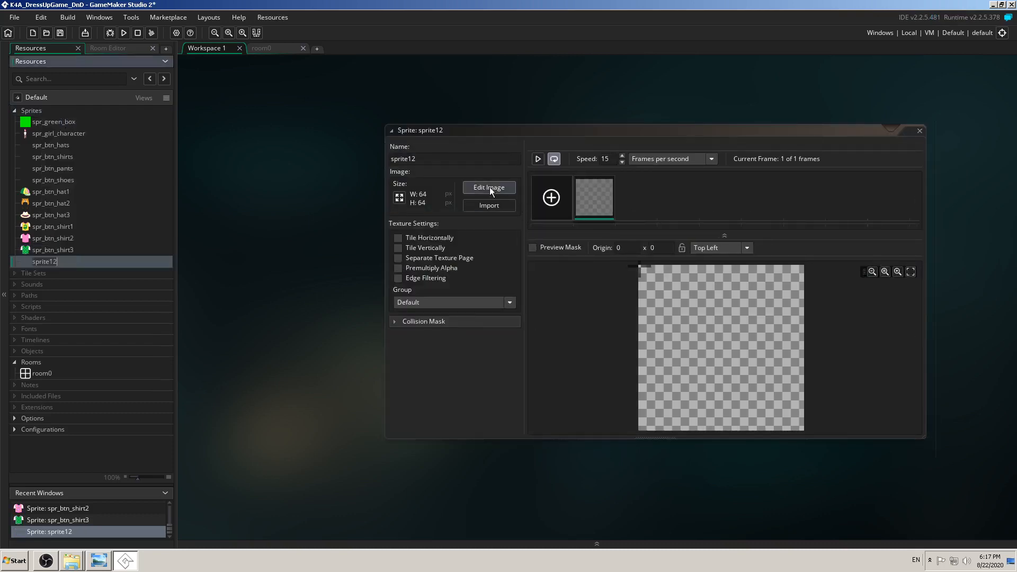
click(490, 206)
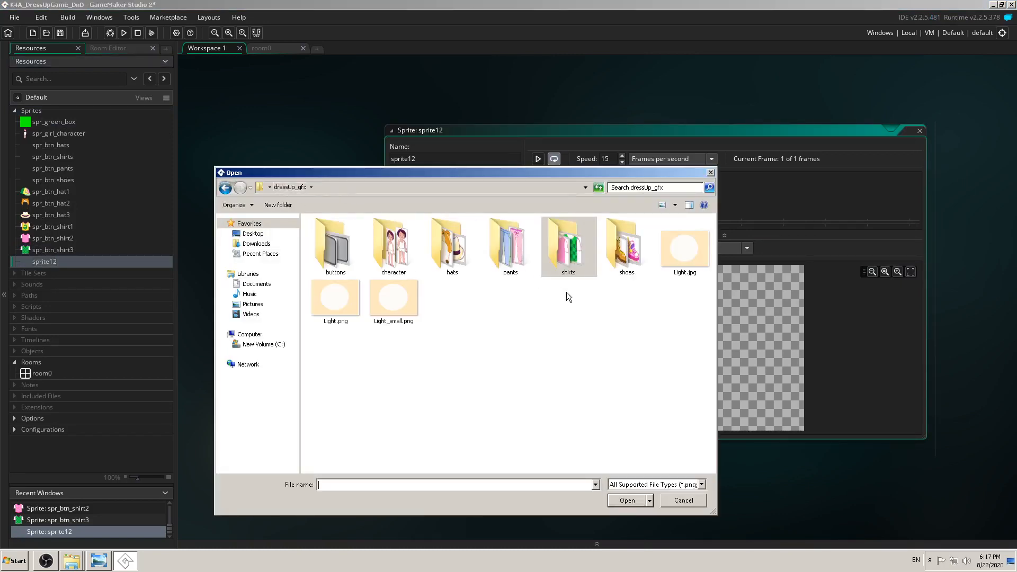
double_click(522, 246)
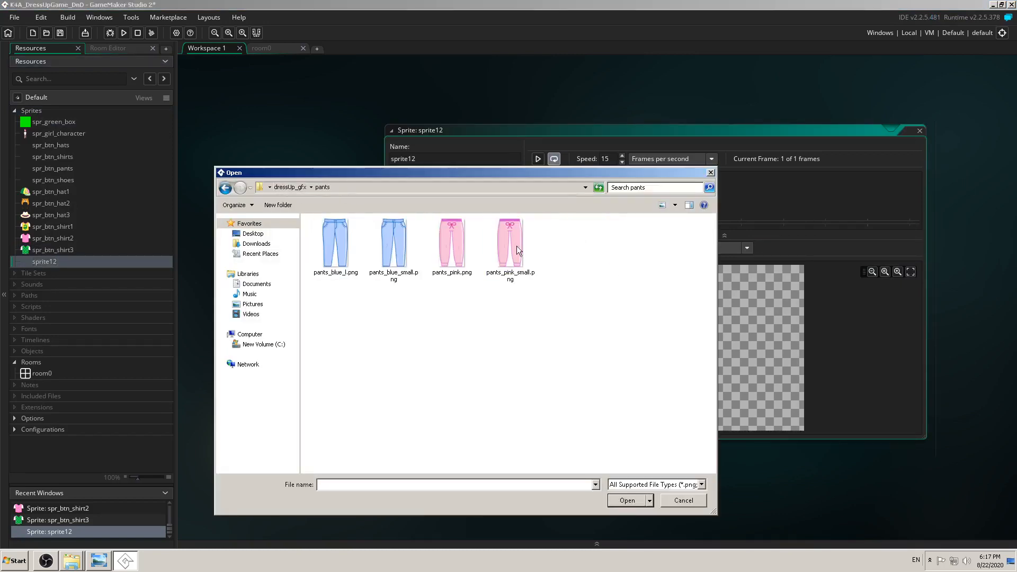
click(407, 246)
click(627, 500)
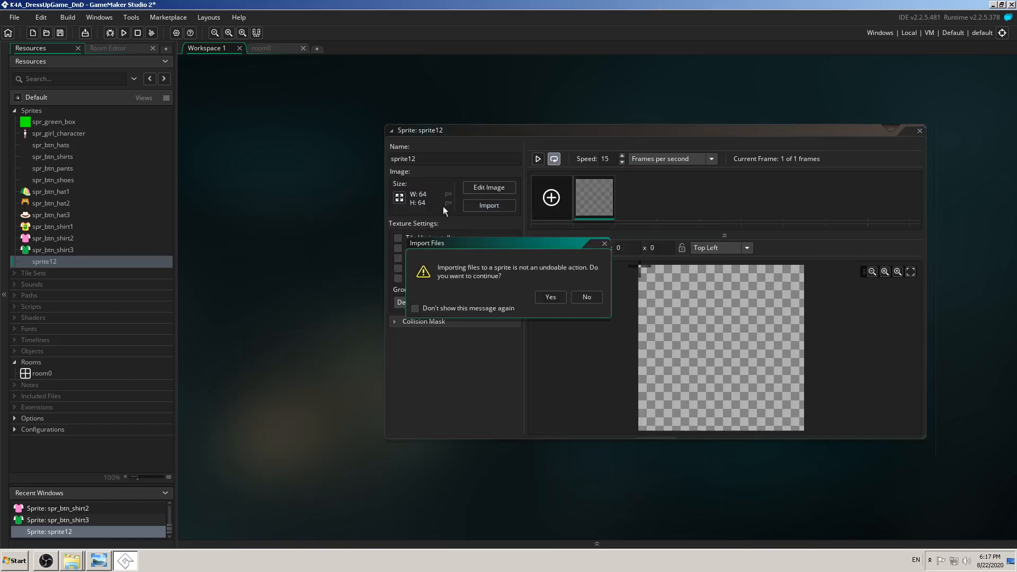
click(550, 296)
- Set the blue pants sprite's origin to Middle Centre, name it spr_btn_pants1 and close the sprite editor
click(713, 249)
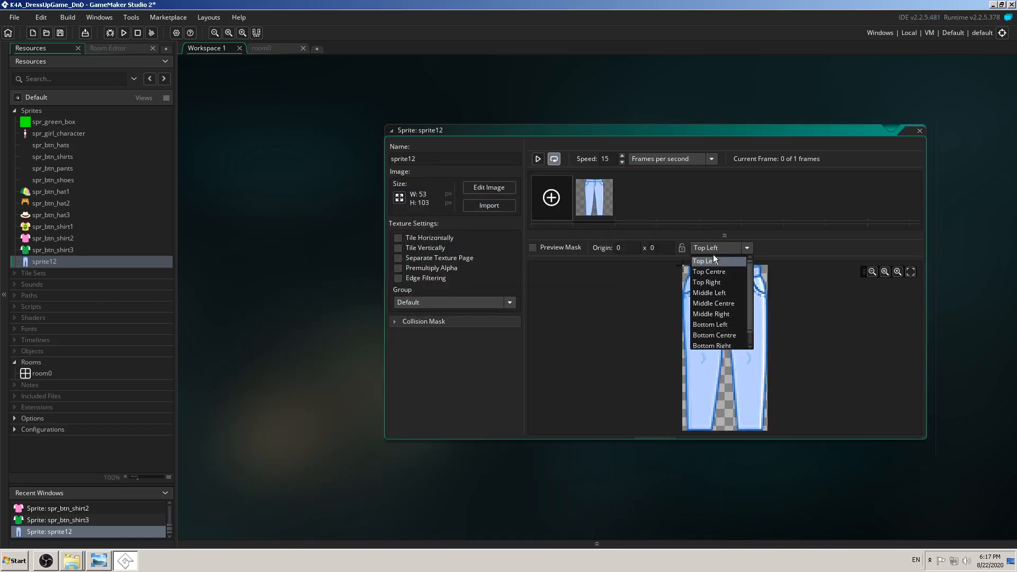
click(723, 308)
drag(418, 159, 377, 158)
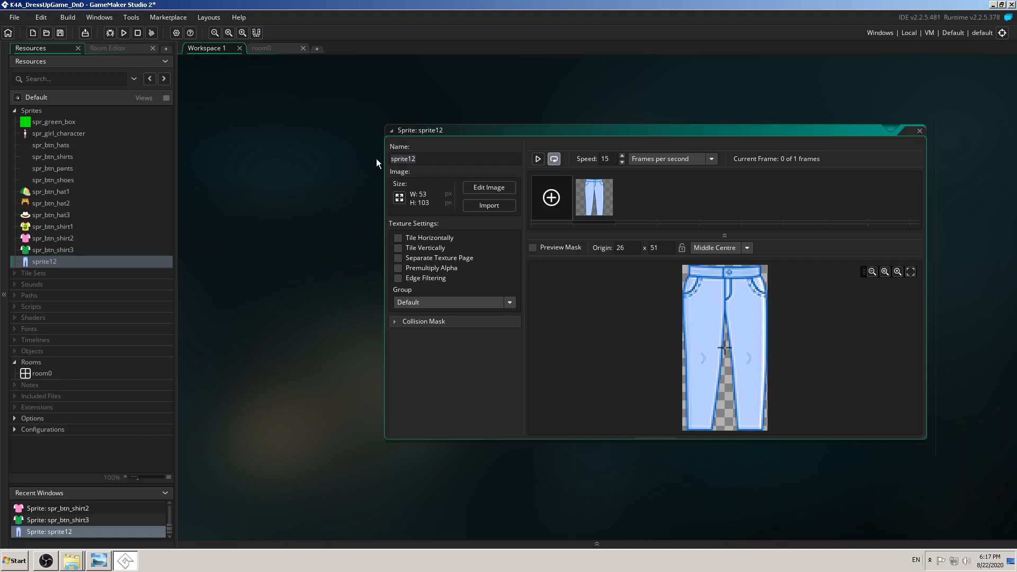
text(spr_btn_pants1)
key(Return)
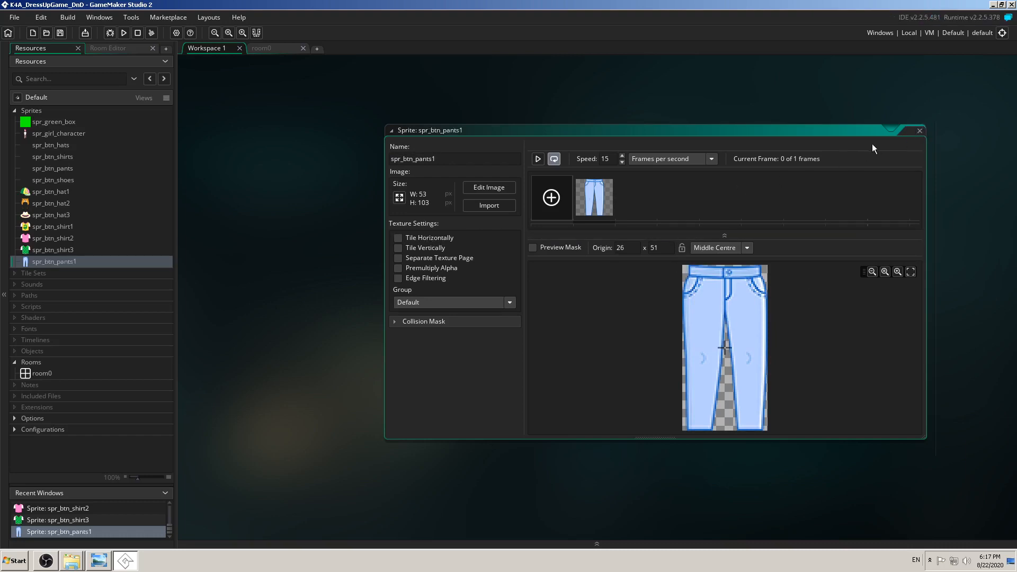
click(919, 130)
- Duplicate the spr_btn_pants1 sprite and name the copy spr_btn_pants2
right_click(49, 260)
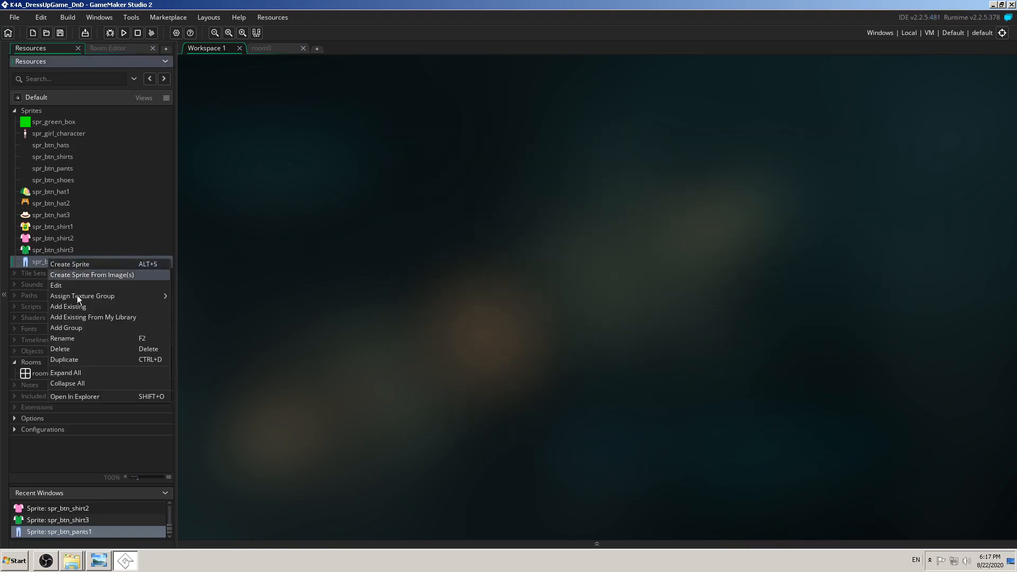
click(80, 359)
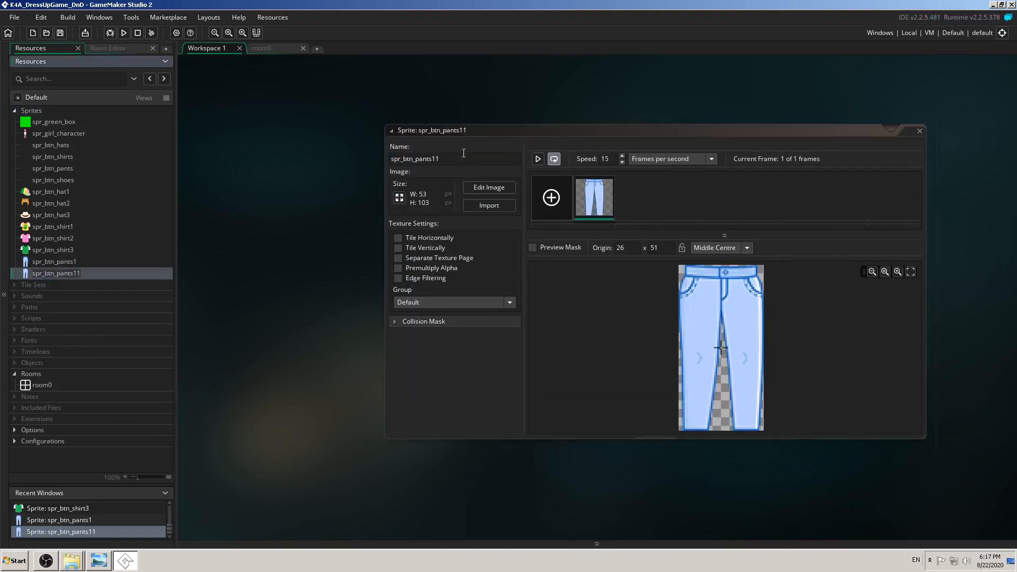
key(BackSpace)
key(BackSpace)
text(2)
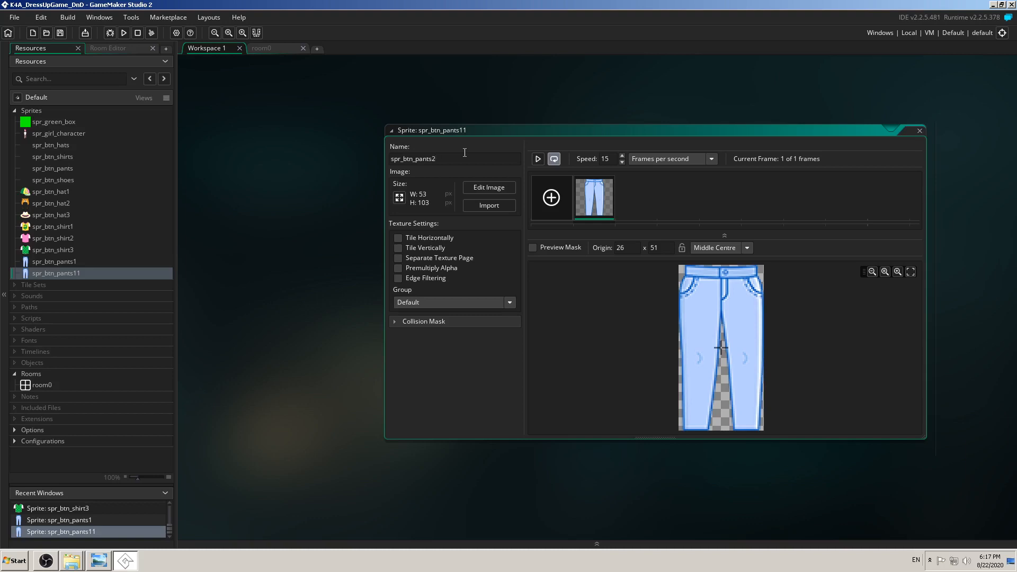
- Import pants_pink_small.png from the pants folder into spr_btn_pants2, replacing its image, and close the sprite editor
click(506, 205)
click(509, 247)
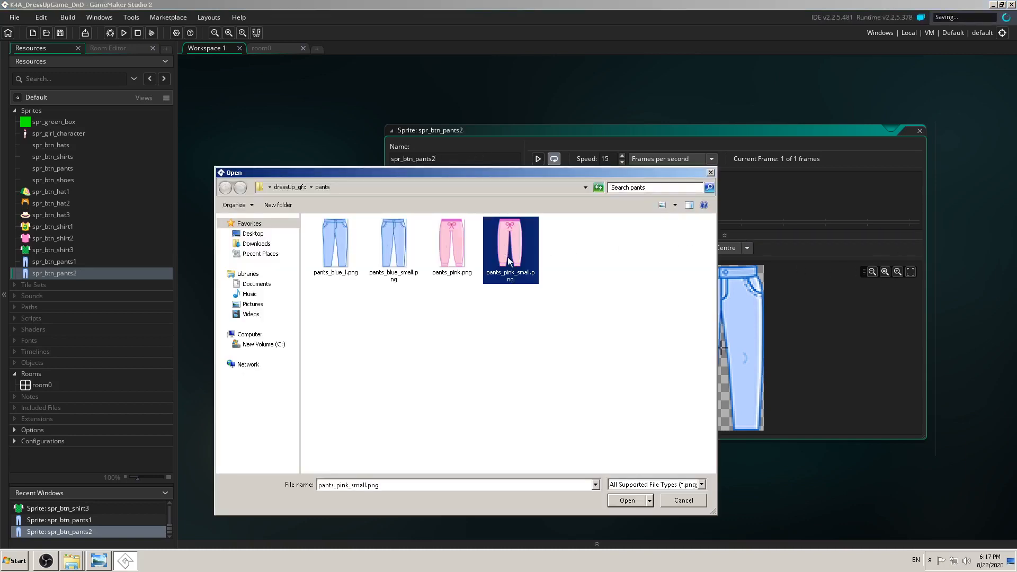
click(626, 500)
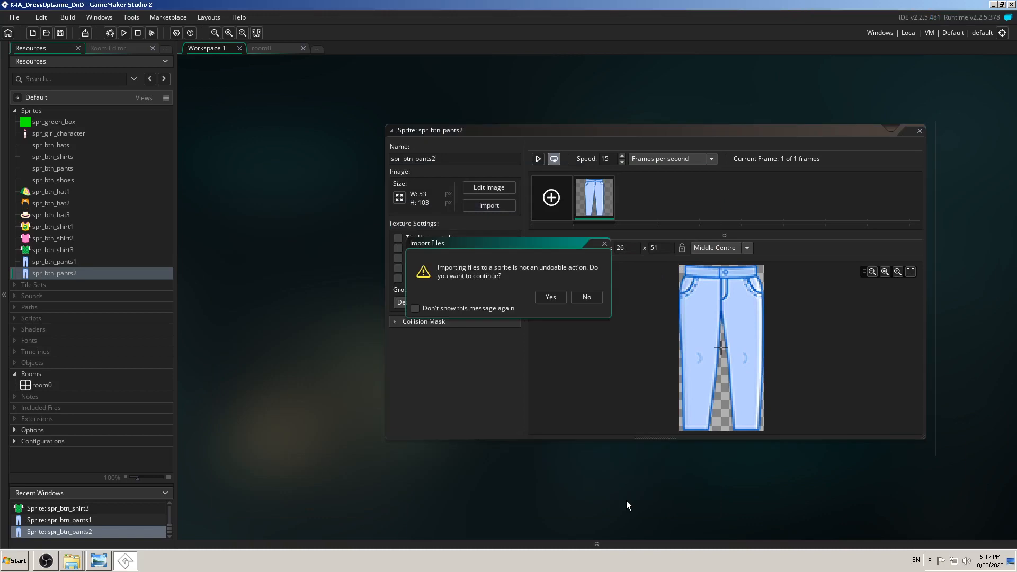
click(561, 297)
click(919, 131)
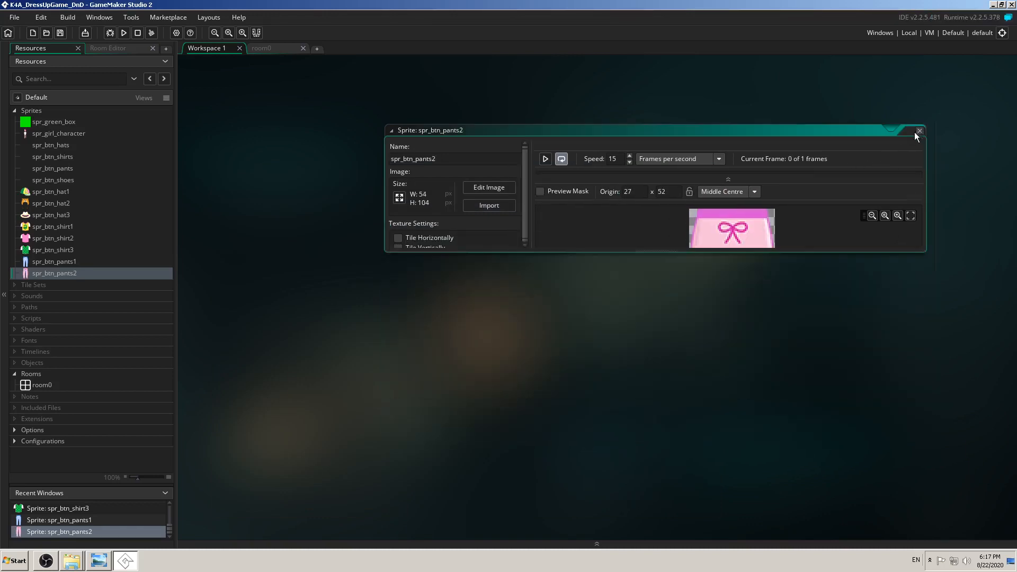
- Create a new sprite and name it spr_btn_shoes1
click(37, 112)
right_click(36, 112)
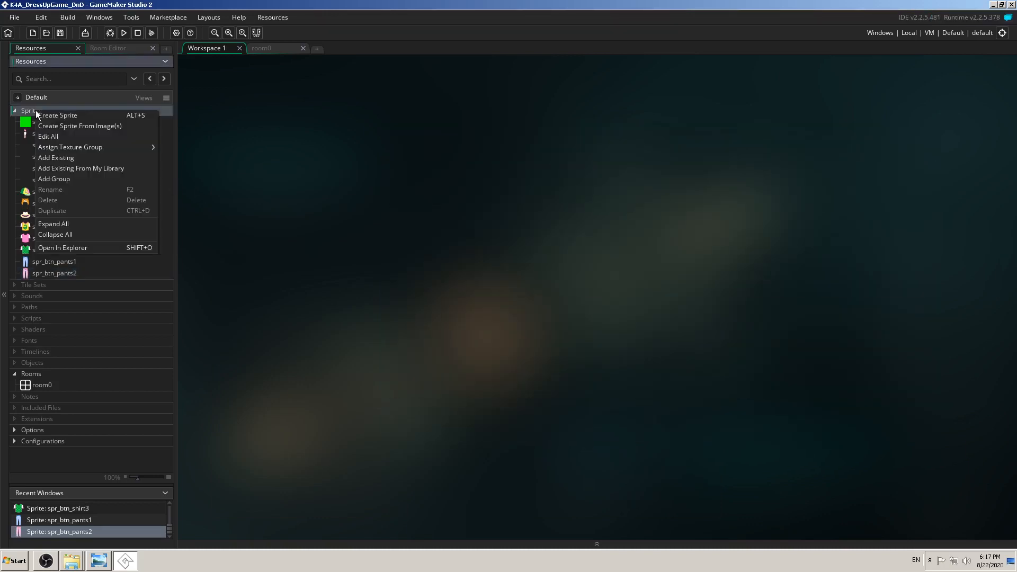
click(72, 116)
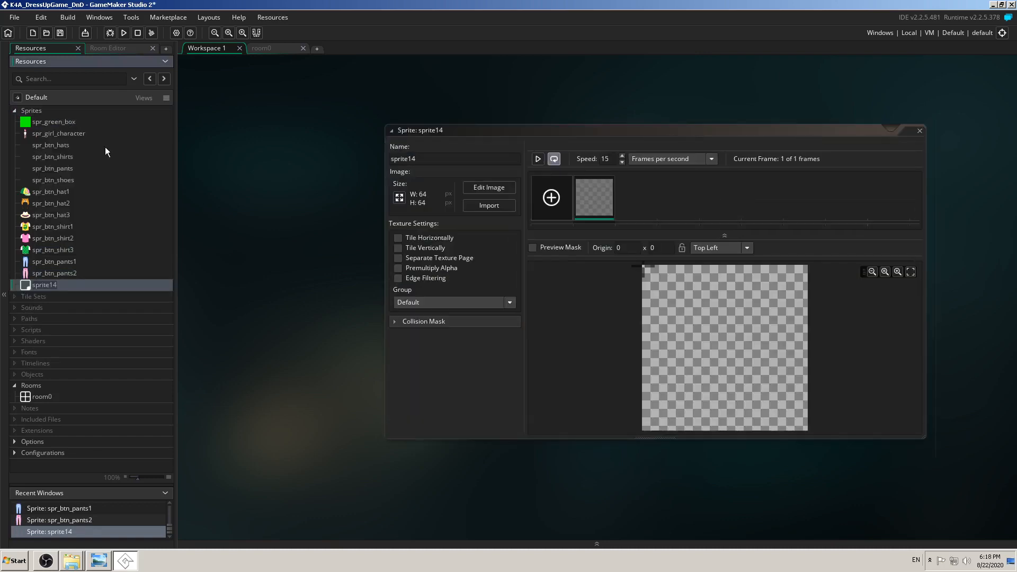
double_click(391, 160)
text(s)
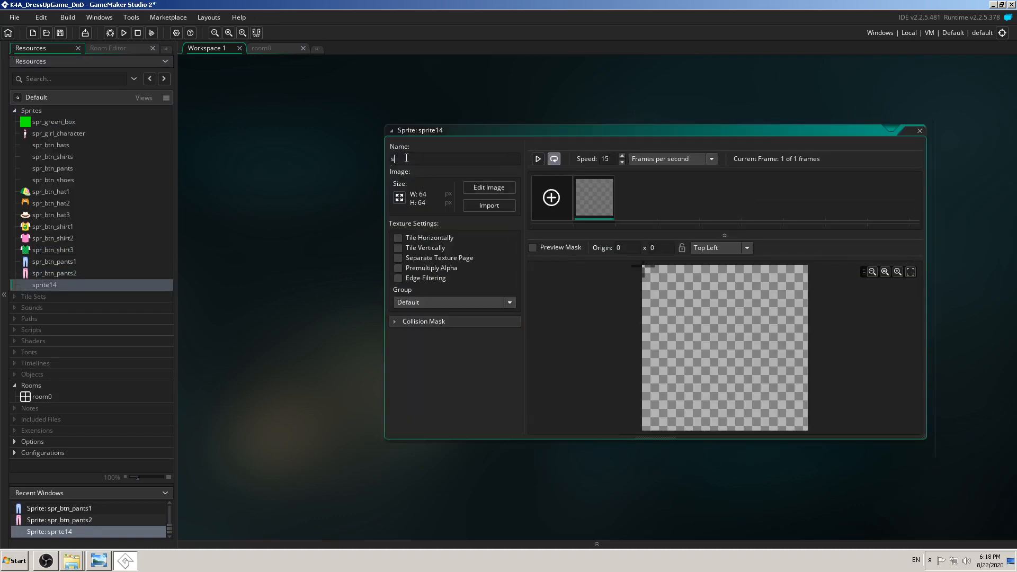
text(pr_btn_shoes1)
- Import shoes_01_small.png from the shoes folder into spr_btn_shoes1
click(497, 206)
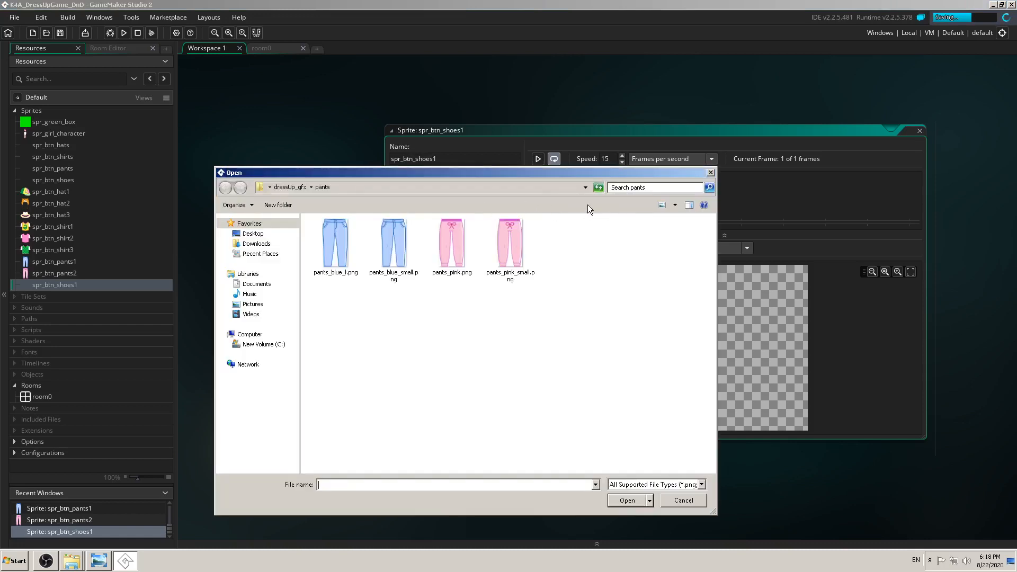
click(295, 191)
double_click(612, 245)
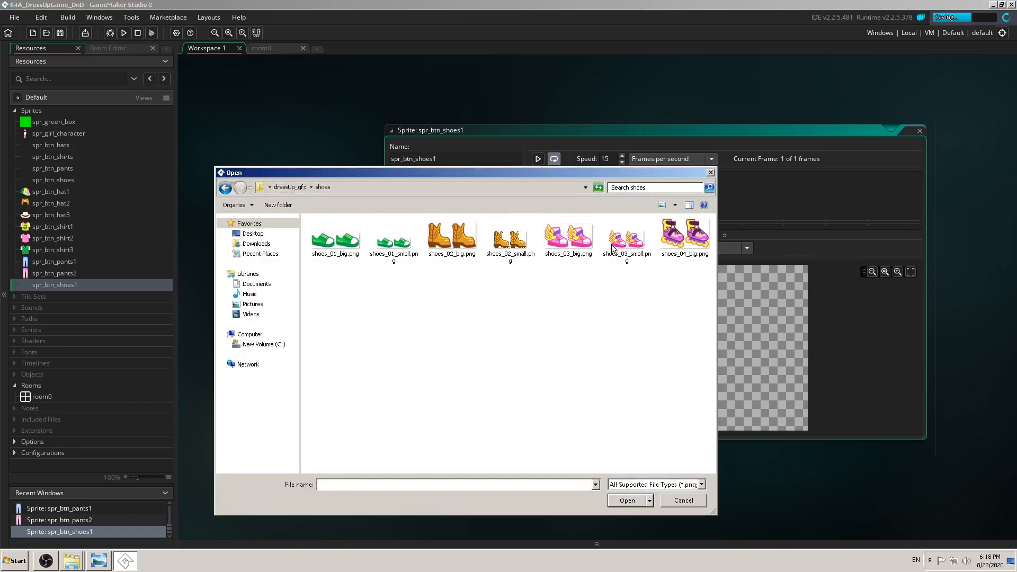
click(394, 241)
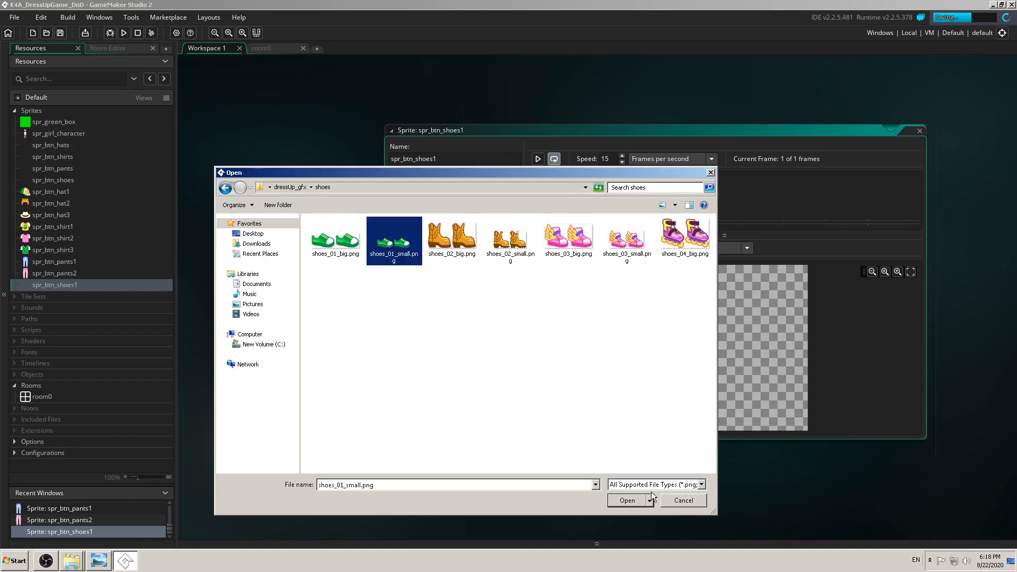
click(628, 500)
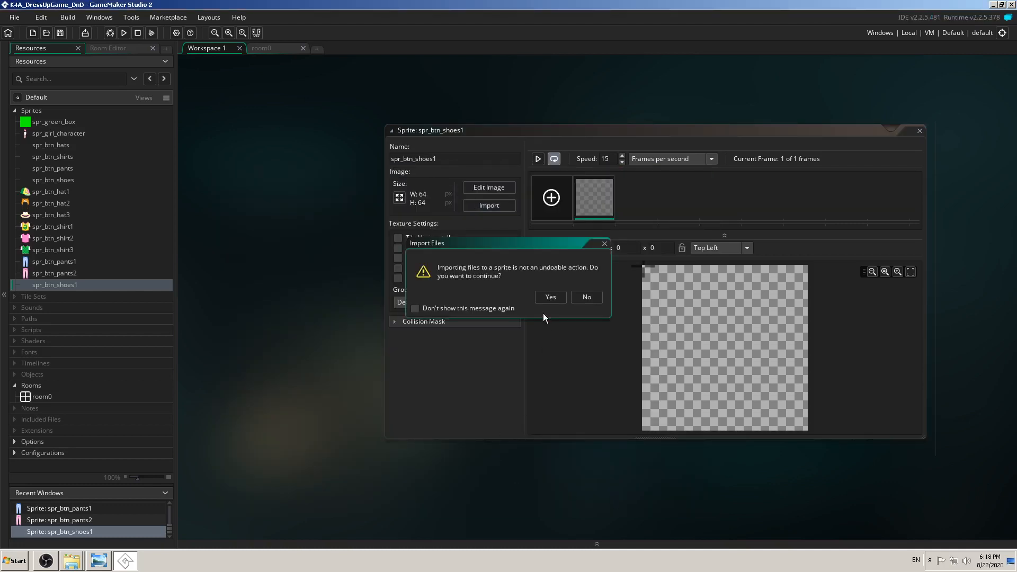
click(550, 296)
- Set the origin of spr_btn_shoes1 to Middle Centre and close the sprite editor
click(720, 248)
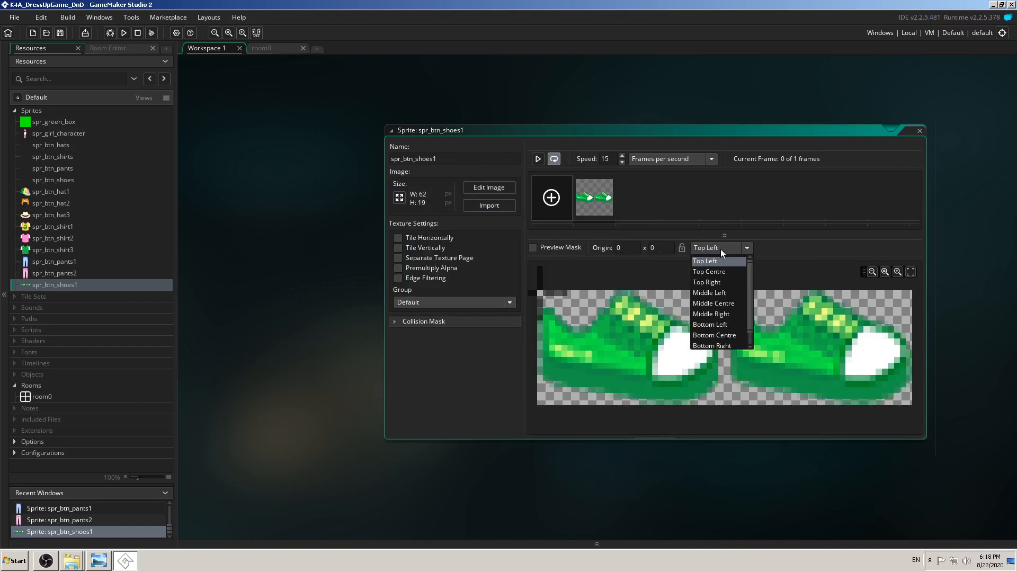
click(726, 303)
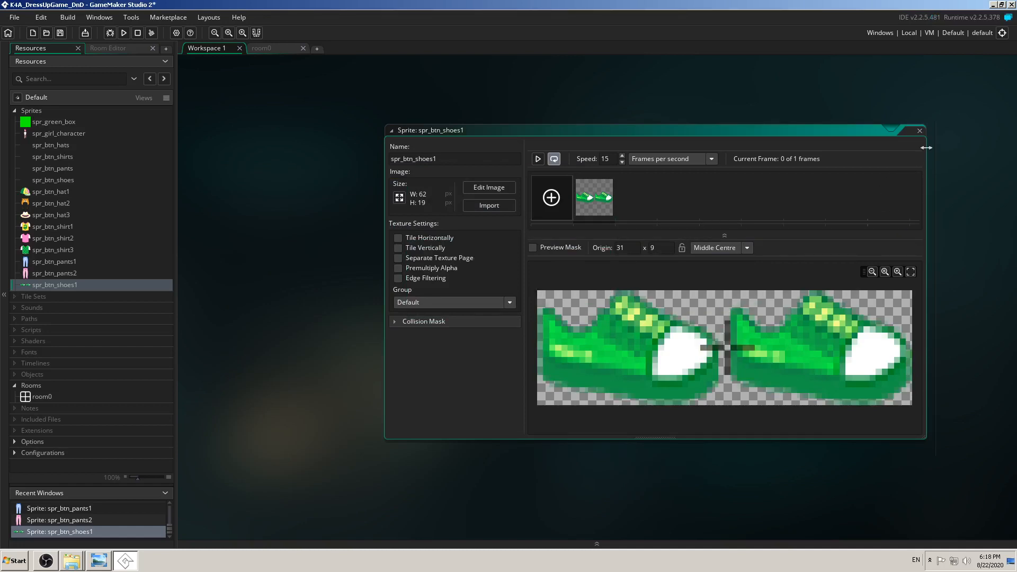
click(920, 131)
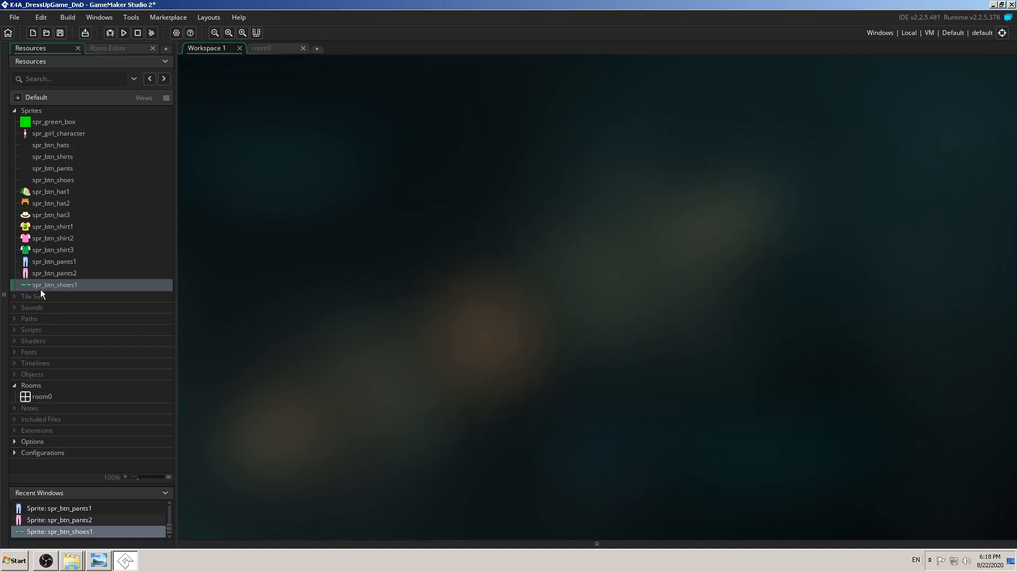
- Duplicate the spr_btn_shoes1 sprite and name the copy spr_btn_shoes2
right_click(44, 287)
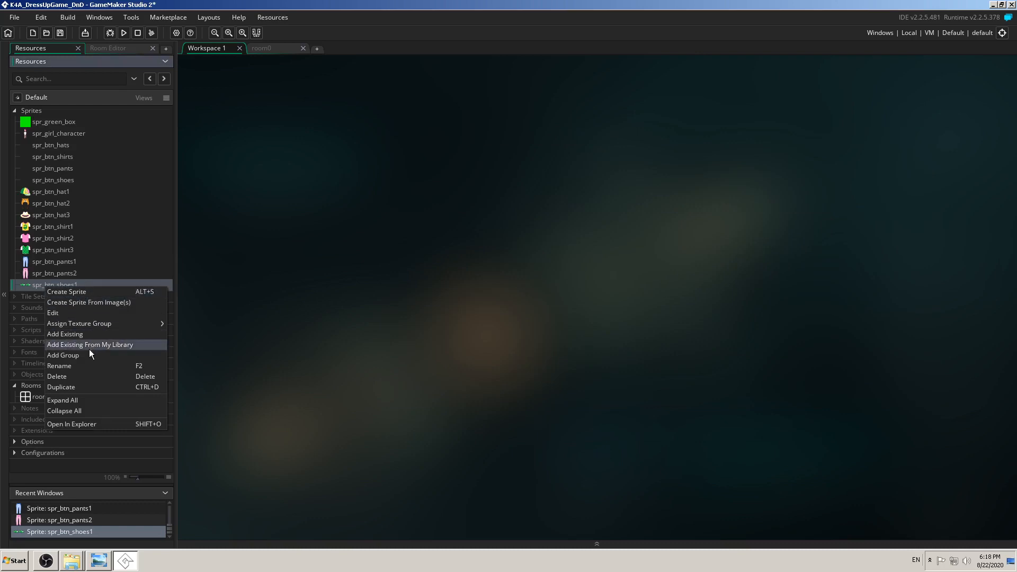
click(88, 386)
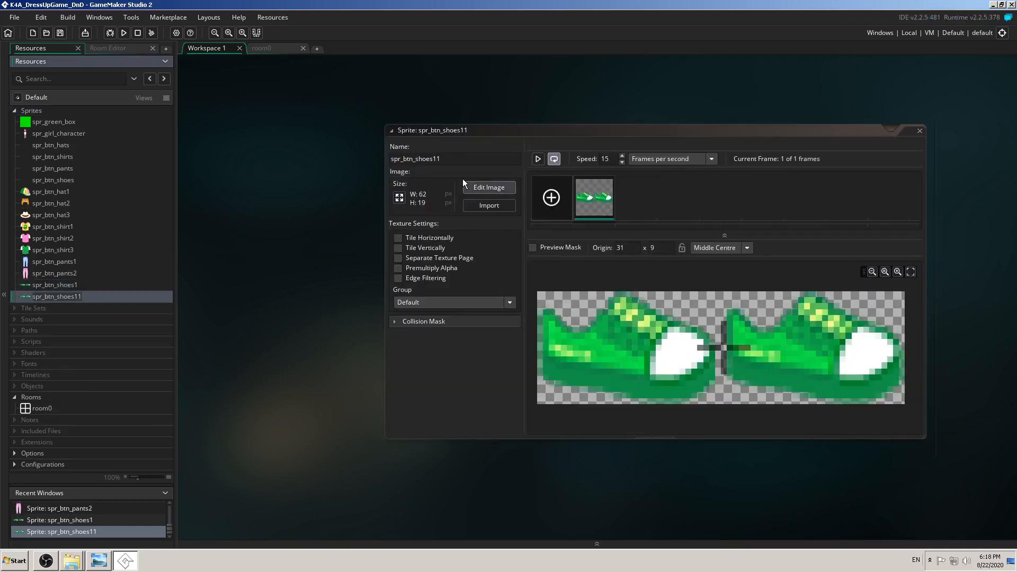
click(451, 160)
key(BackSpace)
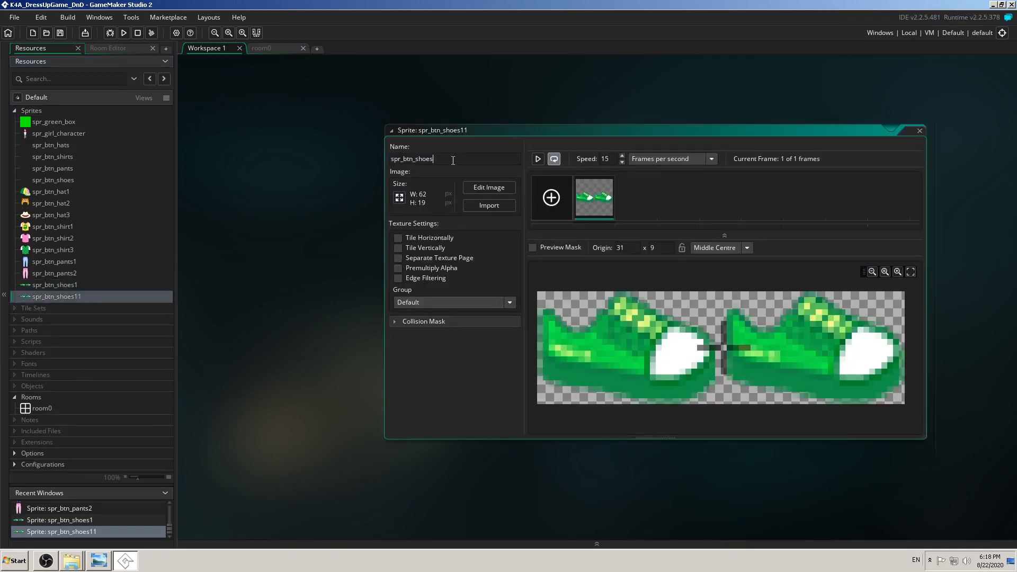
text(2)
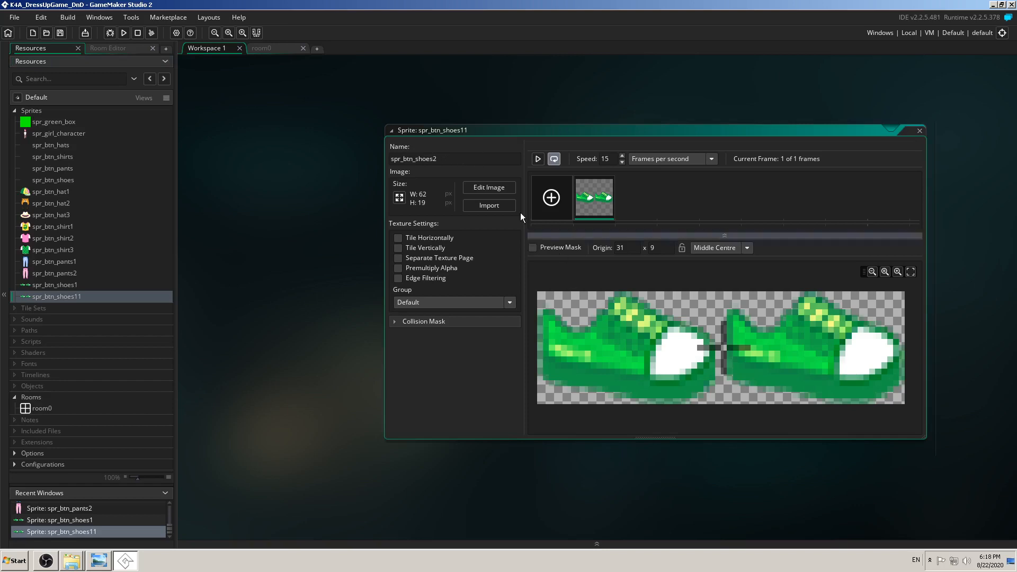
- Import shoes_02_small.png from the shoes folder into spr_btn_shoes2, replacing its image, and close the sprite editor
click(469, 207)
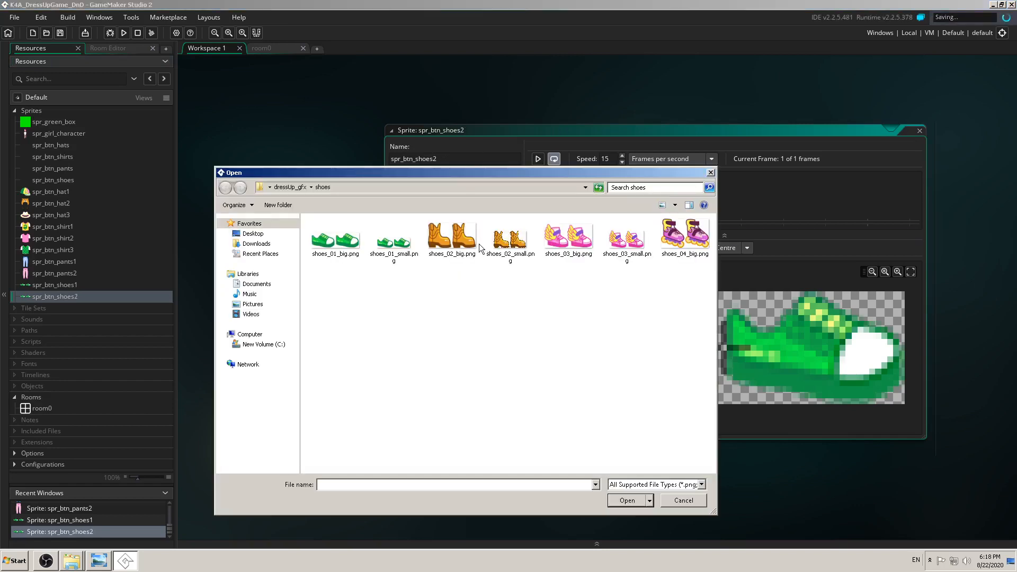
click(498, 247)
click(624, 500)
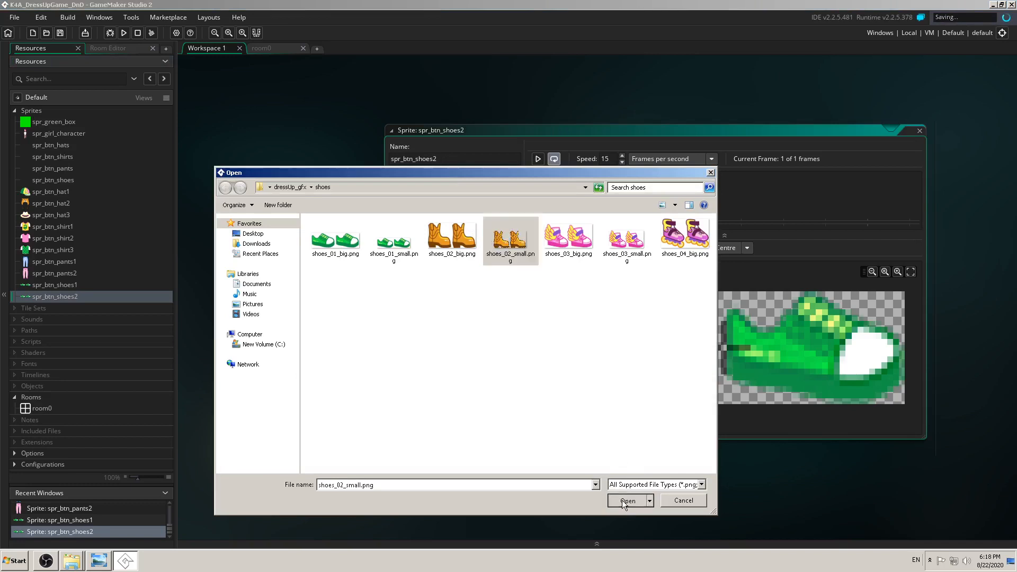
click(557, 297)
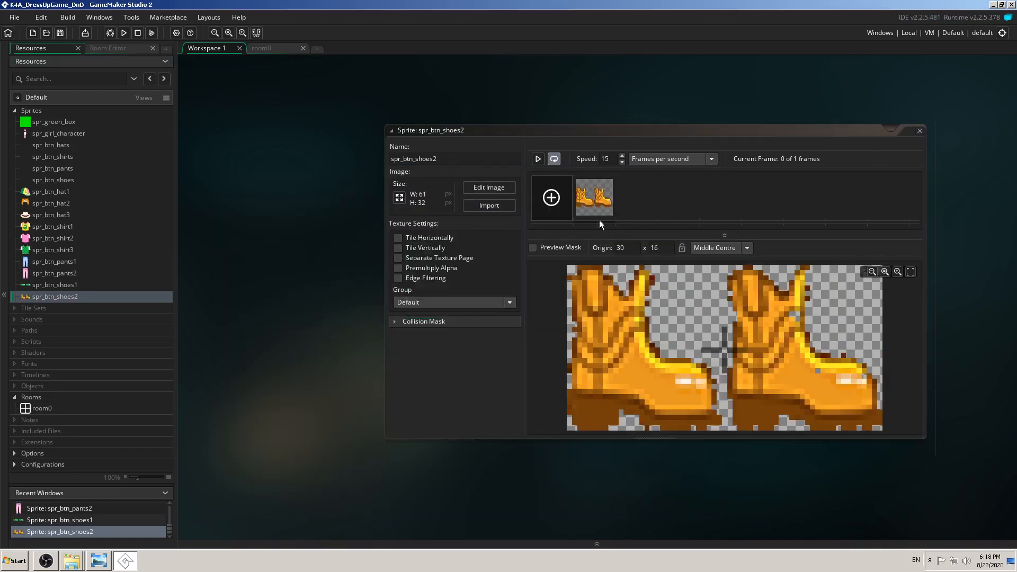
click(919, 131)
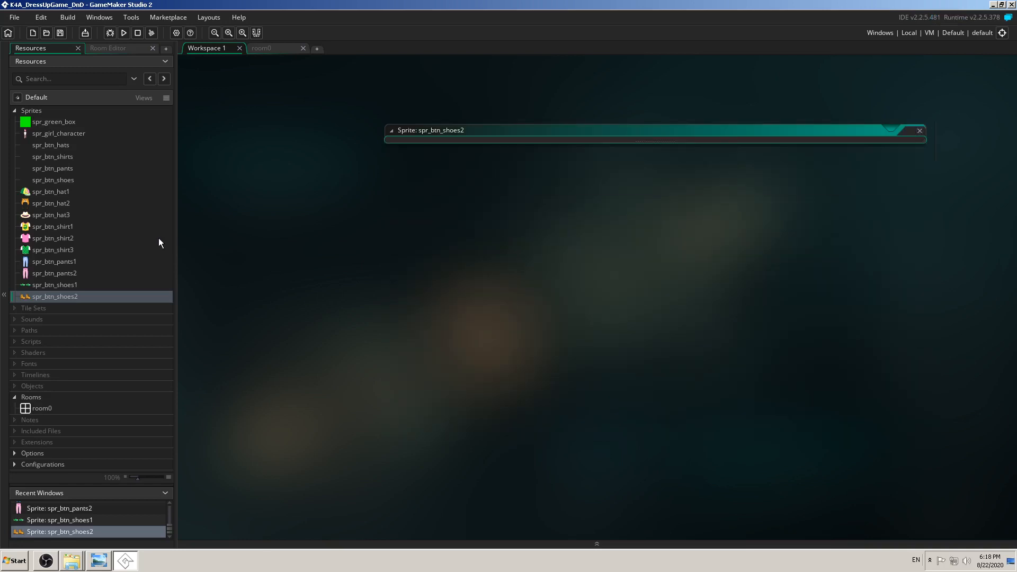
- Duplicate the spr_btn_shoes2 sprite and replace the copy's image with shoes_03_small.png from the shoes folder
right_click(61, 295)
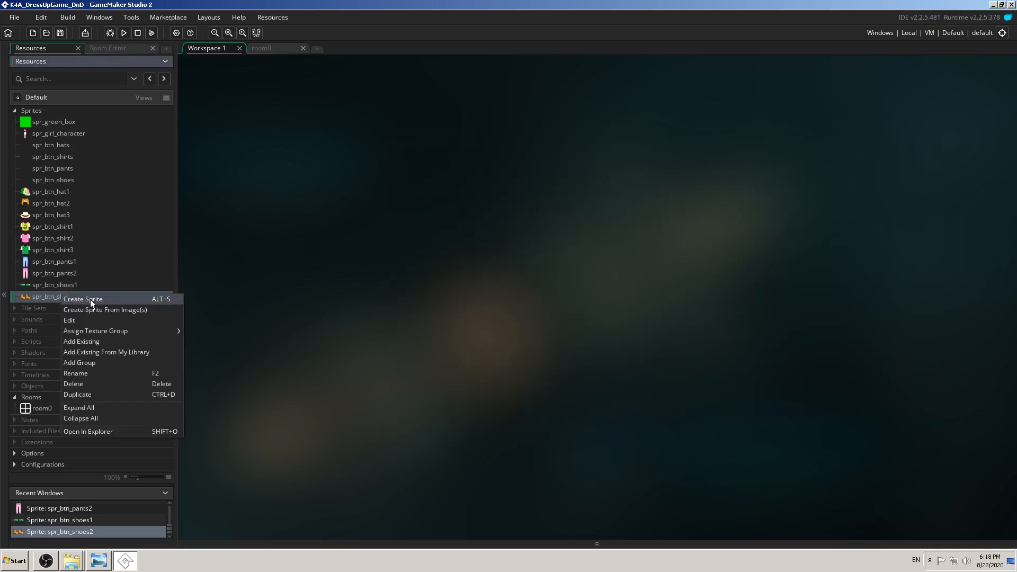
click(110, 391)
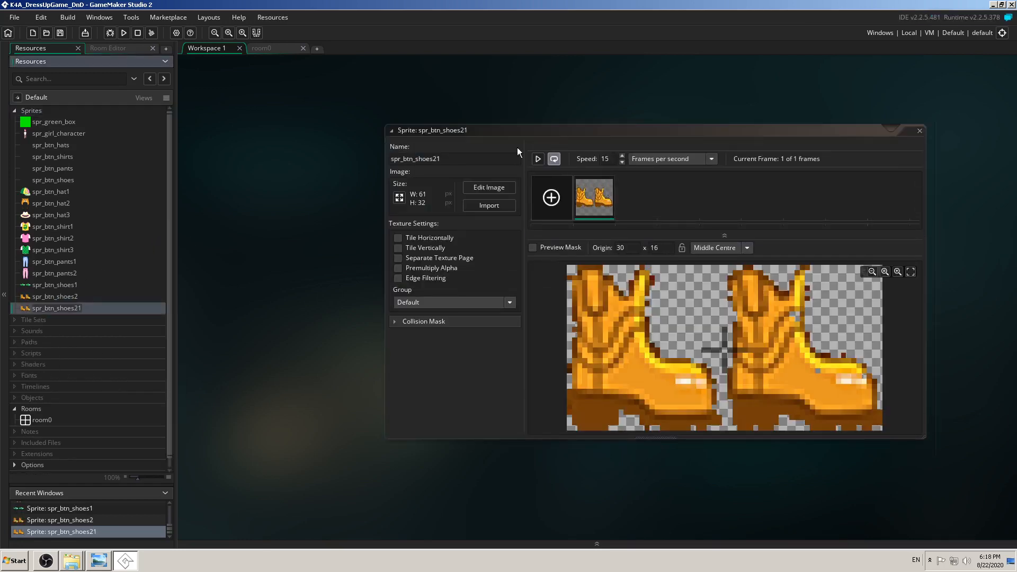
click(492, 206)
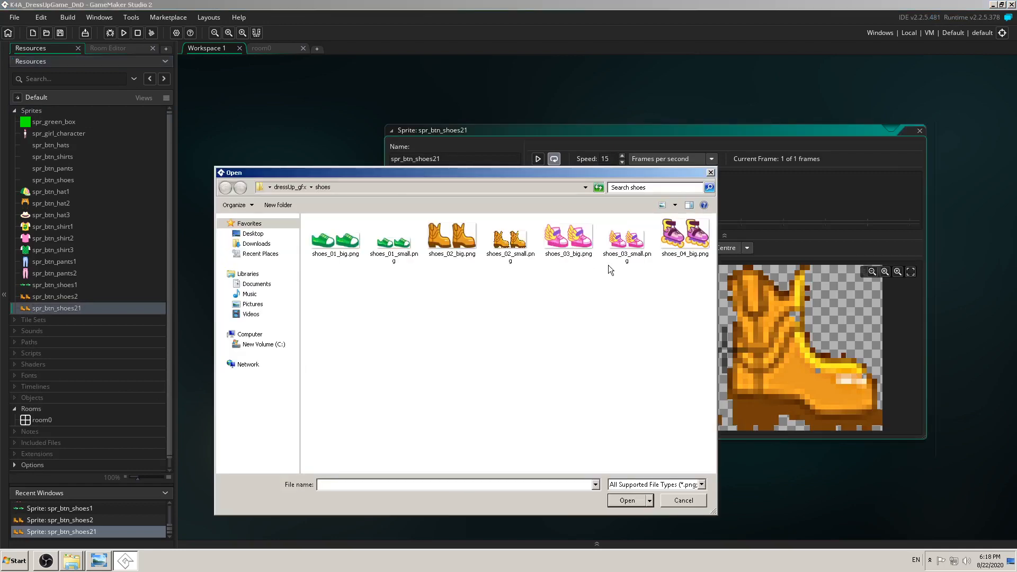
click(632, 243)
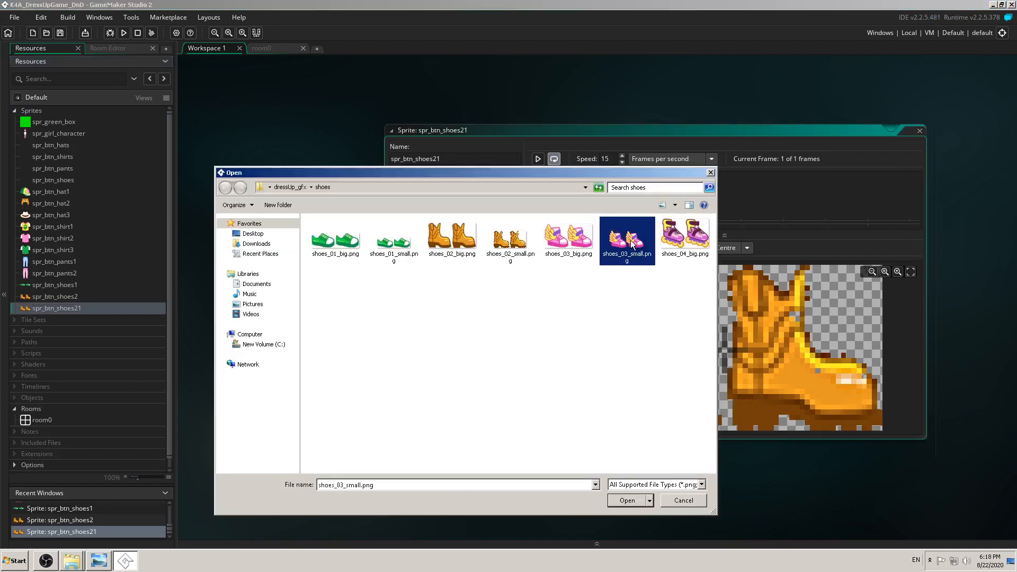
click(614, 499)
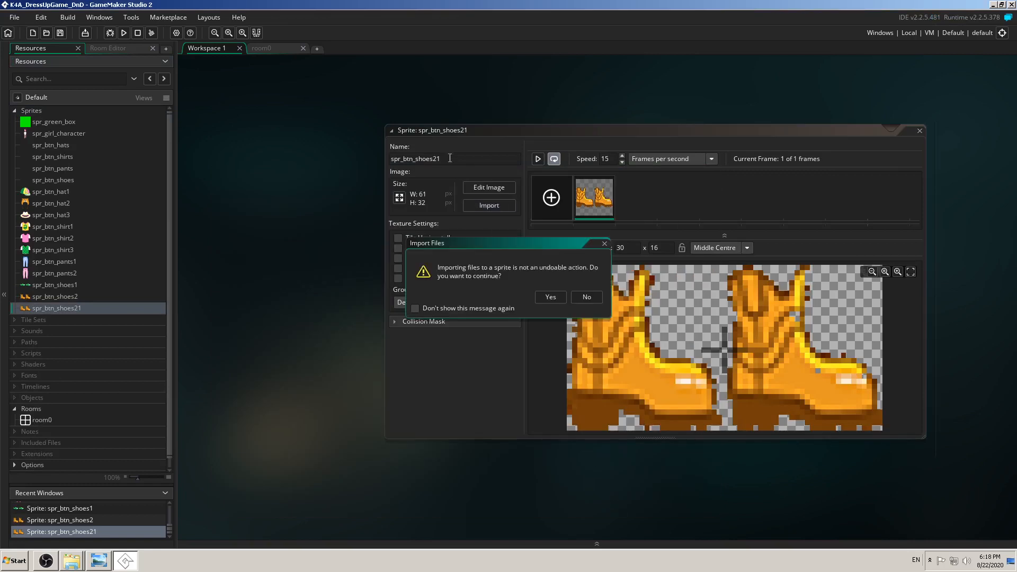
click(548, 296)
- Rename the duplicated pink shoes sprite spr_btn_shoes3 and close the sprite editor
click(461, 160)
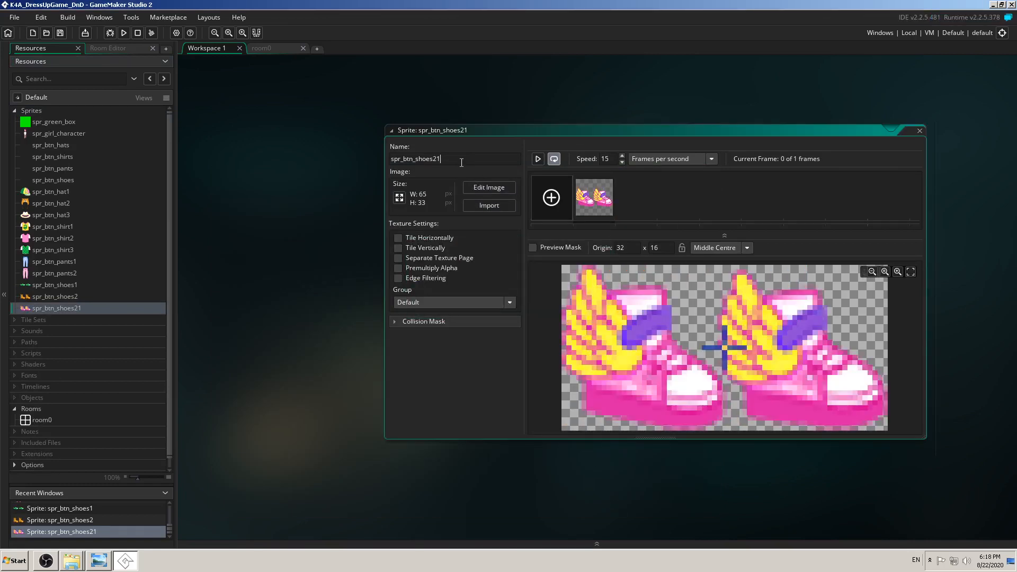
key(BackSpace)
key(BackSpace)
text(3)
click(919, 130)
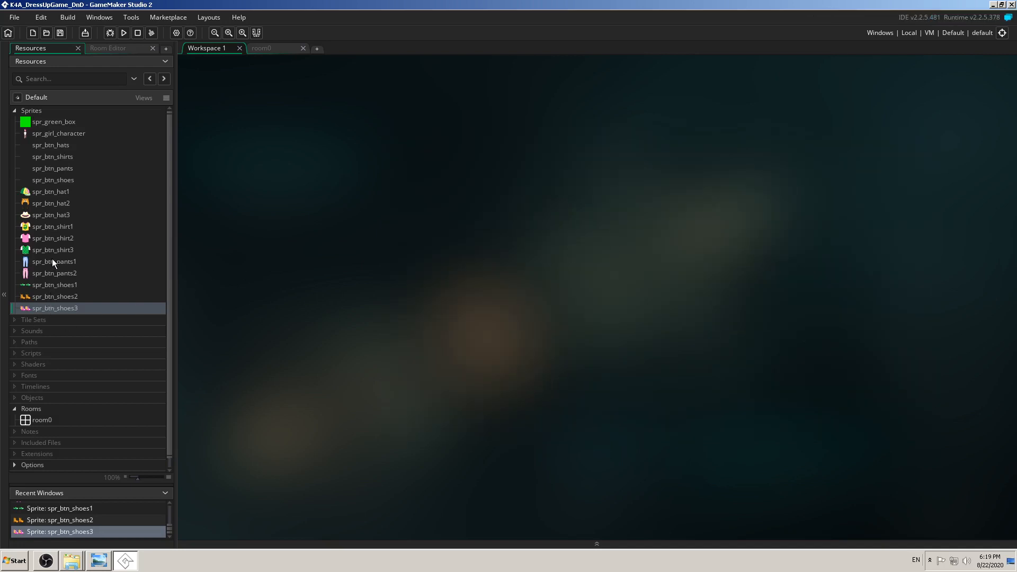
- Open spr_btn_hat1 to examine its image and origin setting, and close the sprite editor
double_click(31, 193)
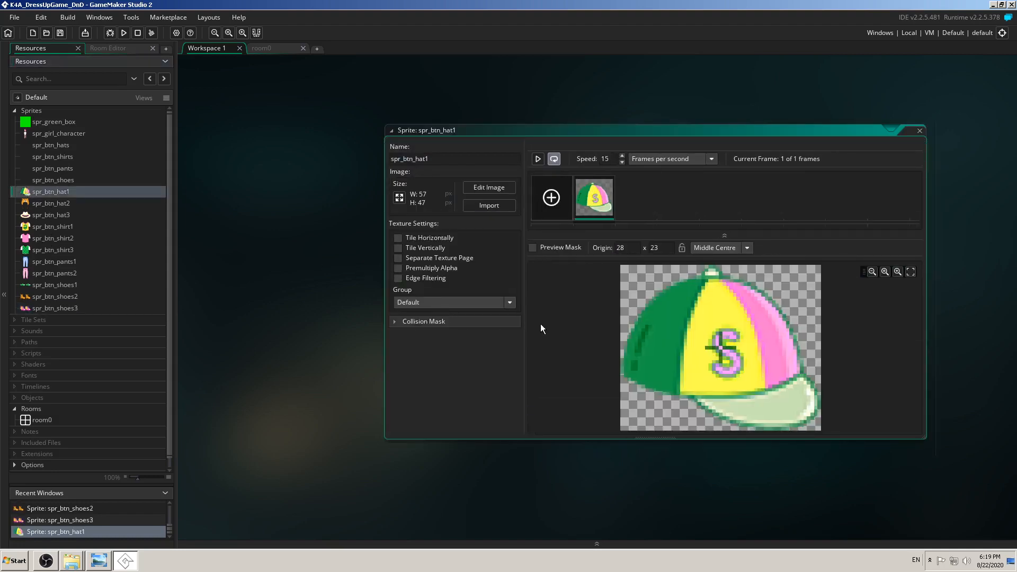
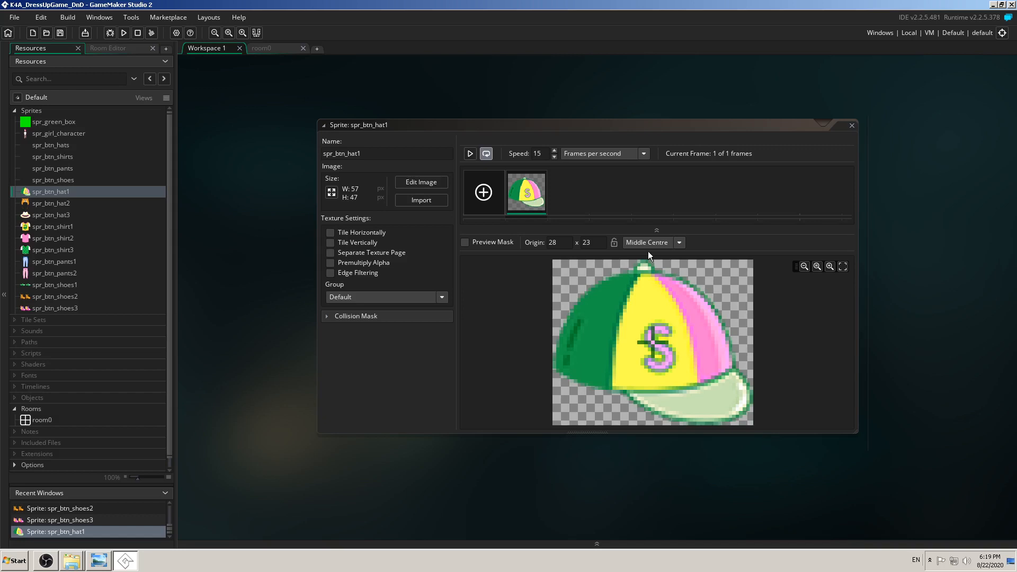
click(852, 126)
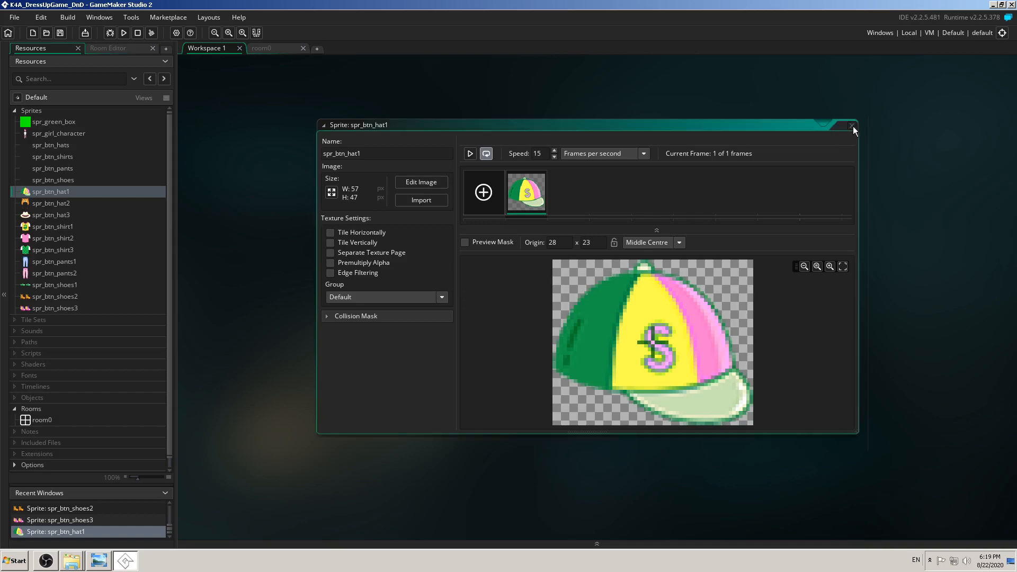
click(852, 126)
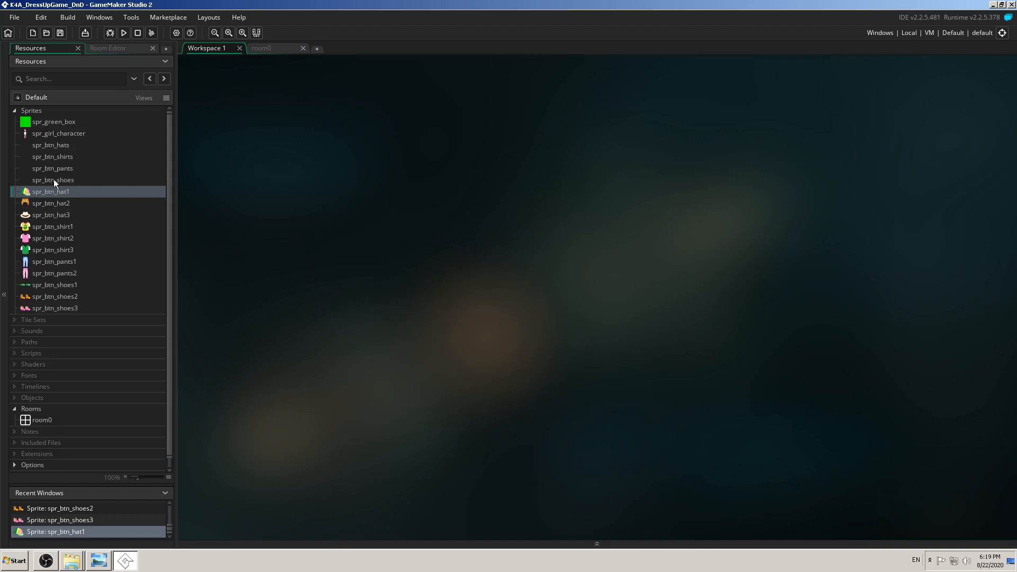
- Import Button3_small.png from the buttons folder into spr_btn_hats, replacing its blank image
click(39, 145)
double_click(39, 146)
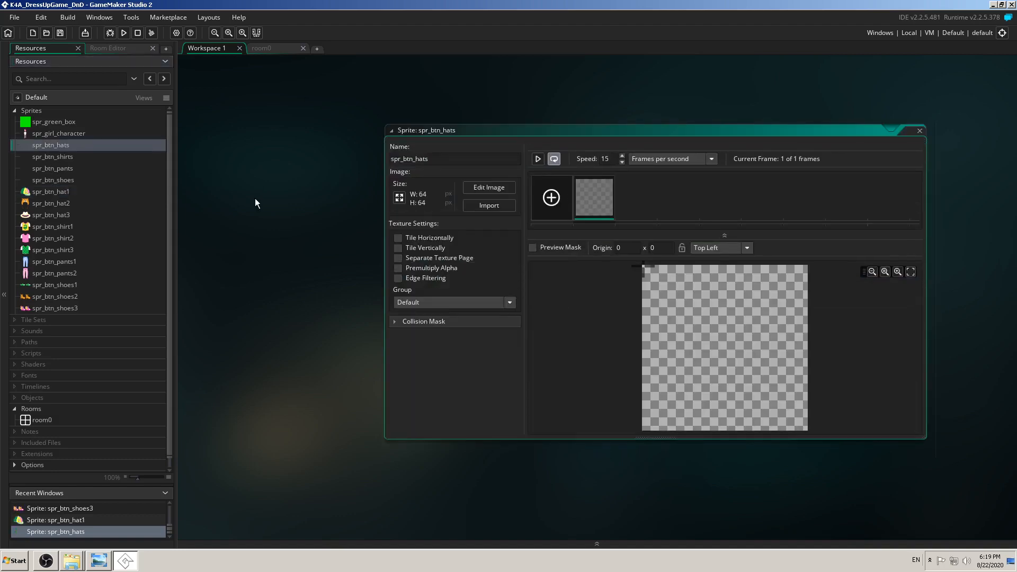
click(504, 208)
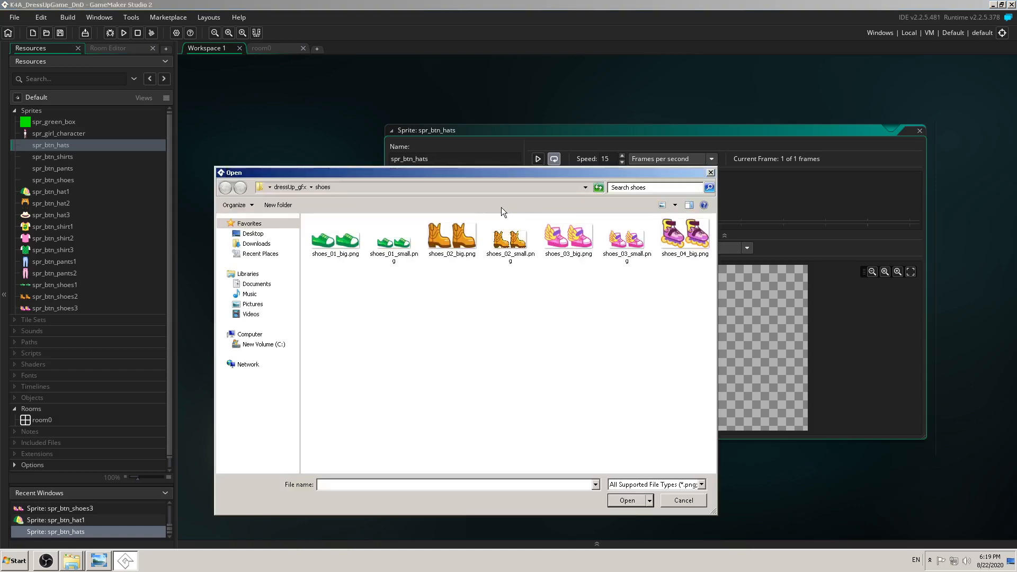
click(278, 189)
double_click(325, 250)
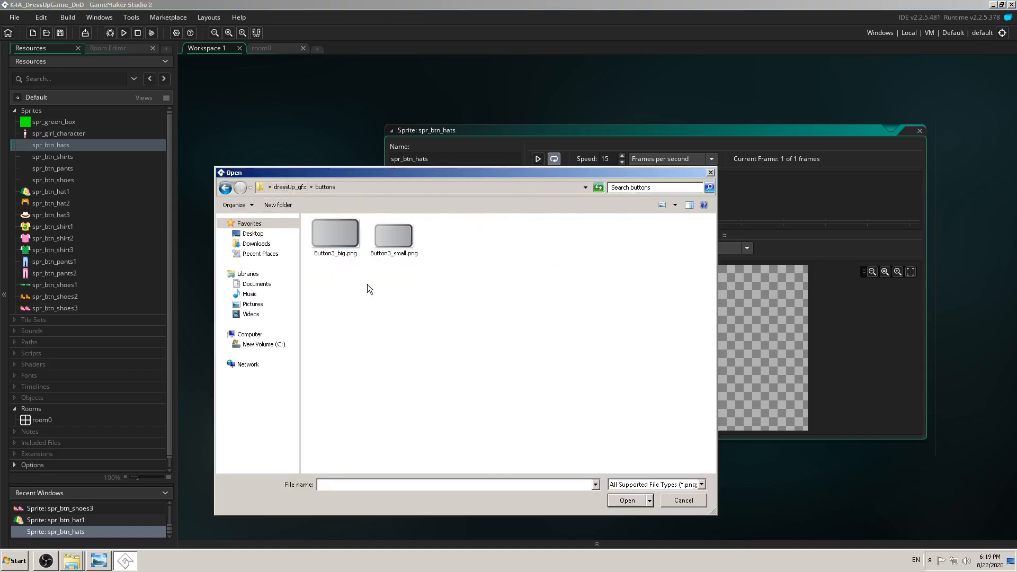
click(411, 245)
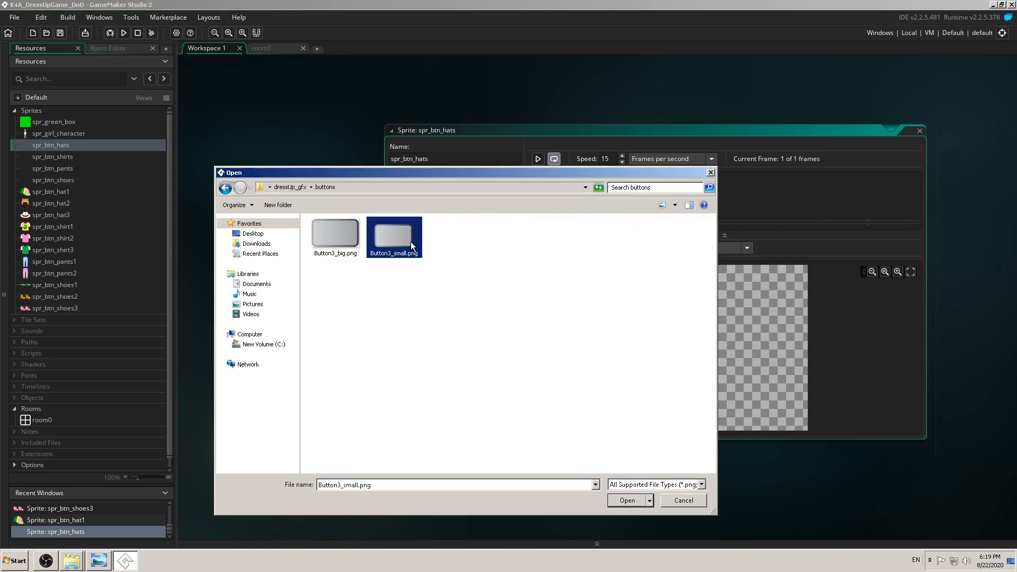
click(625, 500)
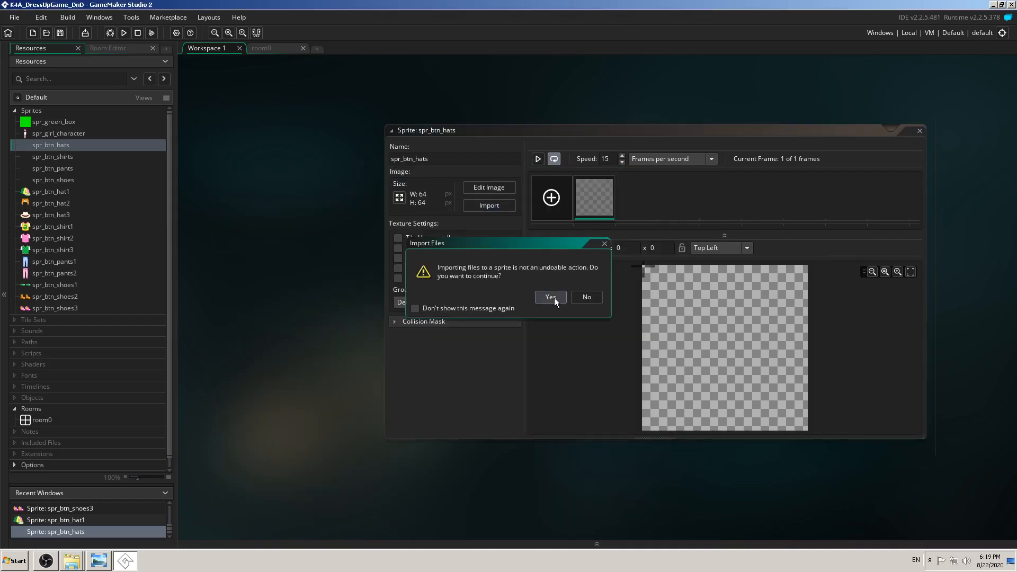
click(554, 297)
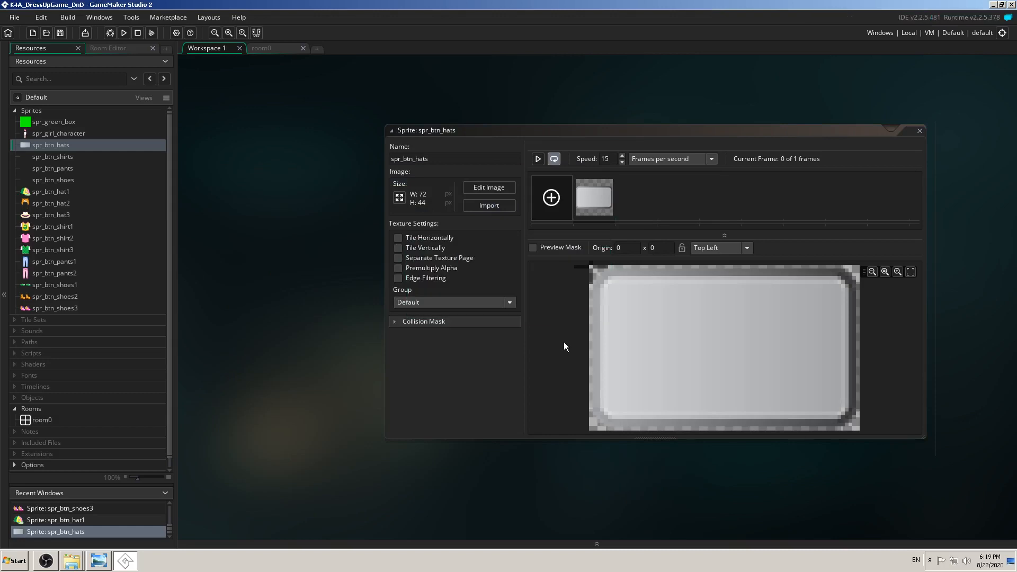
- Set the origin of spr_btn_hats to Middle Centre and enlarge its sprite editor window
click(748, 248)
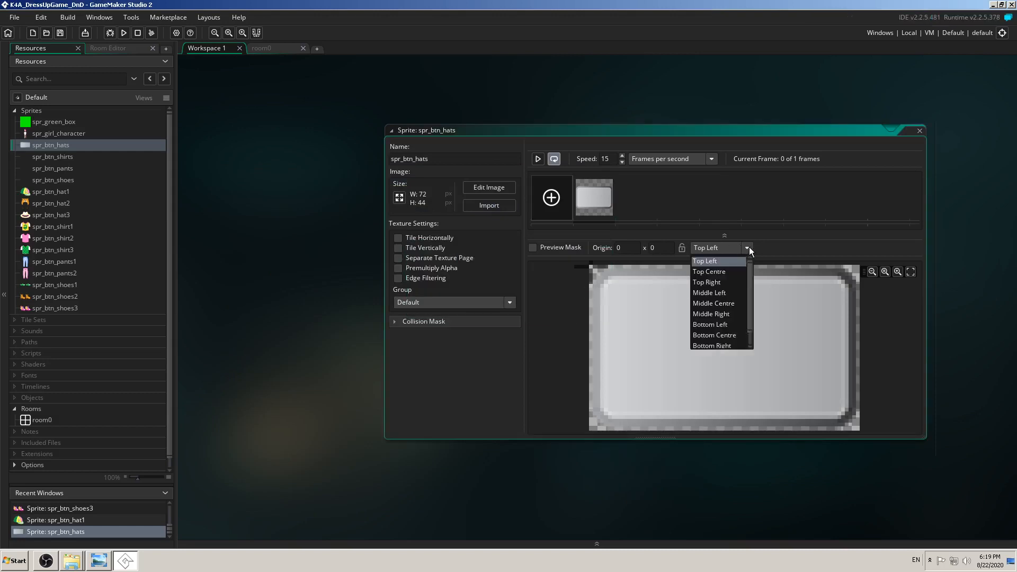
click(719, 303)
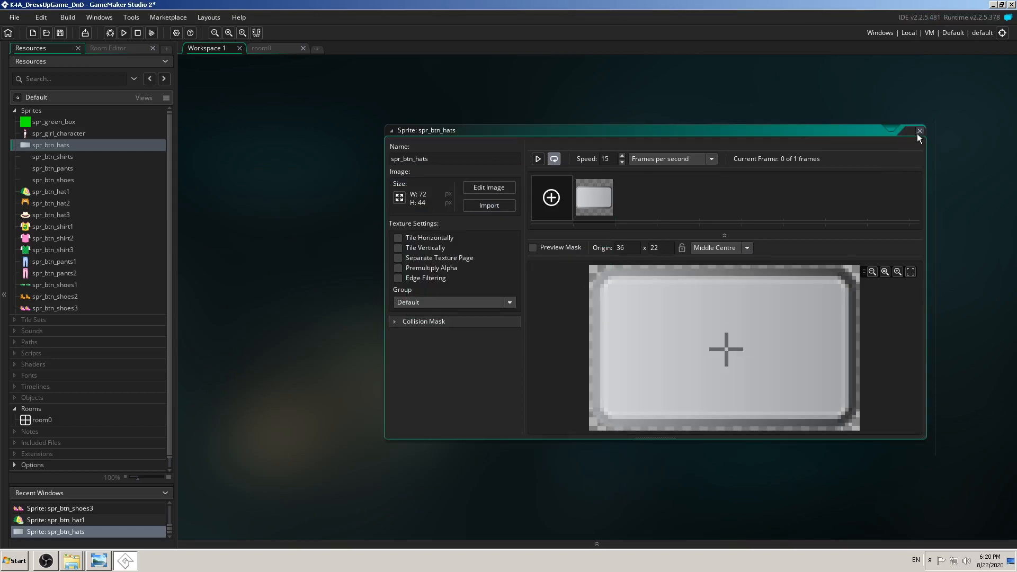
drag(796, 132, 674, 123)
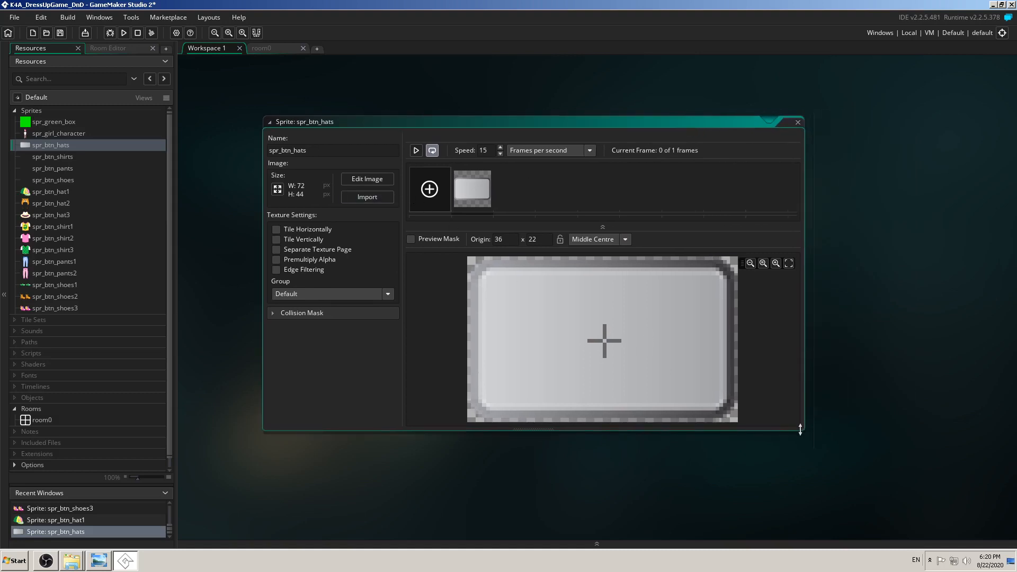
drag(801, 428, 872, 474)
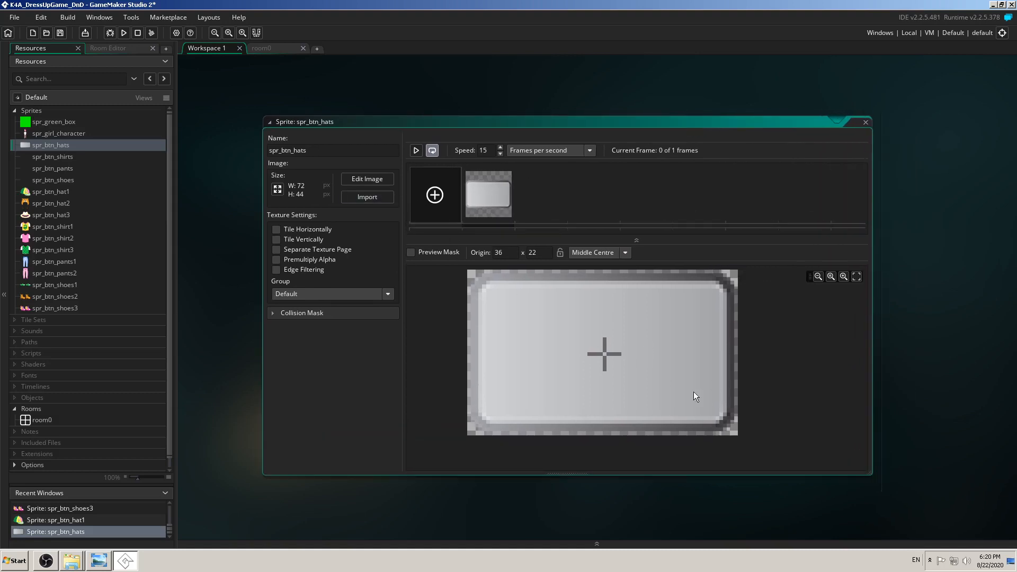
- Open the spr_btn_hats image for editing and add a new layer above the default layer
click(373, 180)
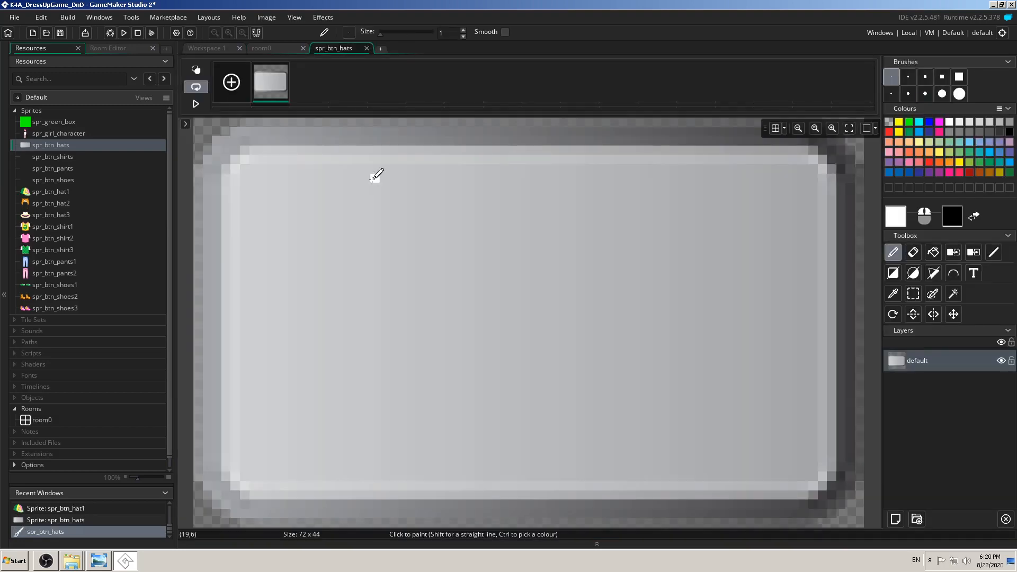
click(799, 128)
click(798, 128)
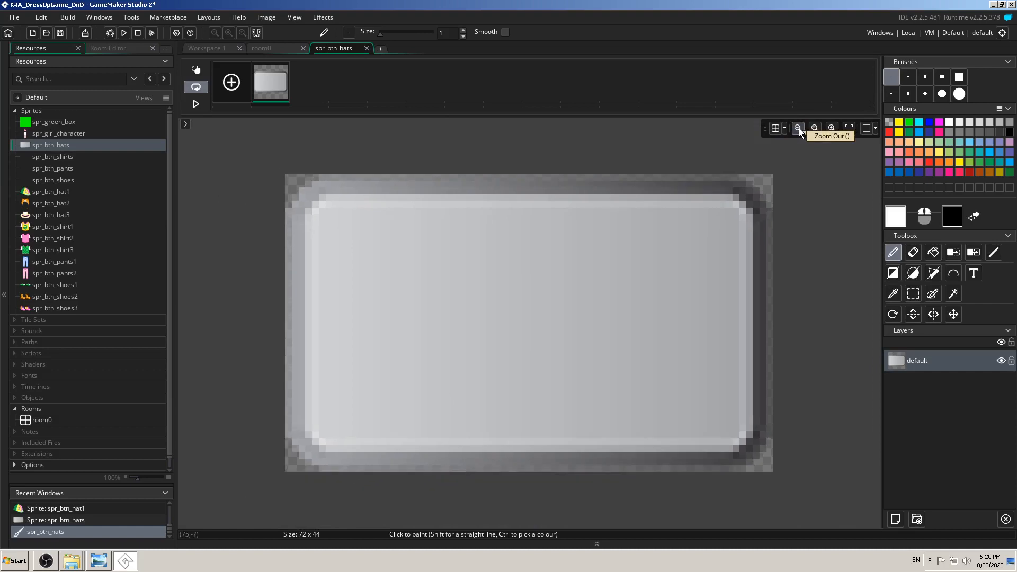
click(797, 129)
click(798, 129)
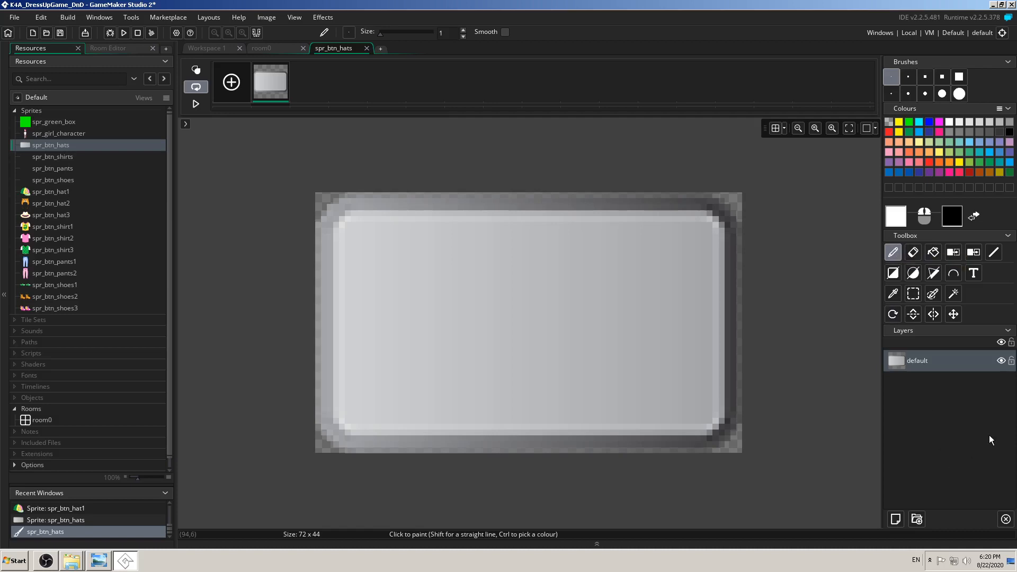
click(895, 519)
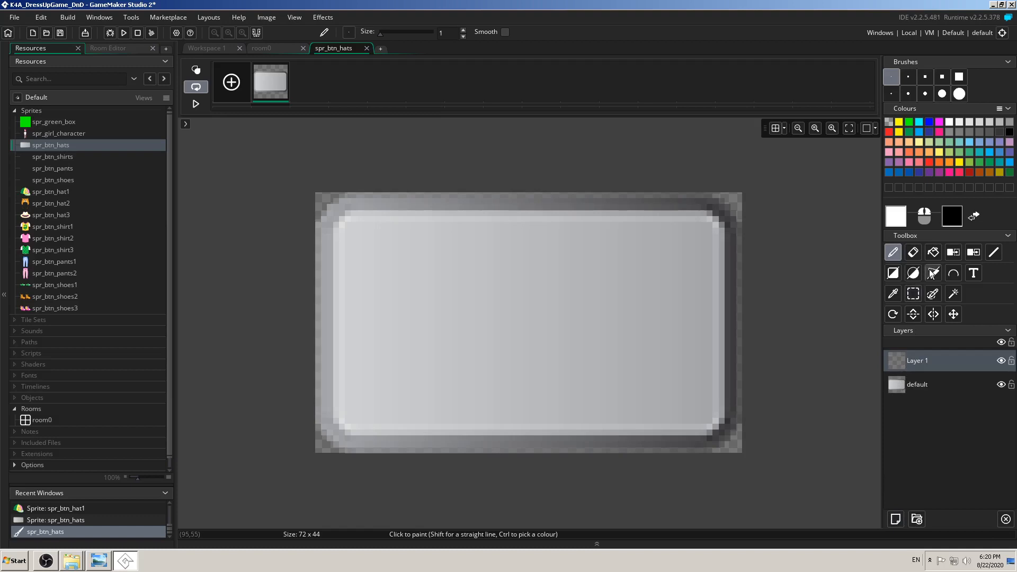
- Try placing the white text "hats" on Layer 1 over the button with the Text tool
click(973, 274)
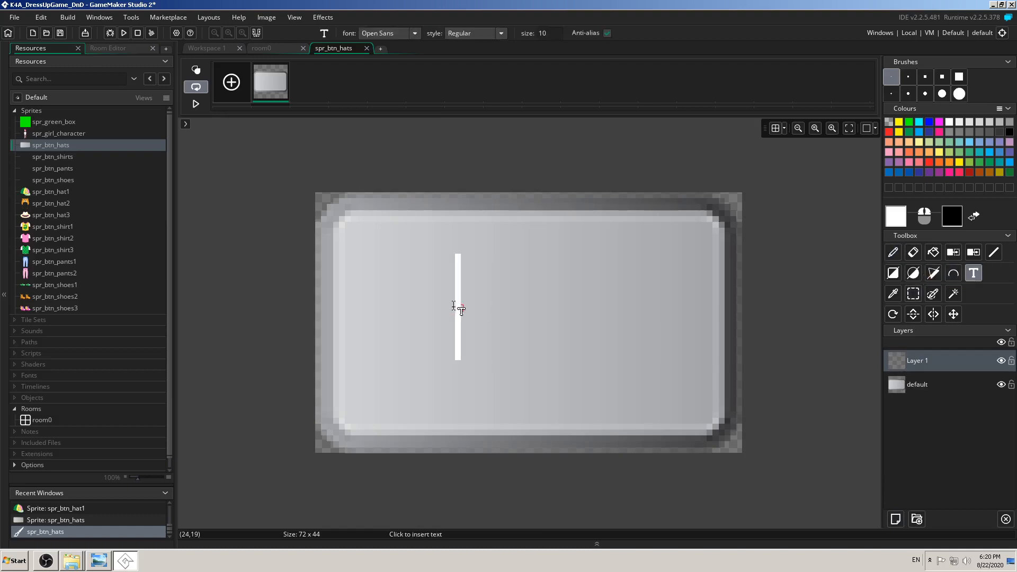
click(435, 307)
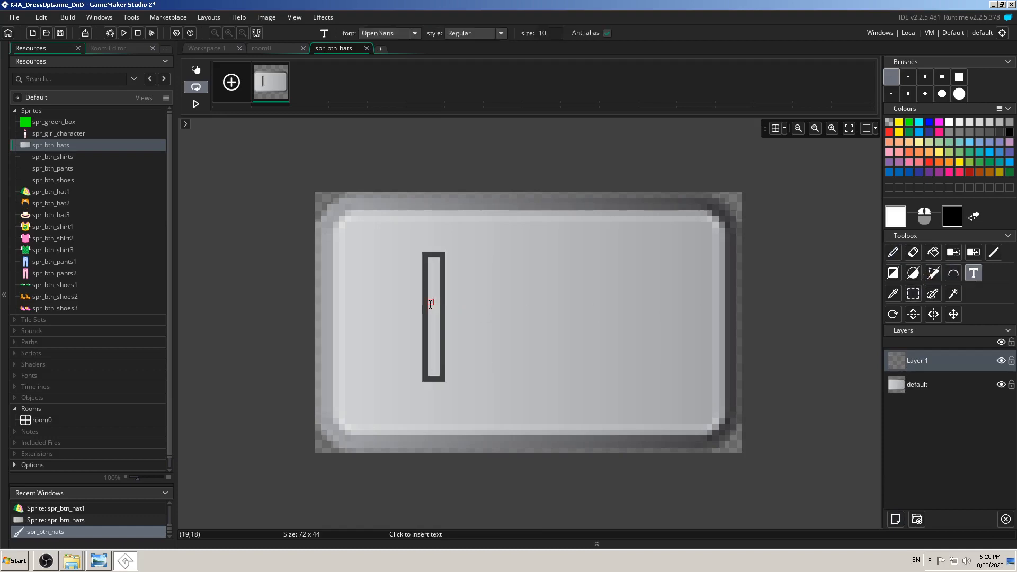
text(hats)
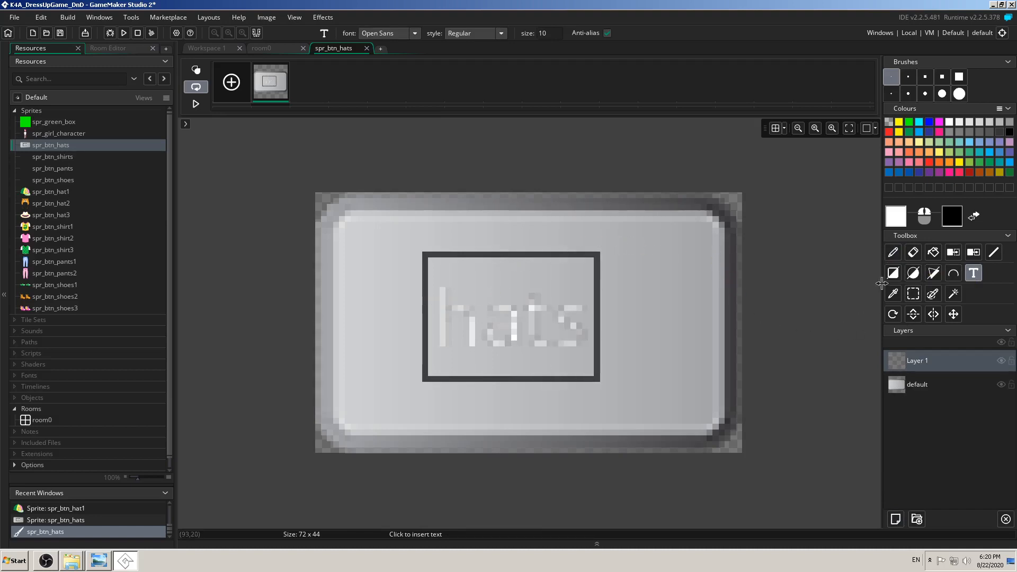
click(828, 310)
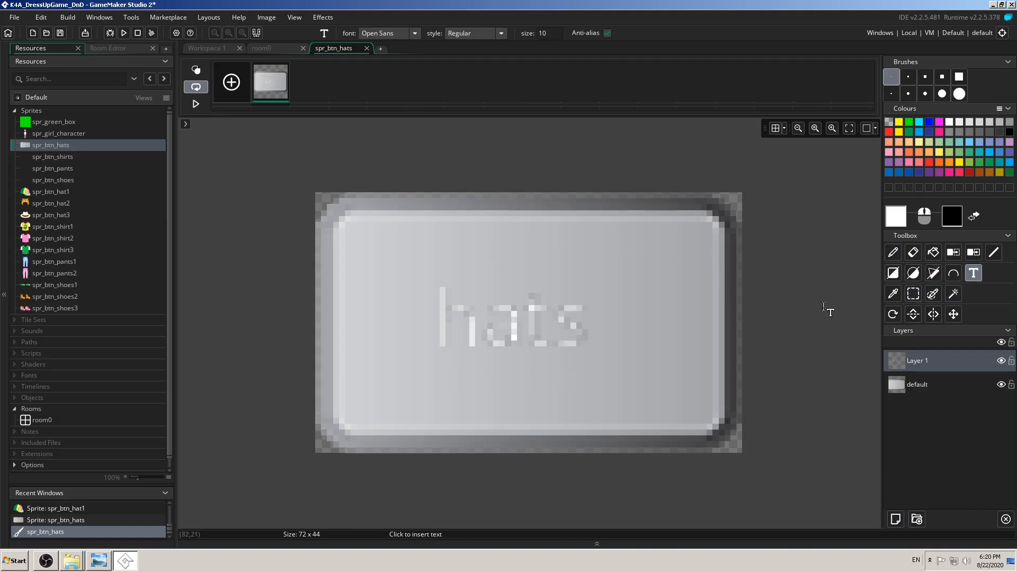
click(519, 304)
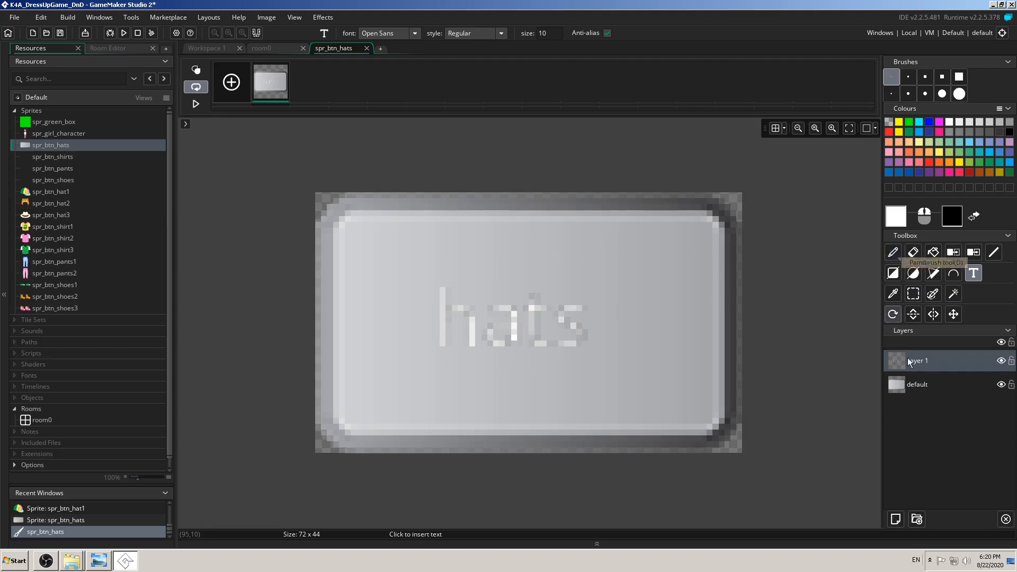
click(911, 383)
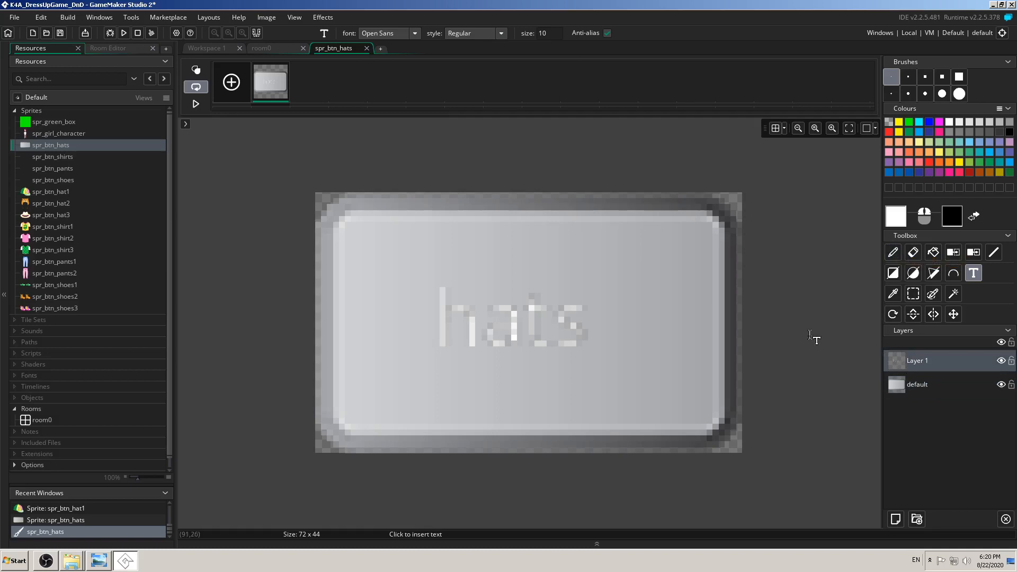
- Select the area around the white "hats" text and delete it from Layer 1
click(913, 294)
drag(633, 278, 424, 365)
key(Delete)
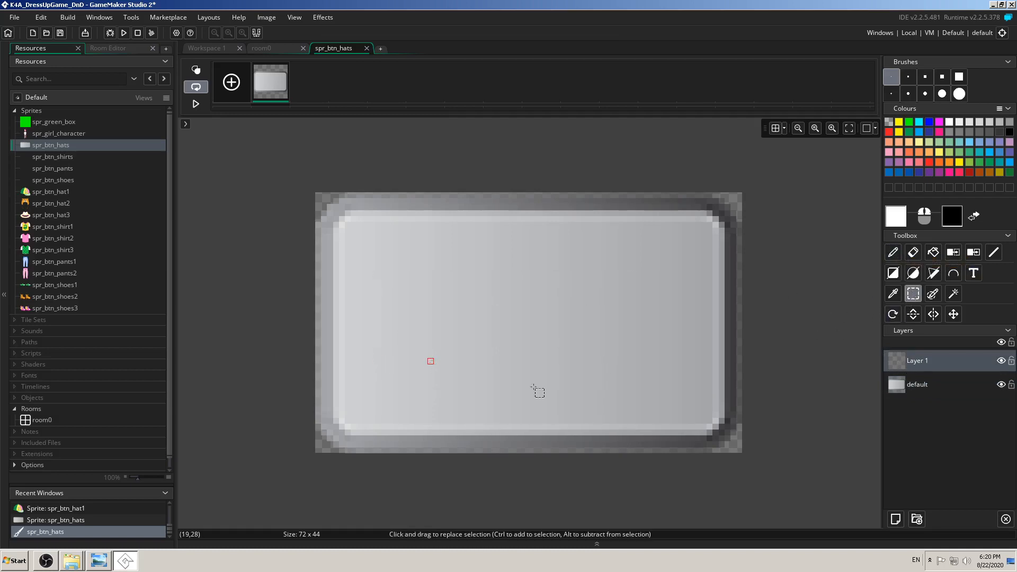
- Draw the word HATS in yellow with the Pencil on Layer 1 of the spr_btn_hats image and close its editors
click(893, 252)
click(899, 132)
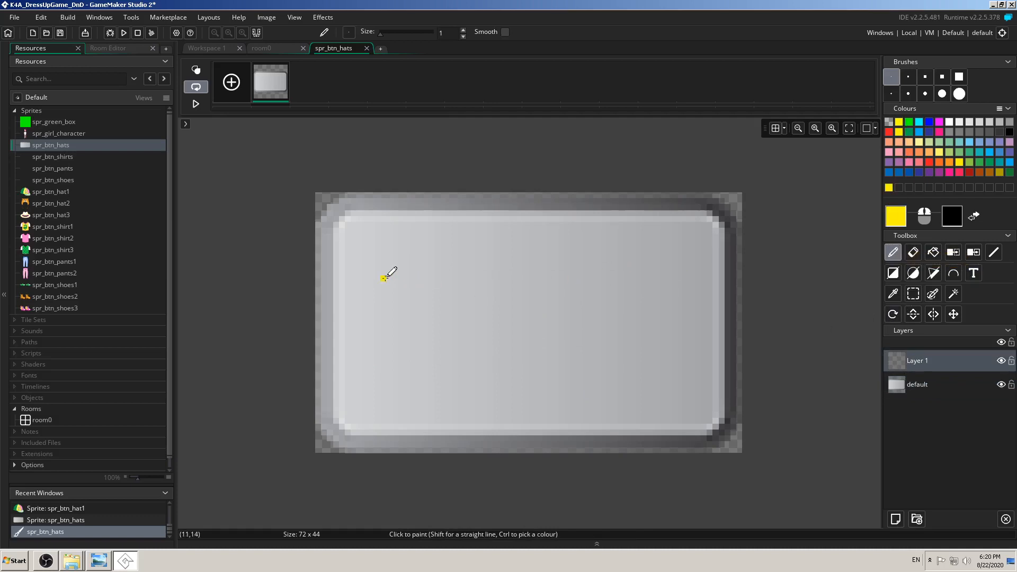
drag(377, 260, 377, 393)
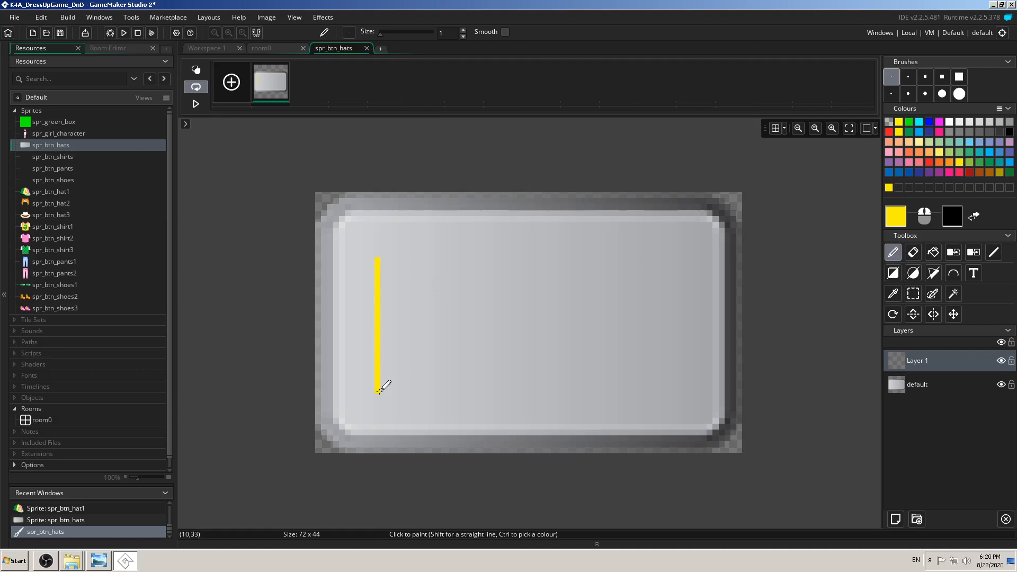
drag(378, 325, 416, 326)
mouse_move(419, 266)
mouse_down()
mouse_move(420, 391)
mouse_move(422, 381)
mouse_up()
mouse_move(424, 334)
mouse_down()
mouse_move(422, 264)
mouse_move(424, 336)
mouse_up()
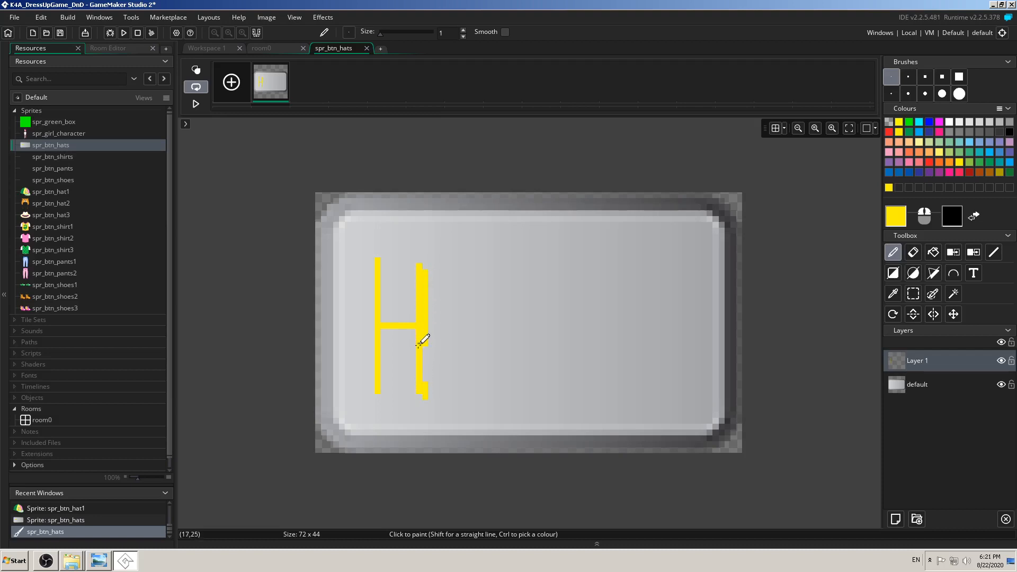
mouse_move(424, 289)
mouse_down()
mouse_move(423, 394)
mouse_move(472, 325)
mouse_move(506, 247)
mouse_move(563, 380)
mouse_up()
mouse_move(473, 332)
mouse_down()
mouse_move(536, 325)
mouse_move(477, 325)
mouse_move(530, 327)
mouse_move(480, 317)
mouse_move(531, 318)
mouse_move(501, 317)
mouse_up()
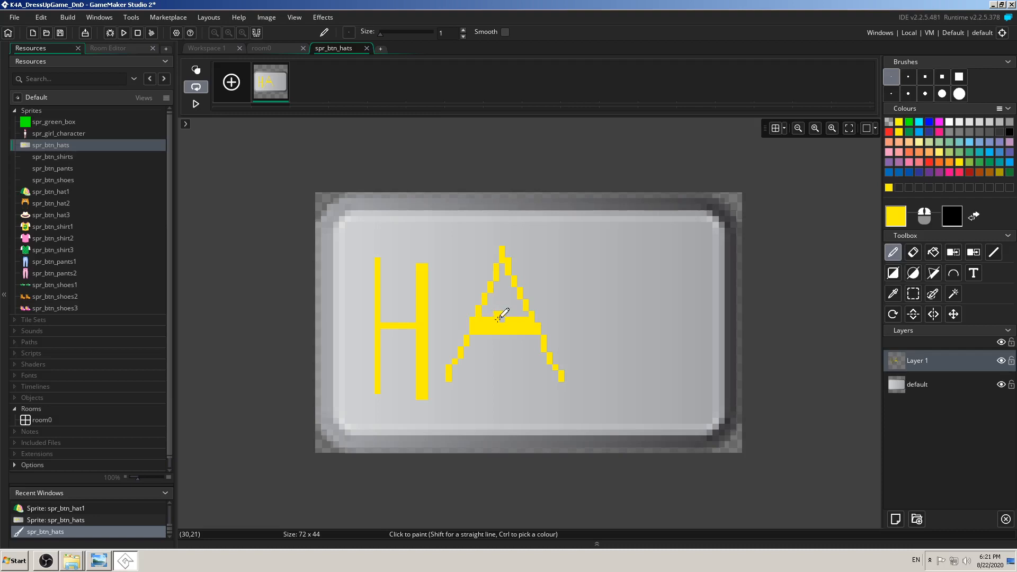
mouse_move(537, 254)
mouse_down()
mouse_move(650, 247)
mouse_move(541, 254)
mouse_move(583, 258)
mouse_move(563, 257)
mouse_move(586, 272)
mouse_move(593, 363)
mouse_move(595, 268)
mouse_move(594, 372)
mouse_up()
mouse_move(690, 266)
mouse_down()
mouse_move(631, 282)
mouse_move(664, 302)
mouse_move(685, 387)
mouse_move(628, 372)
mouse_move(631, 357)
mouse_move(678, 374)
mouse_move(652, 382)
mouse_move(693, 363)
mouse_move(688, 330)
mouse_move(702, 366)
mouse_move(672, 309)
mouse_move(647, 306)
mouse_move(689, 320)
mouse_move(637, 300)
mouse_move(663, 277)
mouse_move(704, 268)
mouse_move(635, 290)
mouse_move(695, 265)
mouse_move(696, 337)
mouse_up()
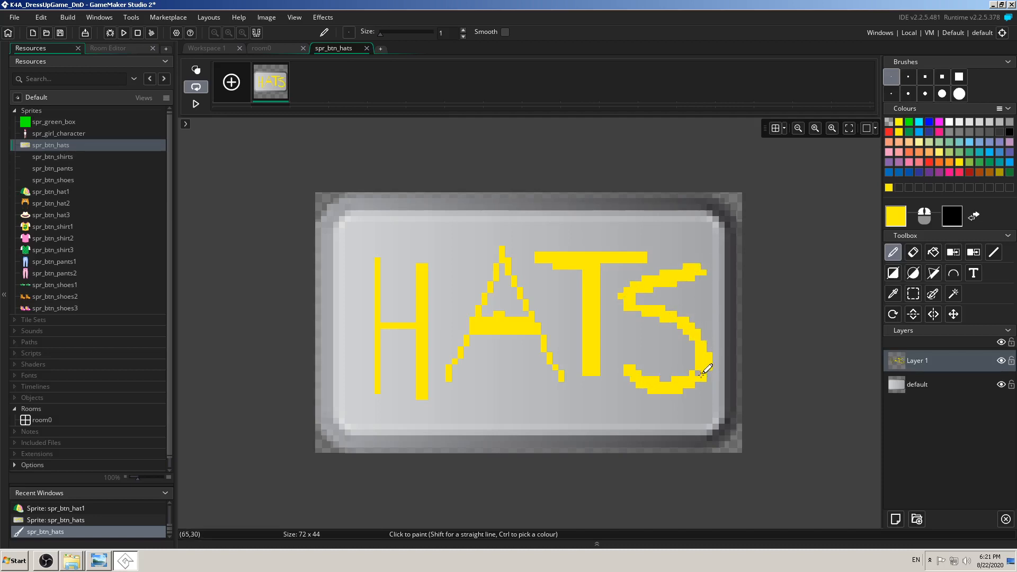
click(366, 48)
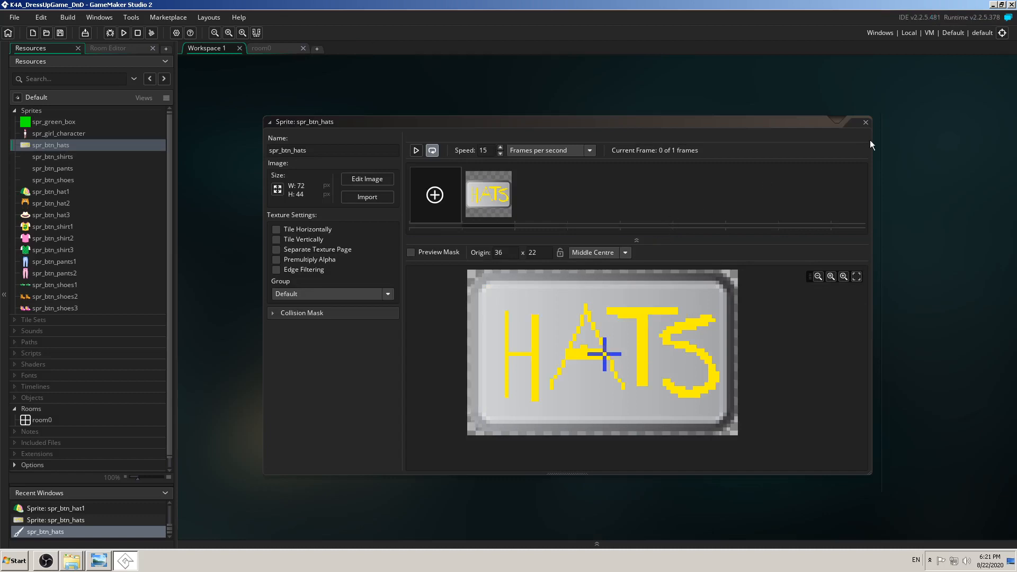
click(866, 122)
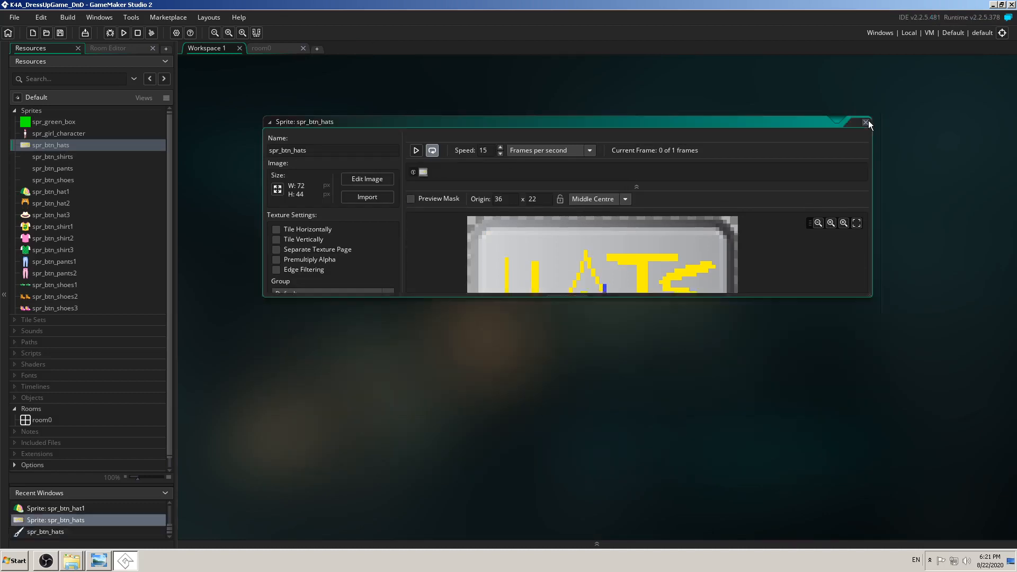
- Import Button3_small.png into spr_btn_shirts and set its origin to Middle Centre
click(58, 157)
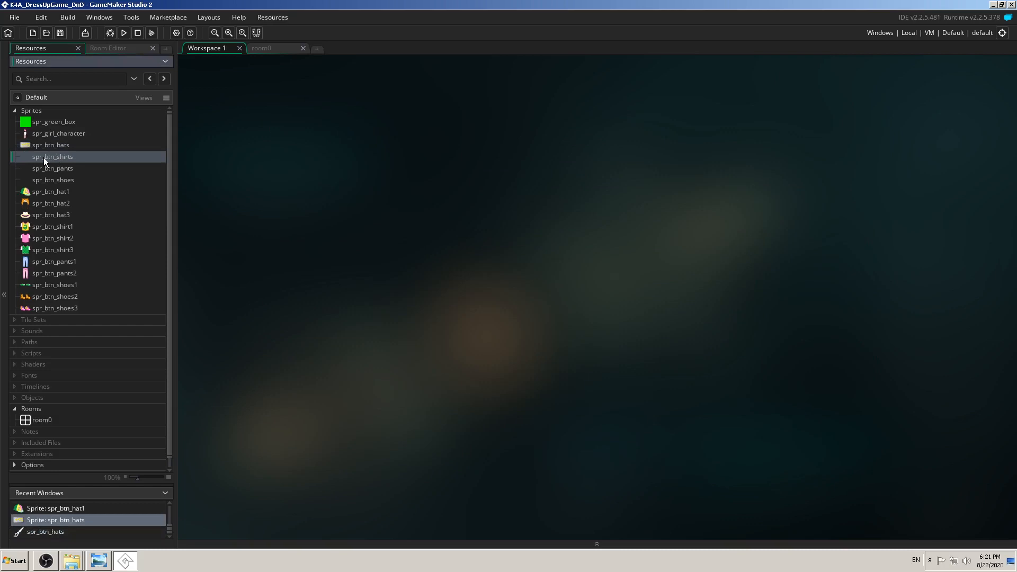
double_click(43, 157)
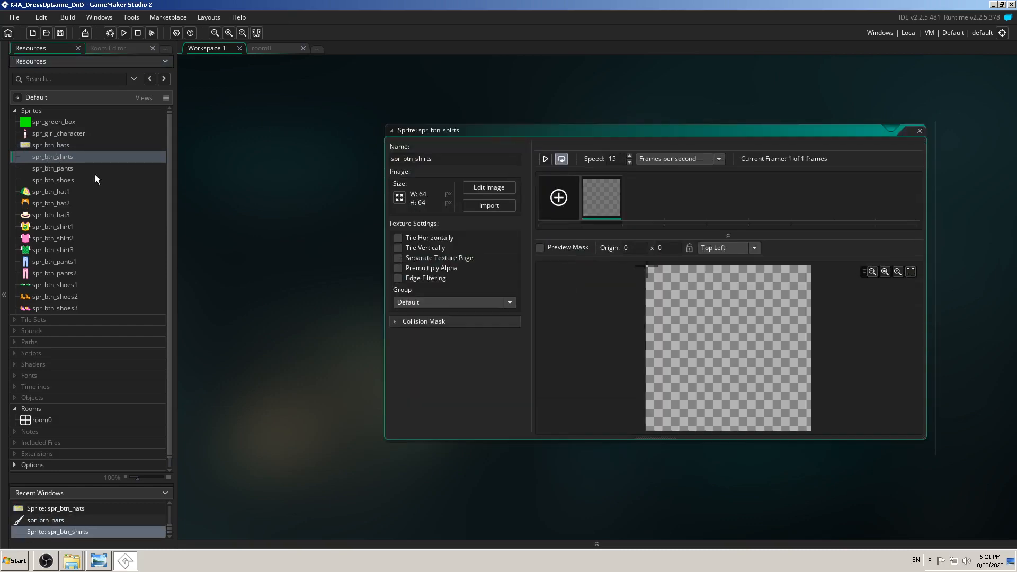
click(495, 204)
click(386, 242)
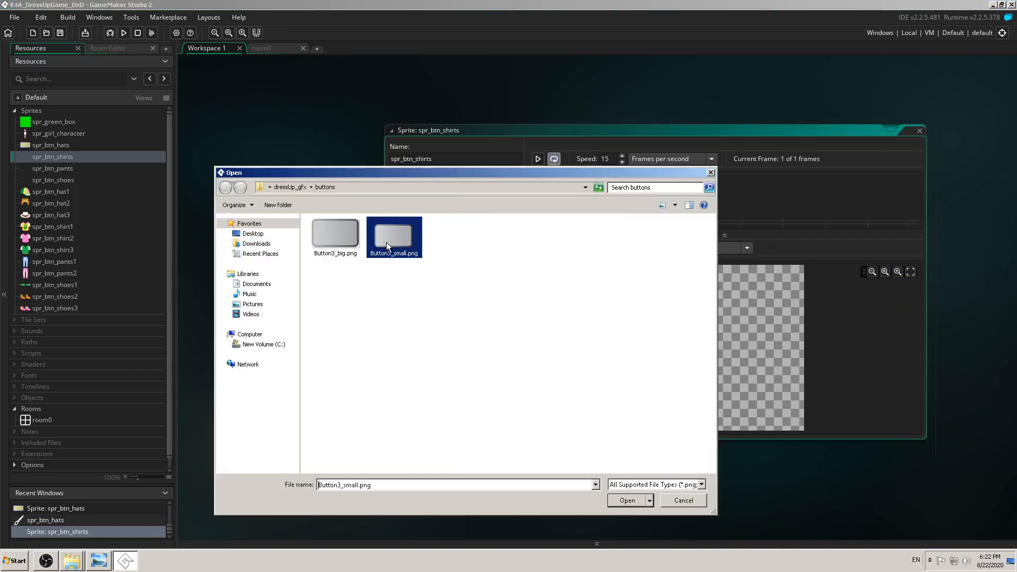
click(625, 501)
click(551, 297)
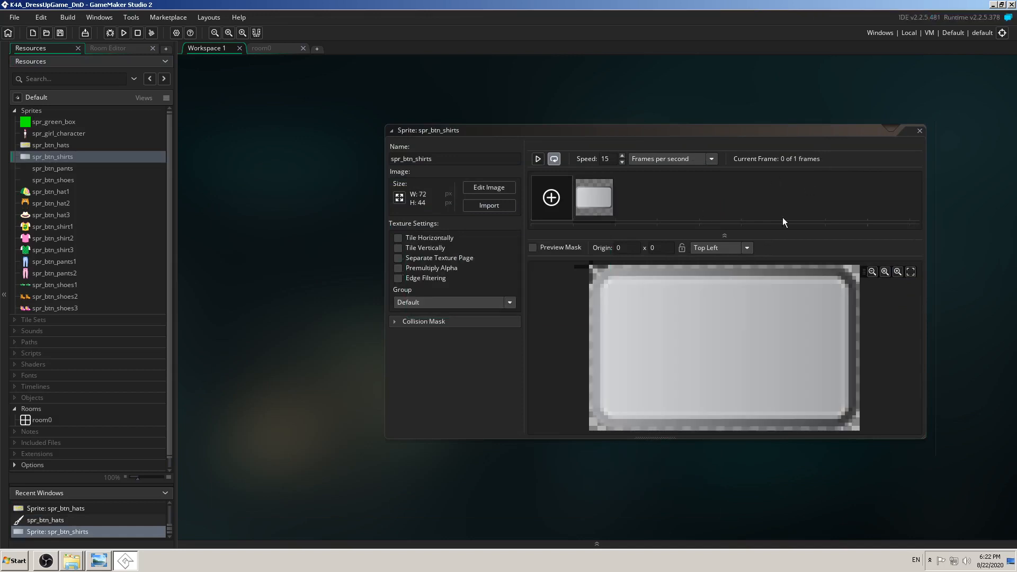
click(719, 248)
click(733, 305)
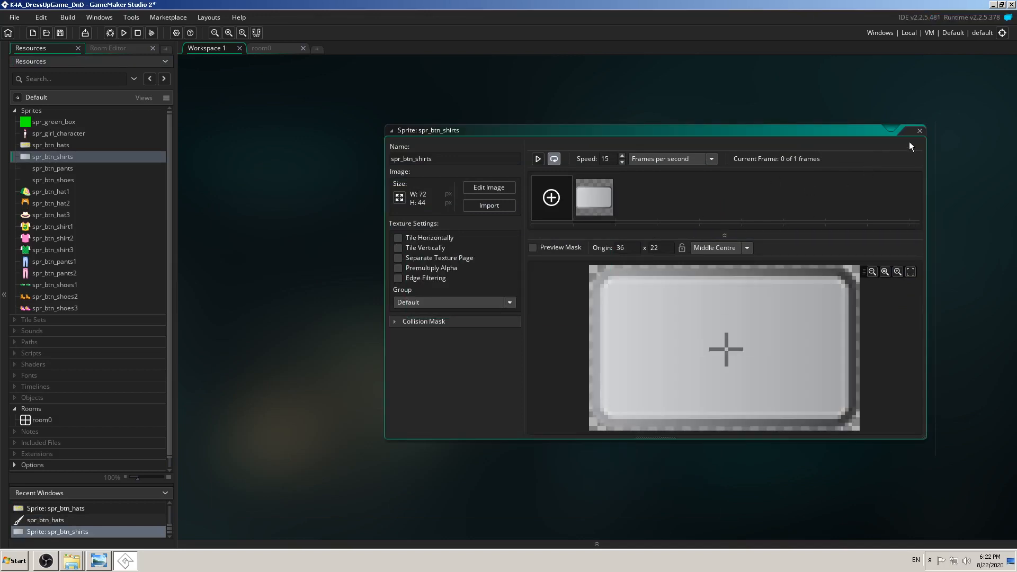
click(920, 131)
- Import Button3_small.png into spr_btn_pants and set its origin to Middle Centre
click(51, 167)
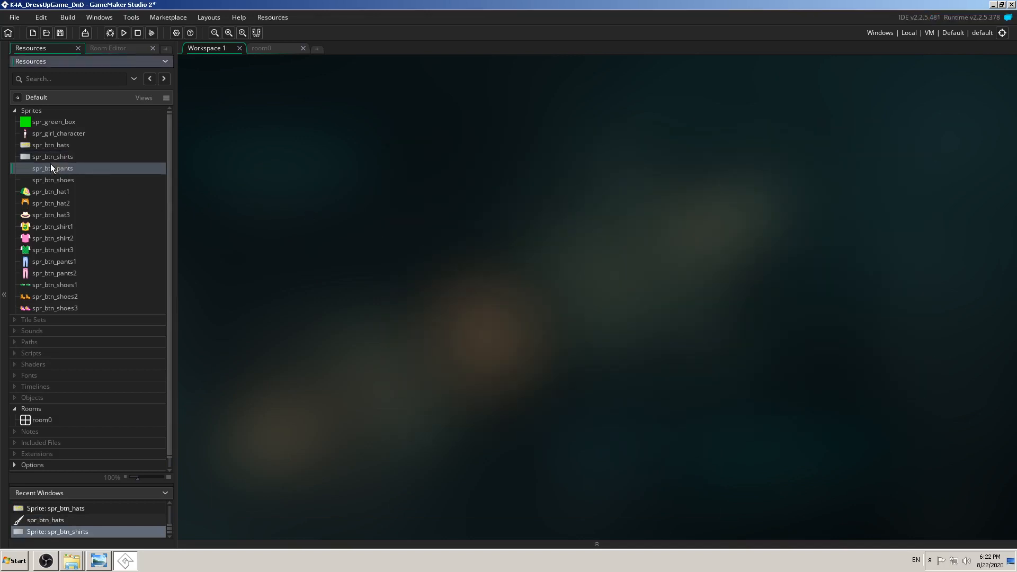
double_click(51, 167)
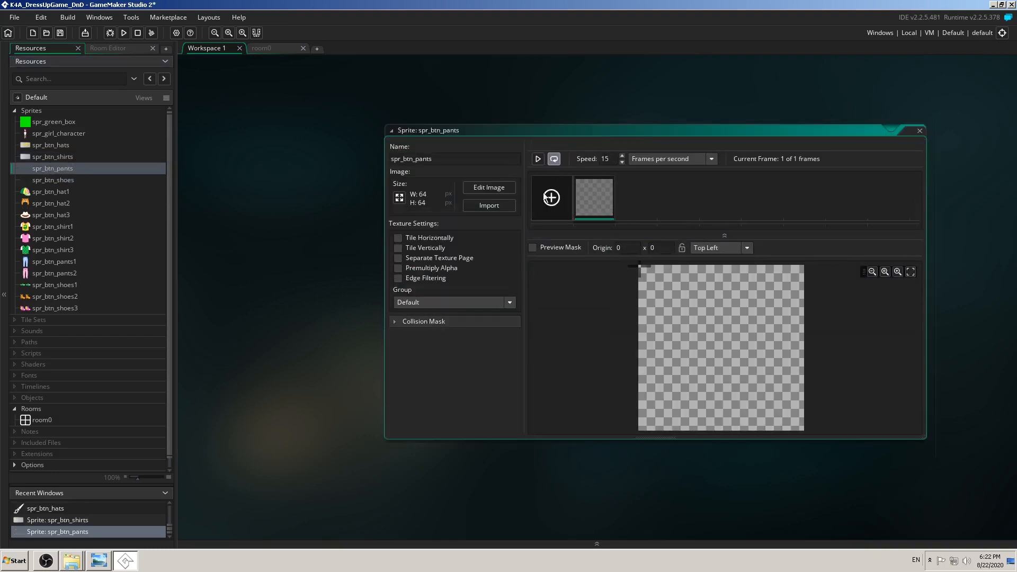
click(479, 205)
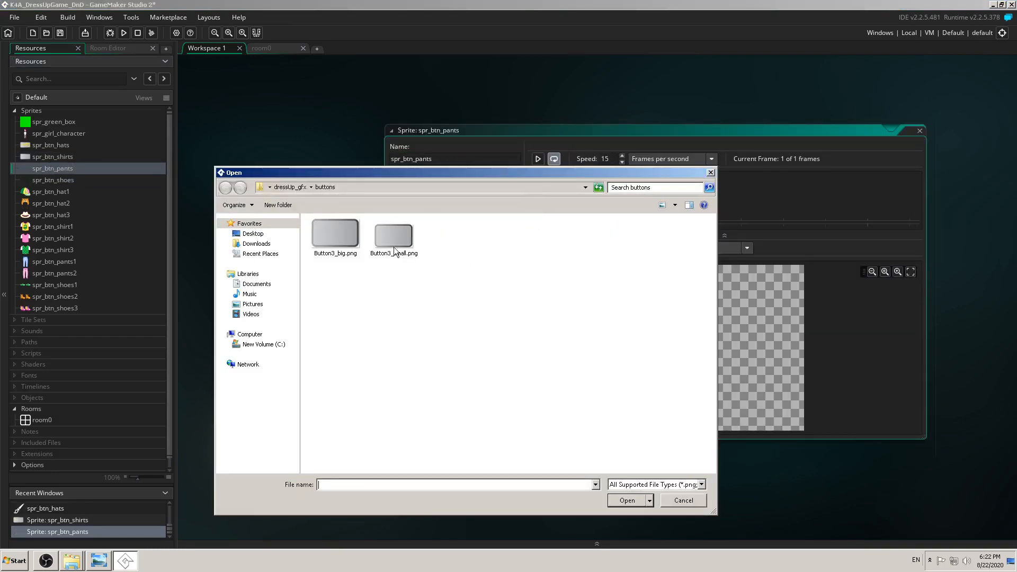
click(395, 238)
click(626, 500)
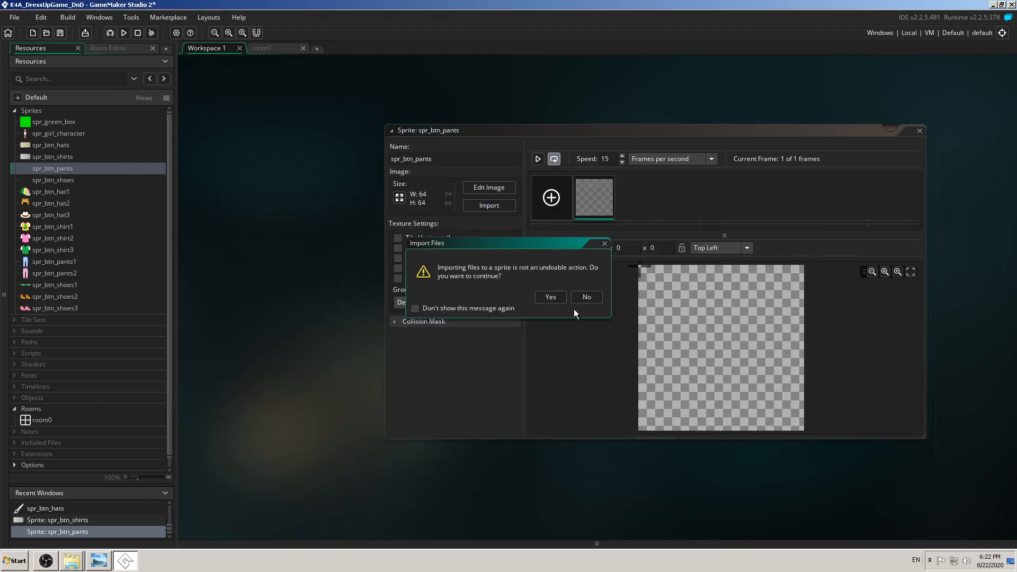
click(551, 297)
click(737, 248)
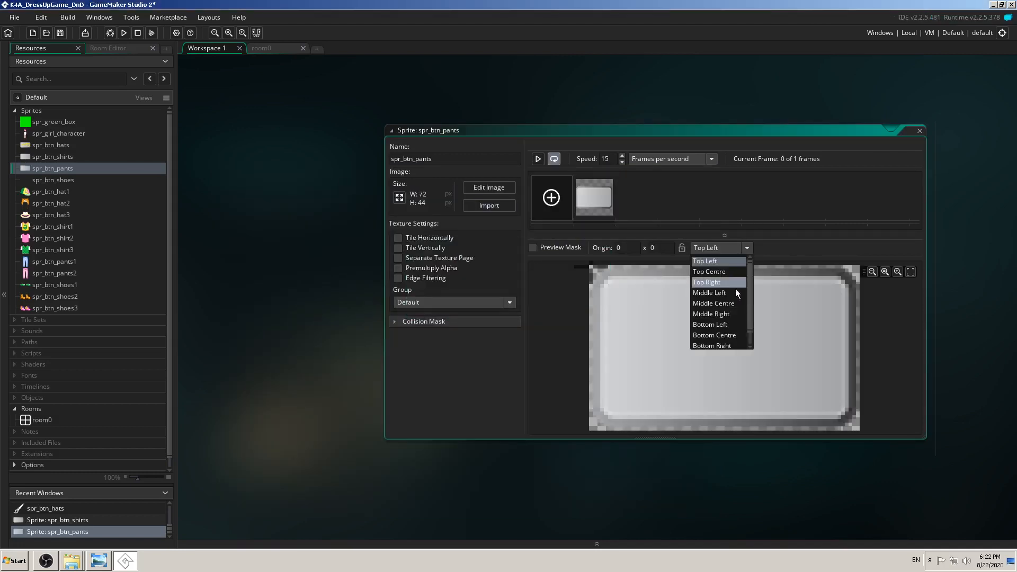
click(727, 312)
click(919, 130)
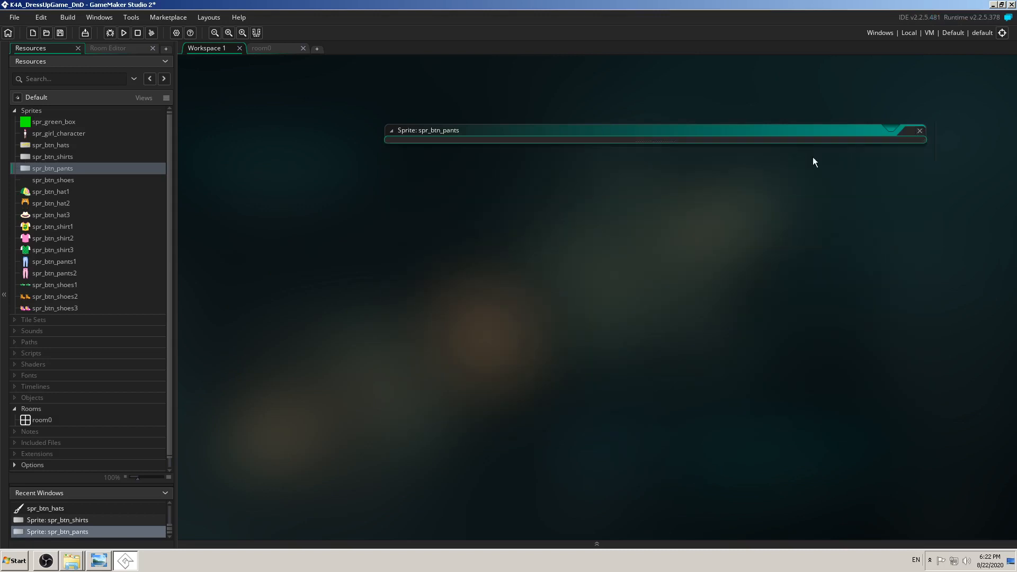
- Import Button3_small.png into spr_btn_shoes and set its origin to Middle Centre
double_click(70, 180)
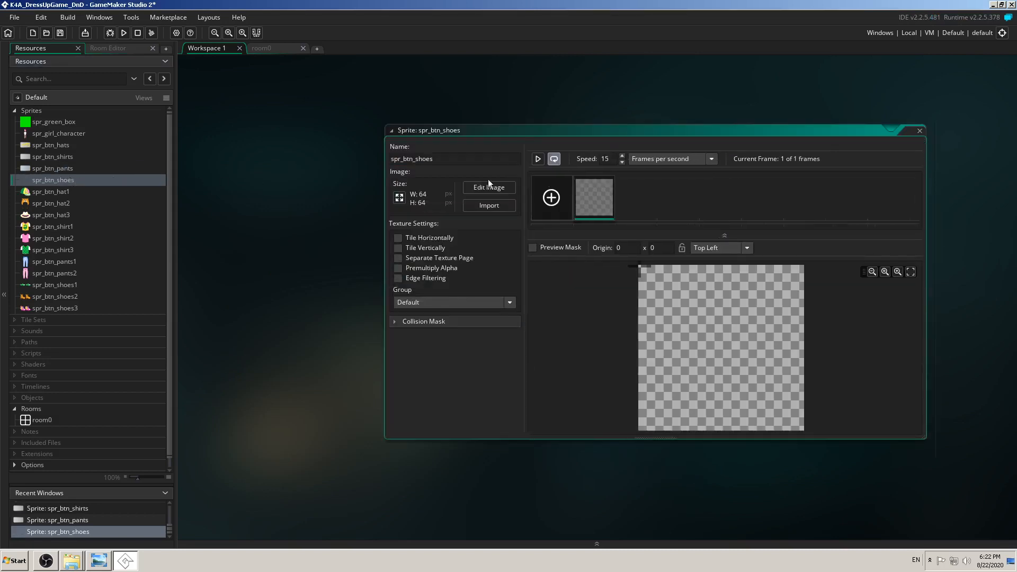
click(497, 207)
click(414, 241)
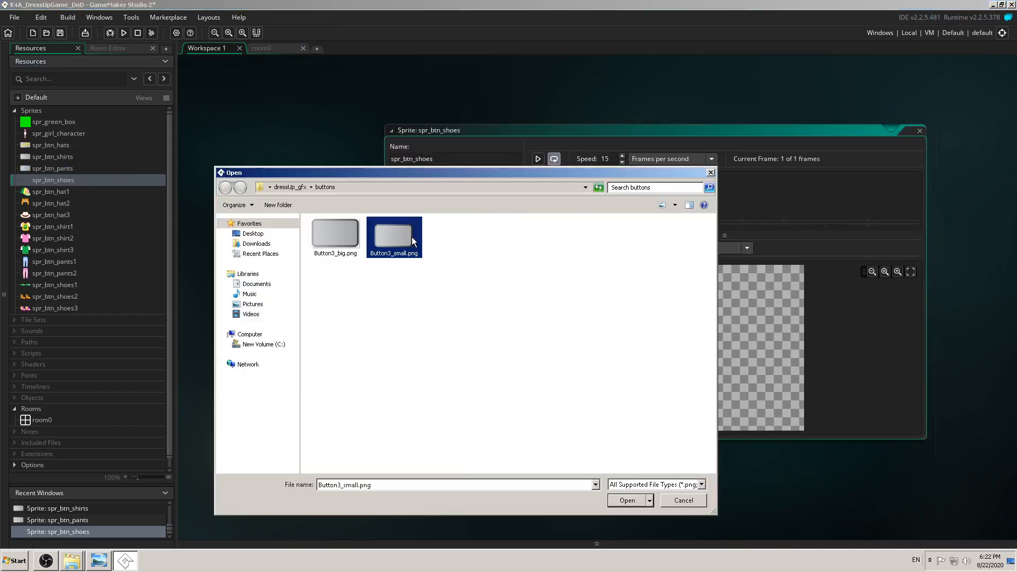
click(627, 500)
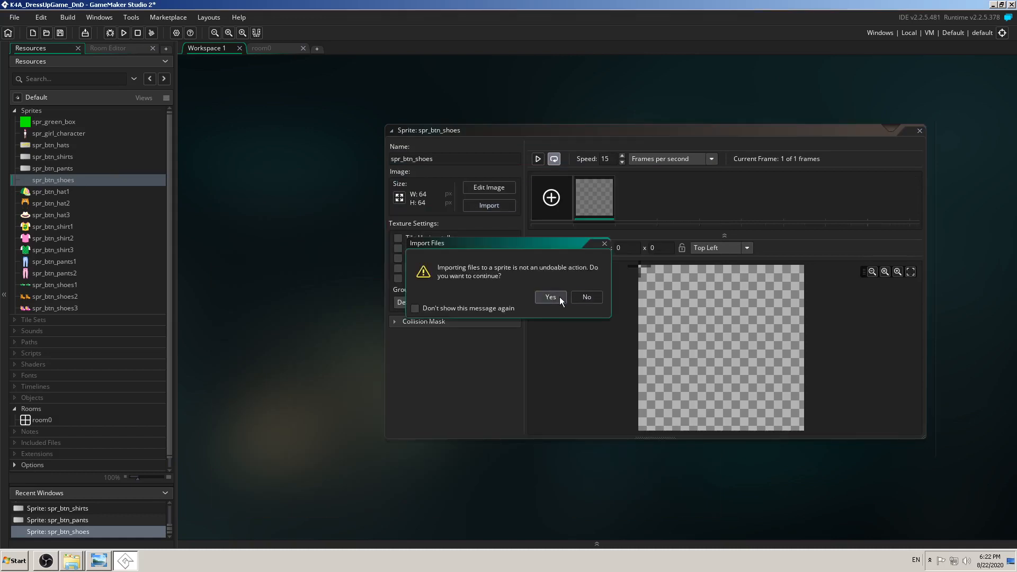
click(559, 297)
click(720, 247)
click(719, 306)
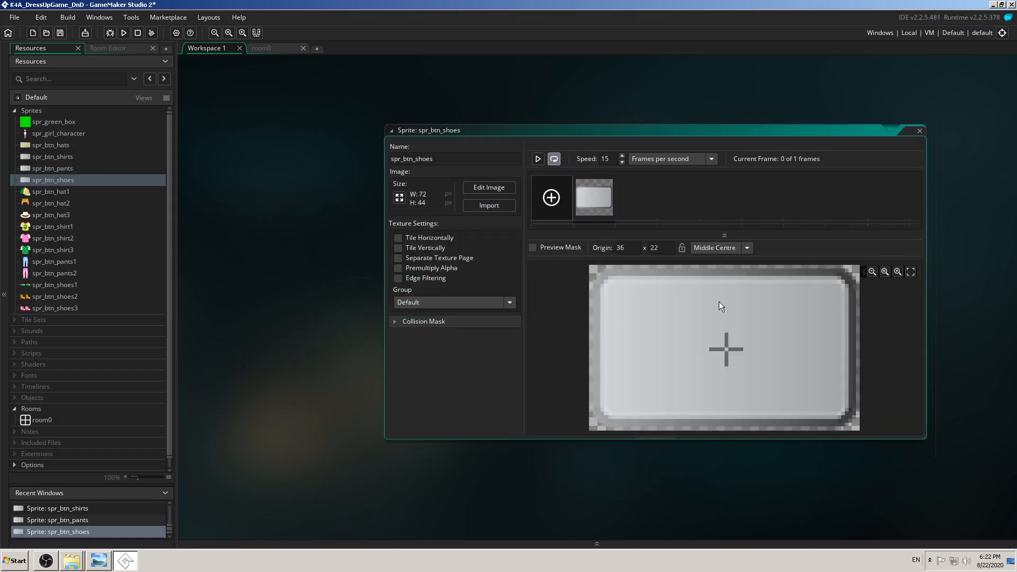
click(919, 131)
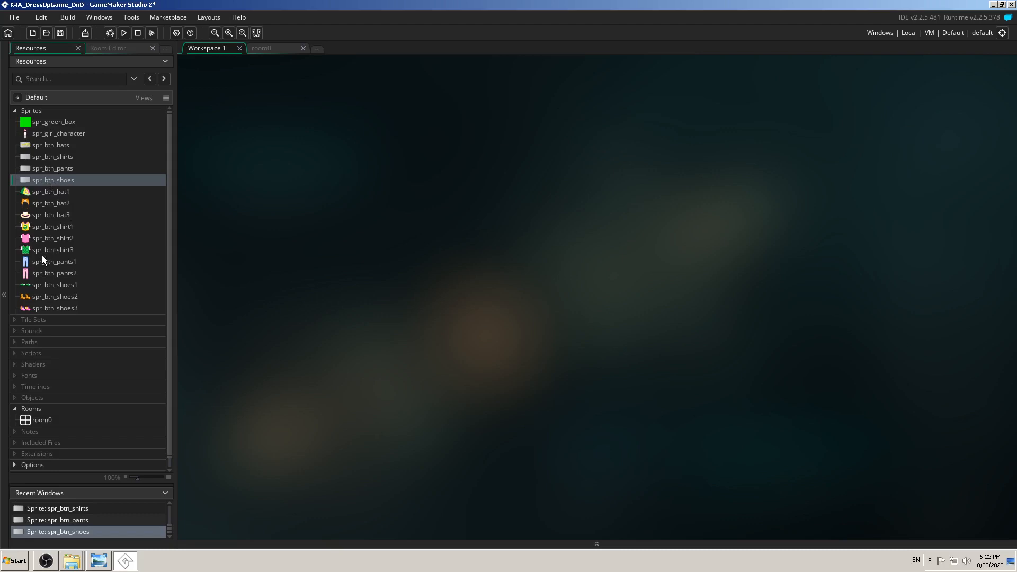
- Create a new sprite and name it spr_background
click(36, 112)
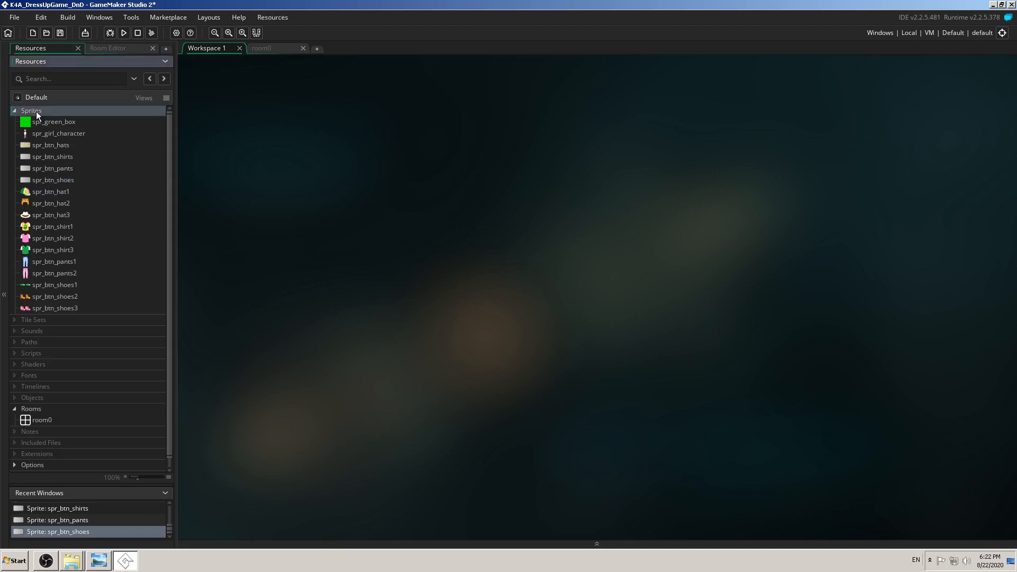
right_click(37, 114)
click(62, 116)
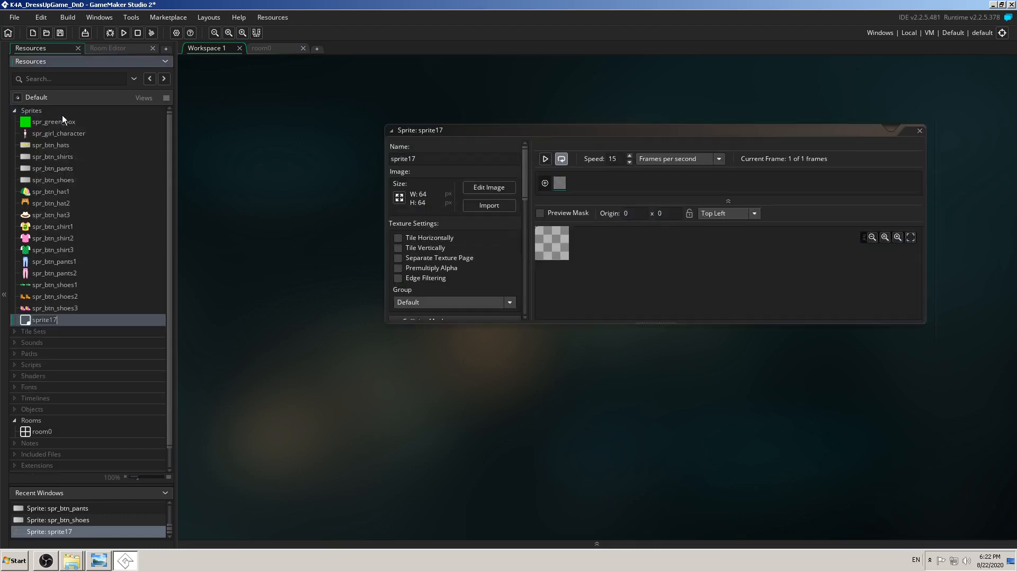
double_click(392, 159)
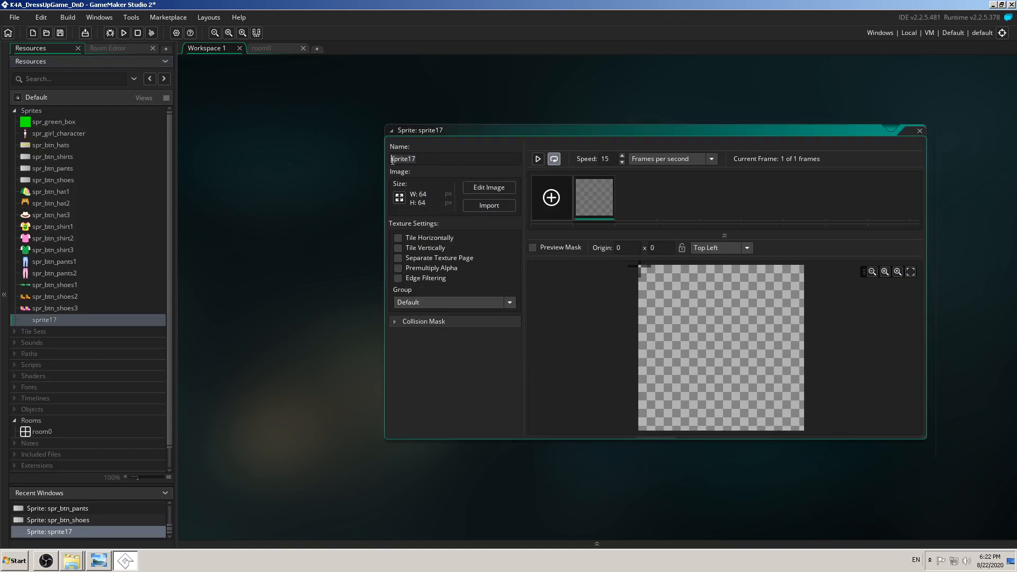
text(spr_background)
- Import Light_small.png from the dressUp_gfx folder into spr_background and set its origin to Middle Centre
click(479, 205)
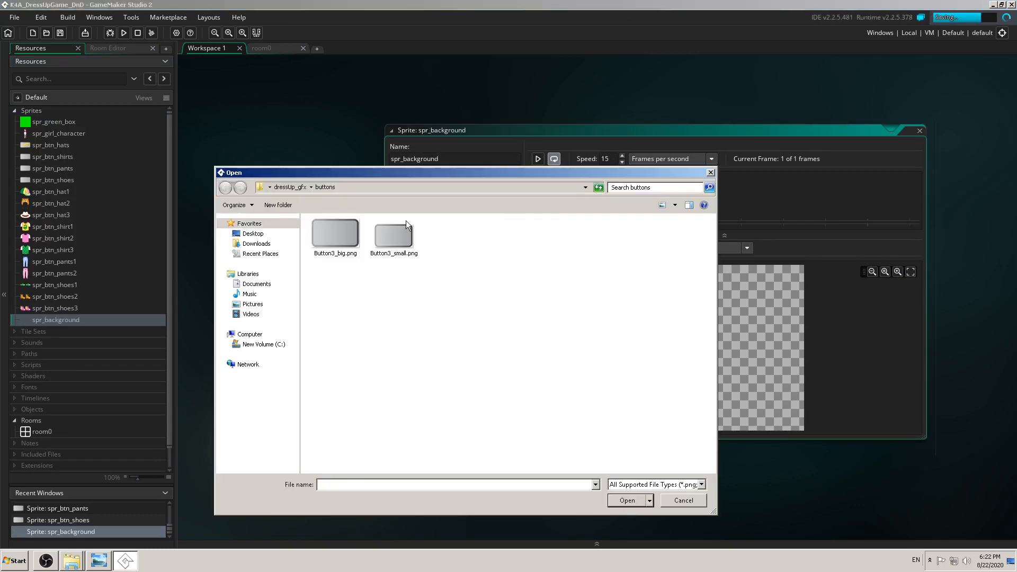
click(281, 186)
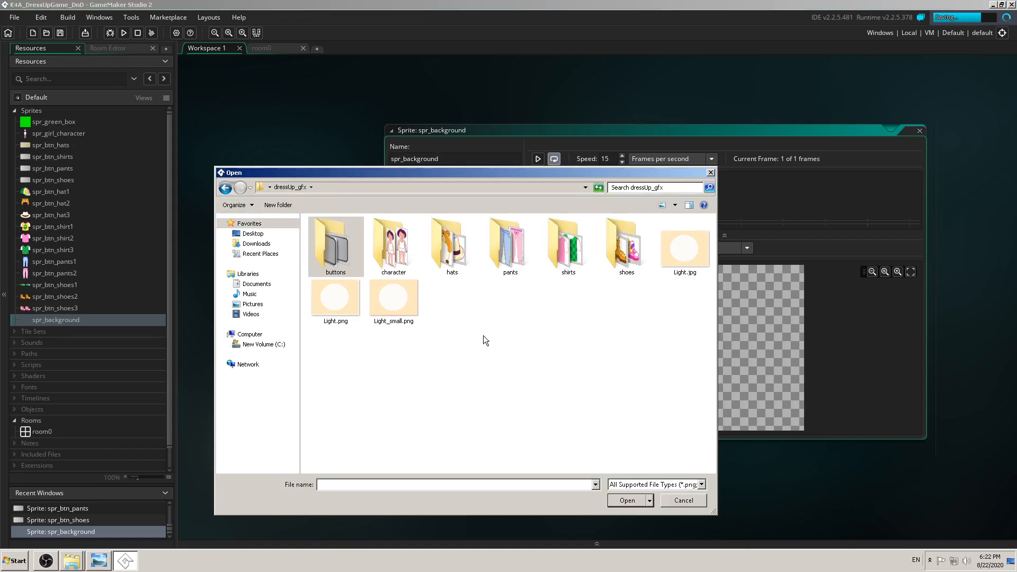
click(407, 310)
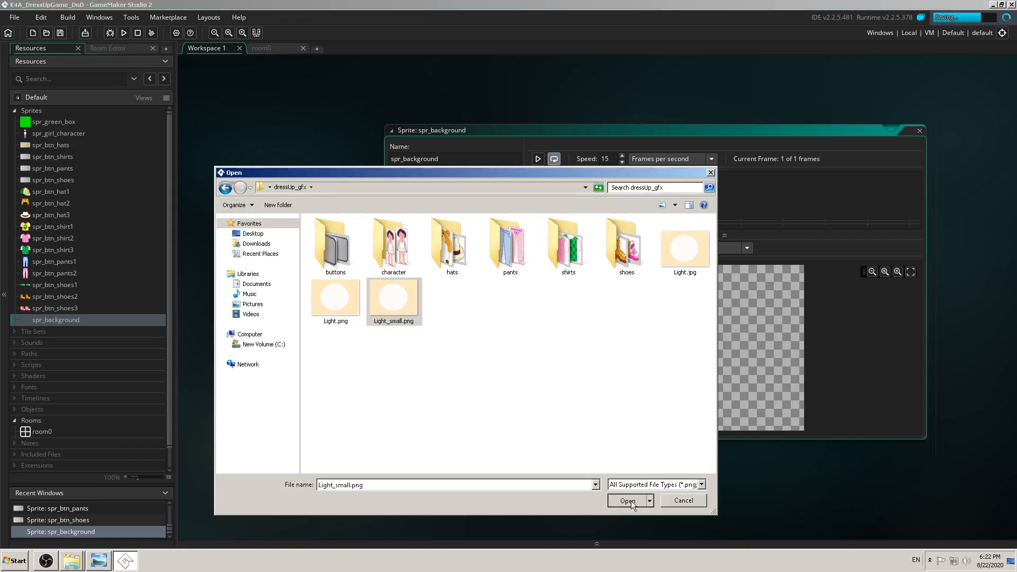
click(633, 500)
click(547, 297)
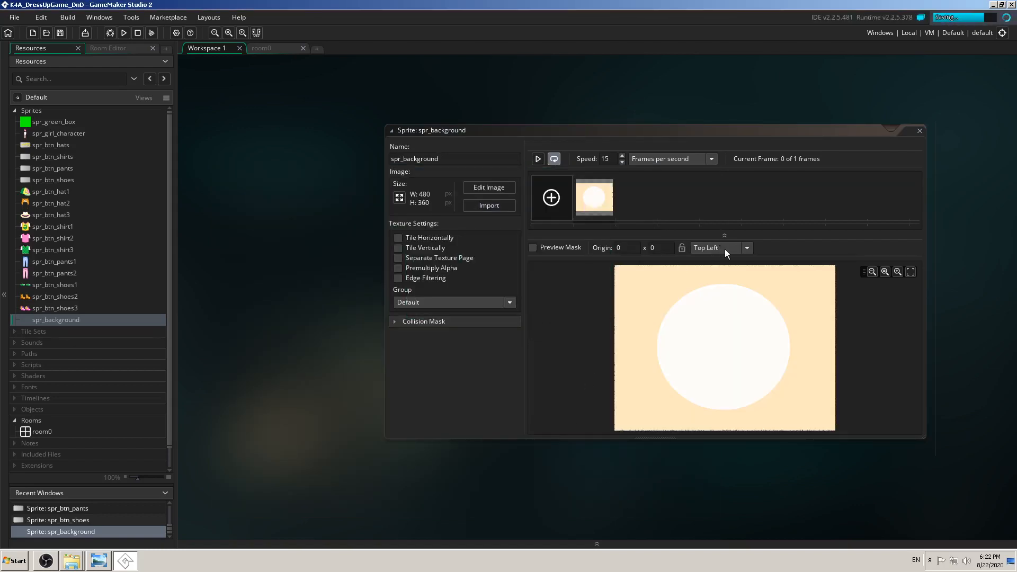
click(726, 247)
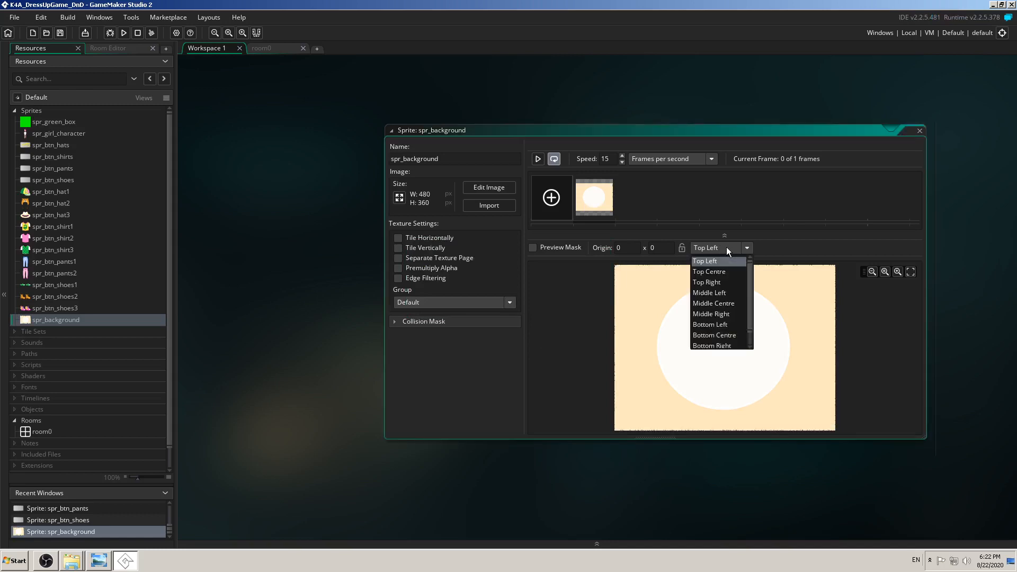
click(720, 305)
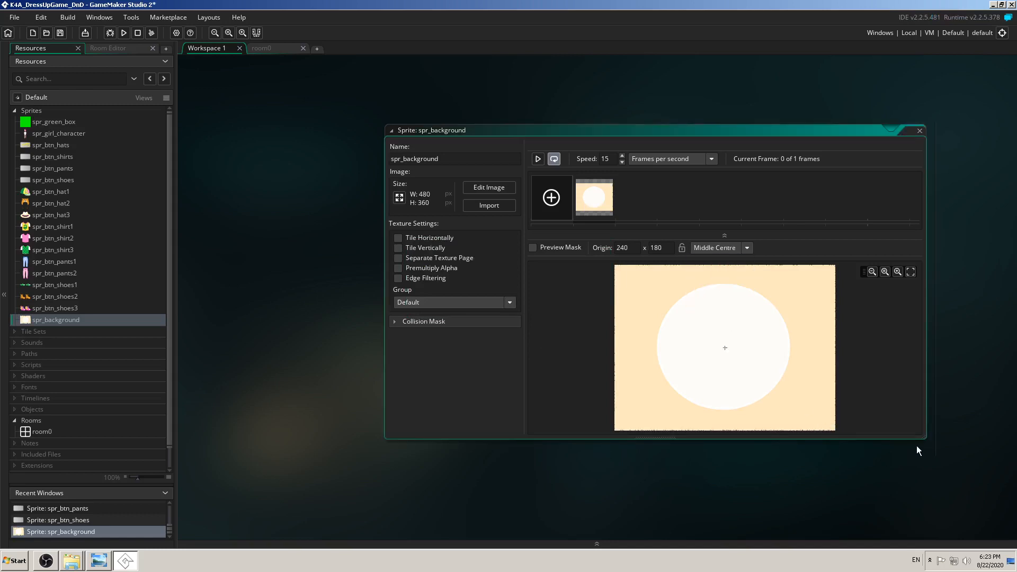
drag(925, 438, 959, 511)
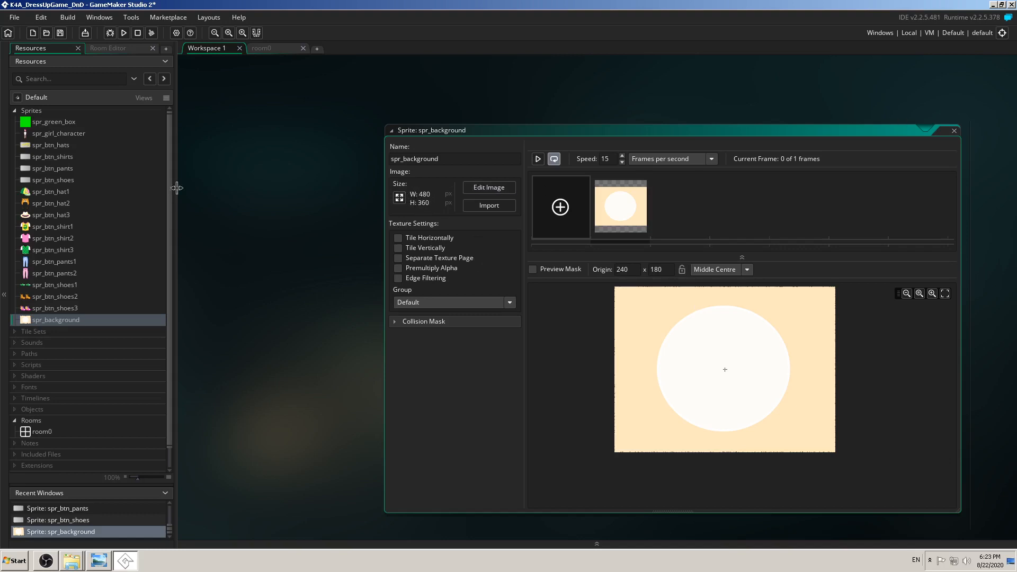
- Set room0's size to a width of 480 and a height of 360 in its room settings
click(271, 50)
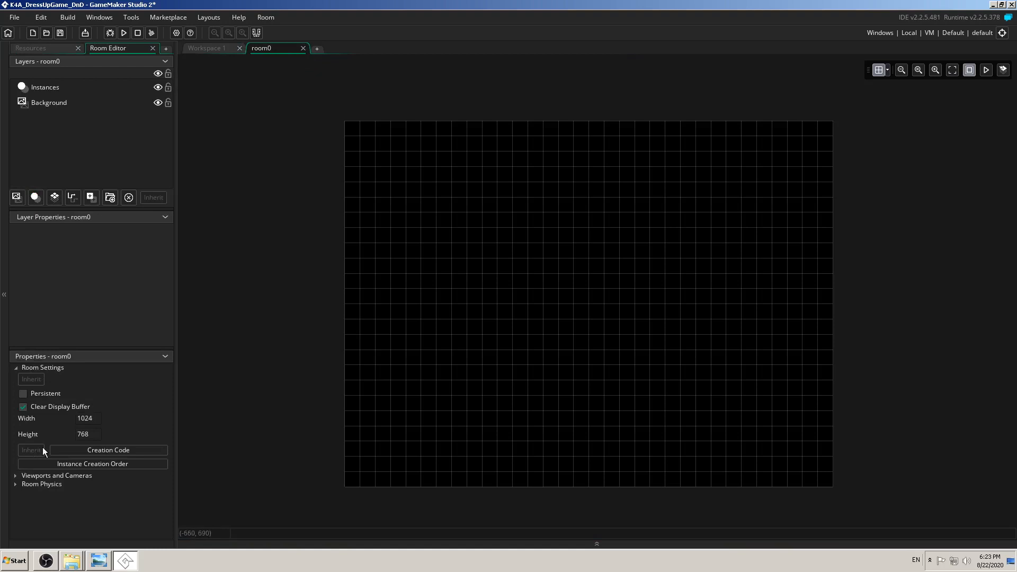
drag(93, 417, 73, 423)
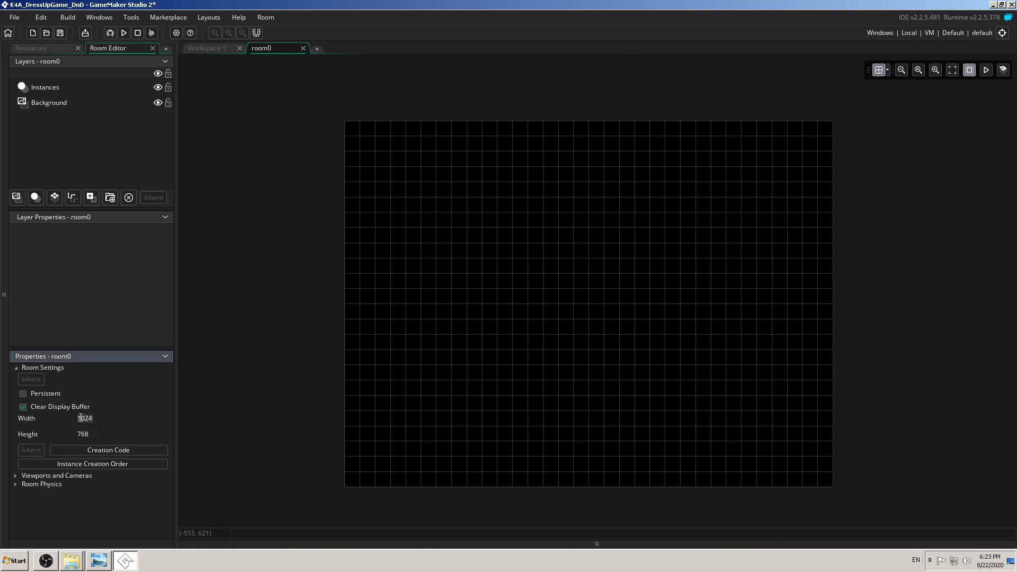
text(480)
key(Tab)
text(3)
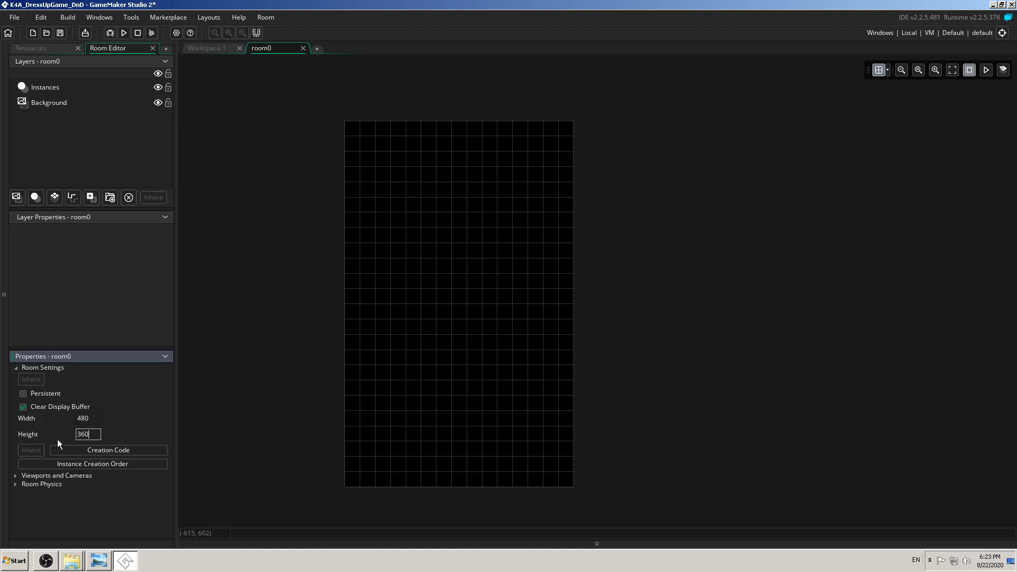
text(60)
click(78, 324)
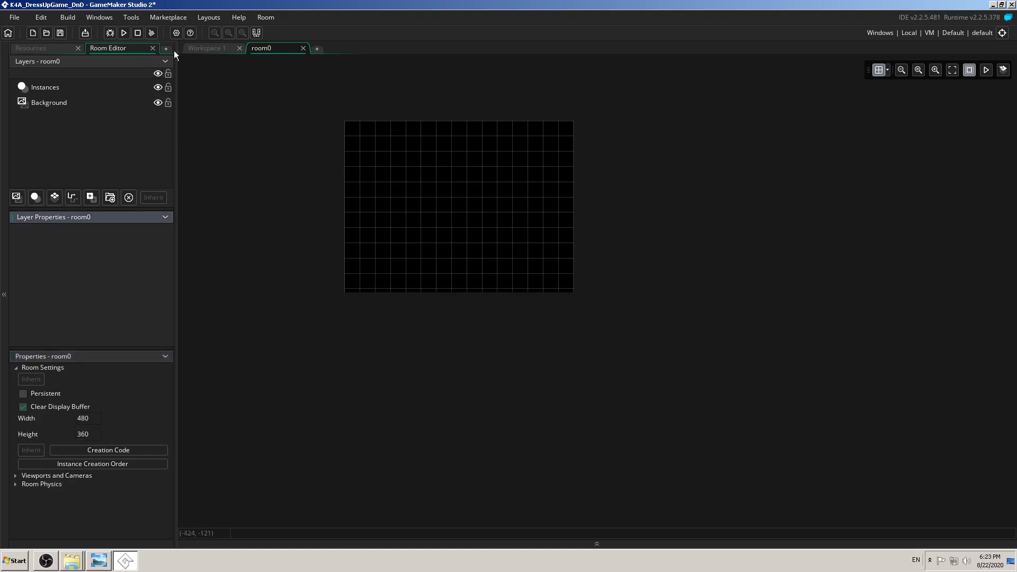
- Move the spr_background sprite editor closer to the resource list and hide the grid in room0
click(221, 48)
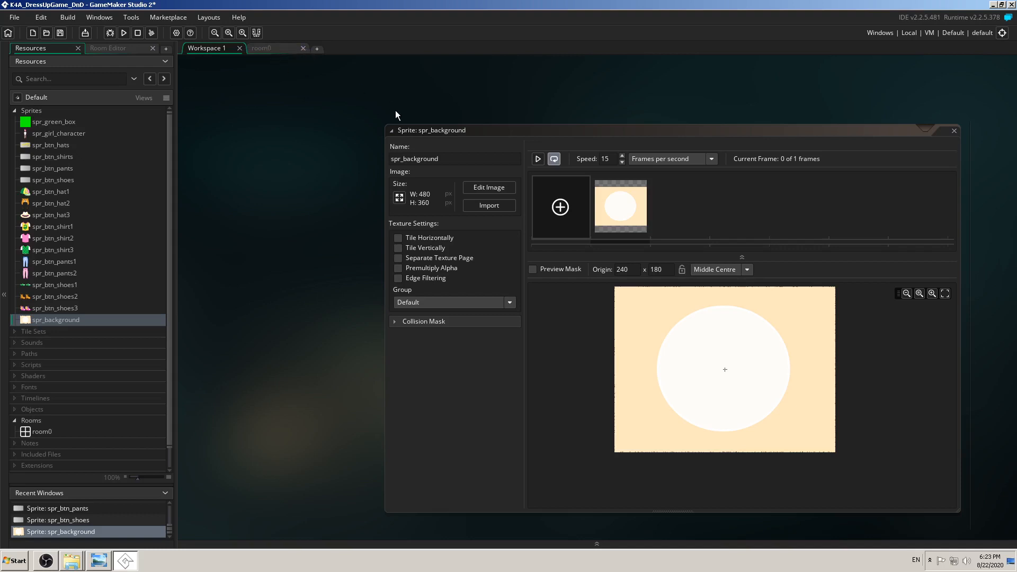
drag(429, 132, 275, 97)
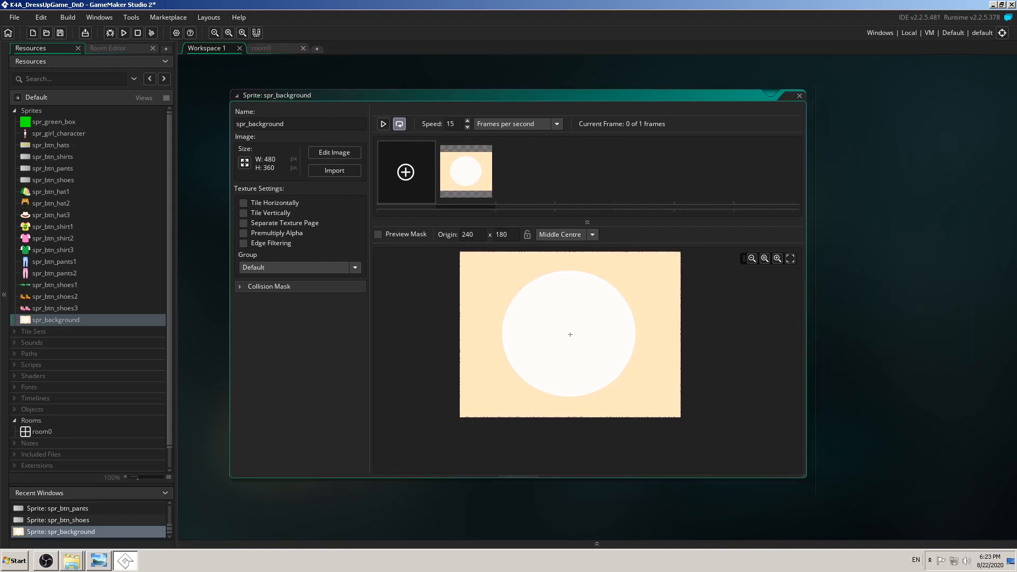
click(279, 50)
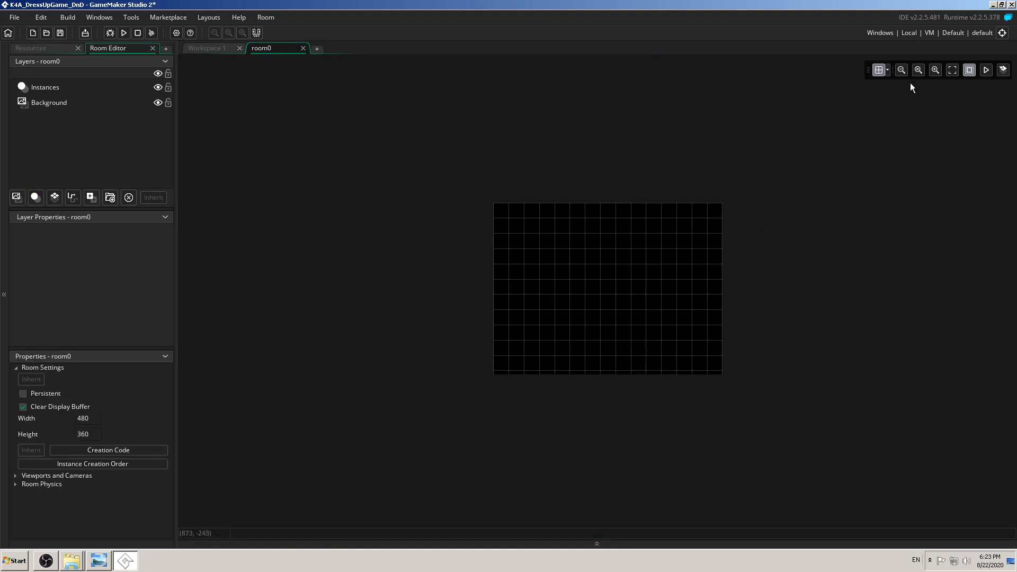
click(933, 70)
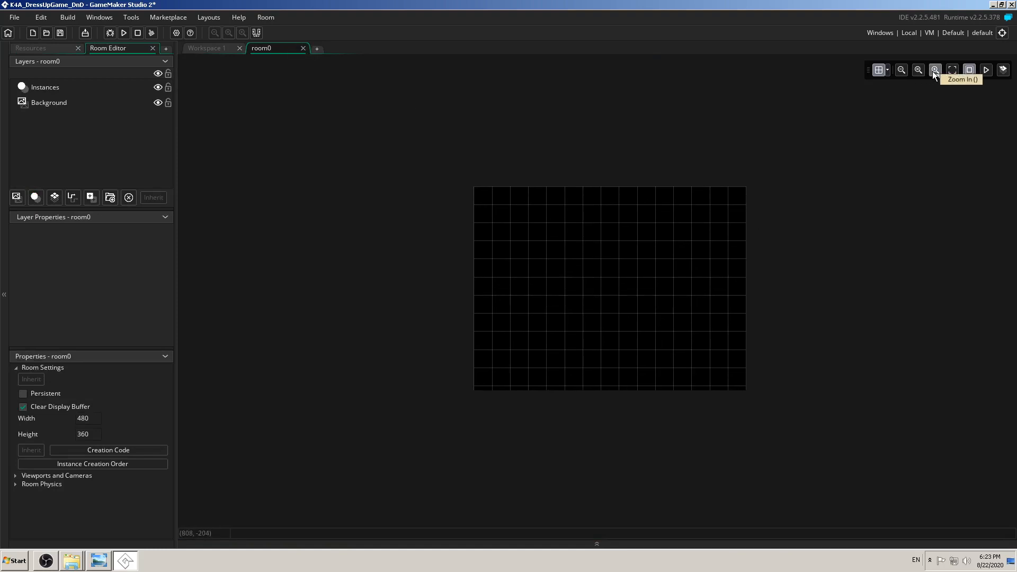
click(879, 71)
click(20, 47)
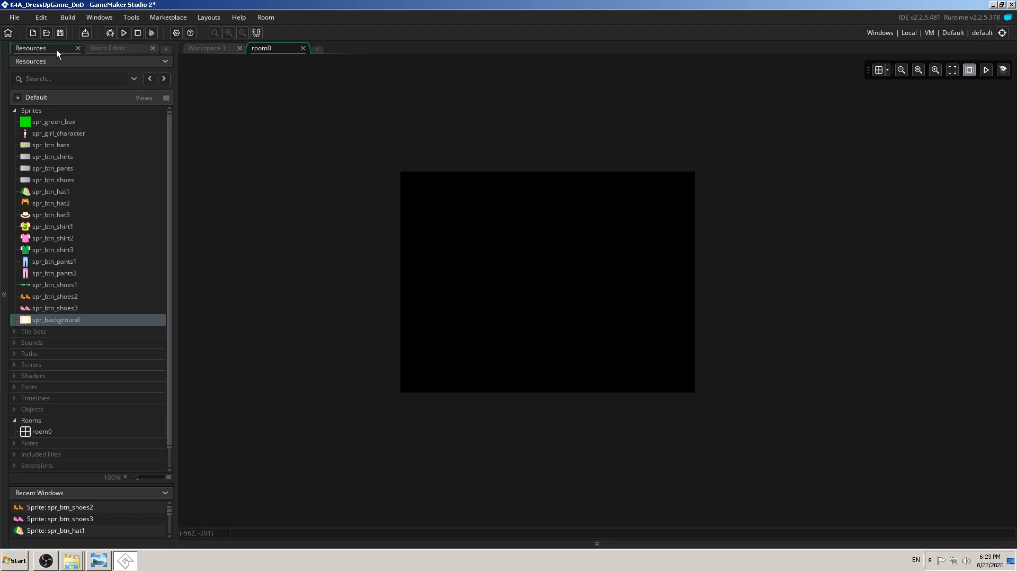
click(196, 50)
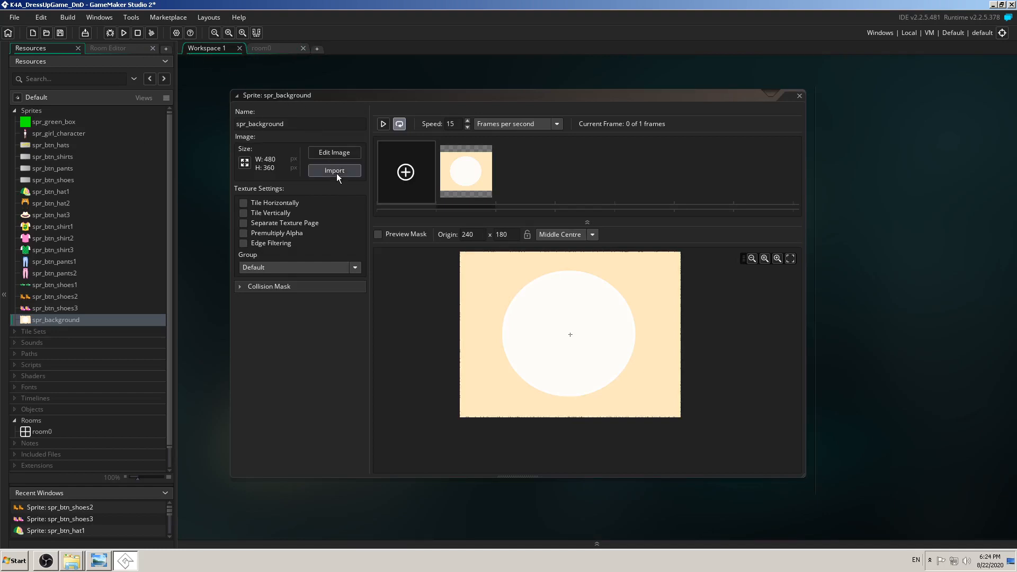
click(28, 112)
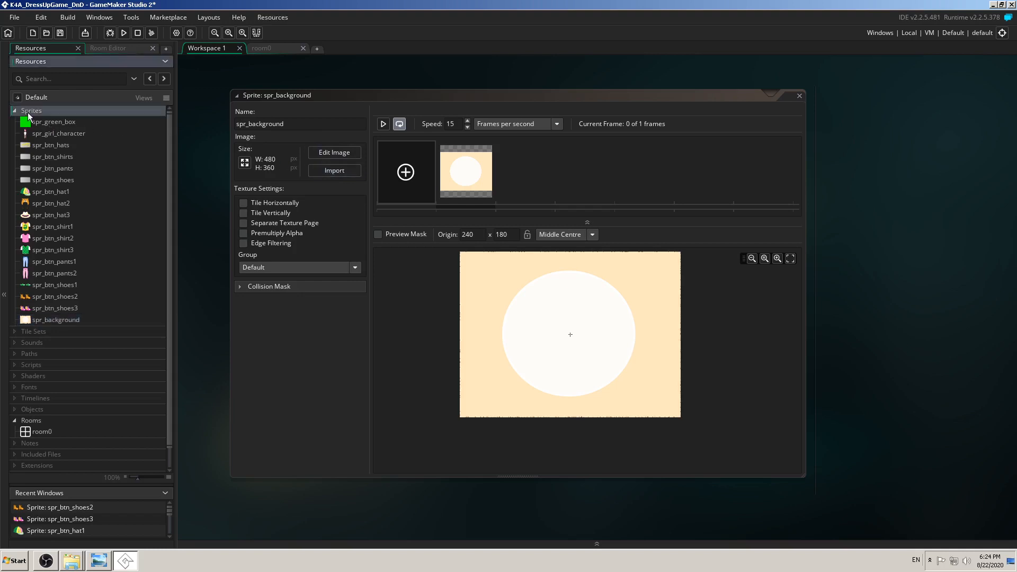
right_click(29, 114)
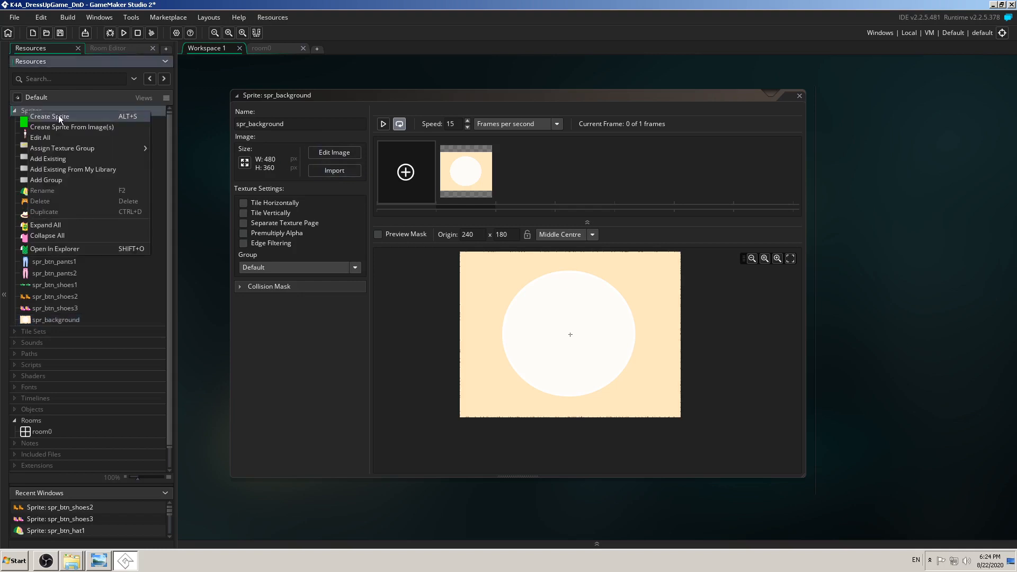
click(338, 83)
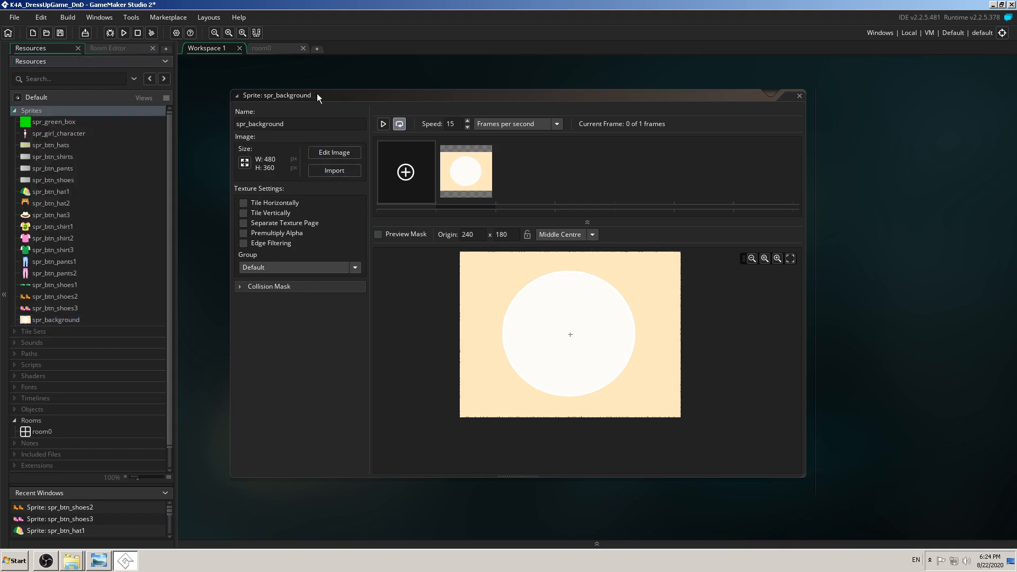
click(327, 170)
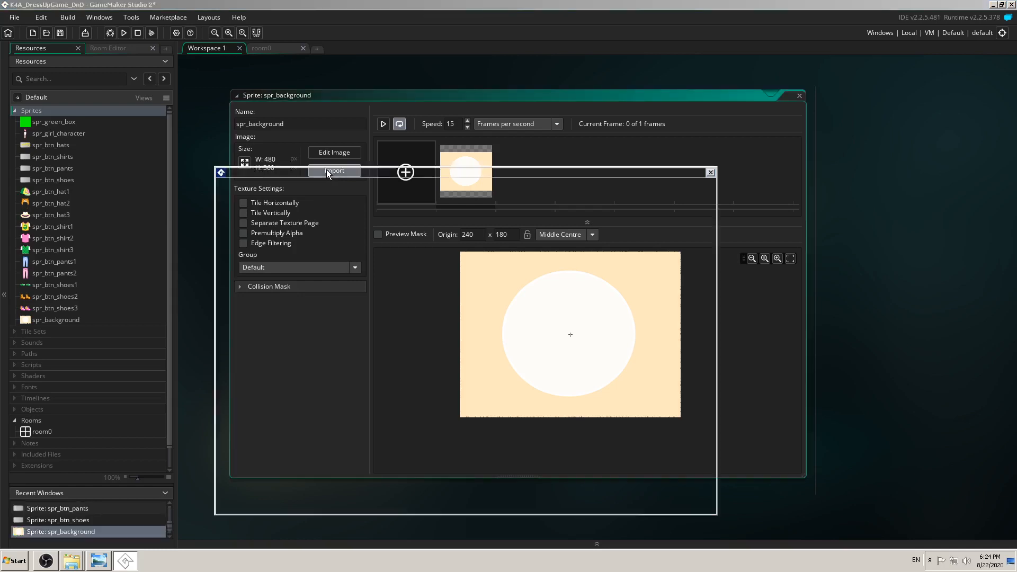
drag(545, 175, 778, 182)
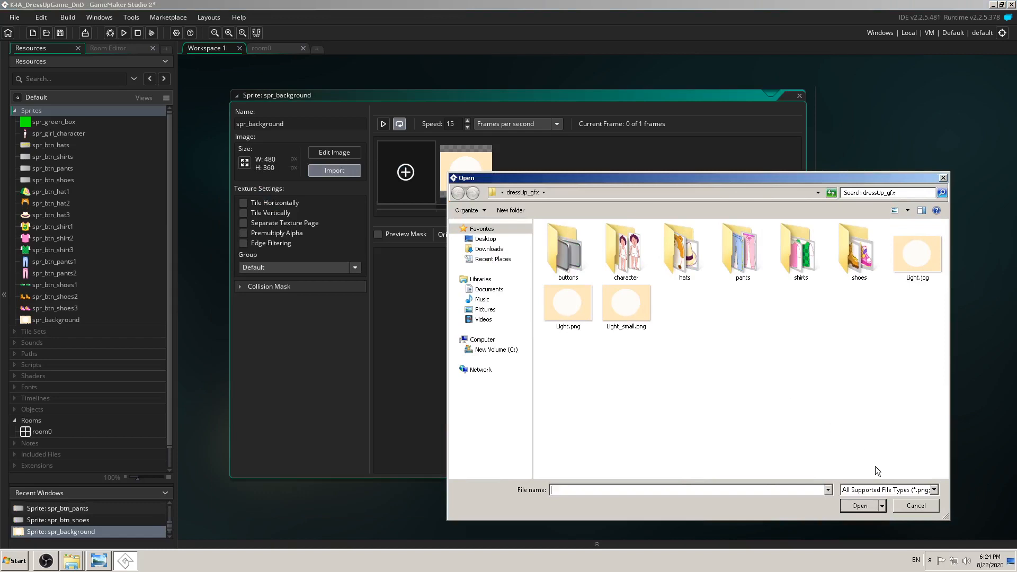
click(912, 504)
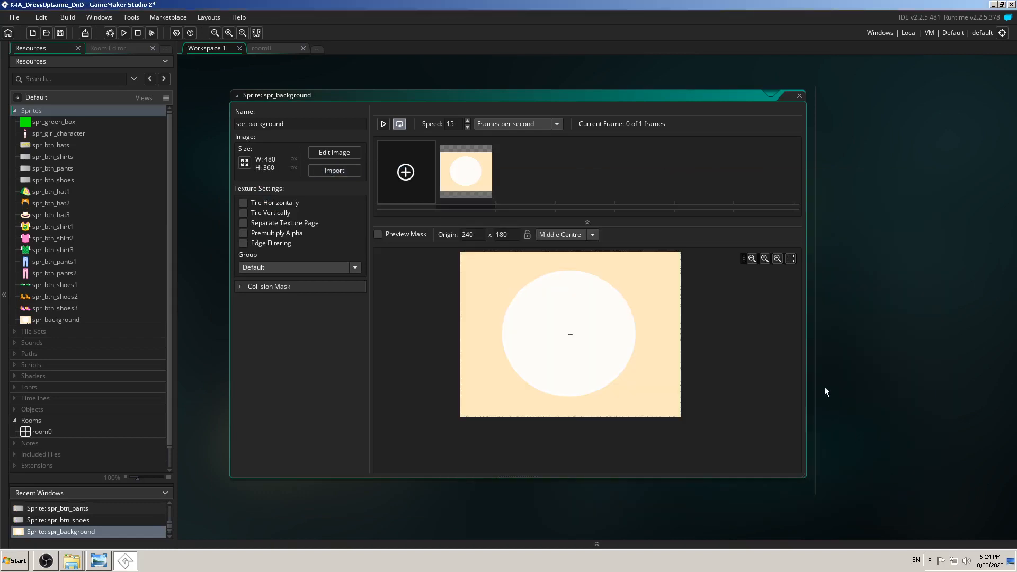
click(204, 373)
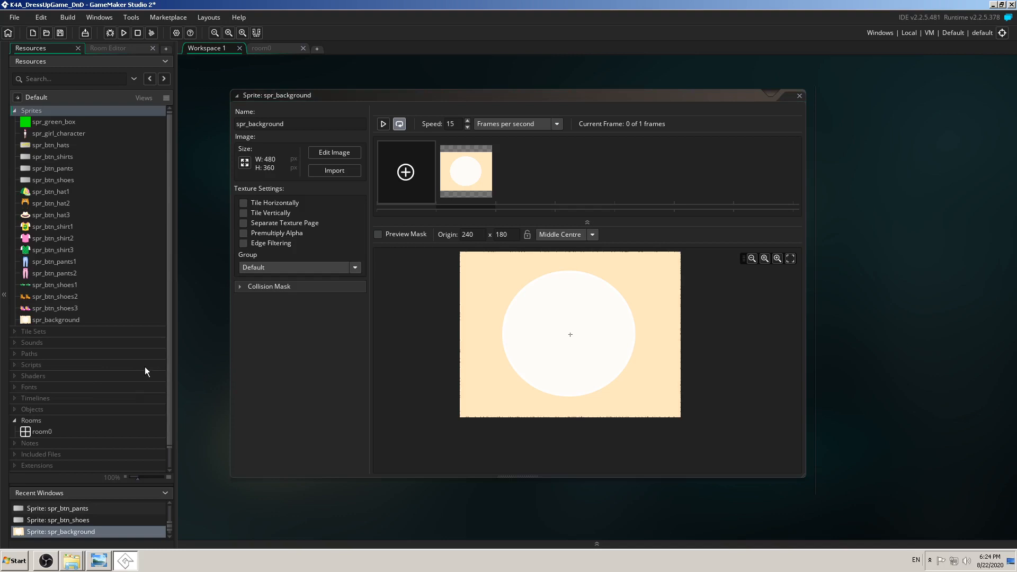
scroll(94, 360, down, 1)
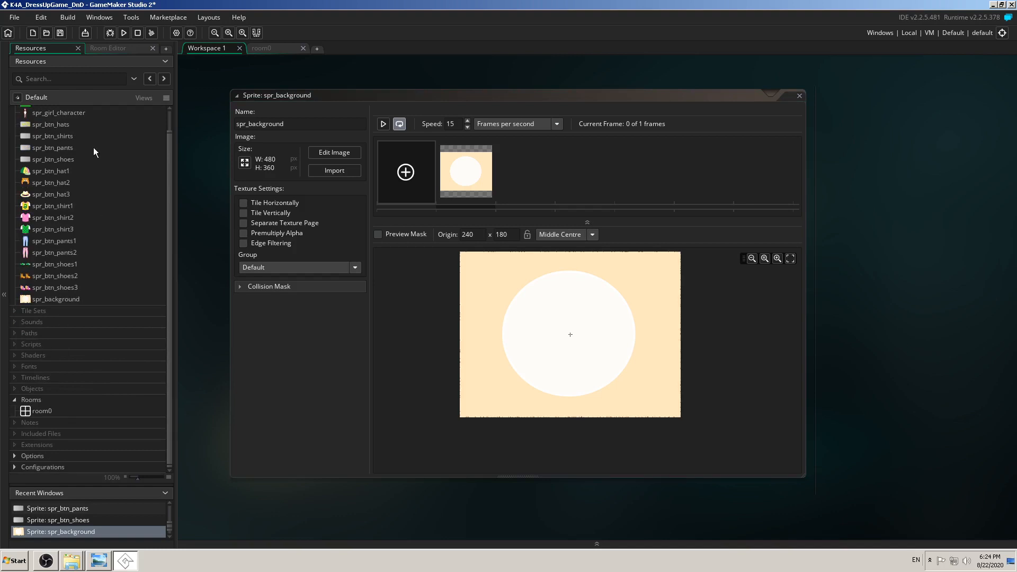
- Assign the spr_background sprite to room0's Background layer
click(124, 48)
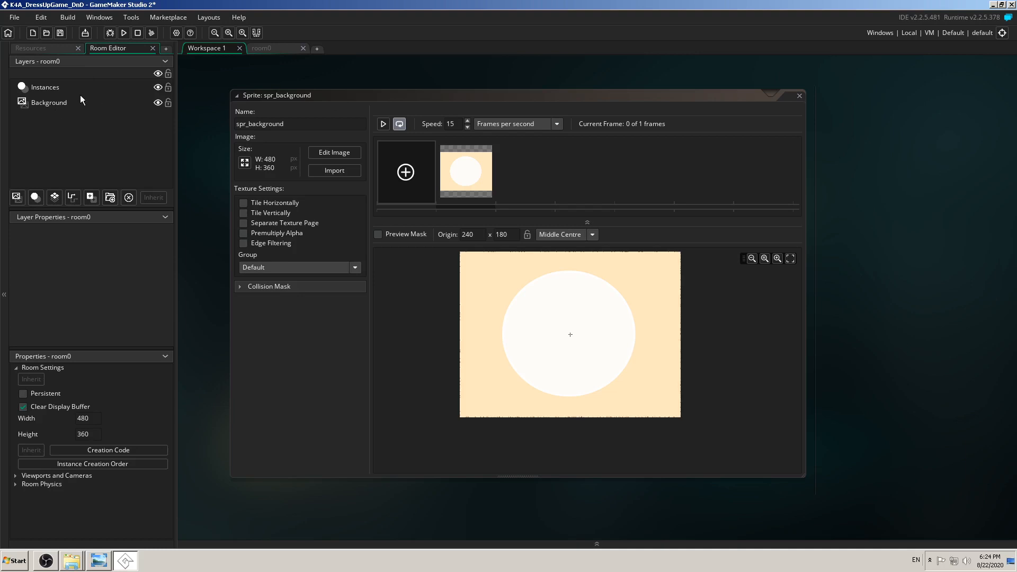
click(262, 49)
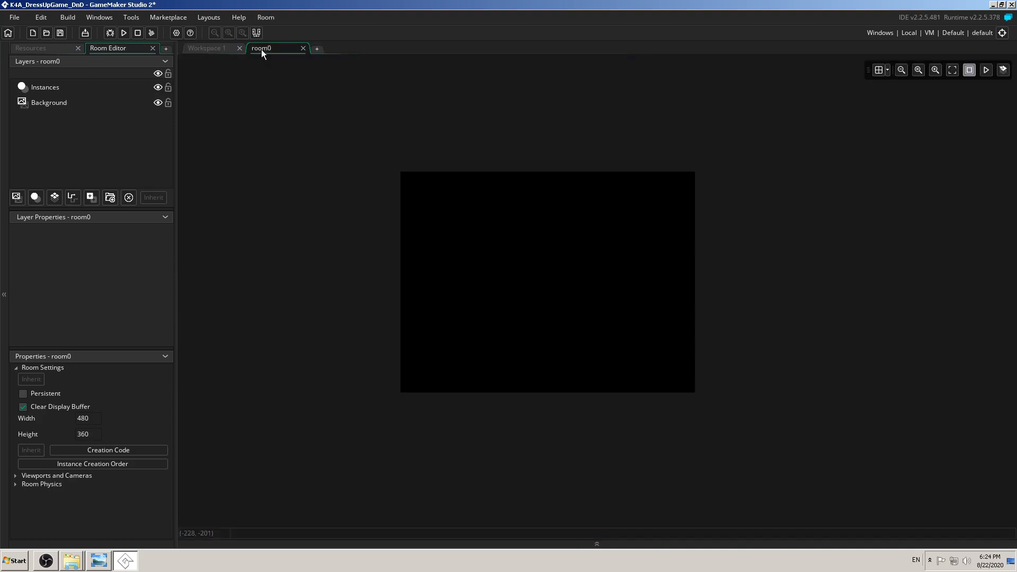
click(46, 106)
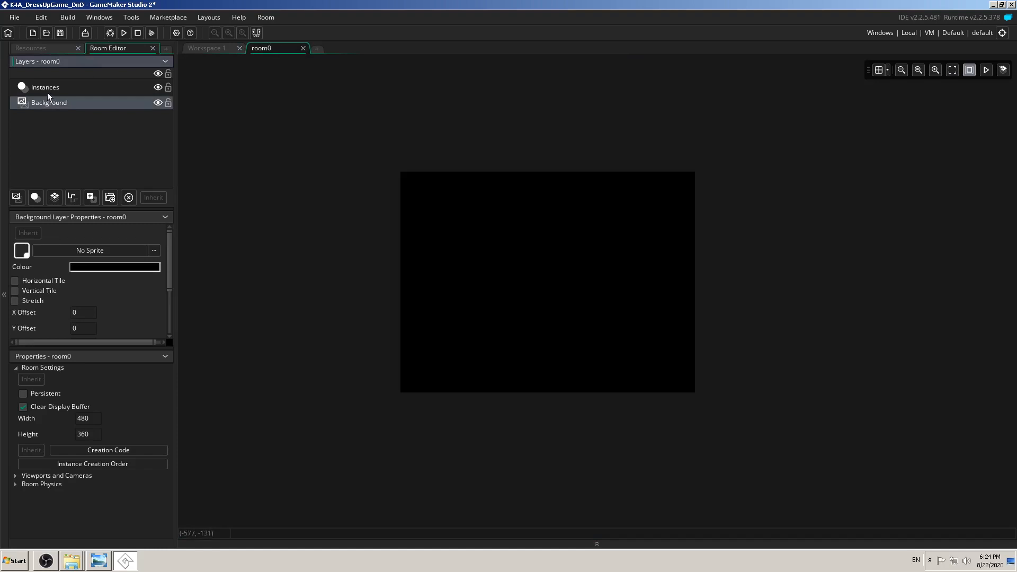
click(46, 91)
click(45, 100)
click(53, 93)
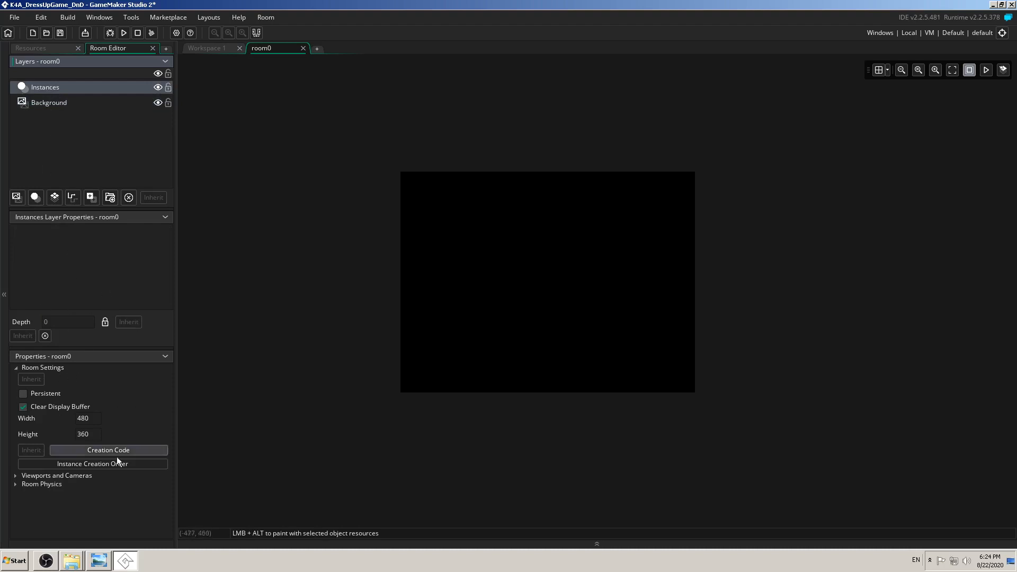
click(73, 103)
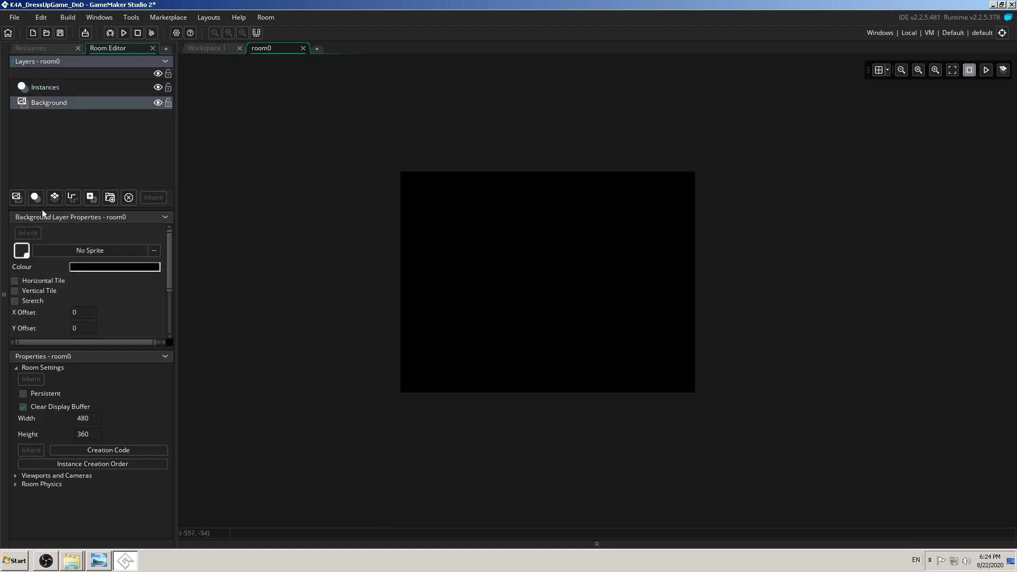
drag(68, 210, 65, 183)
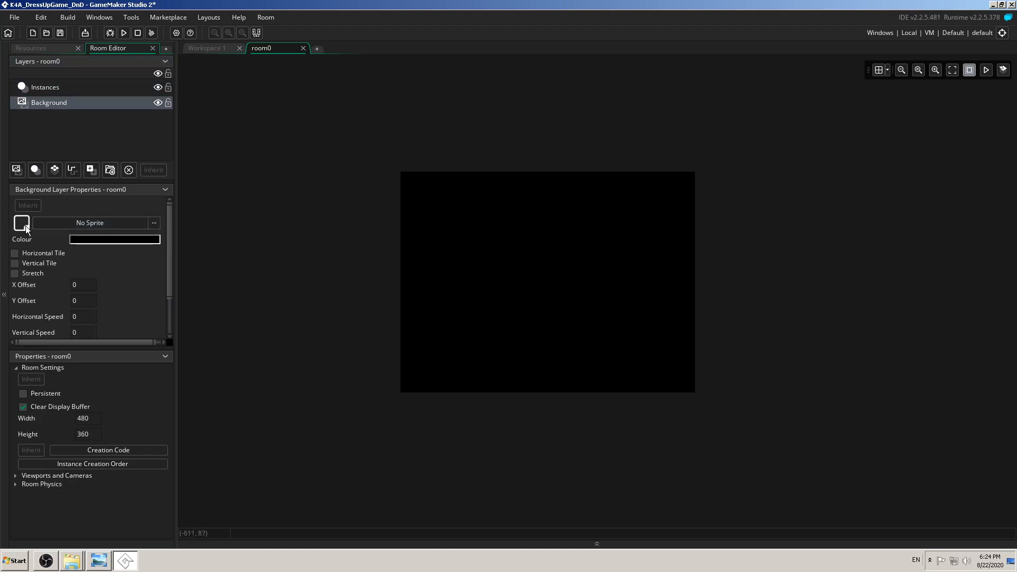
click(151, 223)
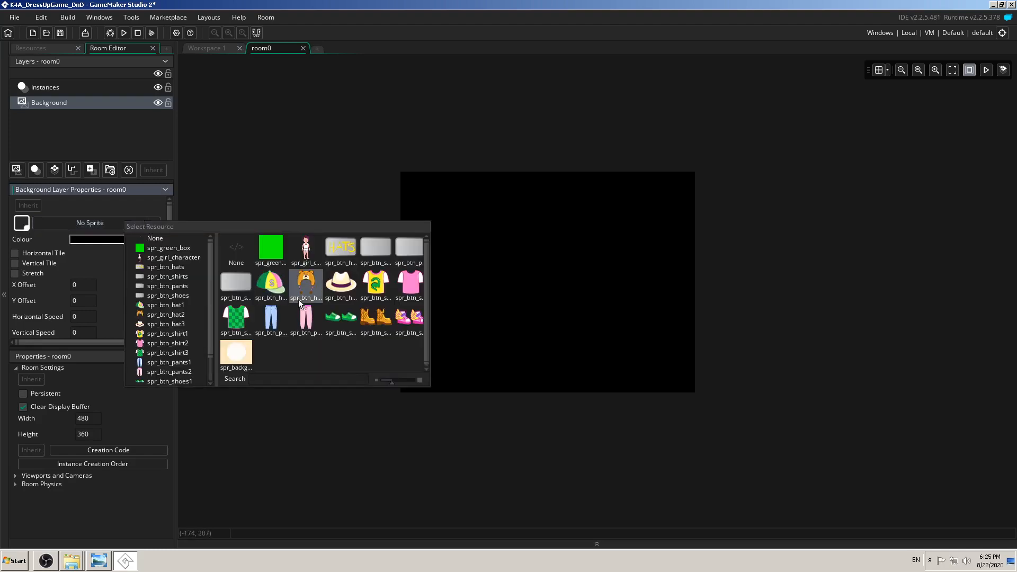
click(238, 357)
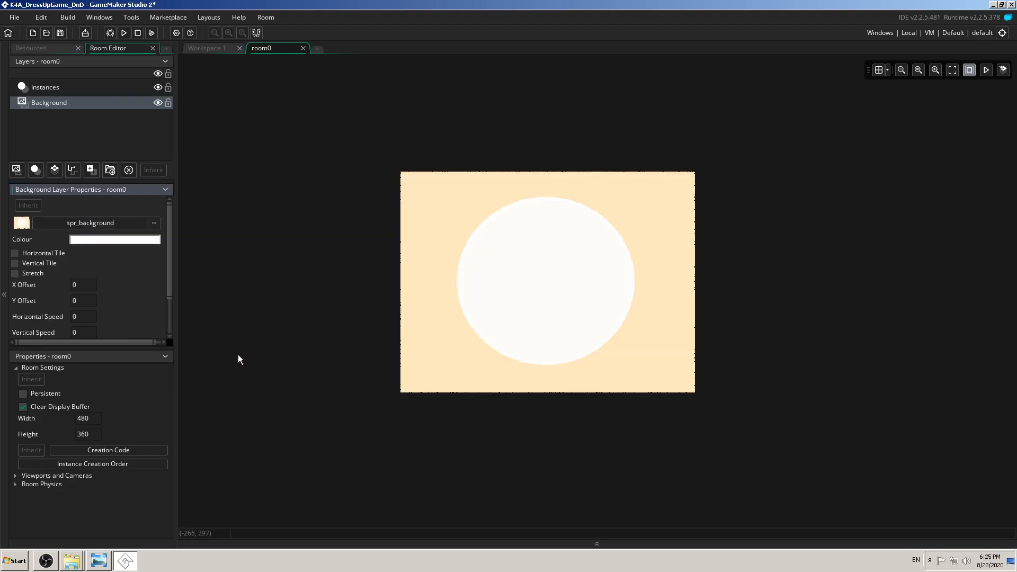
- Inspect the background's edges in room0 and open the spr_background image for editing
click(931, 72)
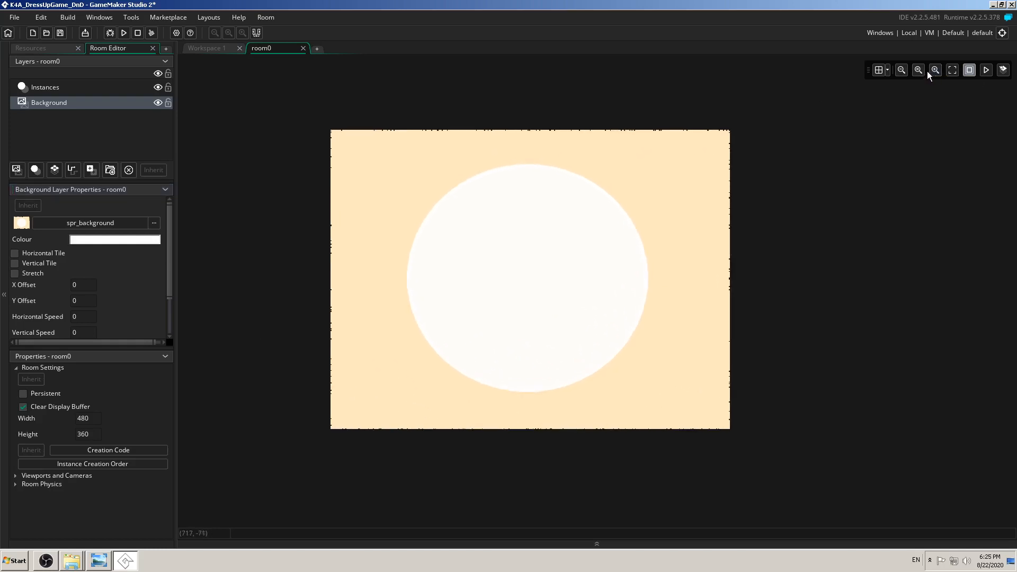
click(932, 69)
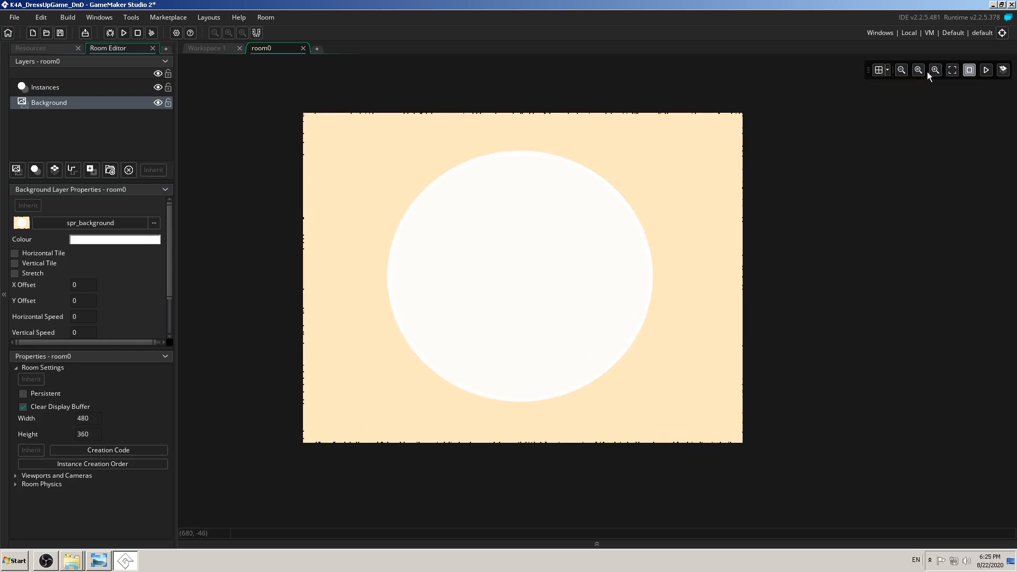
click(930, 72)
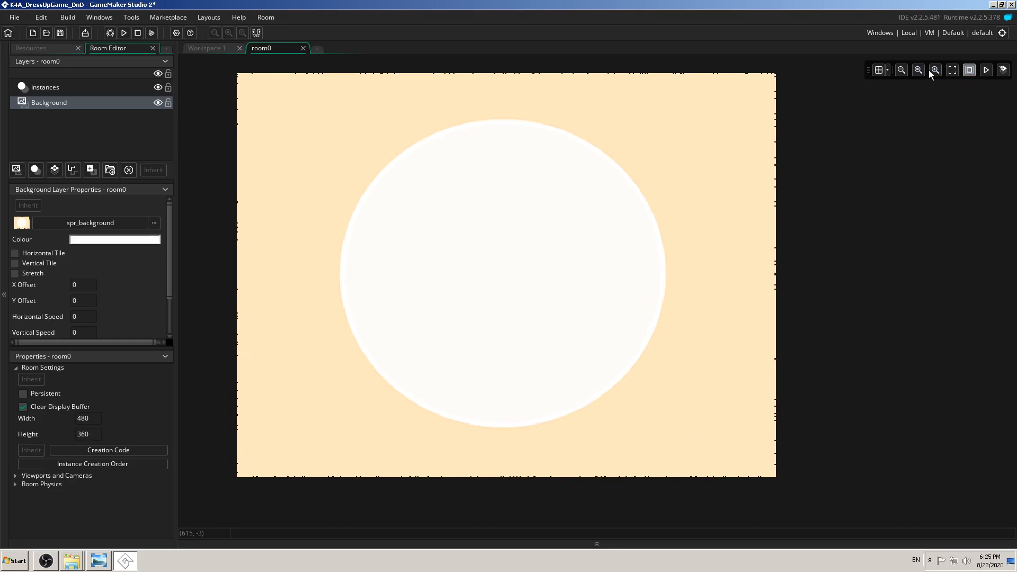
click(902, 70)
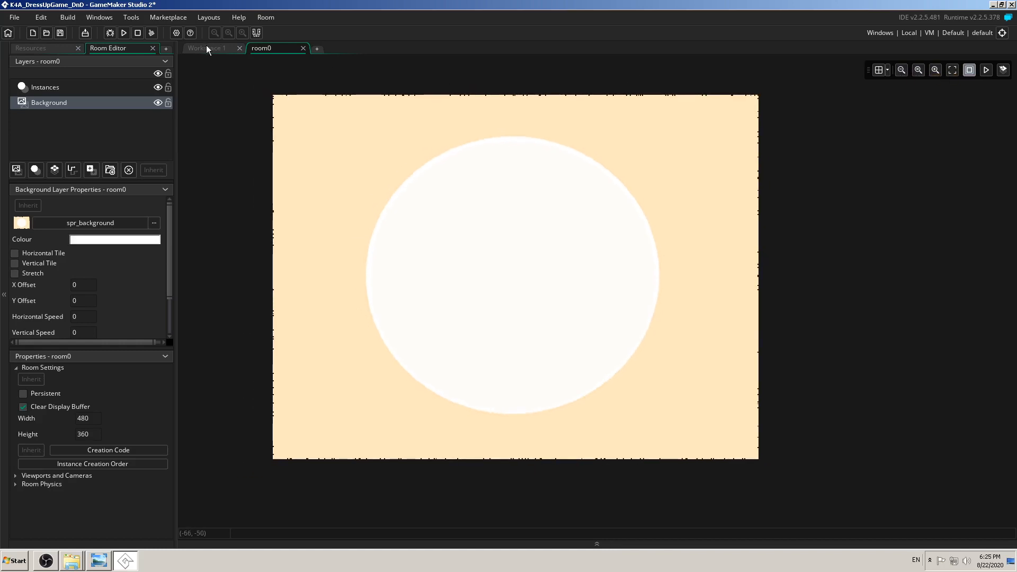
click(207, 48)
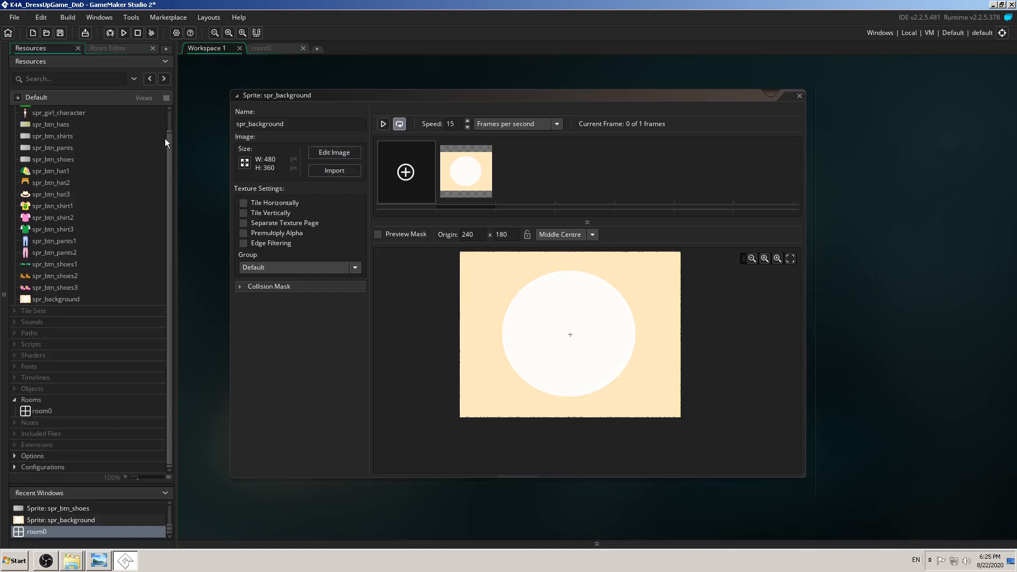
drag(169, 138, 173, 120)
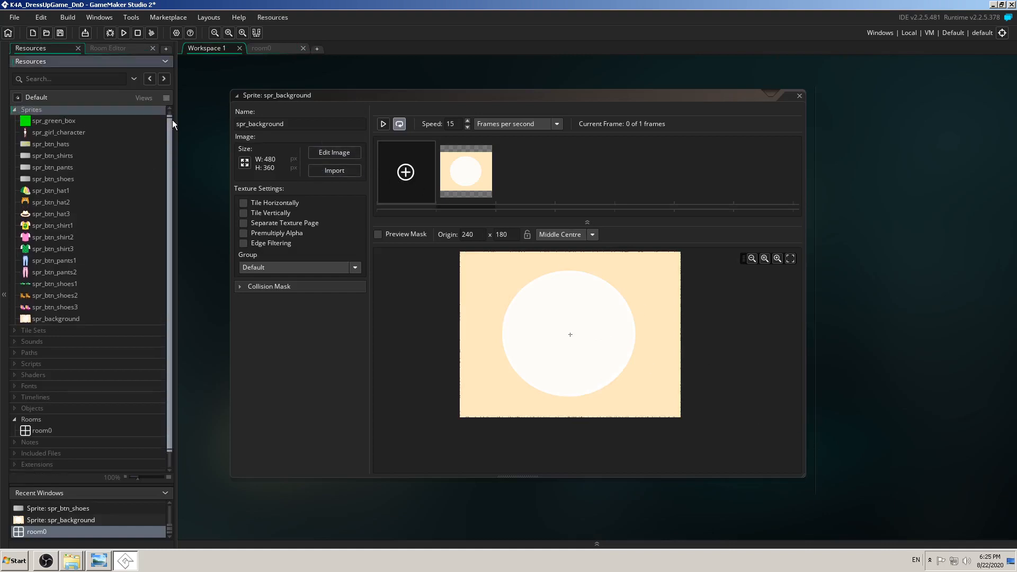
click(348, 154)
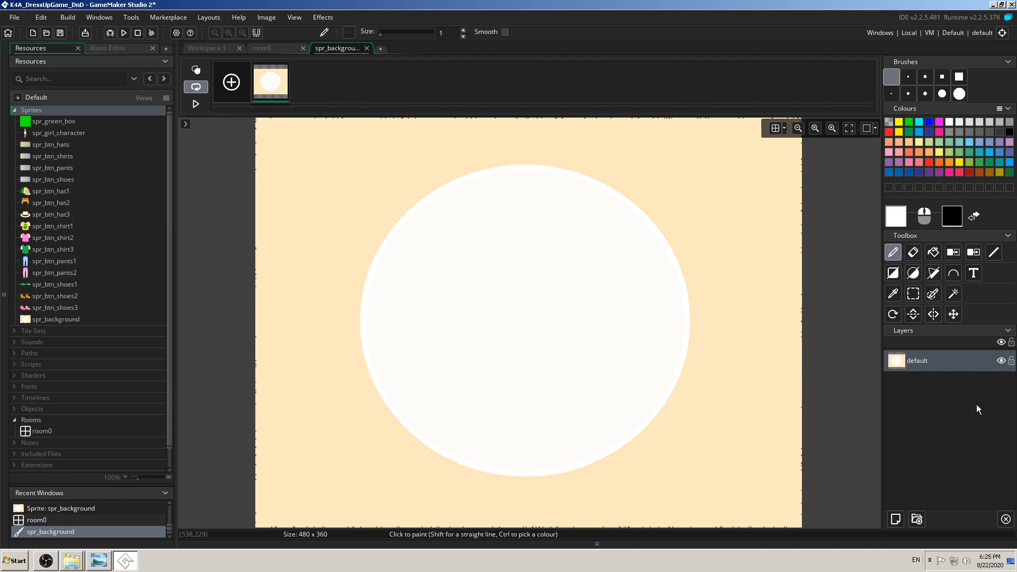
- Cover the black specks along the background image's edges with filled rectangles in the sampled cream colour and close the image editor
click(893, 295)
click(768, 300)
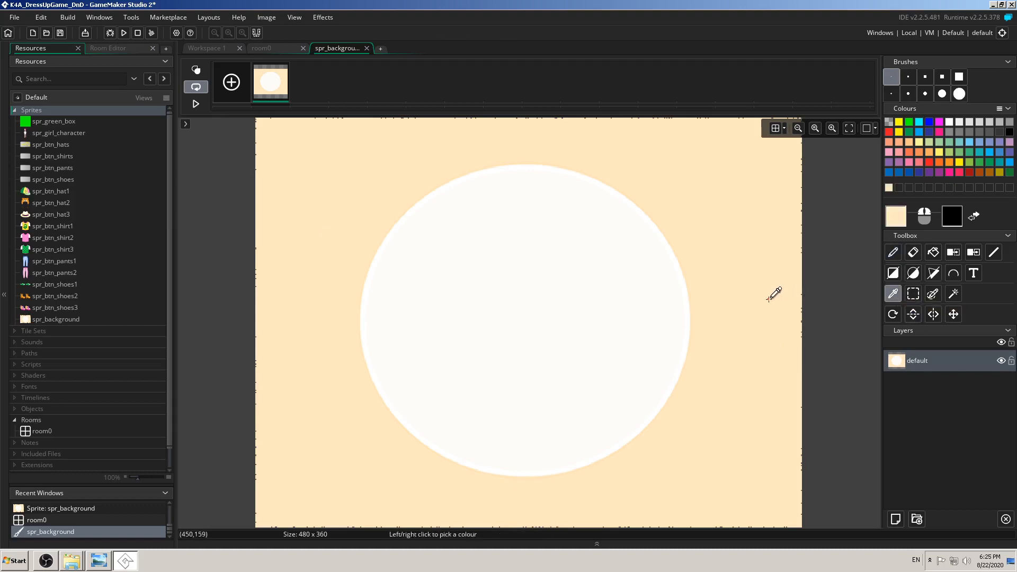
click(892, 255)
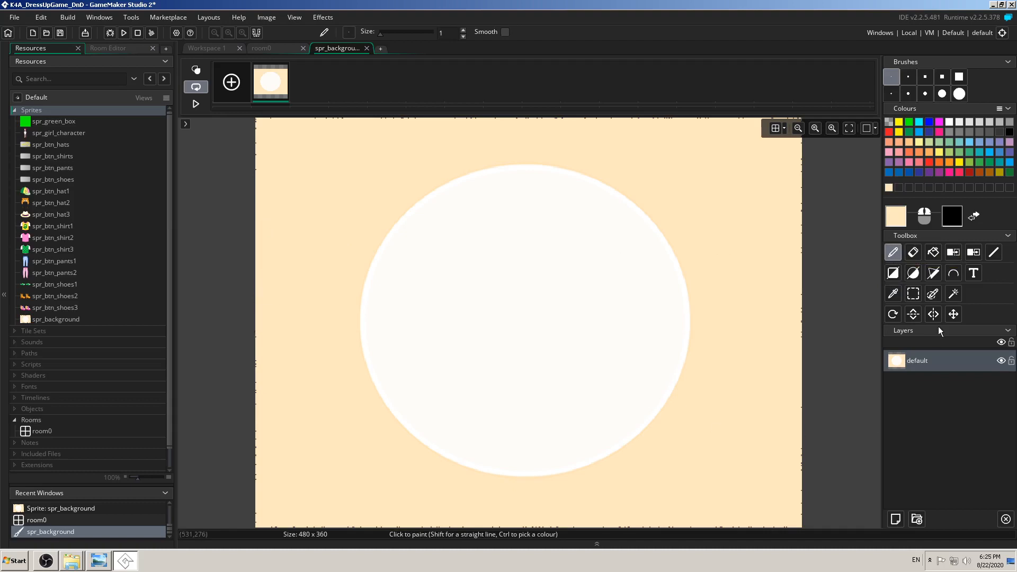
click(893, 273)
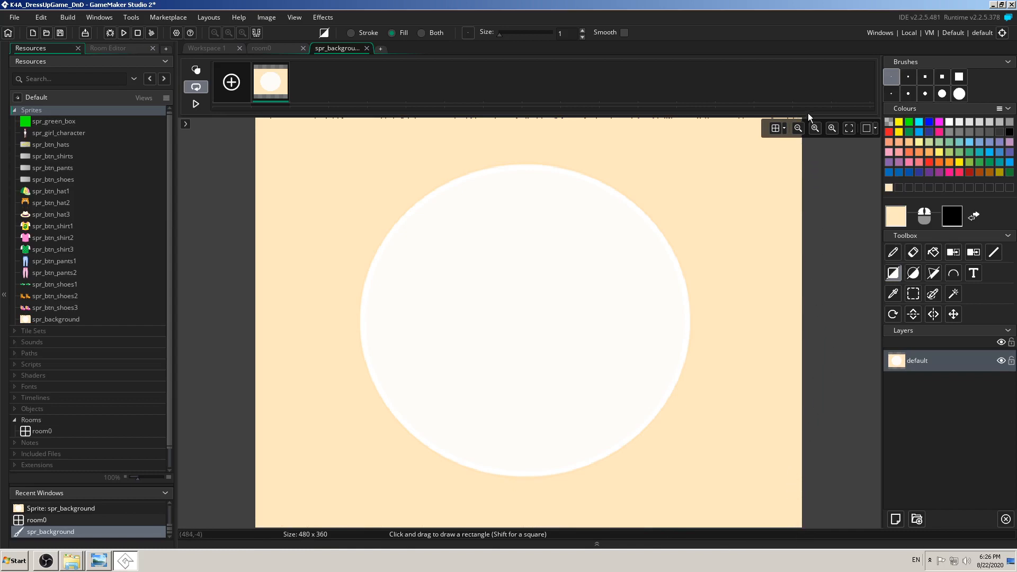
scroll(847, 254, up, 2)
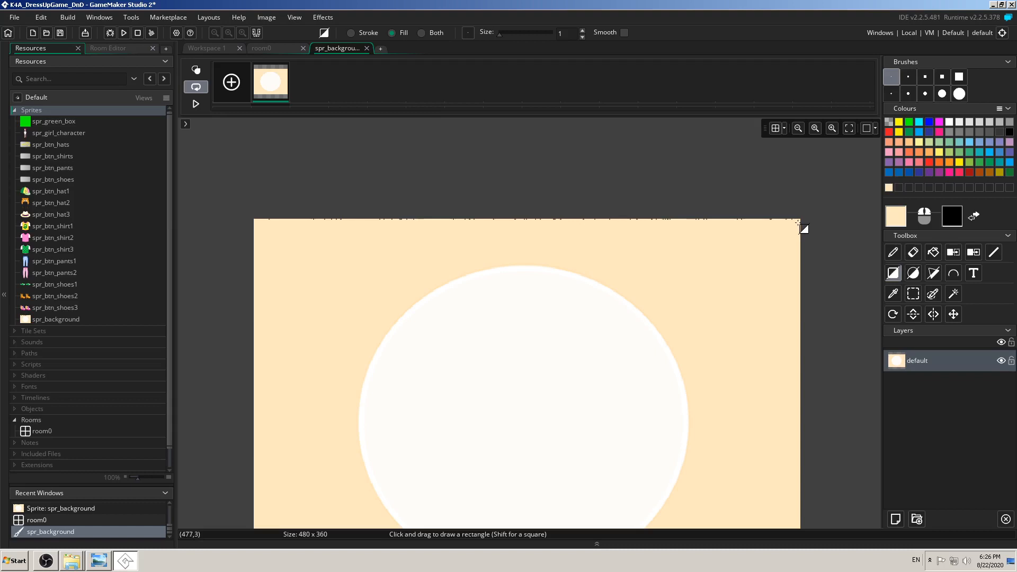
drag(797, 220, 240, 215)
click(366, 48)
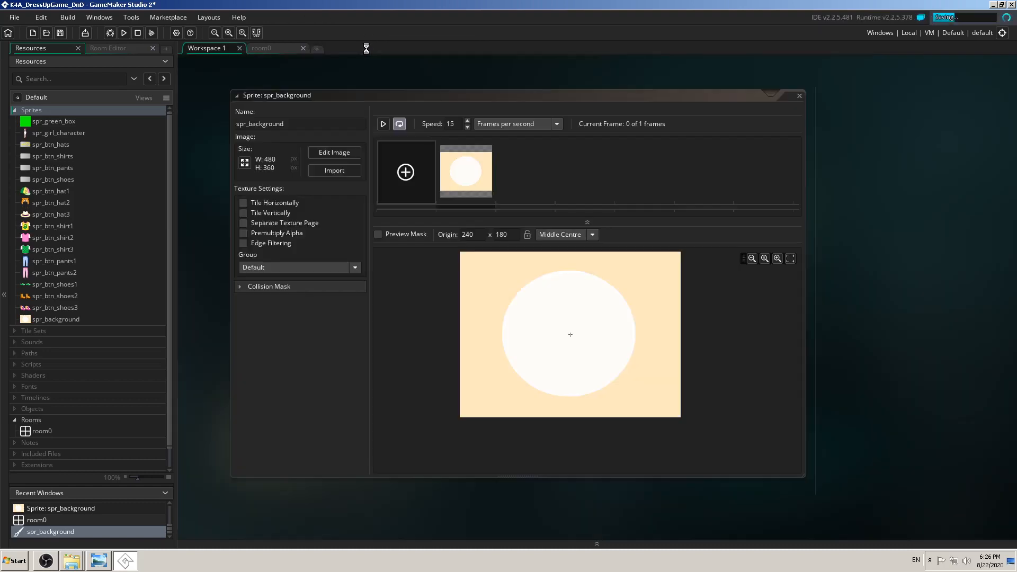
- Close the spr_background sprite editor and inspect the retouched background's edges in room0
click(799, 96)
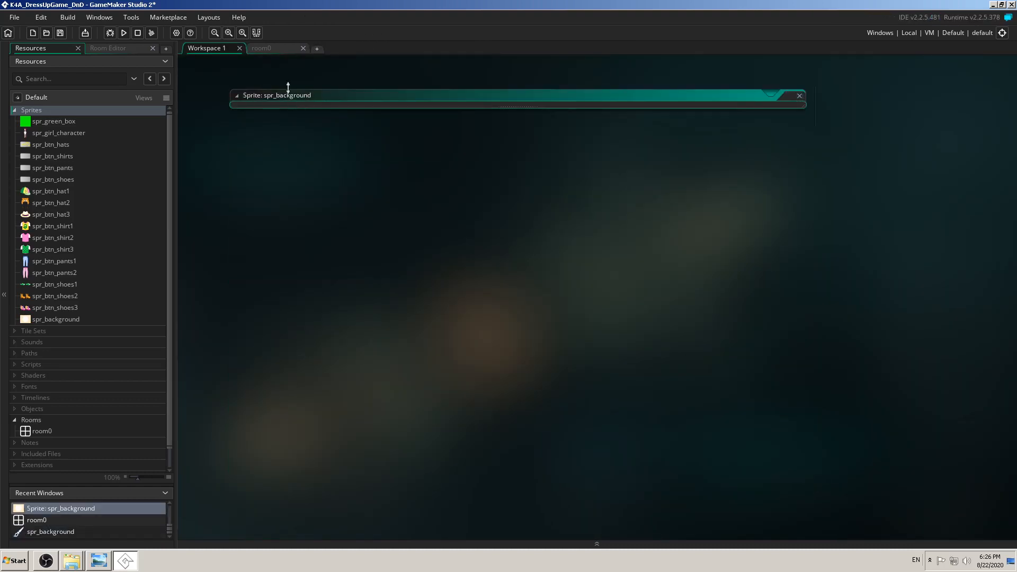
click(274, 47)
middle_drag(850, 300, 888, 264)
scroll(886, 263, up, 3)
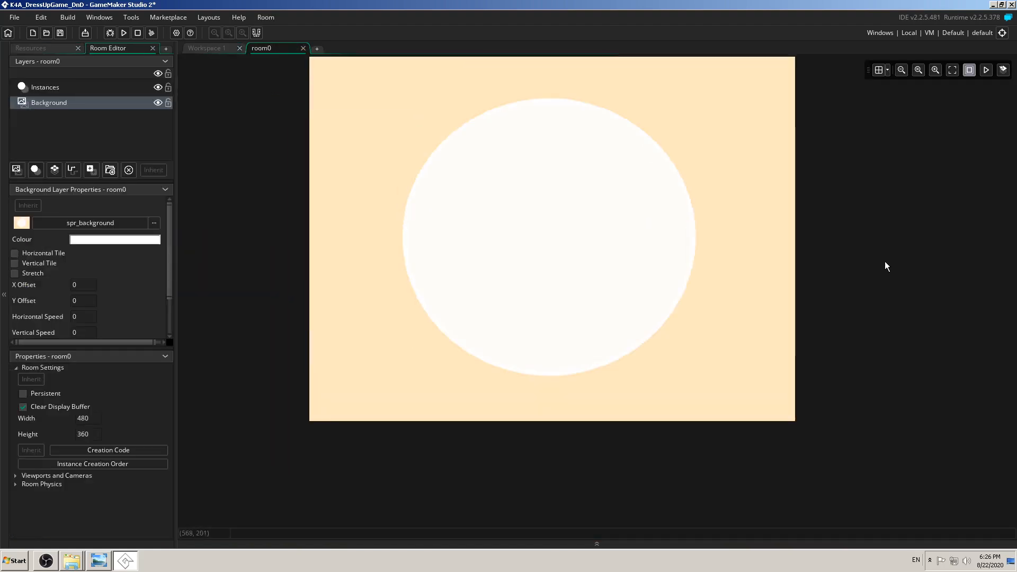
middle_drag(871, 226, 904, 233)
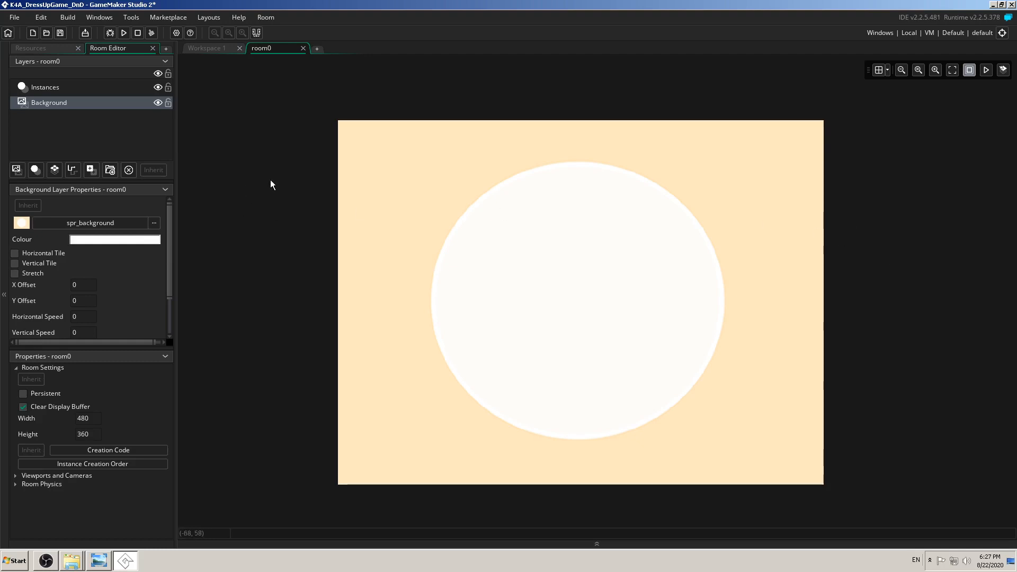
- Run the game to check the background in the game window, and close the test run
click(123, 34)
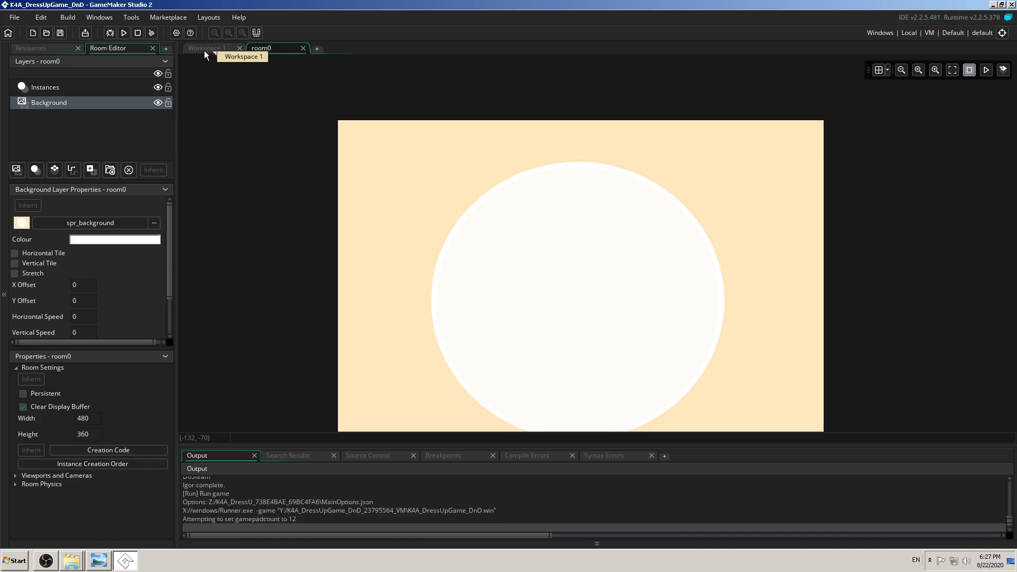
click(202, 52)
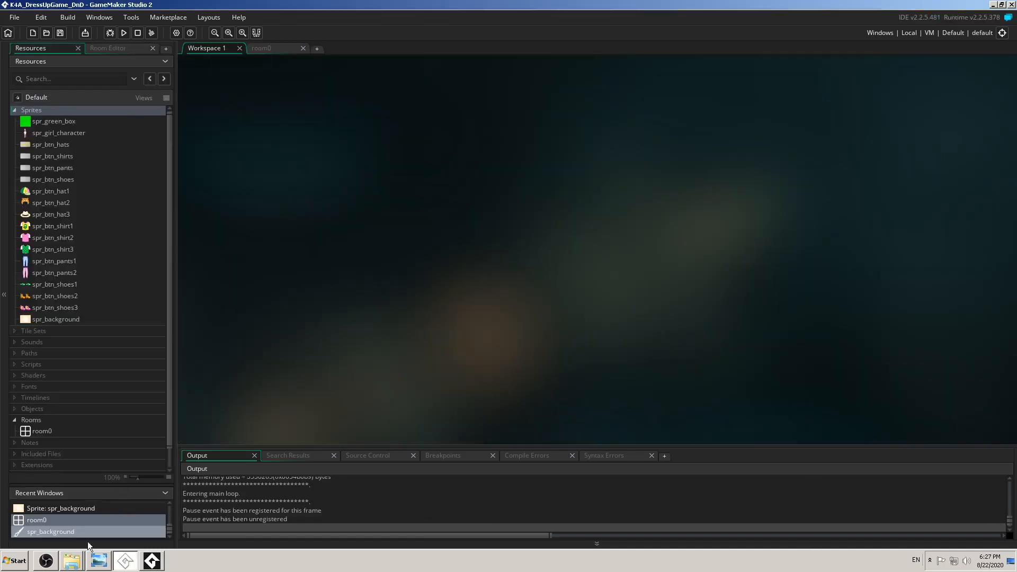
click(125, 560)
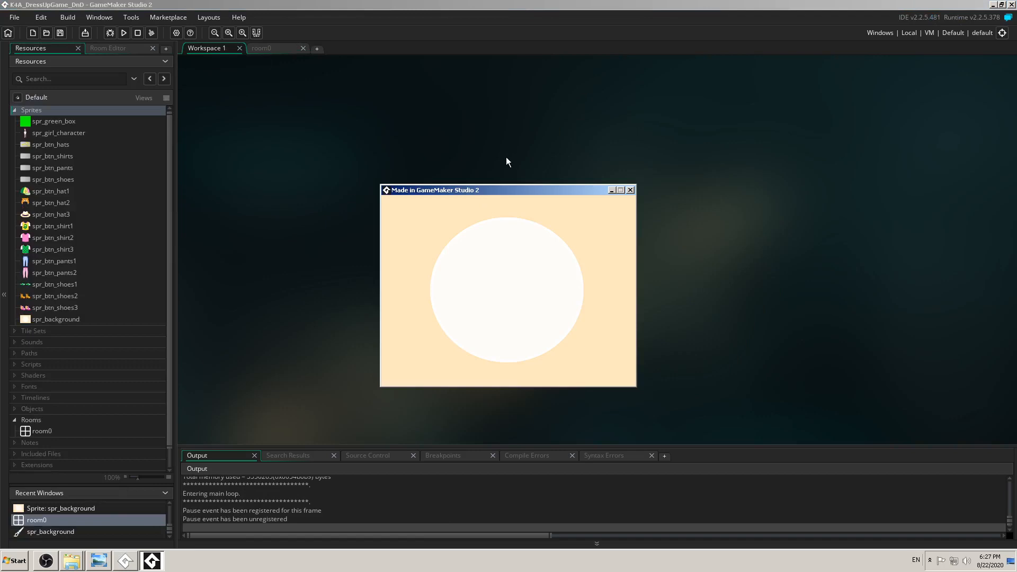
drag(490, 192, 541, 148)
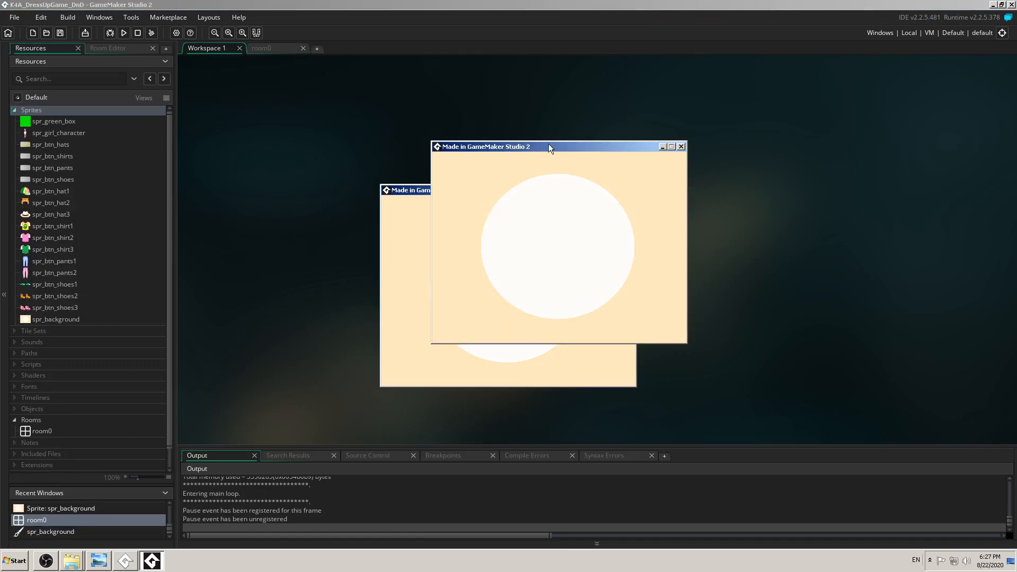
drag(548, 144, 560, 144)
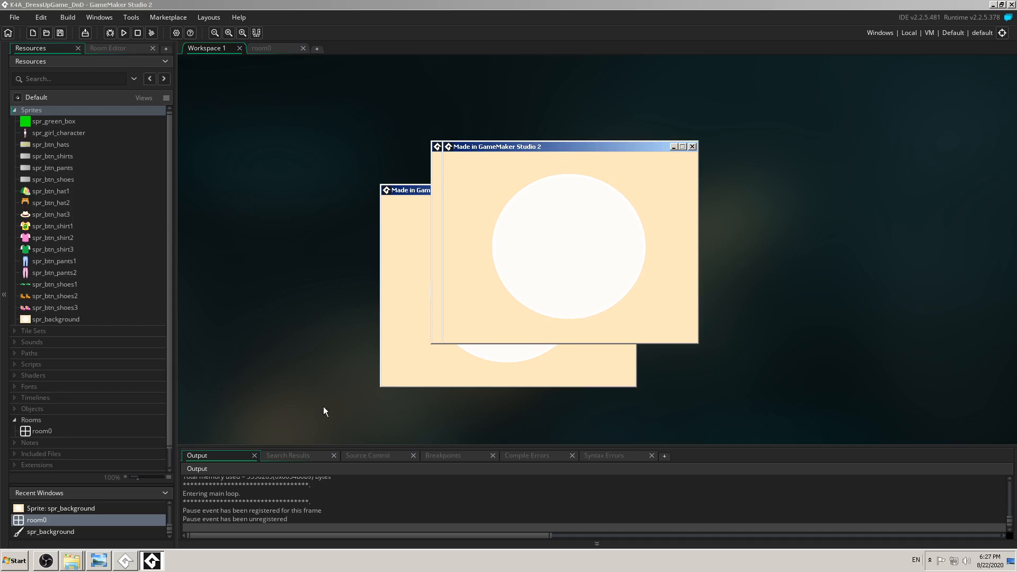
click(132, 563)
click(151, 560)
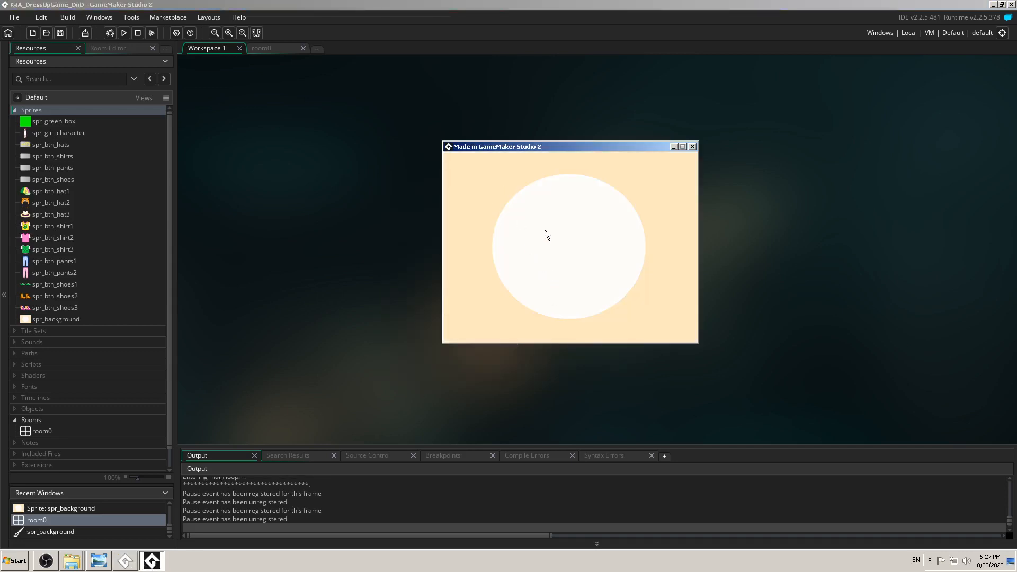
click(693, 147)
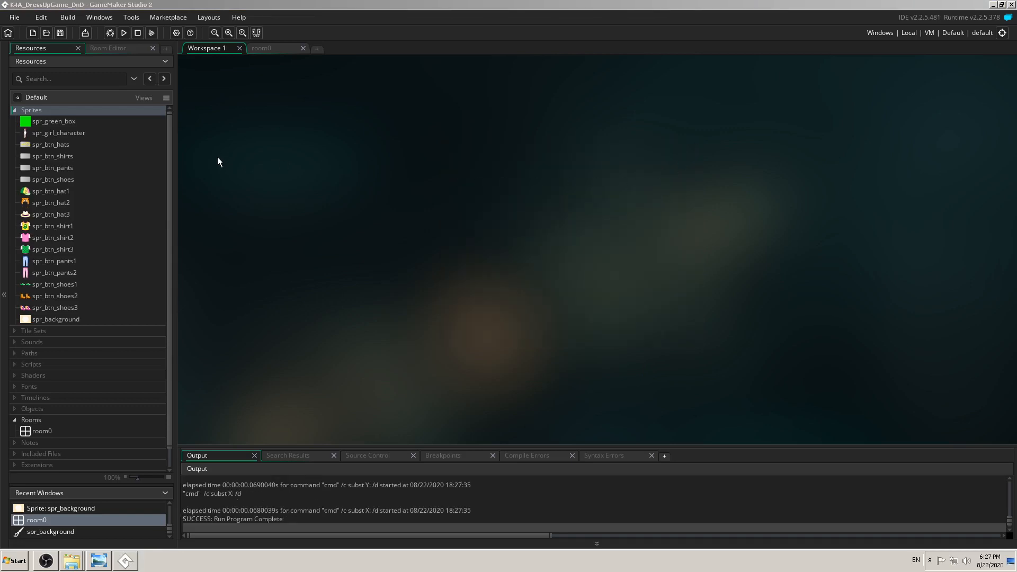
- Switch to Windows Photo Viewer to view the tutorial's topic outline image
click(99, 561)
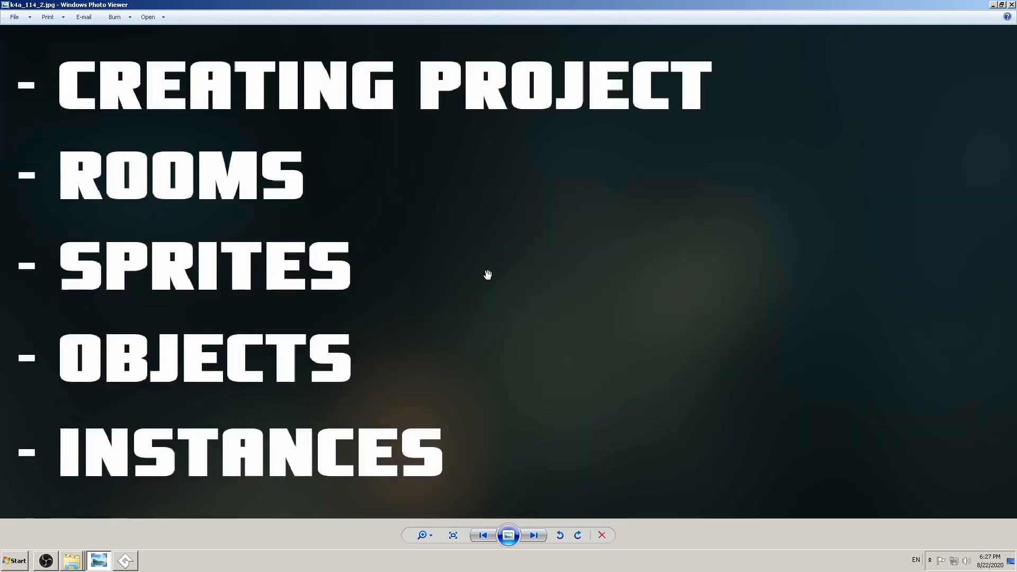
- Switch to GameMaker Studio 2, open room0 and collapse the output area to review the room's background and the project's resources
scroll(120, 329, up, 1)
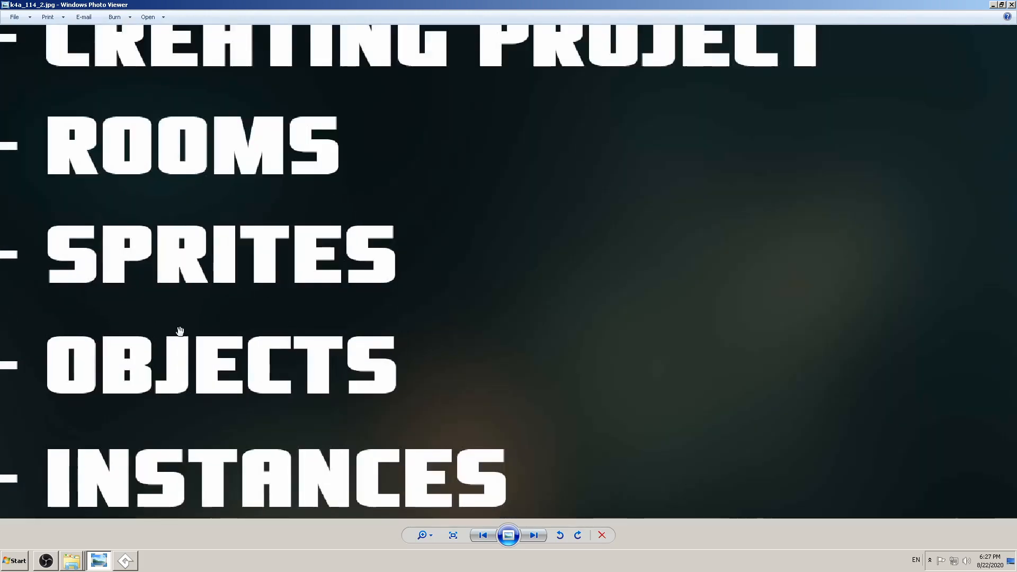
scroll(182, 335, down, 1)
click(126, 560)
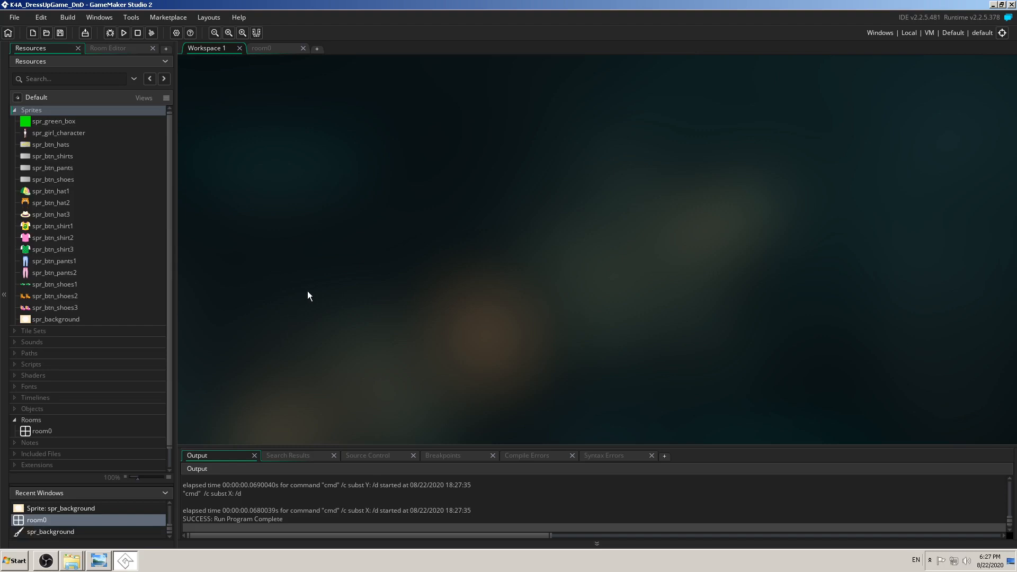
click(262, 48)
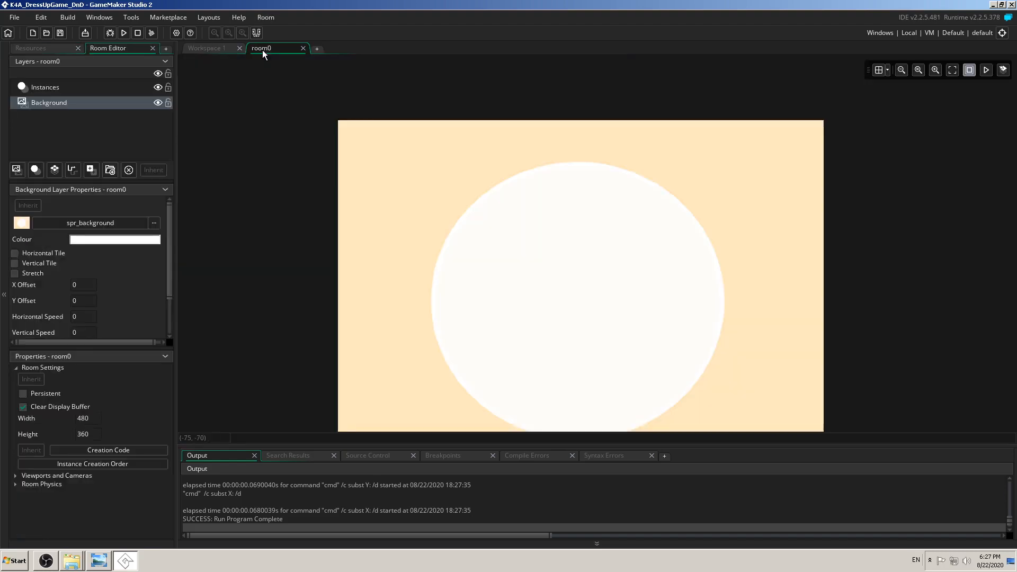
click(45, 49)
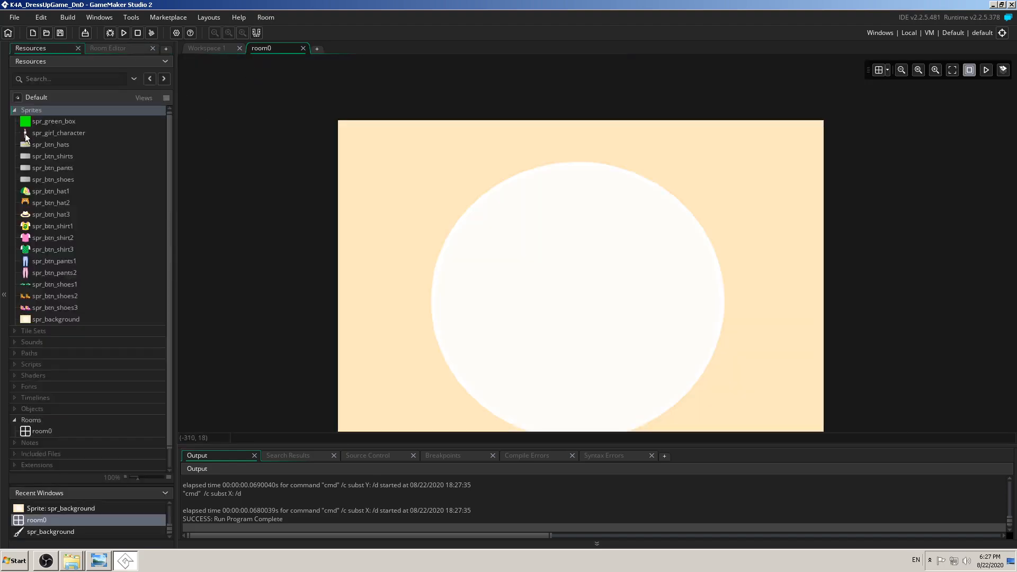
scroll(513, 201, down, 2)
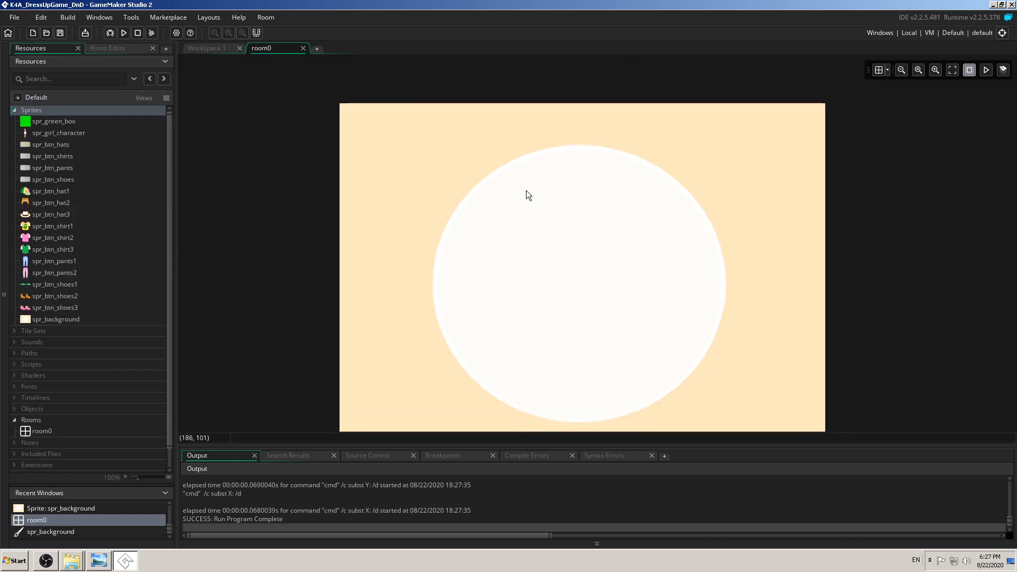
click(541, 544)
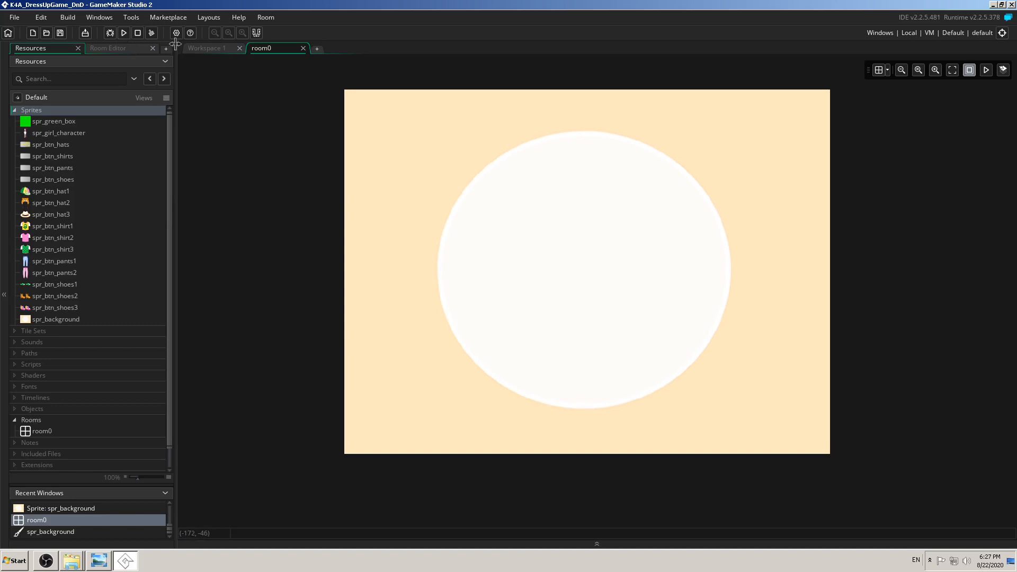
click(122, 48)
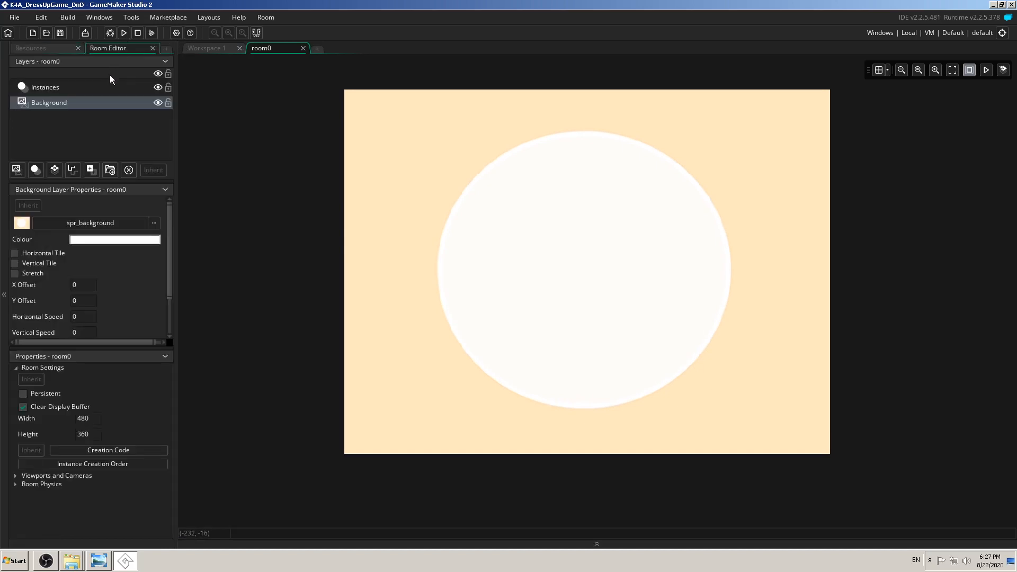
click(40, 49)
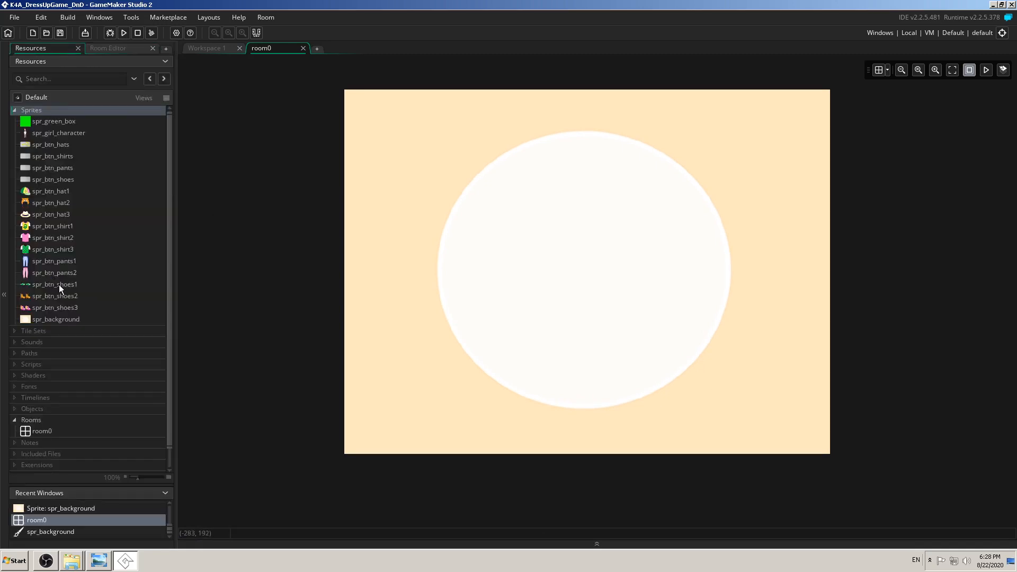
- Switch to the topic slide in Windows Photo Viewer and enlarge the view around the OBJECTS heading
click(99, 560)
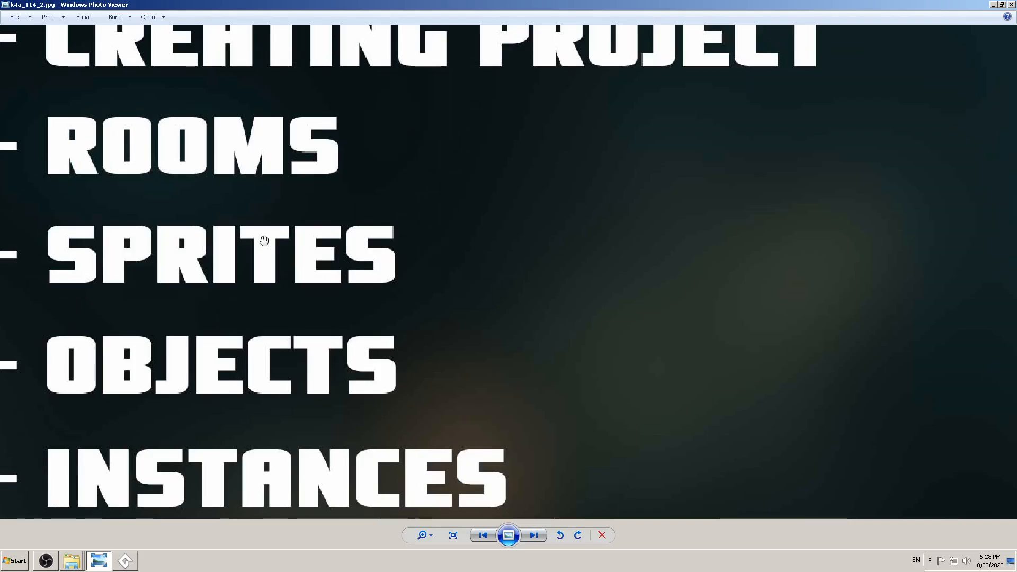
scroll(263, 241, down, 2)
scroll(185, 238, up, 5)
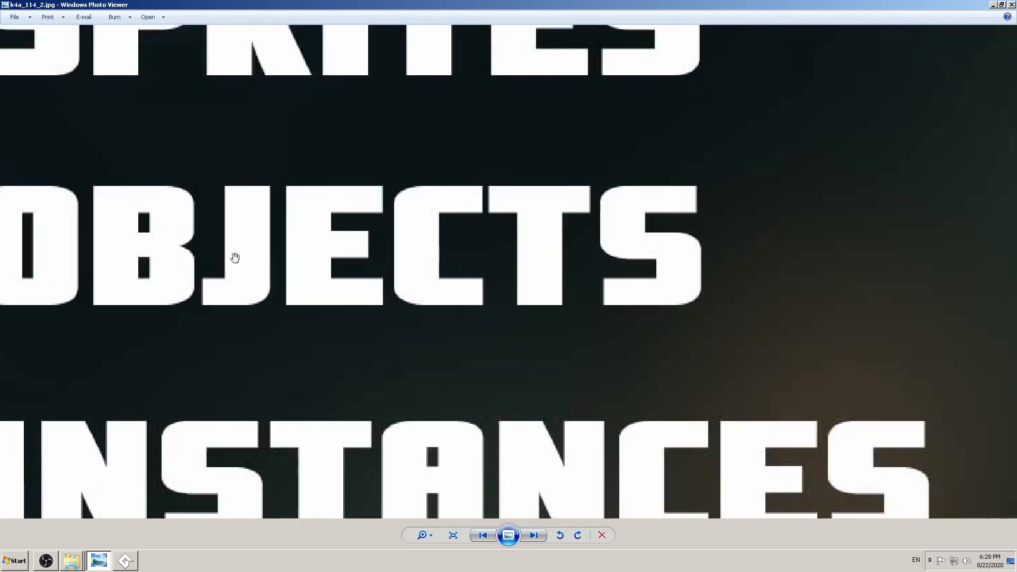
drag(253, 253, 432, 309)
scroll(397, 279, up, 2)
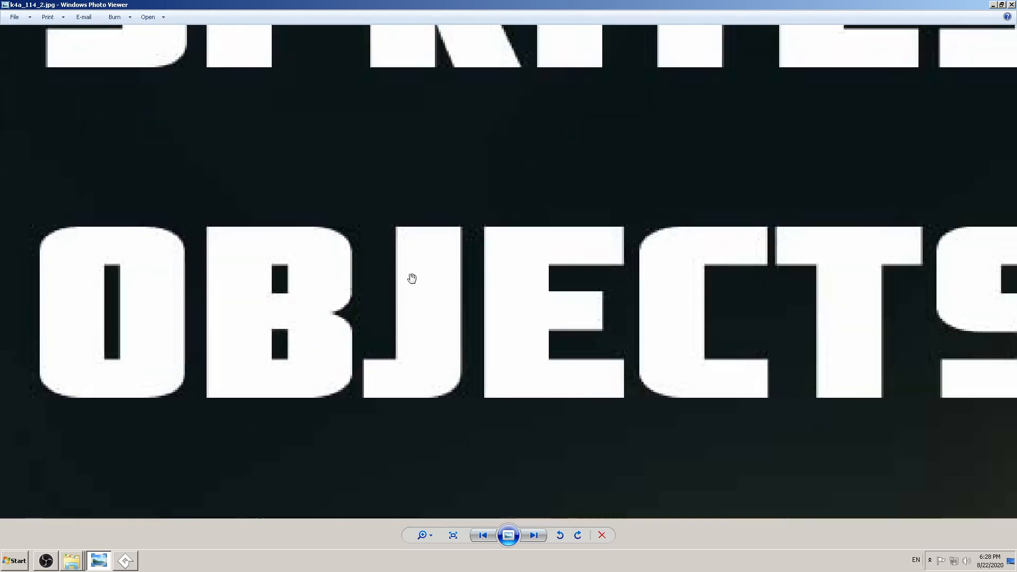
scroll(412, 278, down, 2)
scroll(445, 260, up, 1)
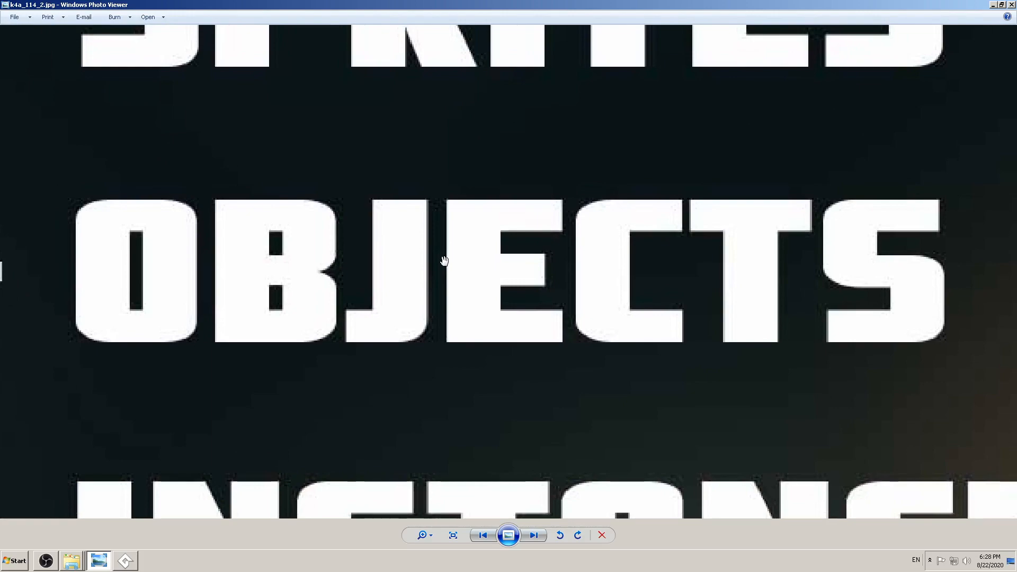
- Switch back to GameMaker Studio 2, collapse the Sprites group and create a new object under Objects
click(125, 560)
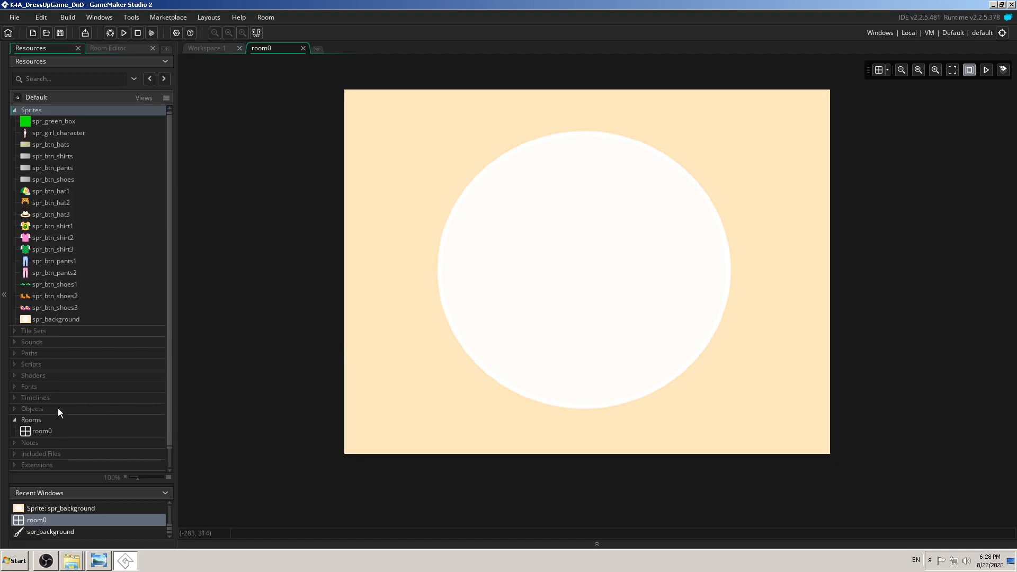
click(34, 409)
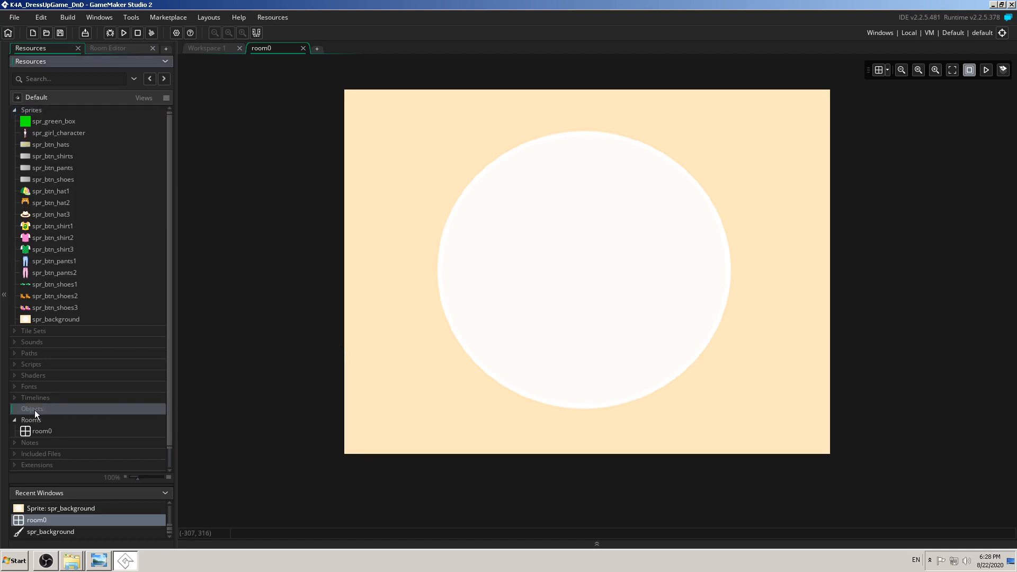
click(15, 111)
click(15, 110)
click(15, 111)
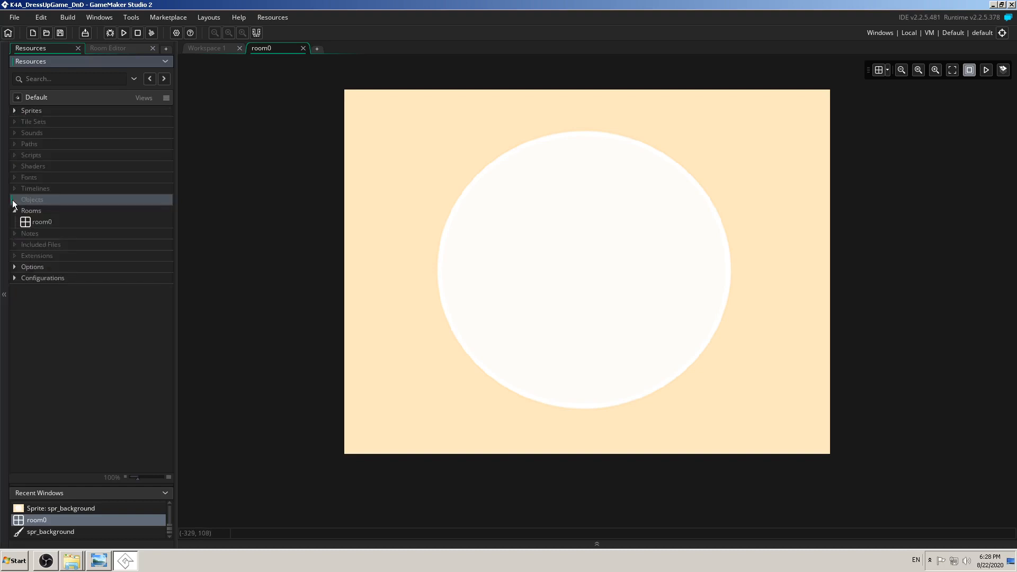
right_click(41, 201)
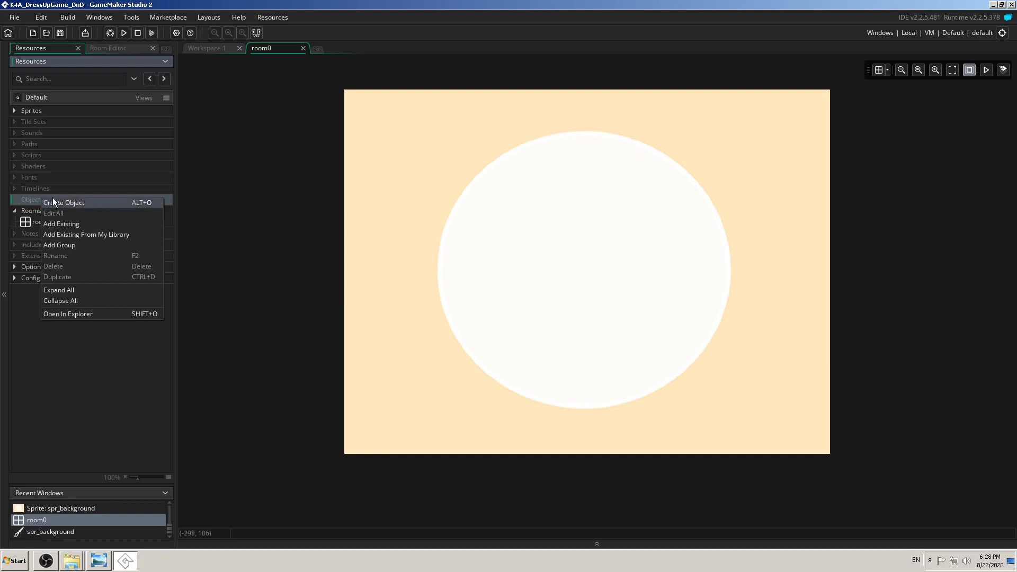
click(79, 204)
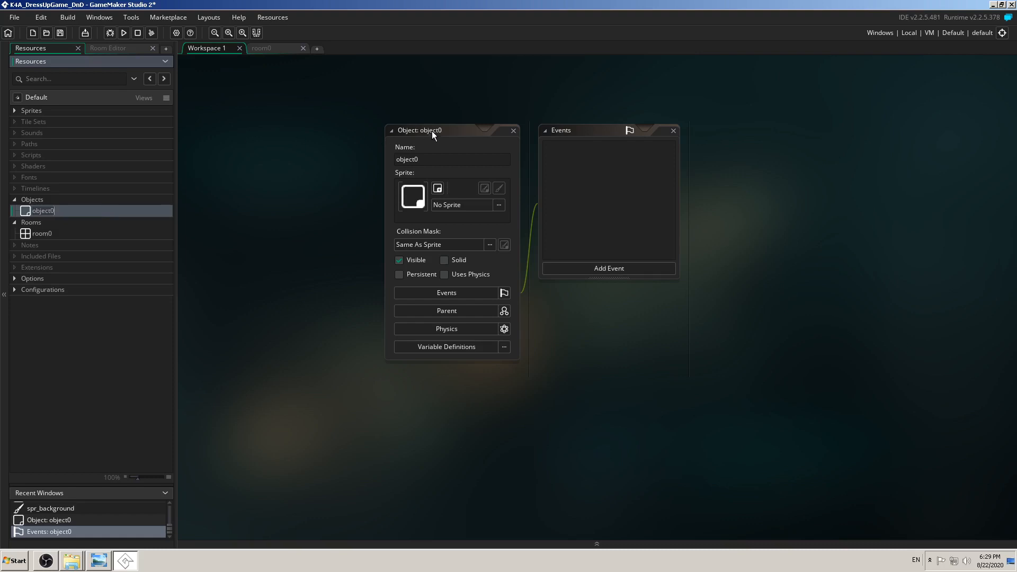
- Rename the new object obj_girl_character and reposition its editor within the workspace
drag(431, 131, 265, 158)
click(312, 157)
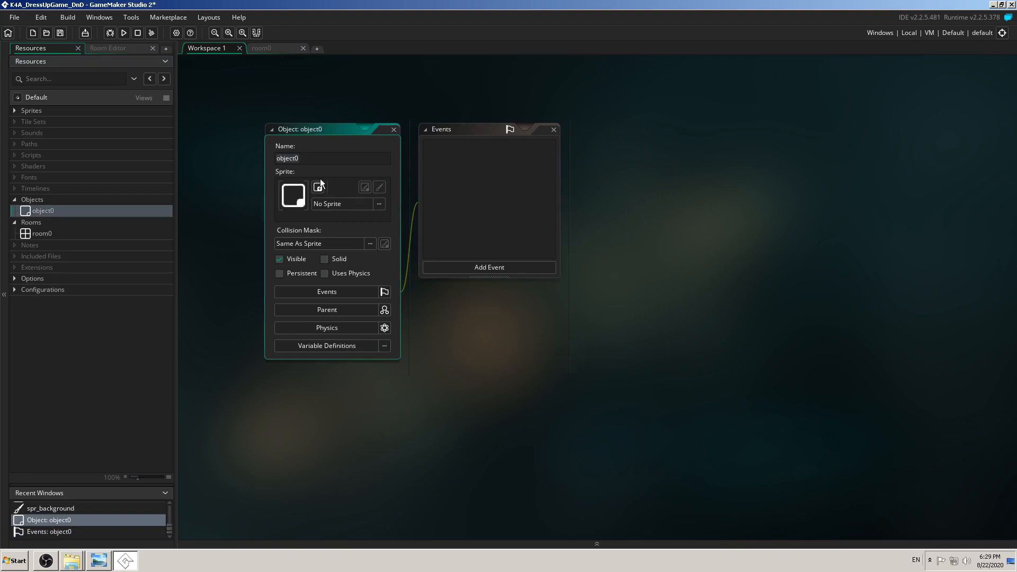
text(obj_char)
text(acter)
click(15, 109)
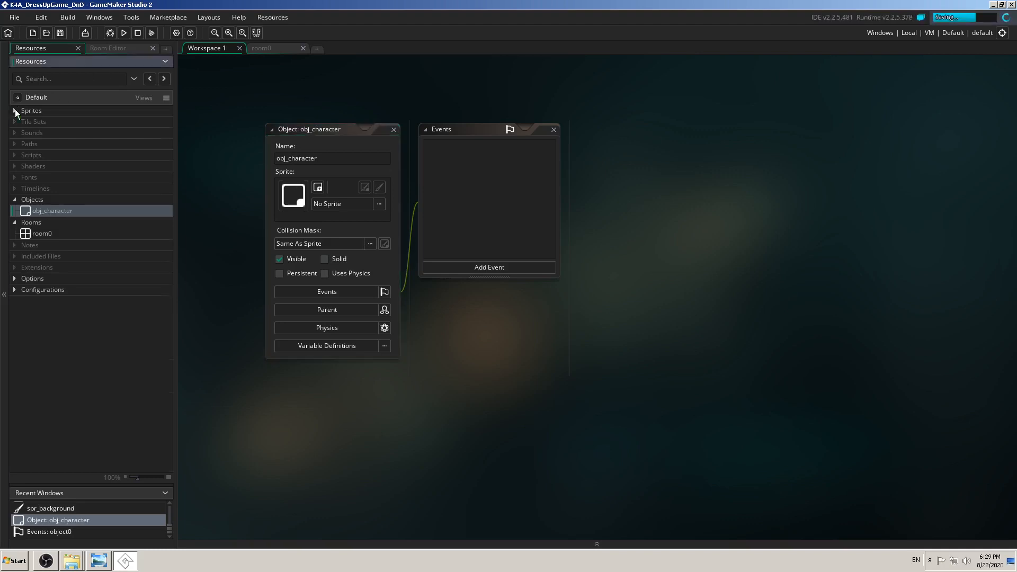
click(15, 109)
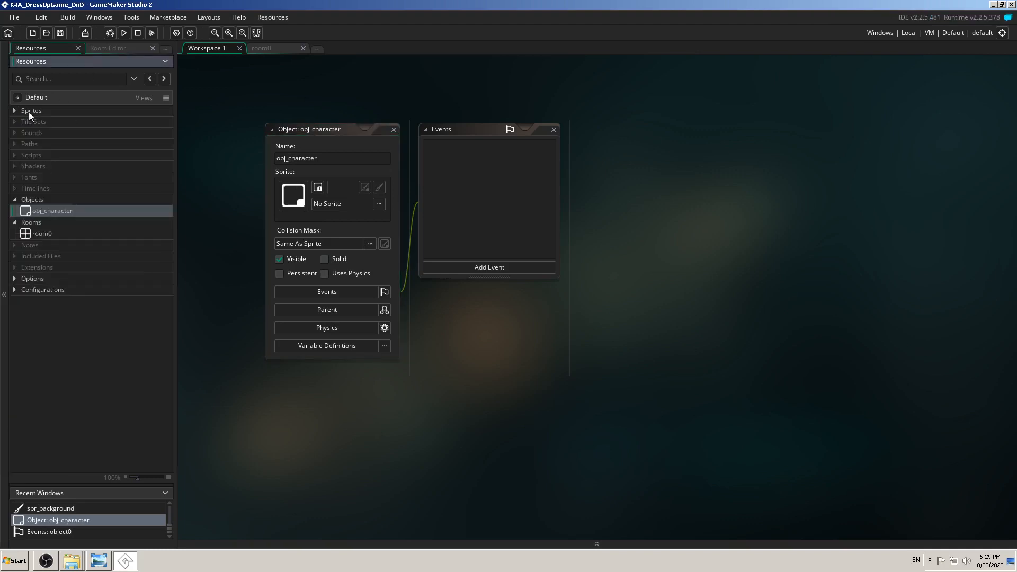
click(288, 158)
text(girl_)
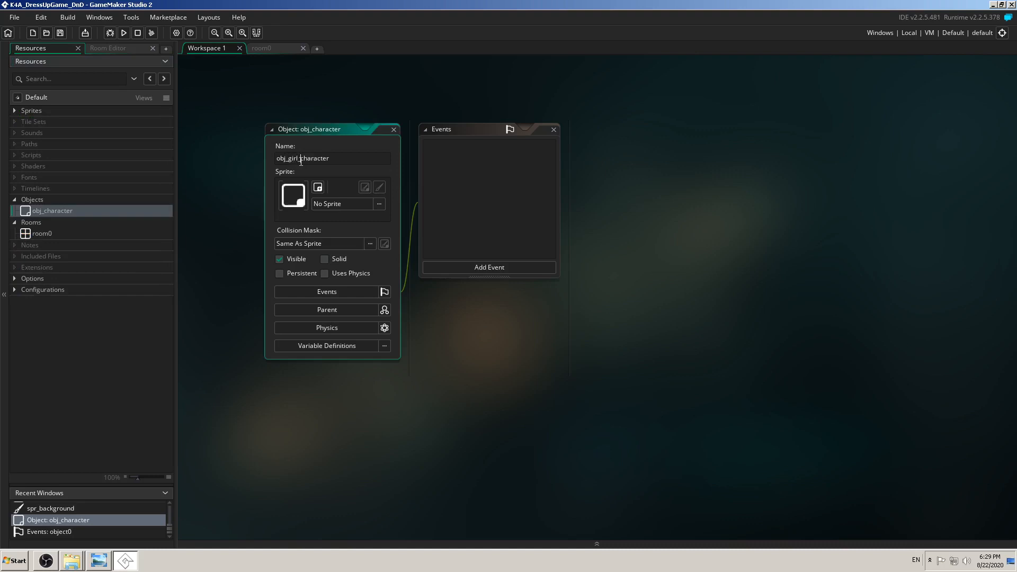
drag(336, 132, 322, 131)
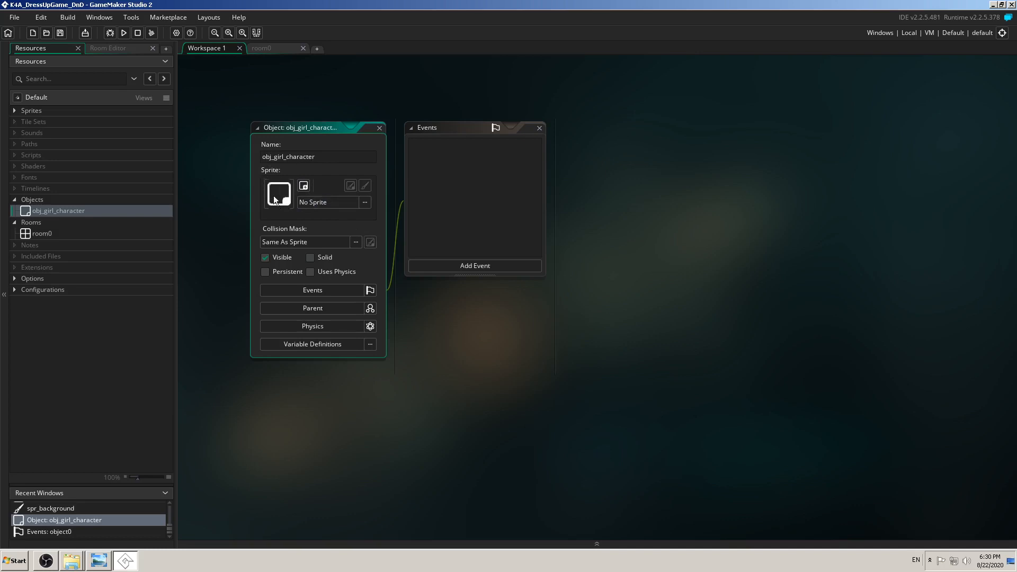
- Open the sprite picker for obj_girl_character and enlarge it to view all available sprites, closing it without choosing one
click(364, 202)
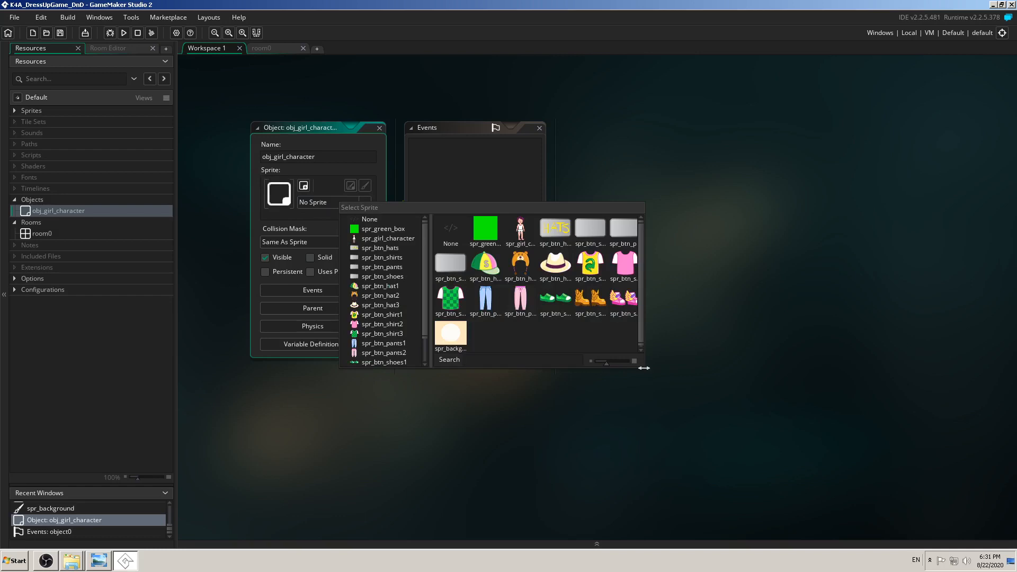
drag(644, 368, 895, 498)
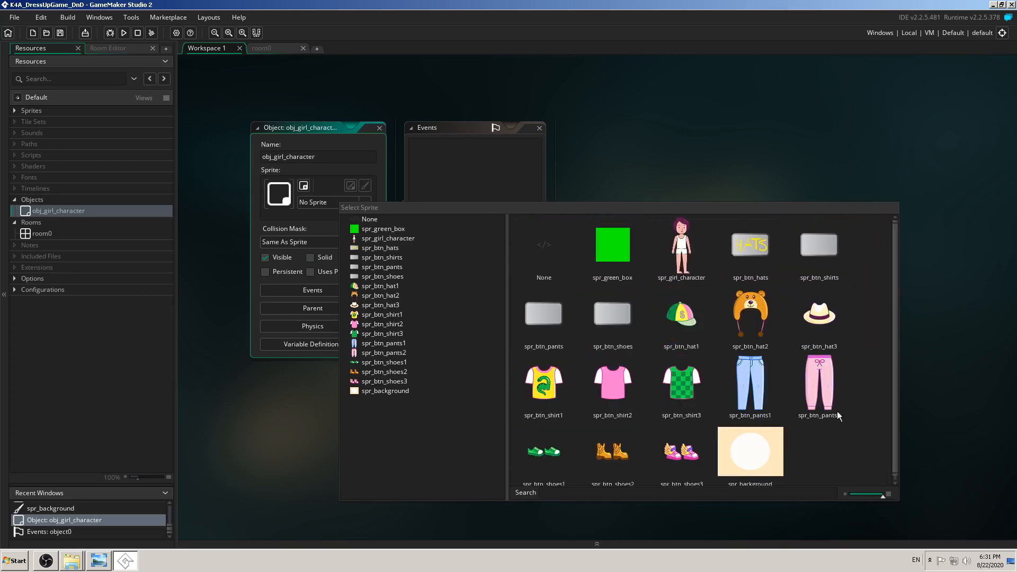
click(409, 201)
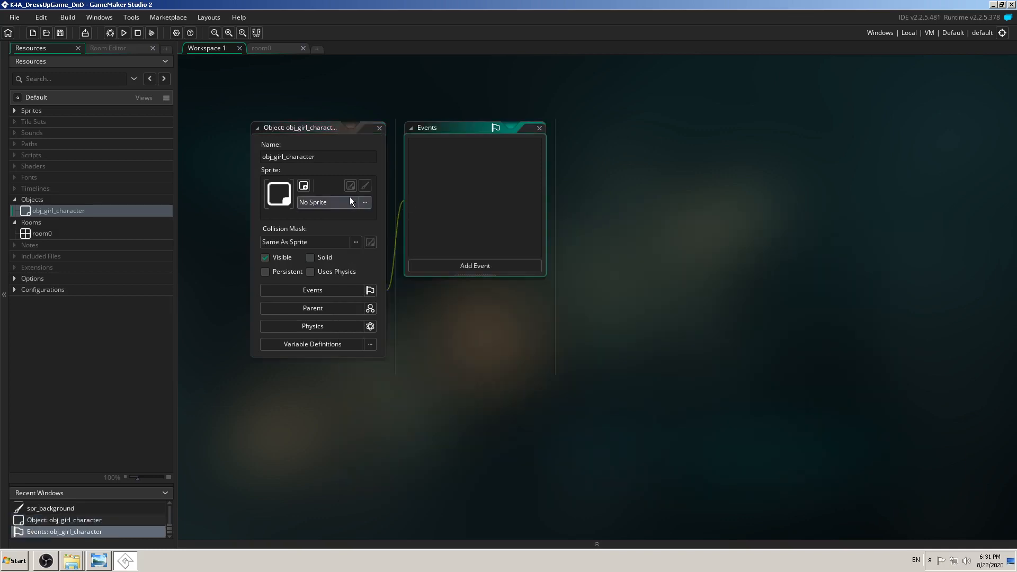
click(335, 203)
drag(448, 208, 455, 110)
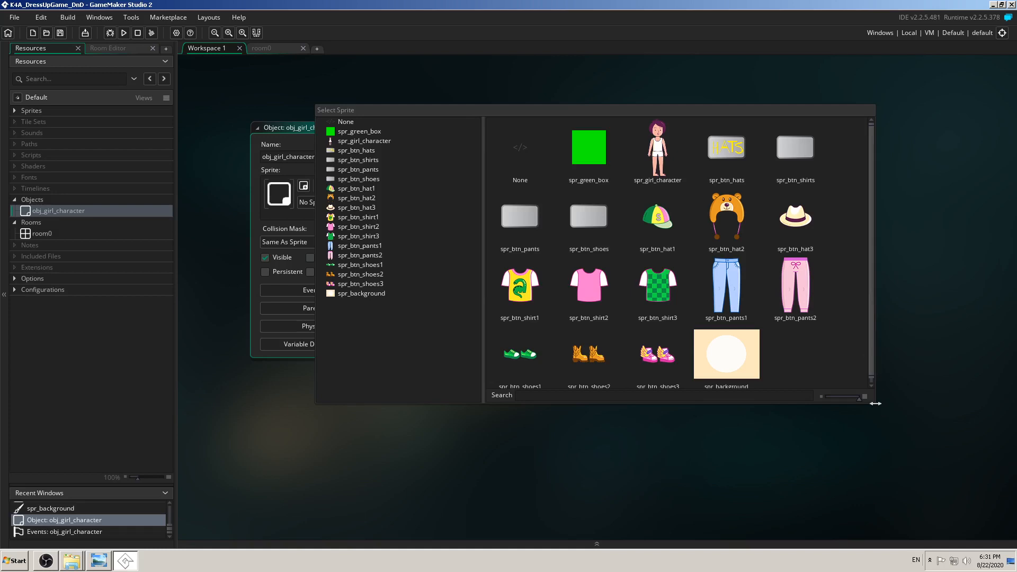
drag(875, 403, 910, 470)
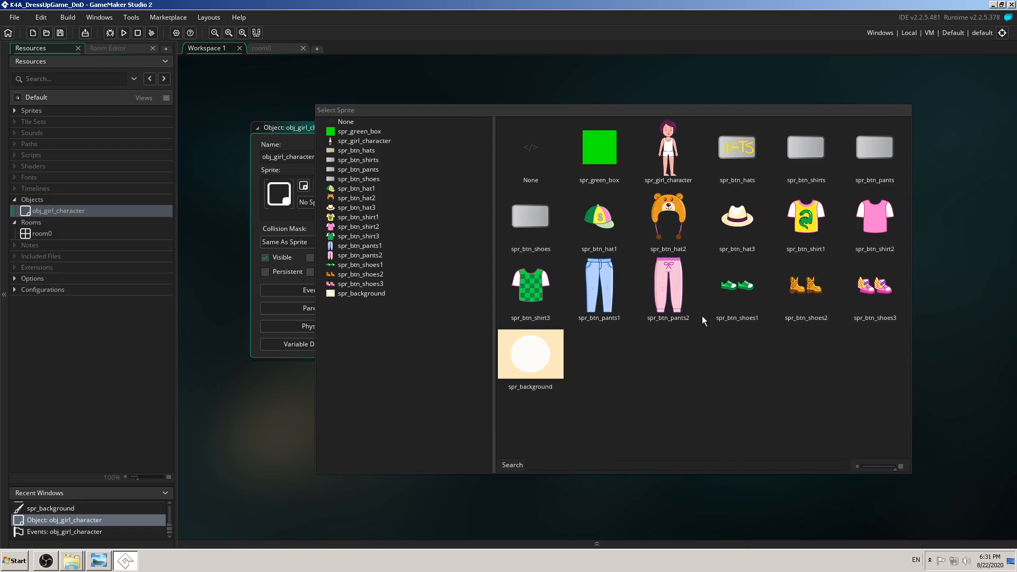
click(1014, 237)
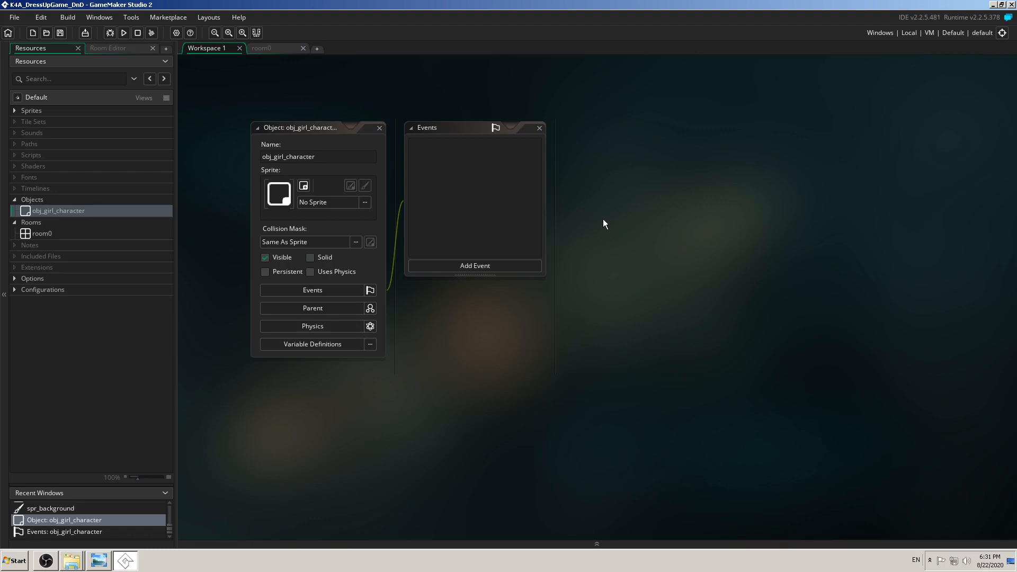
- Reopen the sprite picker and try to bring its cut-off upper part into view by shifting the workspace and resizing the program window
click(365, 201)
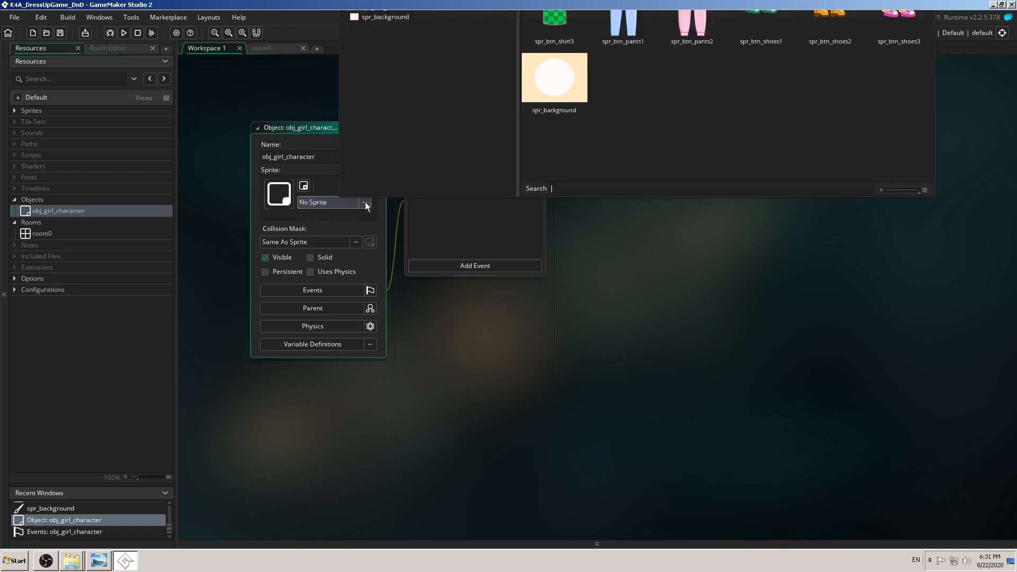
middle_drag(633, 295, 665, 397)
click(398, 308)
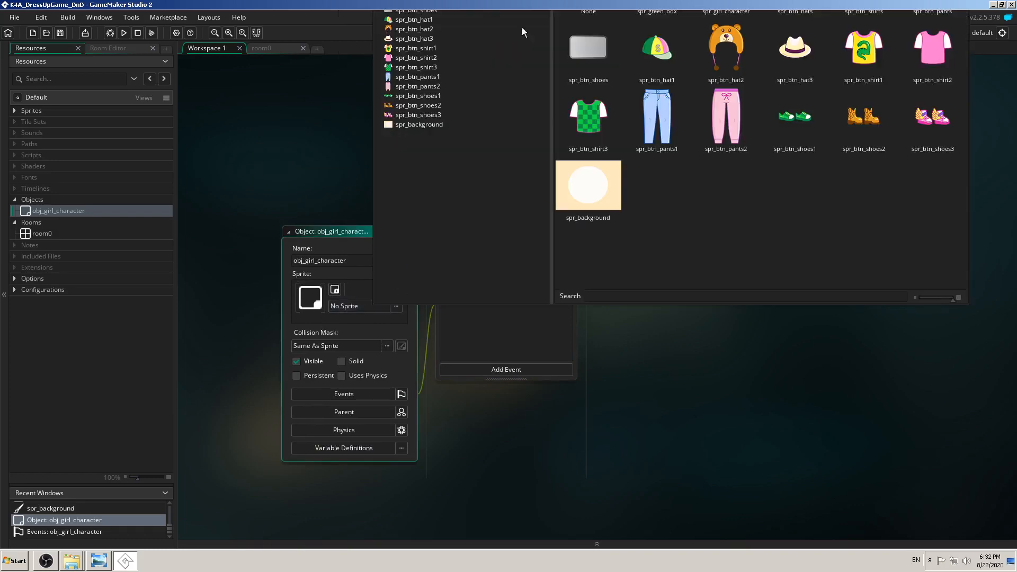
drag(583, 5, 608, 68)
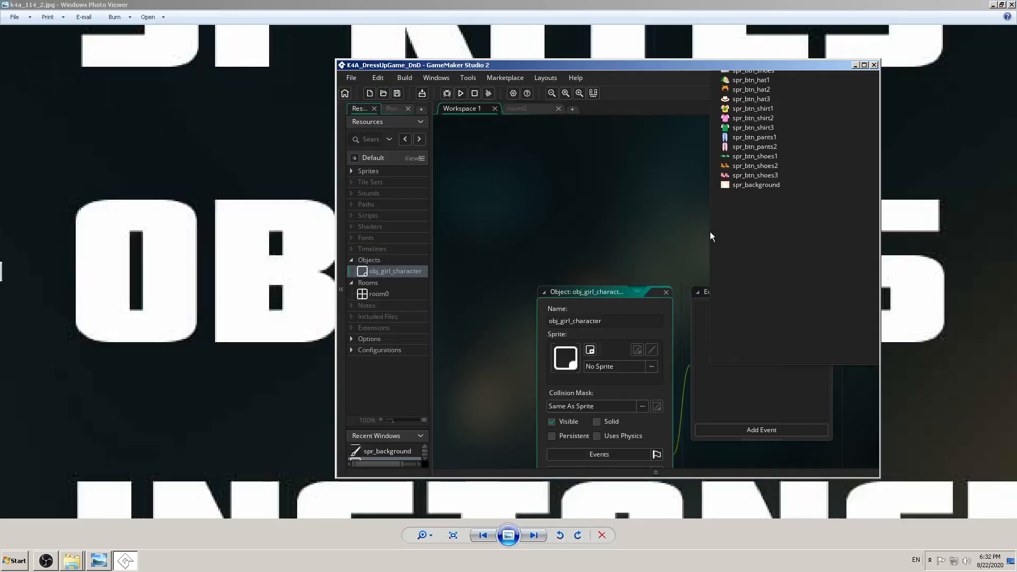
click(863, 65)
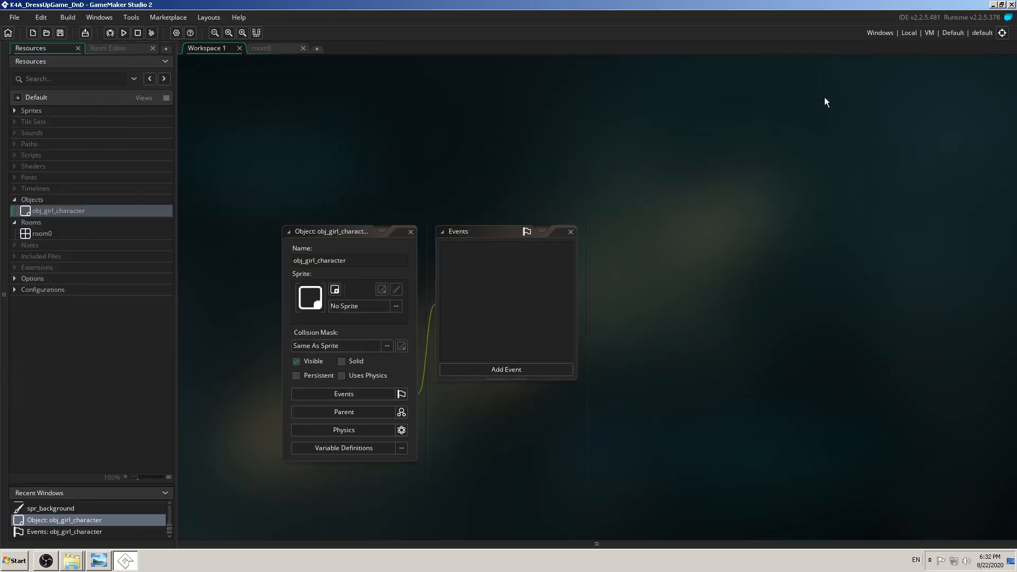
- Reopen the sprite picker for obj_girl_character, try resizing the picker and program window to reveal its cut-off part, and reposition the object editor
click(395, 307)
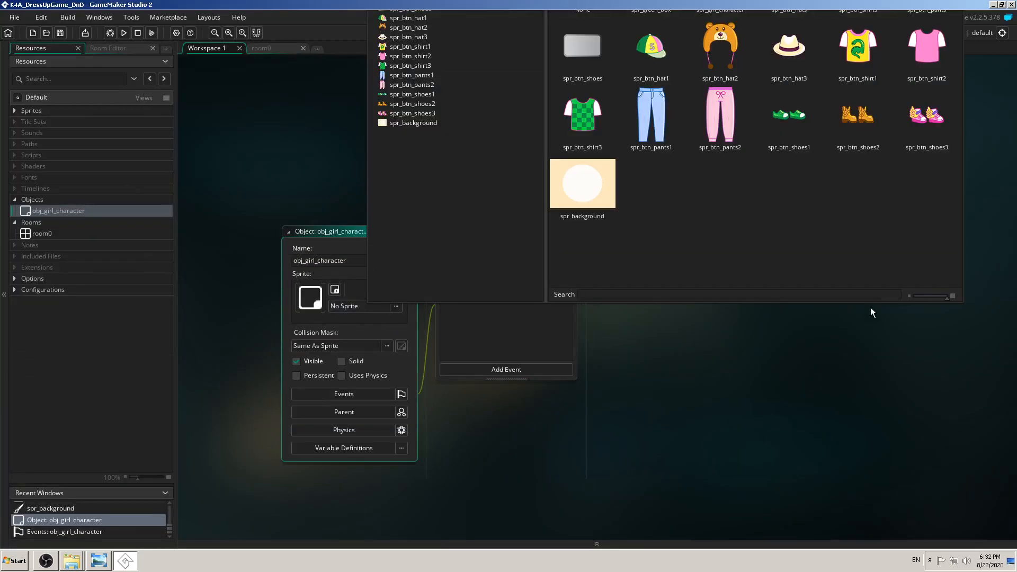
mouse_move(946, 298)
mouse_down()
mouse_move(874, 301)
mouse_move(952, 311)
mouse_up()
click(1001, 5)
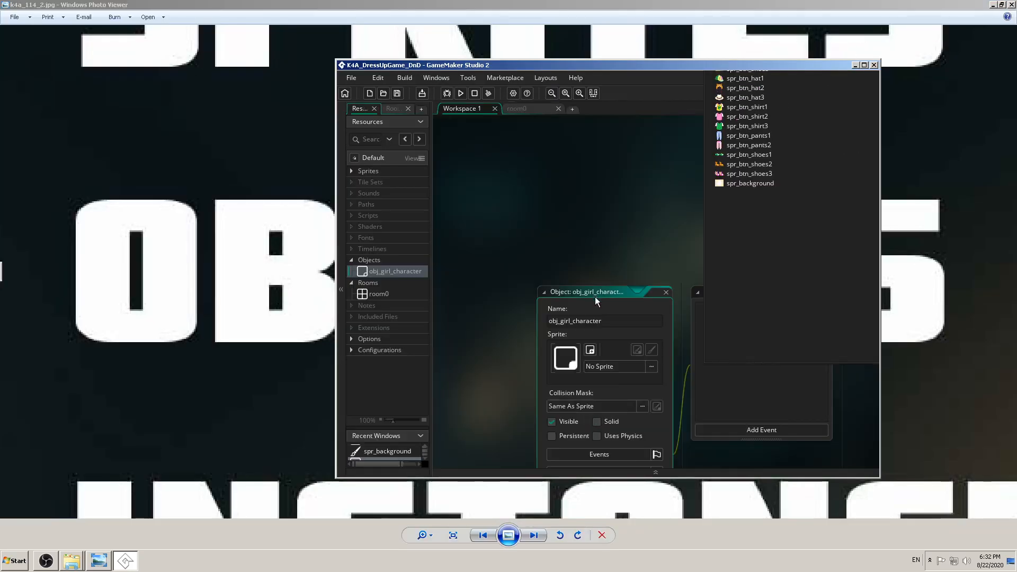
click(625, 295)
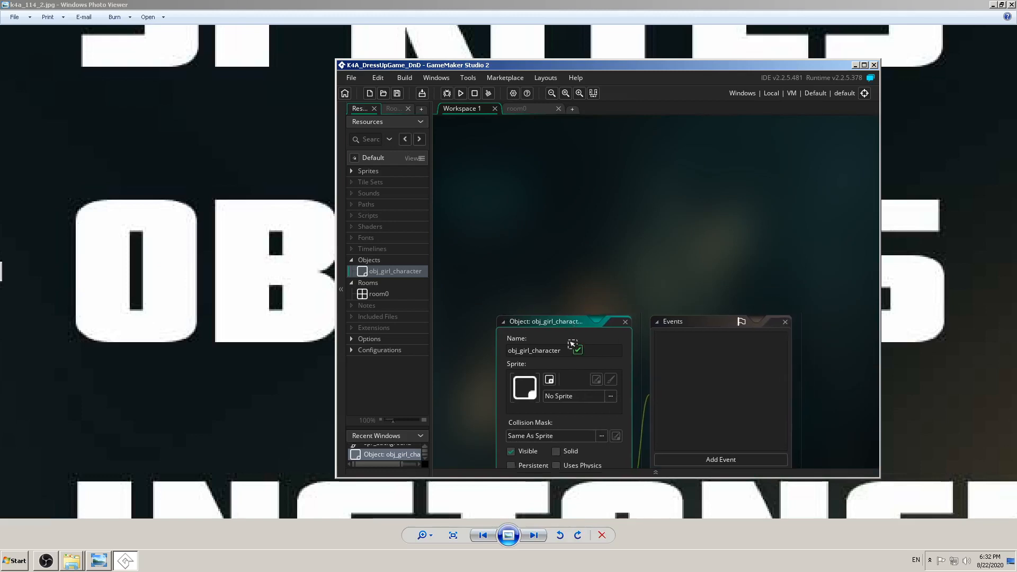
click(863, 65)
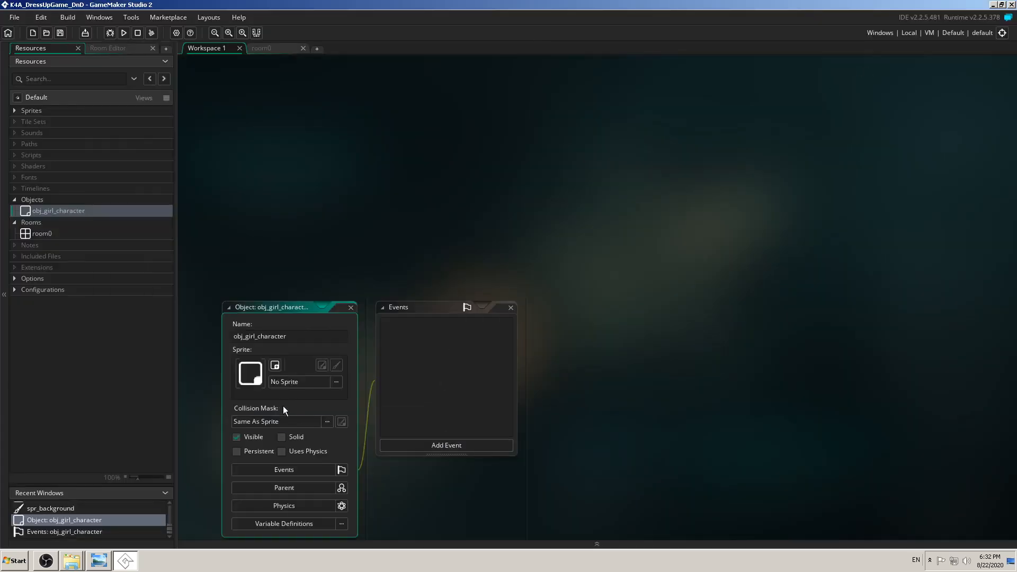
- Reopen the sprite picker with the object editor at different heights and try to fit it in view, closing it without choosing a sprite
click(336, 382)
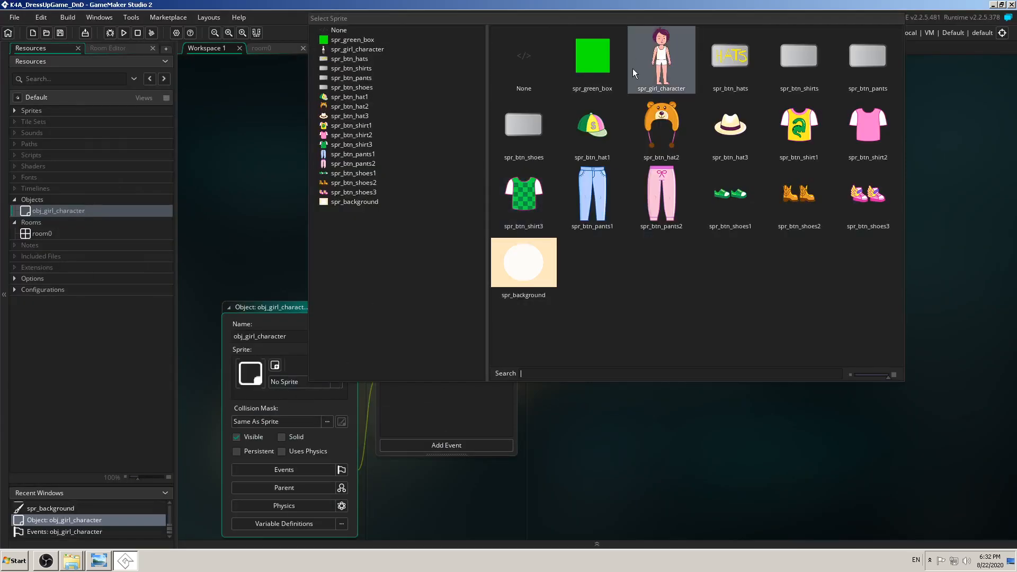
drag(551, 21, 549, 101)
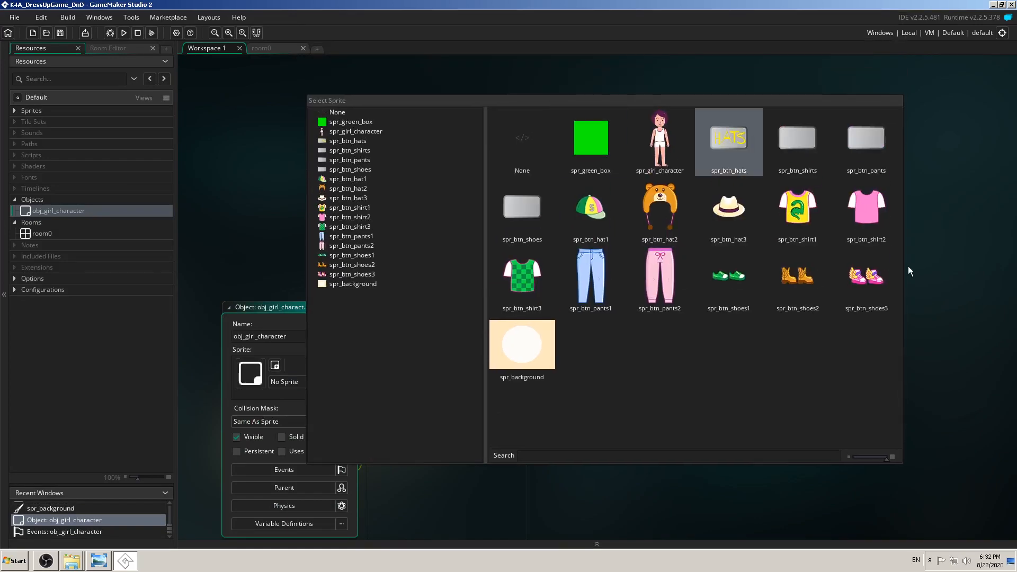
click(935, 309)
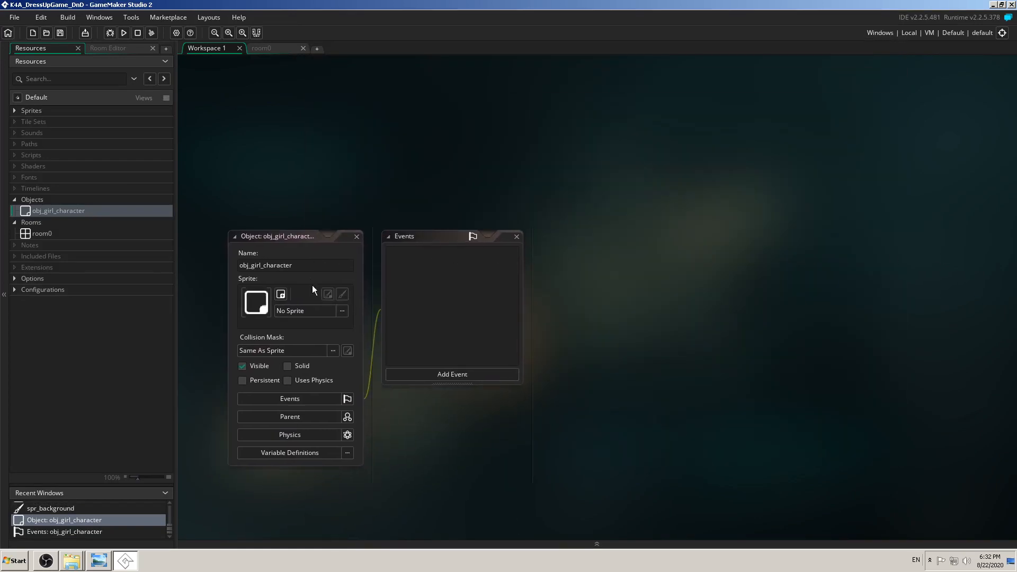
click(337, 310)
click(824, 413)
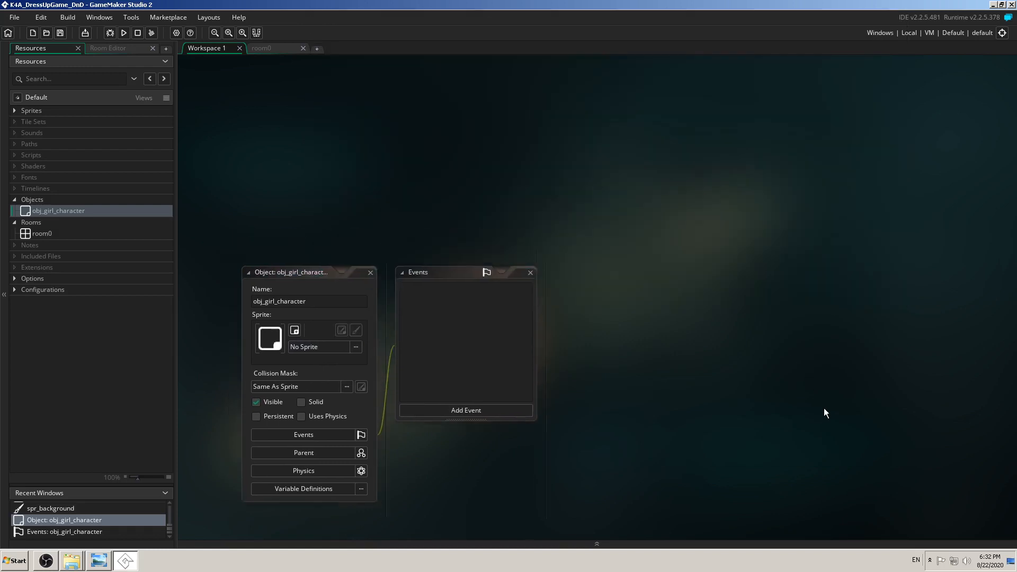
click(312, 370)
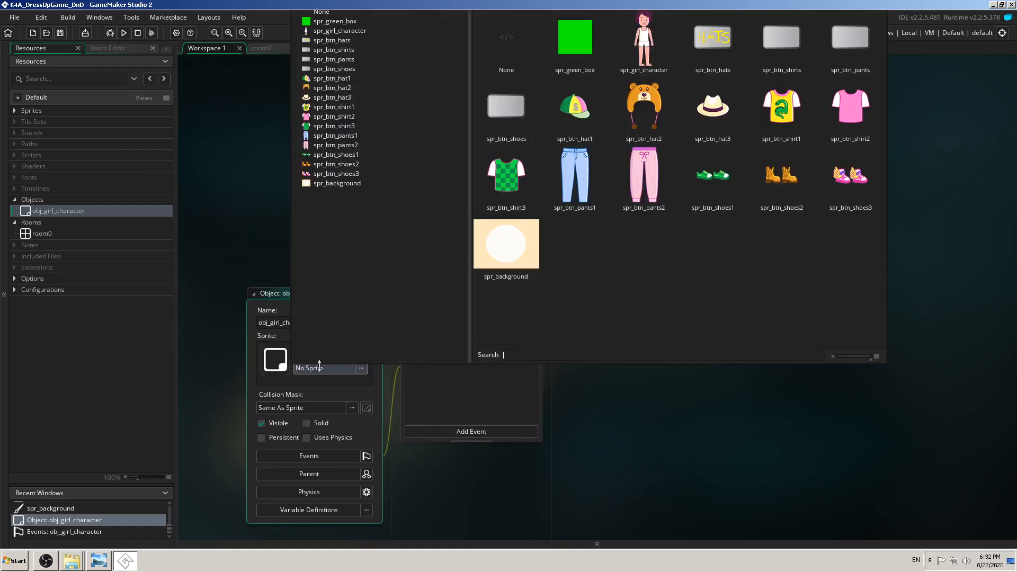
click(885, 364)
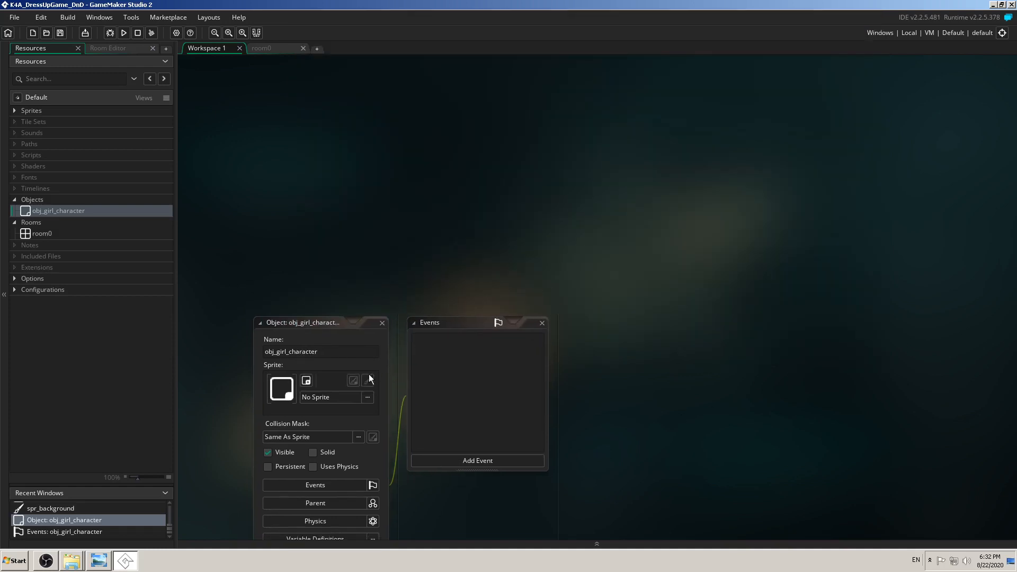
- Reopen the sprite picker, resize it to fit in view and assign spr_girl_character to obj_girl_character
click(367, 396)
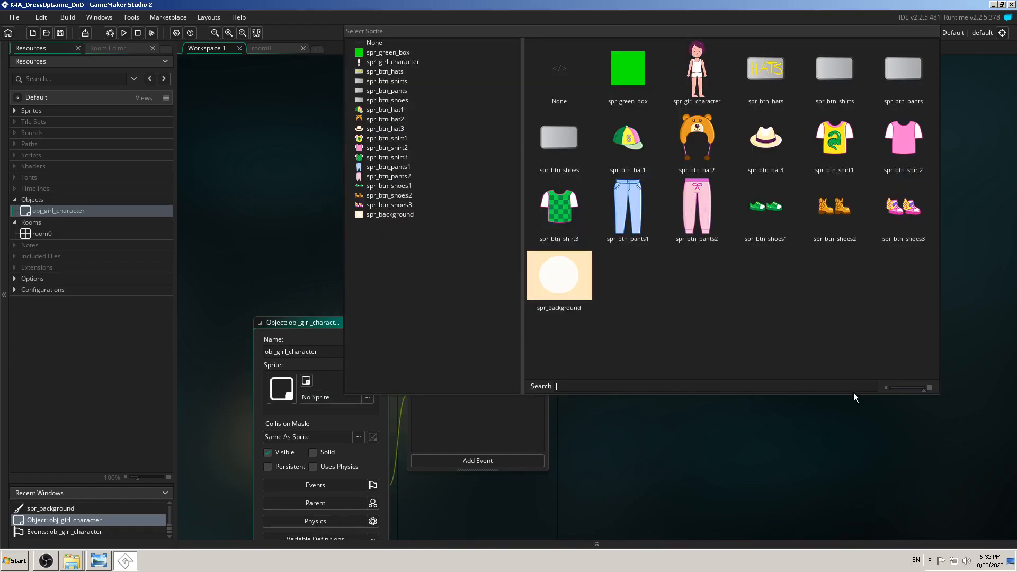
drag(939, 393, 870, 393)
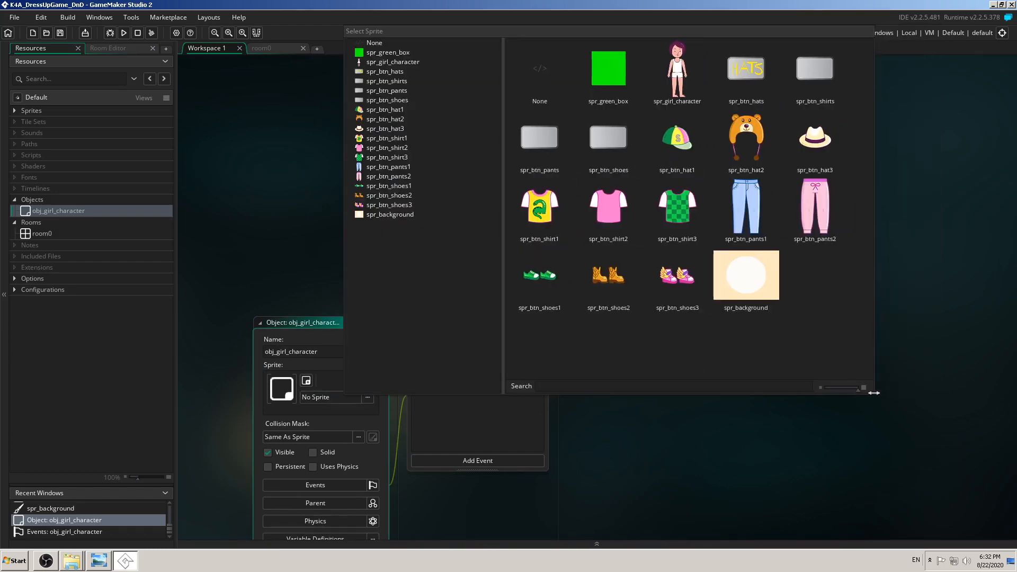
drag(342, 25, 358, 107)
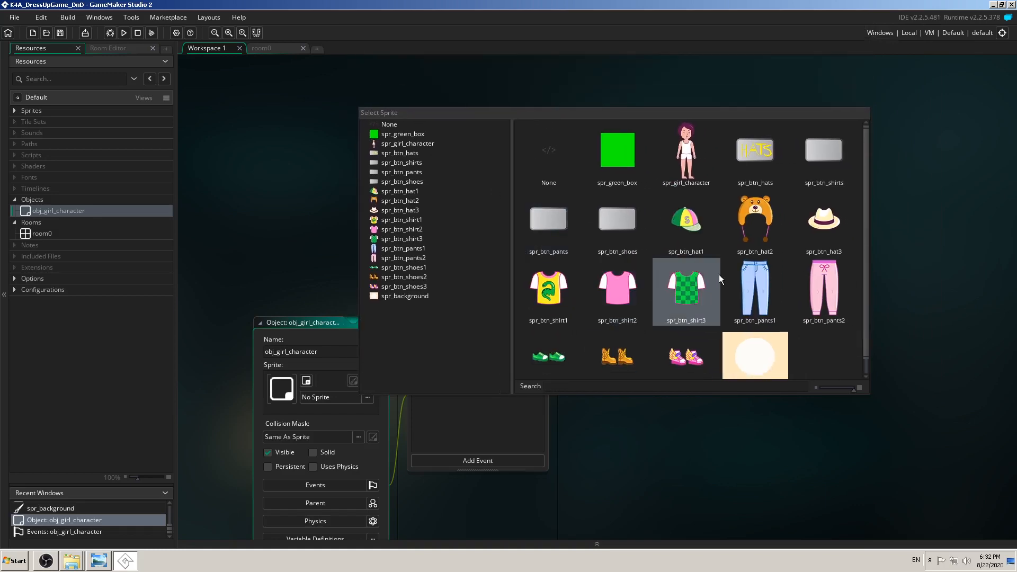
click(685, 151)
middle_drag(638, 289, 640, 181)
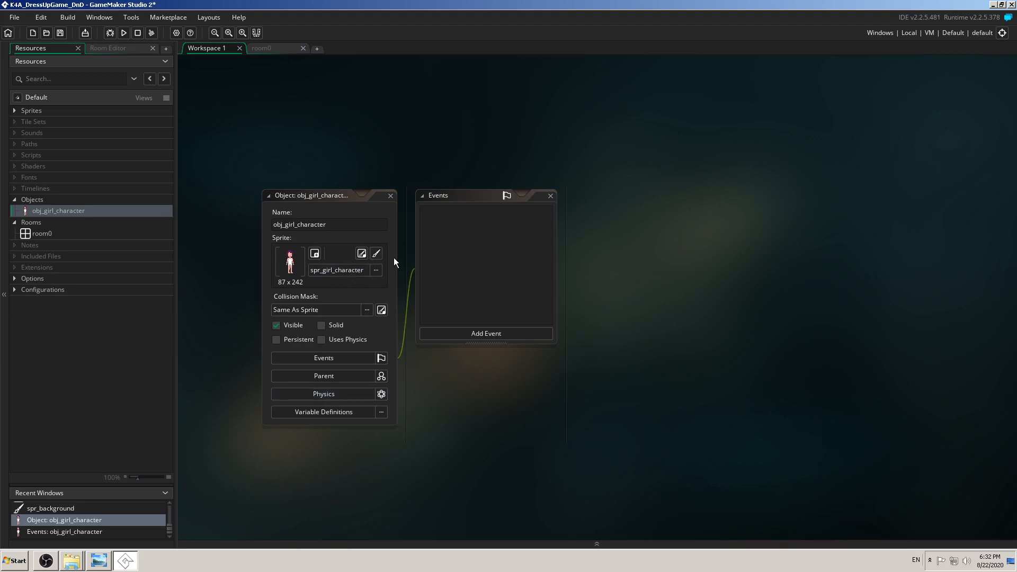
- Open room0 in the room editor
click(266, 49)
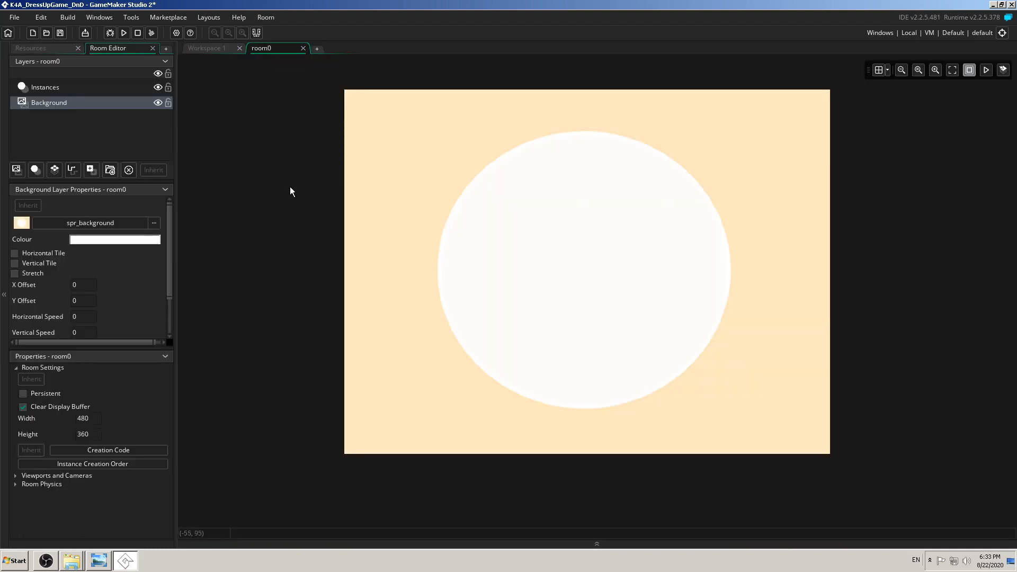
click(900, 71)
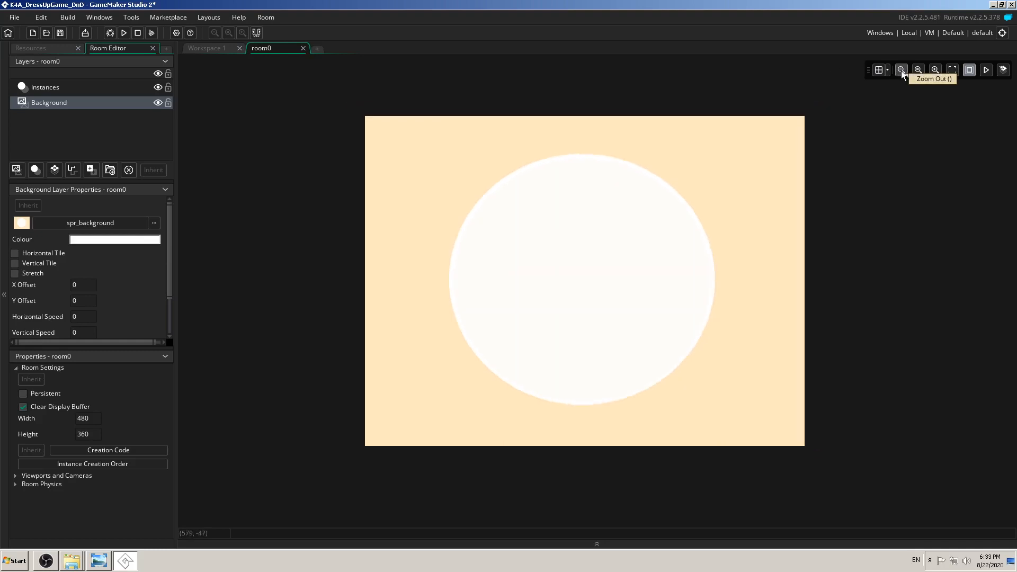
click(901, 71)
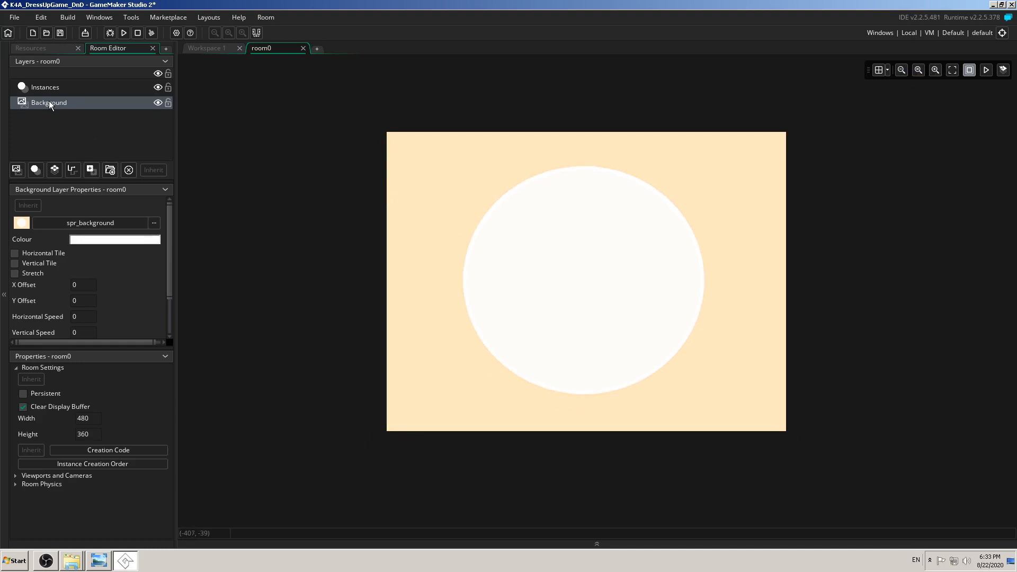
- Try to place obj_girl_character in room0 while the Background layer is selected, and dismiss the resulting dialog
click(44, 48)
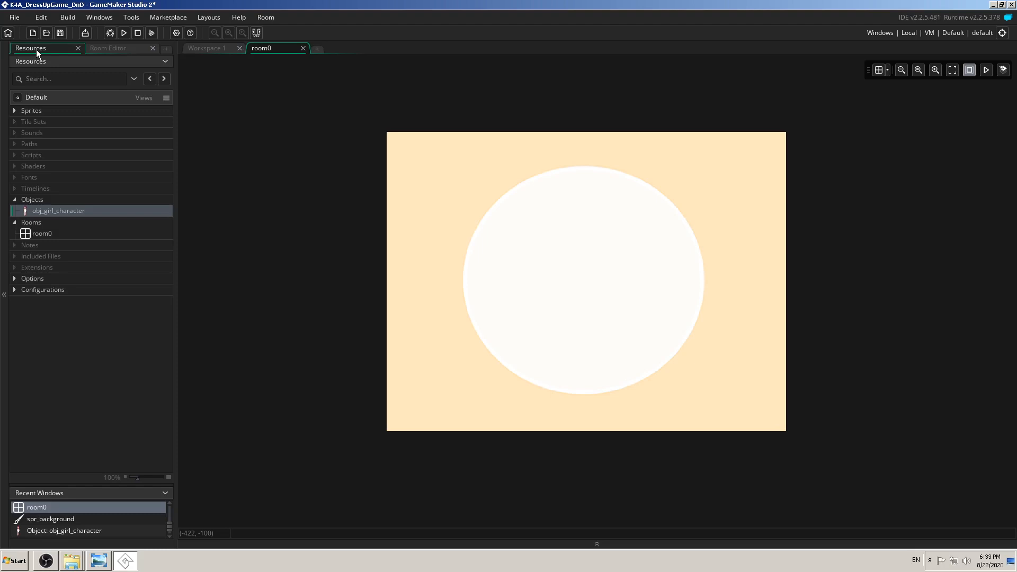
drag(26, 212, 522, 272)
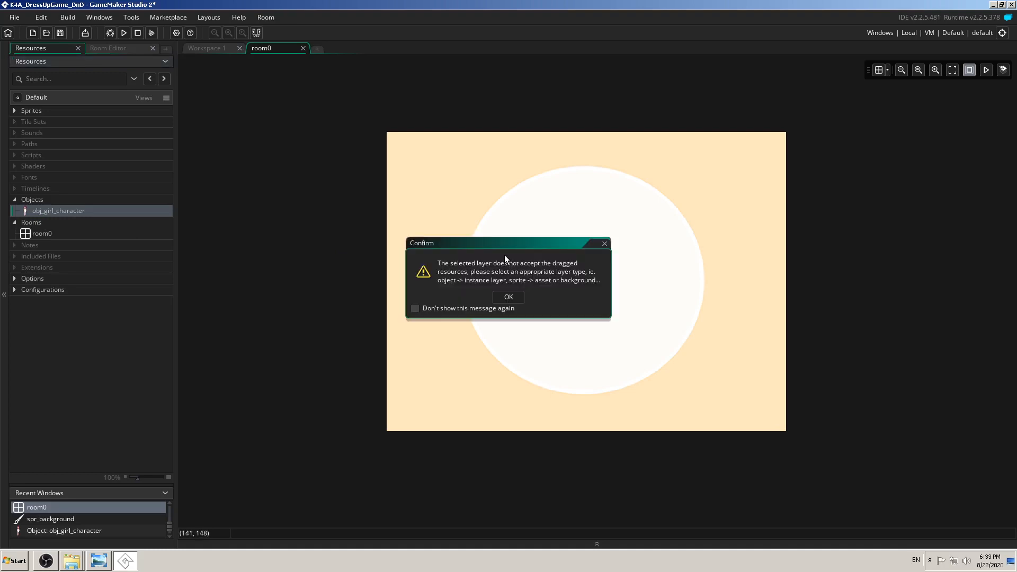
click(604, 243)
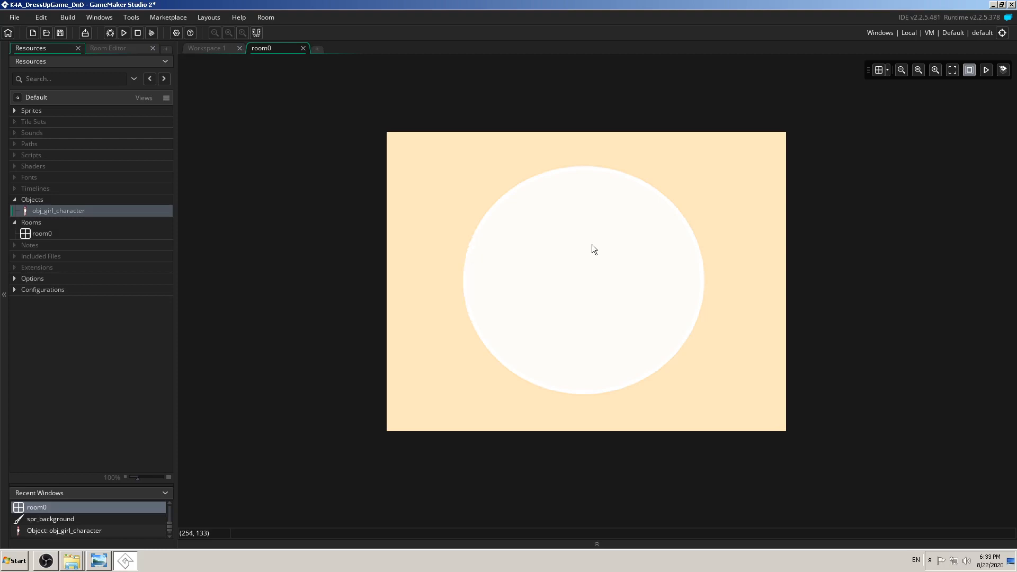
- Select the Instances layer of room0 and place obj_girl_character in the centre of the white circle
click(105, 48)
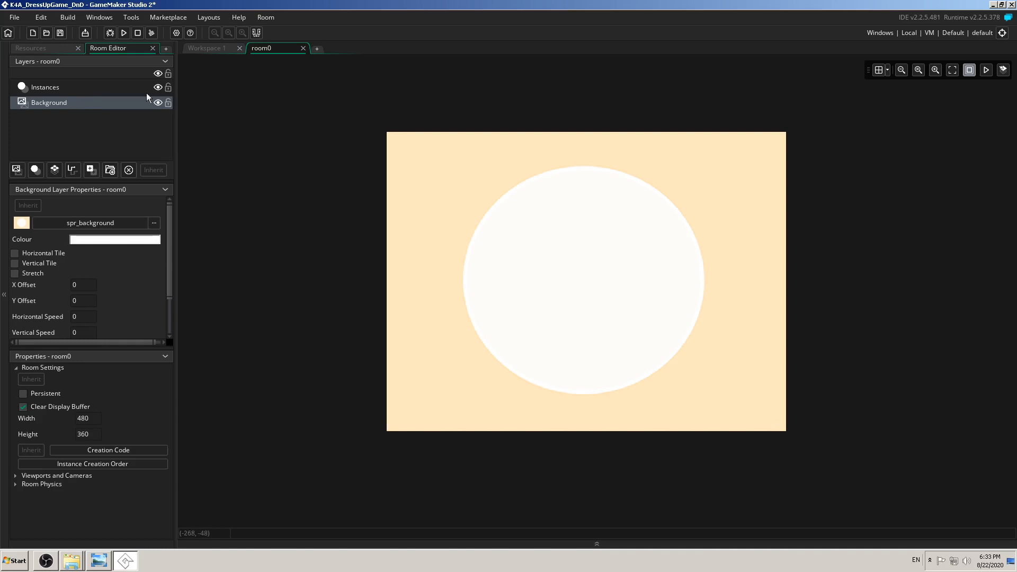
click(110, 91)
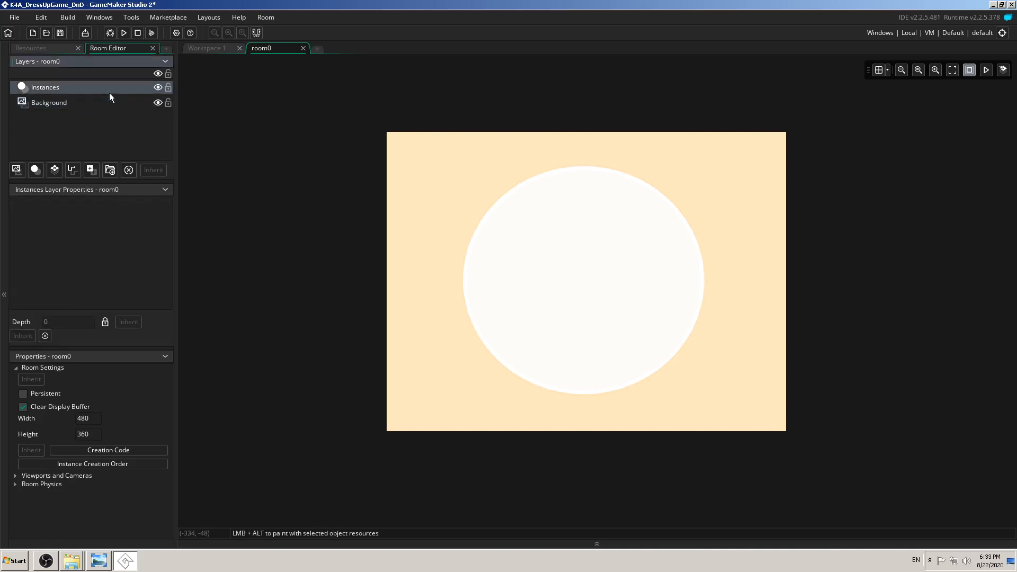
click(61, 50)
drag(32, 212, 588, 284)
drag(583, 275, 584, 281)
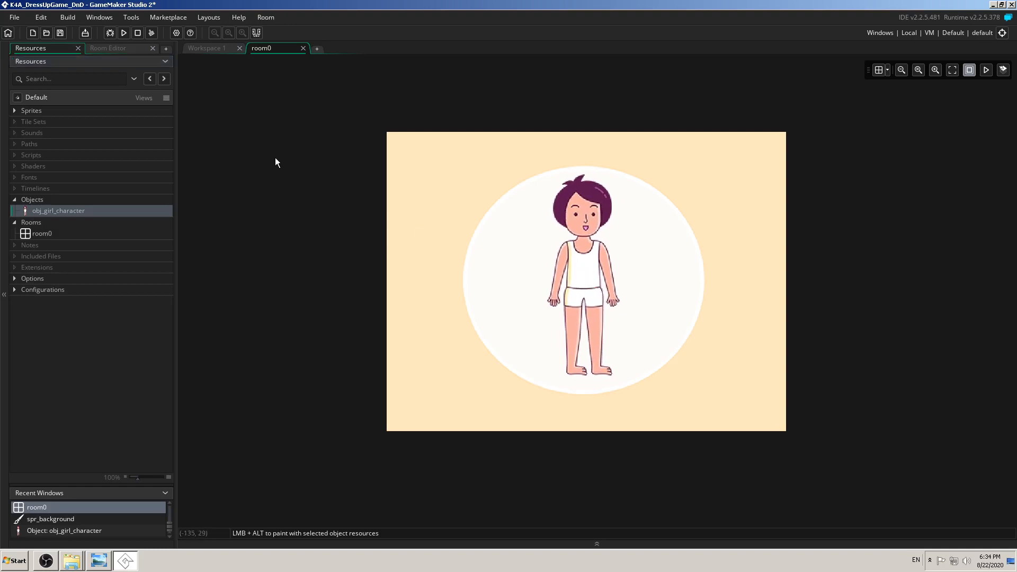
- Run the game to check how the character appears on the background, and close the game window
click(122, 33)
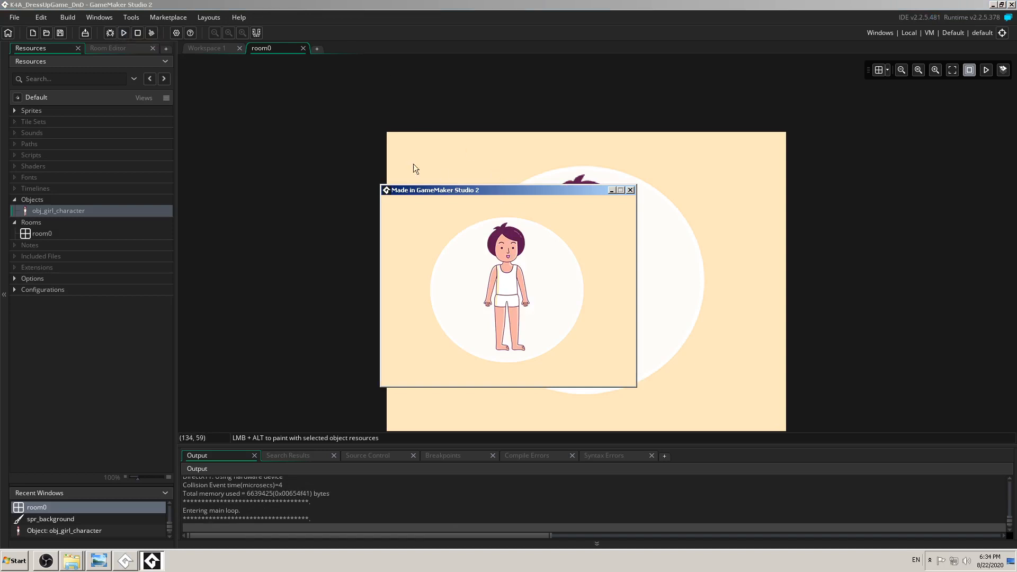
drag(498, 192, 344, 108)
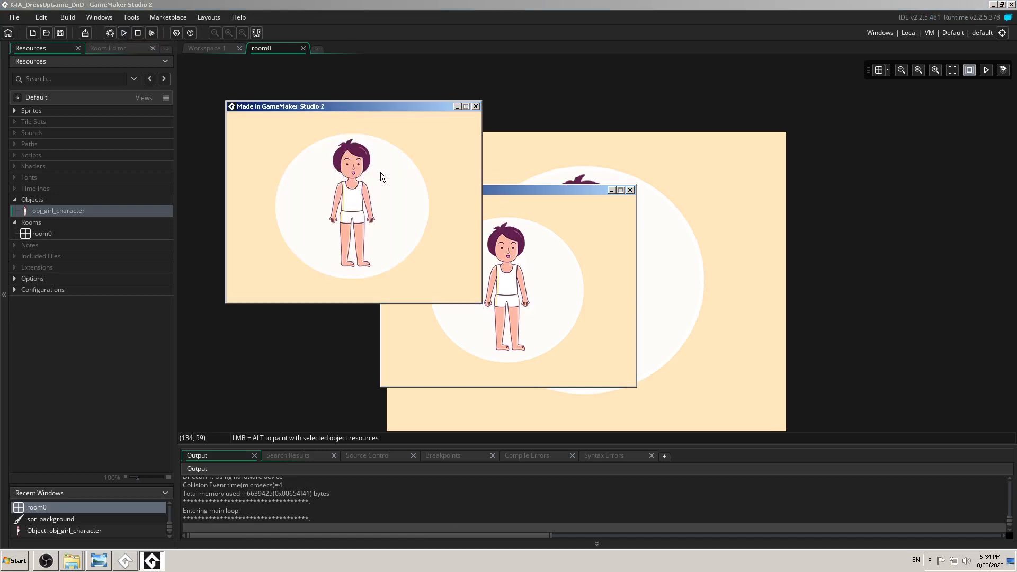
click(476, 107)
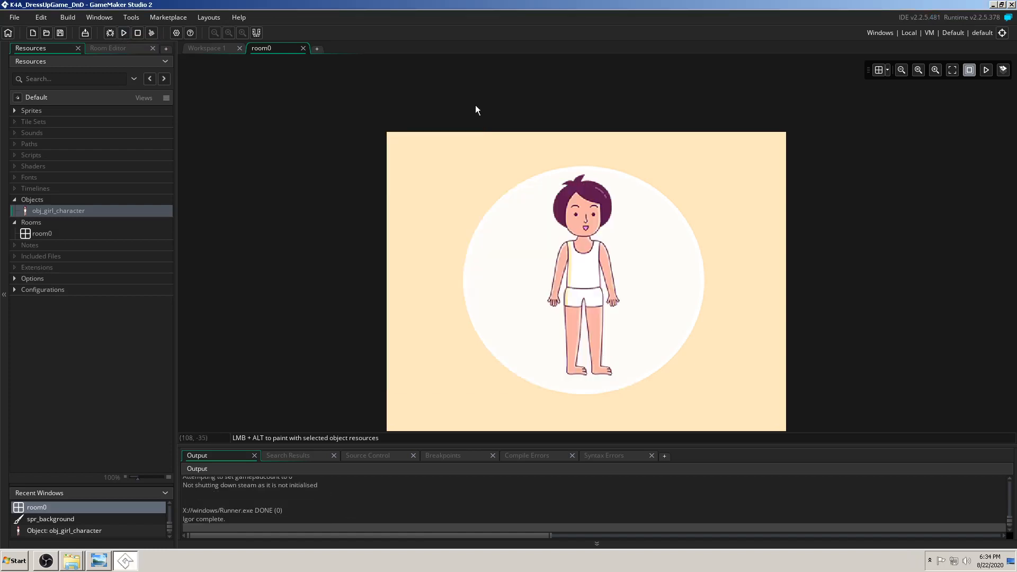
- Return to Workspace 1 and create another object in the Objects group
click(201, 48)
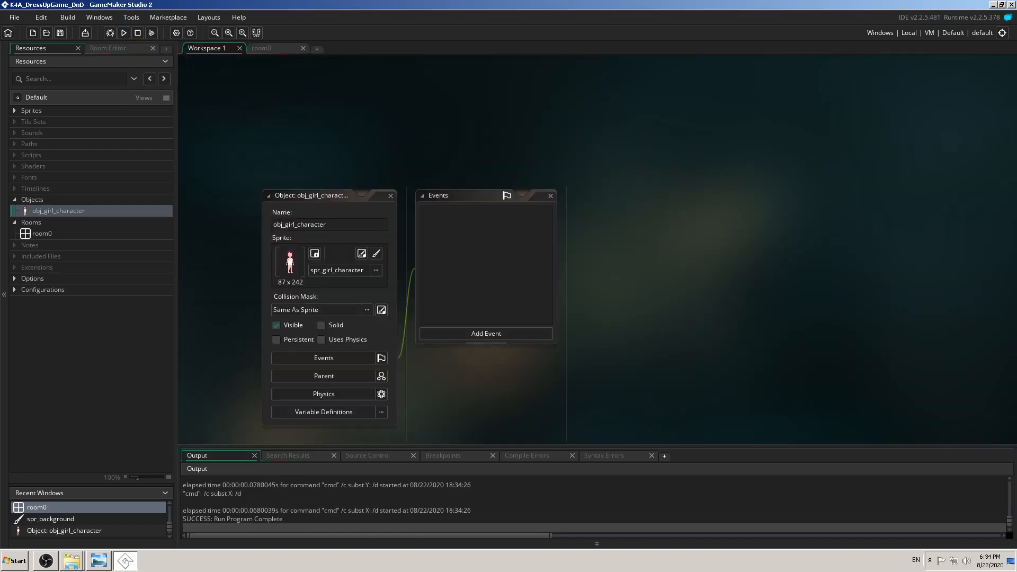
click(37, 201)
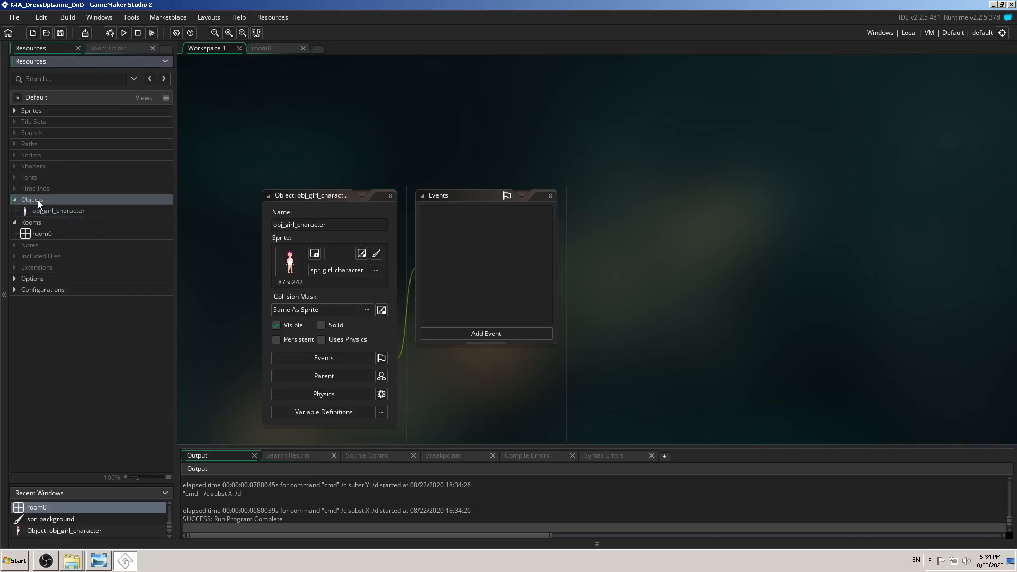
right_click(38, 201)
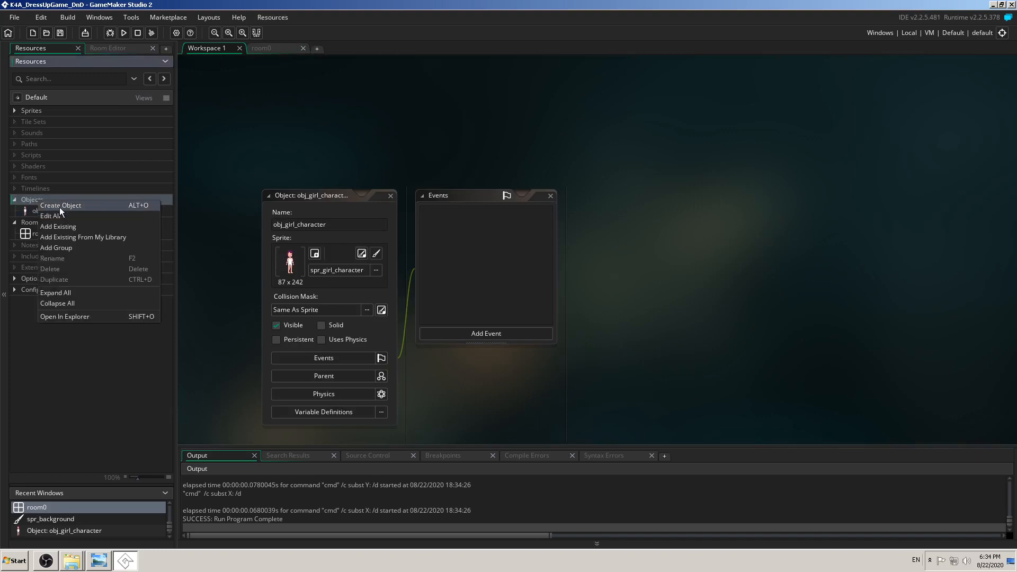
click(60, 206)
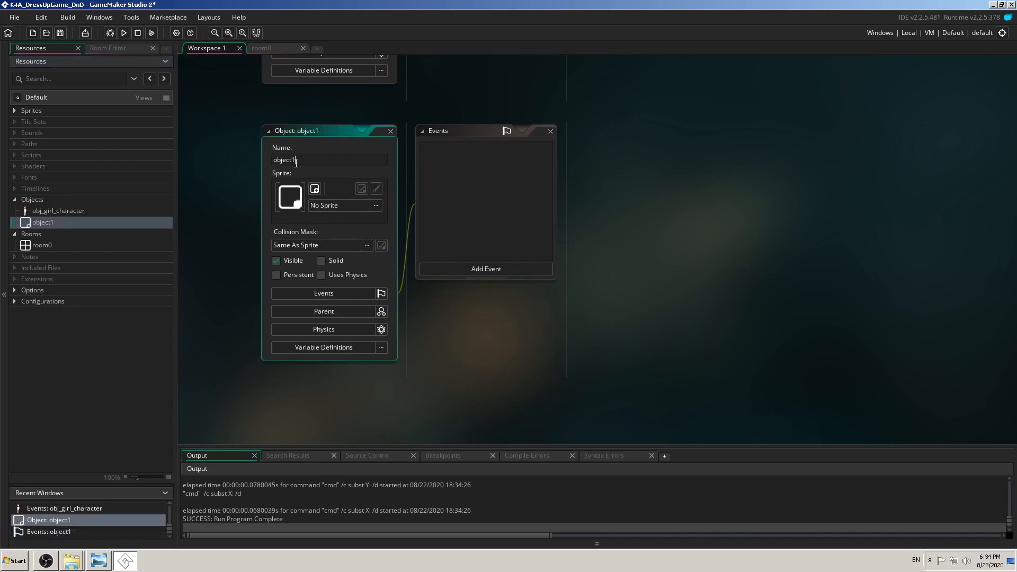
- Rename the new object obj_btn_hats and assign the spr_btn_hats sprite to it
click(276, 163)
text(obj_btn_hats)
click(377, 207)
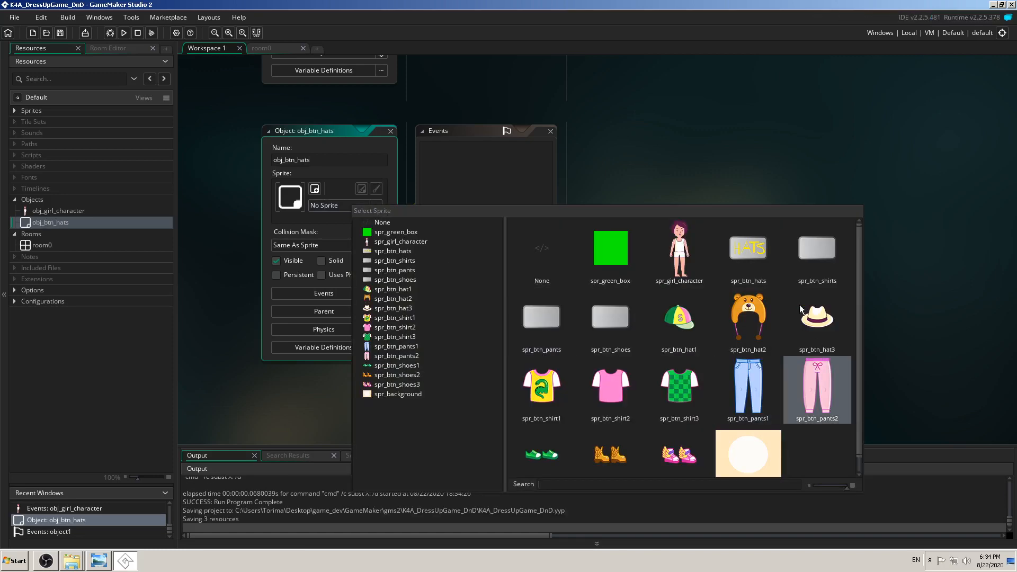
click(756, 258)
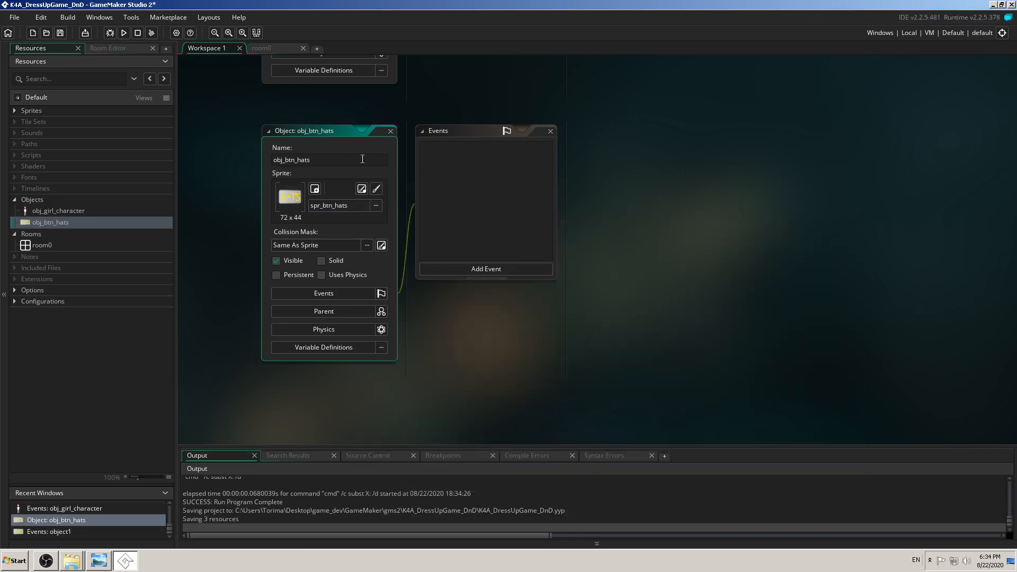
- Place obj_btn_hats near the lower-left corner of room0 at about (66, 321) and collapse the output pane
click(265, 49)
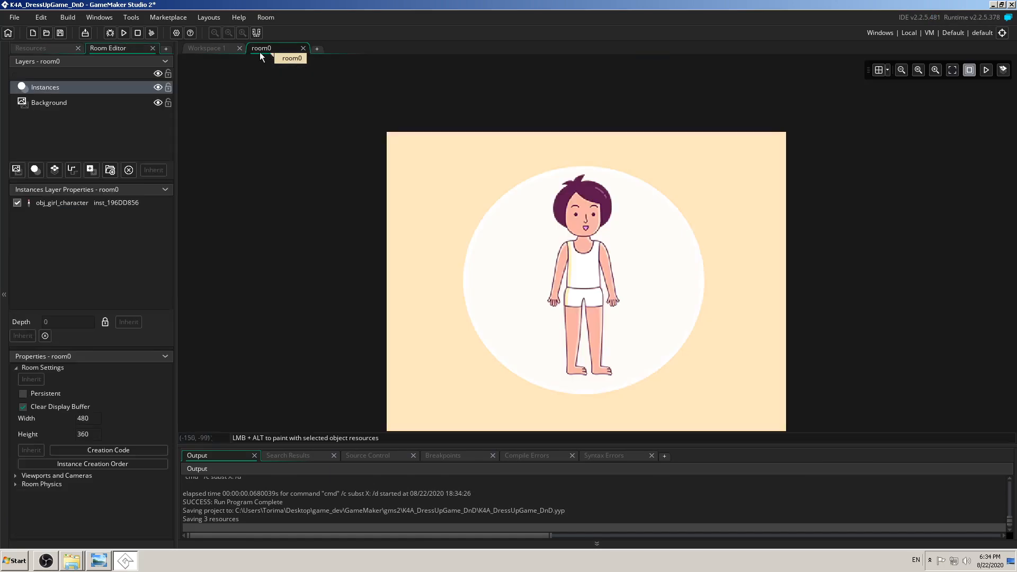
click(34, 48)
drag(24, 224, 452, 408)
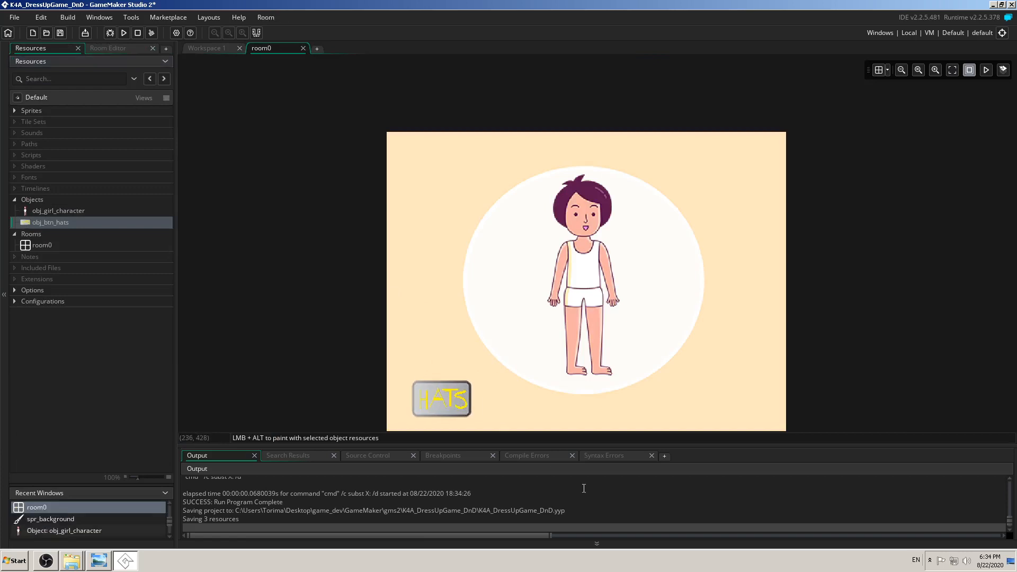
click(622, 545)
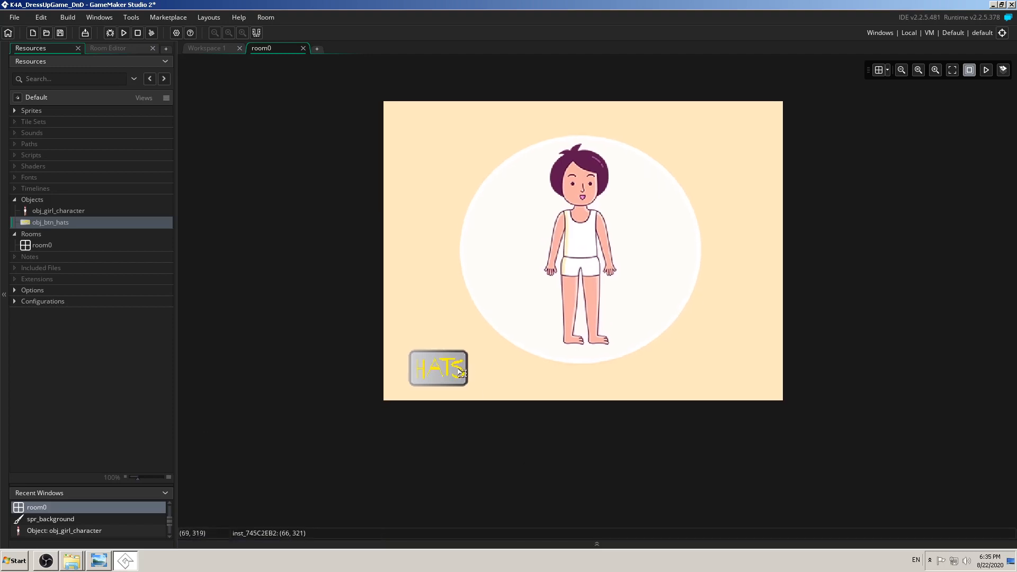
- Show the room grid and reposition the hats button in room0 so that it snaps to (64, 320)
mouse_move(441, 372)
mouse_down()
mouse_move(456, 370)
mouse_move(448, 367)
mouse_up()
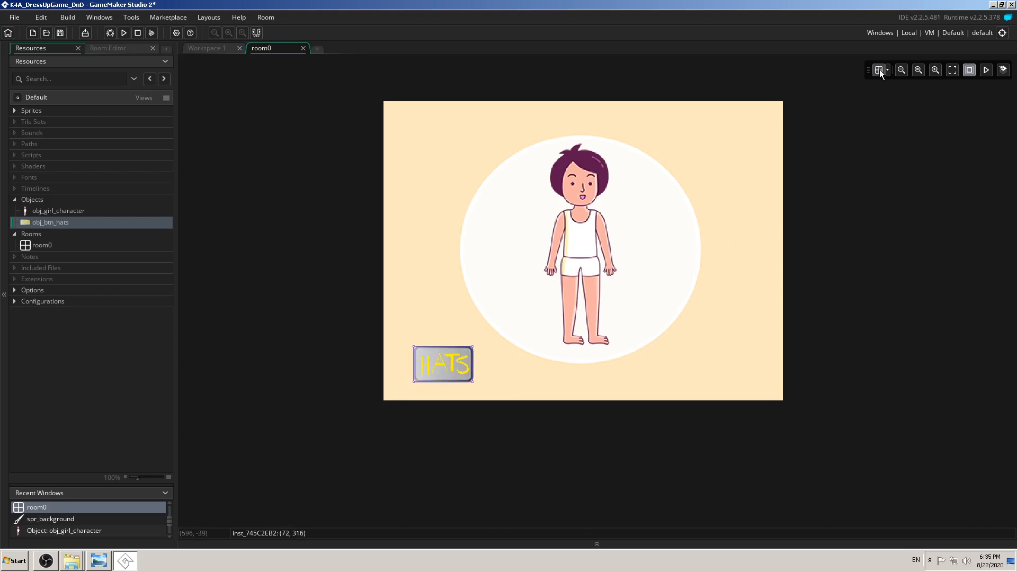
key(g)
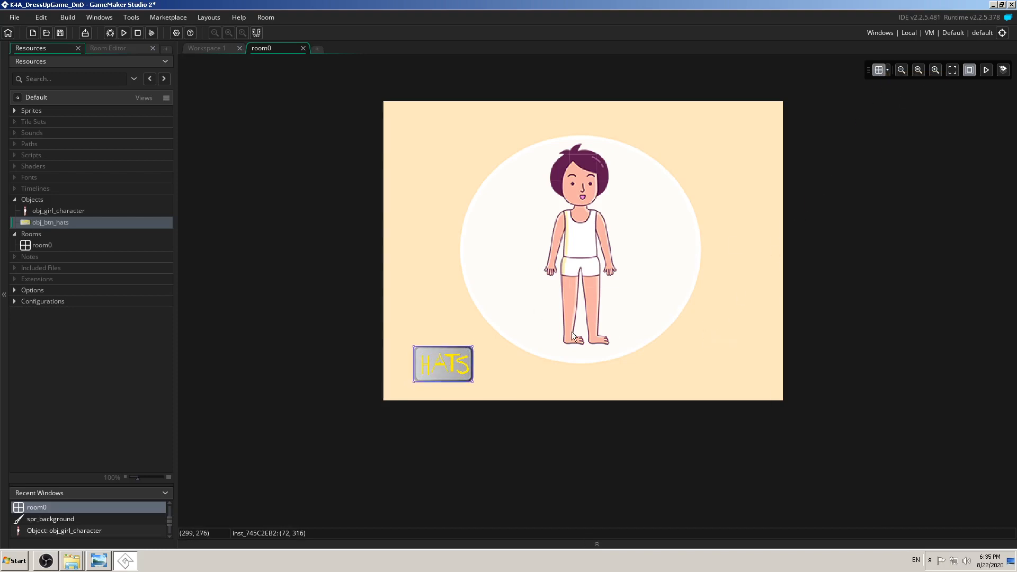
drag(455, 361, 452, 392)
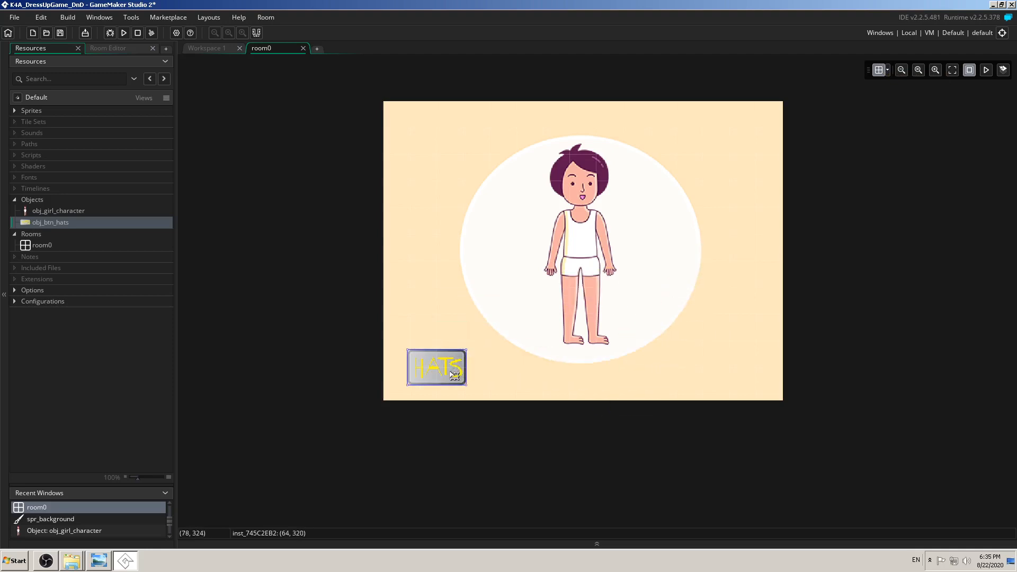
- Toggle the grid's Snap option off and back on, and hide the room grid
click(887, 70)
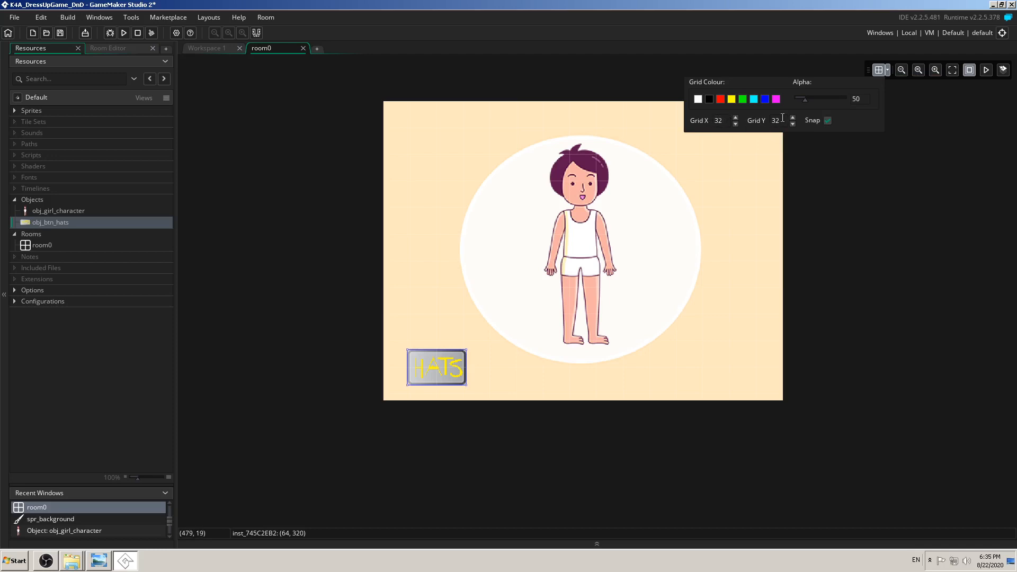
click(827, 122)
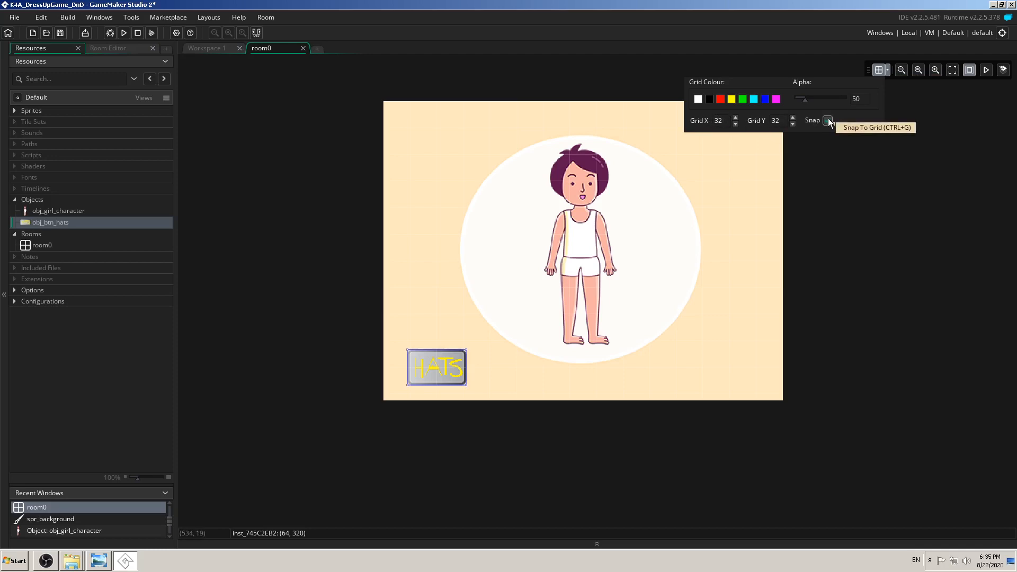
click(827, 120)
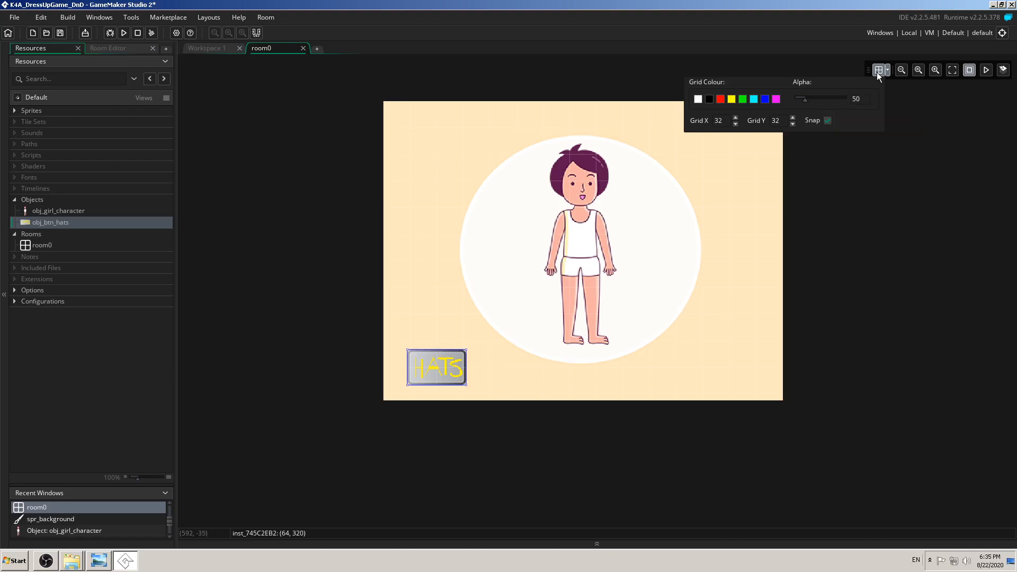
click(876, 71)
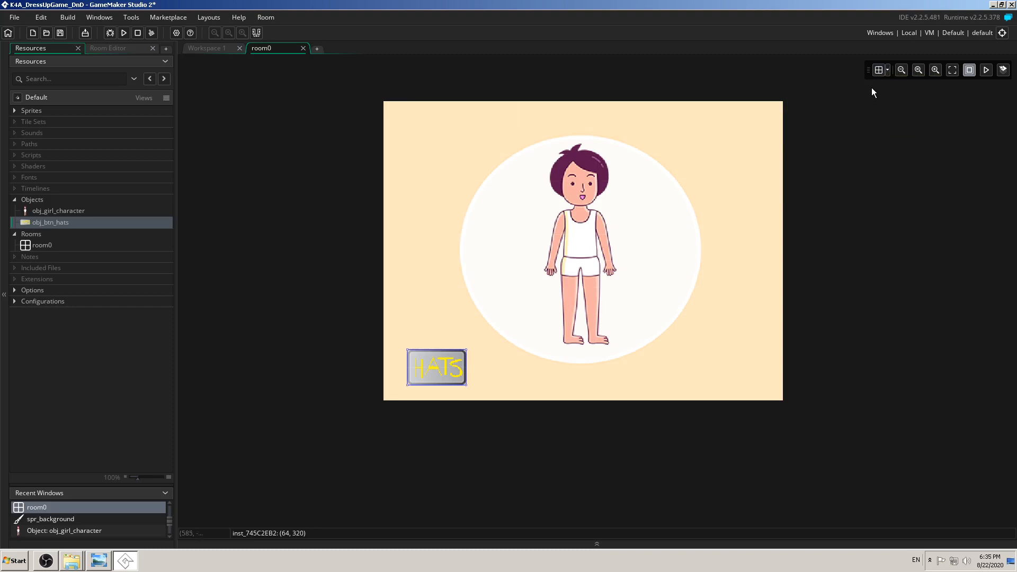
- Move the hats button freely to about (59, 322) in room0 and deselect it
mouse_move(443, 371)
mouse_down()
mouse_move(453, 378)
mouse_move(433, 376)
mouse_up()
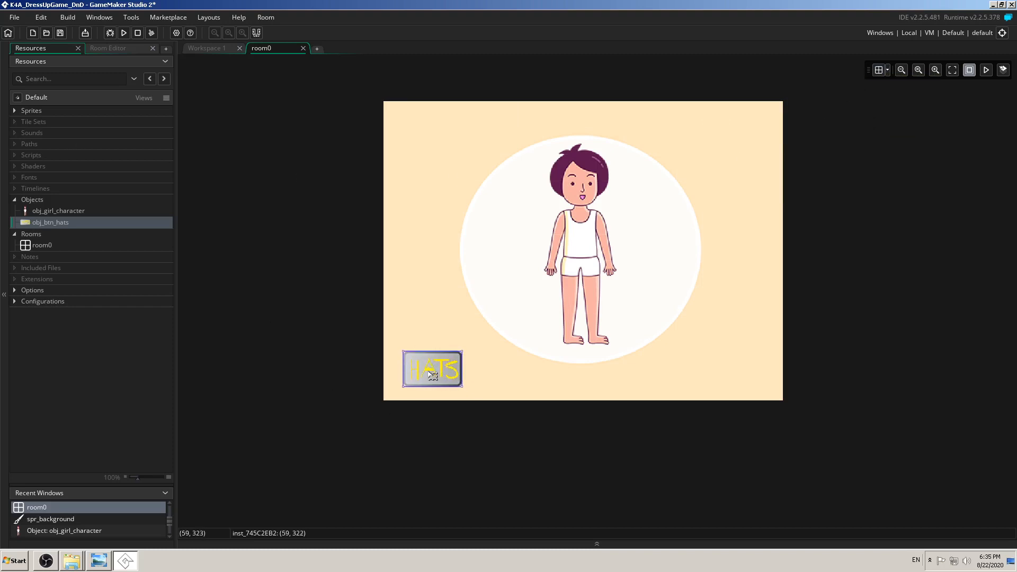
click(216, 210)
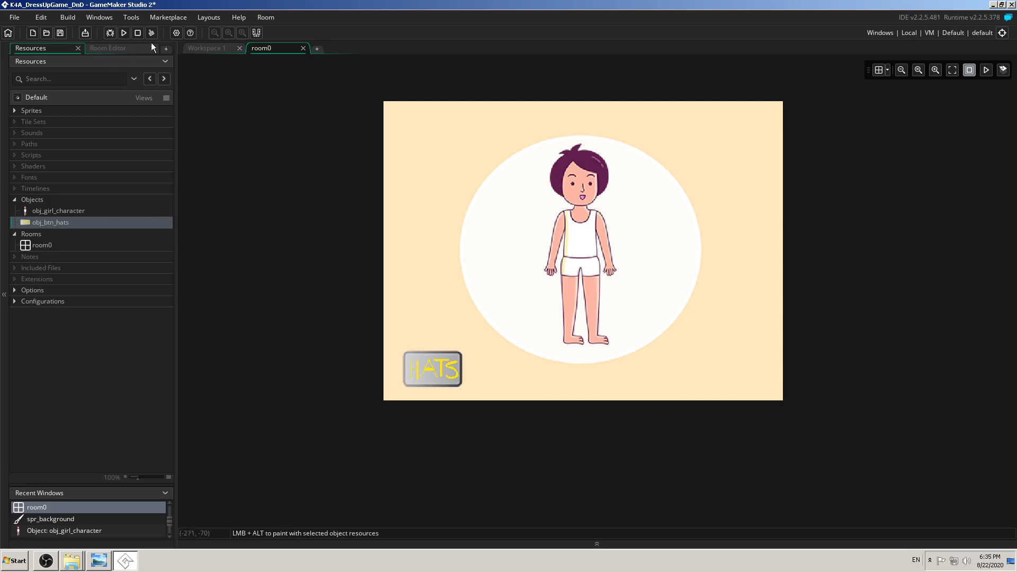
- Return to Workspace 1 and duplicate the obj_btn_hats object
click(116, 47)
click(203, 48)
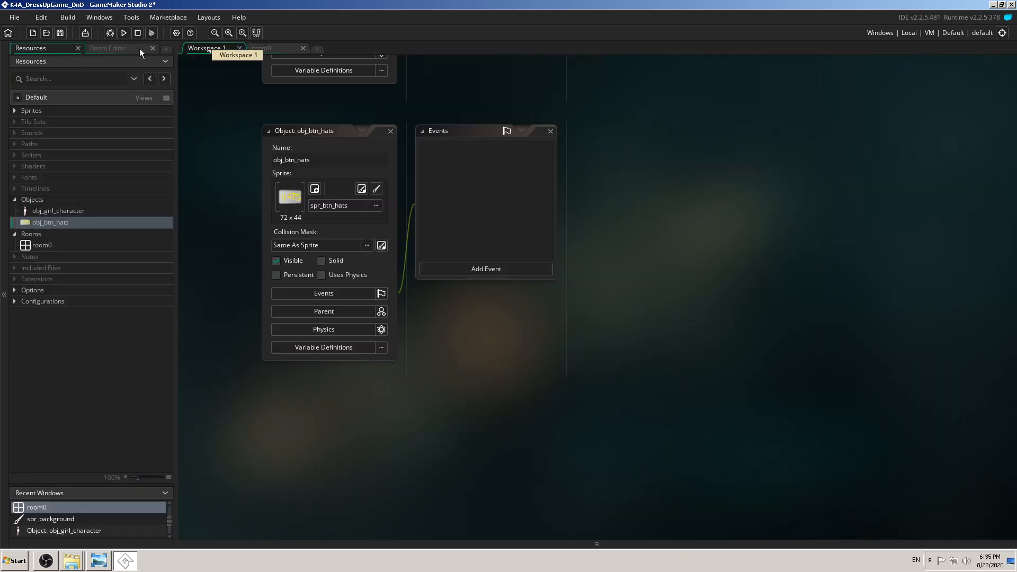
right_click(55, 222)
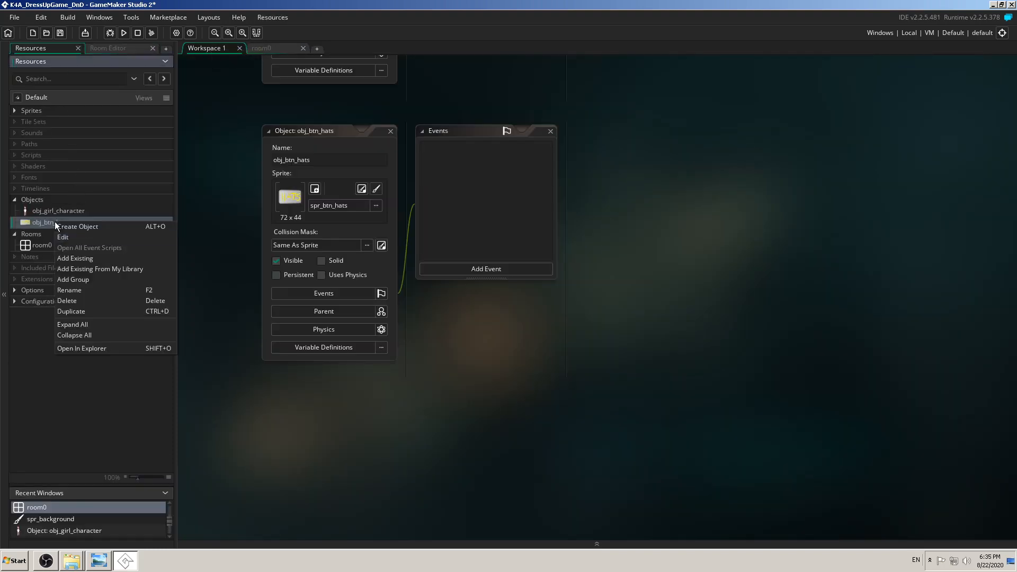
click(90, 311)
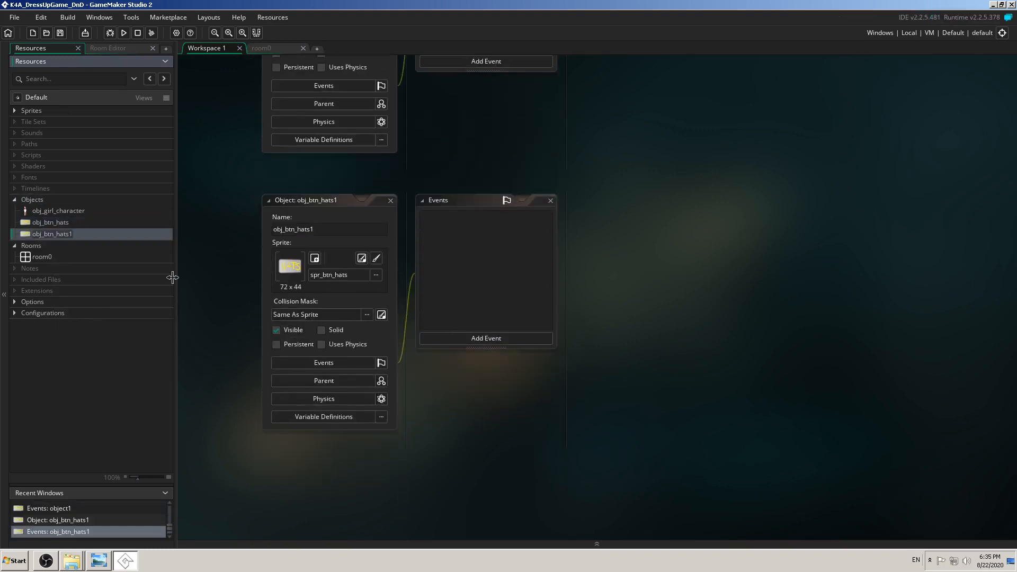
- Rename the duplicated hats button object obj_btn_shirts and assign the spr_btn_shirts sprite to it
drag(331, 206, 297, 207)
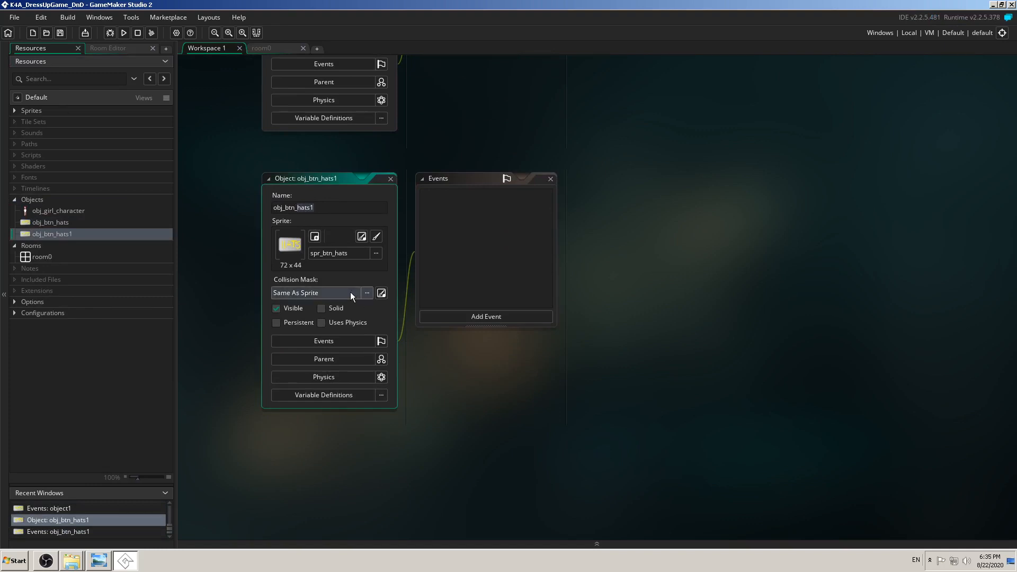
text(shirts)
click(375, 253)
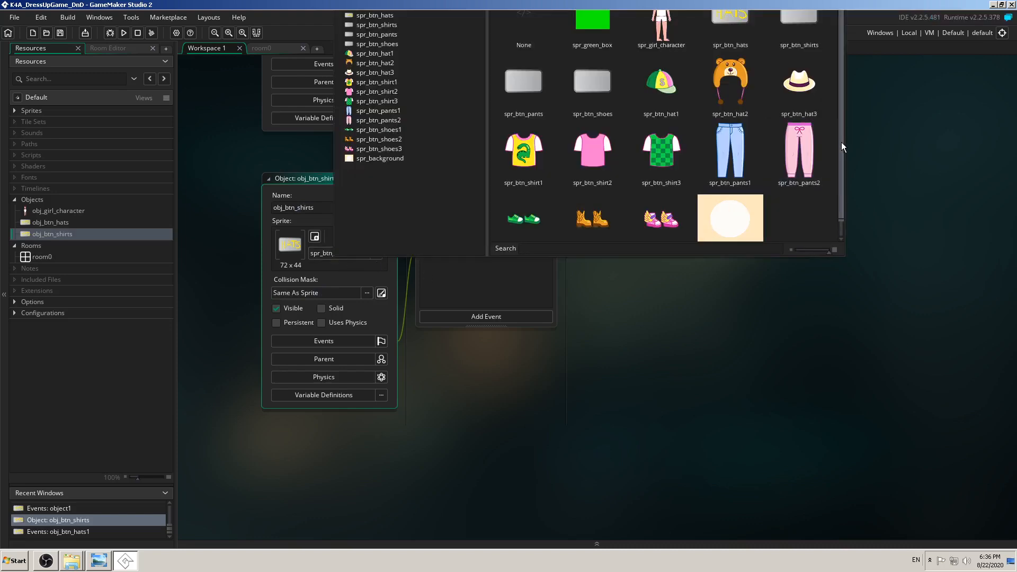
click(796, 31)
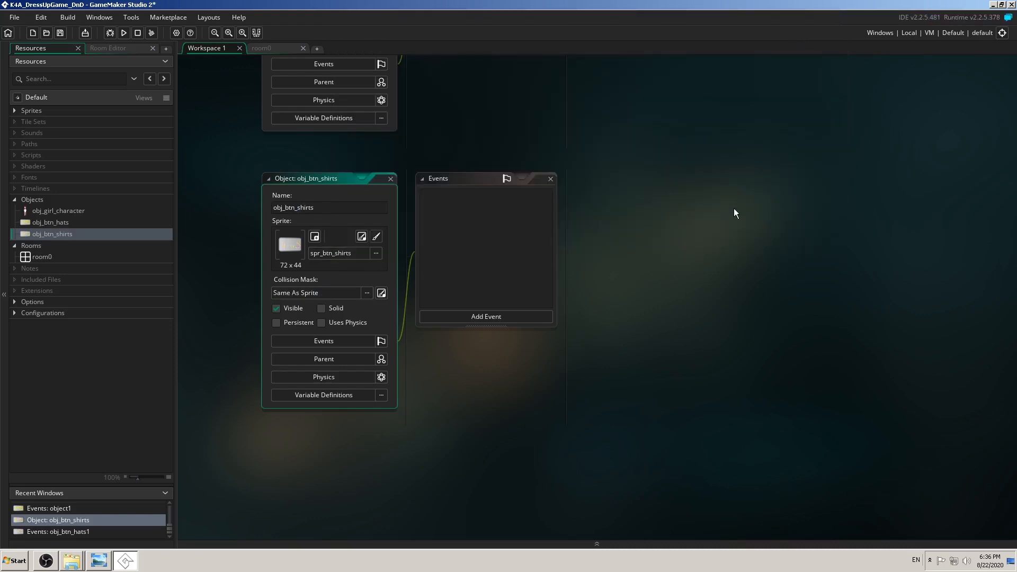
- Close the obj_btn_shirts and obj_btn_hats object windows in the workspace
middle_drag(734, 208, 742, 183)
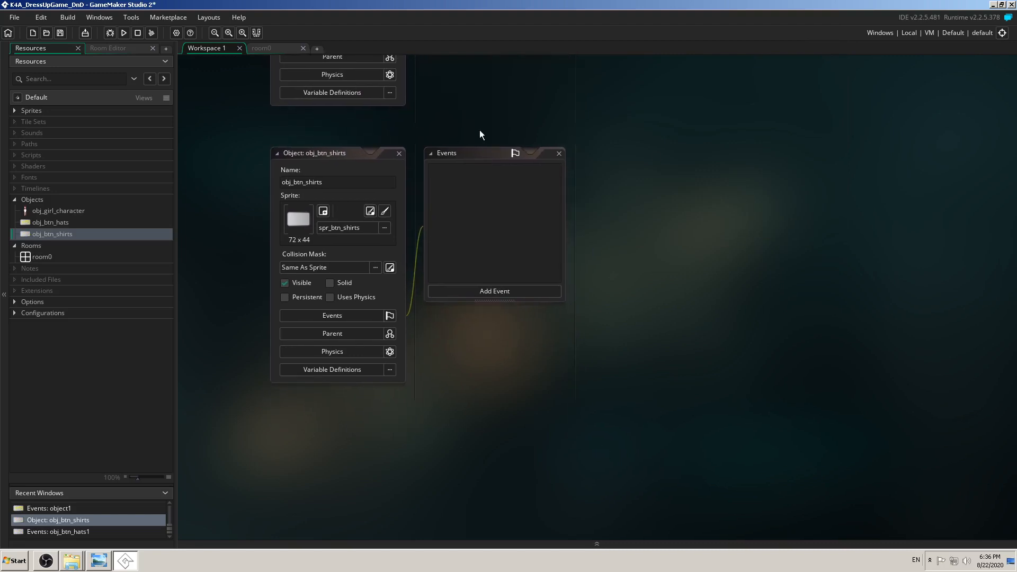
click(397, 153)
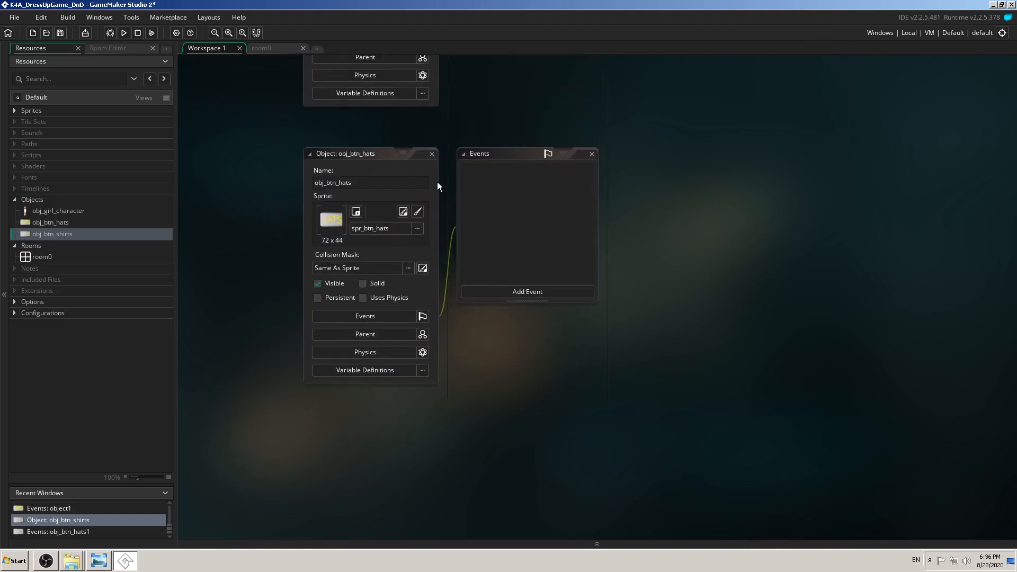
click(433, 154)
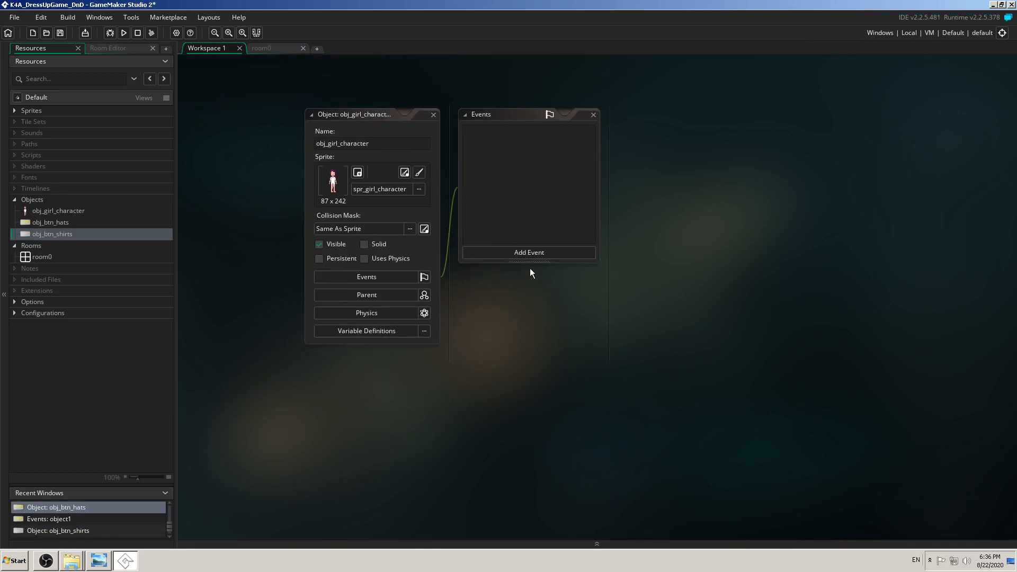
- Explore zooming and panning around the obj_girl_character windows in the workspace, and reset the zoom level
ctrl+scroll(567, 317, down, 6)
ctrl+scroll(625, 331, up, 3)
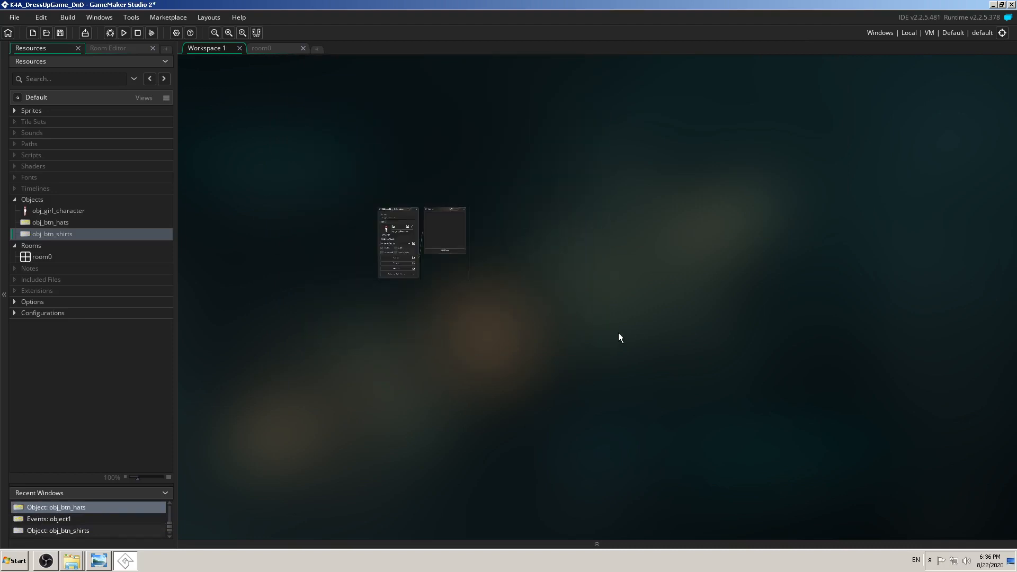
ctrl+scroll(550, 310, up, 2)
middle_drag(409, 275, 567, 284)
ctrl+scroll(535, 279, down, 5)
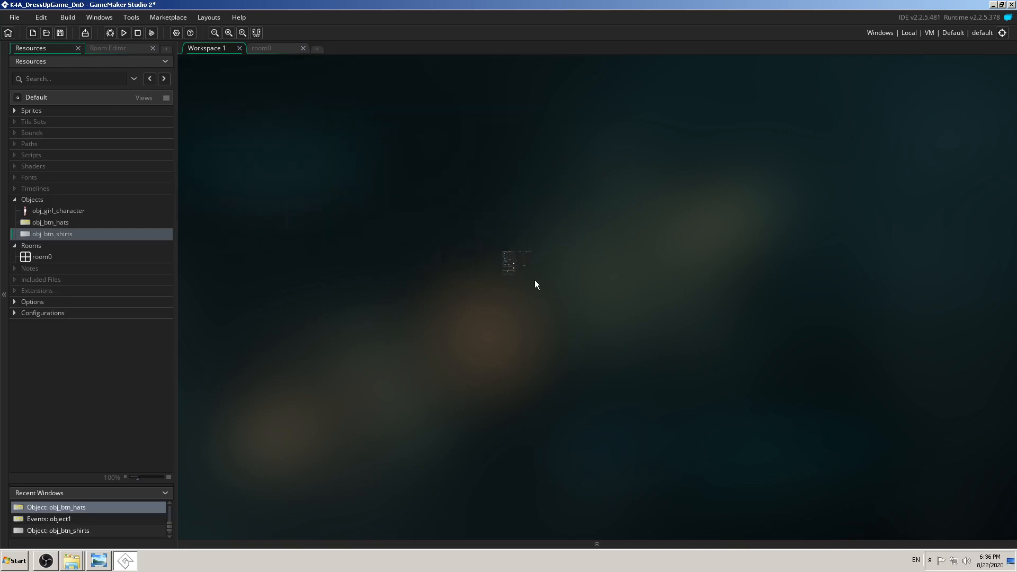
ctrl+scroll(534, 279, up, 3)
middle_drag(517, 259, 545, 219)
ctrl+scroll(474, 263, up, 3)
ctrl+scroll(461, 276, up, 1)
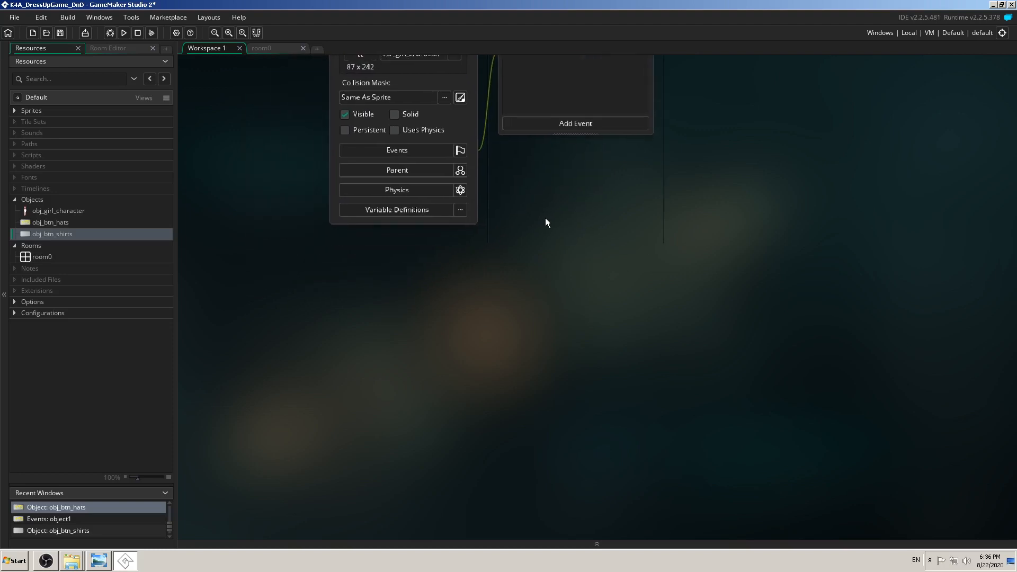
click(229, 33)
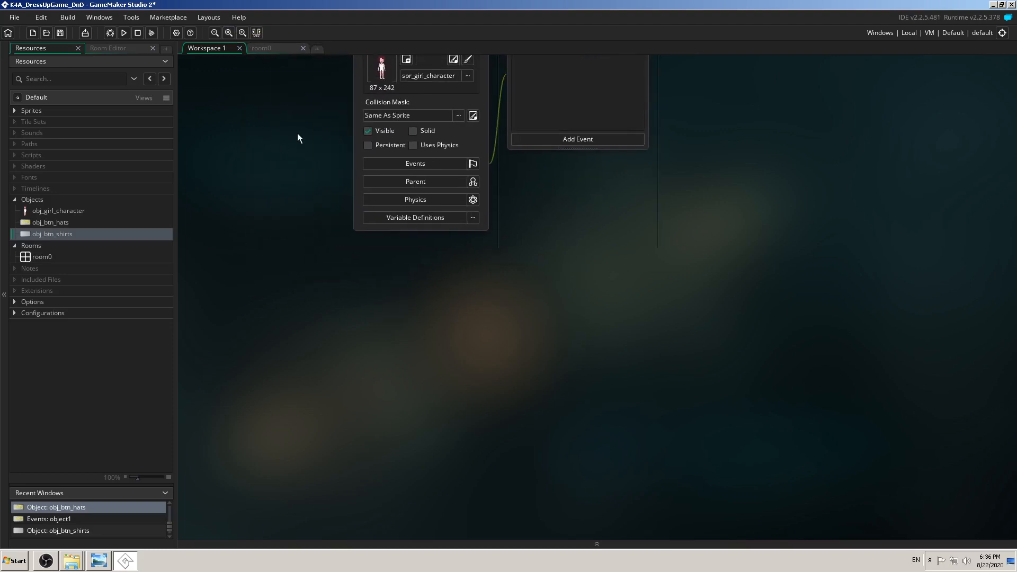
middle_drag(286, 123, 272, 193)
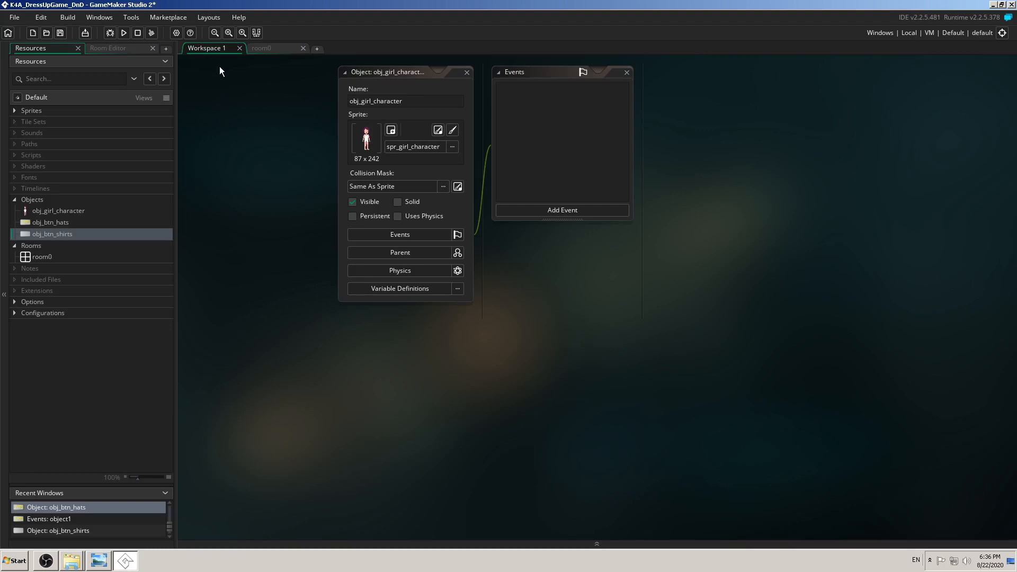
ctrl+scroll(640, 215, down, 9)
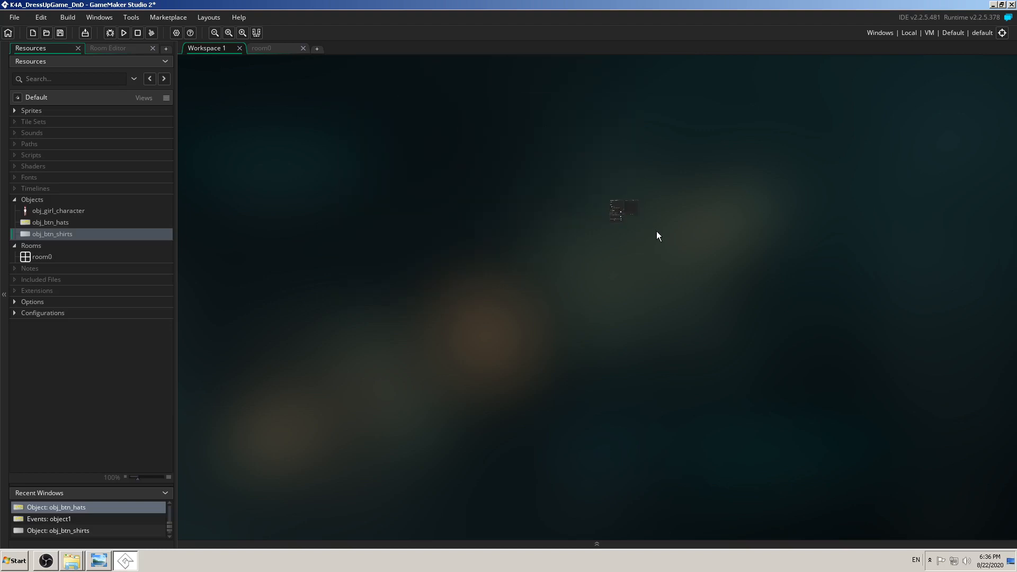
middle_drag(575, 239, 462, 265)
ctrl+scroll(512, 255, up, 9)
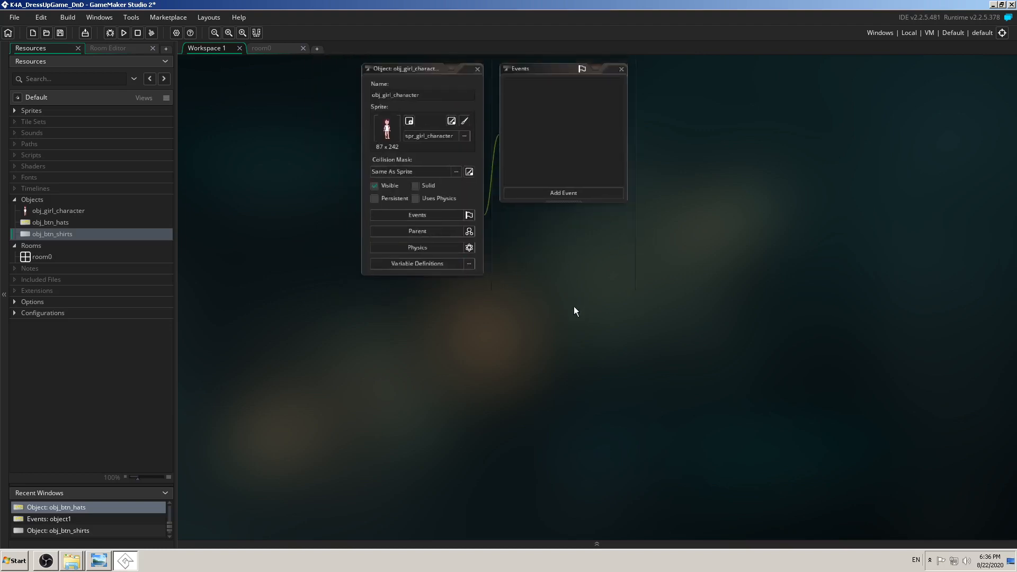
click(241, 33)
click(214, 33)
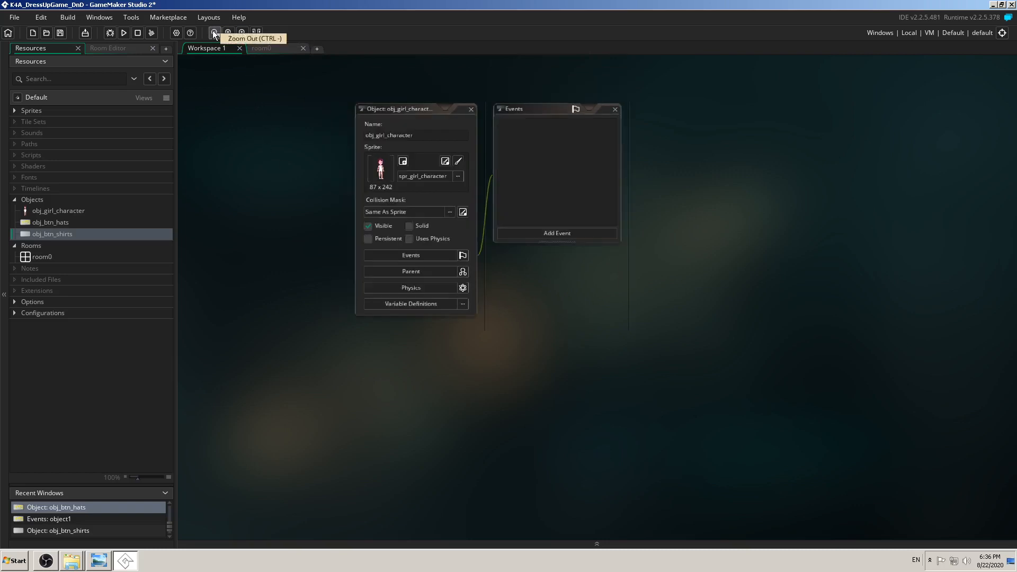
click(242, 32)
click(242, 33)
click(242, 33)
click(241, 32)
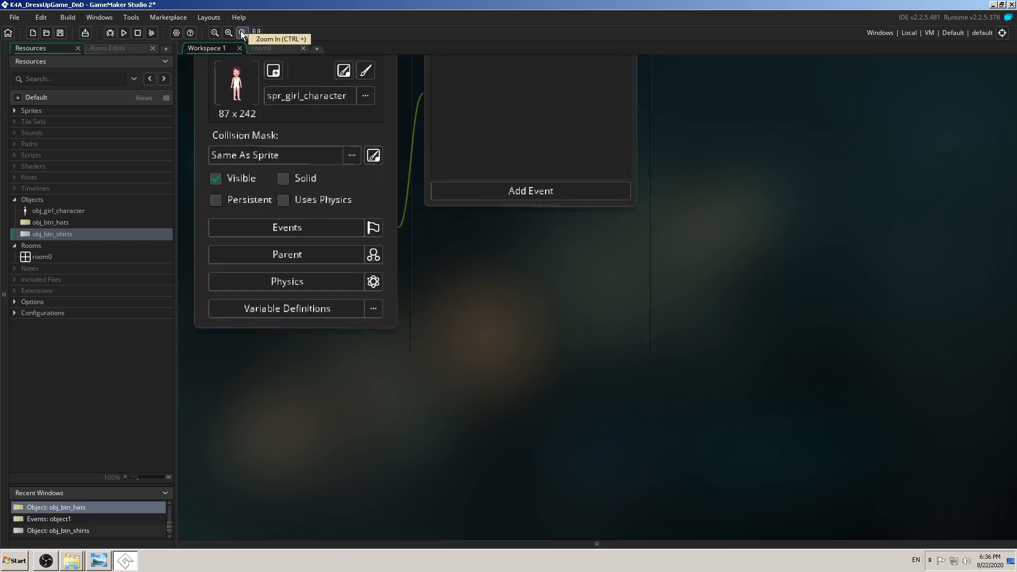
click(228, 33)
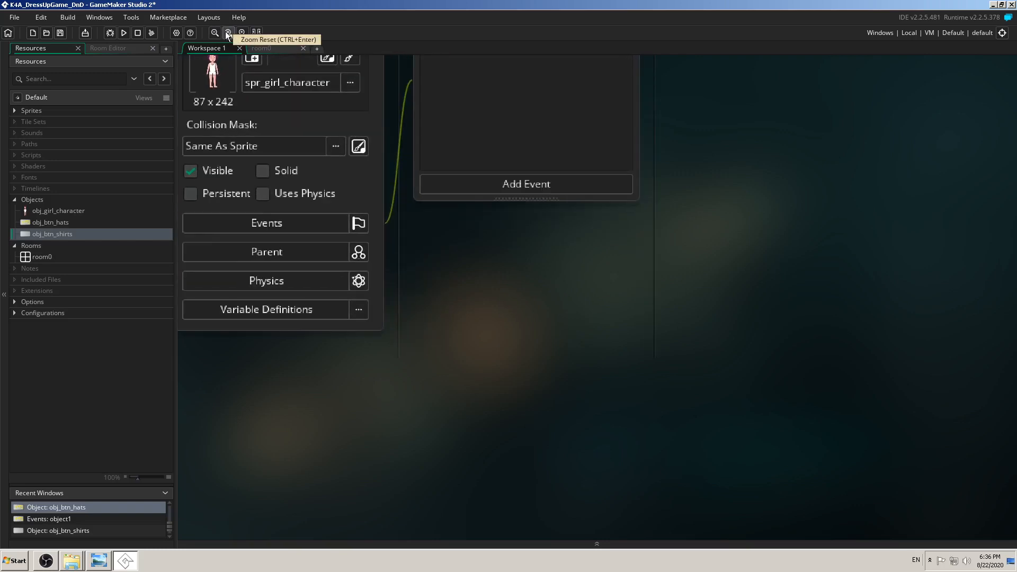
click(228, 33)
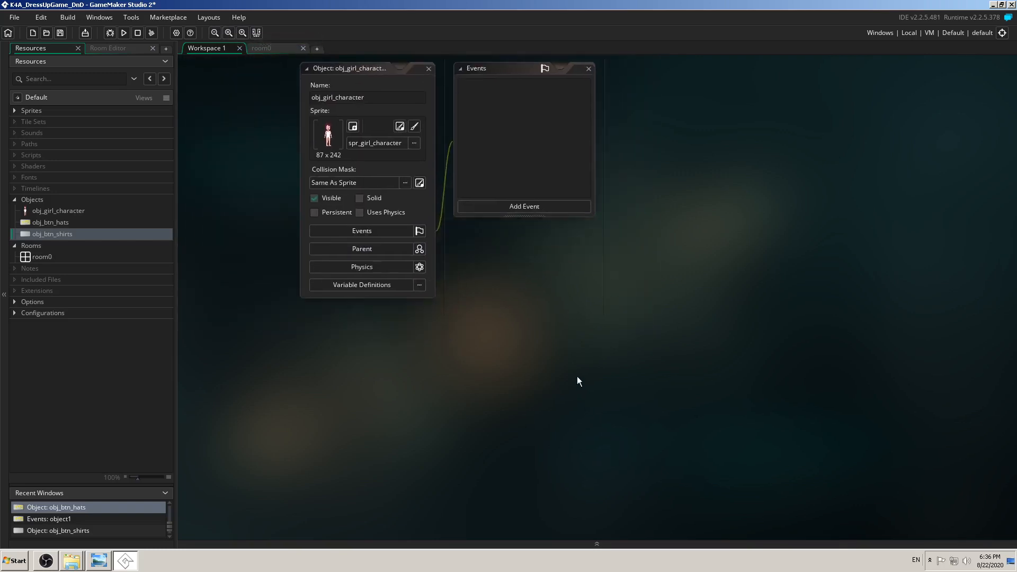
scroll(566, 334, down, 3)
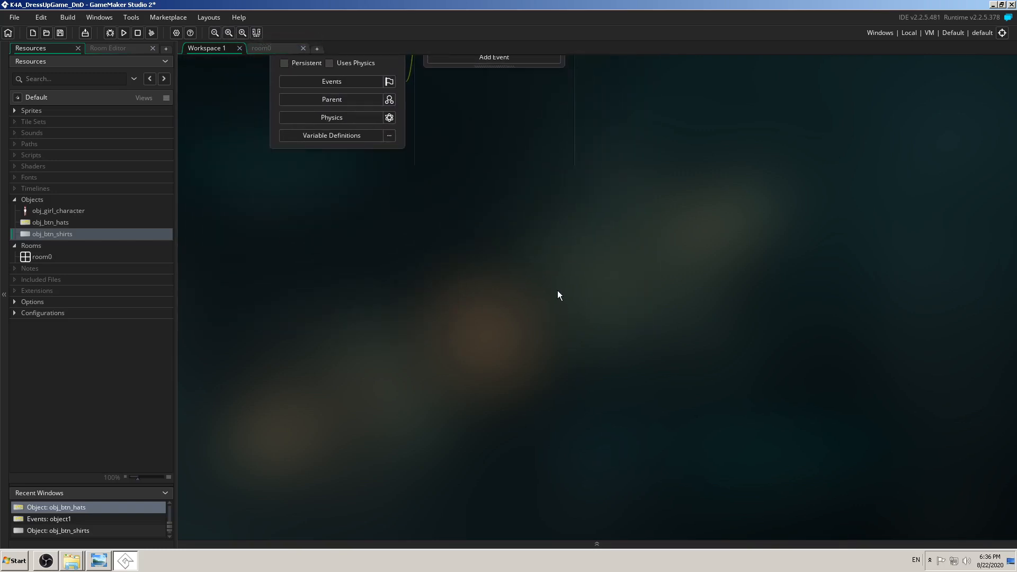
- Duplicate the obj_btn_shirts object and rename the copy obj_btn_pants
right_click(55, 235)
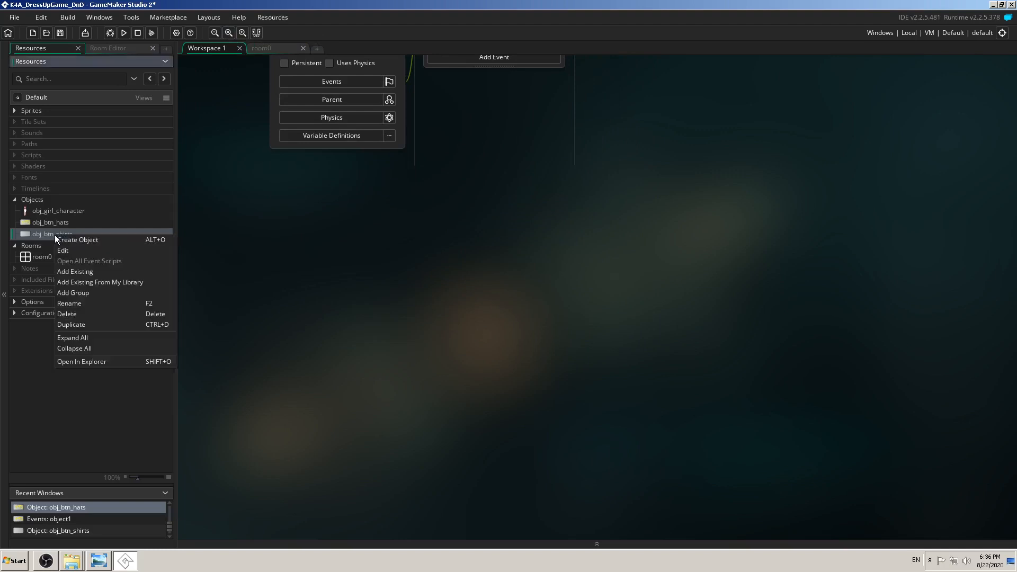
click(100, 325)
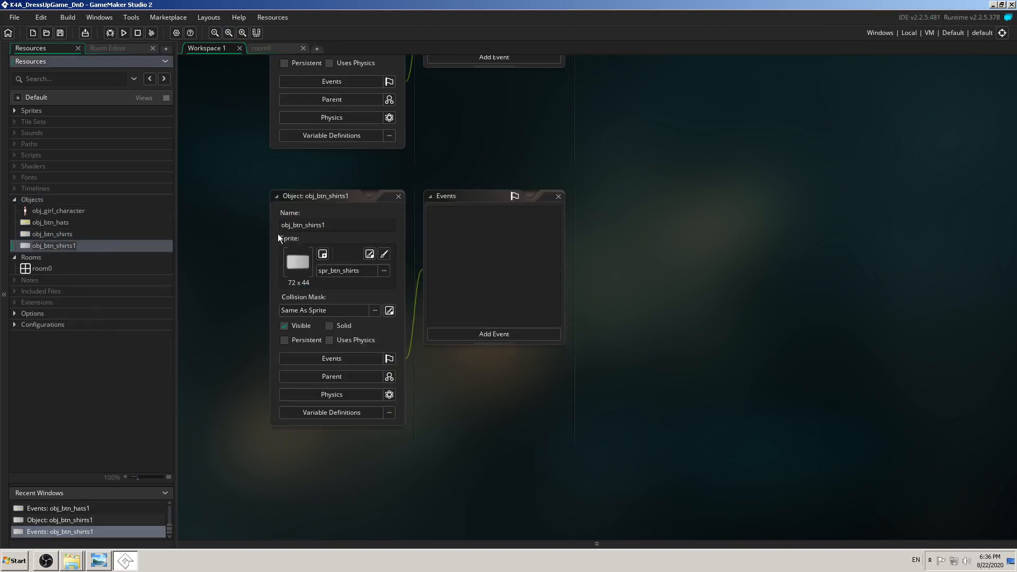
click(379, 233)
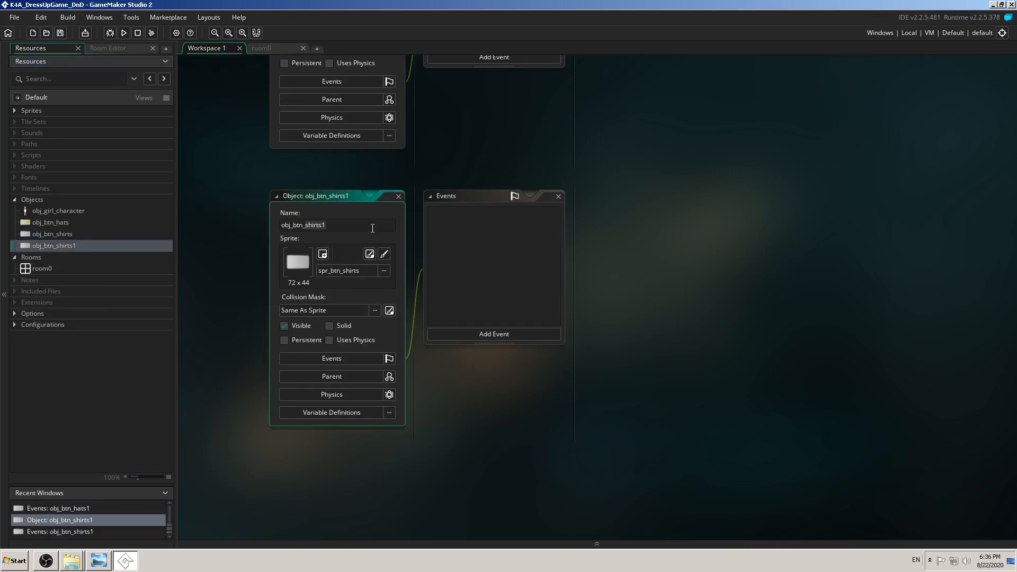
key(BackSpace)
key(BackSpace)
key(BackSpace)
key(BackSpace)
key(BackSpace)
key(BackSpace)
key(BackSpace)
text(pant)
- Assign the spr_btn_pants sprite to obj_btn_pants and close its object window
click(383, 272)
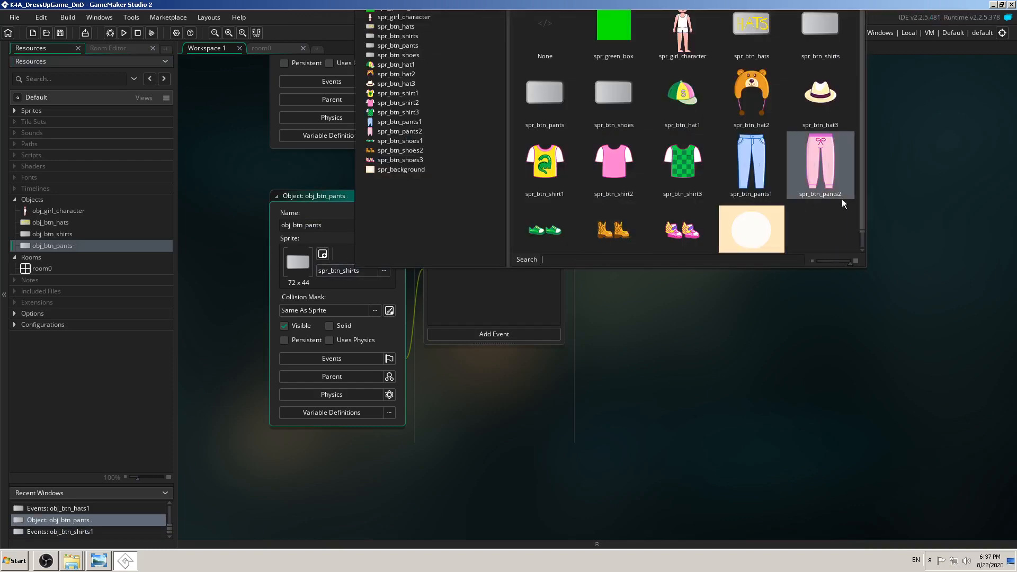
click(539, 106)
click(398, 197)
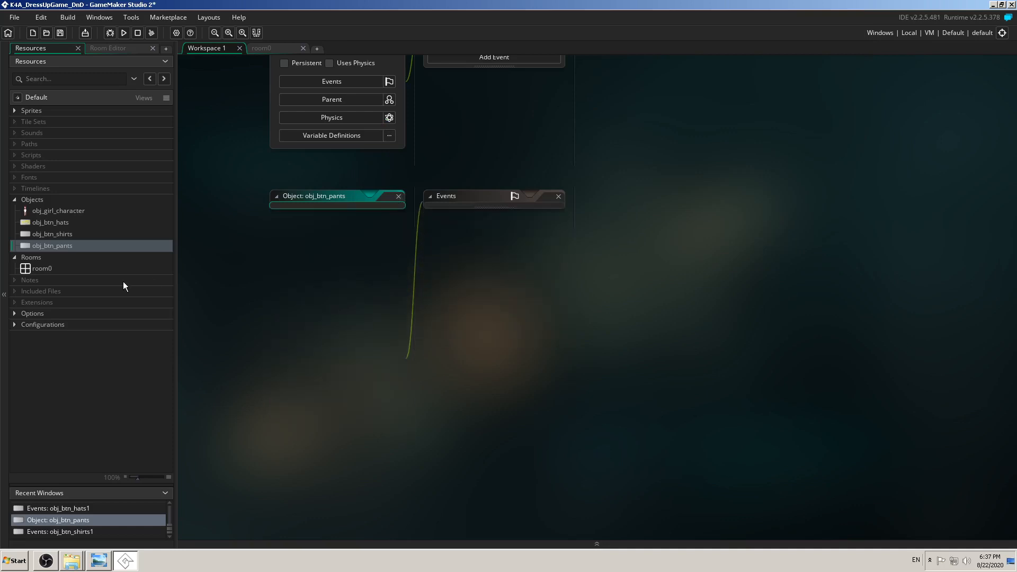
- Duplicate the obj_btn_pants object and rename the copy obj_btn_shoes
right_click(62, 245)
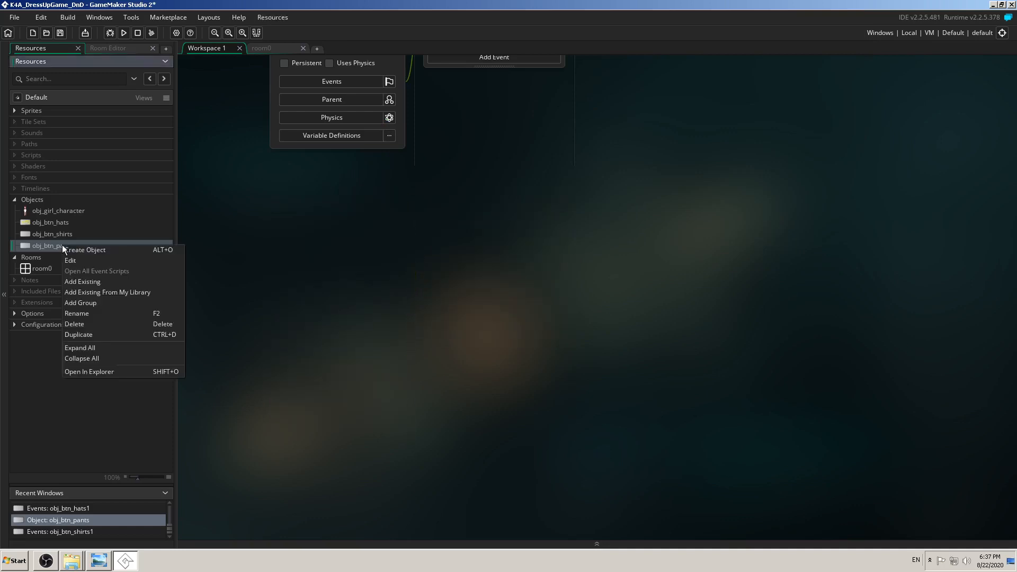
click(96, 334)
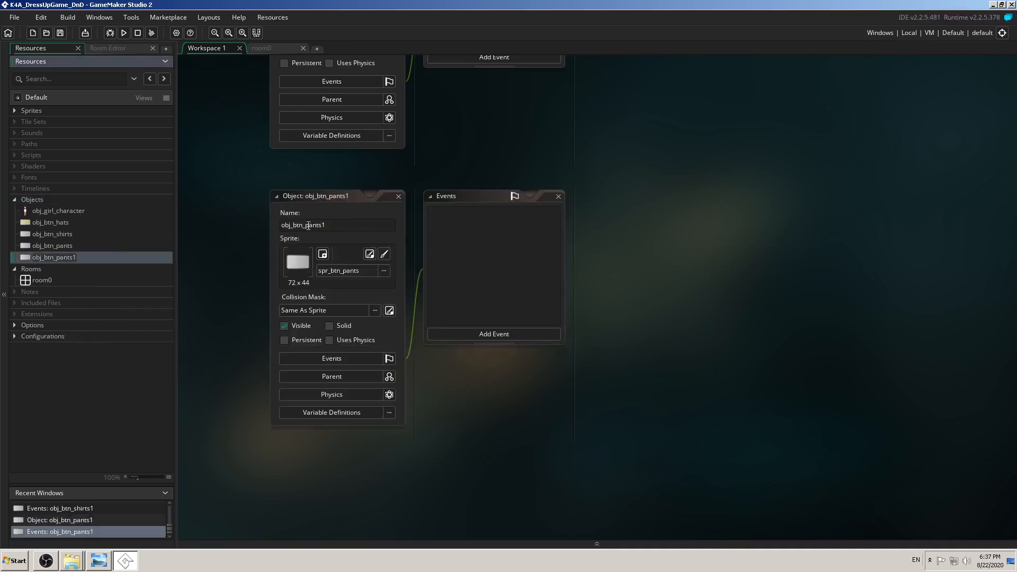
click(312, 229)
click(362, 226)
key(BackSpace)
key(BackSpace)
key(BackSpace)
key(BackSpace)
key(BackSpace)
key(BackSpace)
text(s)
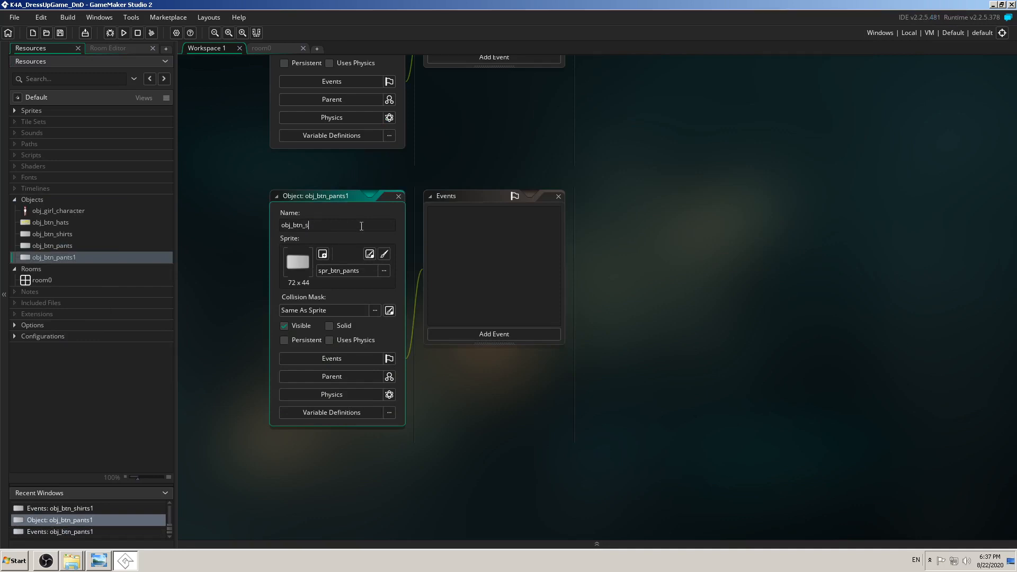
text(hoes)
- Assign the spr_btn_shoes sprite to obj_btn_shoes and close its object window
click(382, 276)
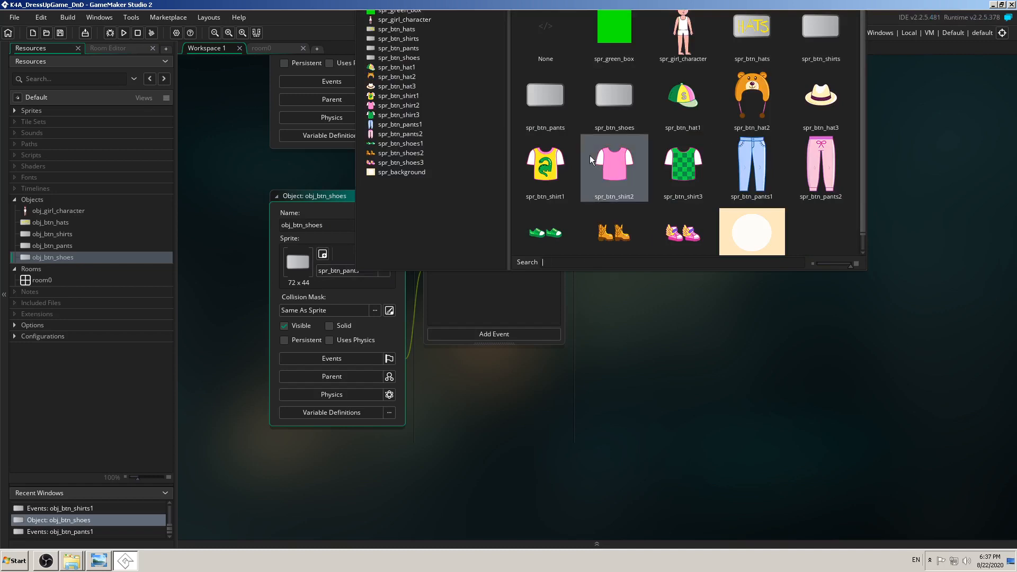
click(616, 95)
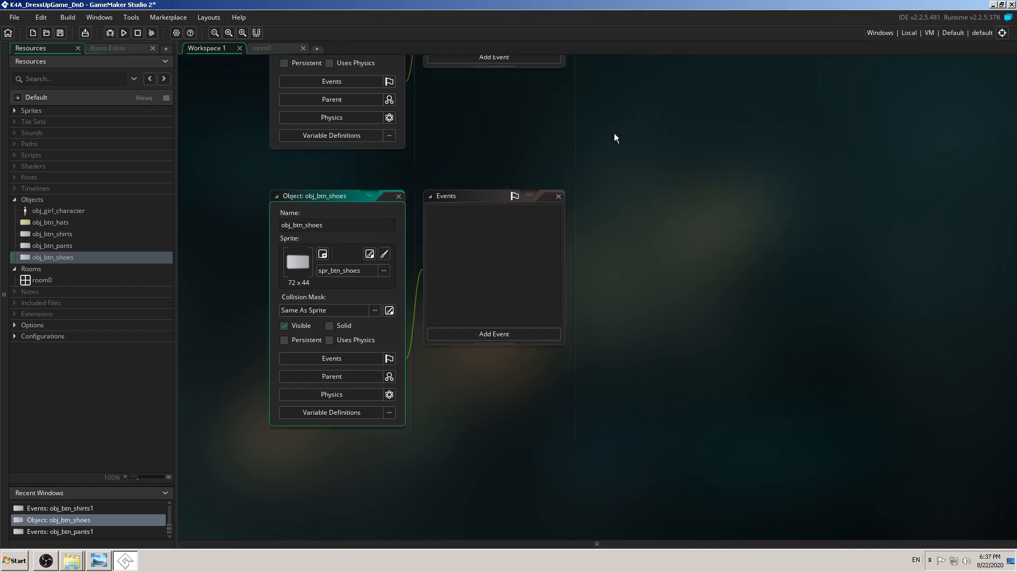
click(397, 197)
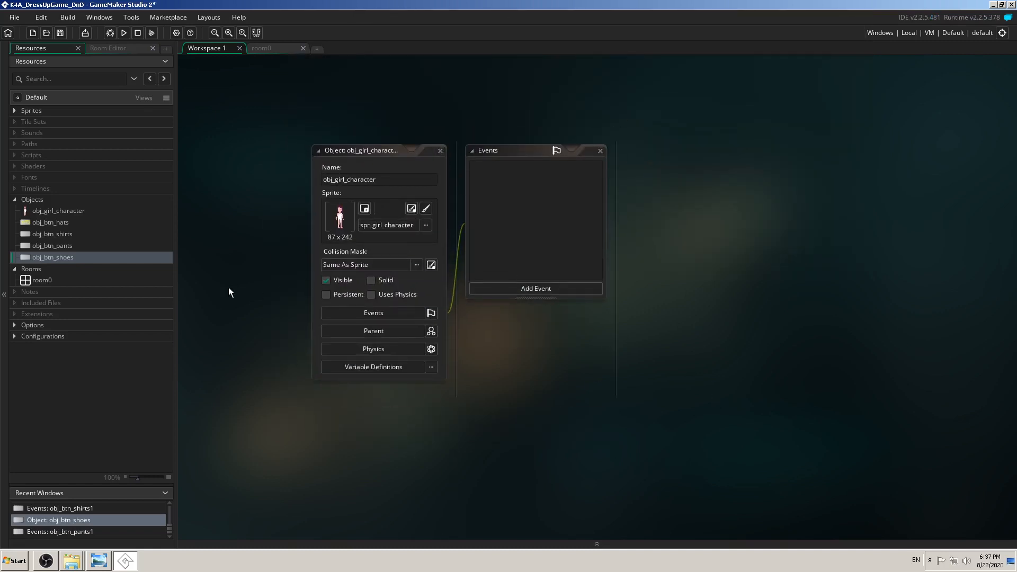
- Place obj_btn_shirts, obj_btn_pants and obj_btn_shoes in a row beside the hats button in room0, with pants at about (319, 320)
click(267, 47)
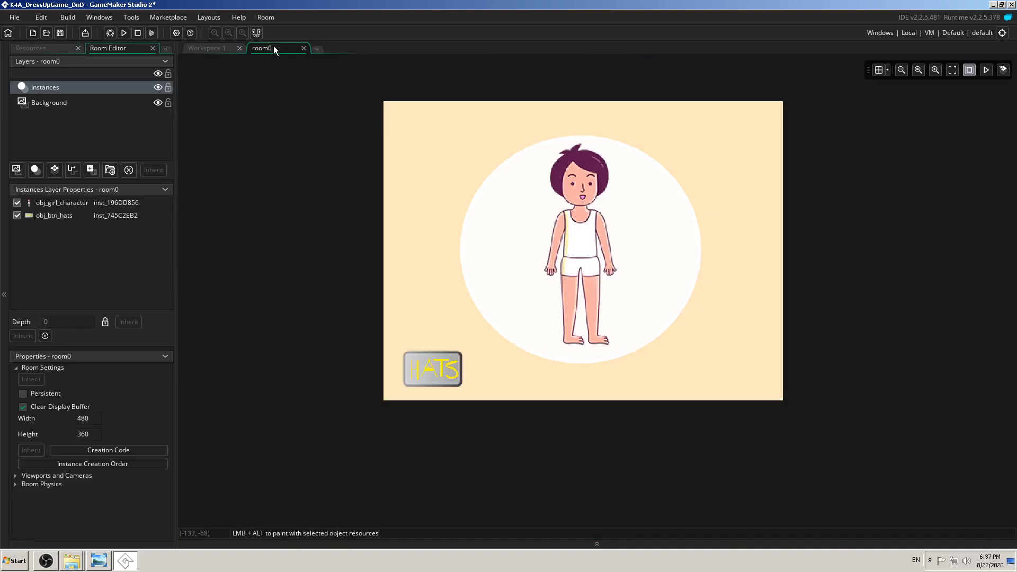
click(30, 47)
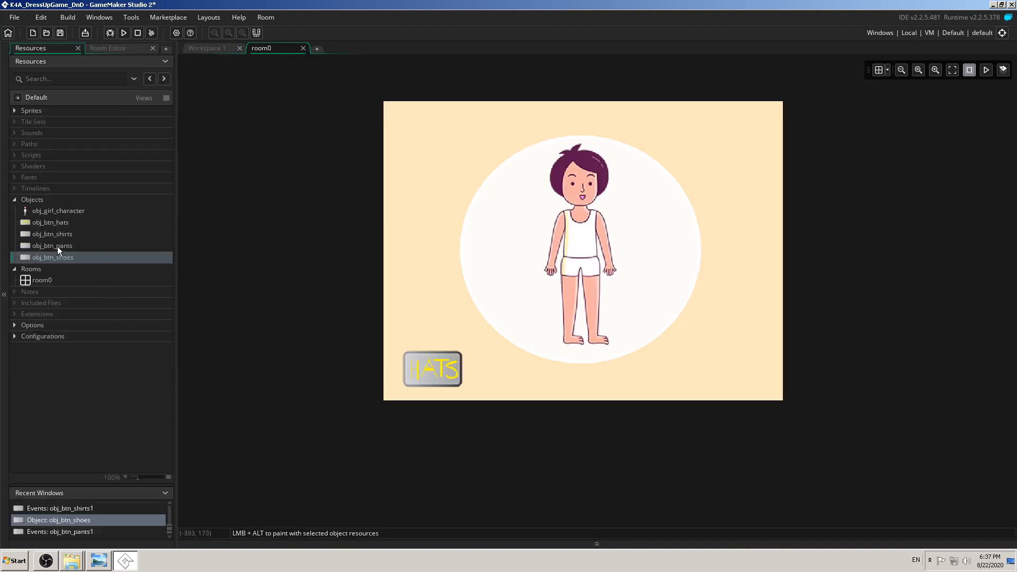
drag(58, 246, 628, 372)
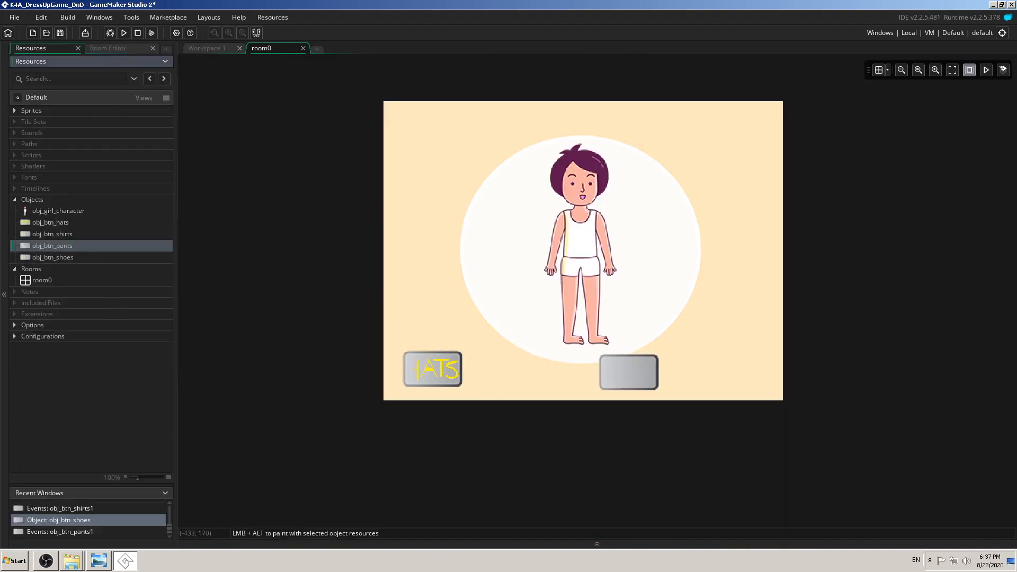
drag(44, 233, 509, 370)
drag(646, 371, 665, 366)
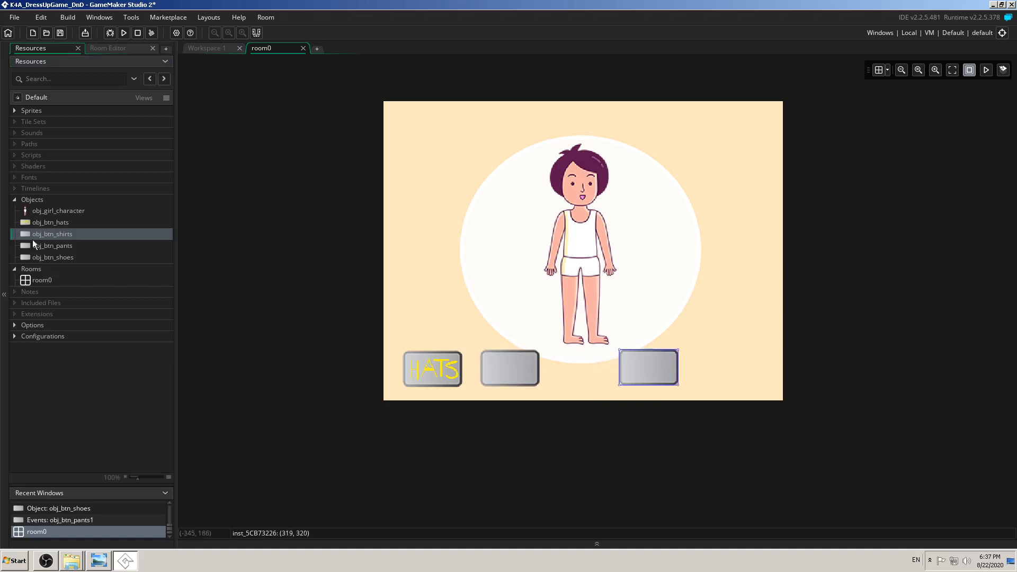
drag(37, 257, 732, 372)
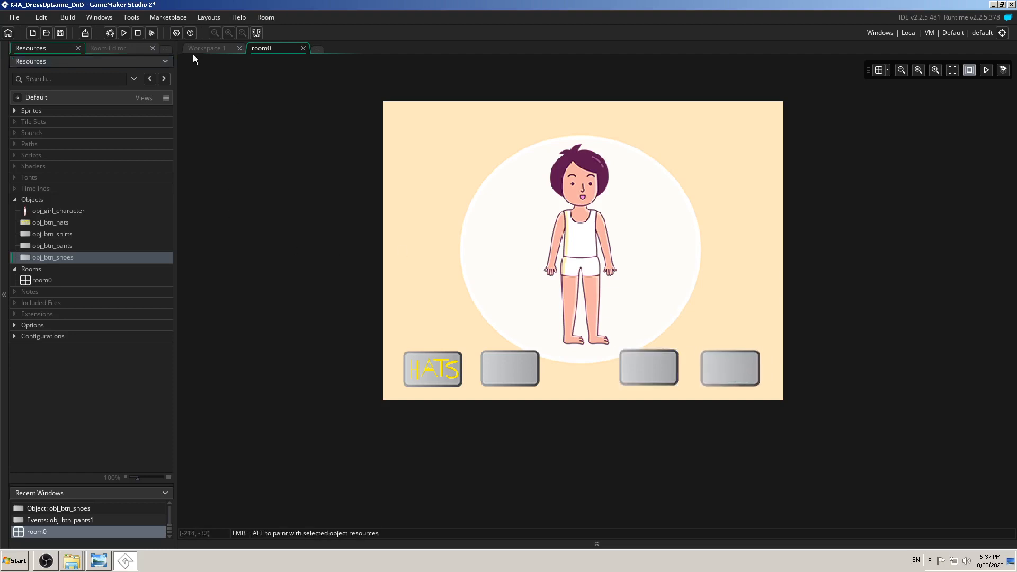
click(125, 49)
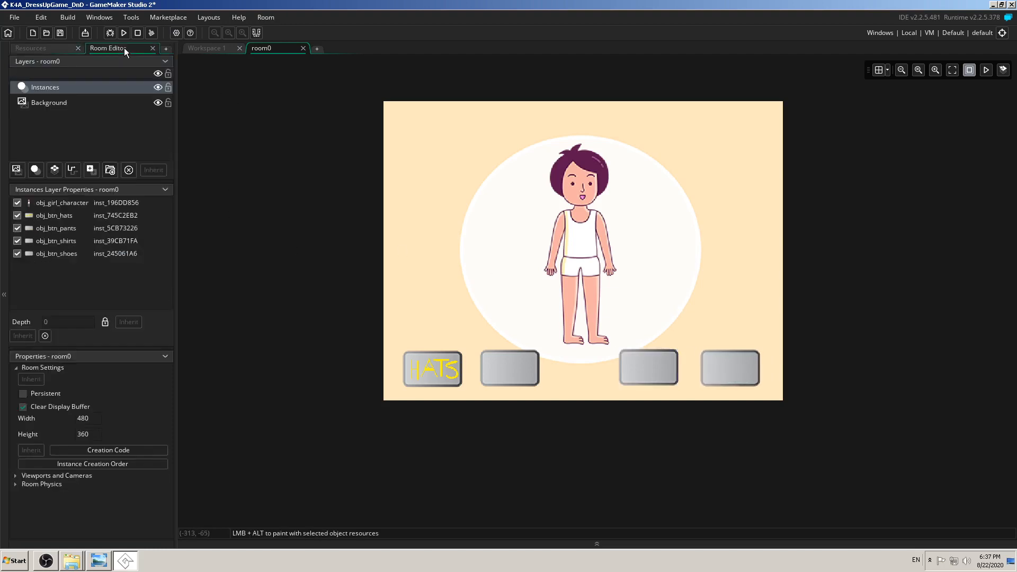
- Add a group named obj_buttons to the Objects resources
click(208, 48)
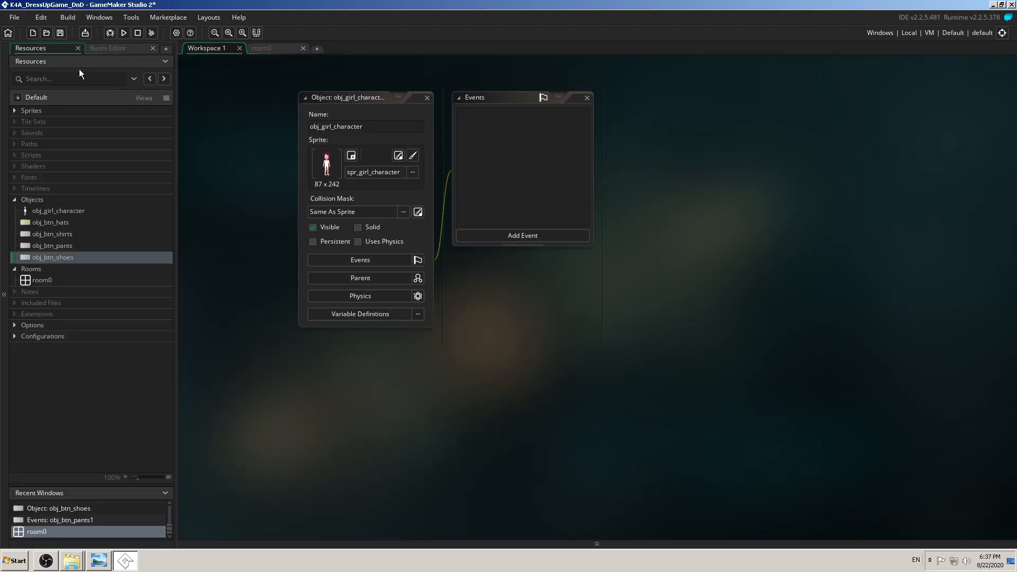
click(44, 221)
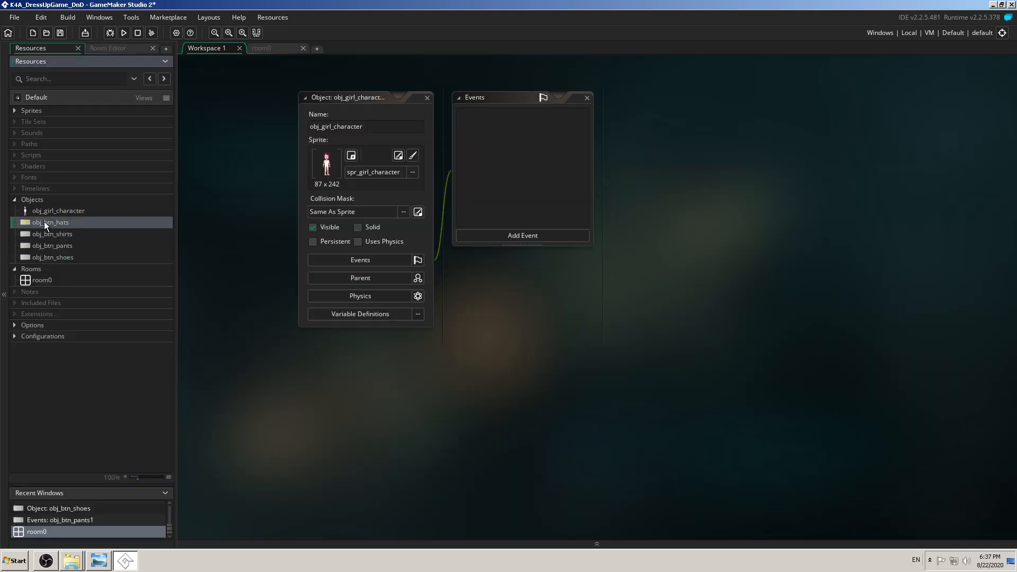
click(14, 109)
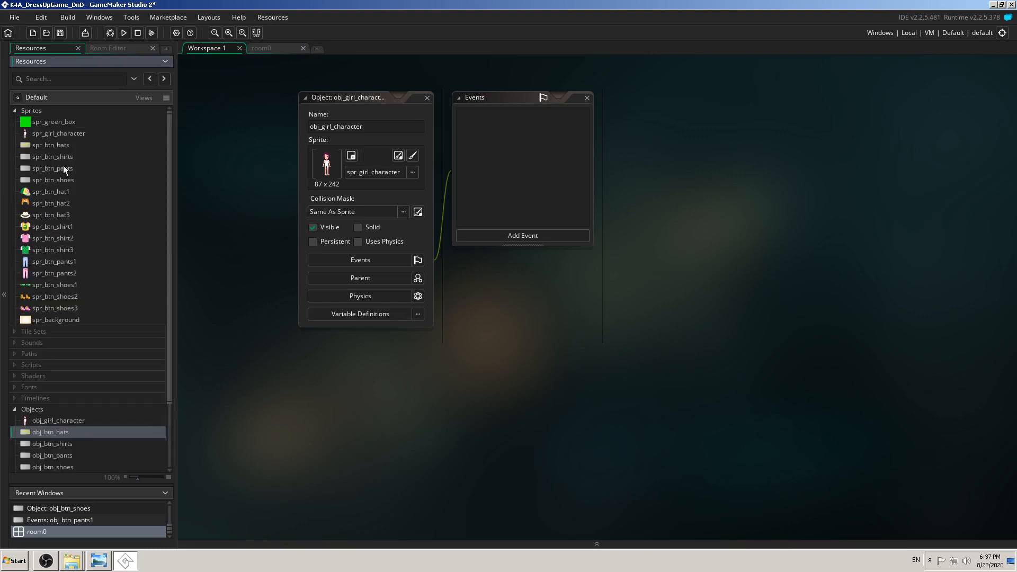
click(15, 111)
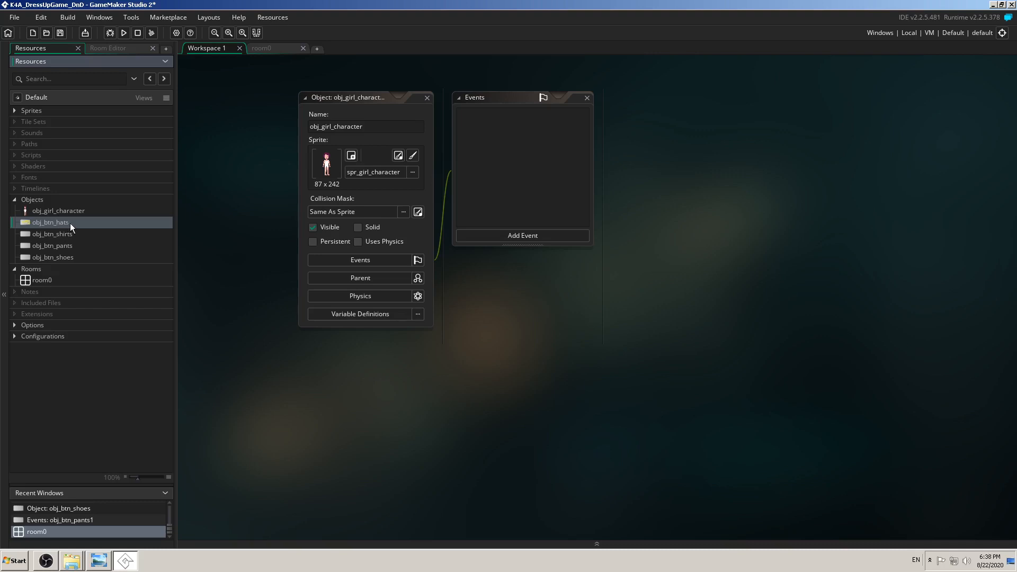
right_click(77, 221)
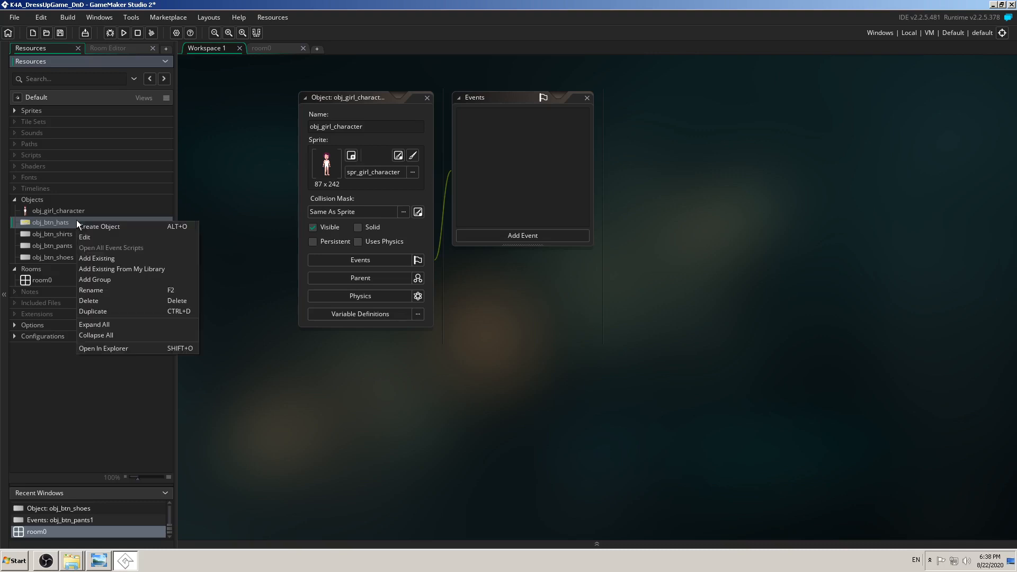
click(111, 279)
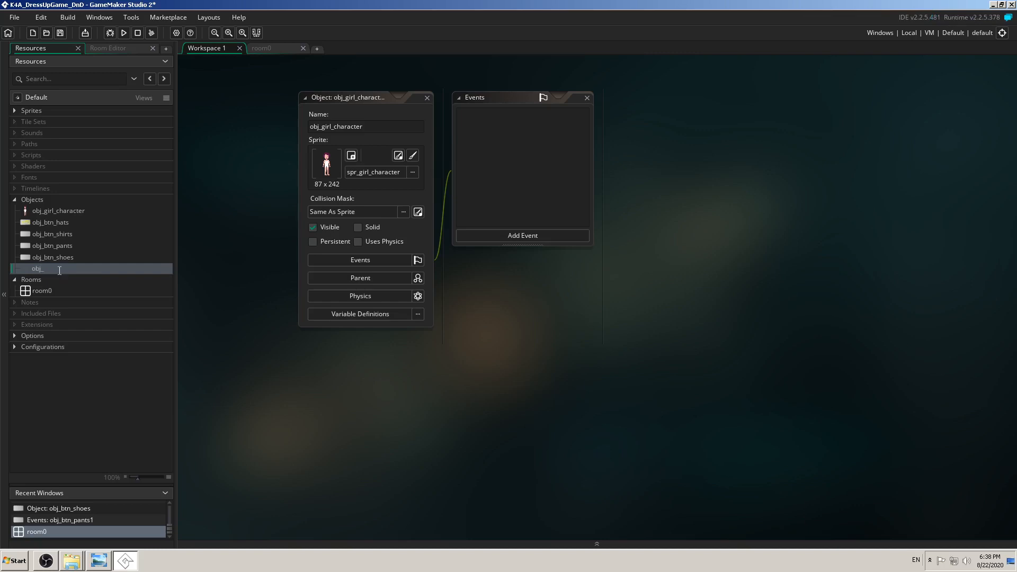
text(buttons)
key(Return)
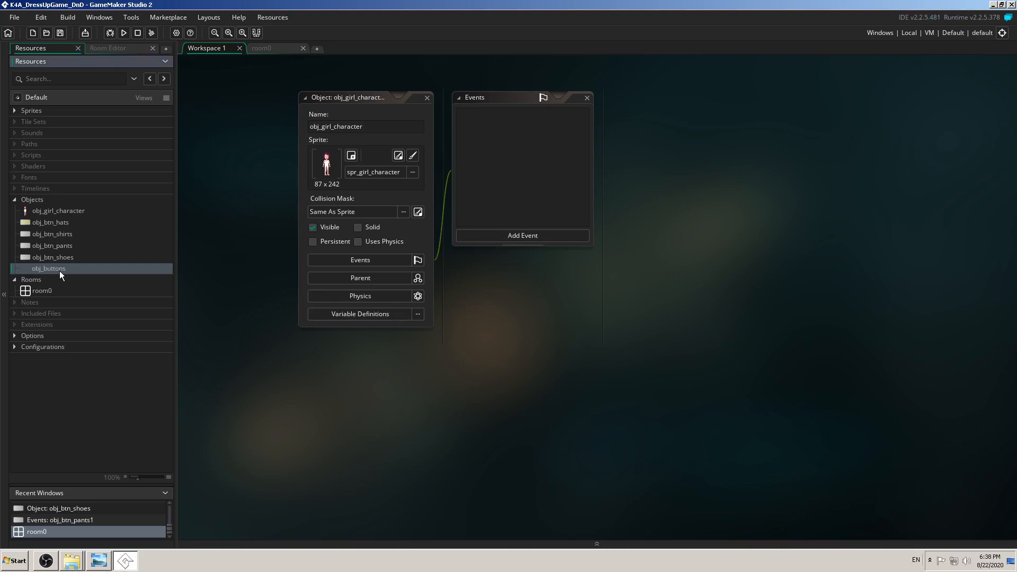
- Move obj_btn_hats, obj_btn_shirts, obj_btn_shoes and obj_btn_pants into the obj_buttons group and collapse the group
drag(59, 271, 107, 233)
click(86, 245)
drag(56, 254, 104, 257)
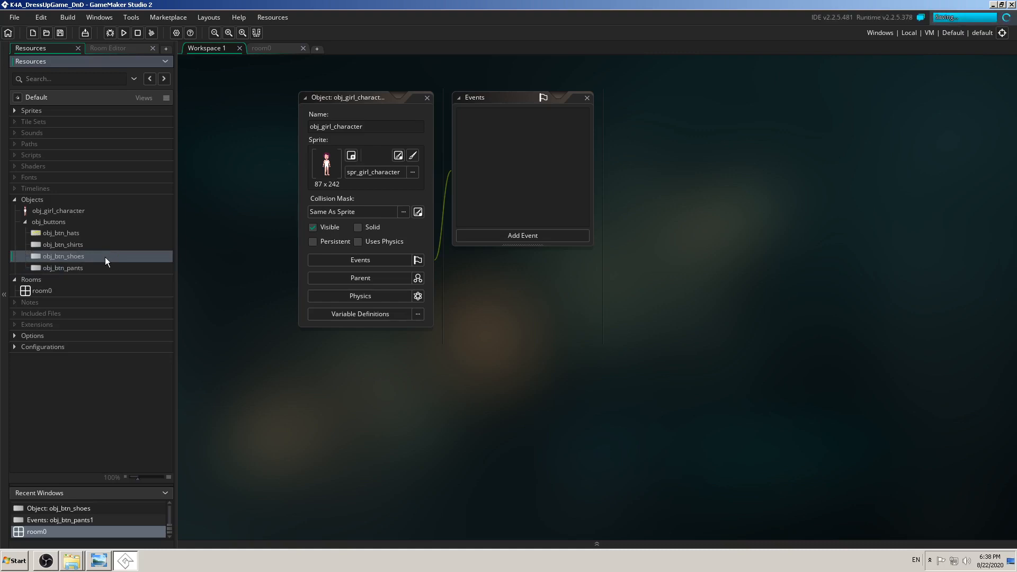
click(27, 221)
click(24, 220)
click(25, 221)
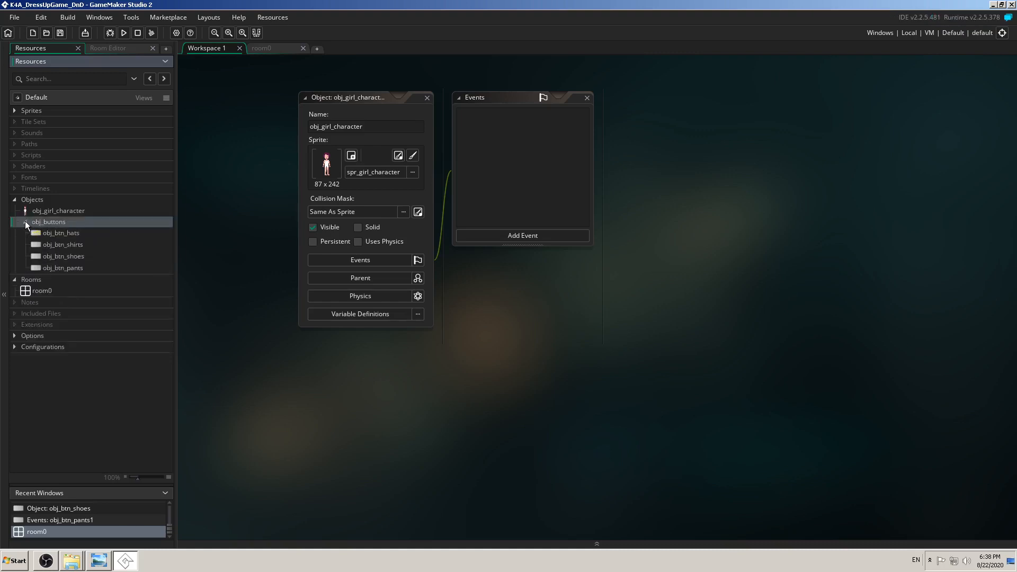
click(24, 221)
click(25, 221)
click(24, 222)
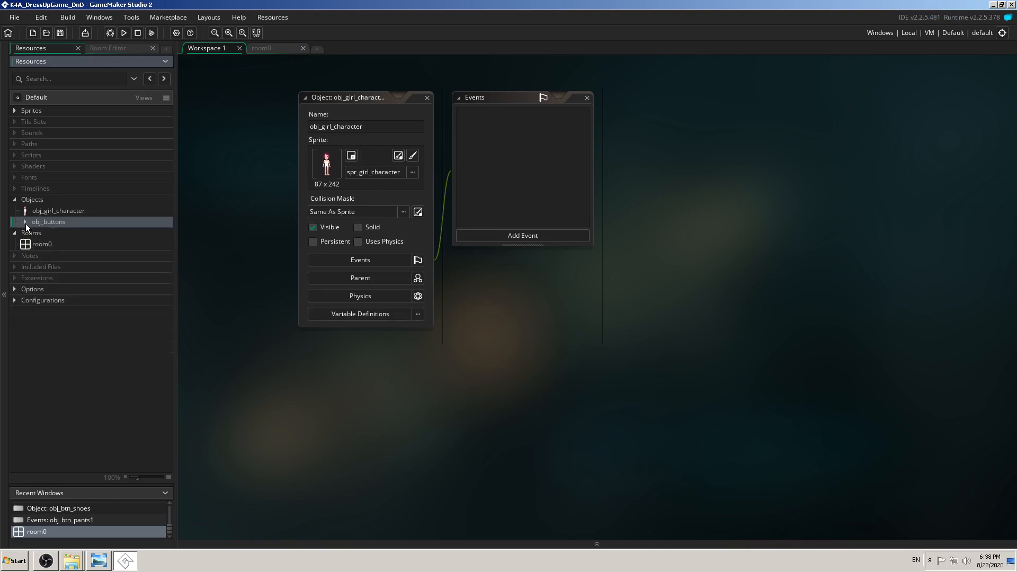
click(24, 222)
click(24, 223)
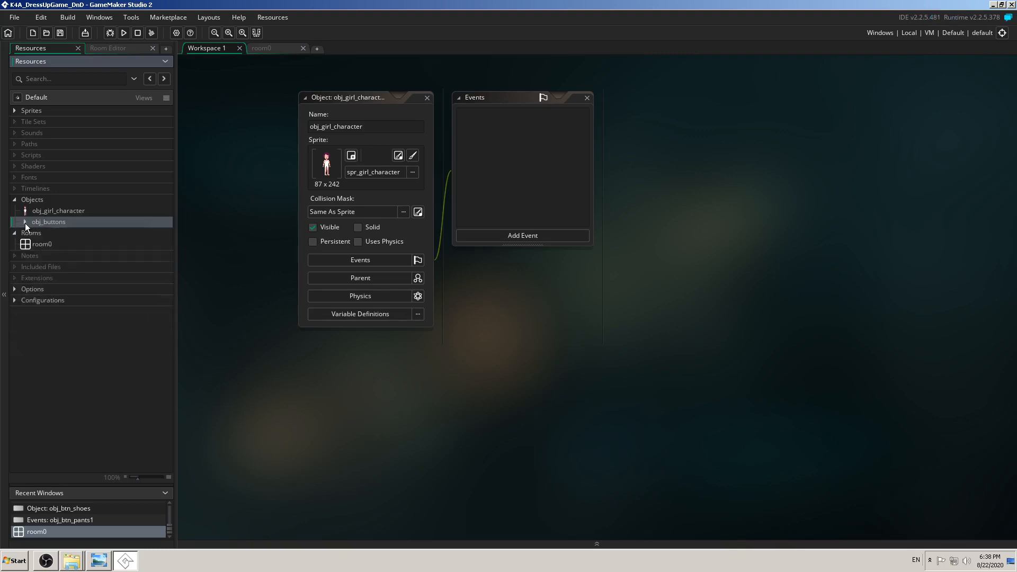
- Create a new object and name it btn_hat1
click(46, 199)
right_click(47, 199)
click(66, 204)
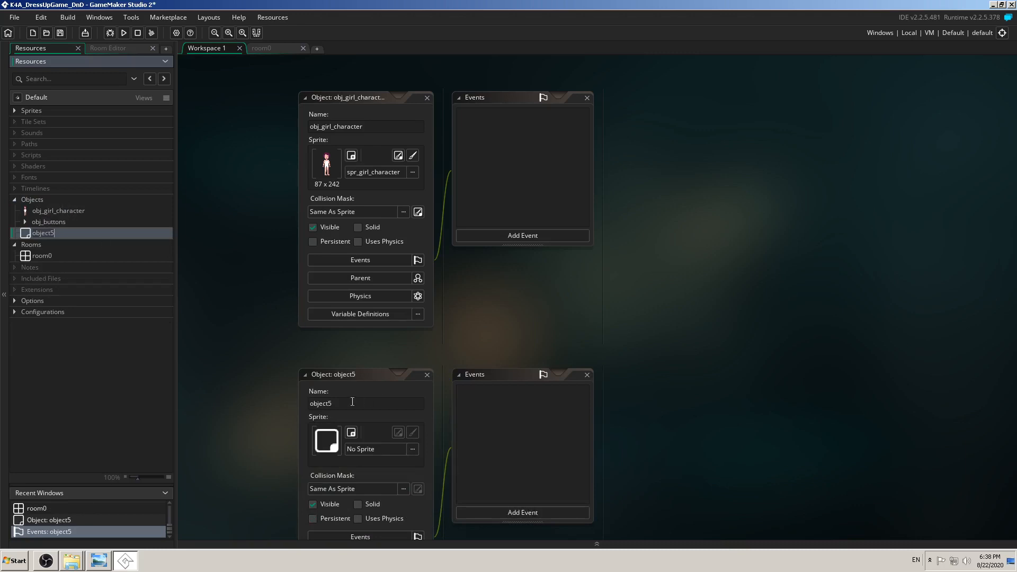
click(371, 401)
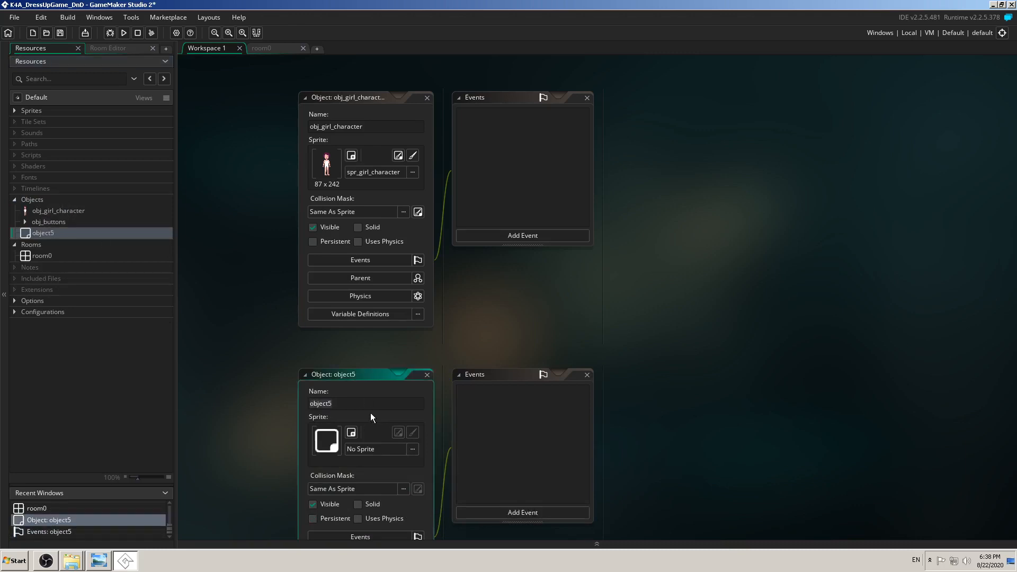
text(btn_hat1)
- Assign the spr_btn_hat1 sprite to btn_hat1 and close its object window
click(412, 449)
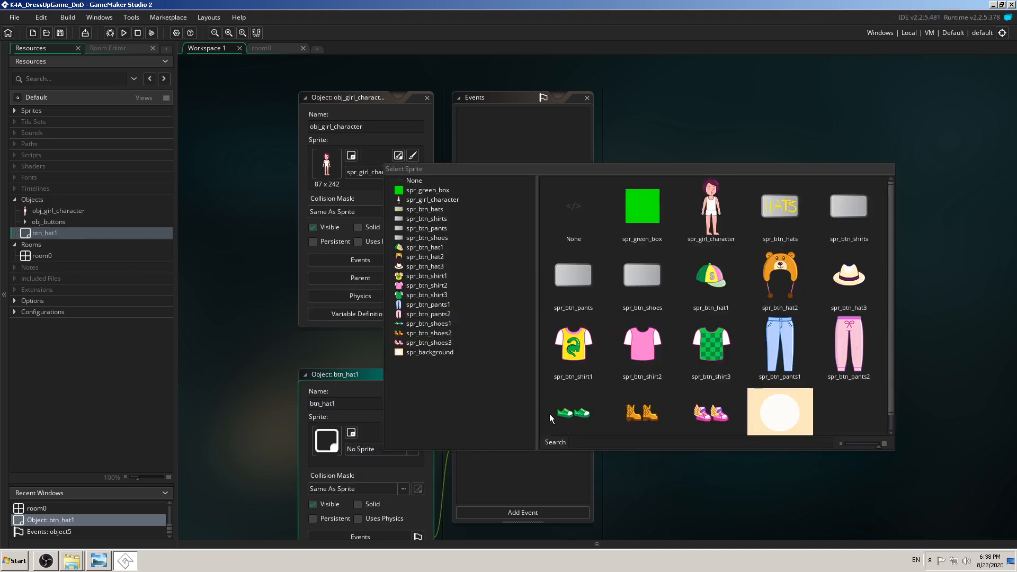
click(726, 287)
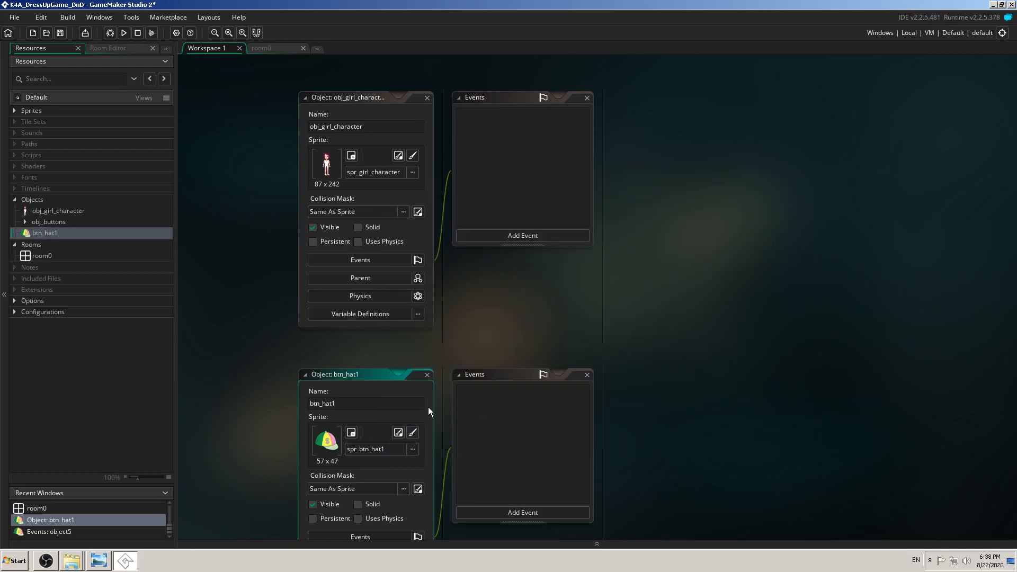
click(427, 374)
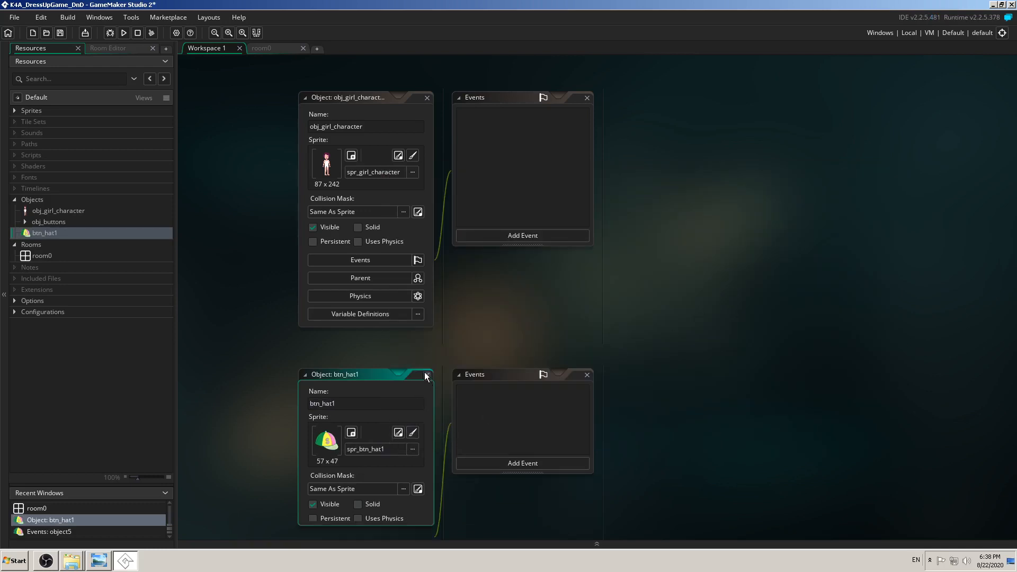
- Duplicate the btn_hat1 object and rename the copy btn_hat2
right_click(46, 233)
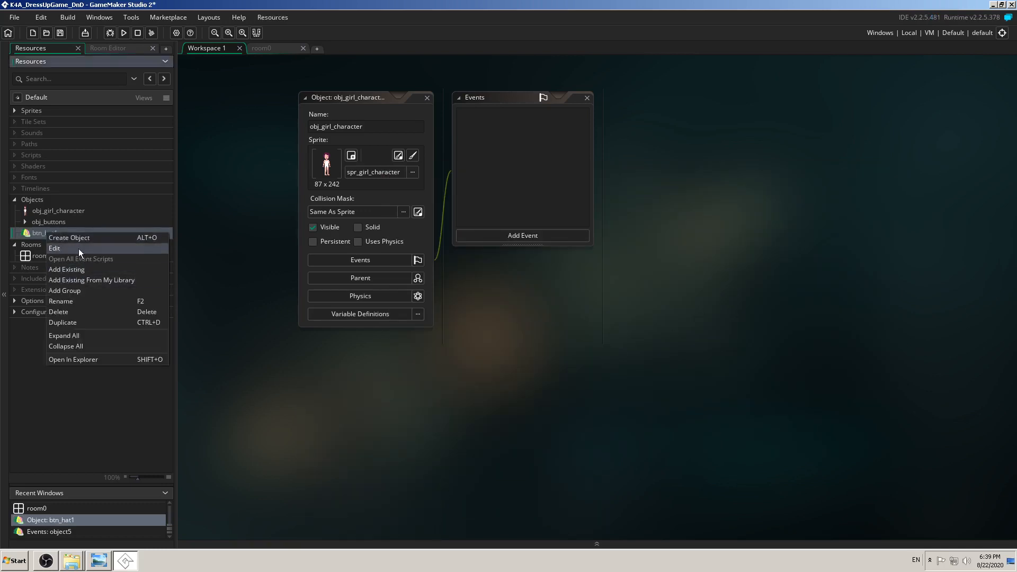
click(83, 320)
click(334, 397)
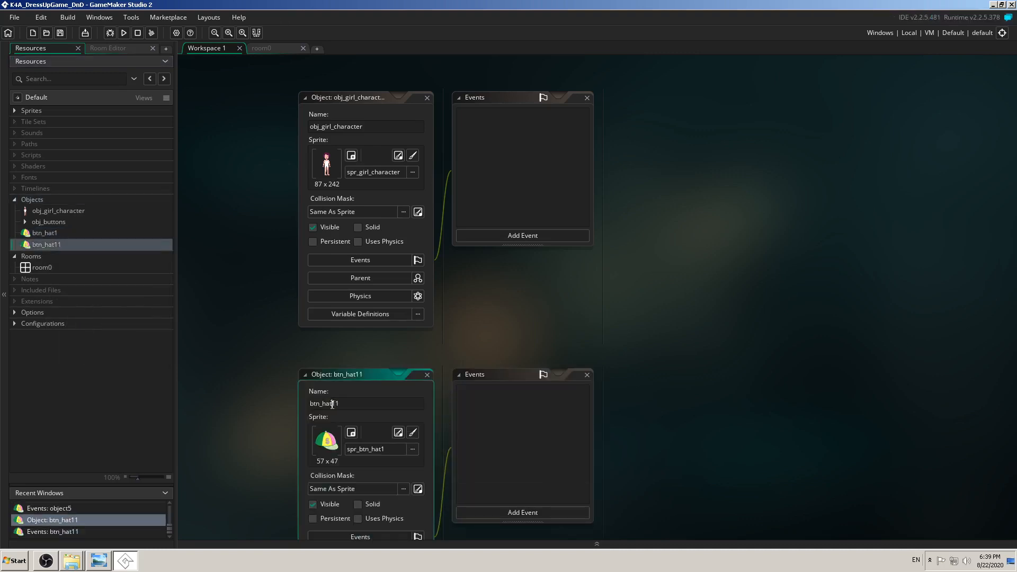
text(2)
click(647, 322)
- Assign the spr_btn_hat2 sprite to btn_hat2 and close its object window
click(413, 449)
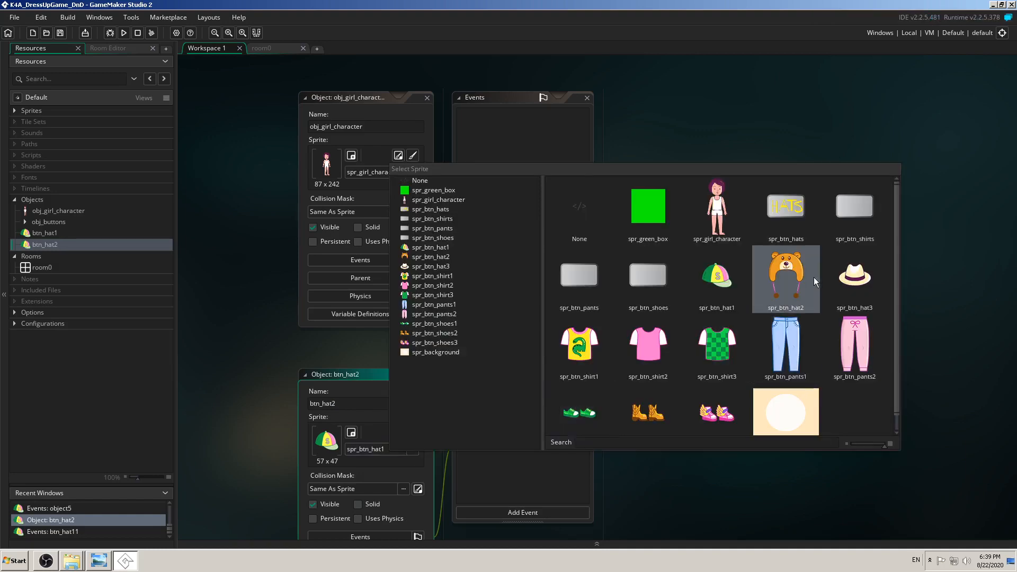
click(797, 277)
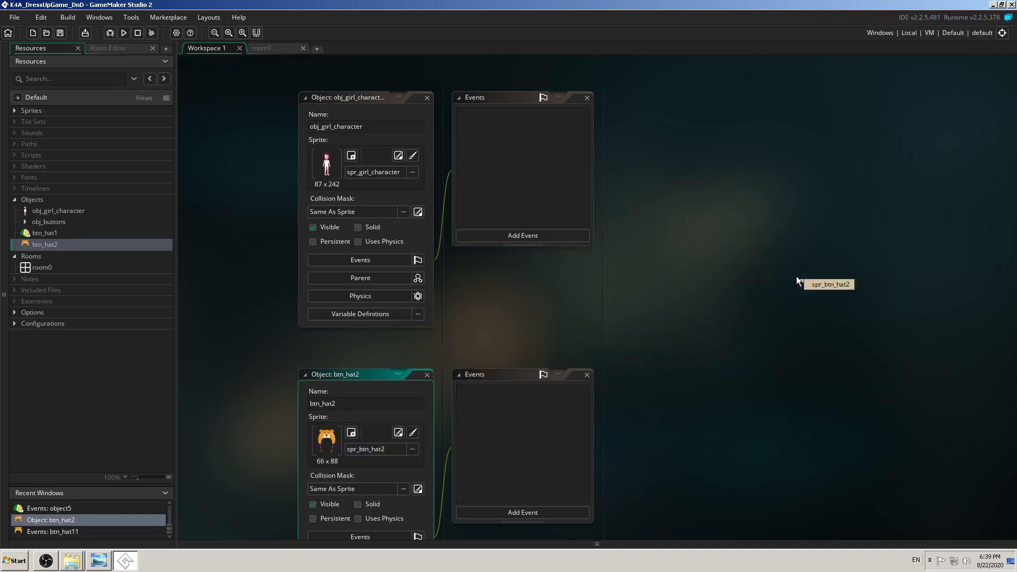
click(427, 375)
- Duplicate the btn_hat2 object and rename the copy btn_hat3
right_click(43, 244)
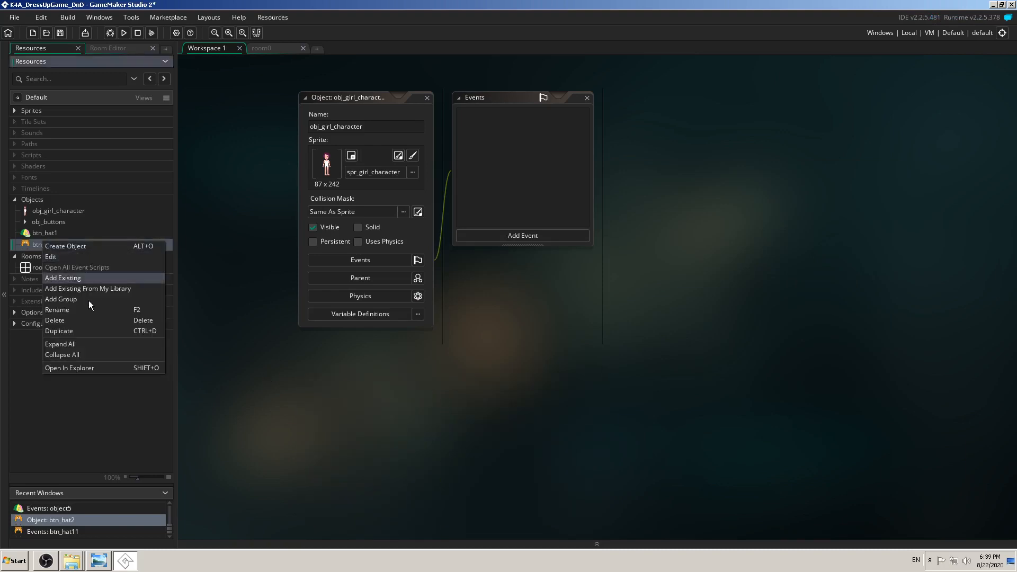
click(72, 330)
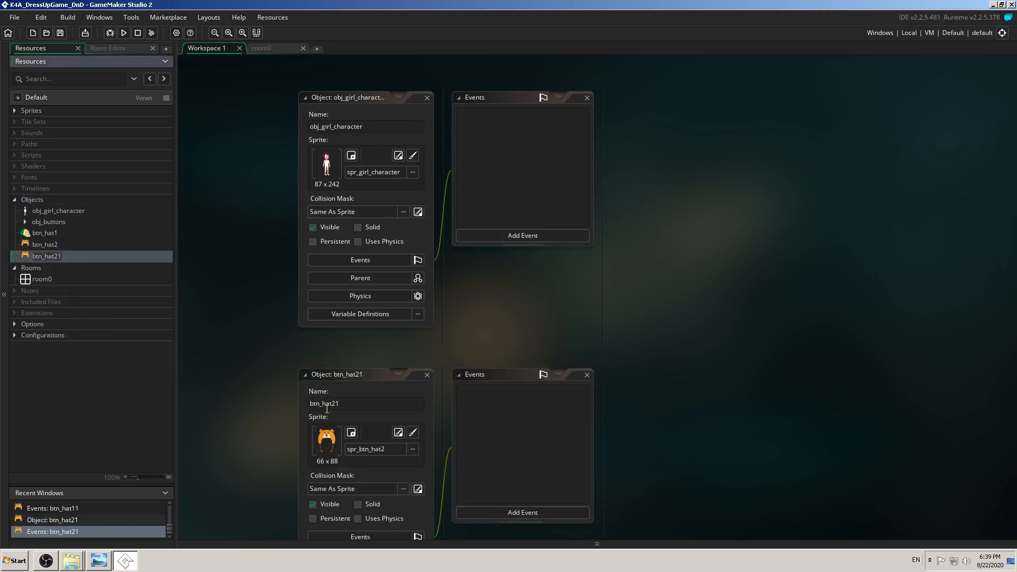
click(388, 405)
key(BackSpace)
key(BackSpace)
text(3)
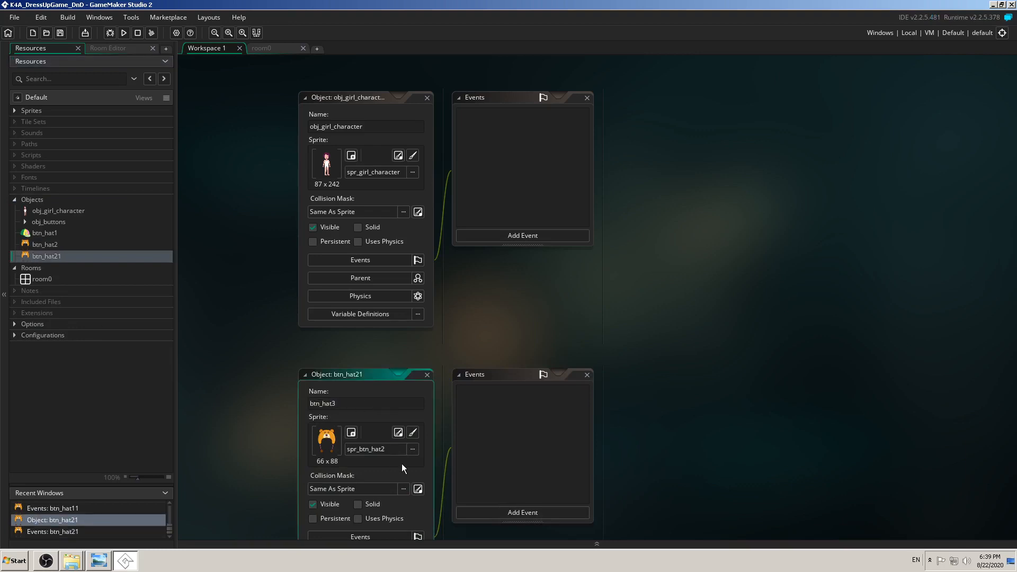
- Assign the spr_btn_hat3 sprite to btn_hat3 and close its object window
click(412, 449)
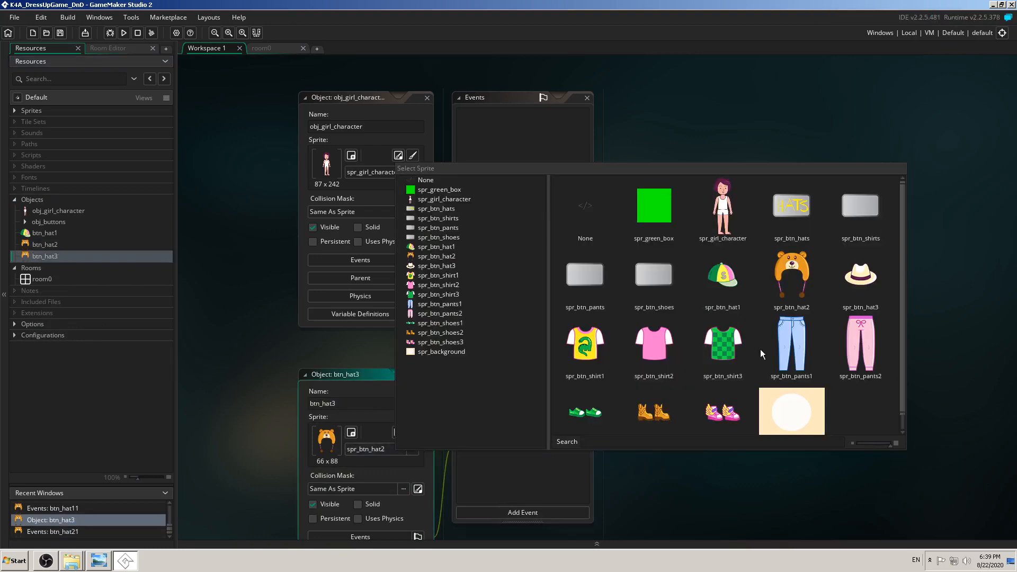
click(866, 289)
click(428, 374)
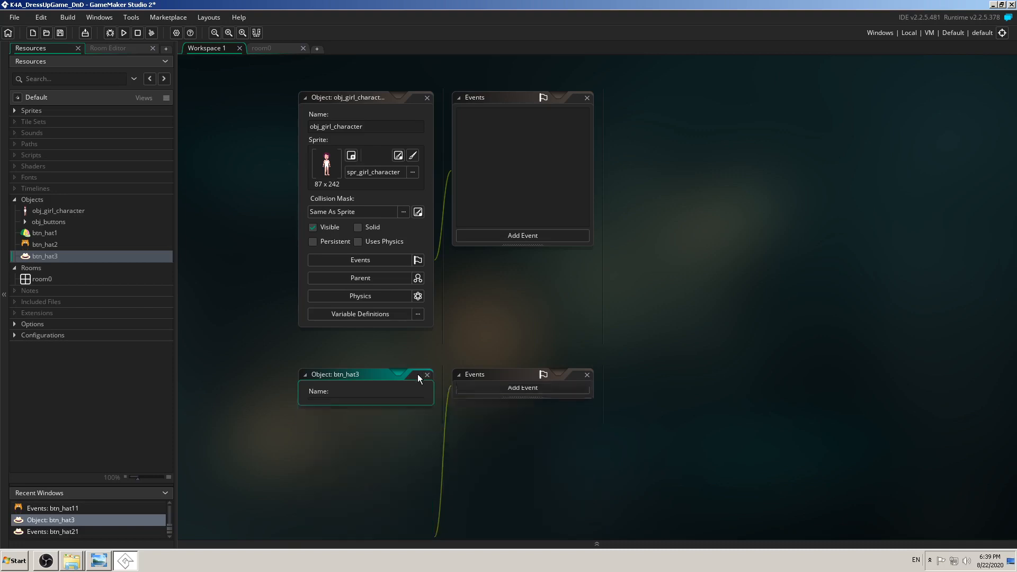
- Create a new object in the Objects group and name it obj_btn_shirt1
click(50, 199)
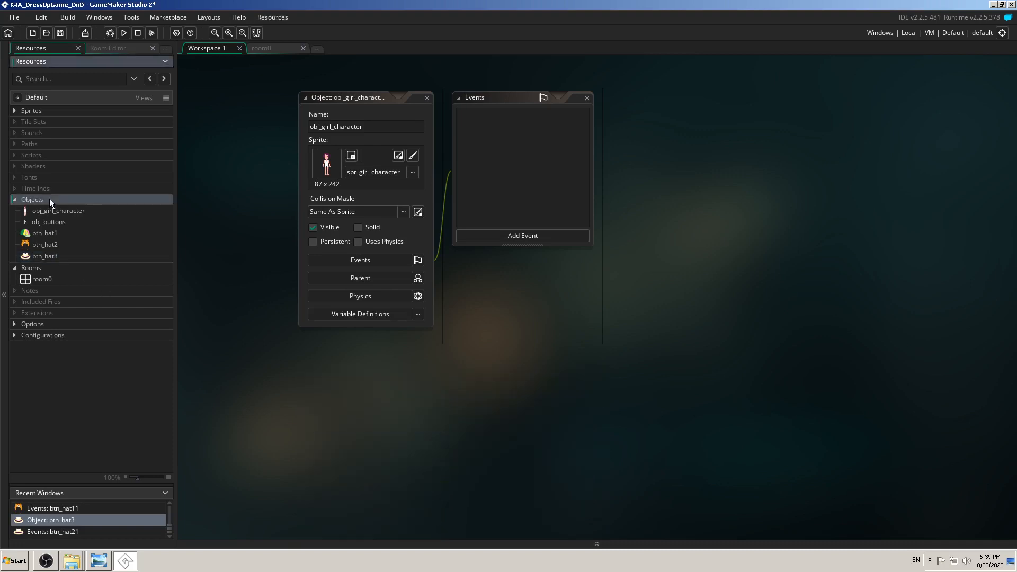
right_click(49, 199)
click(79, 200)
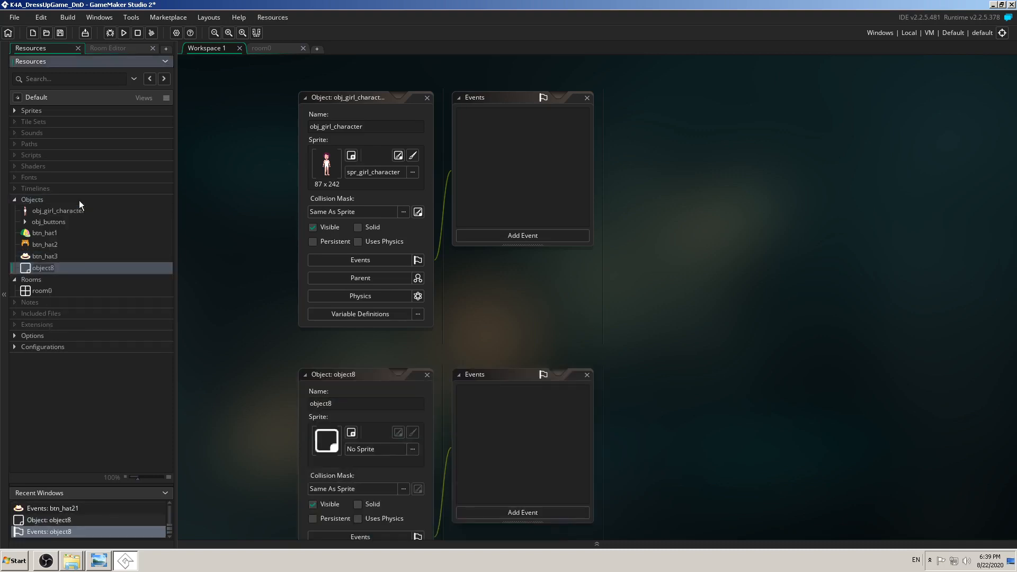
click(326, 403)
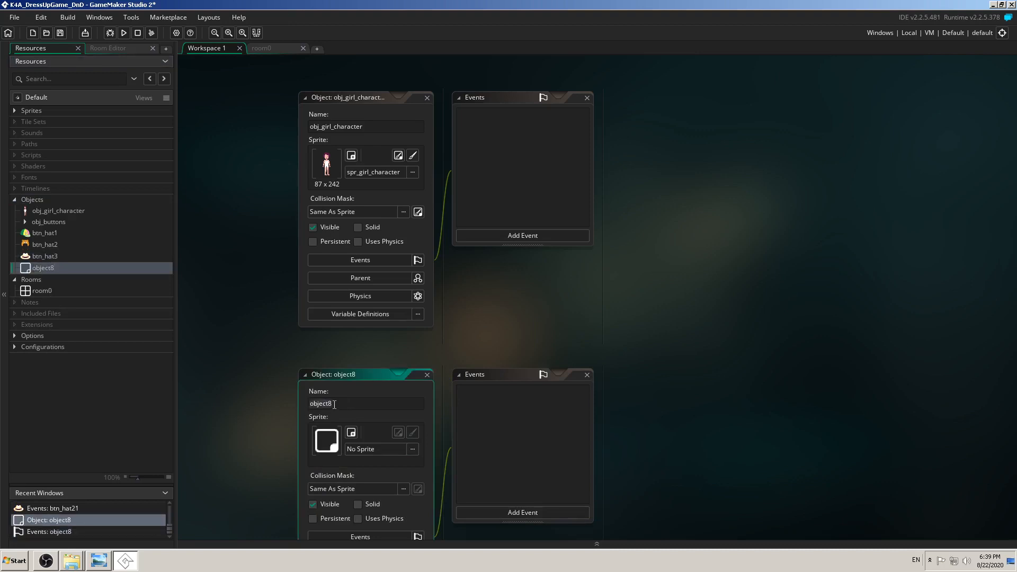
text(obj_)
text(btn_shirt1)
- Assign the spr_btn_shirt1 sprite to obj_btn_shirt1 and close its object window
click(416, 449)
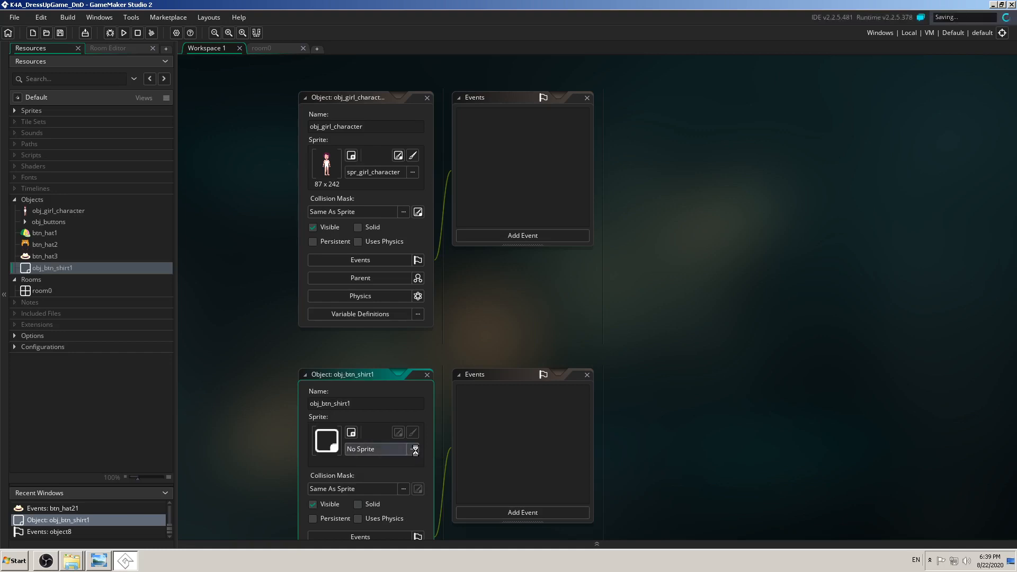
click(586, 338)
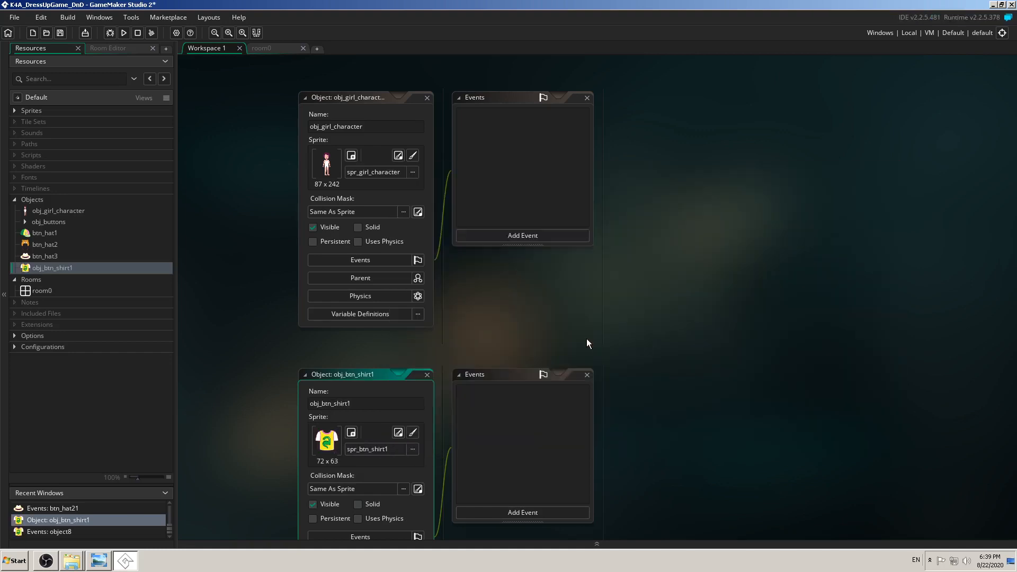
click(428, 375)
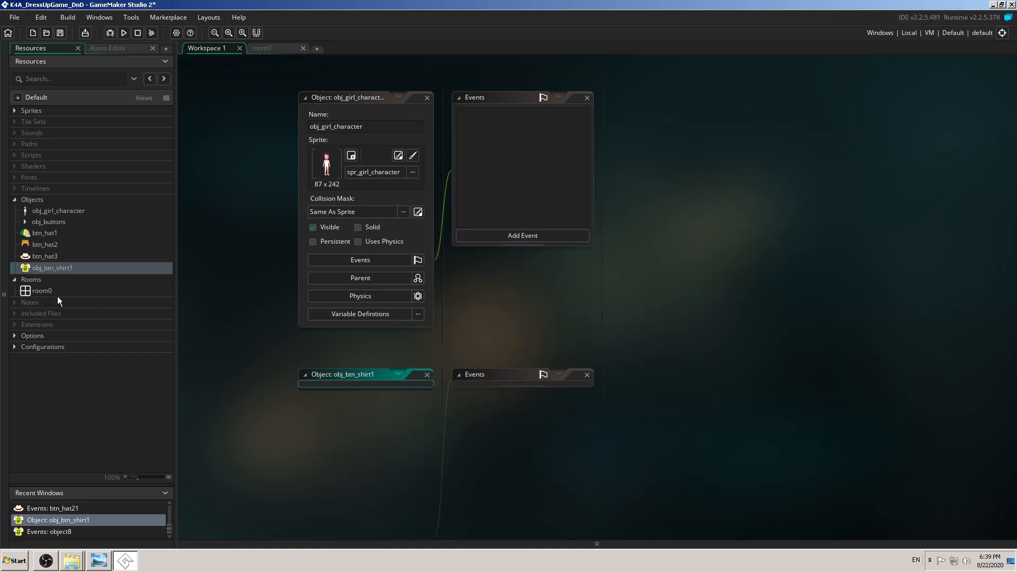
- Duplicate the obj_btn_shirt1 object and rename the copy obj_btn_shirt2
right_click(63, 268)
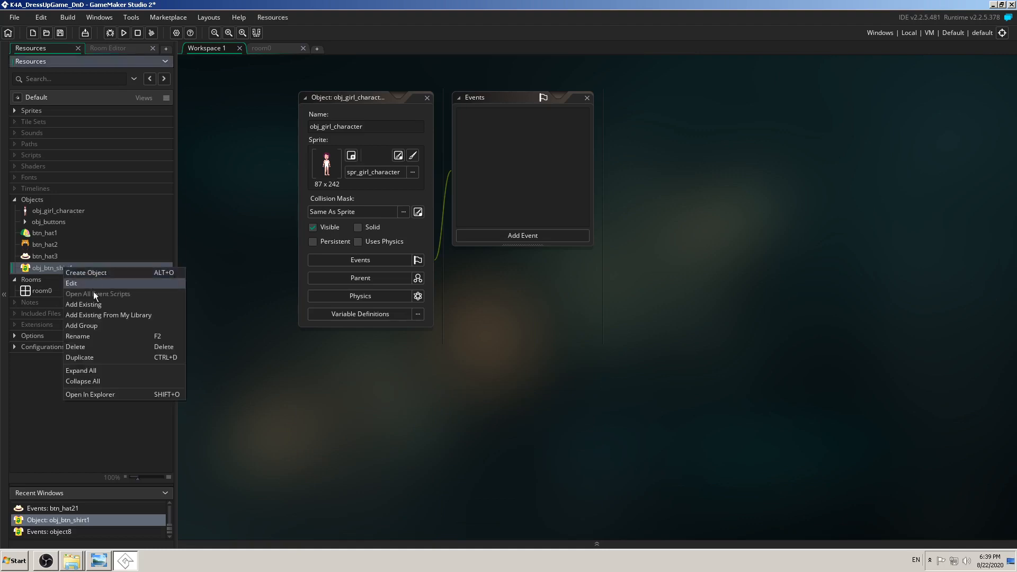
click(94, 356)
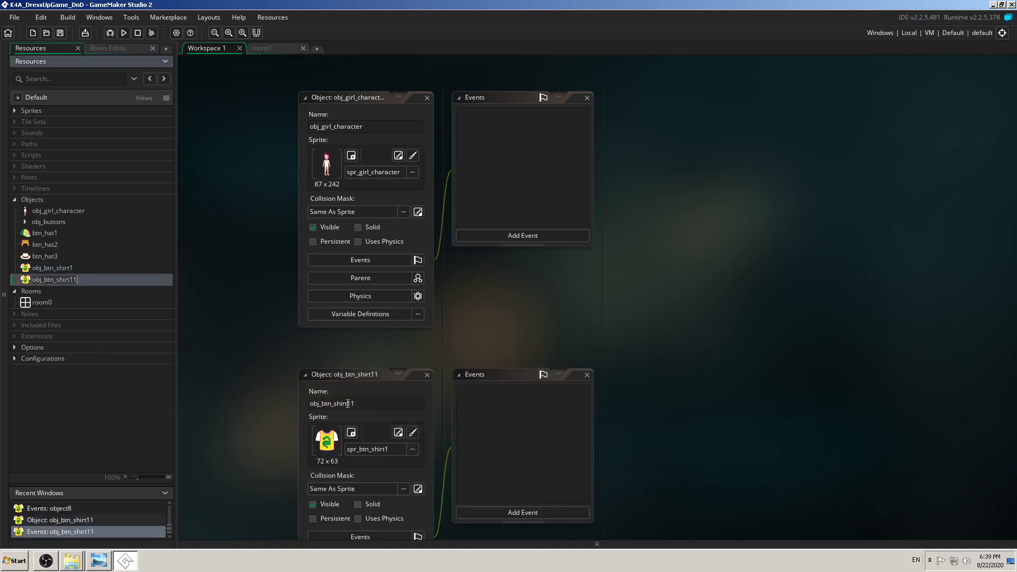
click(400, 403)
key(BackSpace)
key(BackSpace)
text(2)
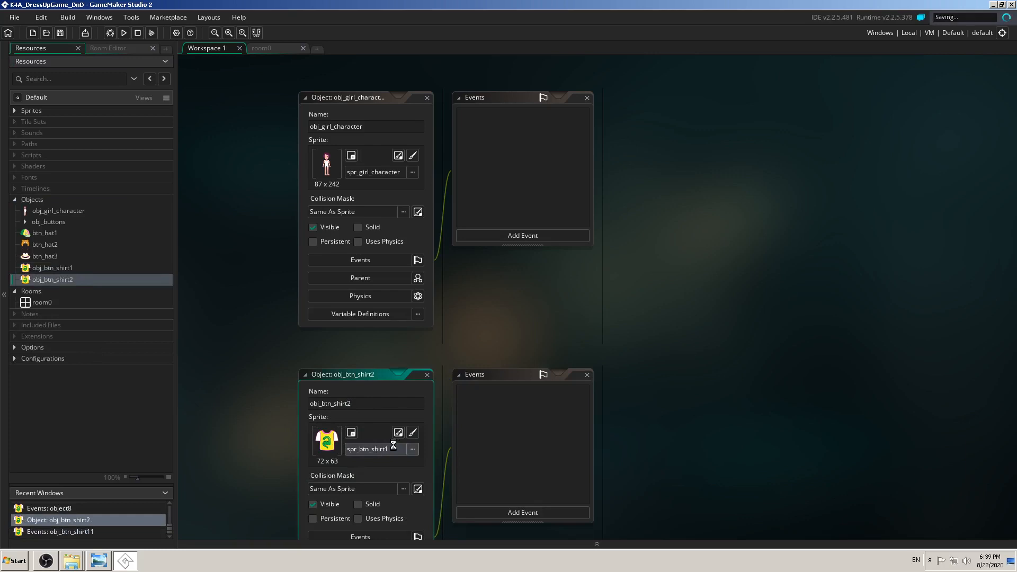
- Assign the spr_btn_shirt2 sprite to obj_btn_shirt2 and close its object window
click(391, 448)
click(656, 350)
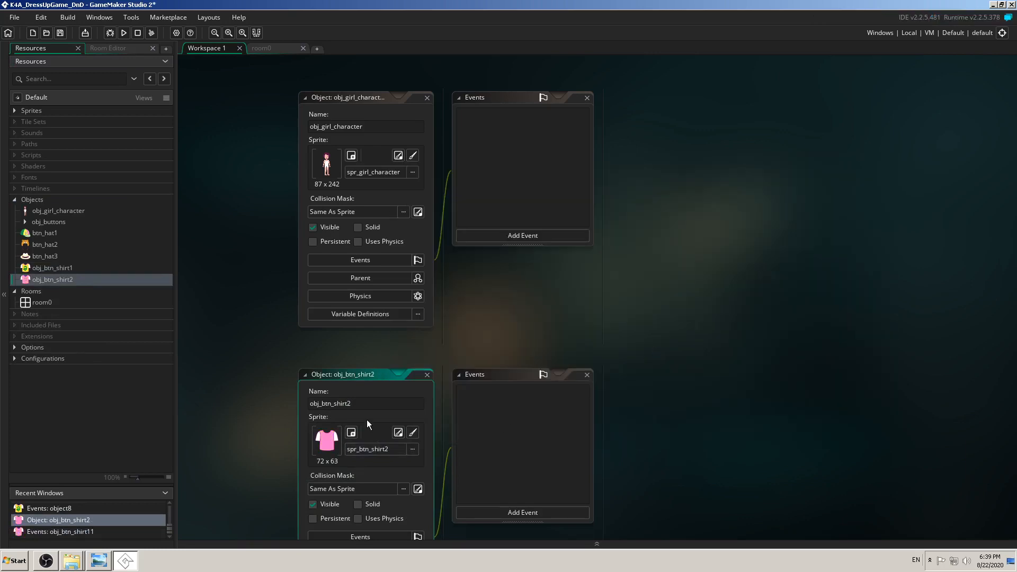
click(427, 375)
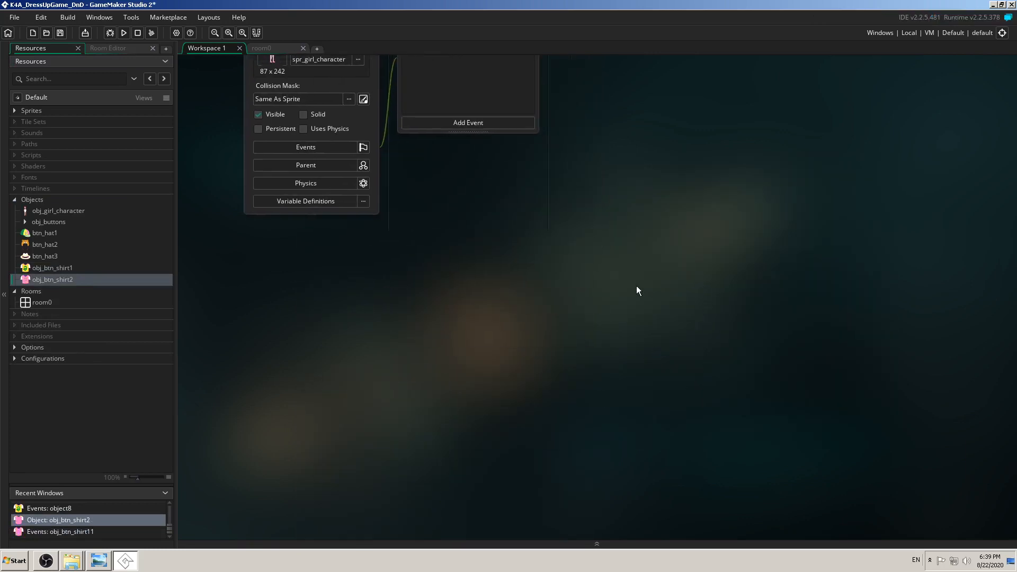
- Duplicate the obj_btn_shirt2 object and rename the copy obj_btn_shirt3
right_click(47, 278)
click(80, 368)
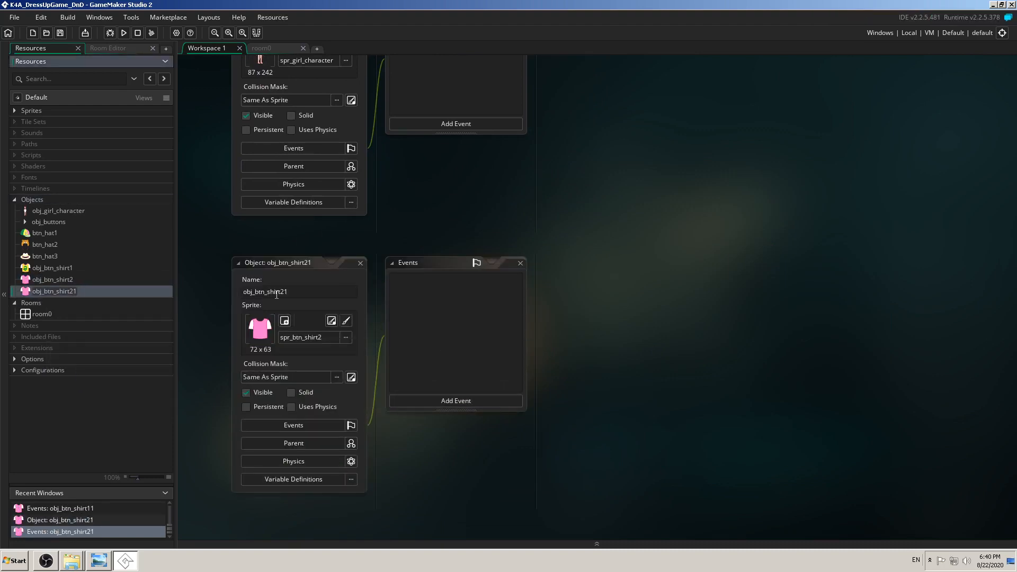
click(281, 293)
key(BackSpace)
key(Delete)
text(3)
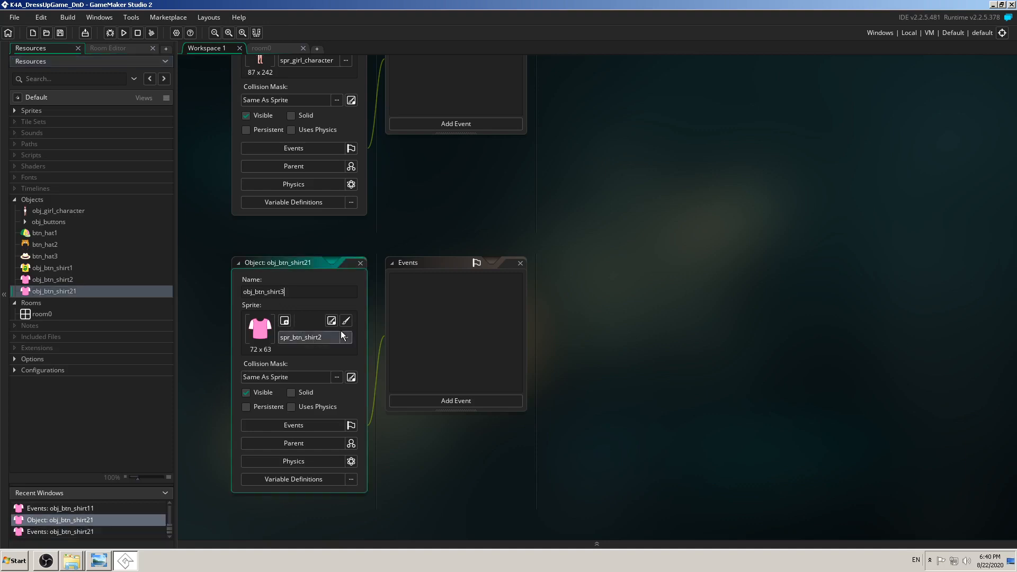
- Assign the spr_btn_shirt3 sprite to obj_btn_shirt3 and close its object window
click(346, 337)
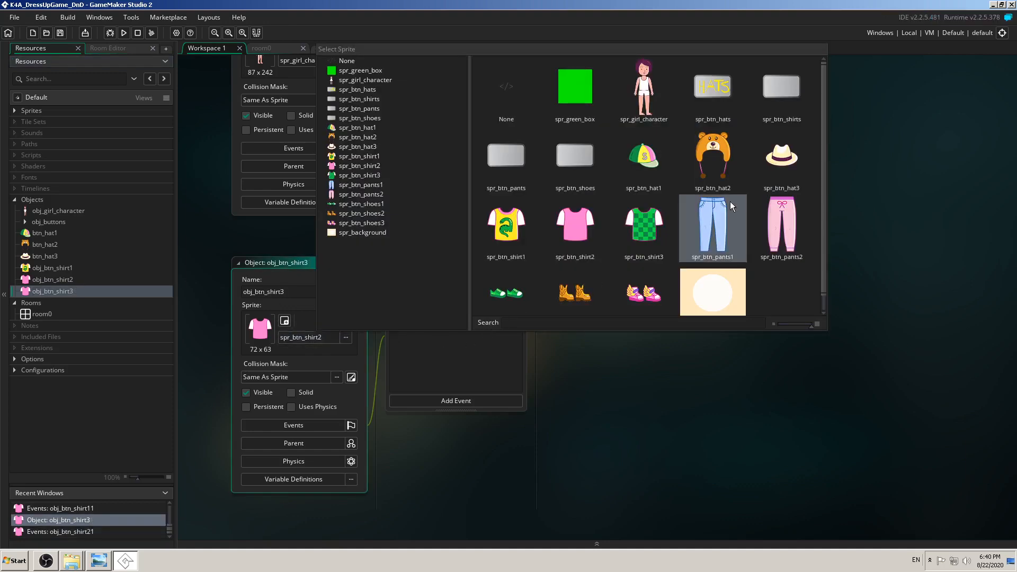
click(644, 225)
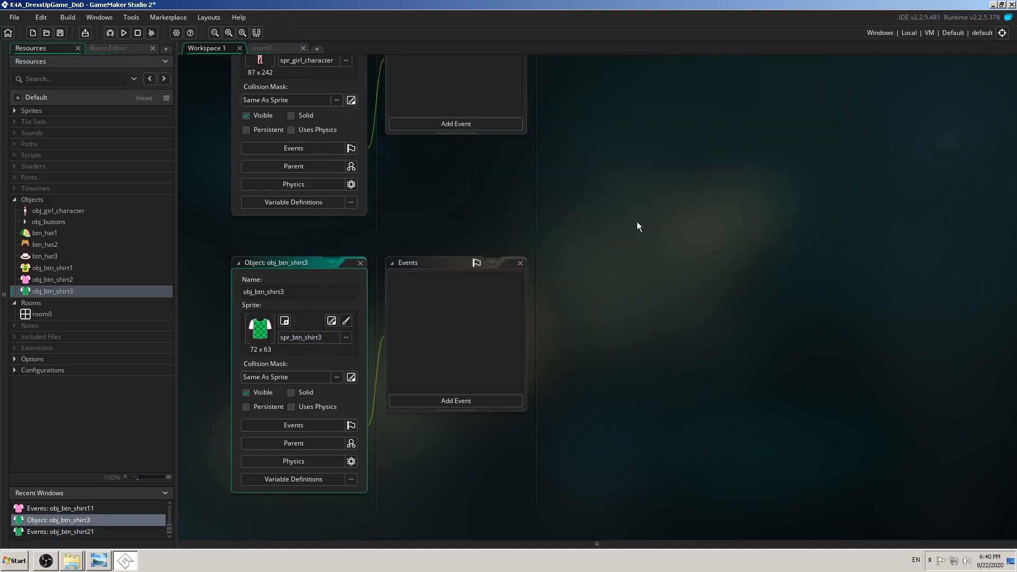
click(363, 264)
- Duplicate the obj_btn_shirt3 object and rename the copy obj_btn_pants1
right_click(75, 291)
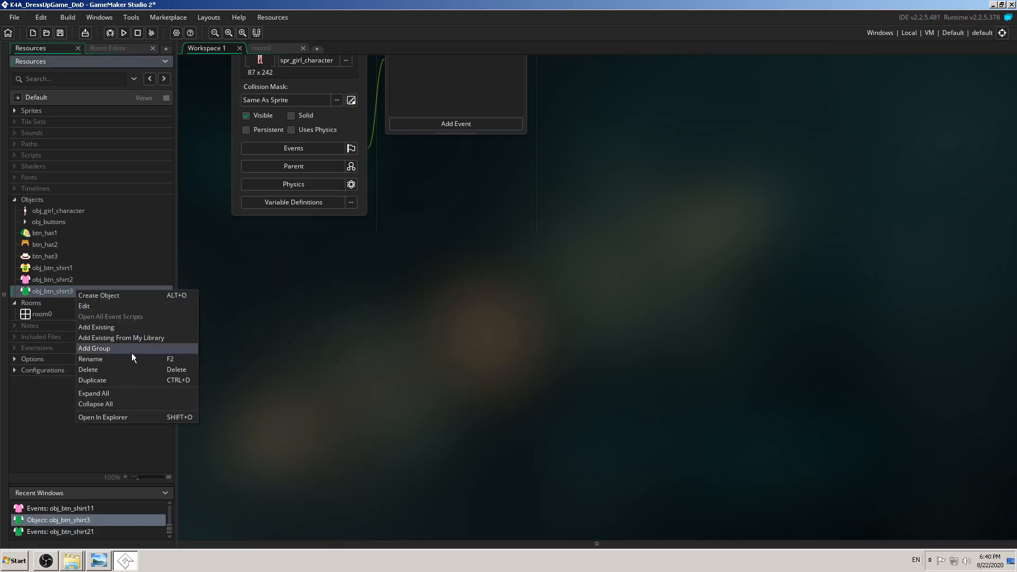
click(133, 379)
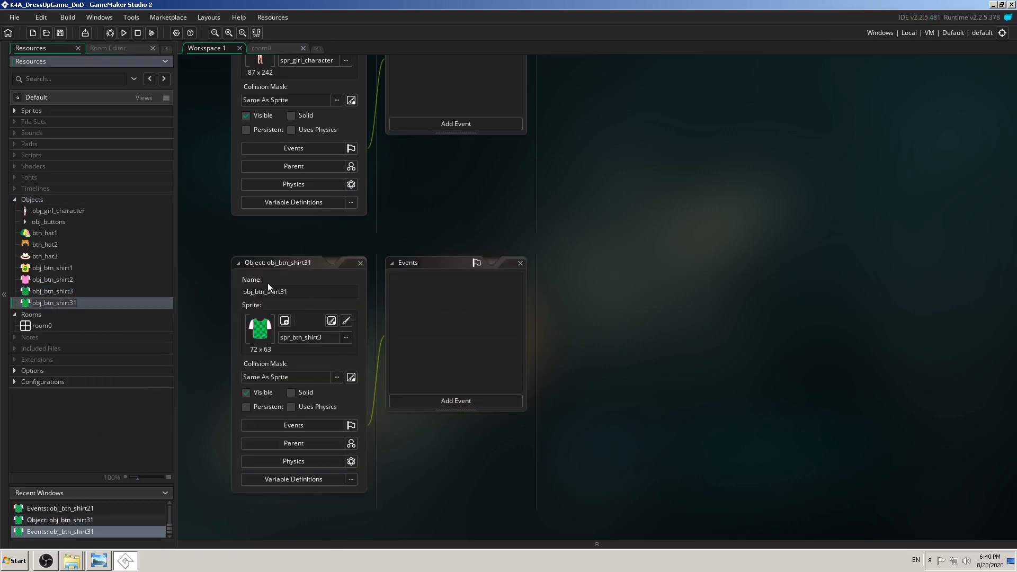
click(268, 292)
drag(268, 292, 334, 294)
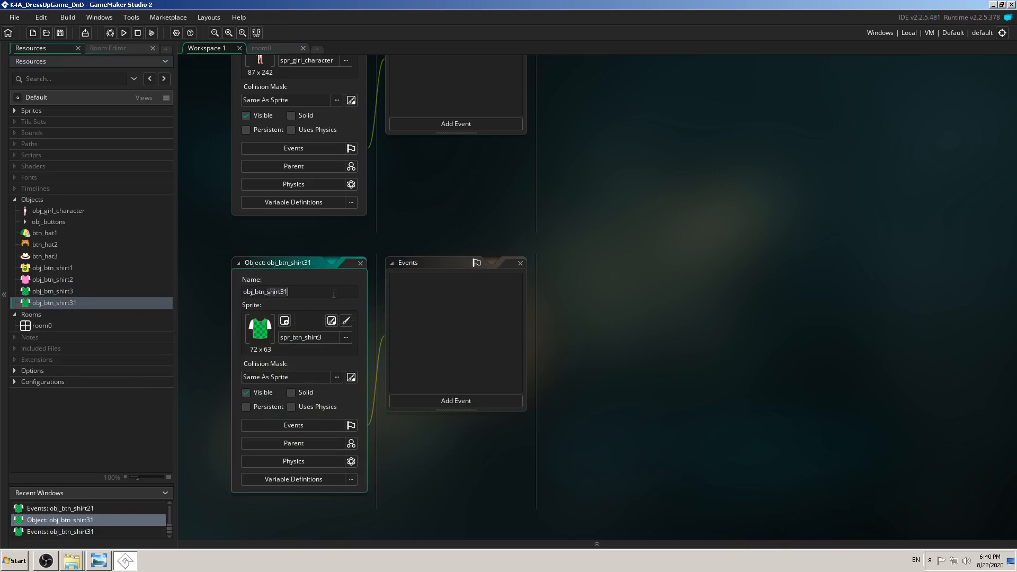
text(pants)
- Assign the spr_btn_pants1 sprite to obj_btn_pants1 and close its object window
click(345, 338)
click(698, 249)
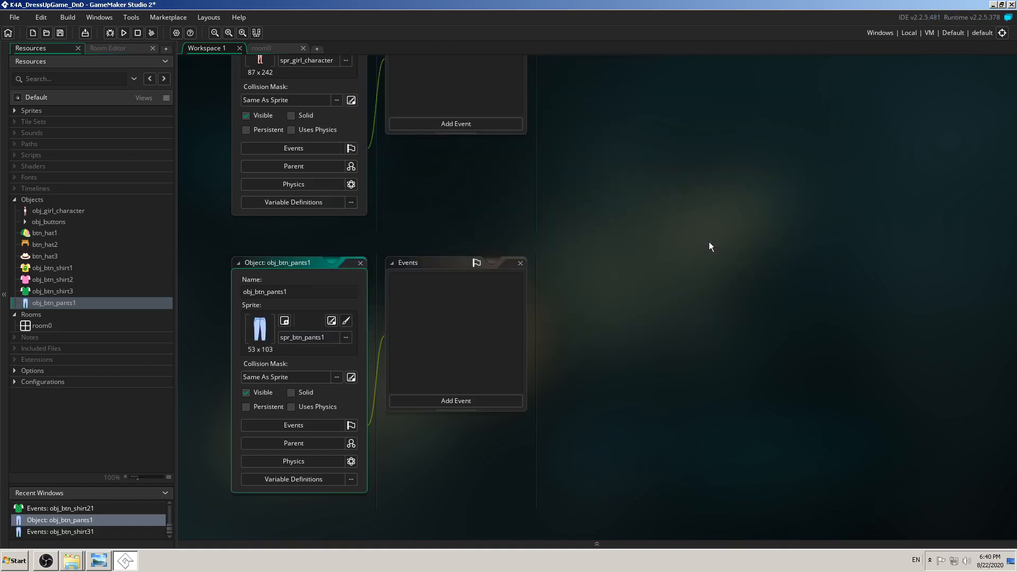
click(361, 263)
- Duplicate the obj_btn_pants1 object and rename the copy obj_btn_pants2
right_click(77, 303)
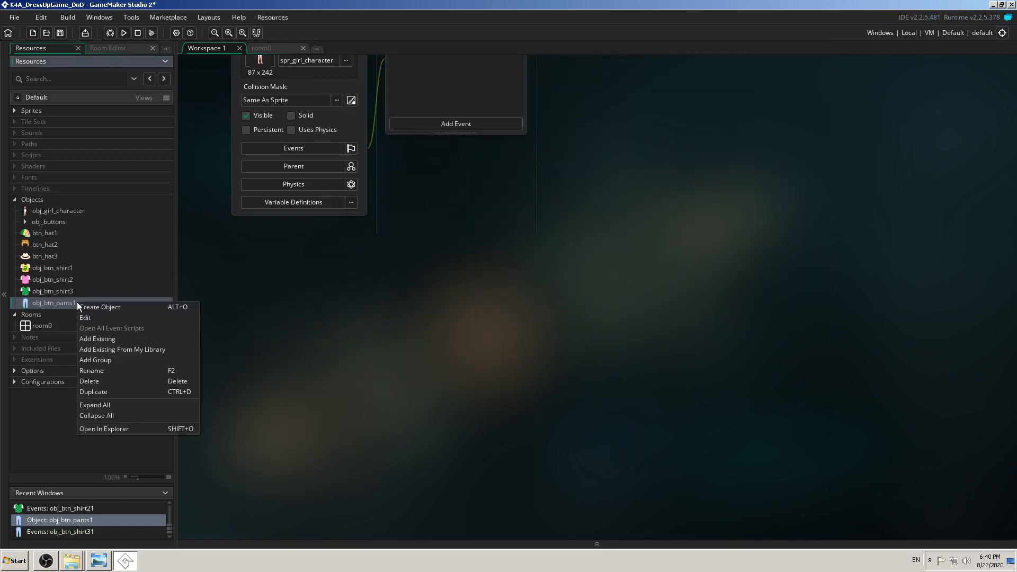
click(116, 392)
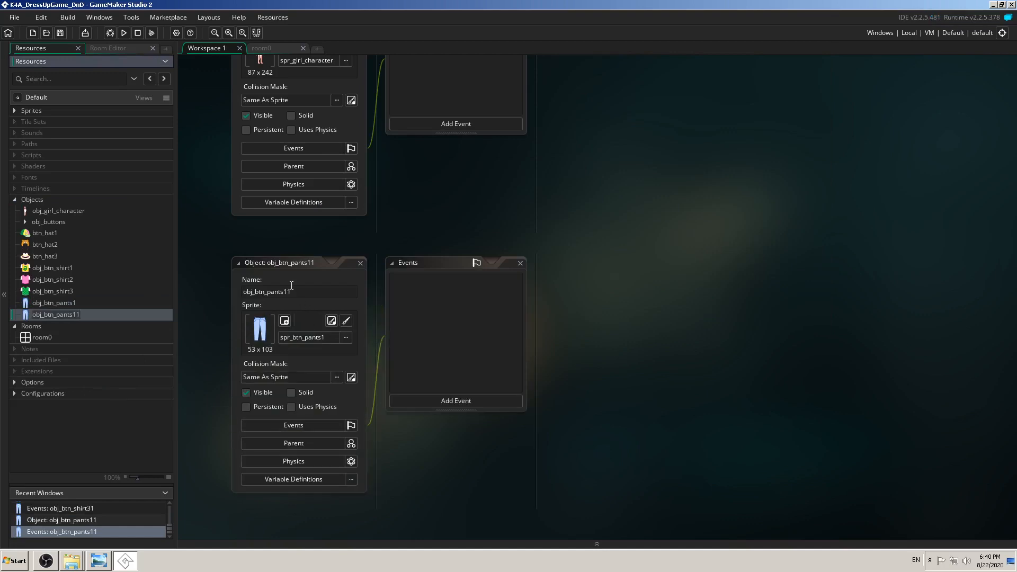
key(BackSpace)
key(BackSpace)
text(2)
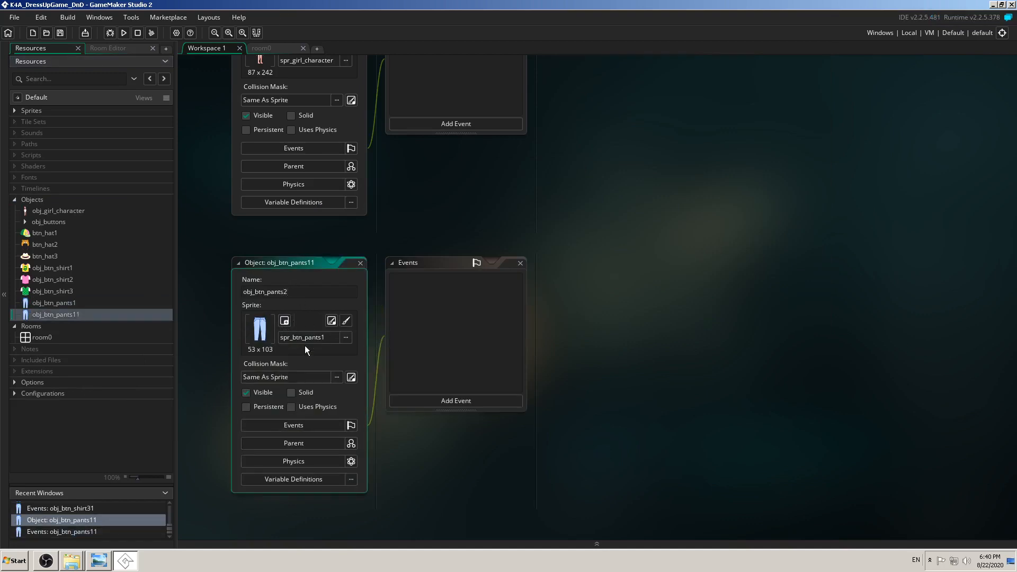
- Assign the spr_btn_pants2 sprite to obj_btn_pants2 and close its object window
click(345, 338)
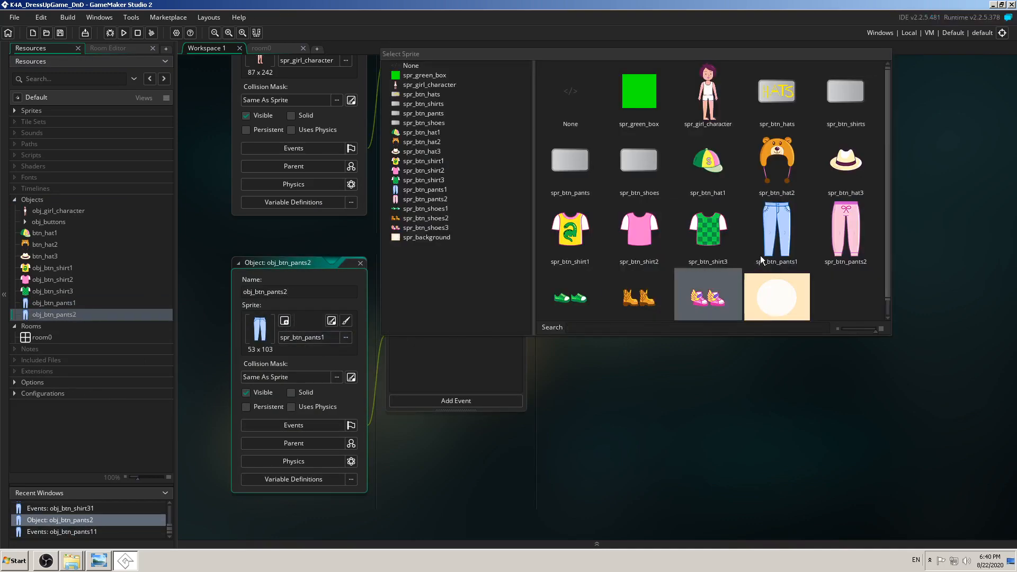
click(834, 238)
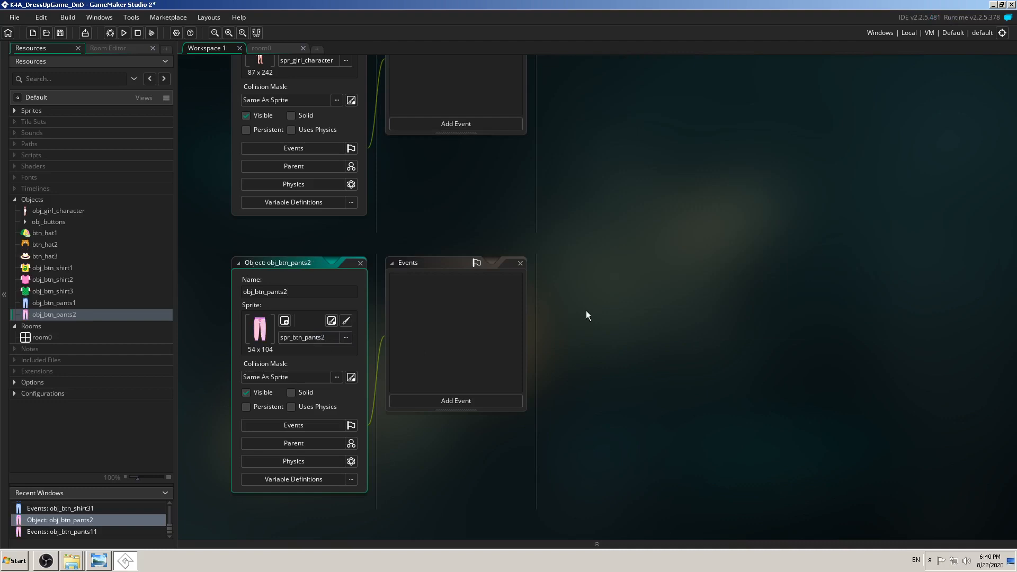
double_click(352, 264)
- Duplicate the obj_btn_pants2 object and rename the copy obj_btn_shoes1
right_click(62, 316)
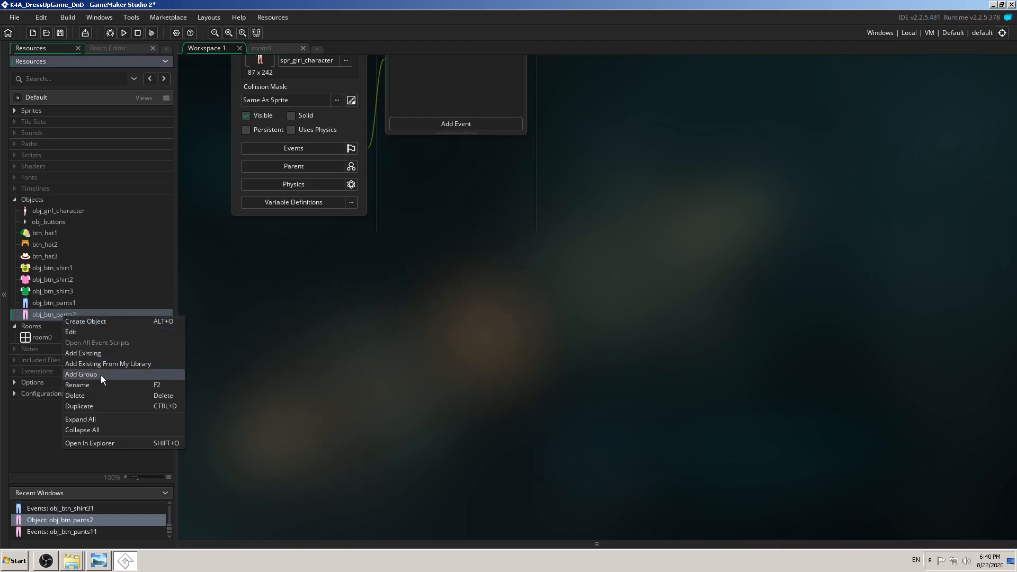
click(108, 405)
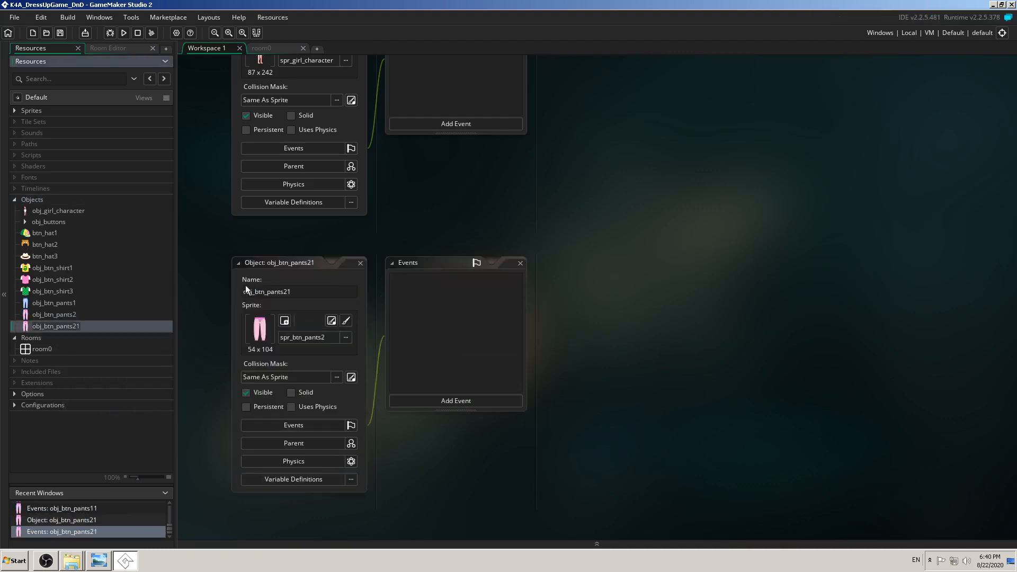
drag(266, 294, 351, 294)
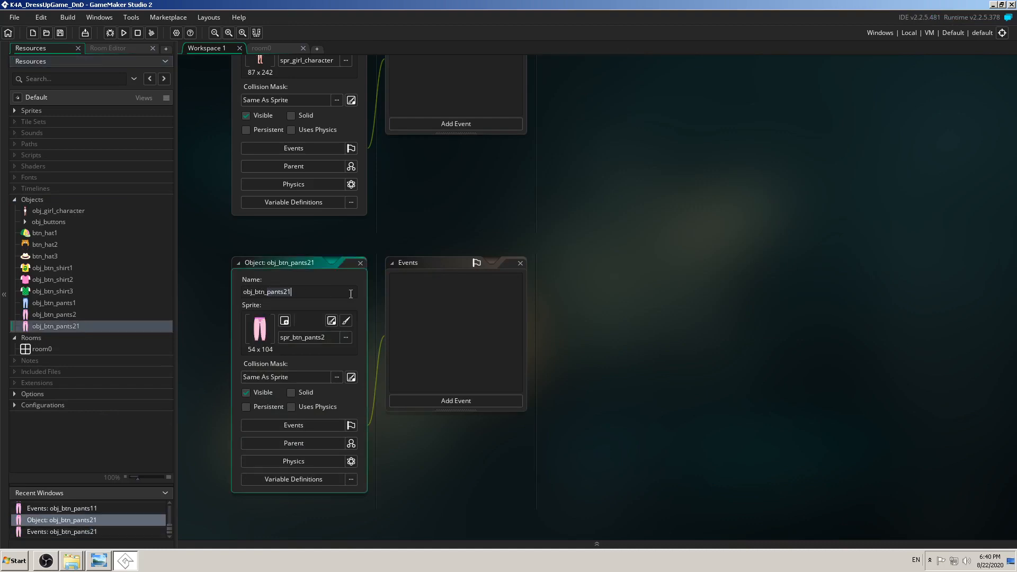
text(shoes1)
- Assign the spr_btn_shoes1 sprite to obj_btn_shoes1 and close its object window
click(343, 338)
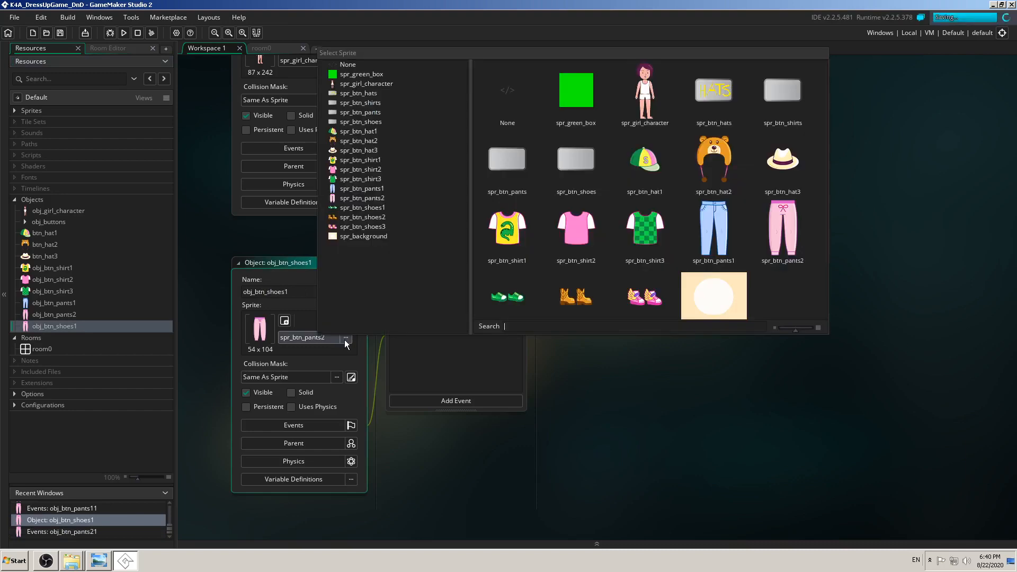
click(514, 301)
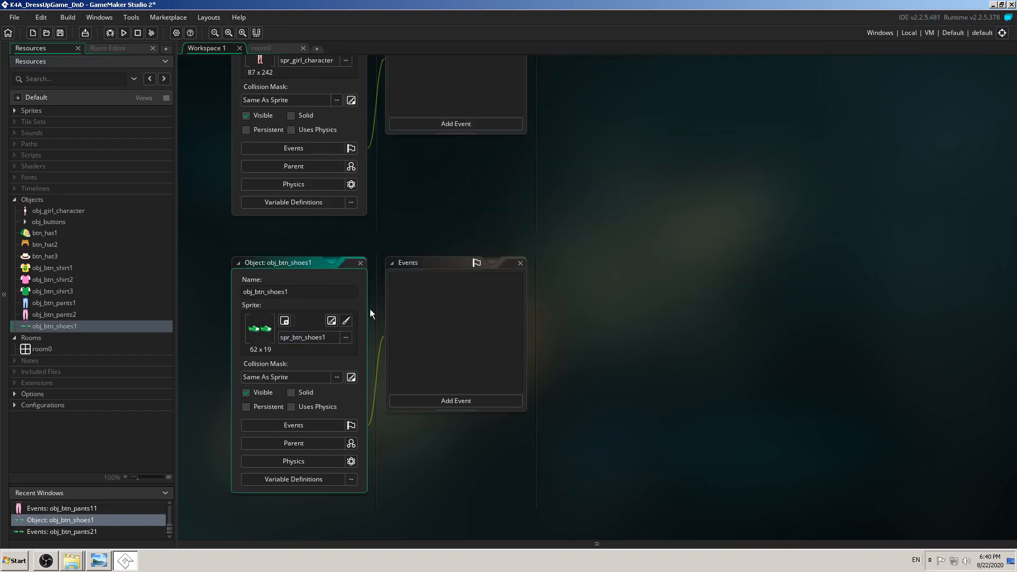
click(361, 265)
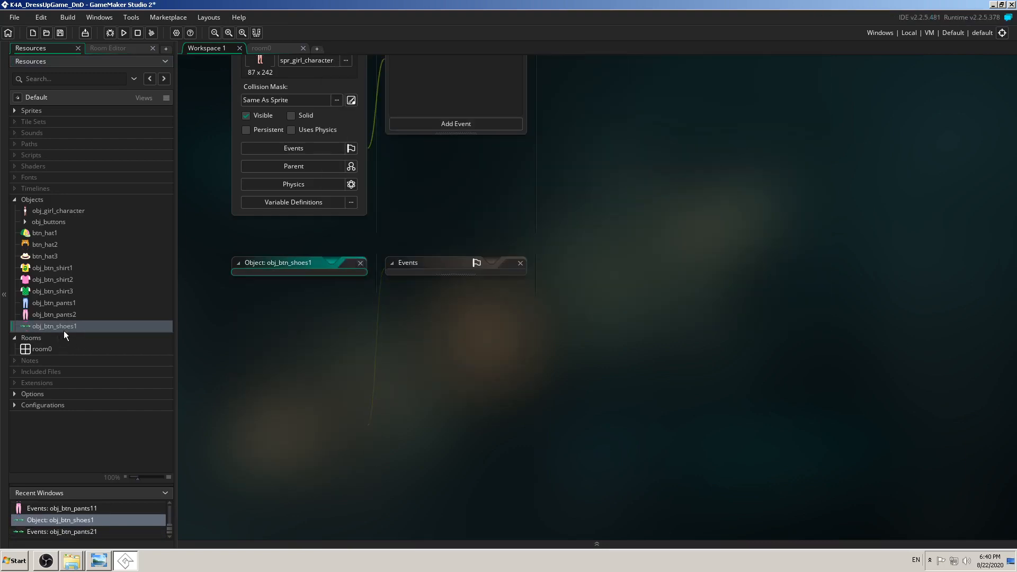
- Duplicate the obj_btn_shoes1 object and rename the copy obj_btn_shoes2
right_click(65, 328)
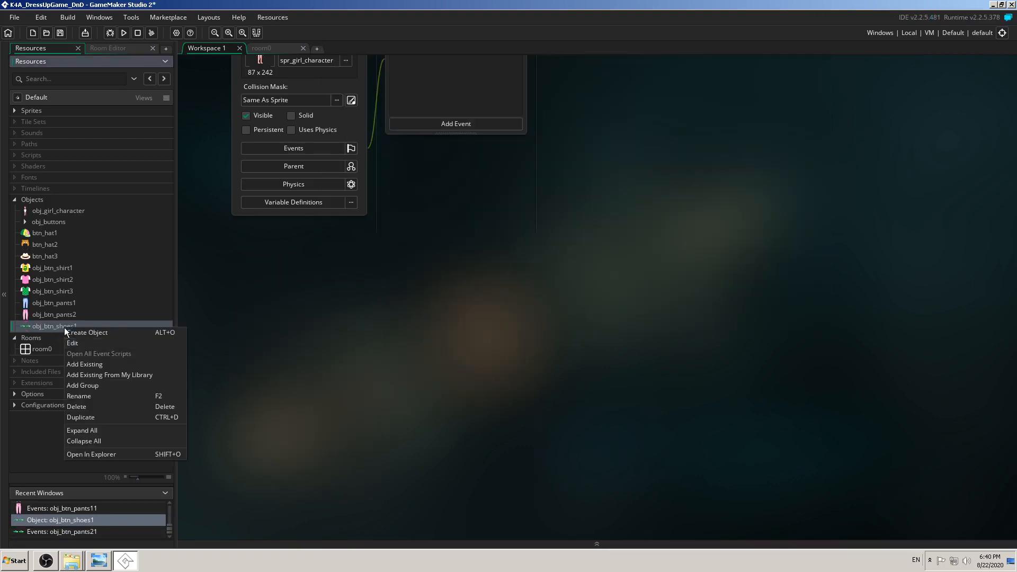
click(119, 416)
click(288, 293)
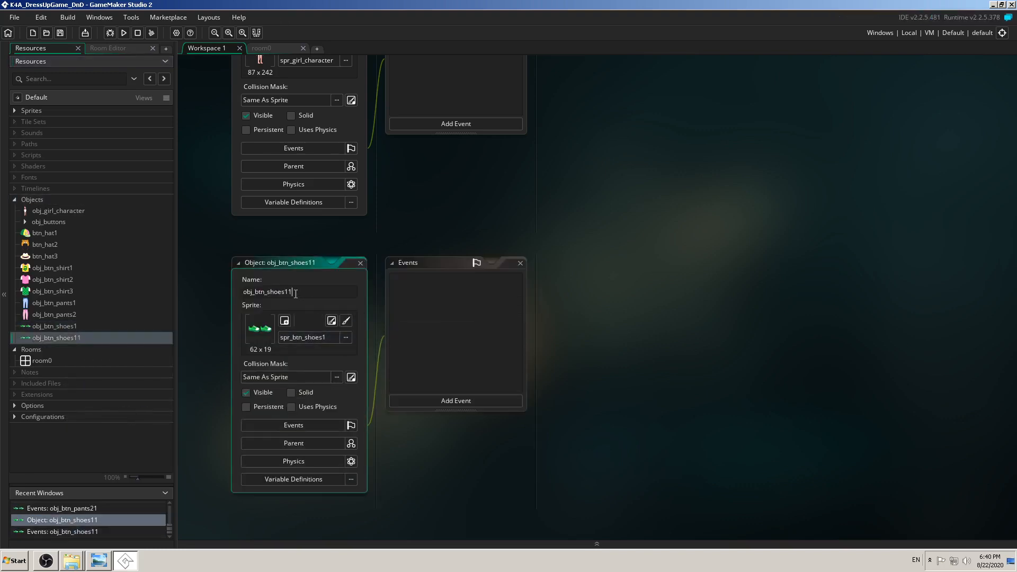
key(BackSpace)
key(BackSpace)
text(2)
- Assign the spr_btn_shoes2 sprite to obj_btn_shoes2 and close its object window
click(318, 337)
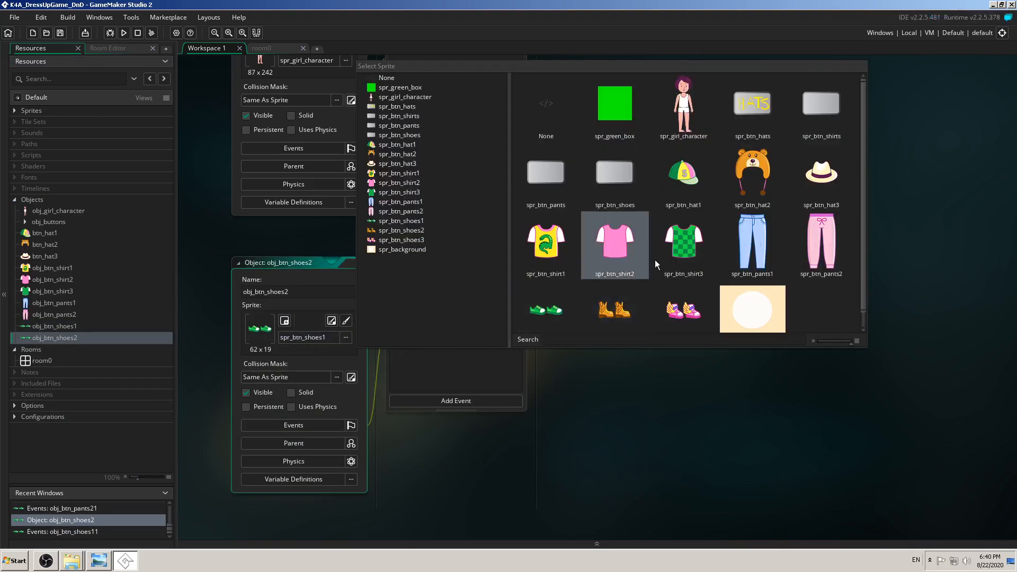
click(618, 310)
click(361, 264)
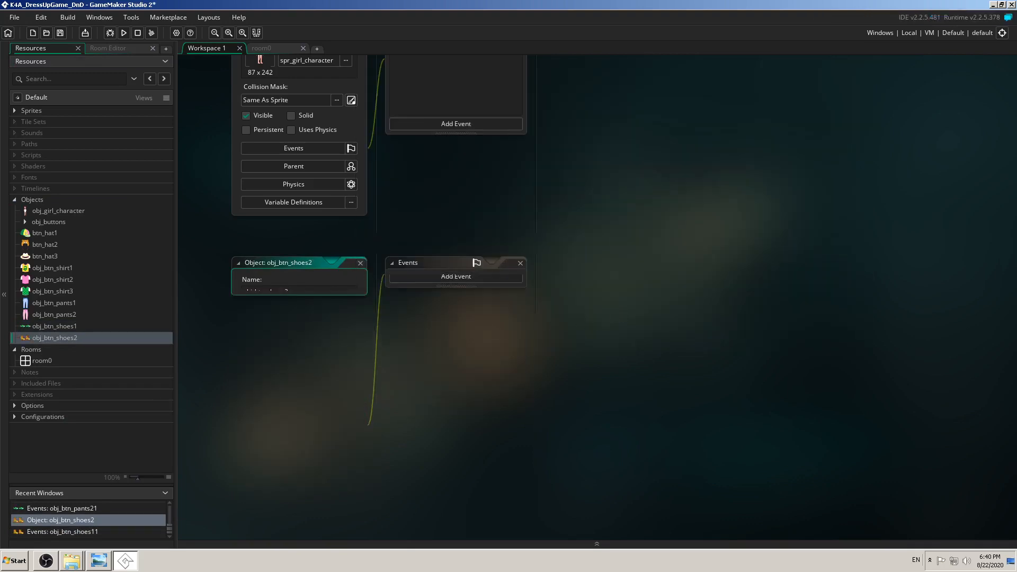
- Duplicate the obj_btn_shoes2 object, giving the copy the spr_btn_shoes3 sprite and the name obj_btn_shoes3
right_click(71, 340)
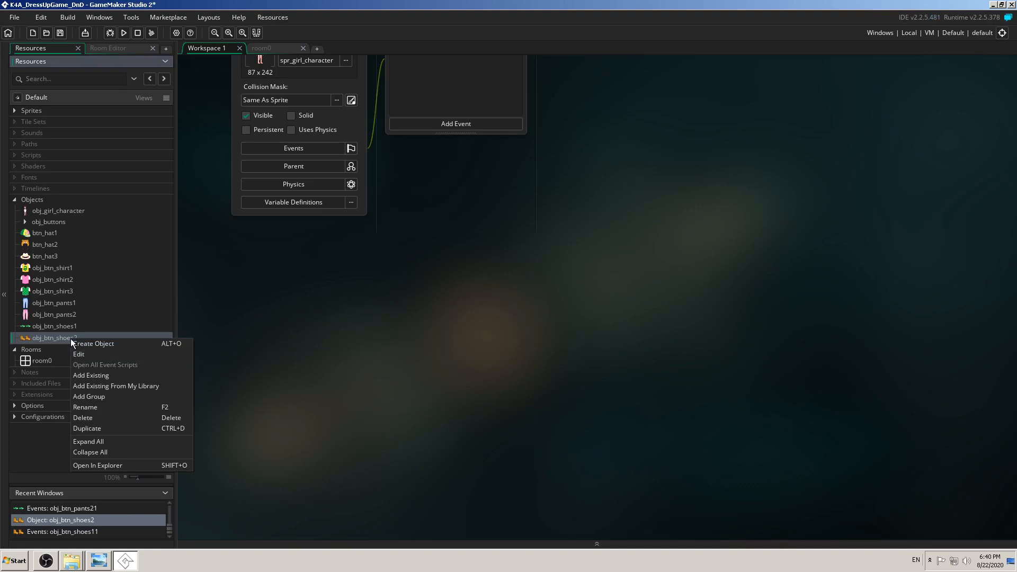
click(122, 425)
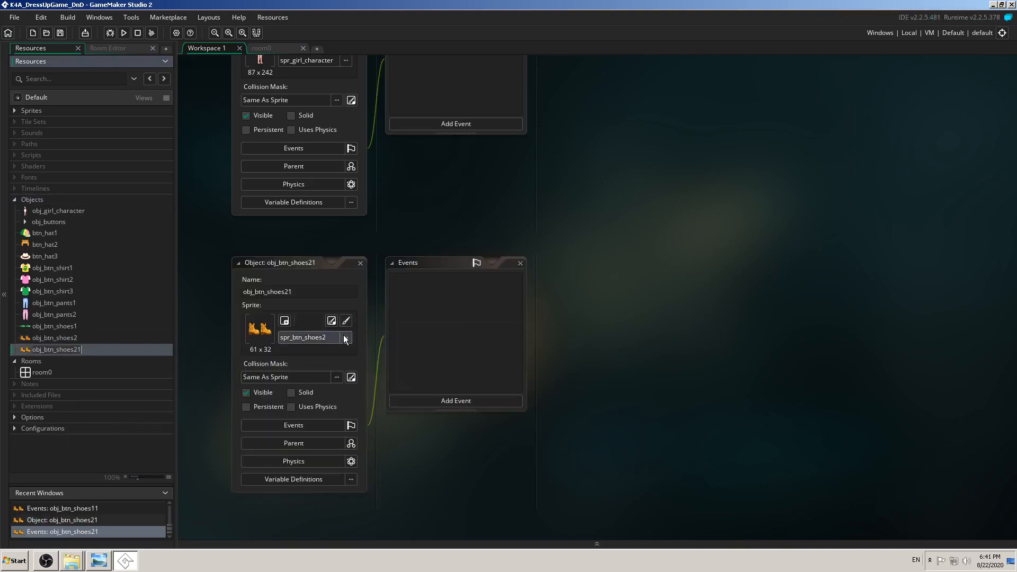
click(307, 337)
click(641, 295)
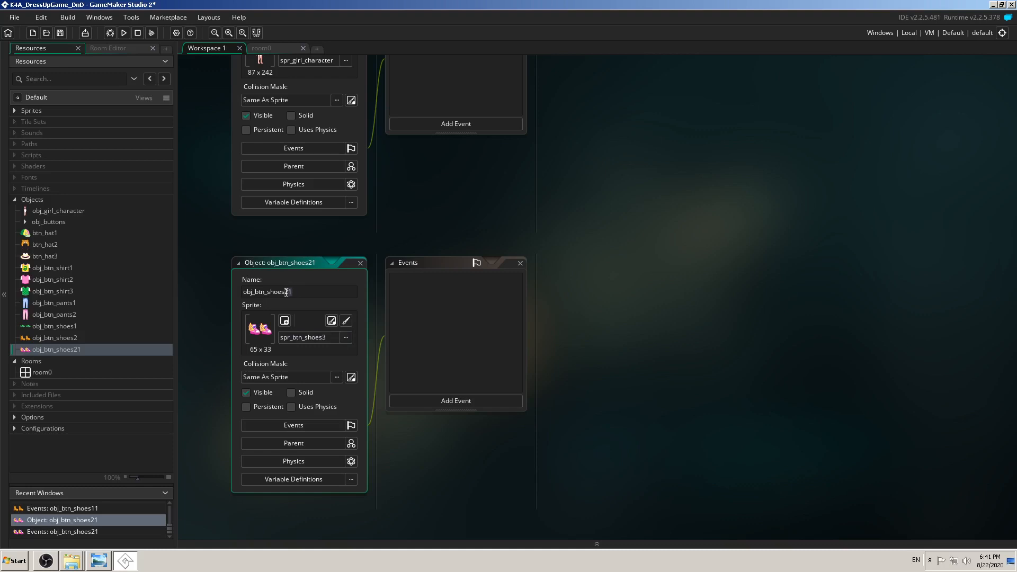
text(3)
click(360, 264)
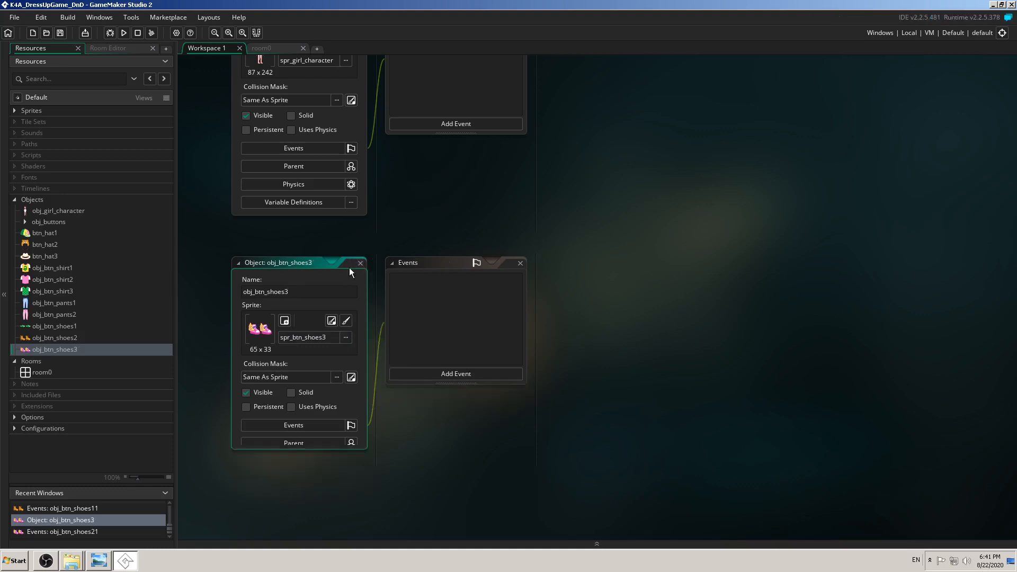
- Rename the btn_hat1 object obj_btn_hat1 and close its object window
double_click(47, 235)
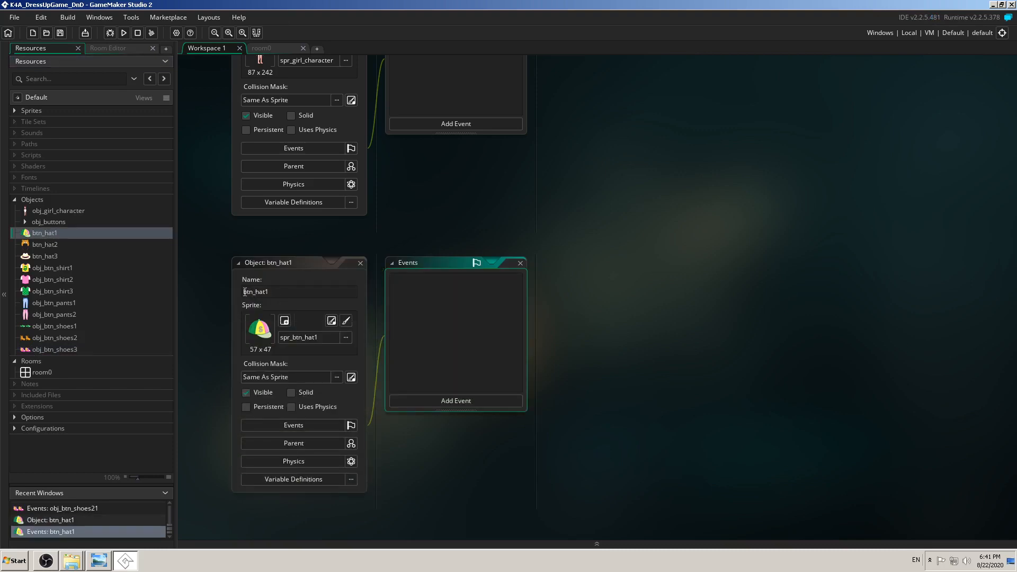
click(245, 293)
text(obj_)
text(j_)
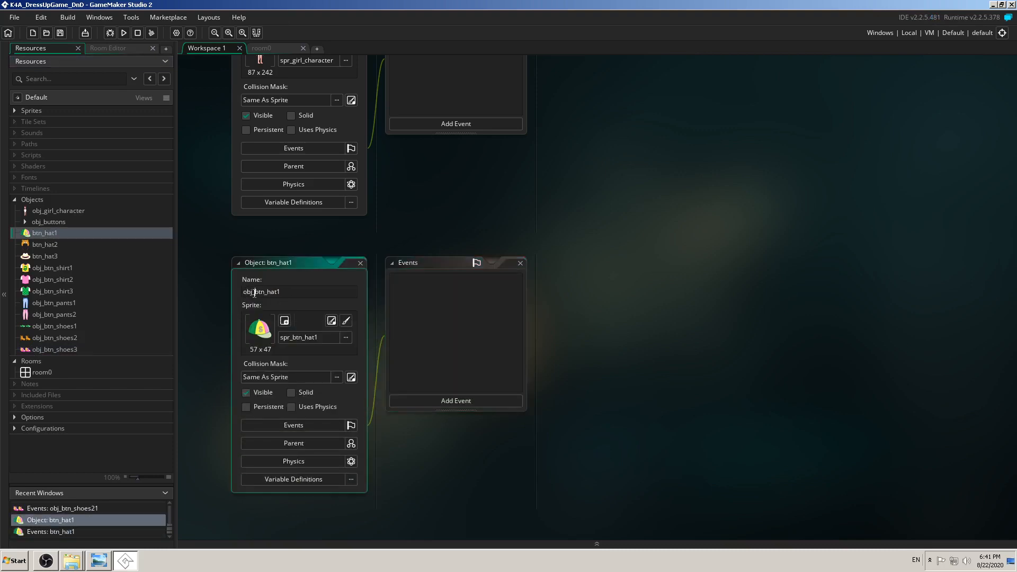
click(360, 262)
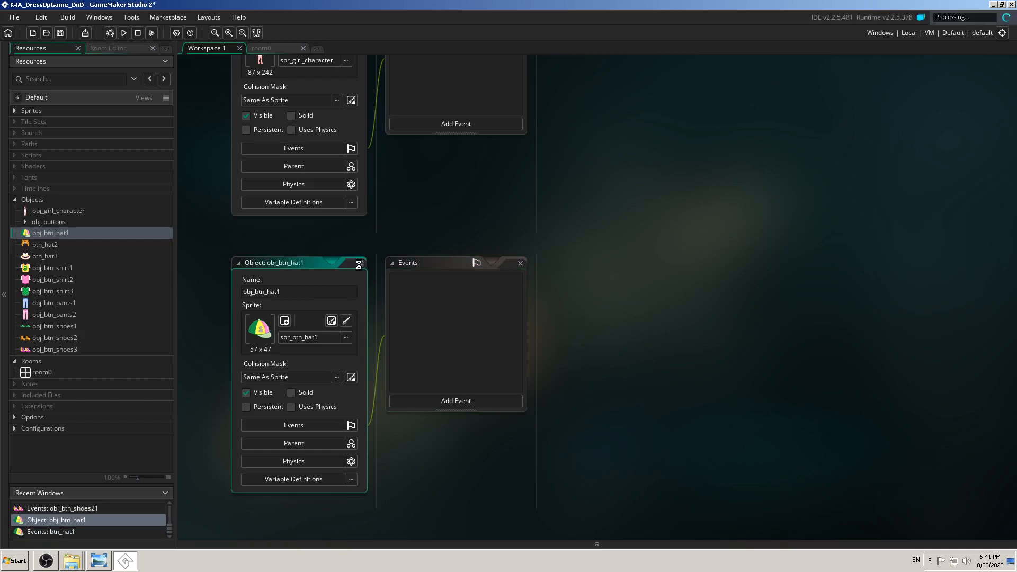
- Rename the btn_hat2 object obj_btn_hat2 and close its object window
double_click(46, 244)
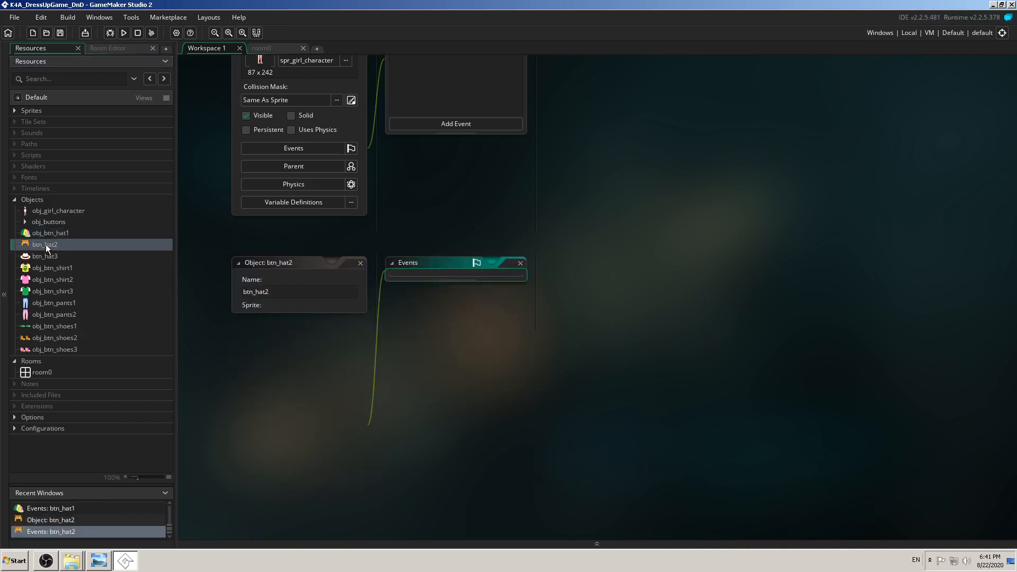
click(245, 292)
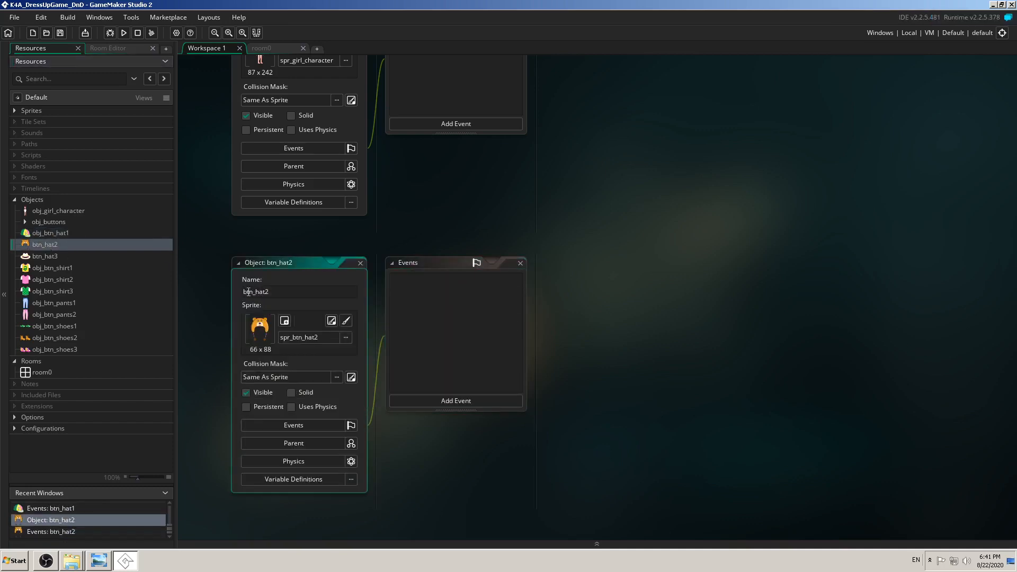
text(obj_btn_)
click(361, 263)
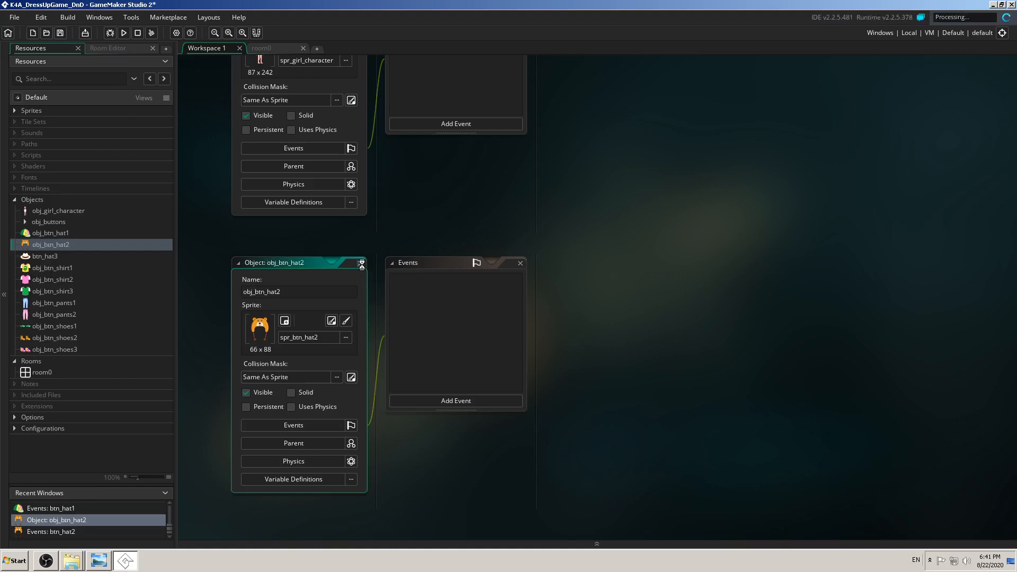
- Rename the btn_hat3 object obj_btn_hat3 and close its object window
click(45, 256)
double_click(45, 252)
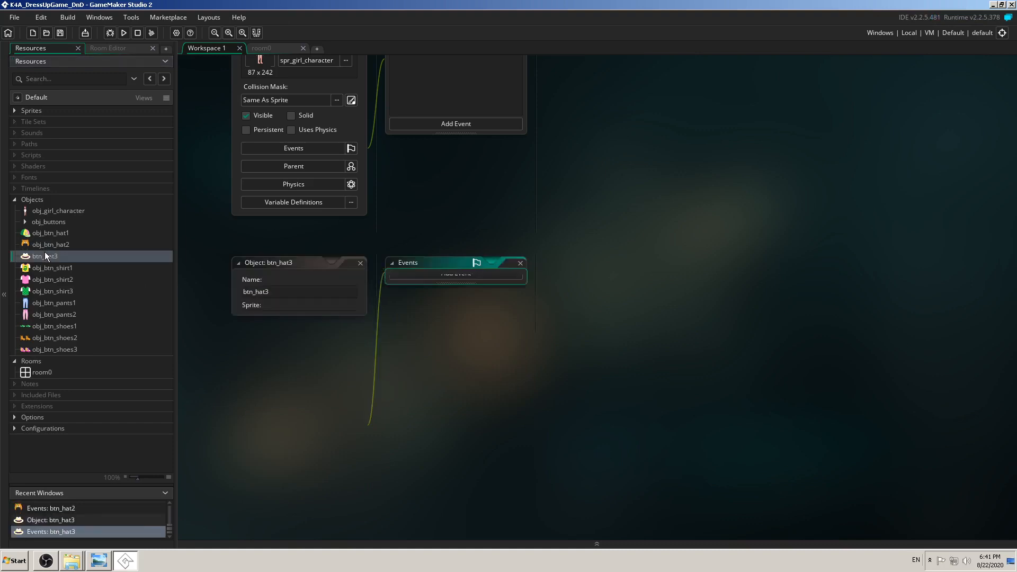
click(242, 291)
text(obj_)
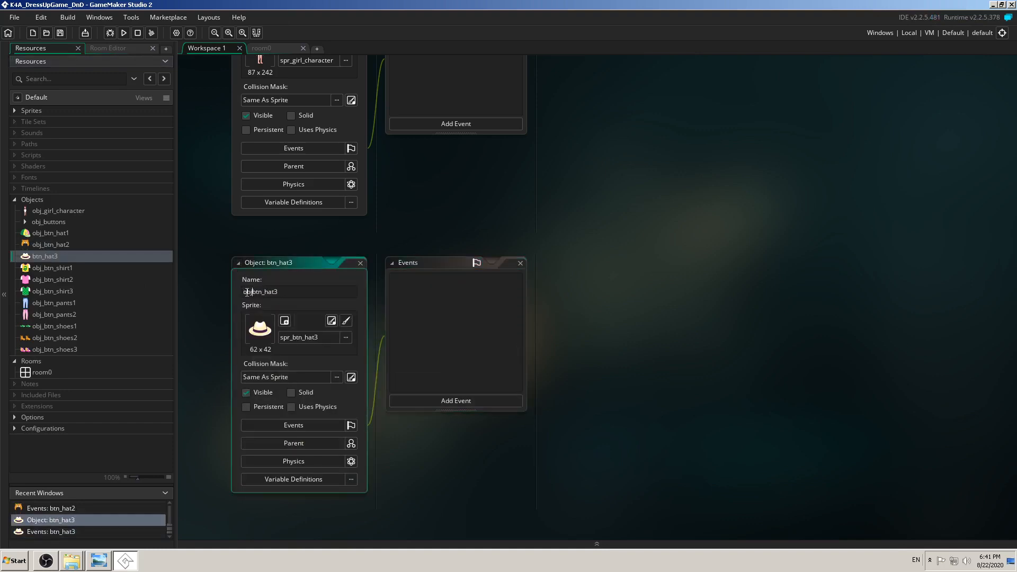
click(359, 263)
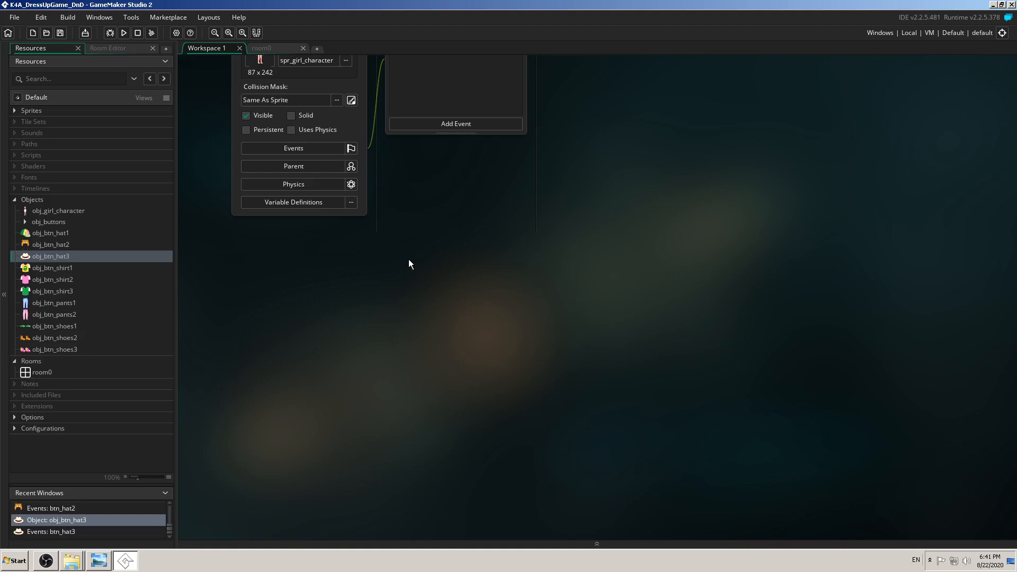
- Duplicate the obj_btn_hat1 object, rename the copy obj_hat1 and close its object window
click(59, 233)
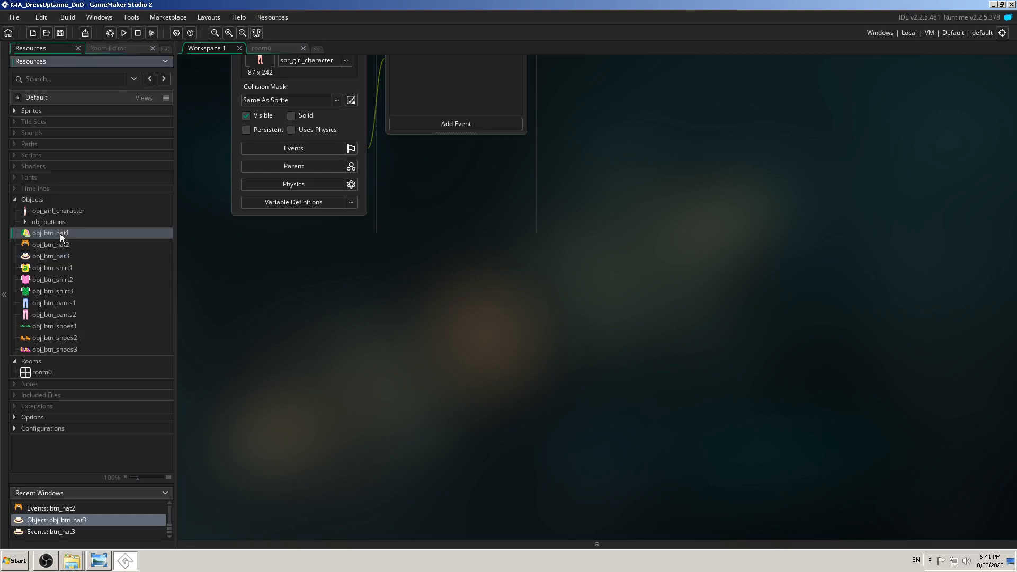
right_click(60, 233)
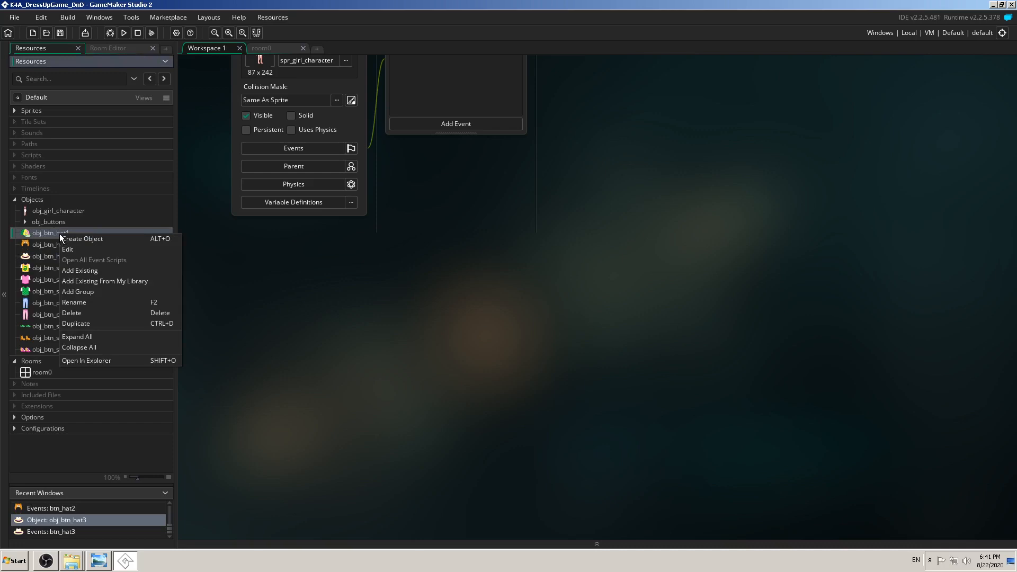
click(94, 323)
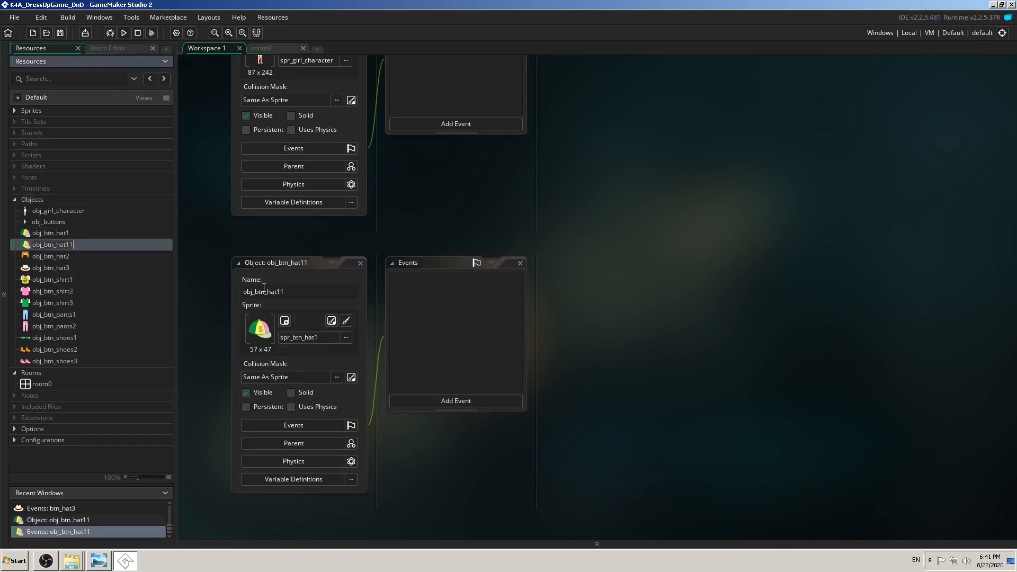
click(267, 292)
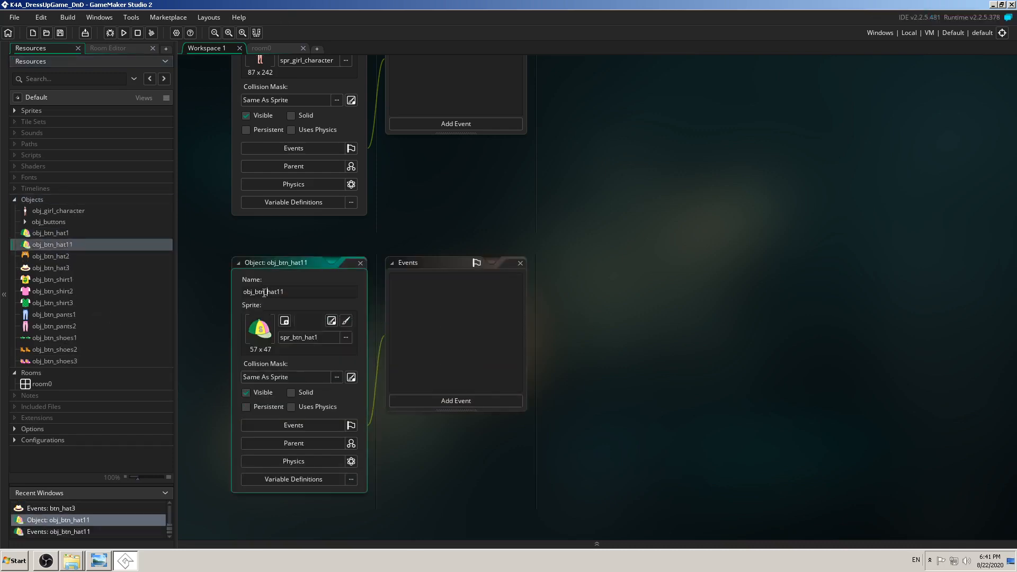
key(BackSpace)
key(BackSpace)
key(BackSpace)
key(BackSpace)
click(275, 293)
click(360, 263)
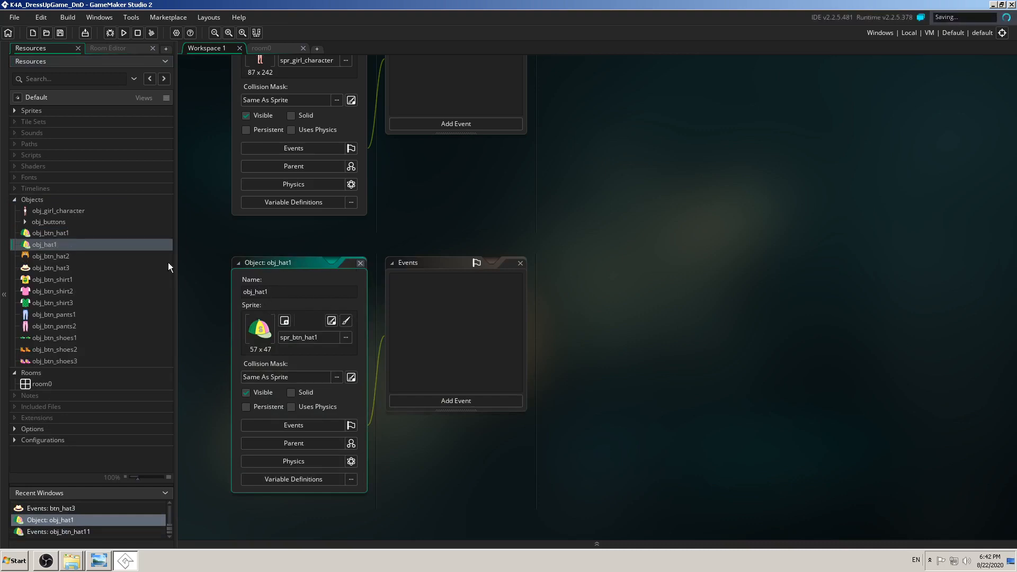
- Duplicate the obj_btn_hat2 object and rename the copy obj_hat2
click(52, 258)
right_click(59, 257)
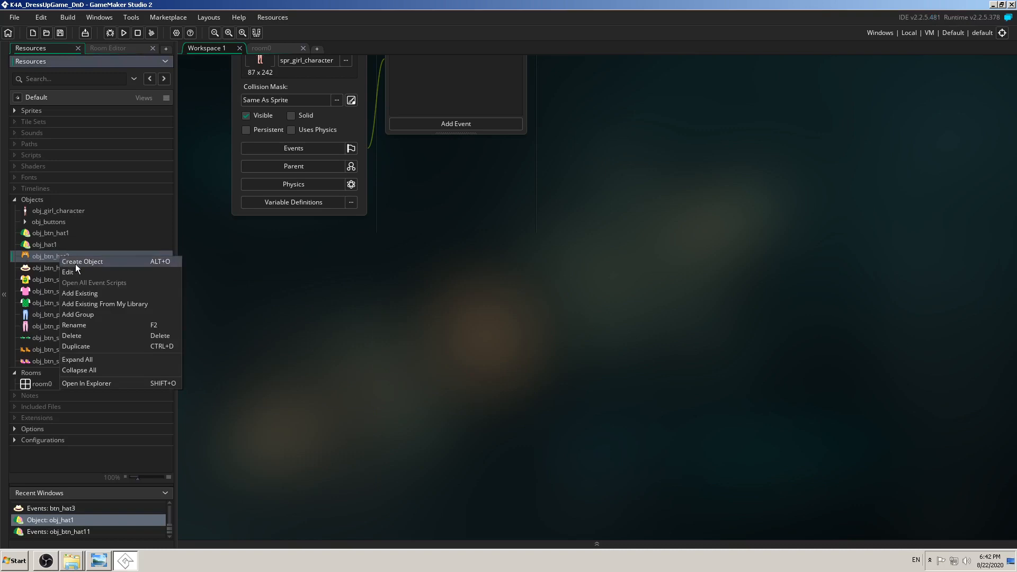
click(97, 347)
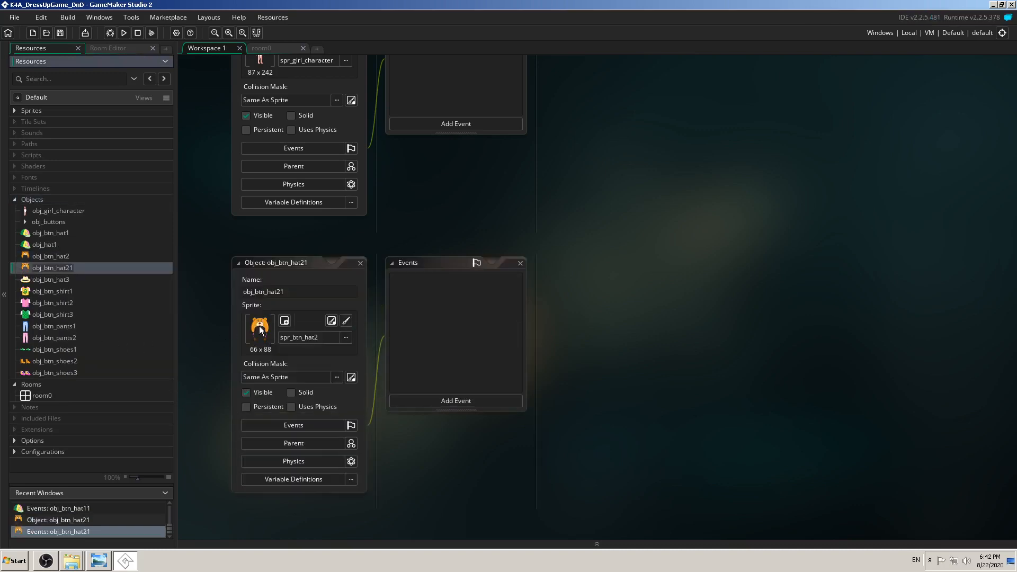
click(287, 292)
key(BackSpace)
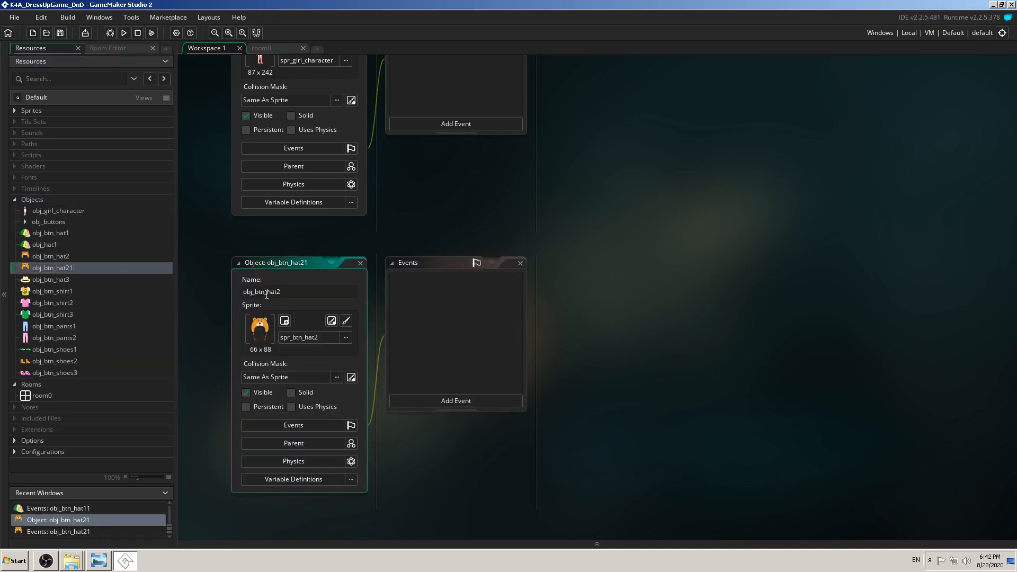
click(266, 293)
key(BackSpace)
key(BackSpace)
key(BackSpace)
key(BackSpace)
- Duplicate the obj_btn_hat3 object, rename the copy obj_hat and close its object window
right_click(62, 279)
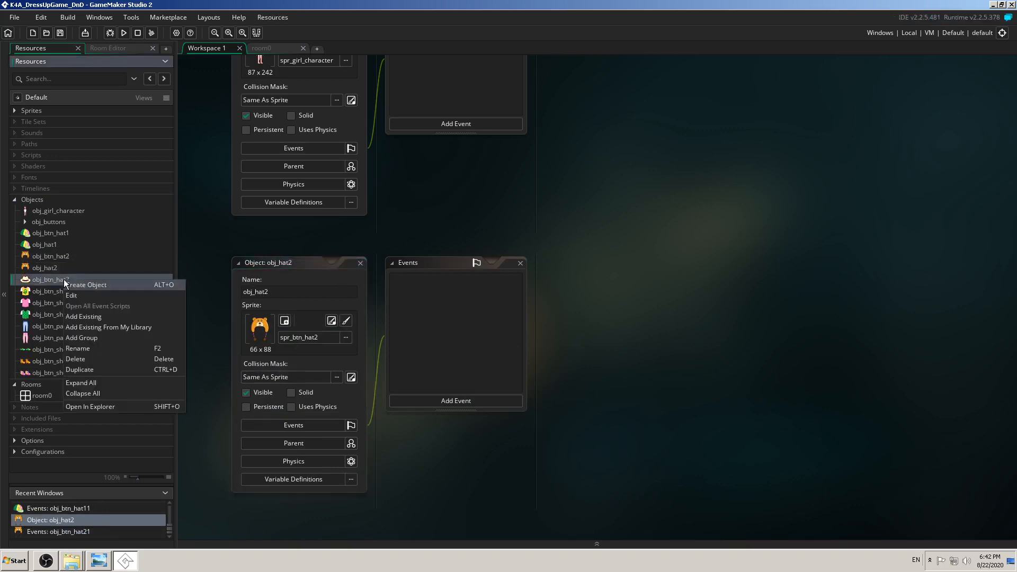
click(99, 369)
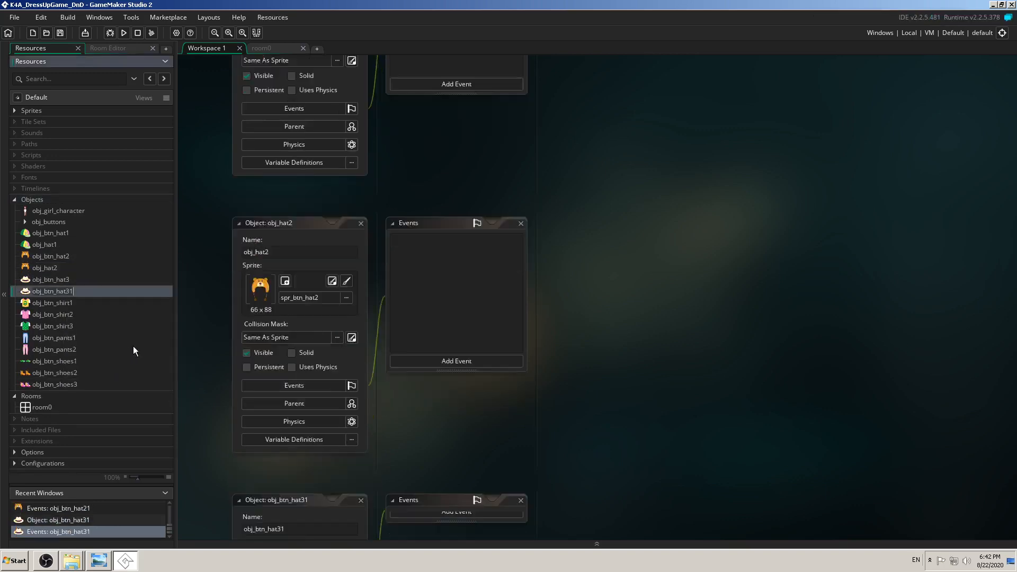
click(268, 208)
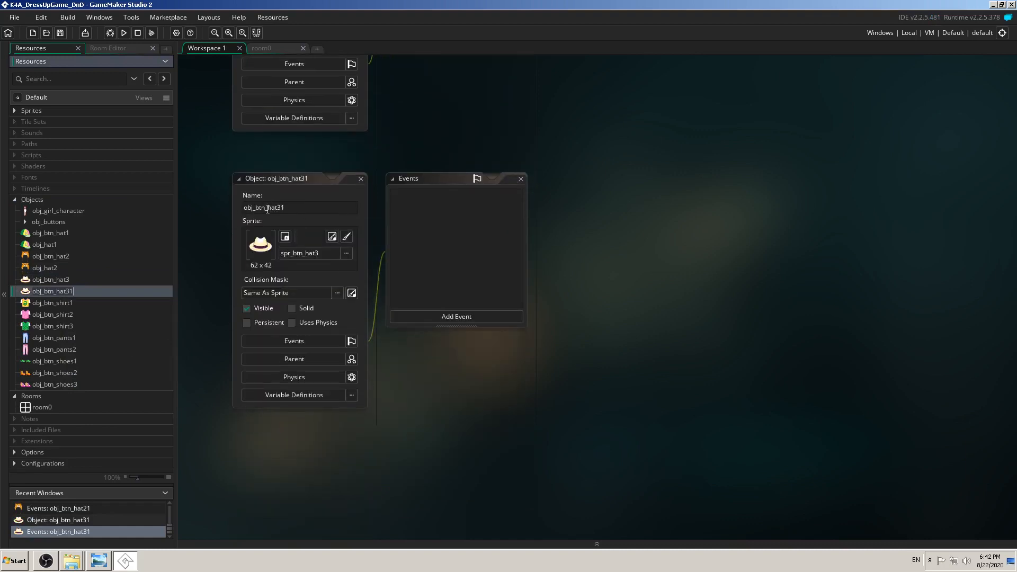
key(BackSpace)
key(BackSpace)
key(BackSpace)
key(BackSpace)
click(275, 209)
key(BackSpace)
key(BackSpace)
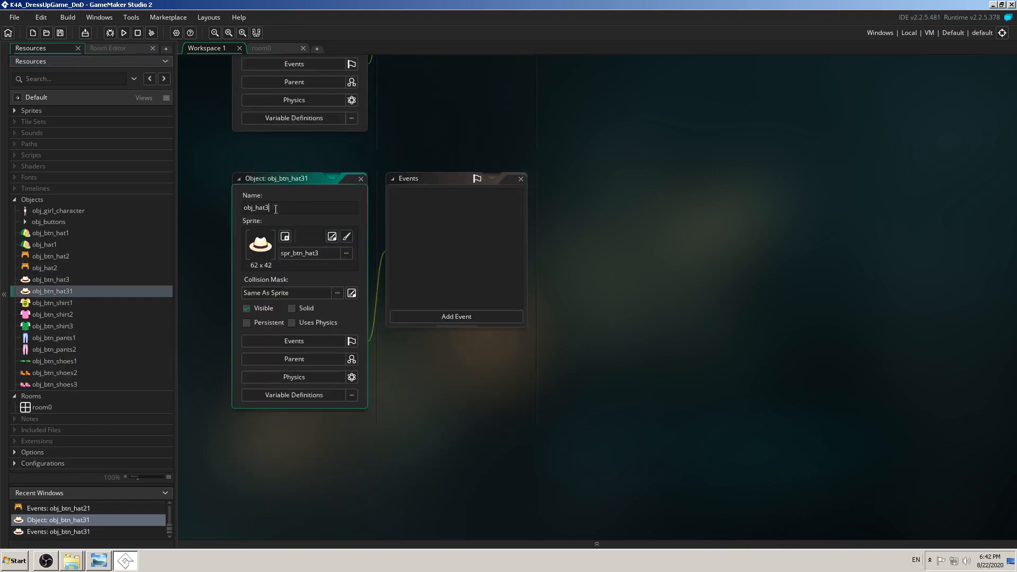
click(361, 178)
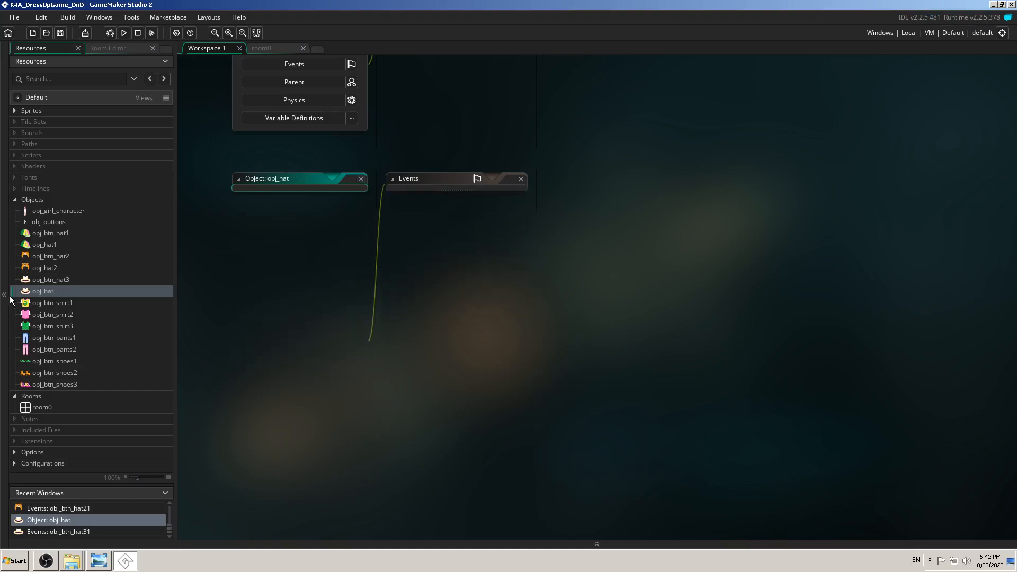
- Reopen the obj_hat object, rename it obj_hat3 and close its object window
double_click(45, 291)
click(294, 208)
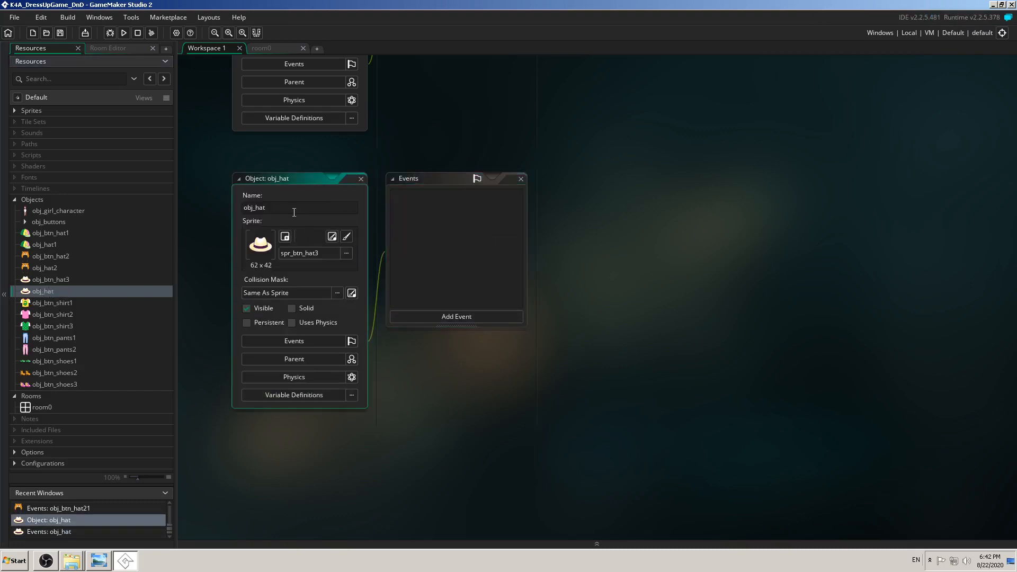
text(3)
click(361, 179)
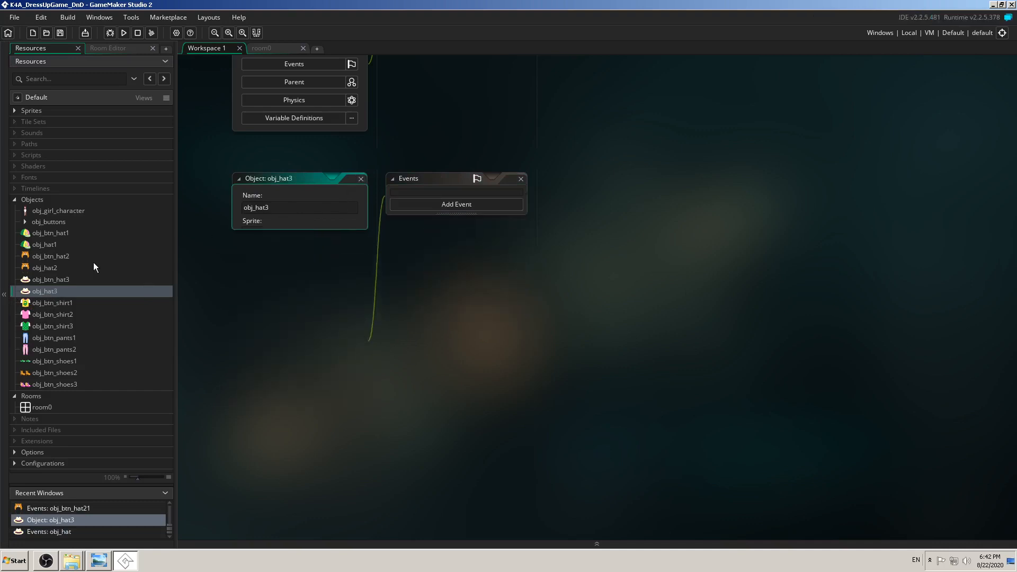
click(52, 306)
double_click(52, 307)
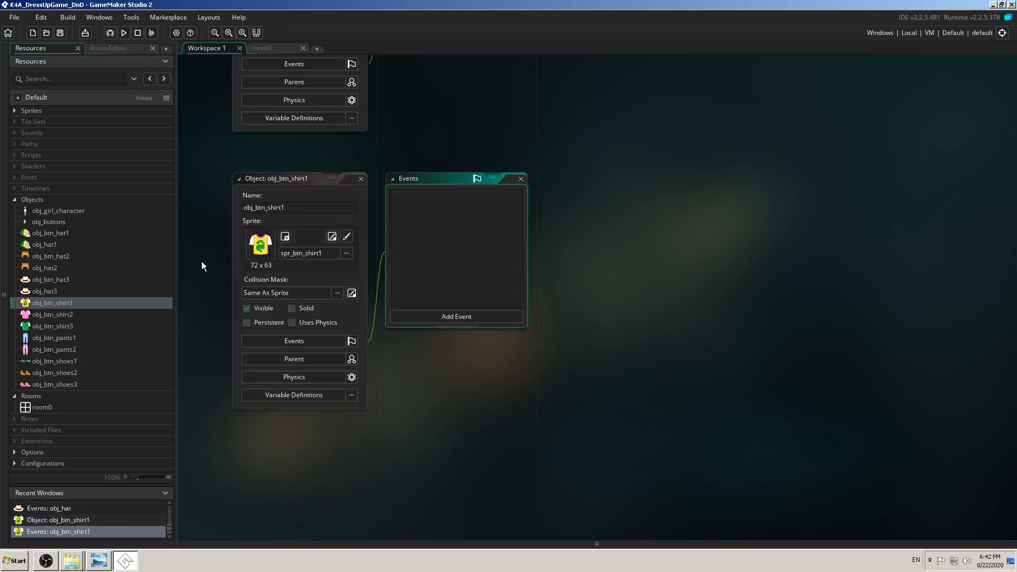
click(361, 179)
- Duplicate the obj_btn_shirt1 object, rename the copy obj_shirt1 and close its object window
right_click(33, 301)
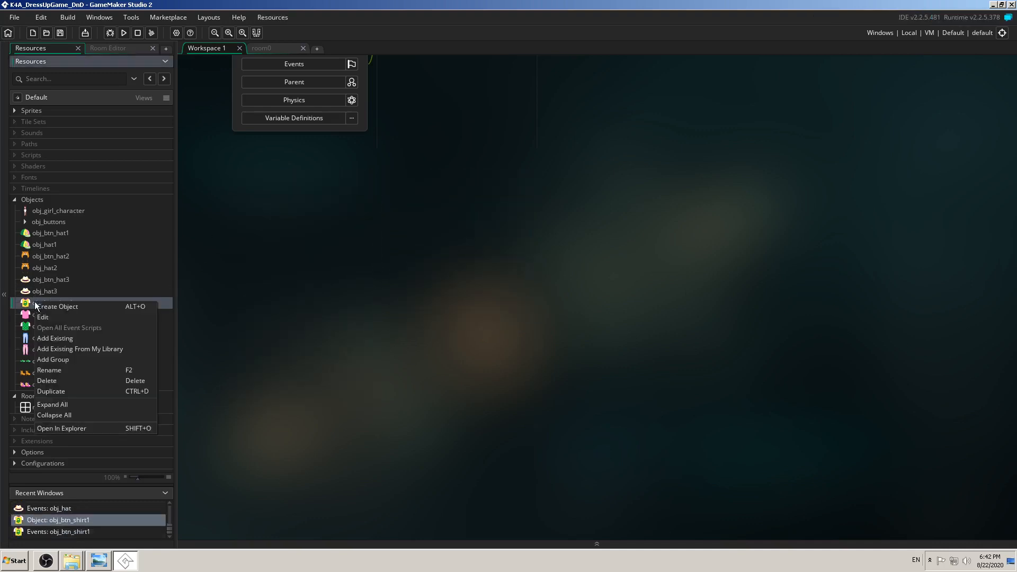
click(51, 391)
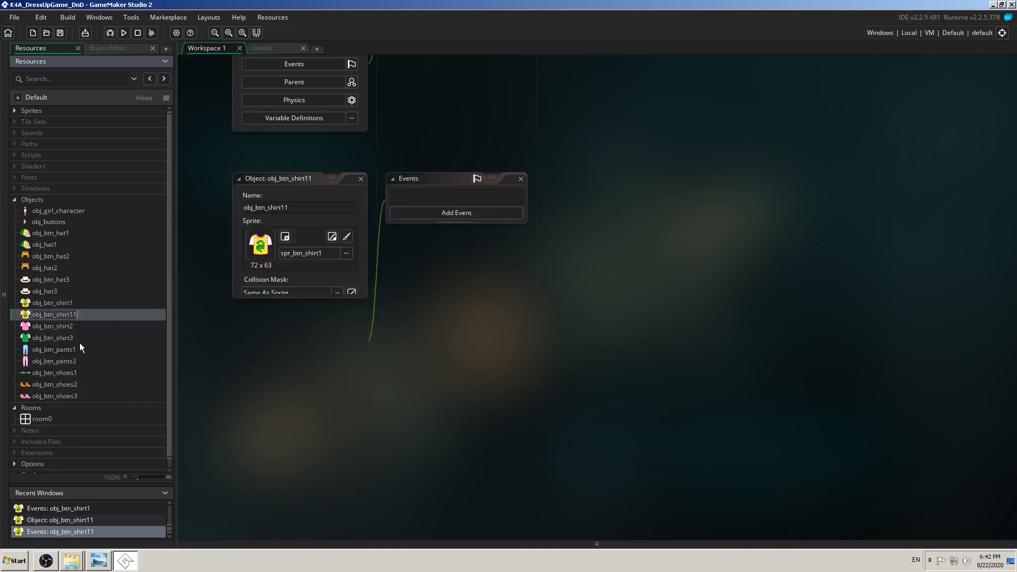
click(289, 207)
key(BackSpace)
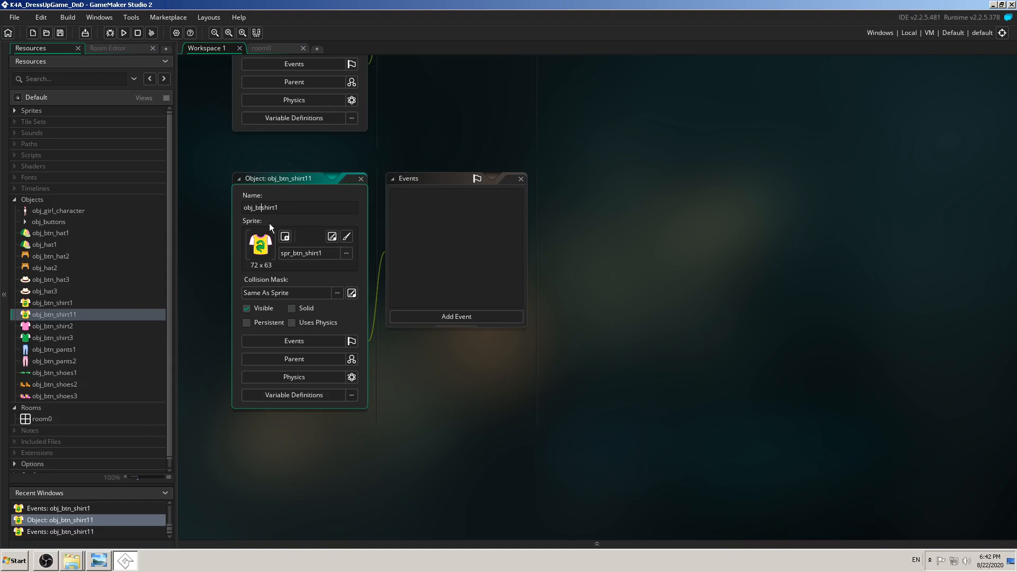
click(361, 179)
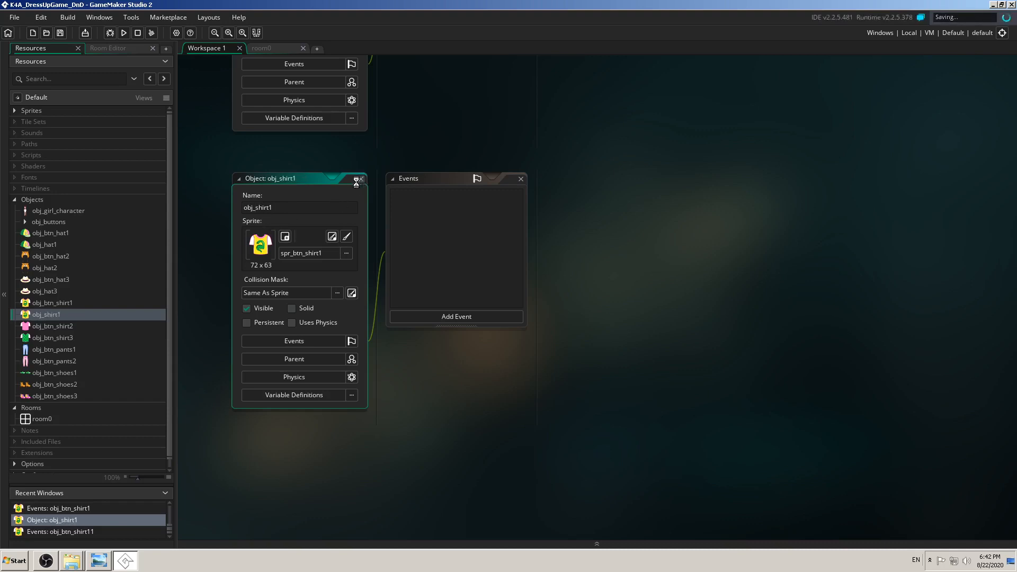
- Duplicate the obj_btn_shirt2 object, rename the copy obj_shirt2 and close its object window
right_click(55, 327)
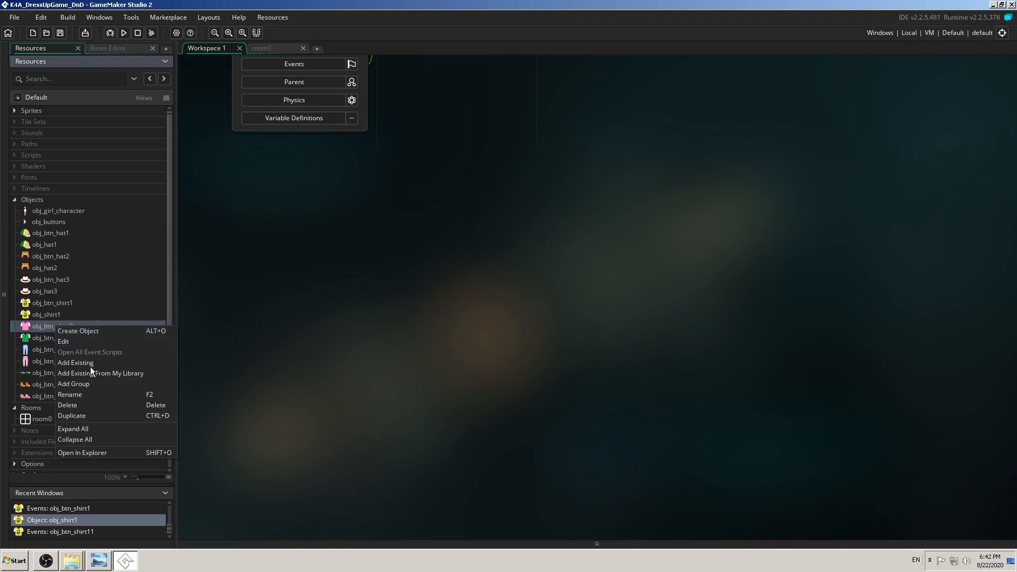
click(79, 415)
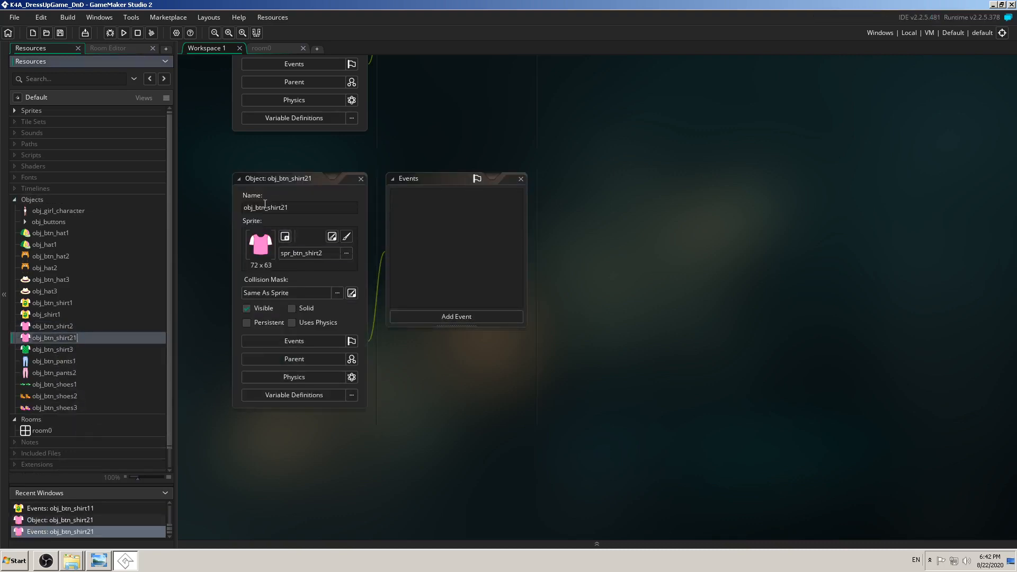
click(265, 208)
key(BackSpace)
key(BackSpace)
key(BackSpace)
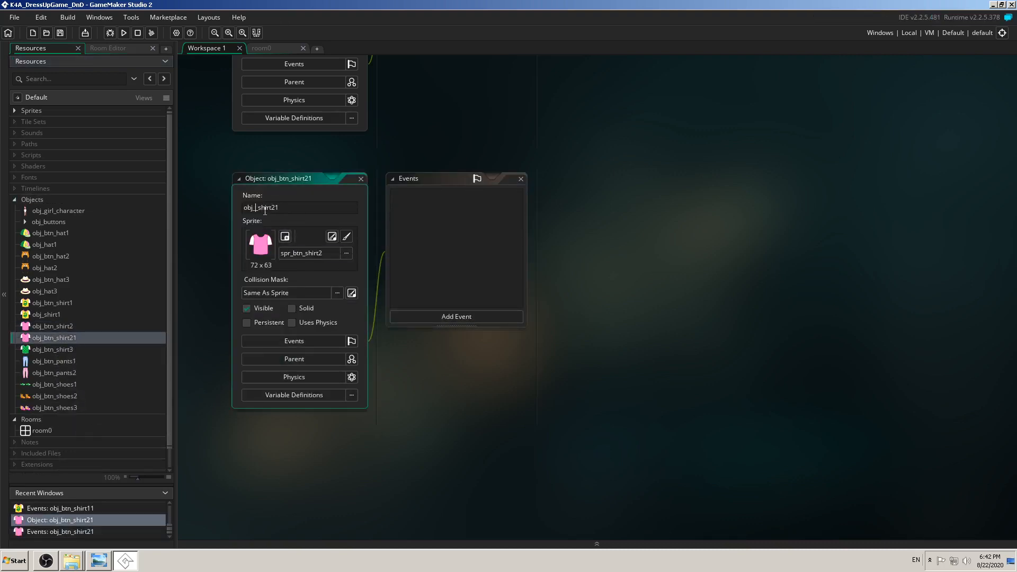
click(277, 208)
key(BackSpace)
click(361, 179)
- Duplicate the obj_btn_shirt3 object, rename the copy obj_shirt3 and close its object window
right_click(56, 350)
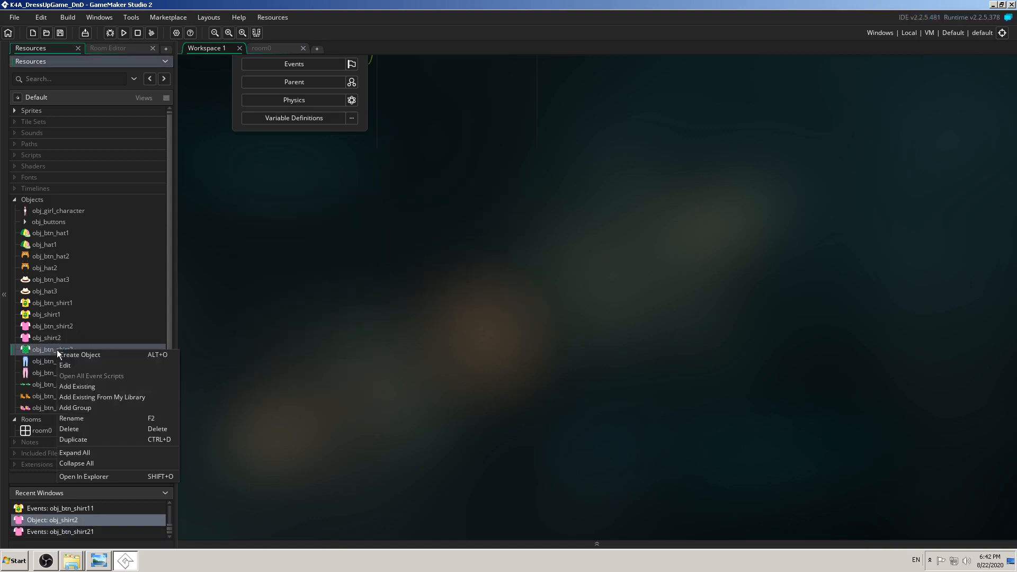
click(113, 440)
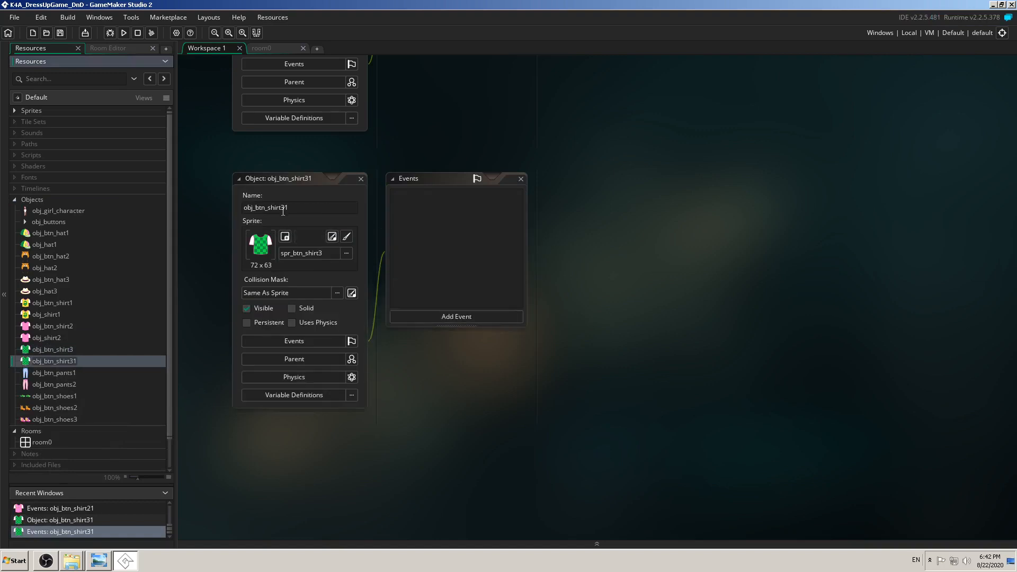
click(266, 208)
key(BackSpace)
key(BackSpace)
key(BackSpace)
key(BackSpace)
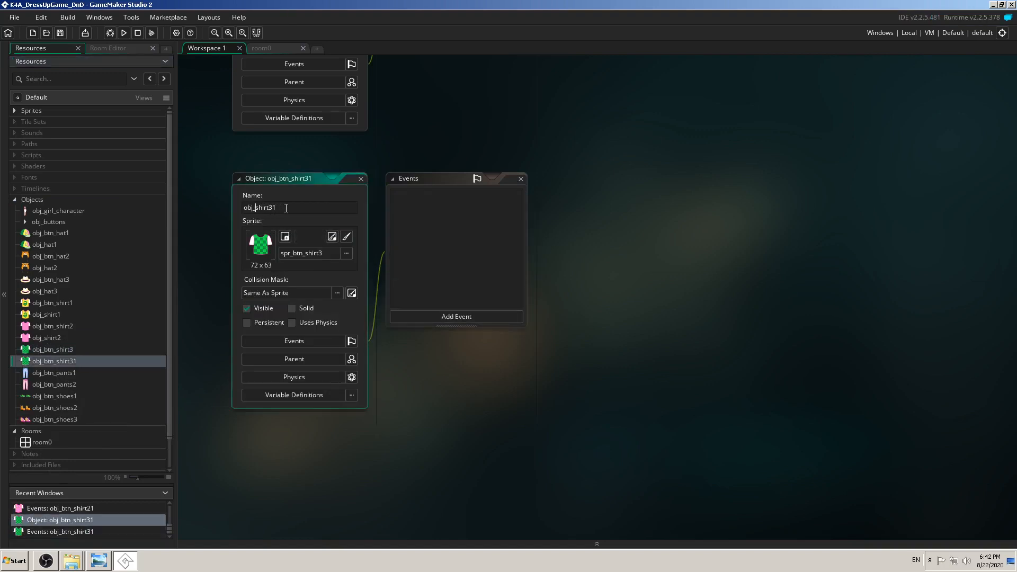
key(BackSpace)
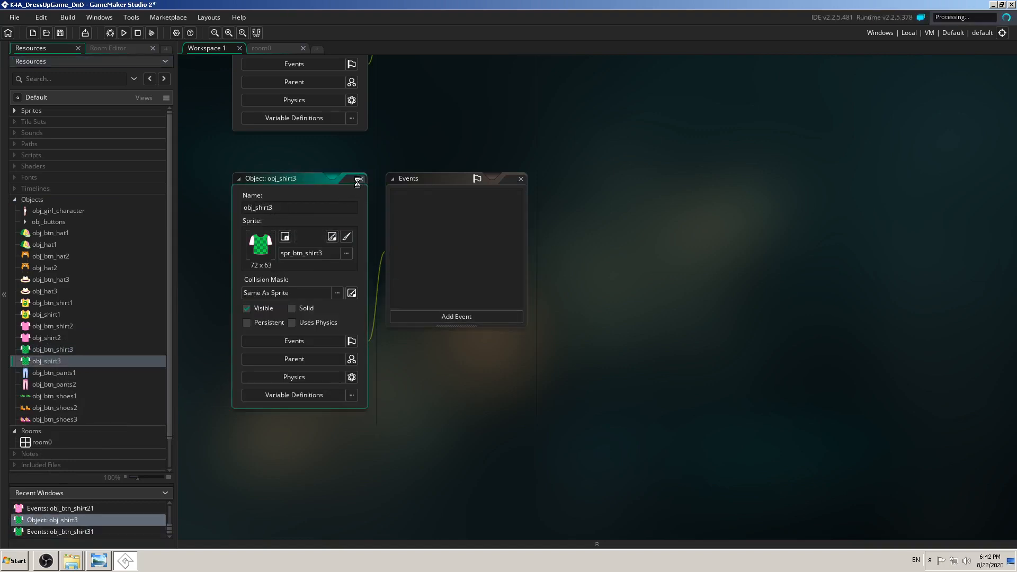
click(361, 179)
- Duplicate the obj_btn_pants1 object, rename the copy obj_pants1 and close its object window
click(51, 374)
scroll(52, 372, down, 1)
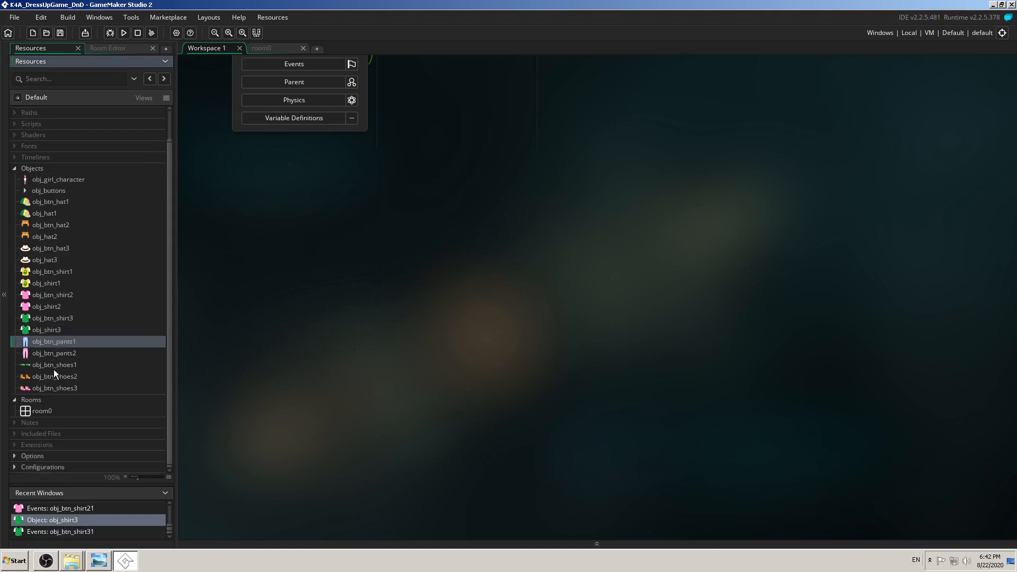
right_click(52, 341)
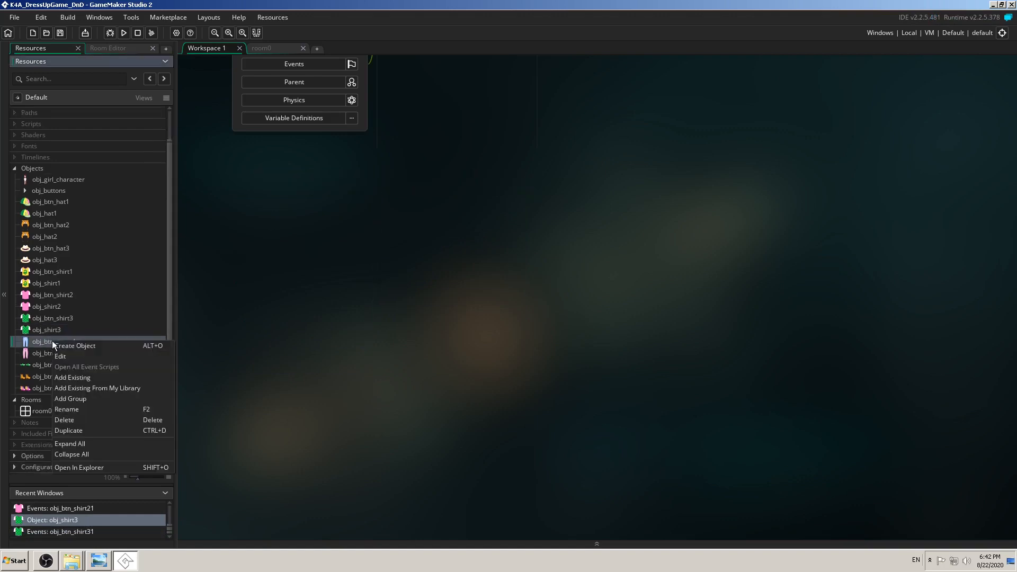
click(90, 431)
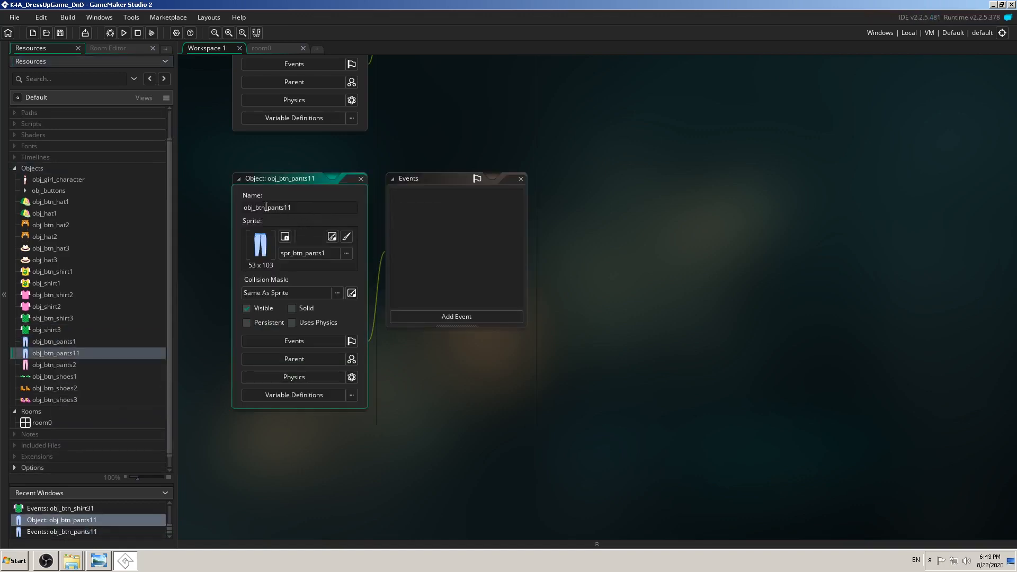
key(BackSpace)
key(BackSpace)
key(BackSpace)
key(BackSpace)
key(BackSpace)
click(361, 178)
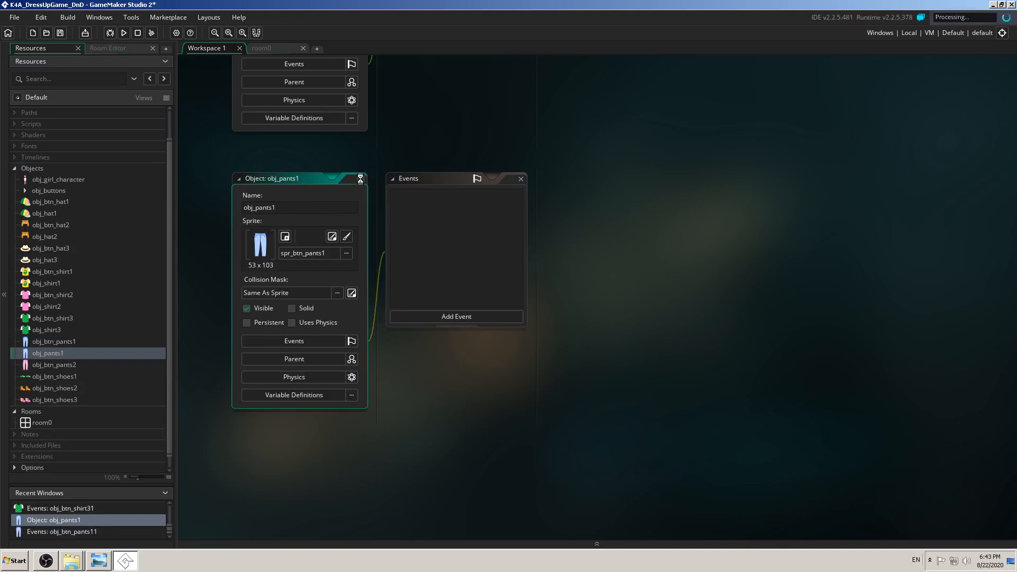
- Duplicate the obj_btn_pants2 object, rename the copy obj_pants2 and close its object window
click(57, 365)
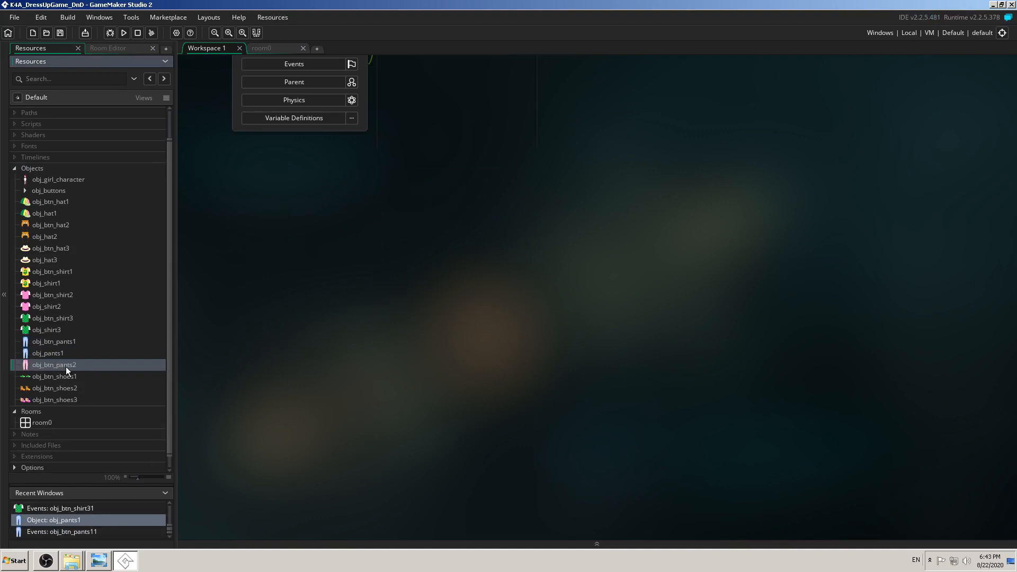
right_click(66, 366)
click(112, 453)
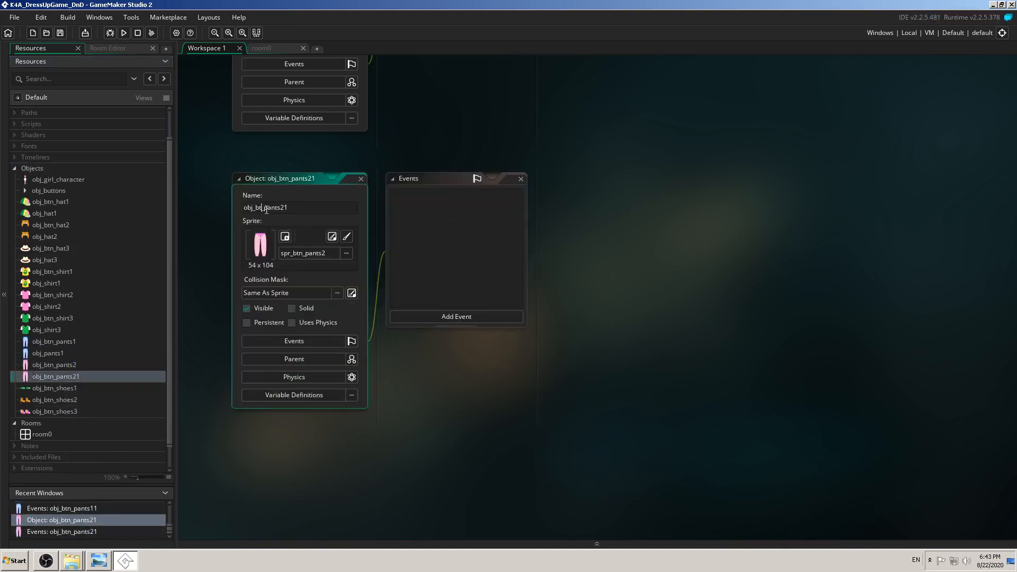
key(BackSpace)
key(BackSpace)
key(BackSpace)
click(284, 207)
key(BackSpace)
click(361, 179)
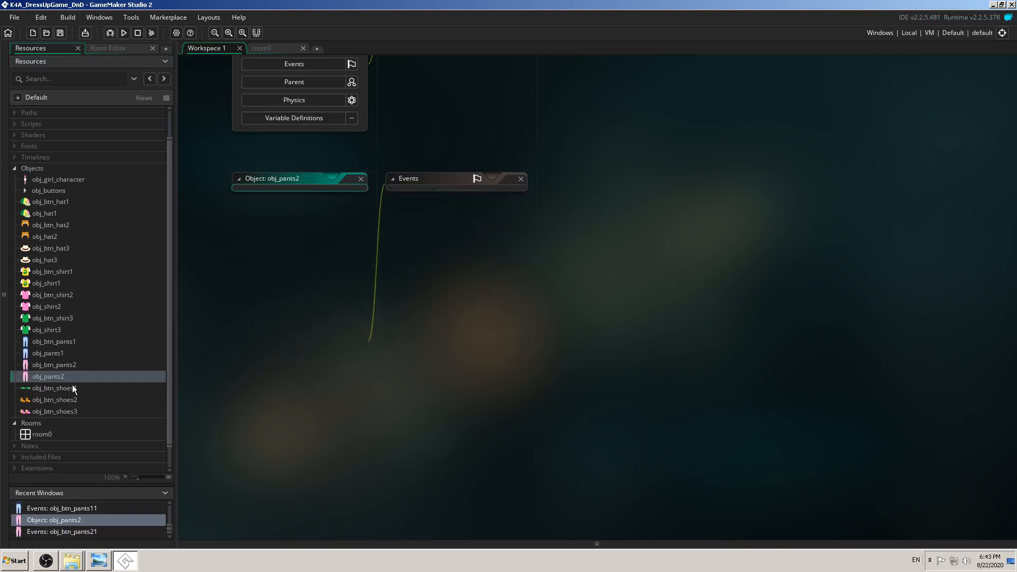
- Duplicate the obj_btn_shoes1 object, rename the copy obj_shoes1 and close its object window
click(53, 396)
click(58, 390)
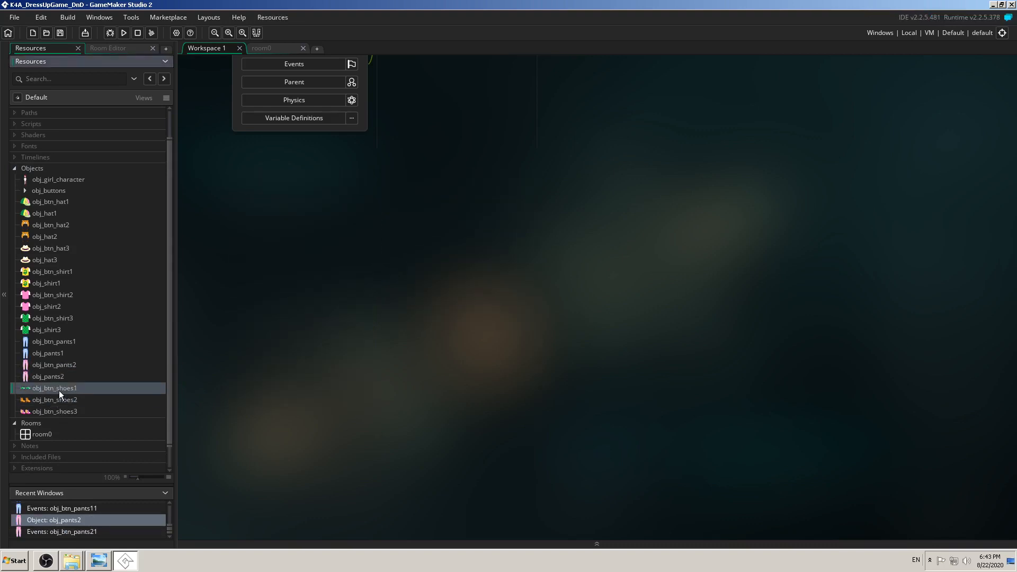
right_click(59, 390)
click(81, 480)
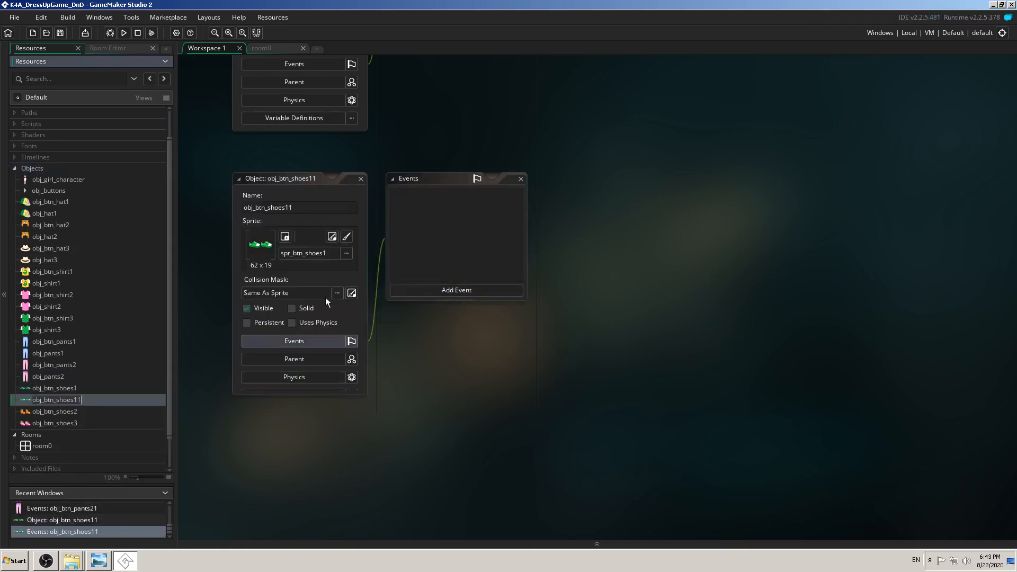
click(307, 207)
key(BackSpace)
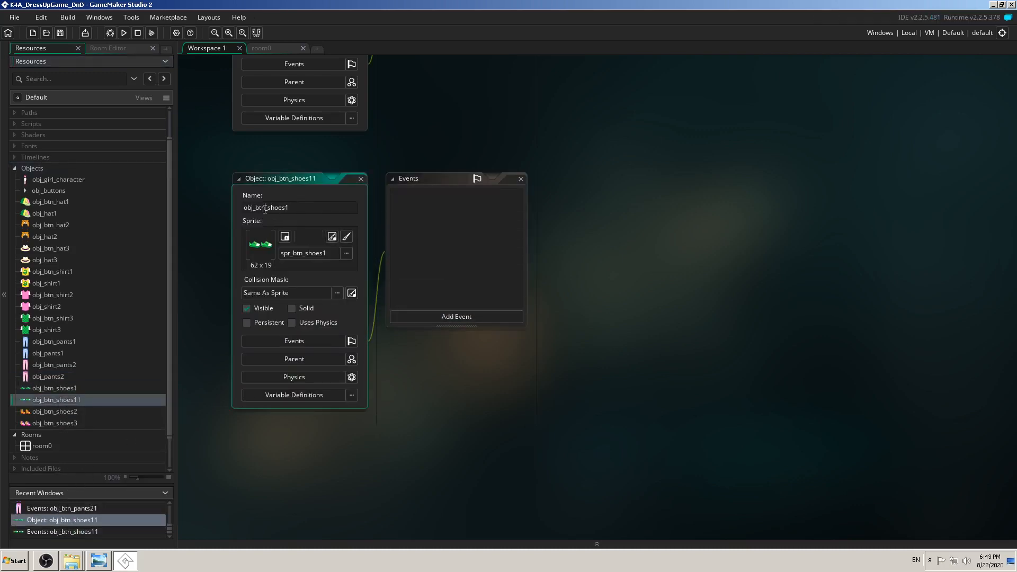
click(265, 207)
key(BackSpace)
key(BackSpace)
key(BackSpace)
key(BackSpace)
click(360, 179)
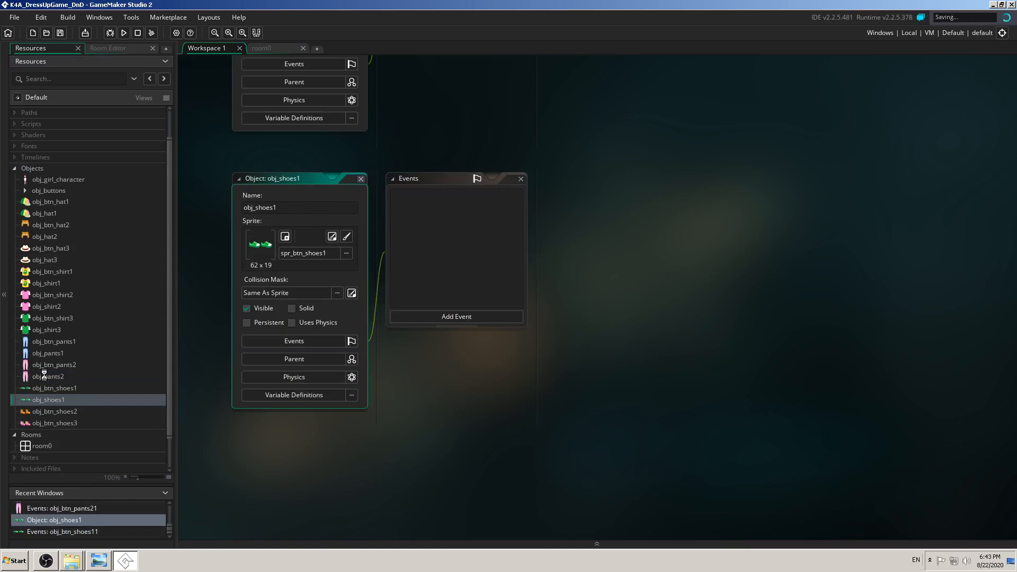
- Duplicate the obj_btn_shoes2 object, rename the copy obj_shoes2 and close its object window
right_click(55, 411)
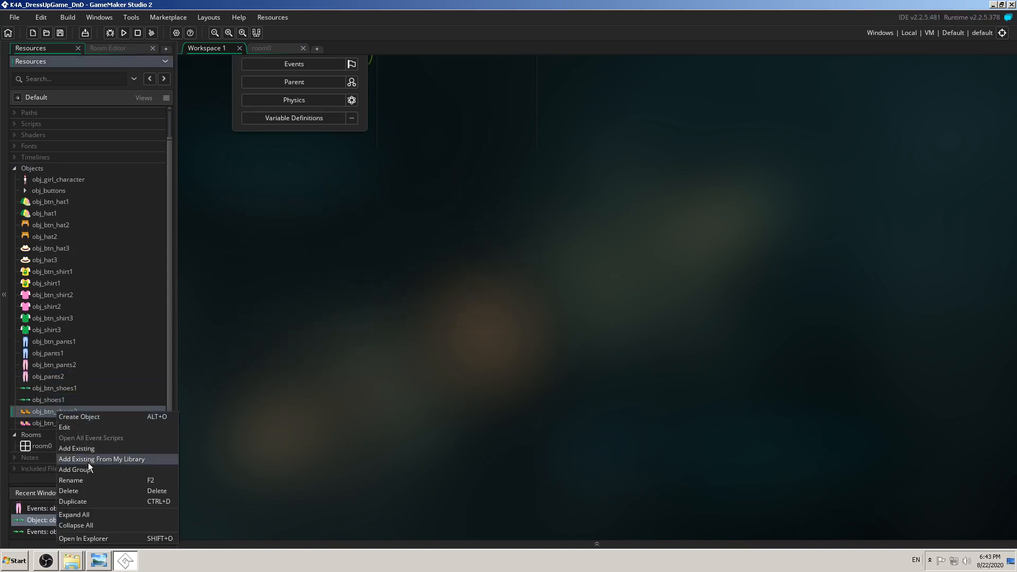
click(80, 501)
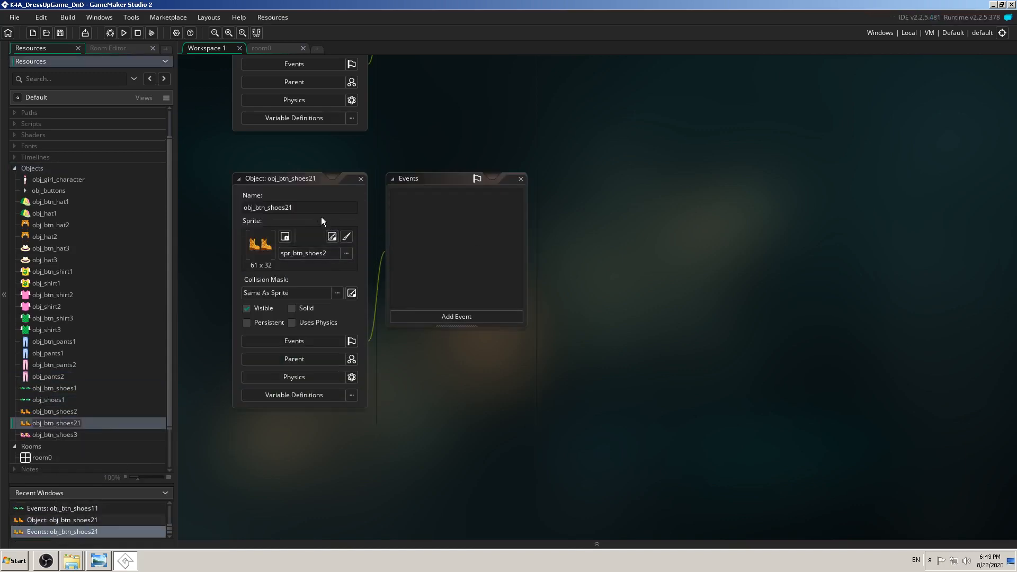
click(306, 206)
key(BackSpace)
click(267, 207)
key(BackSpace)
key(BackSpace)
key(BackSpace)
key(BackSpace)
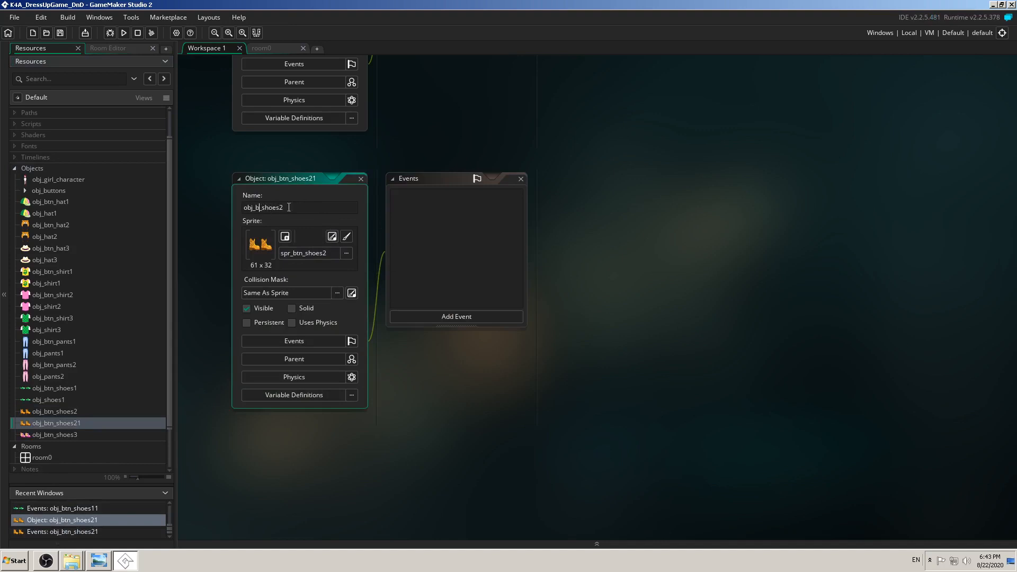
click(364, 179)
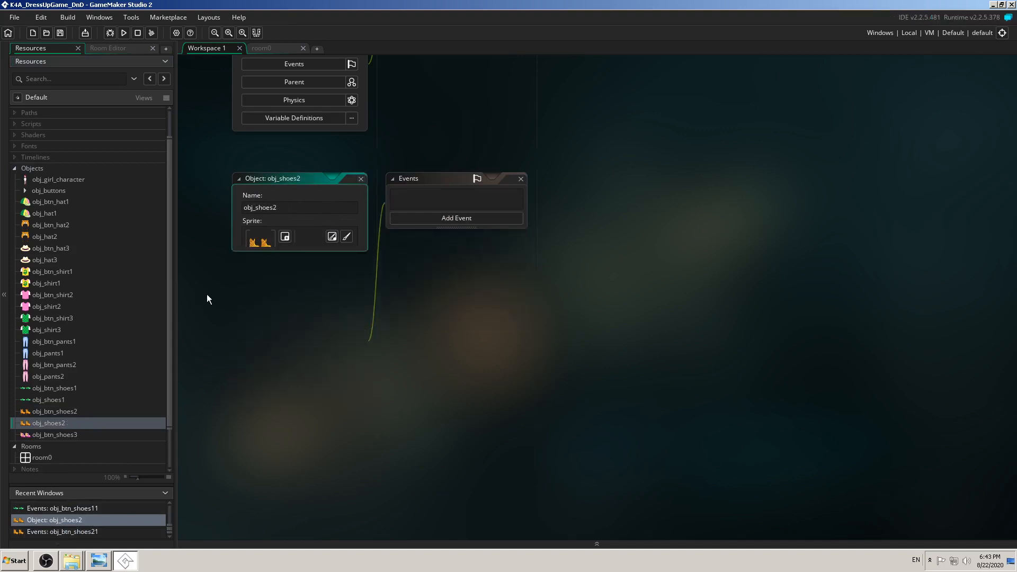
- Duplicate the obj_btn_shoes3 object, rename the copy obj_shoes3 and close its object window
click(71, 434)
right_click(72, 434)
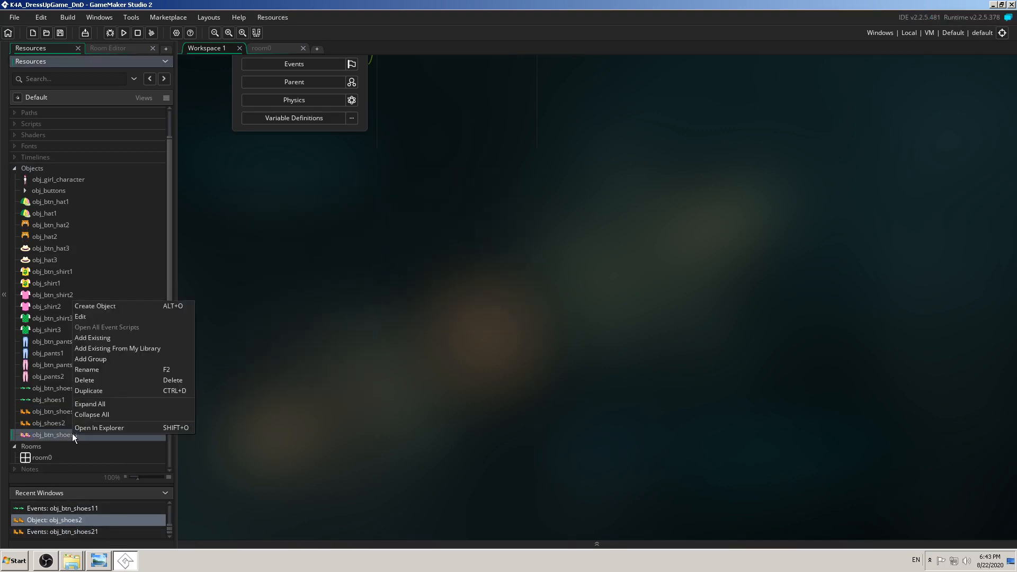
click(116, 389)
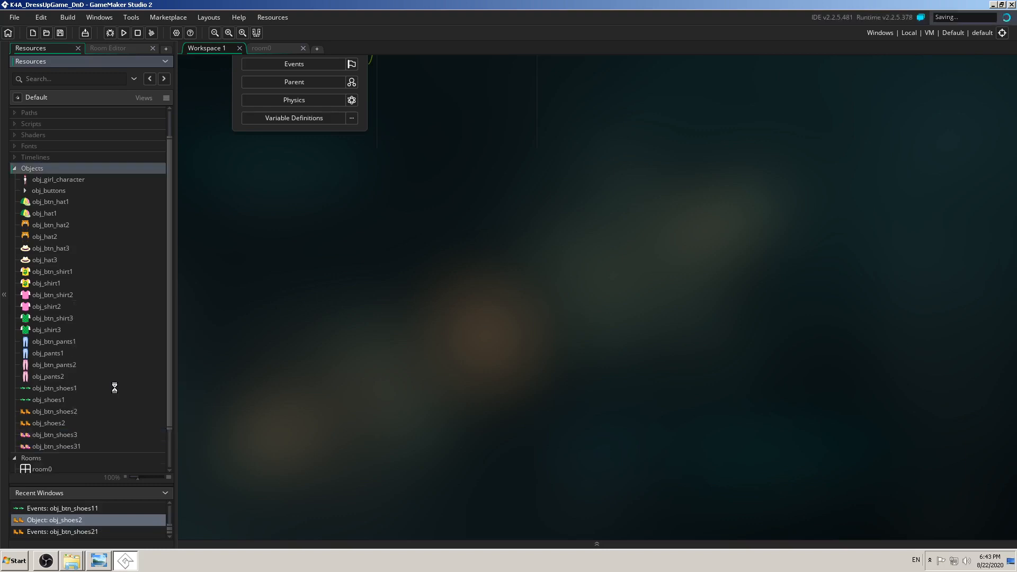
key(BackSpace)
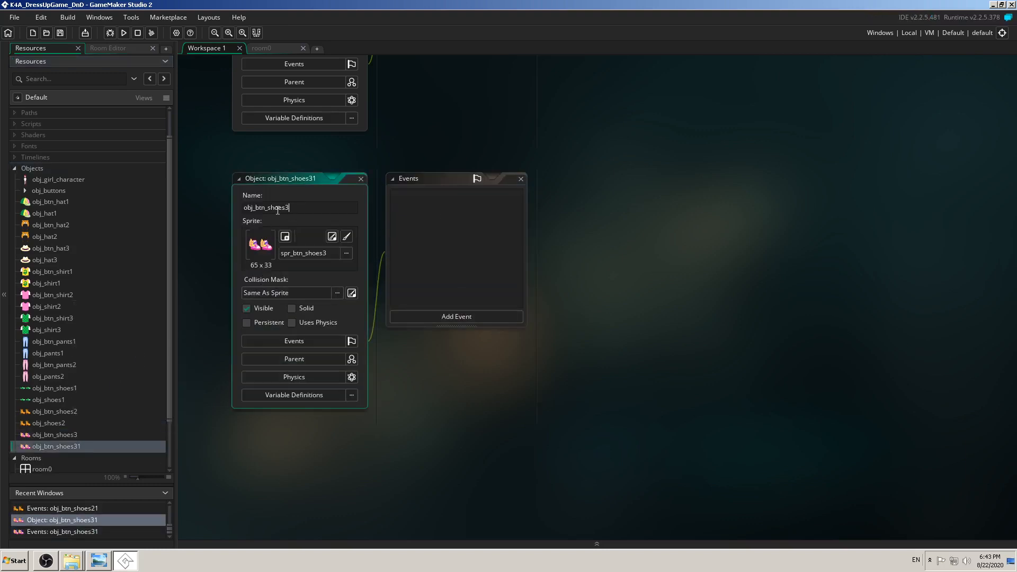
click(267, 207)
key(BackSpace)
key(BackSpace)
key(BackSpace)
key(BackSpace)
key(Return)
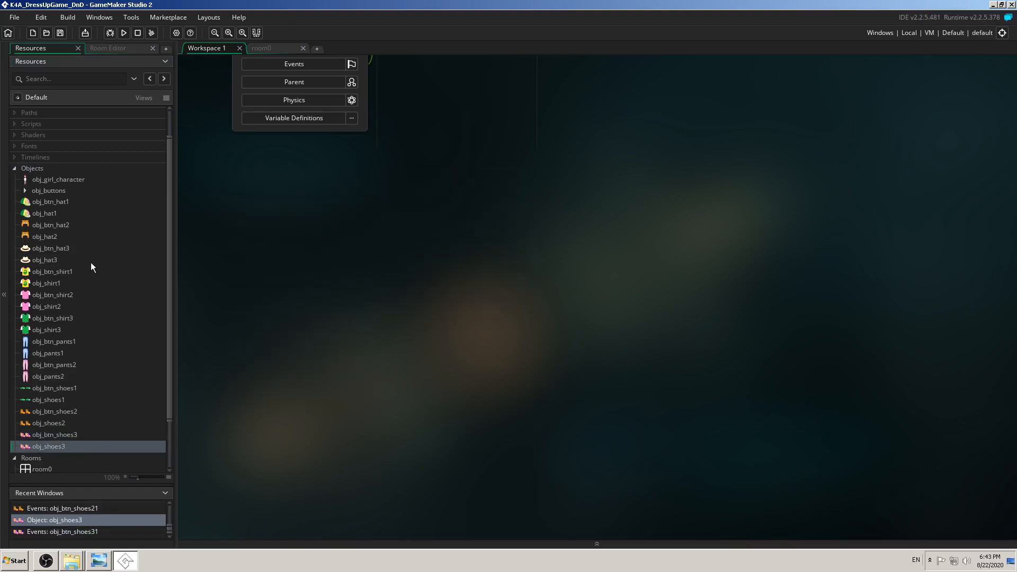
- Add a new group named button_hats to the Objects resources
scroll(66, 237, up, 1)
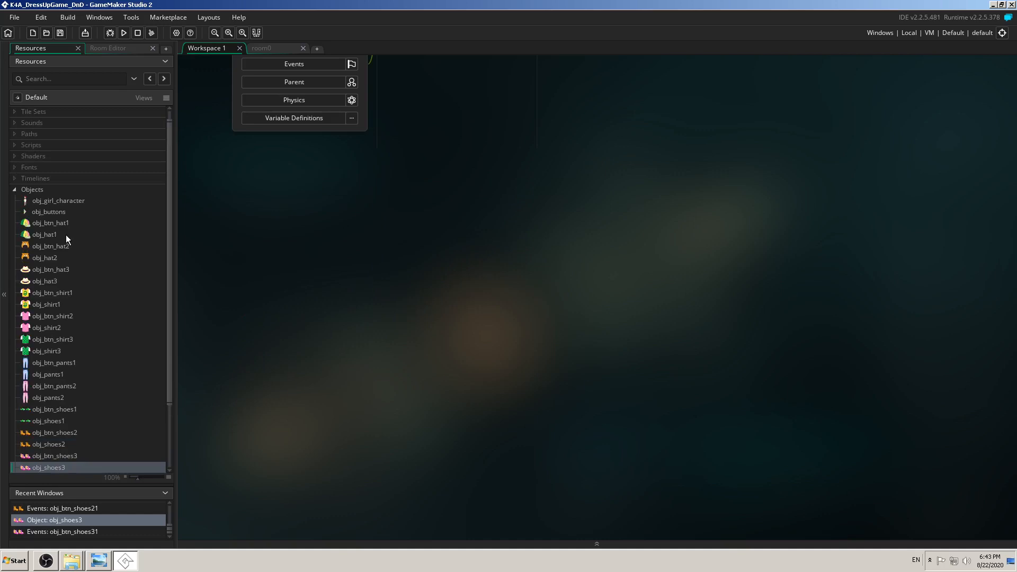
click(61, 222)
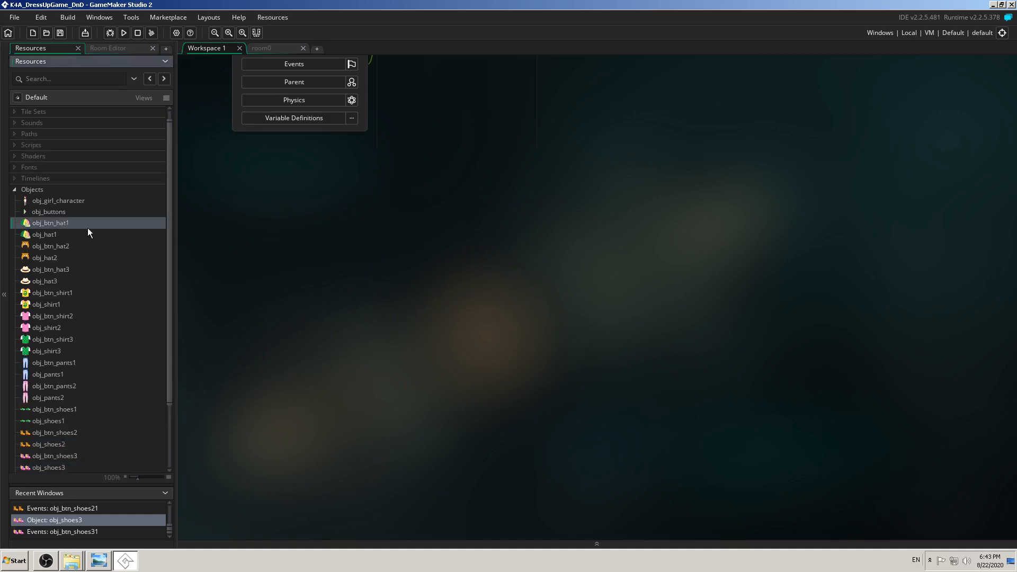
right_click(66, 223)
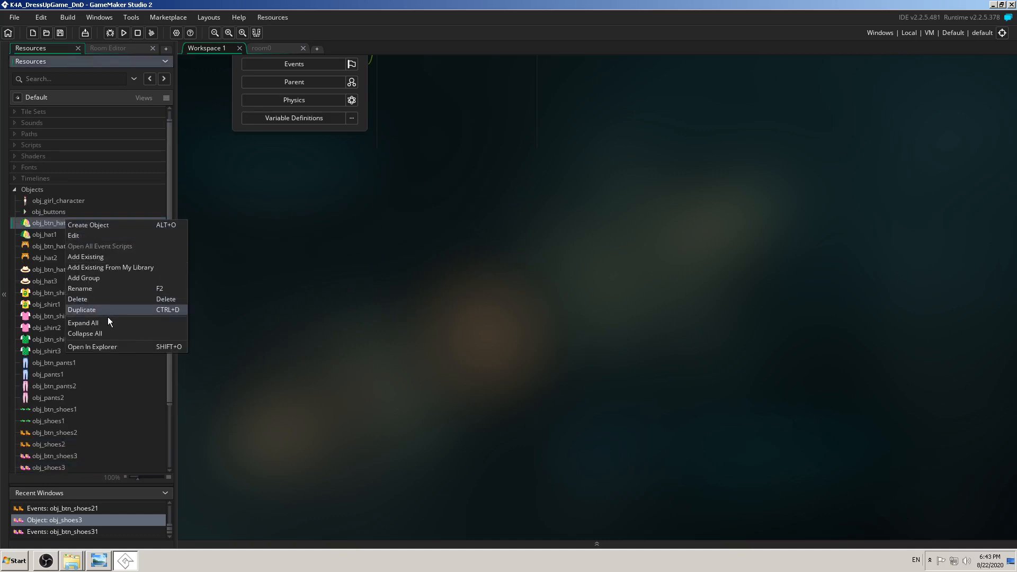
click(88, 278)
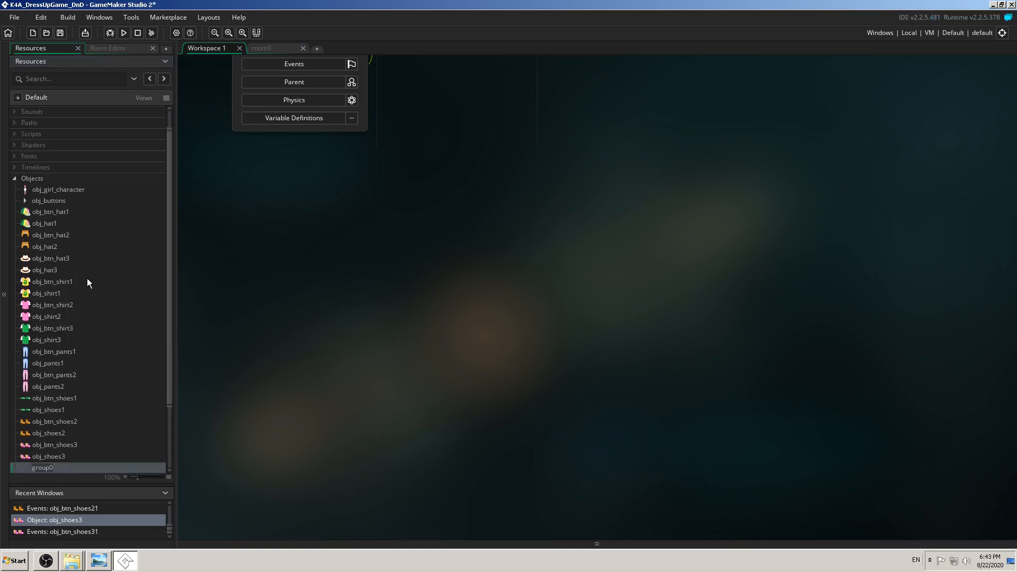
text(button_hats)
key(Return)
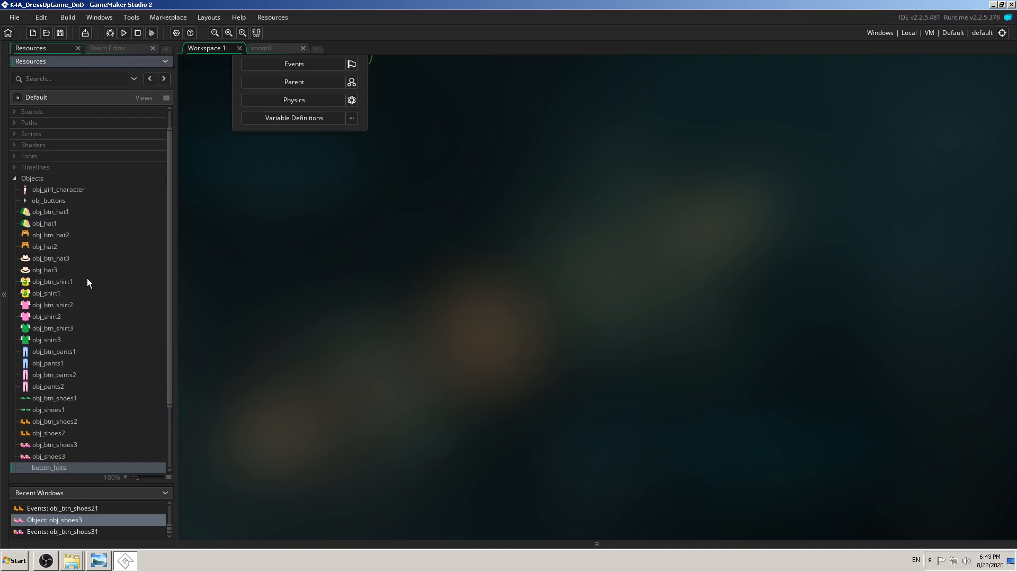
- Place the button_hats group directly below obj_buttons and move obj_btn_hat1, obj_btn_hat2 and obj_btn_hat3 into it
drag(53, 469, 50, 209)
drag(50, 218, 72, 210)
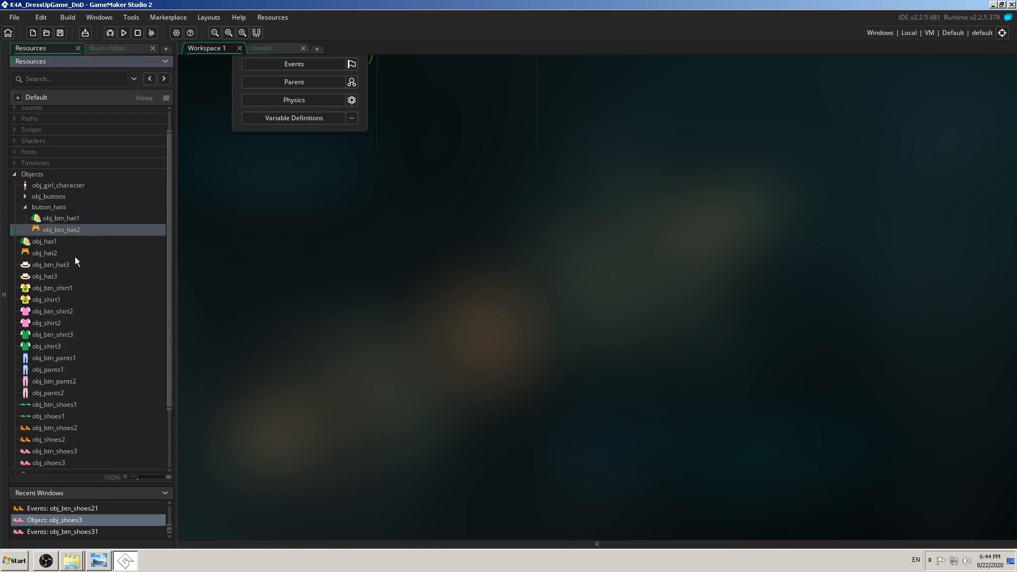
drag(65, 265, 87, 228)
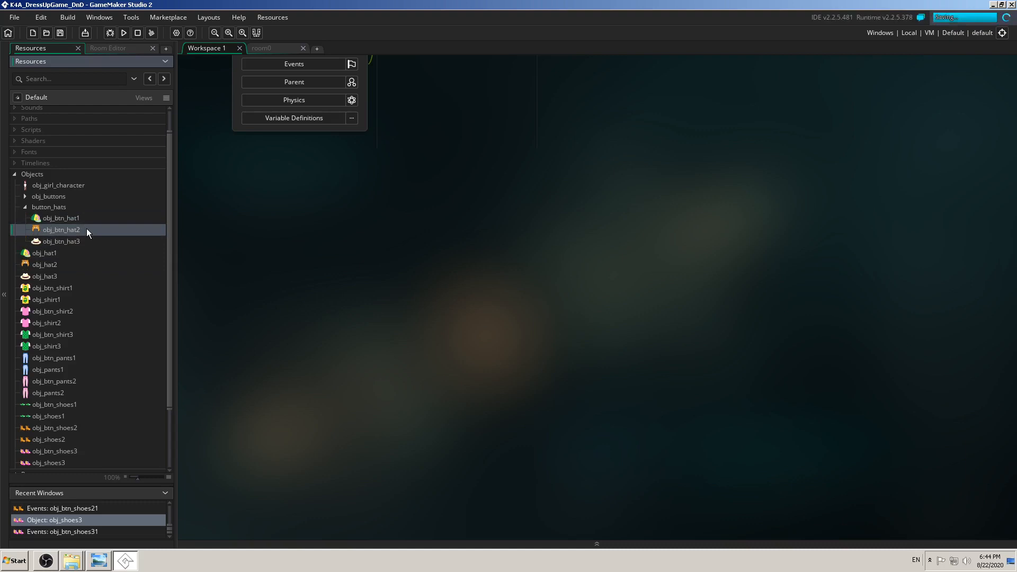
click(25, 208)
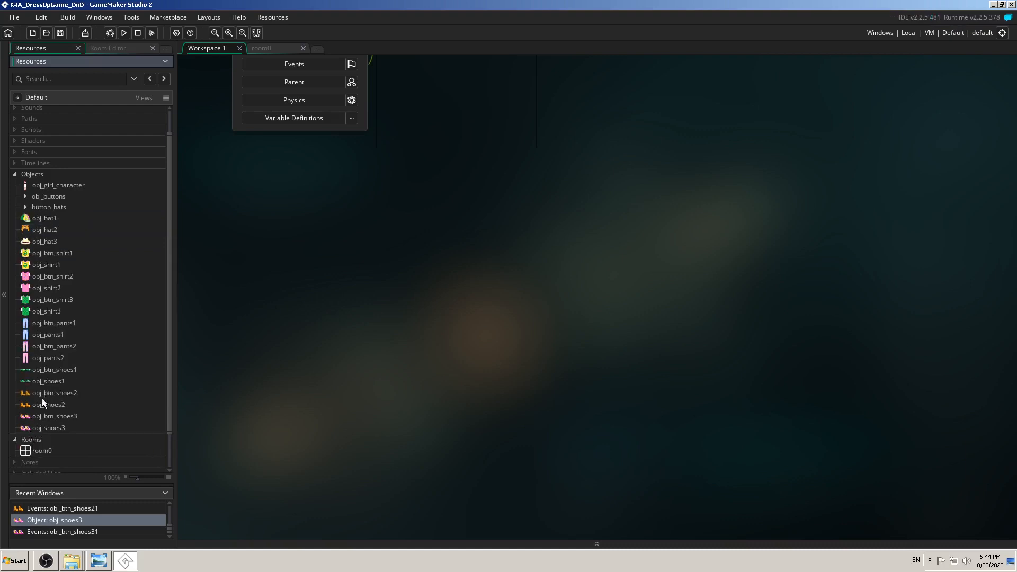
- Add a new group named button_shirts to the Objects resources and place it directly below button_hats
right_click(55, 176)
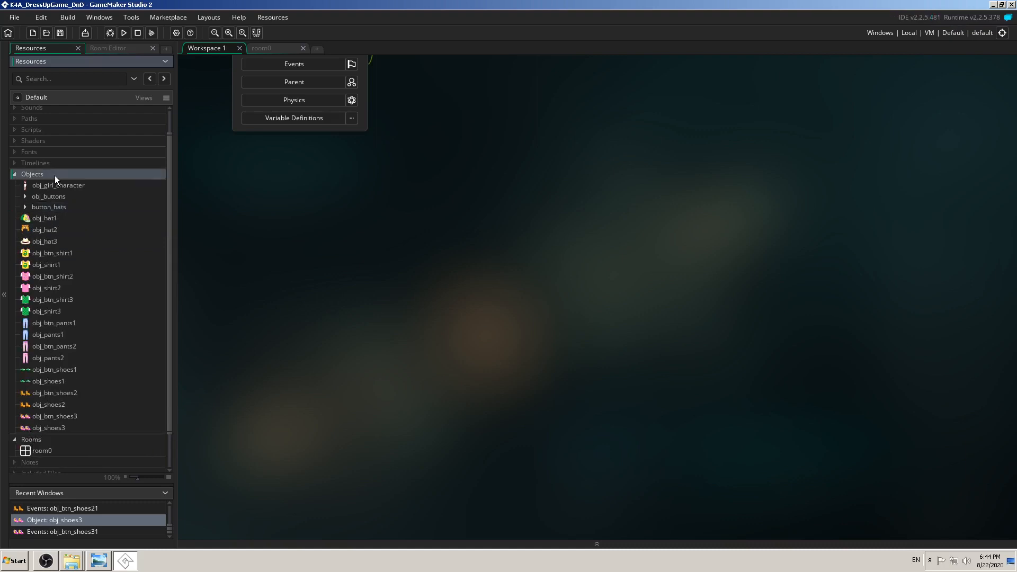
click(84, 224)
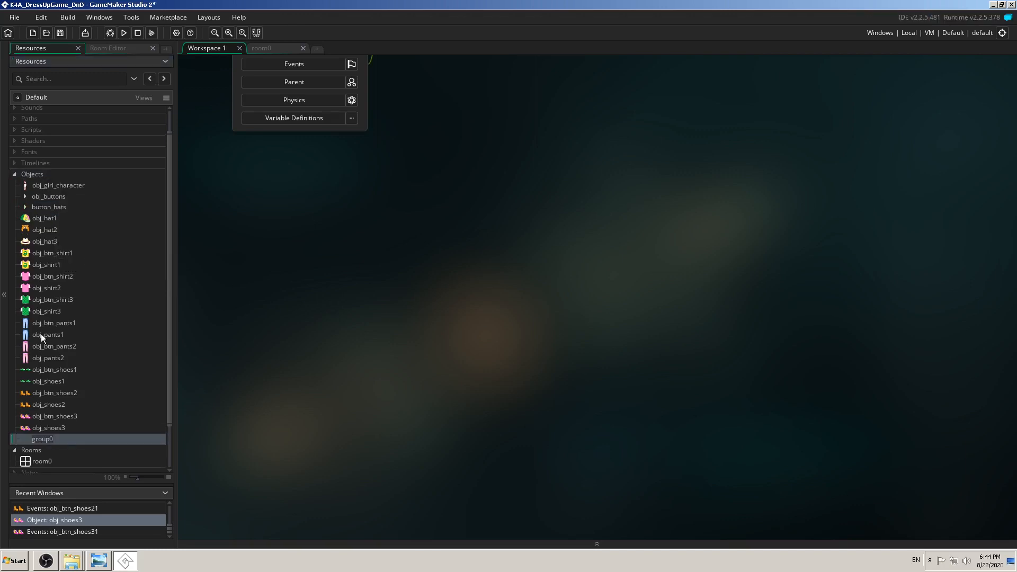
text(button_shirts)
key(Return)
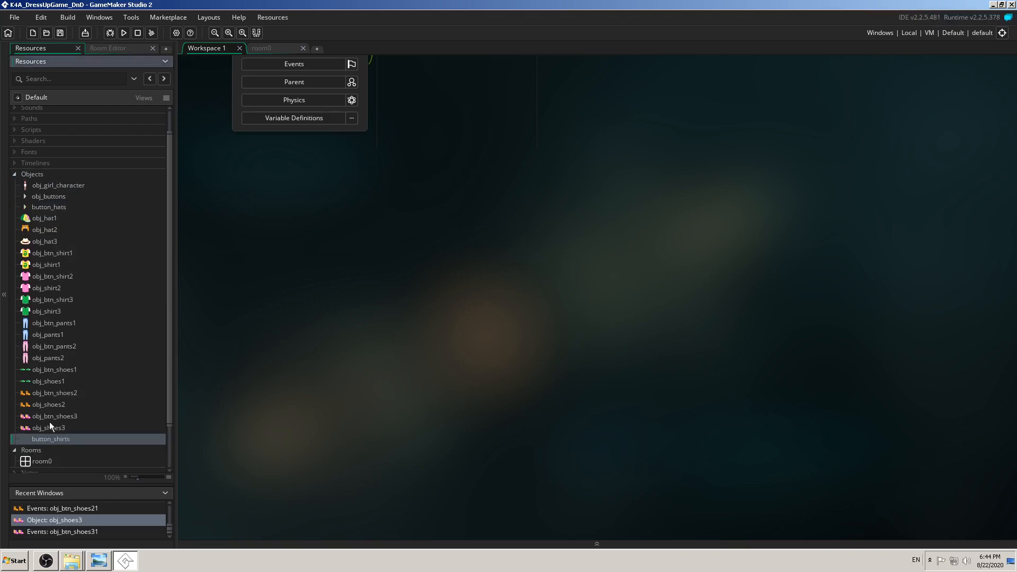
drag(53, 434, 77, 216)
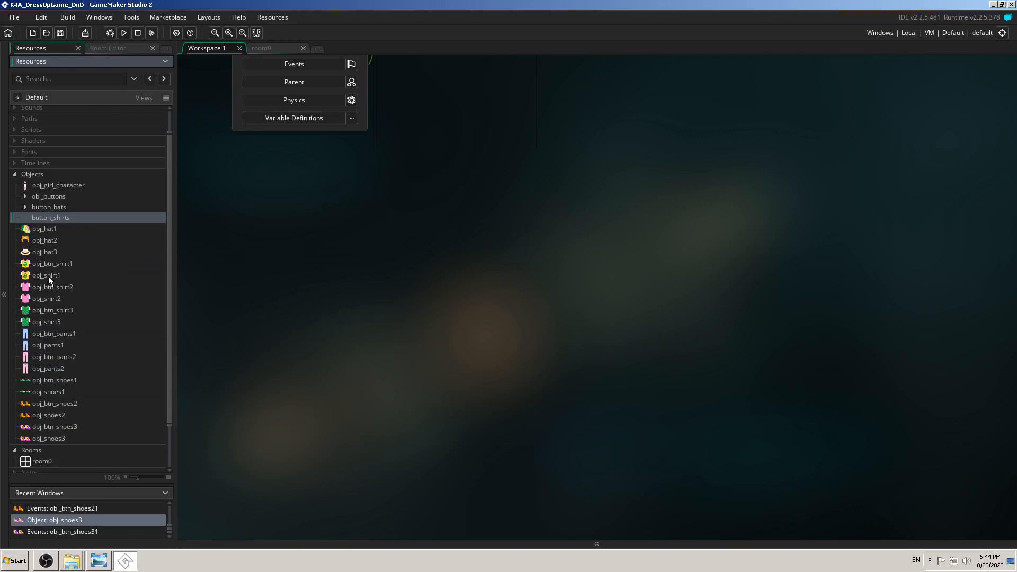
- Move obj_btn_shirt1, obj_btn_shirt2 and obj_btn_shirt3 into the button_shirts group and collapse the group
drag(53, 263, 85, 219)
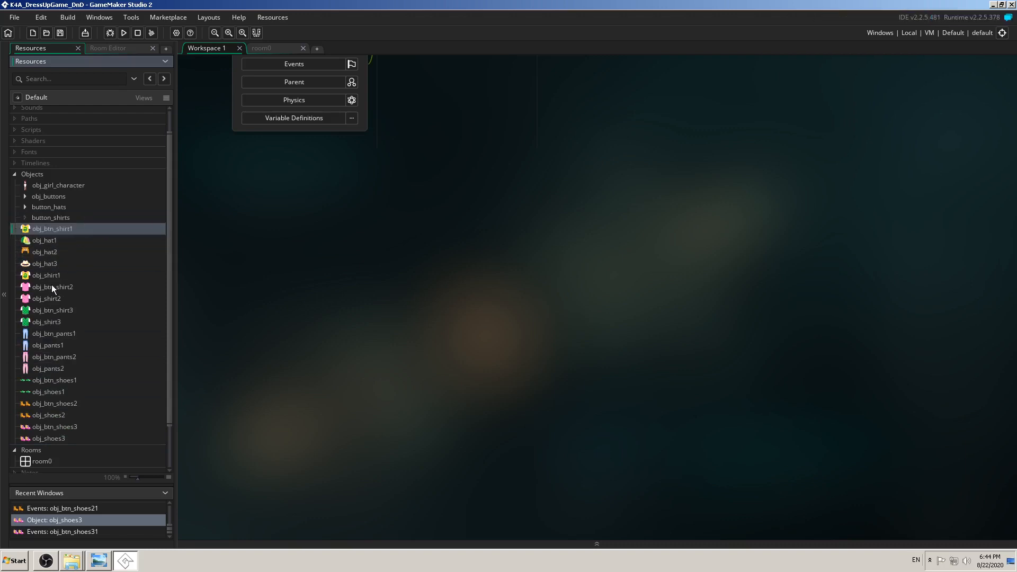
drag(65, 289, 79, 230)
drag(58, 311, 83, 243)
click(25, 215)
click(25, 217)
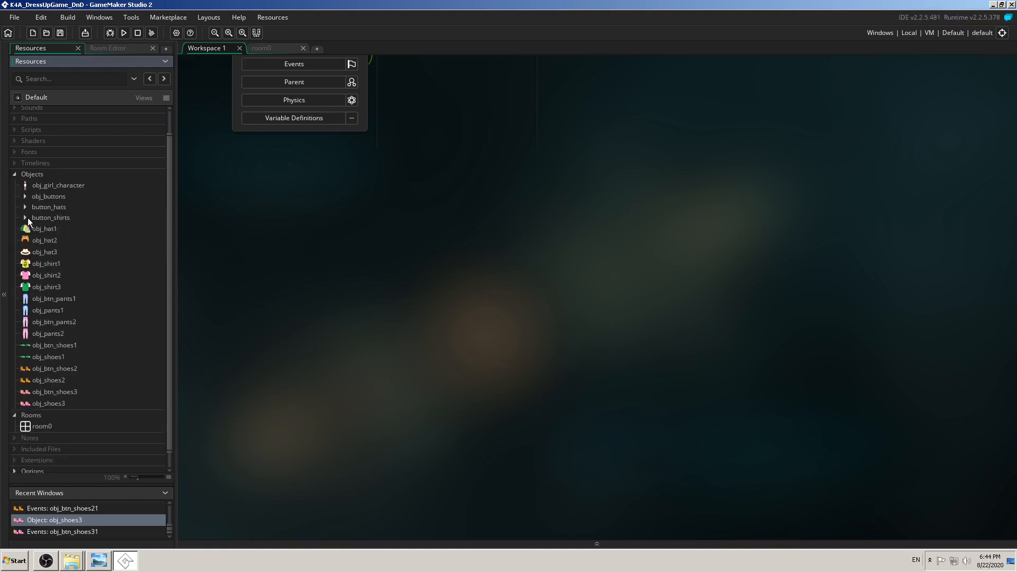
- Add a new group named button_pants to the Objects resources and move it up near the other button groups
right_click(40, 172)
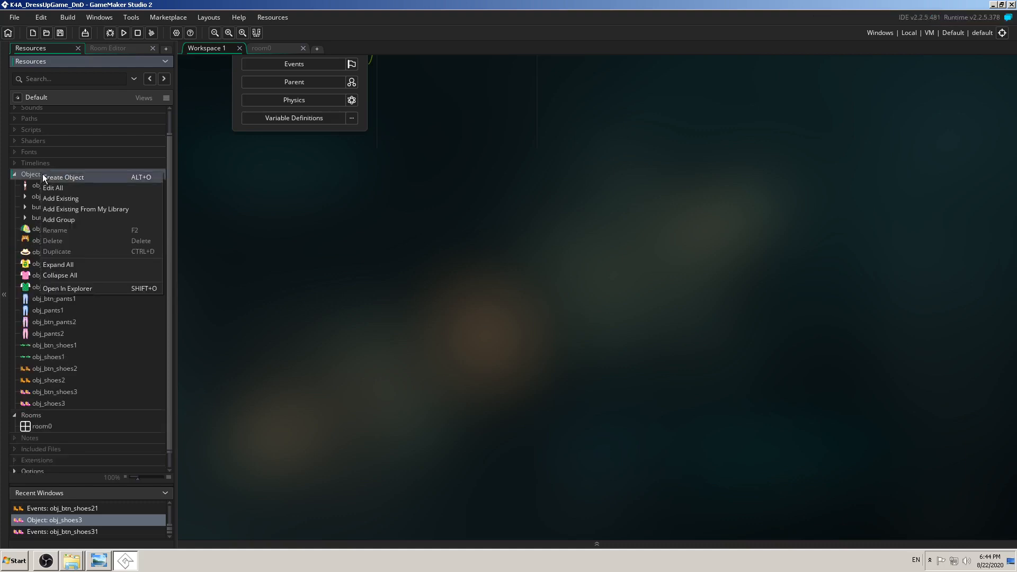
click(63, 218)
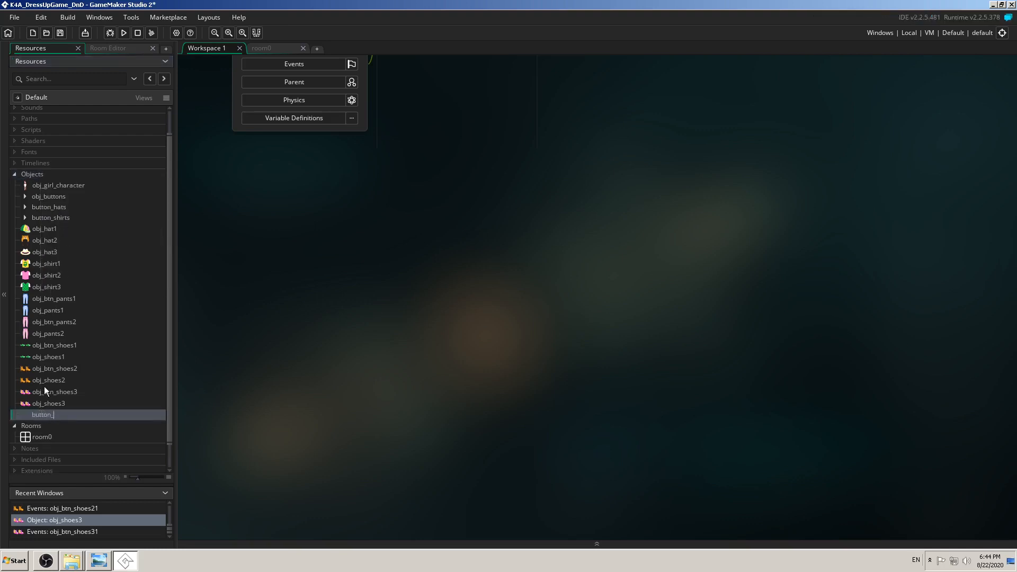
text(button_pants)
key(Return)
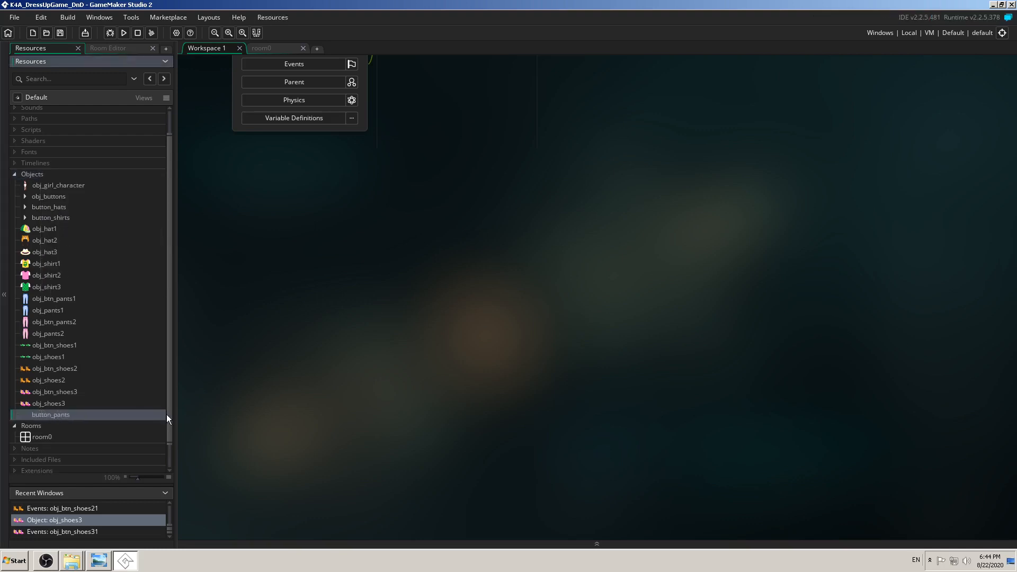
drag(87, 414, 75, 237)
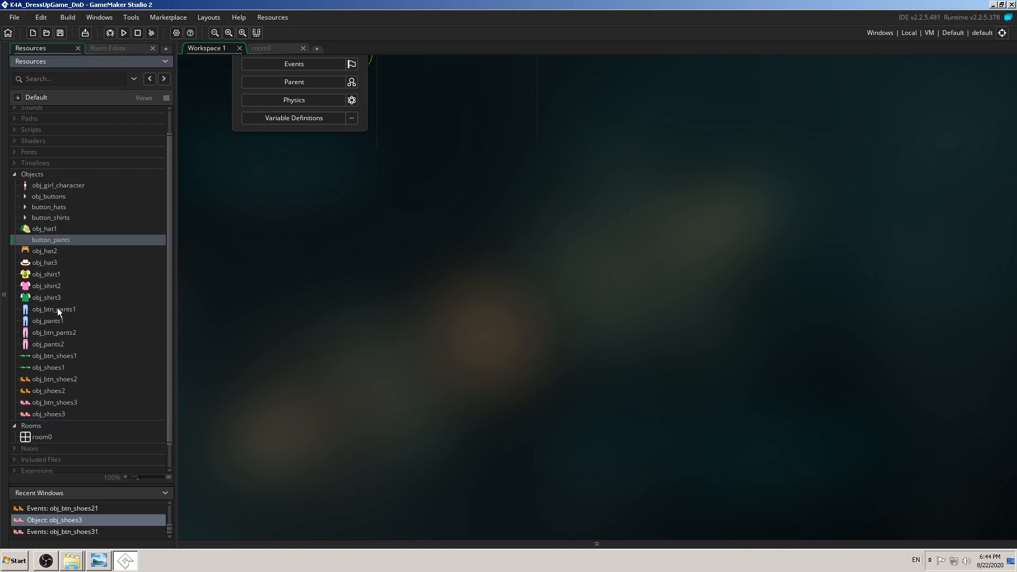
- Move obj_btn_pants1 and obj_btn_pants2 into the button_pants group and place the collapsed group directly below button_shirts
drag(58, 309, 78, 249)
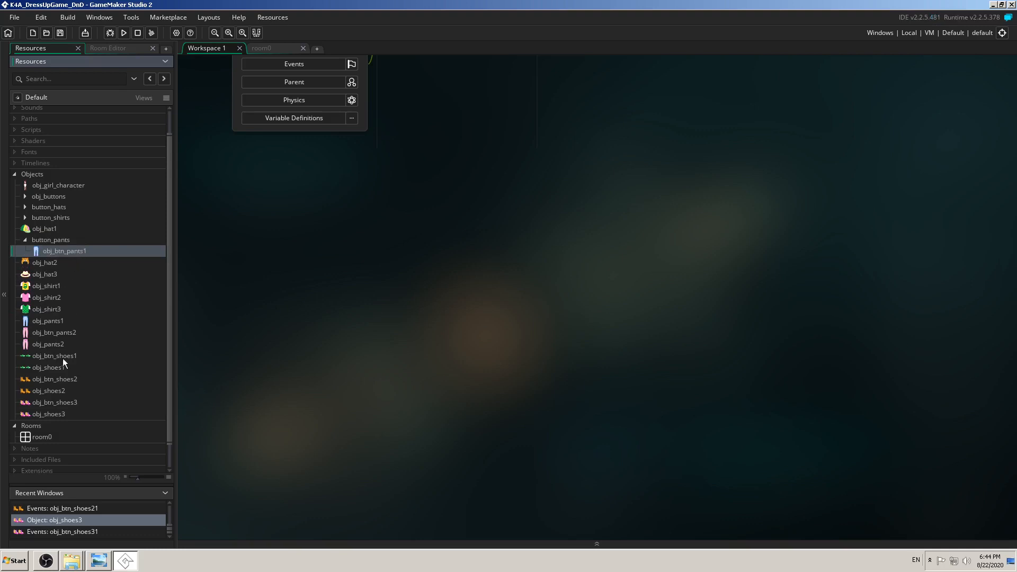
drag(56, 333, 64, 232)
click(25, 241)
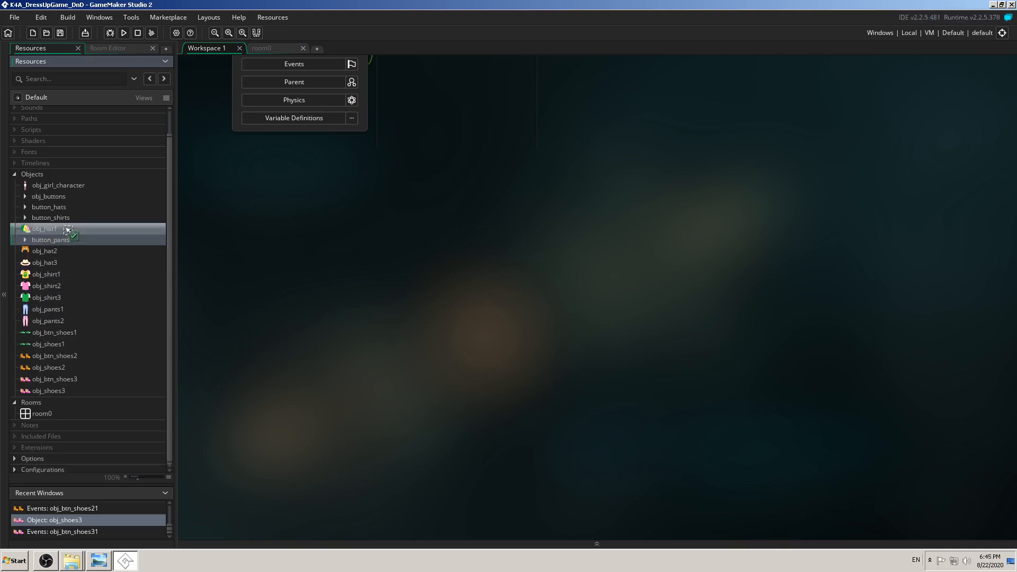
- Add a new group named button_shoes to the Objects resources and place it directly below button_pants
right_click(47, 173)
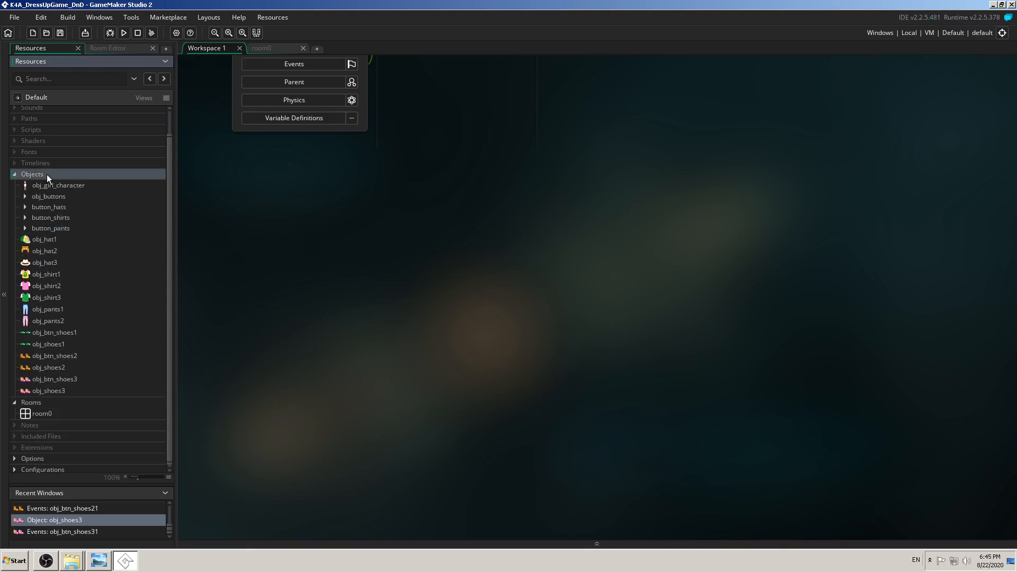
click(78, 221)
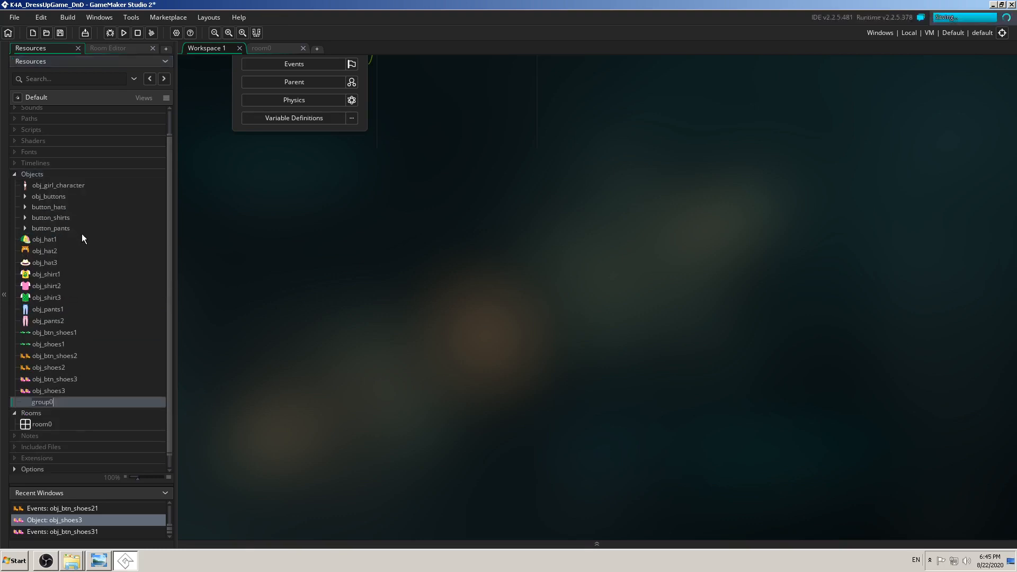
text(button_shoes)
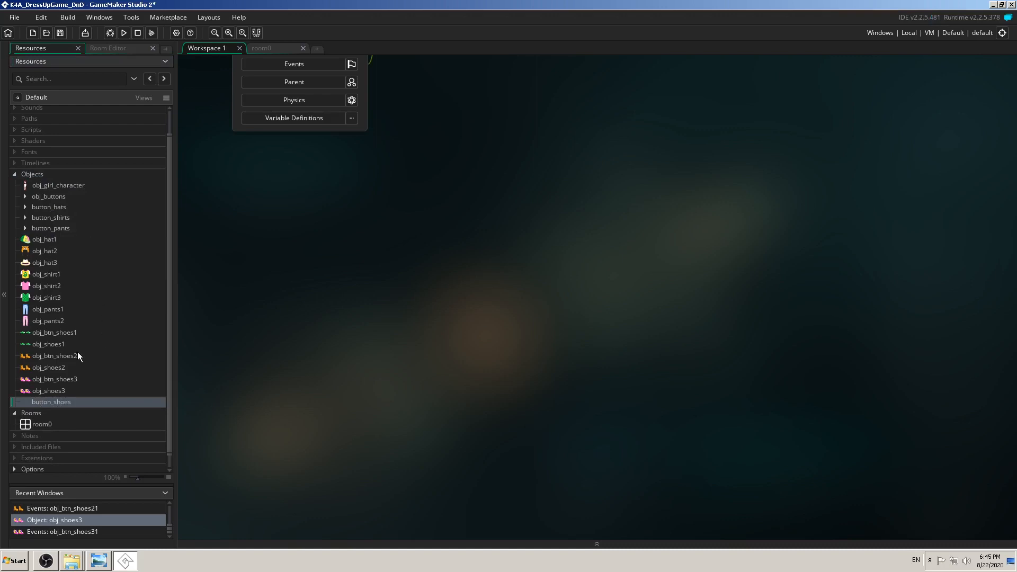
click(62, 393)
click(65, 398)
drag(65, 402, 85, 241)
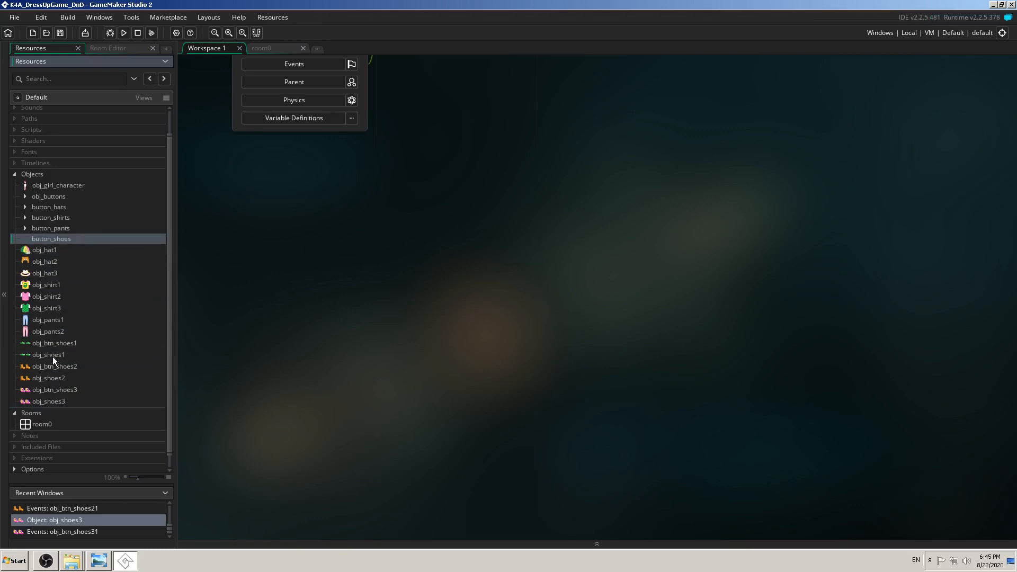
- Move obj_btn_shoes1, obj_btn_shoes2 and obj_btn_shoes3 into the button_shoes group and collapse the group
drag(55, 344, 88, 249)
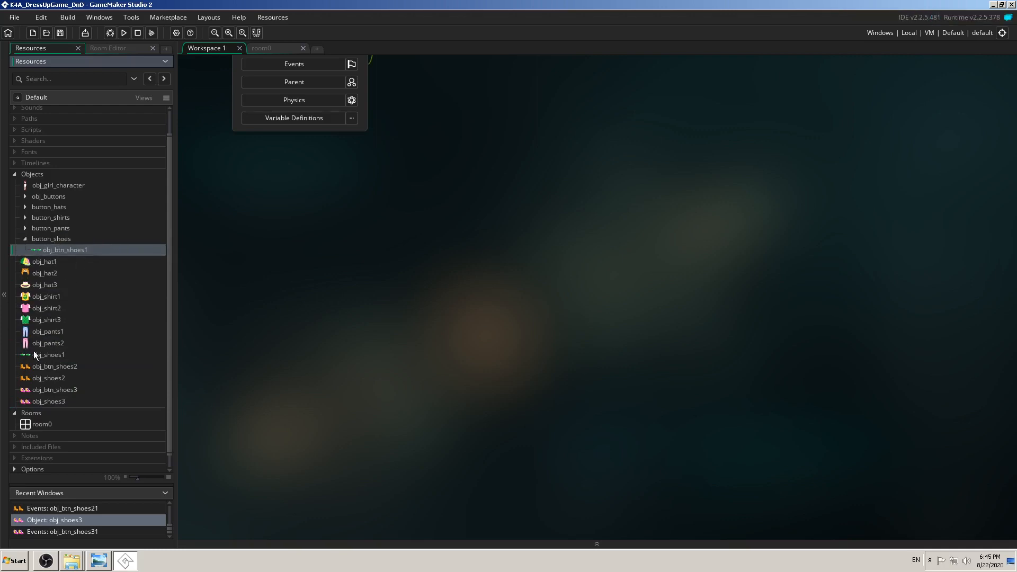
drag(60, 367, 109, 259)
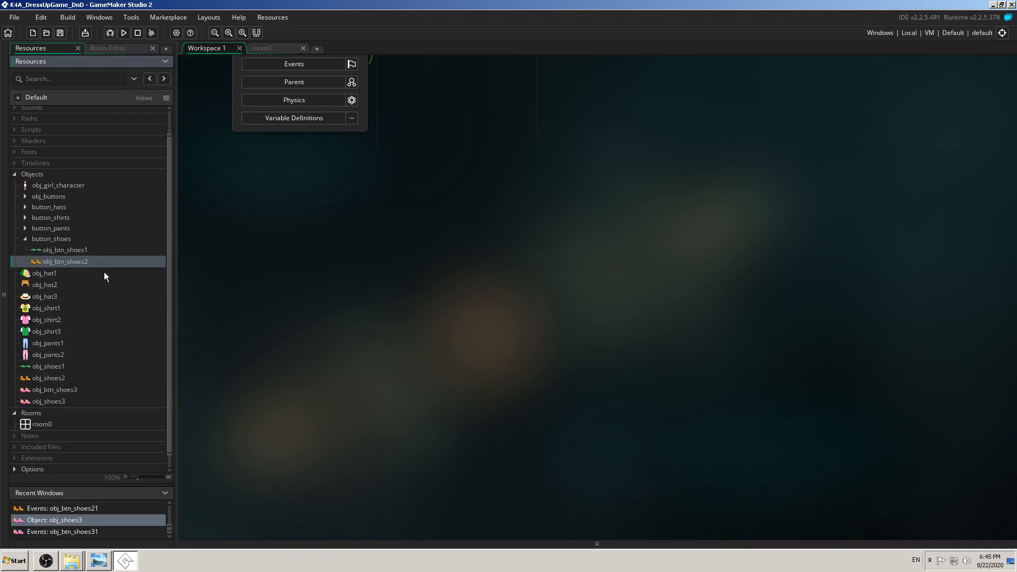
drag(53, 390, 99, 267)
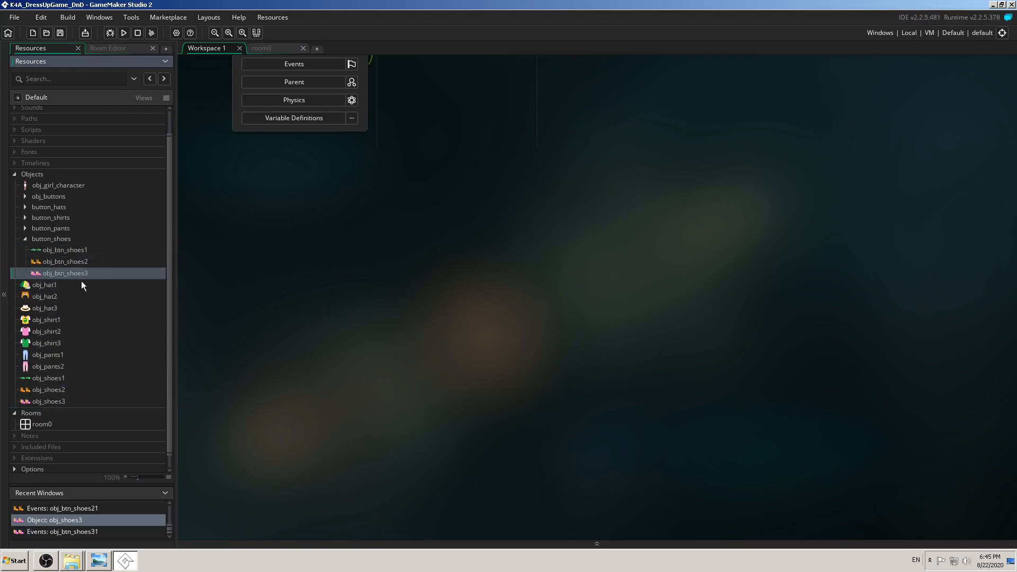
click(27, 236)
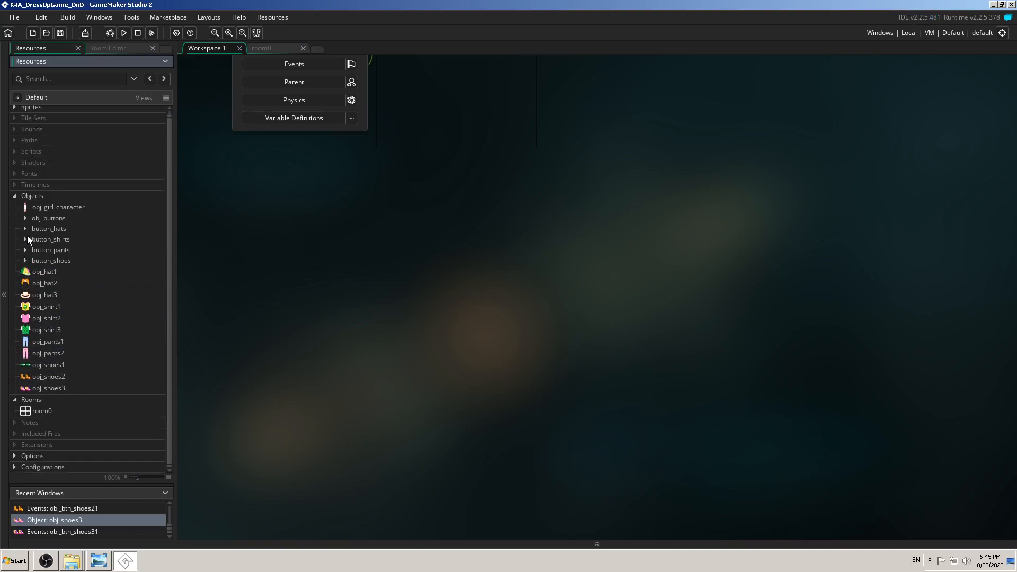
- Add a group named hats directly below button_shoes and move obj_hat1, obj_hat2 and obj_hat3 into it
right_click(56, 195)
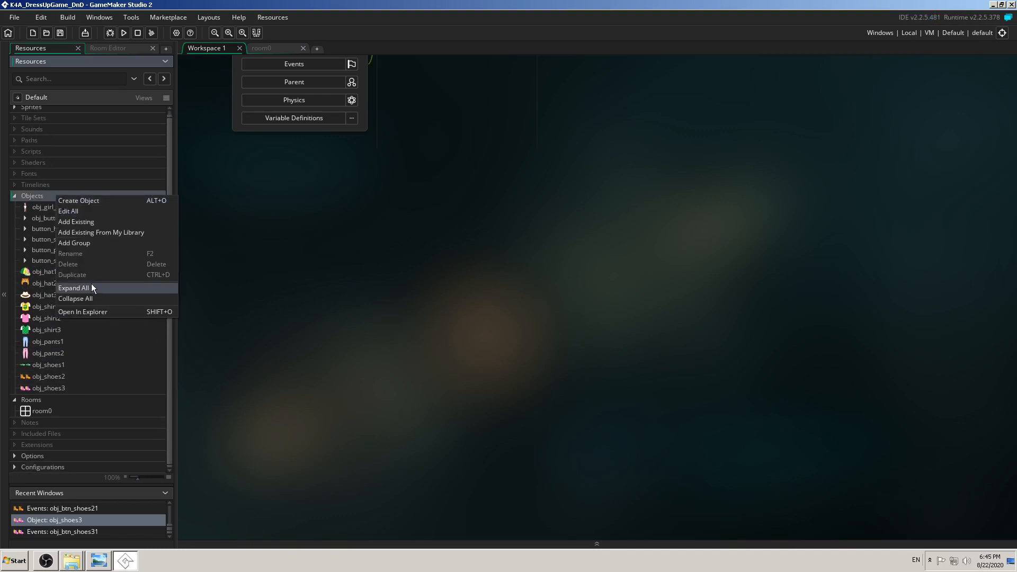
click(91, 243)
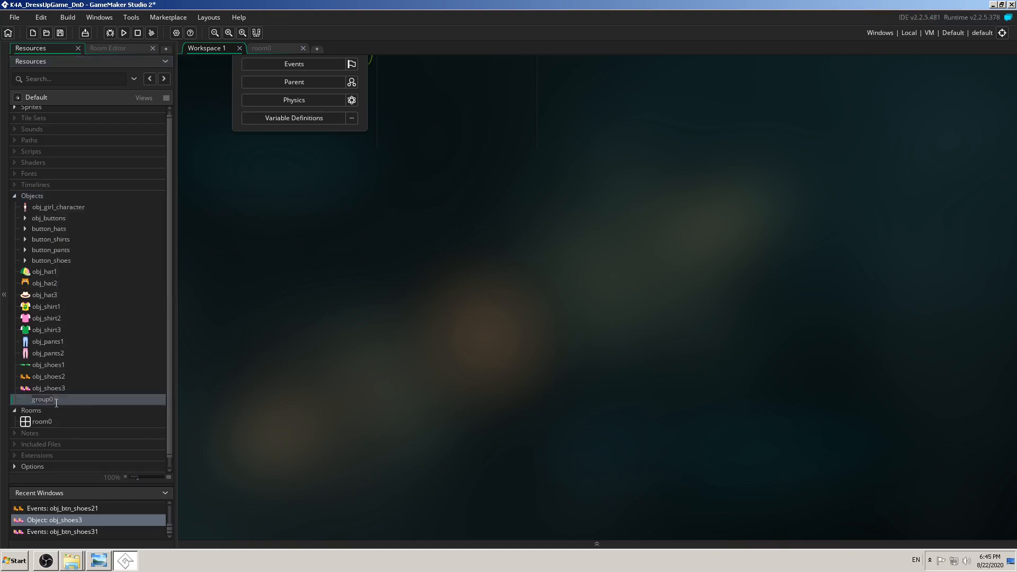
text(hats)
key(Return)
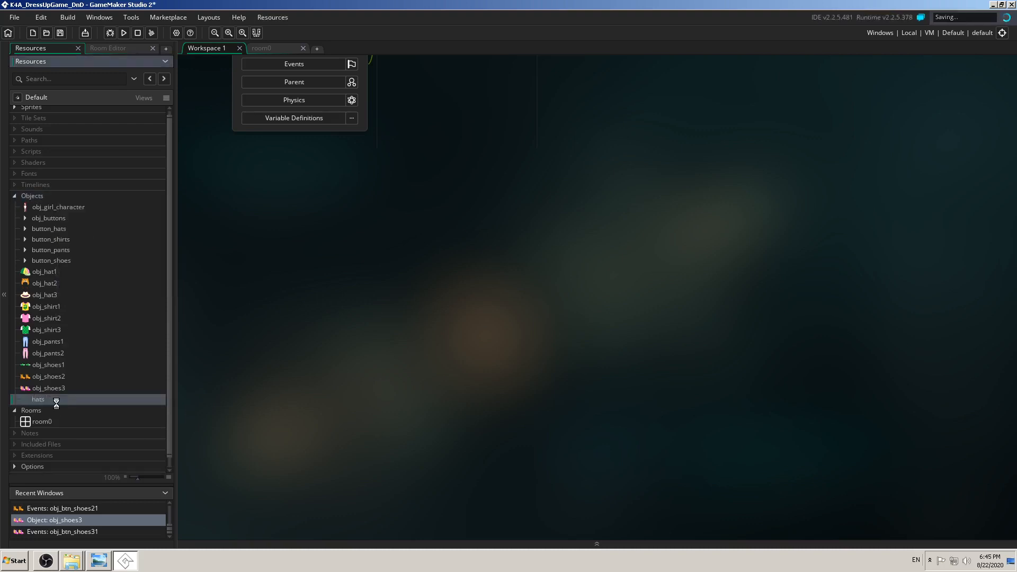
drag(67, 403, 64, 295)
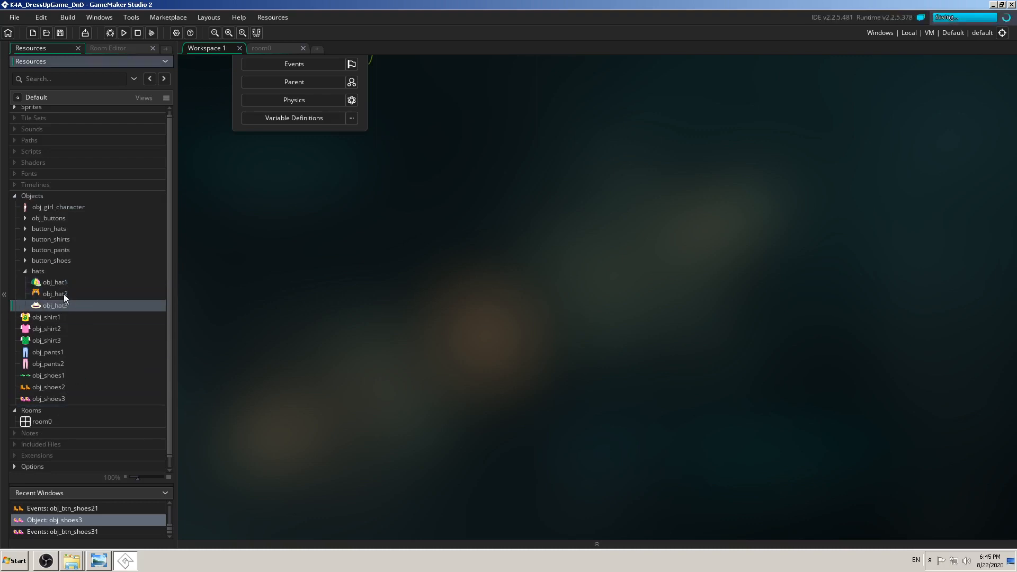
click(25, 271)
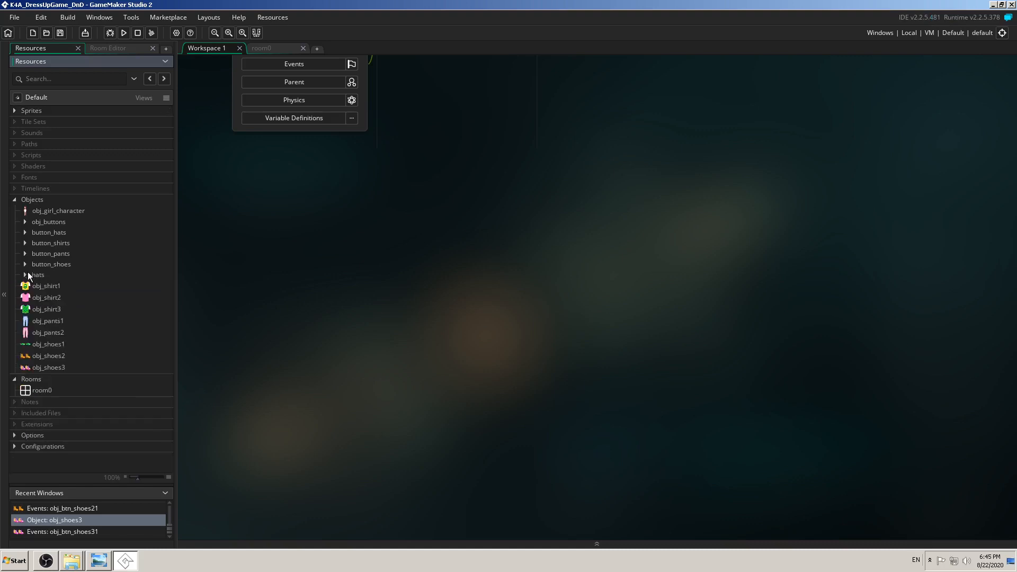
- Add a new group named shirts to the Objects resources and place it directly below hats
right_click(41, 200)
click(78, 247)
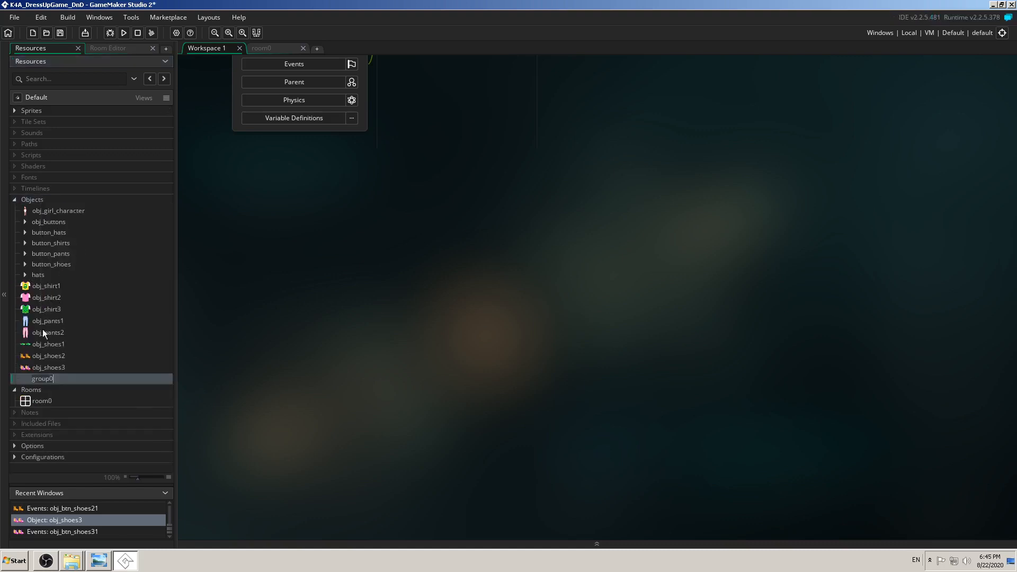
text(shirts)
key(Return)
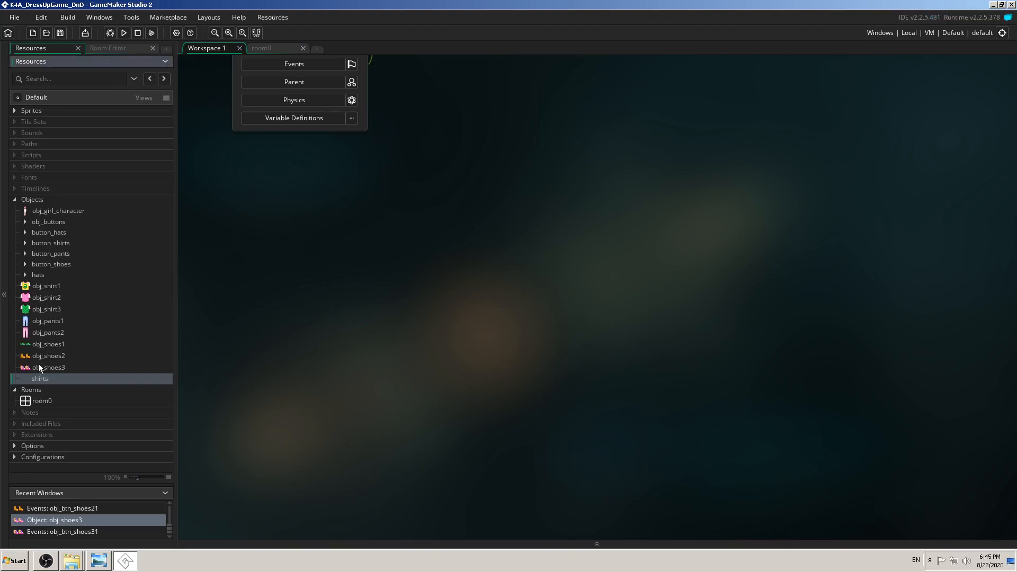
drag(42, 378, 60, 298)
- Move obj_shirt1, obj_shirt2 and obj_shirt3 into the shirts group and collapse the group
click(56, 288)
mouse_move(61, 309)
mouse_down()
mouse_move(60, 298)
mouse_move(60, 318)
mouse_move(58, 309)
mouse_move(86, 312)
mouse_move(49, 300)
mouse_up()
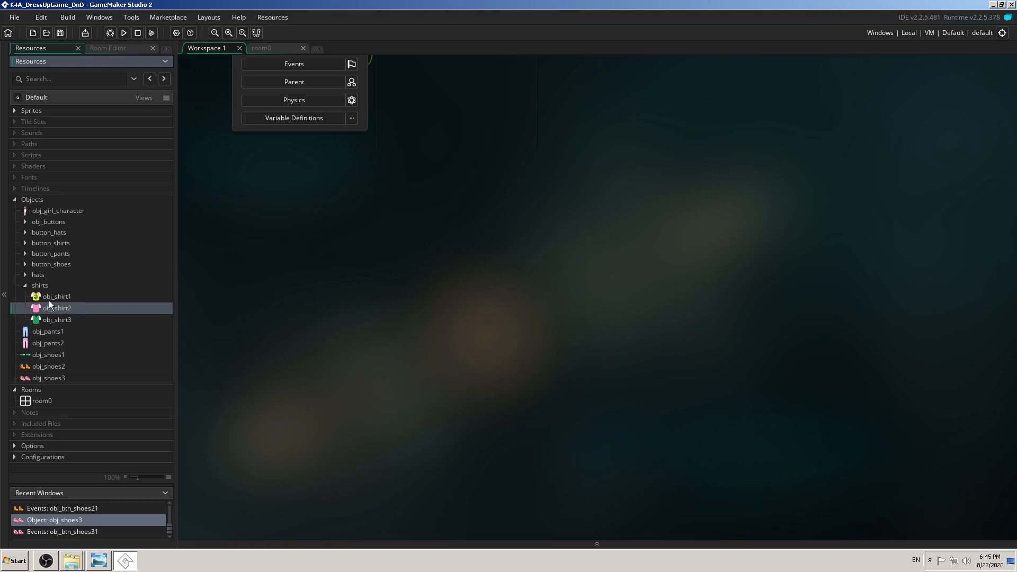
click(25, 285)
- Add a group named pants directly below shirts and move obj_pants1 and obj_pants2 into it
right_click(43, 199)
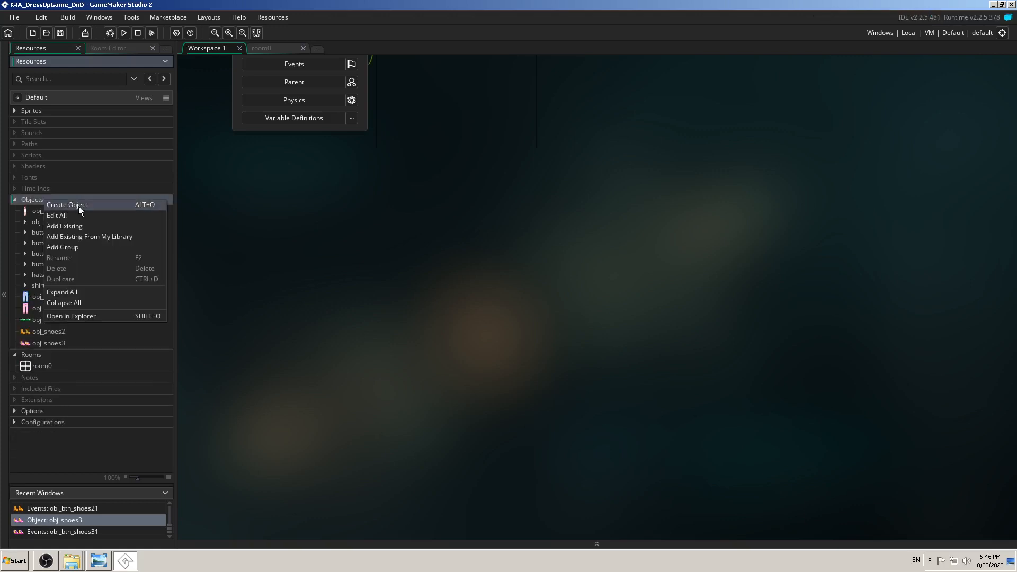
click(91, 244)
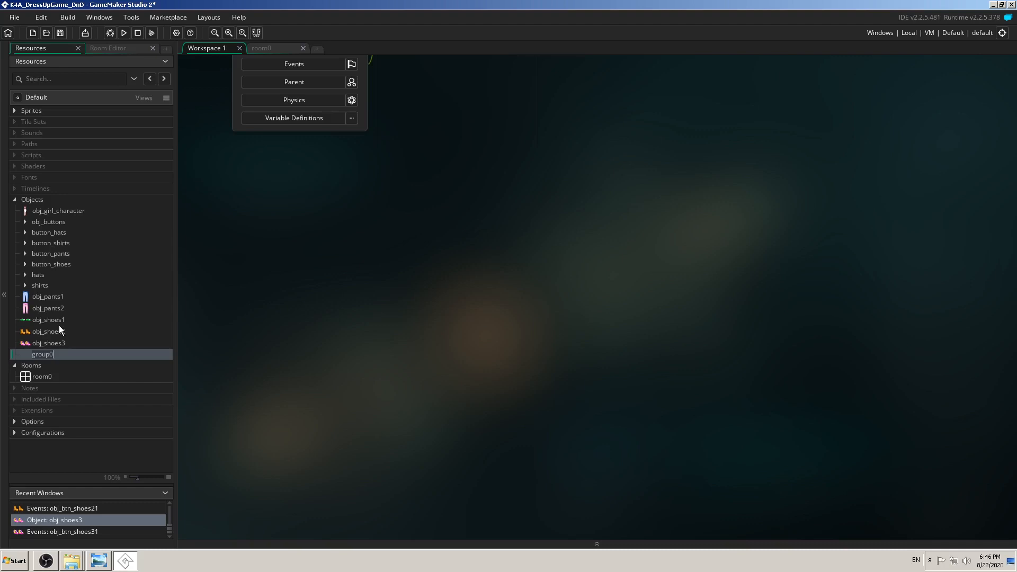
text(pants)
key(Return)
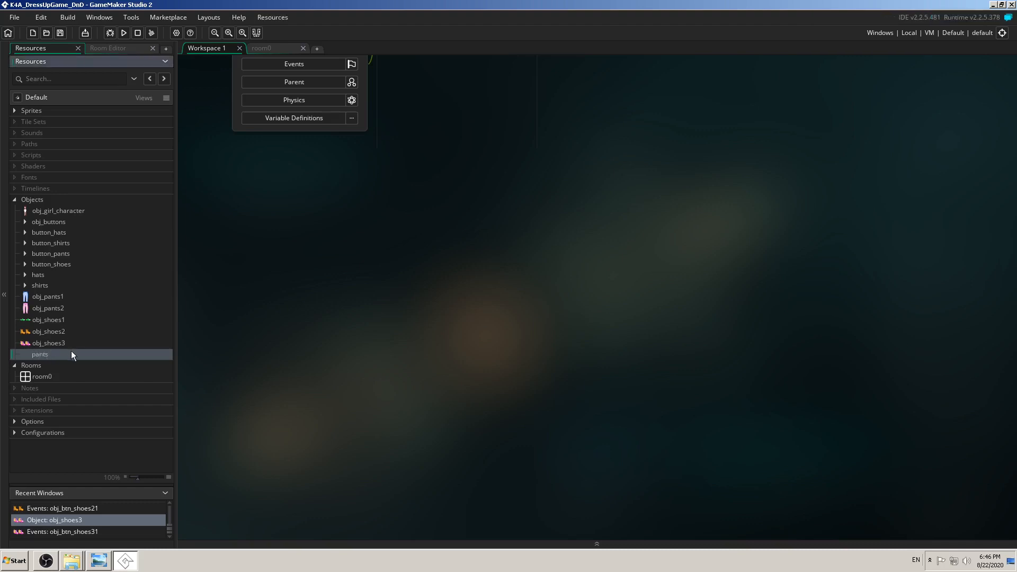
drag(71, 350, 99, 311)
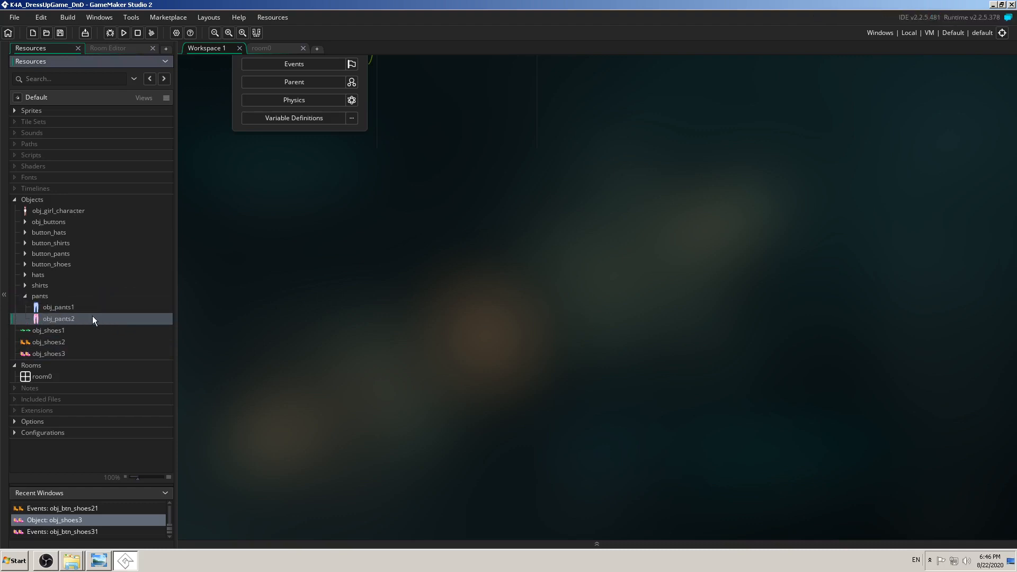
- Add a group named shoes directly below pants, move obj_shoes1, obj_shoes2 and obj_shoes3 into it, and collapse it
click(26, 296)
right_click(54, 203)
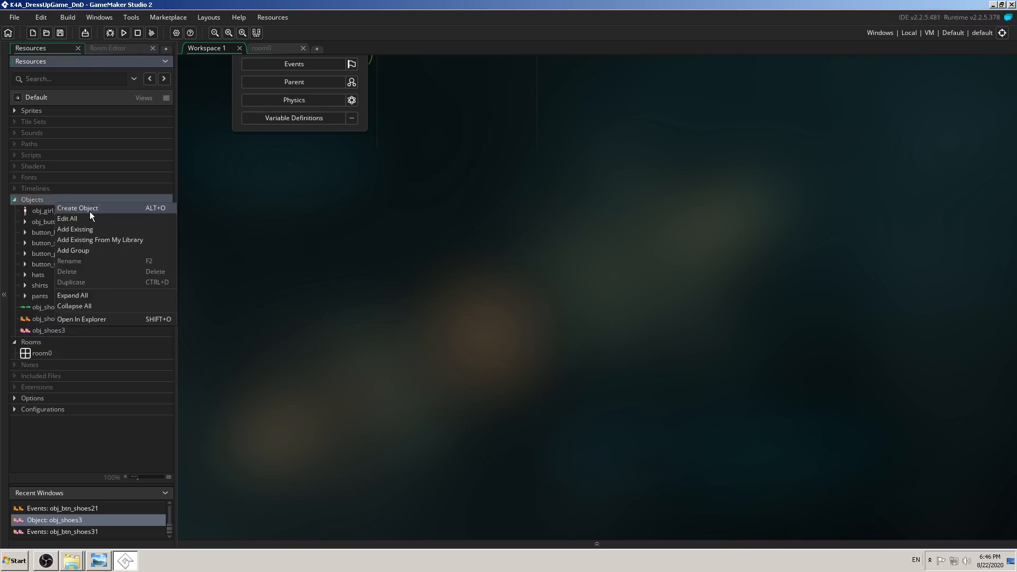
click(90, 247)
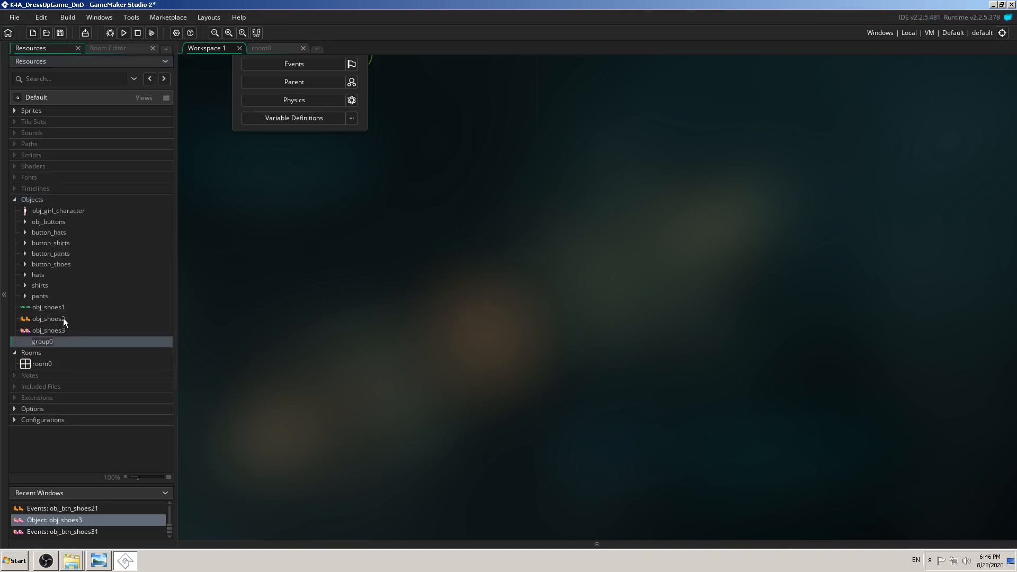
text(shoes)
key(Return)
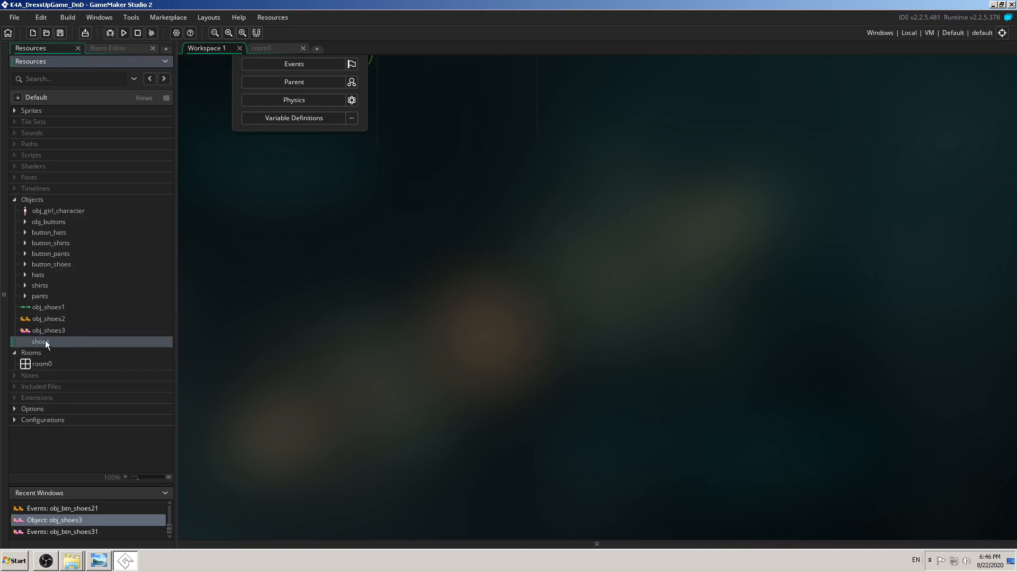
drag(45, 340, 142, 315)
click(25, 307)
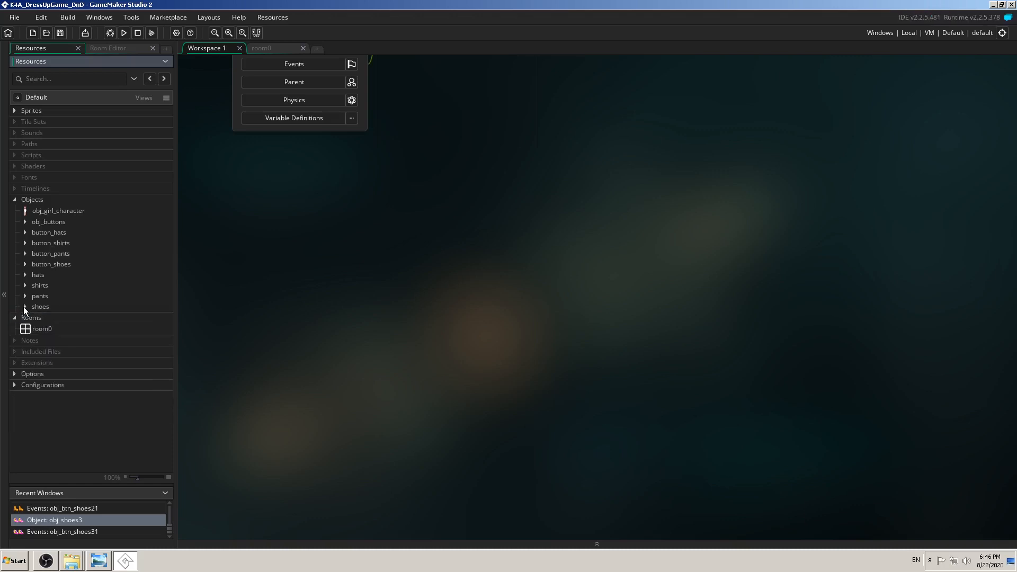
- Review the contents of every object group from pants up to obj_buttons, collapsing each one again
click(24, 296)
click(24, 294)
click(24, 285)
click(23, 285)
click(25, 274)
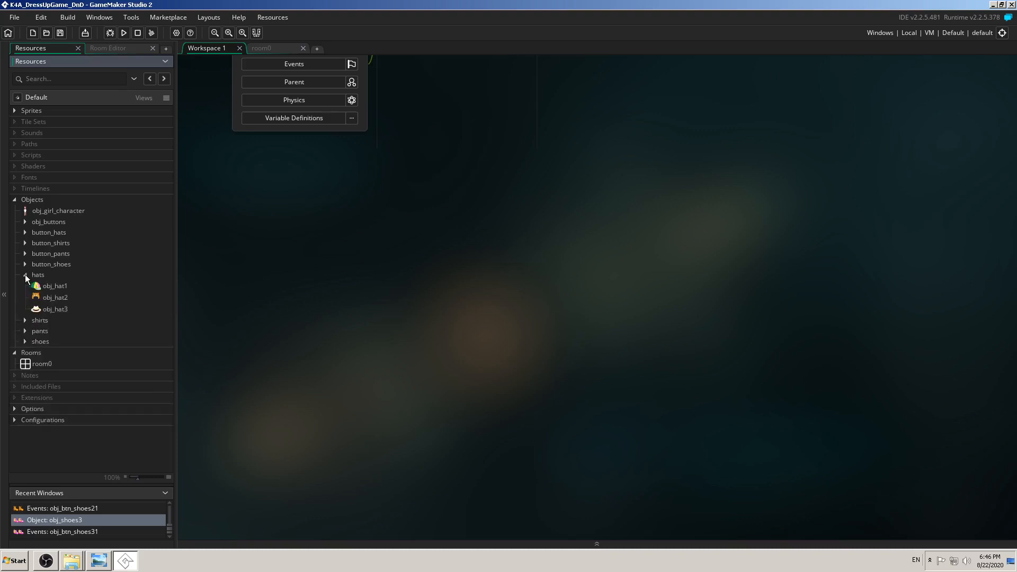
click(24, 274)
click(24, 264)
click(24, 263)
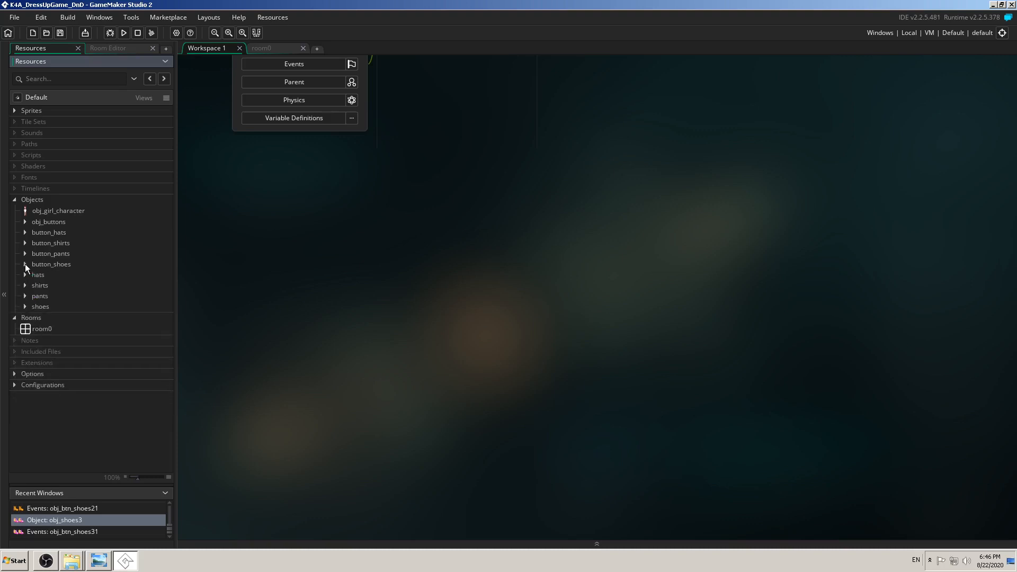
click(25, 254)
click(24, 254)
click(24, 244)
click(24, 244)
click(25, 233)
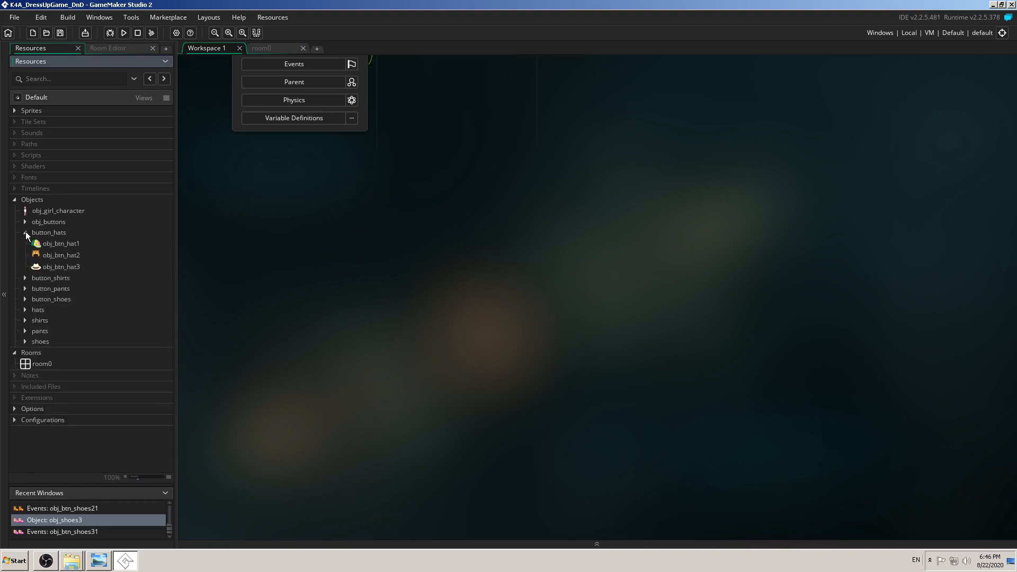
click(25, 232)
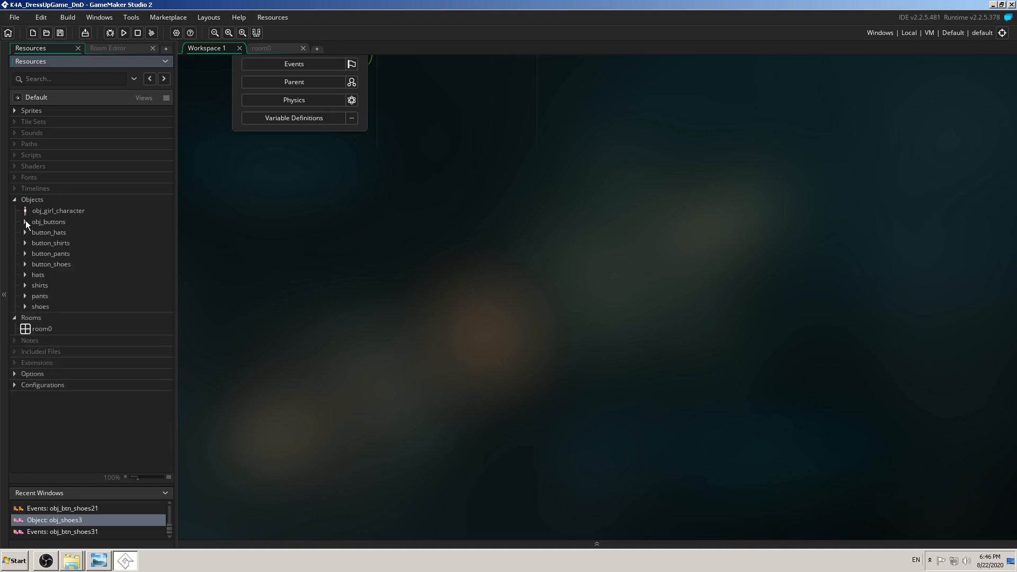
click(25, 222)
click(25, 221)
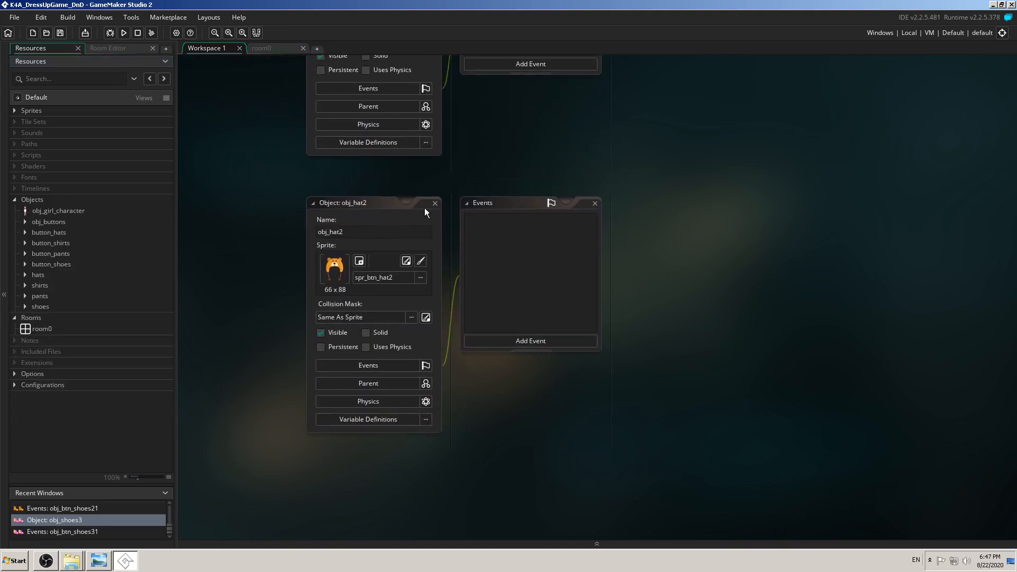
- Close the obj_hat2 object editor in the workspace and look over the list of sprites
click(435, 203)
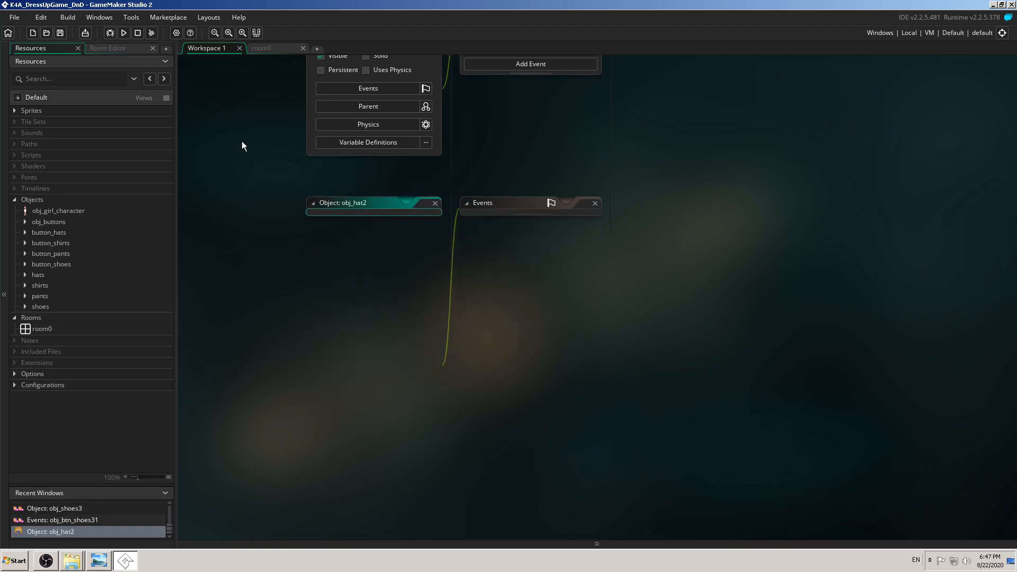
click(15, 110)
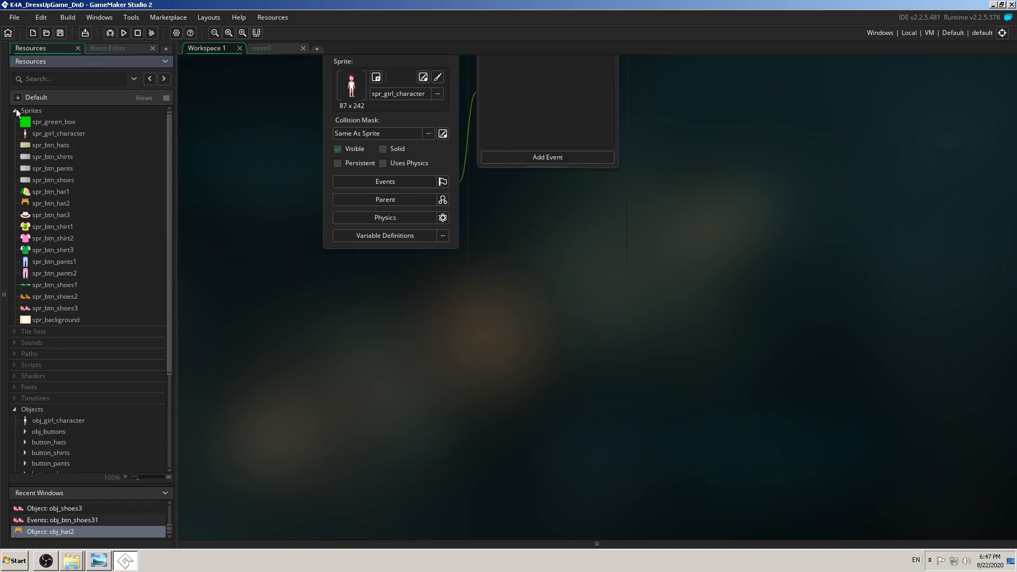
click(14, 110)
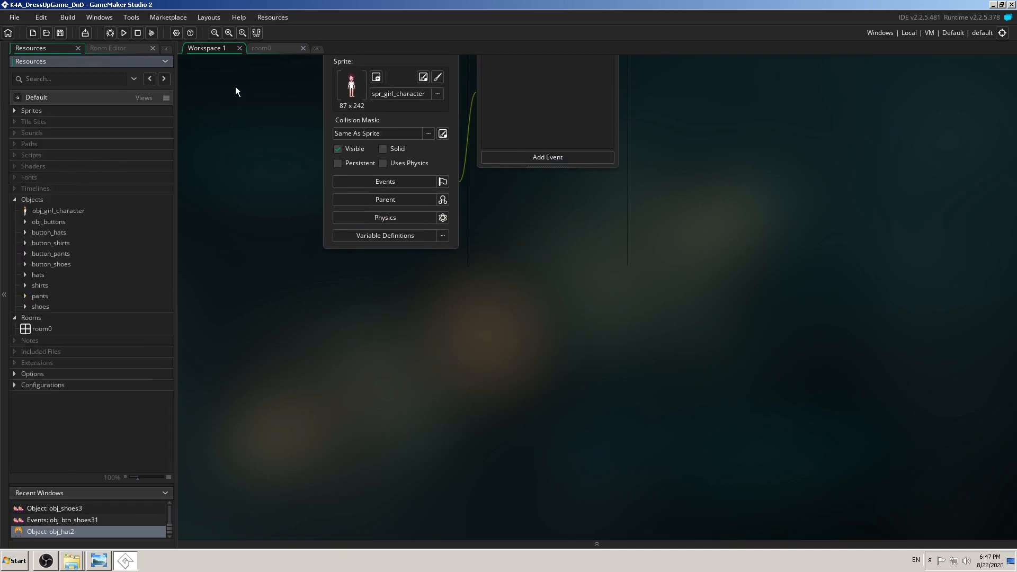
- Bring up room0, and examine the Objects and Instances headings of k4a_114_2.jpg in Windows Photo Viewer
click(271, 47)
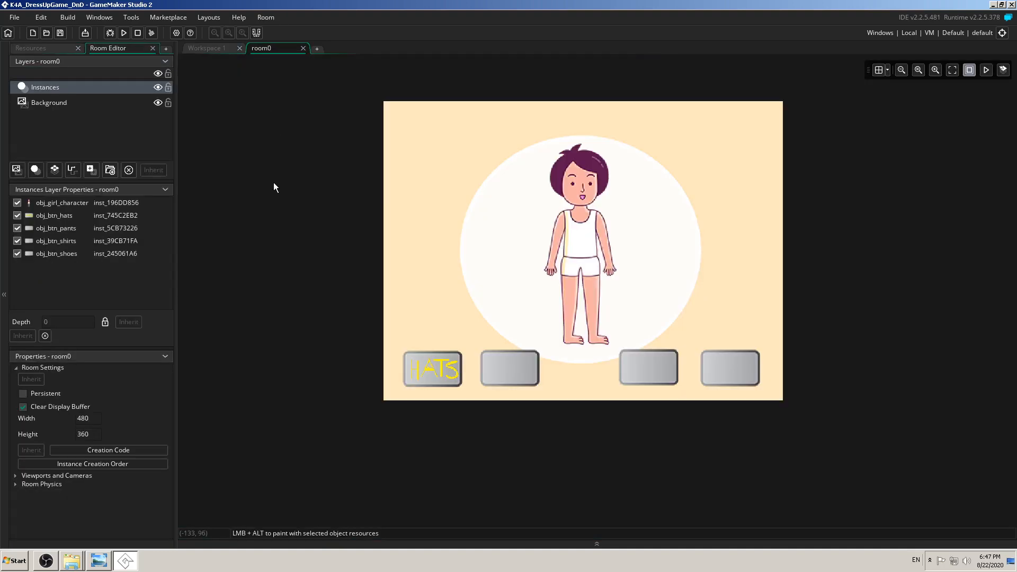
click(54, 50)
click(99, 560)
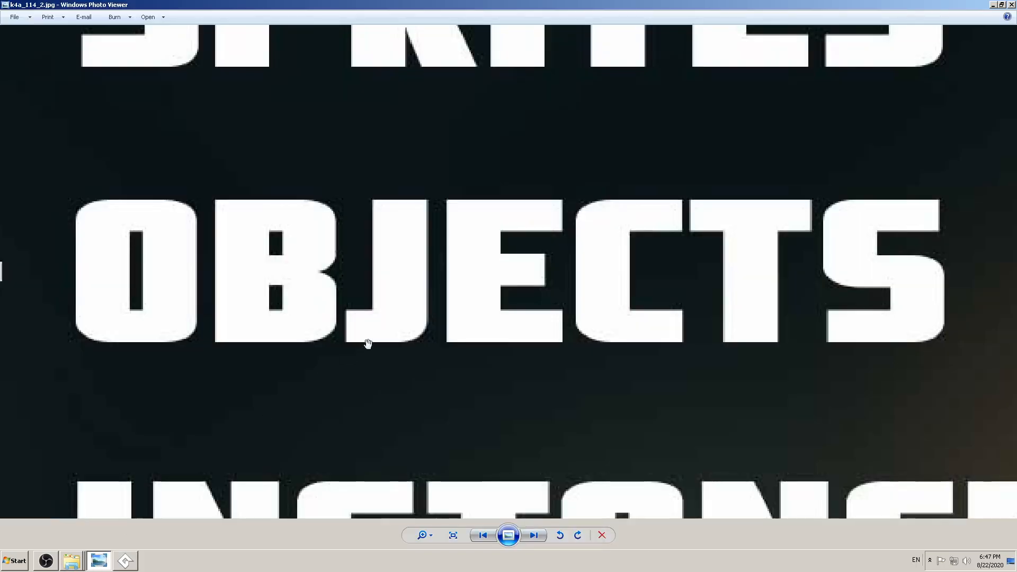
scroll(368, 344, down, 4)
drag(180, 389, 170, 271)
scroll(163, 295, up, 2)
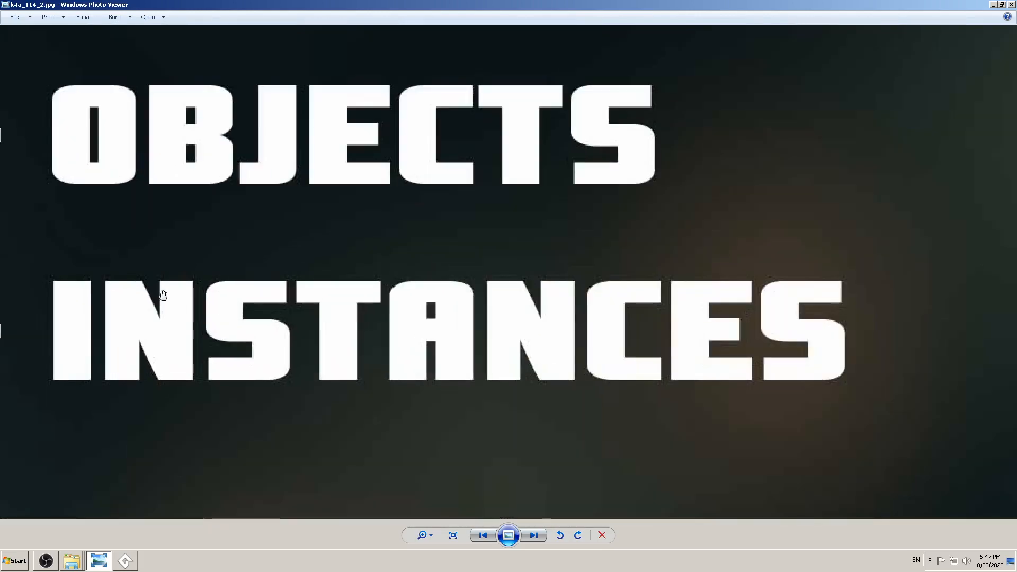
drag(216, 295, 268, 235)
click(125, 566)
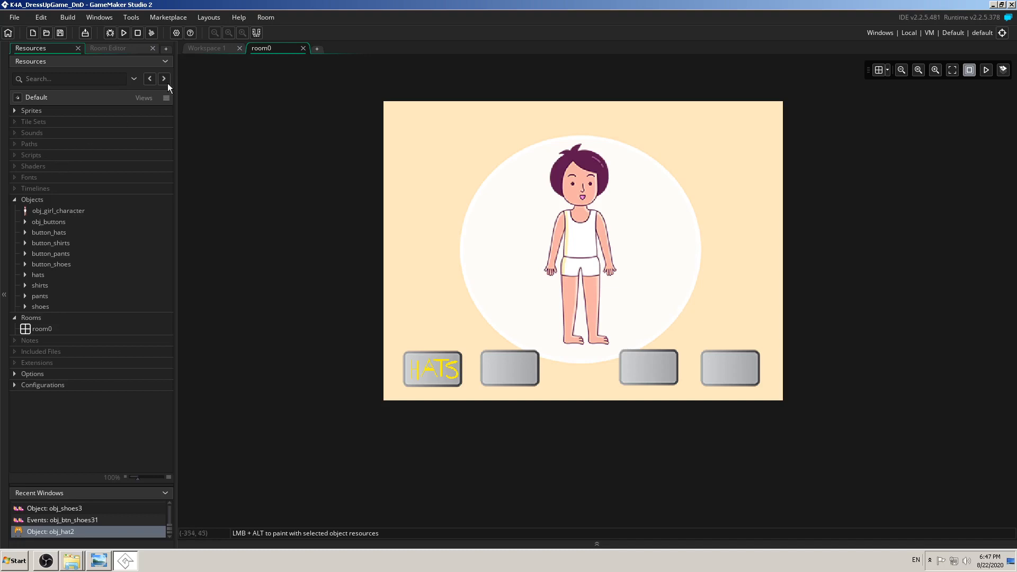
- Compare the instances placed in room0 with the object groups in the project's resources
click(125, 49)
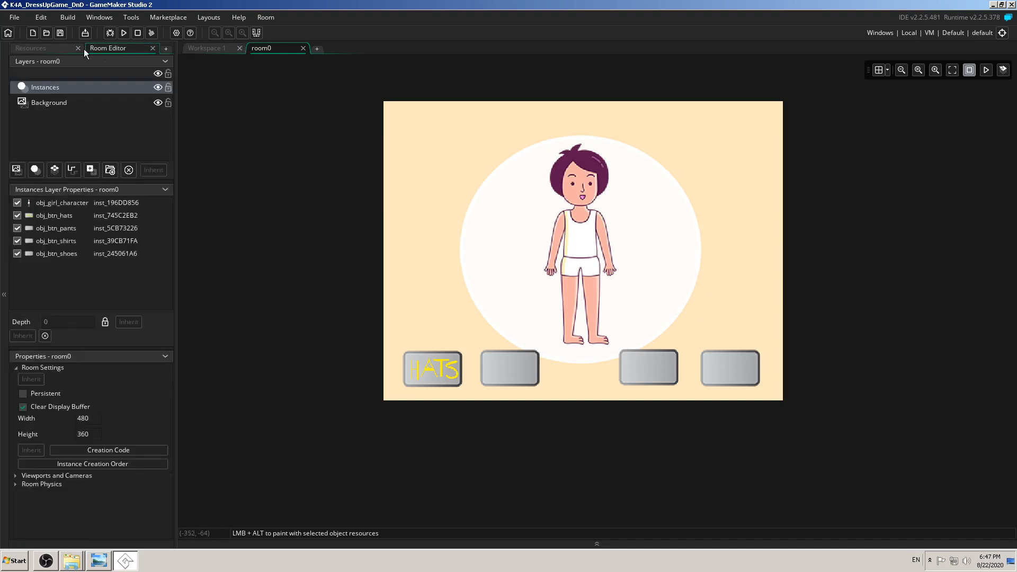
click(52, 49)
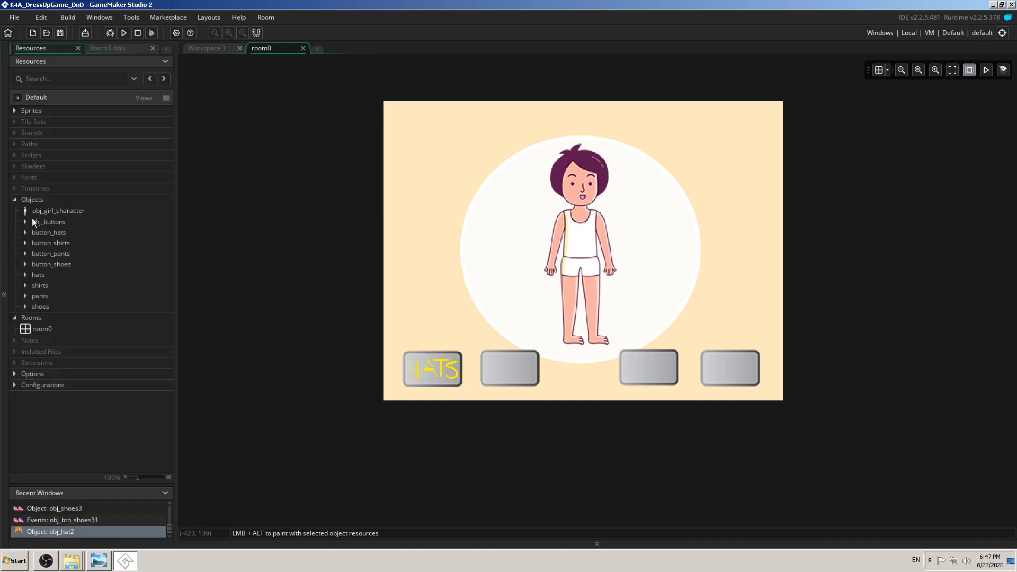
click(125, 47)
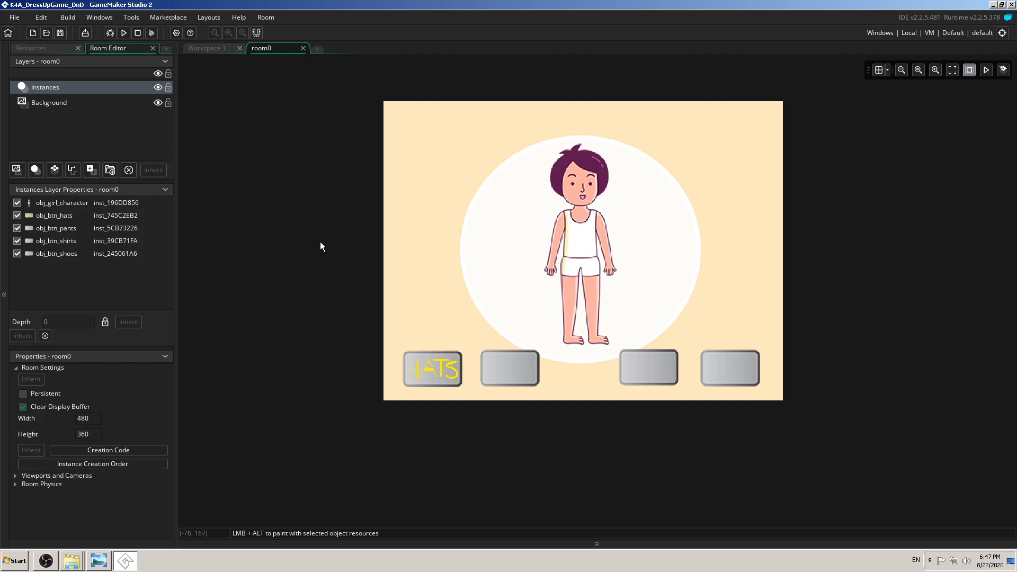
click(47, 51)
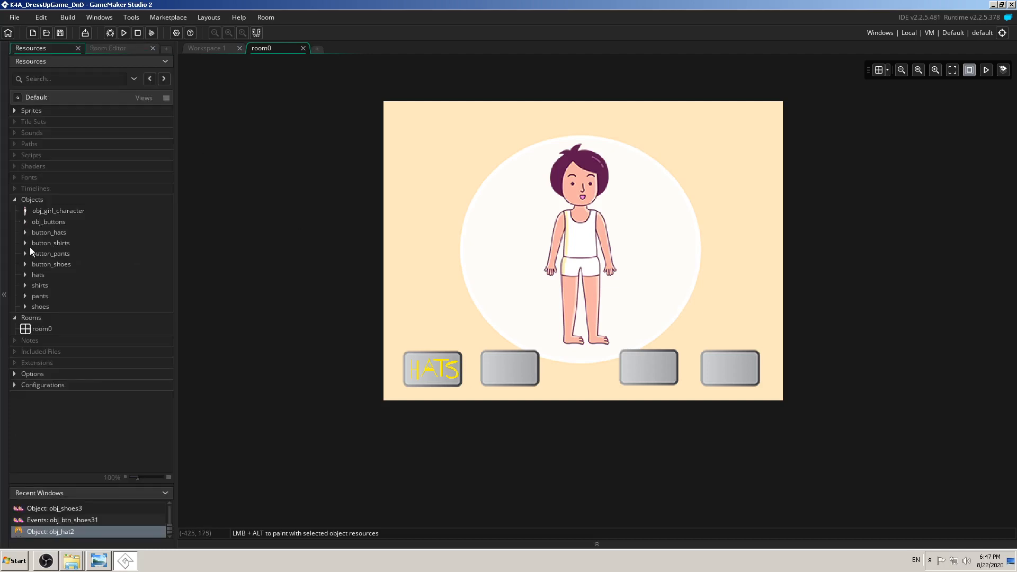
click(24, 221)
click(24, 221)
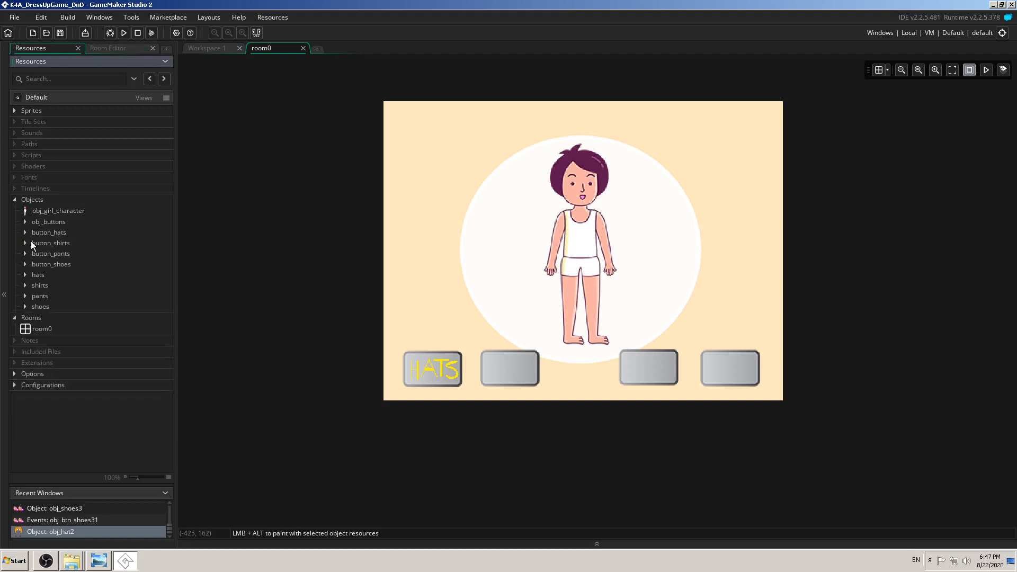
click(24, 232)
click(25, 236)
click(25, 235)
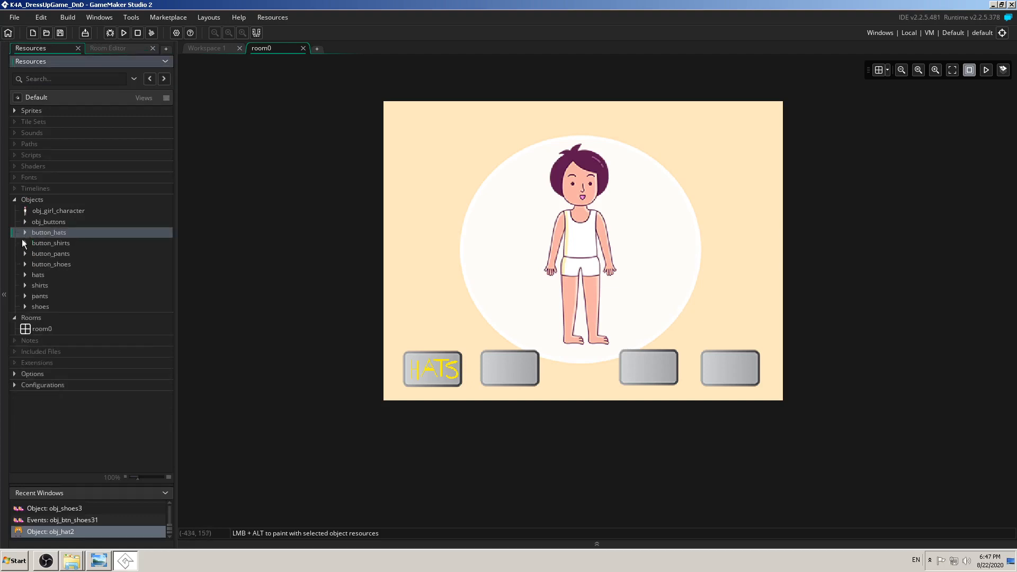
click(25, 243)
click(24, 242)
click(24, 241)
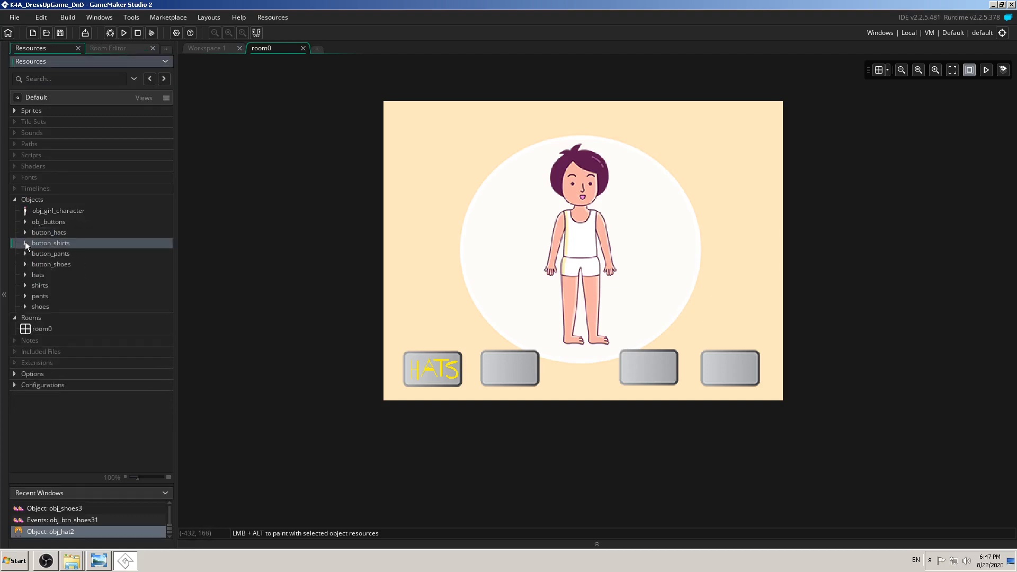
click(267, 47)
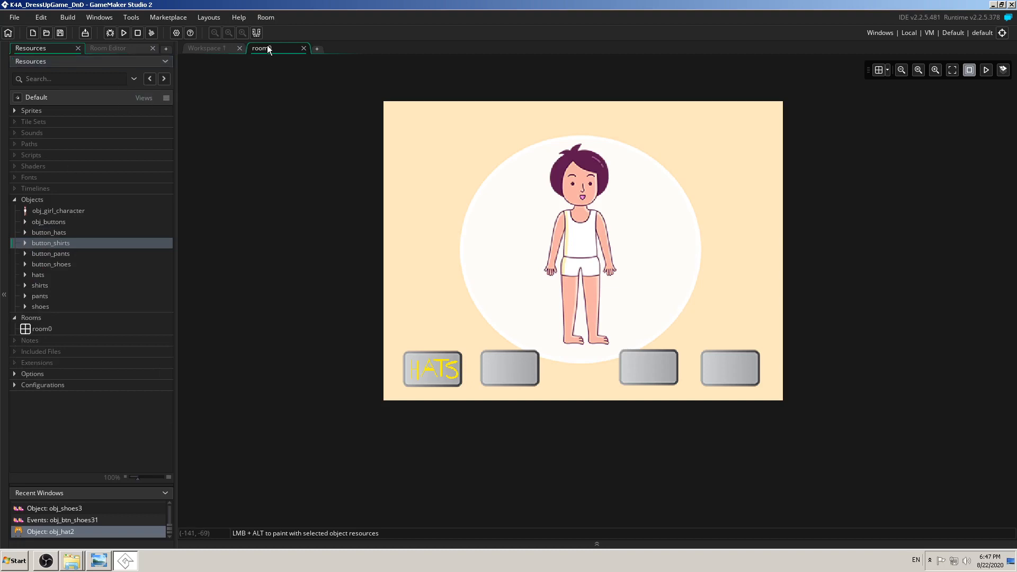
click(111, 51)
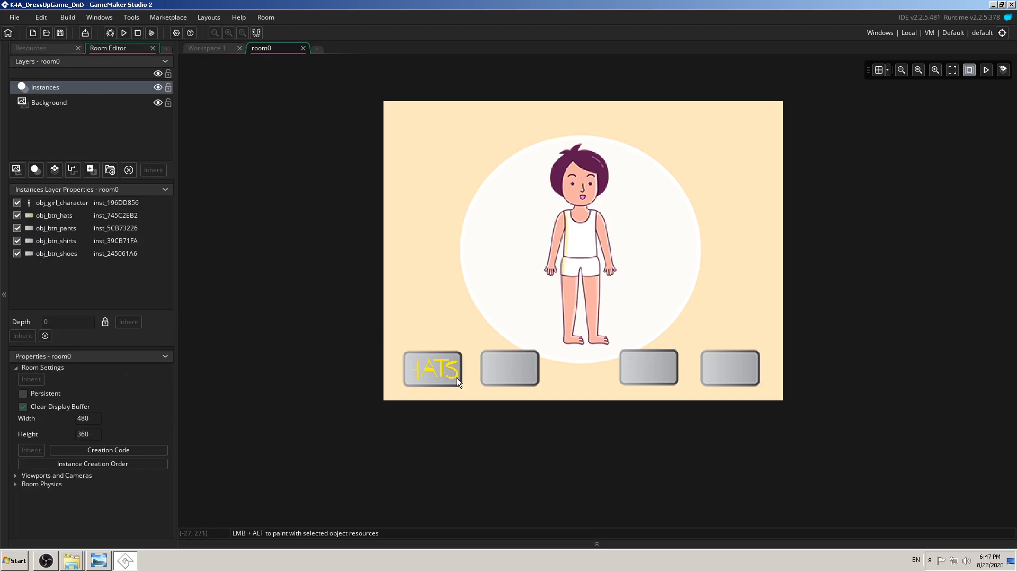
- Inspect the instance properties of the hats button in room0, close them and deselect the instance
double_click(440, 370)
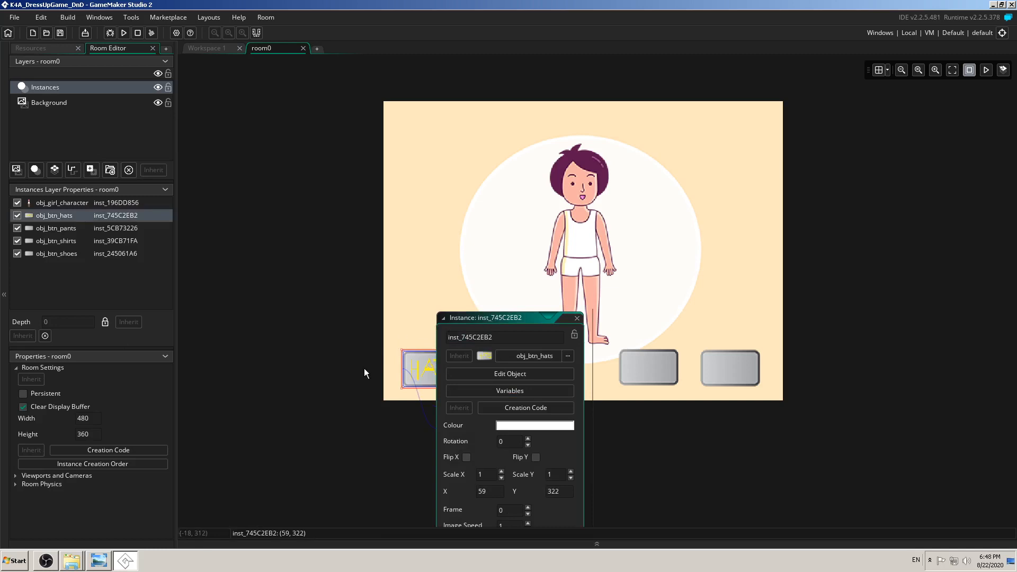
middle_drag(338, 373, 291, 340)
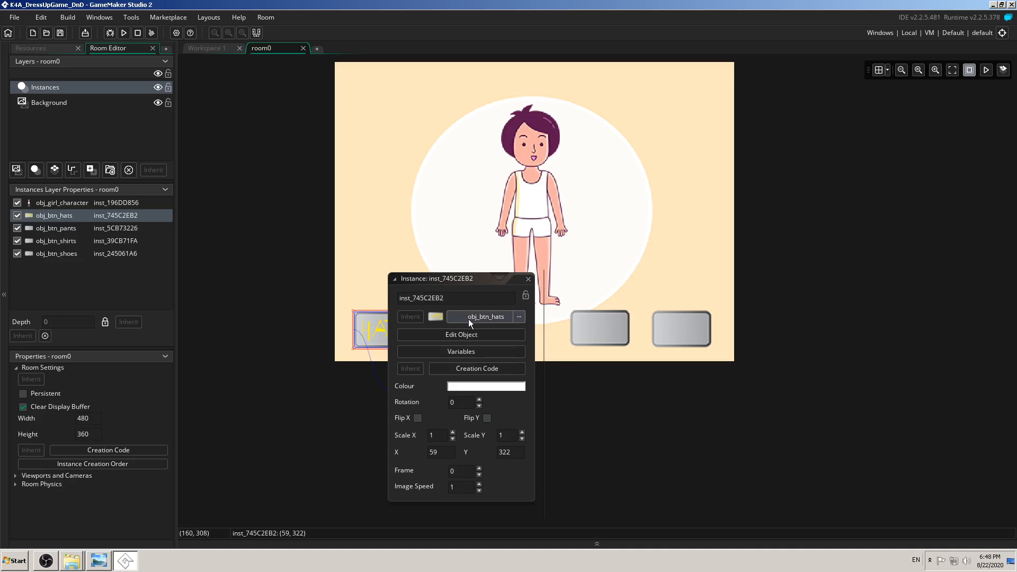
click(528, 280)
middle_drag(276, 295, 291, 338)
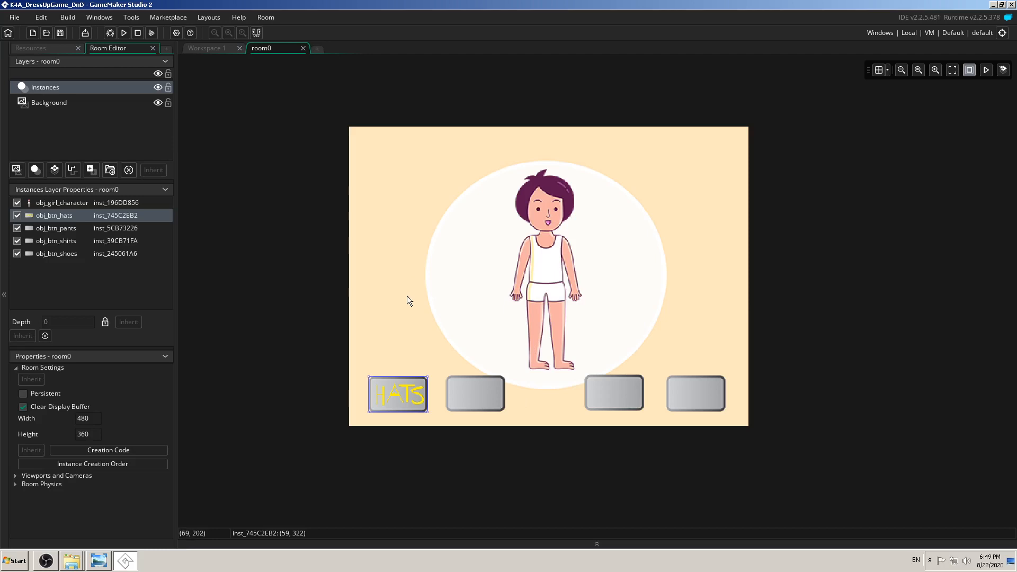
click(326, 278)
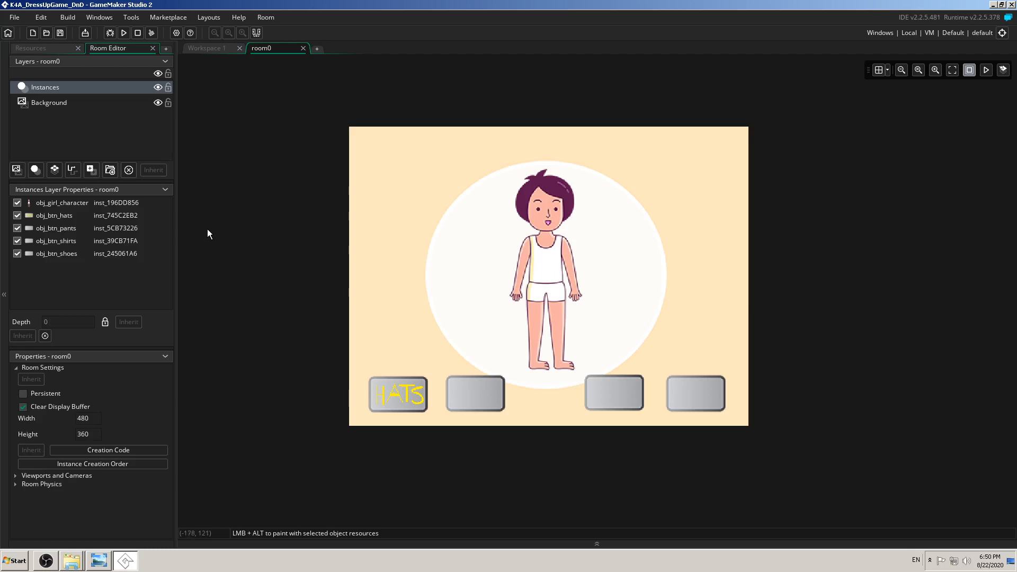
- Open the sprites spr_btn_shirts, spr_btn_pants and spr_btn_shoes in the workspace
click(53, 48)
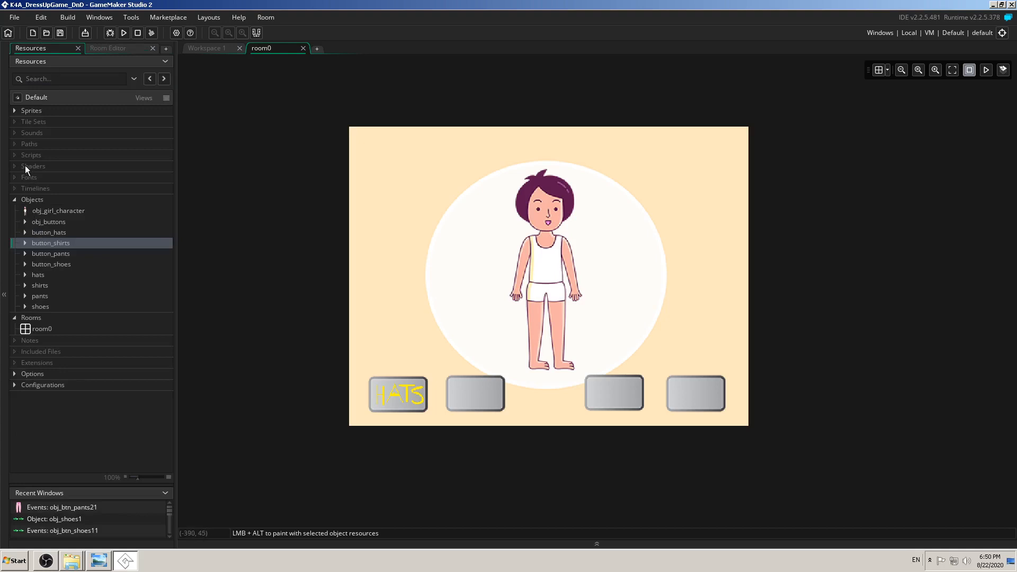
click(15, 110)
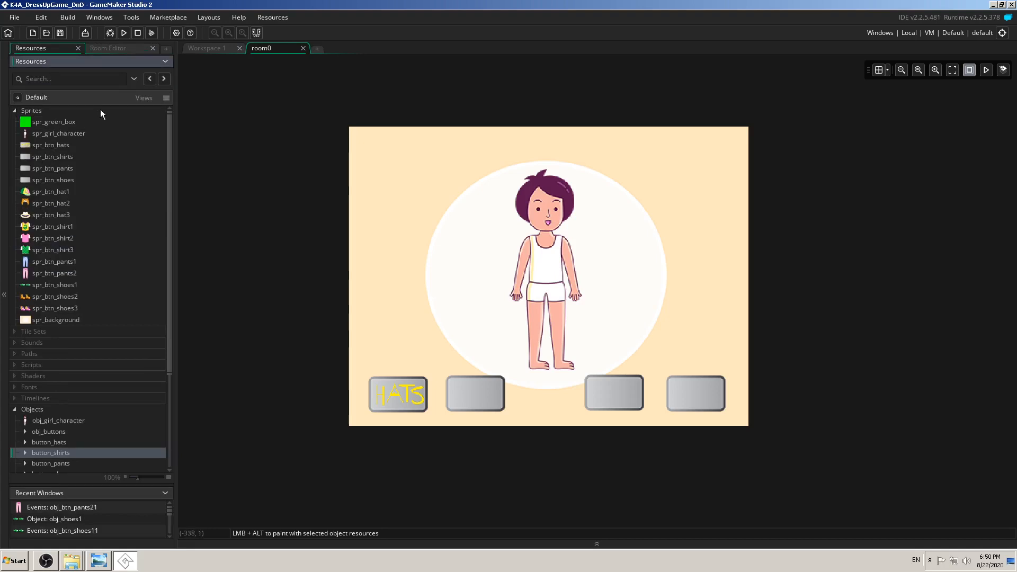
double_click(24, 157)
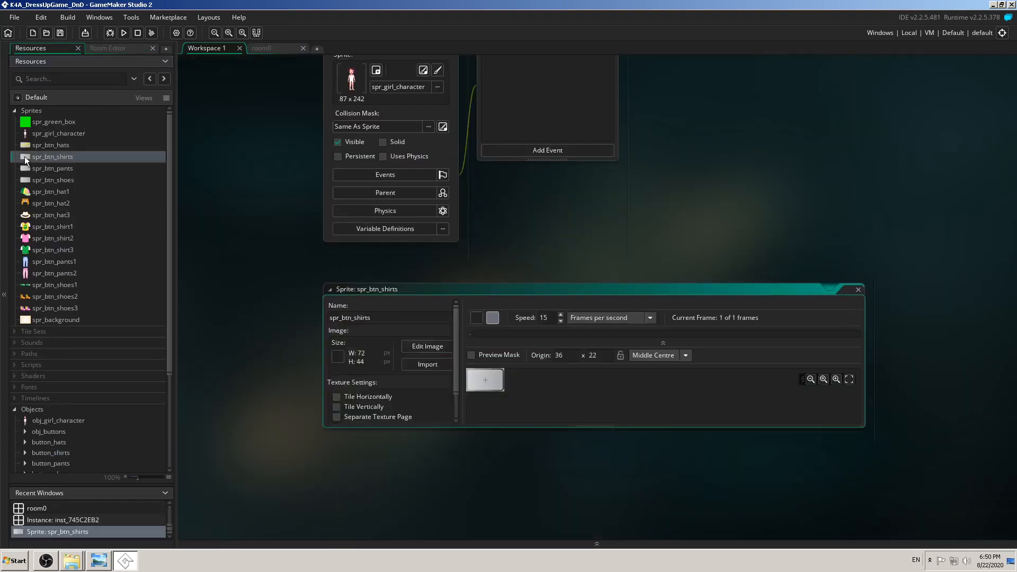
double_click(27, 168)
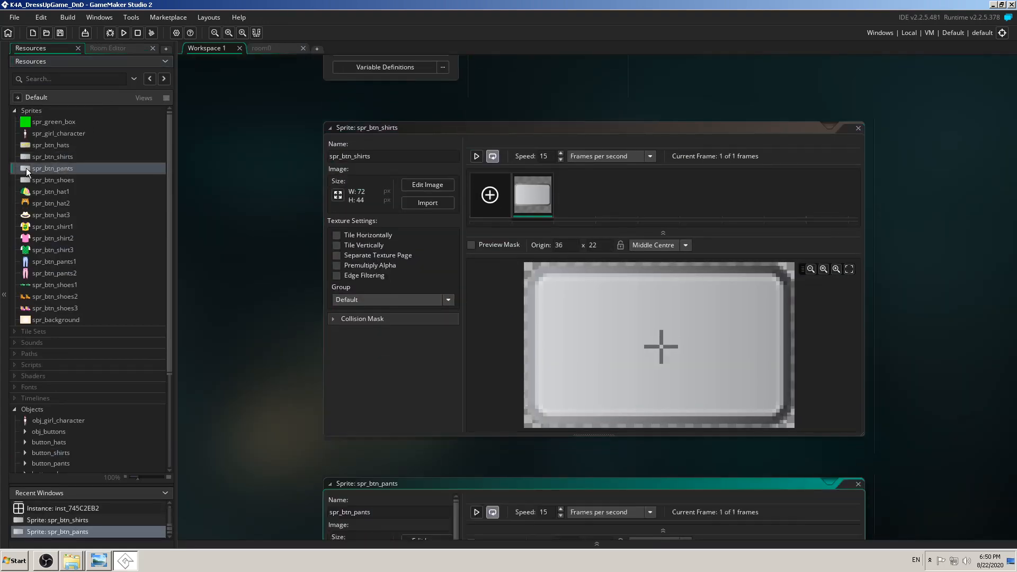
click(23, 175)
double_click(24, 176)
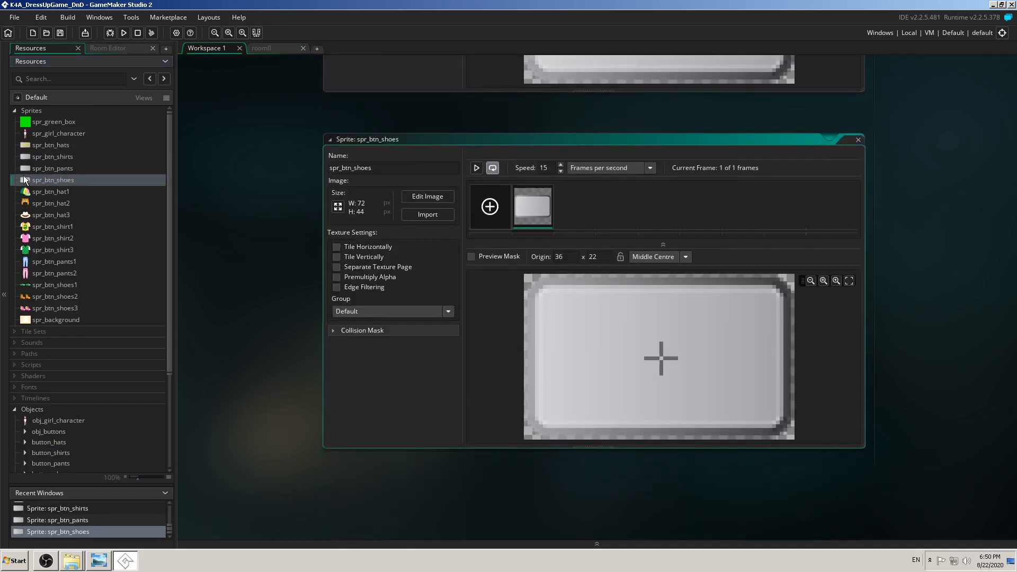
middle_drag(231, 145, 213, 343)
middle_drag(209, 68, 235, 400)
middle_drag(243, 99, 231, 396)
middle_drag(234, 231, 237, 409)
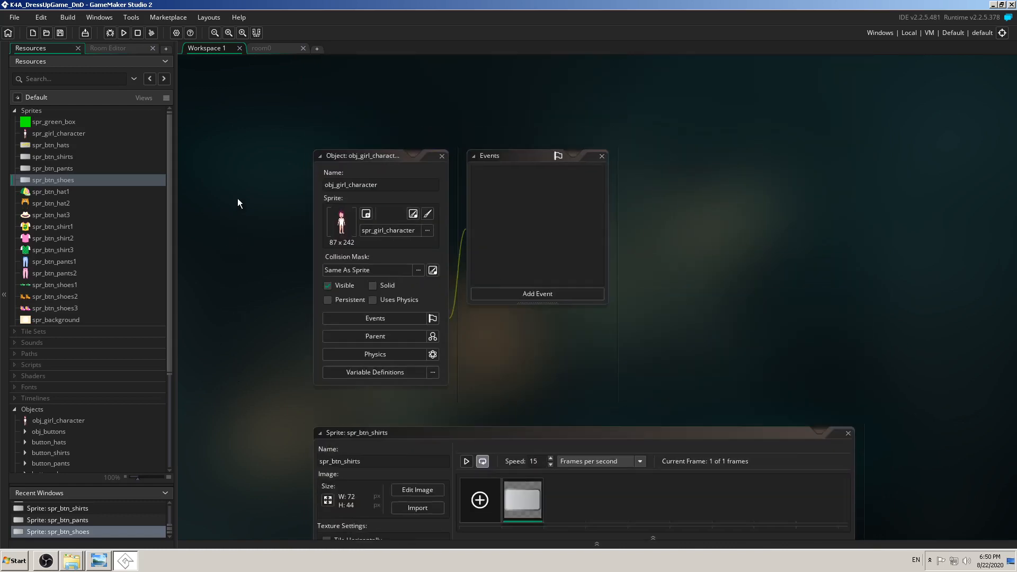
- Look over the girl character object and the opened category button sprites in the workspace
middle_drag(237, 199, 215, 305)
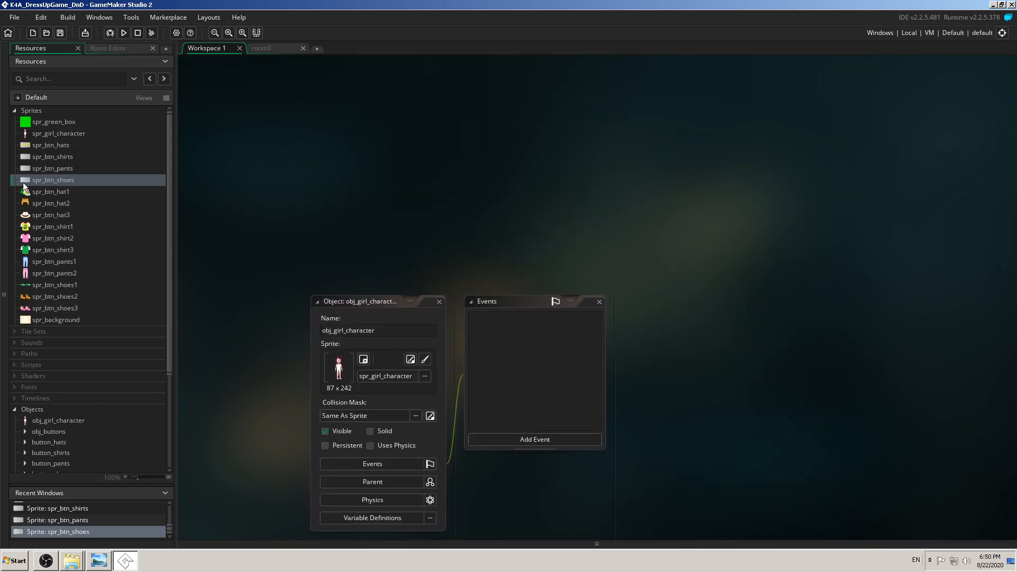
middle_drag(289, 335, 328, 116)
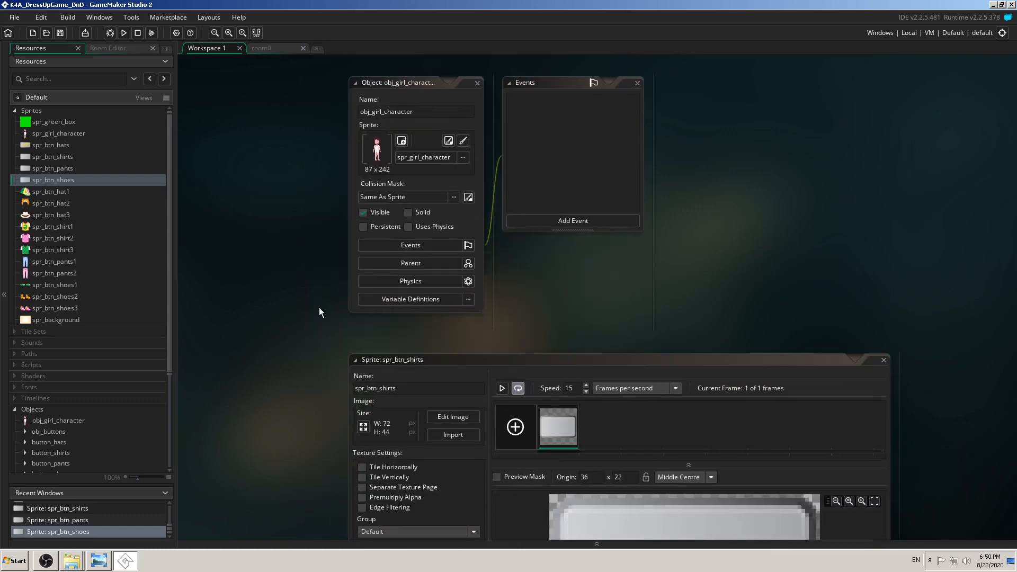
middle_drag(319, 307, 275, 179)
scroll(265, 246, down, 5)
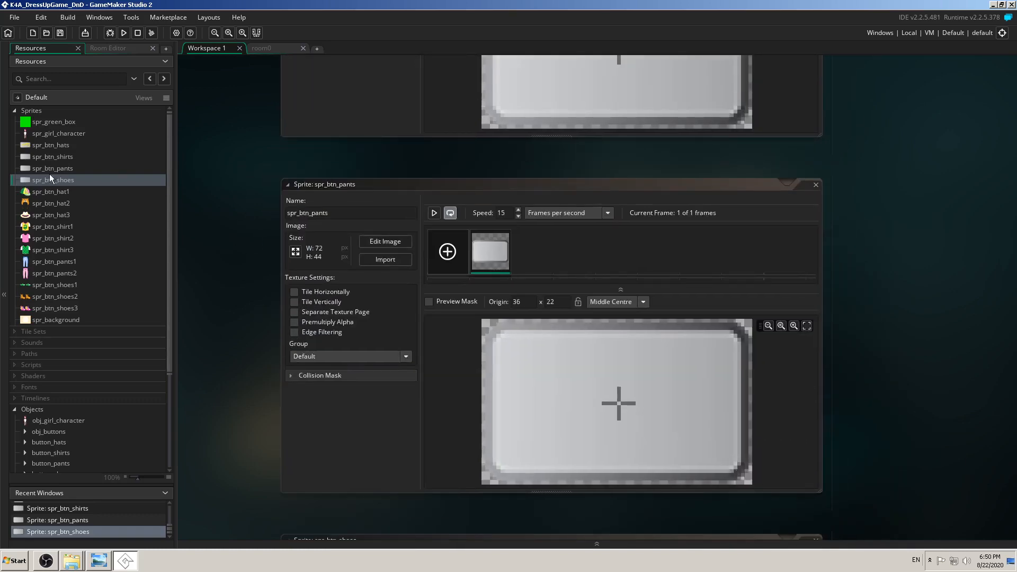
- Review the hat, shirt, pants and shoes button sprites listed in the project's Sprites group
click(37, 194)
click(45, 217)
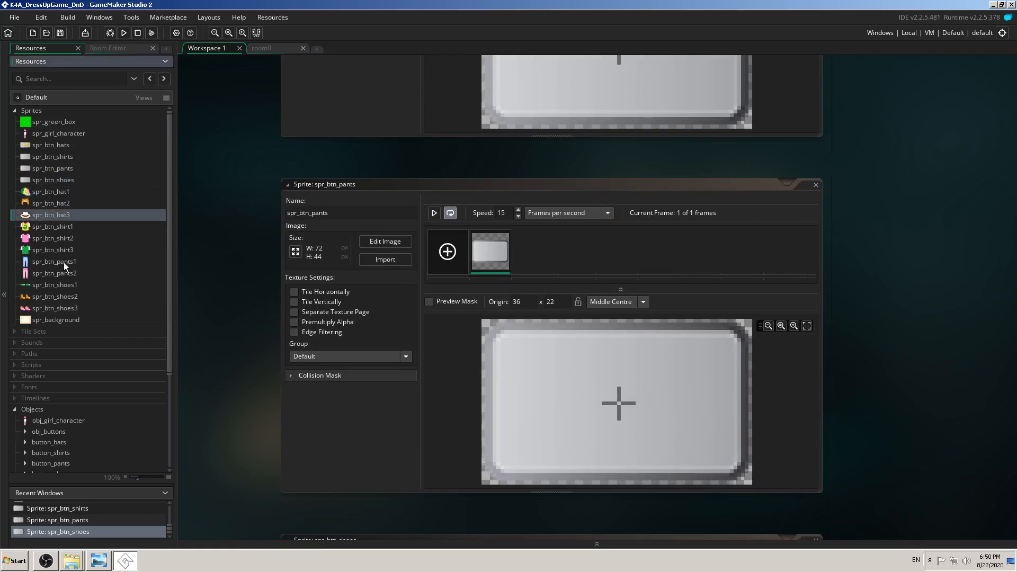
click(61, 113)
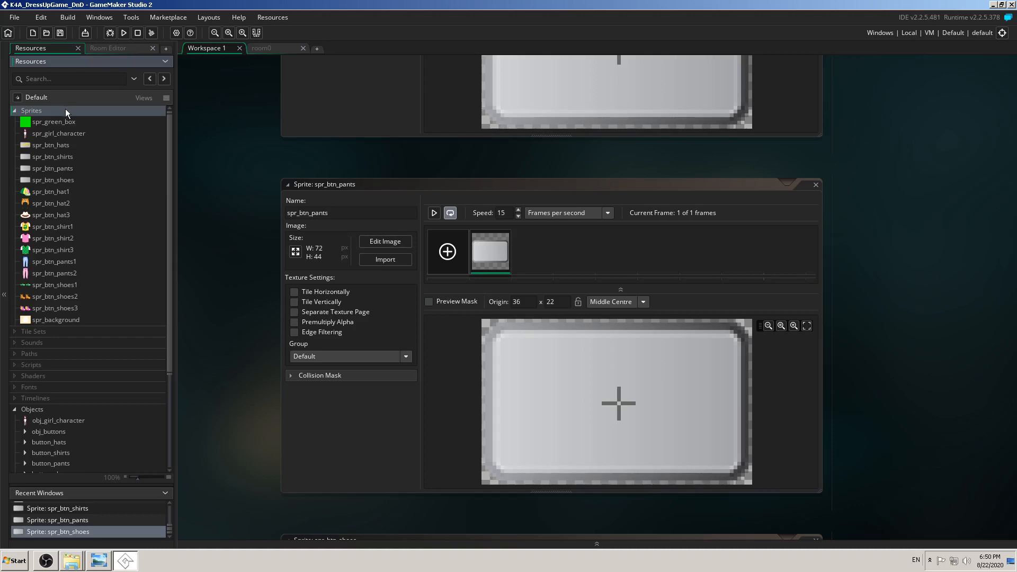
right_click(68, 109)
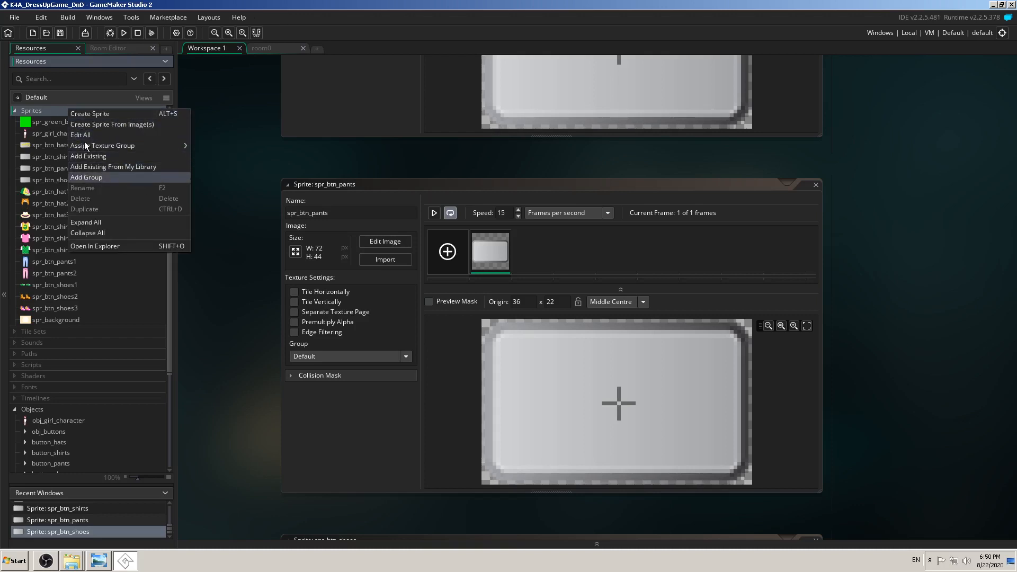
click(26, 113)
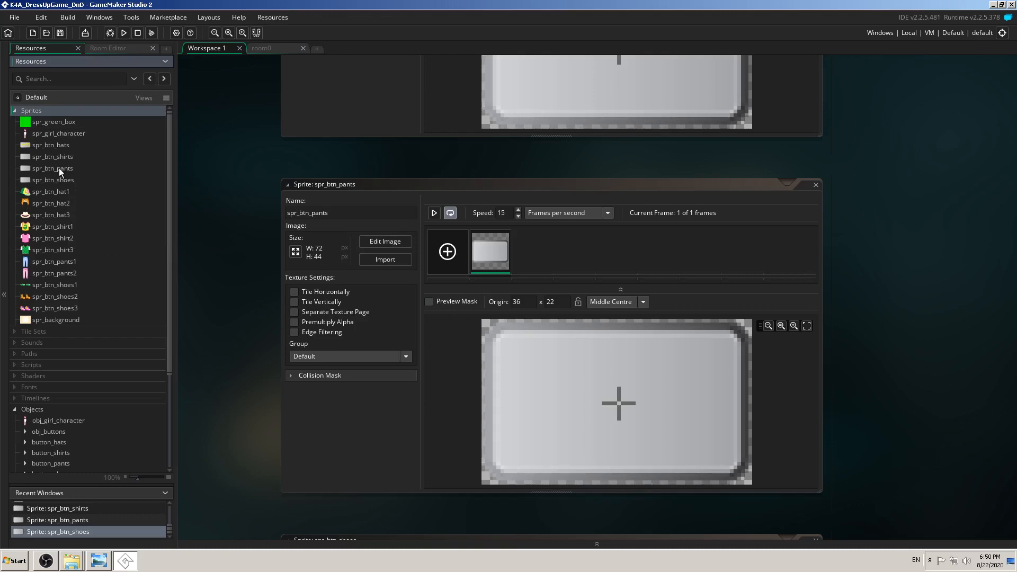
scroll(59, 244, down, 1)
click(62, 240)
scroll(62, 249, down, 2)
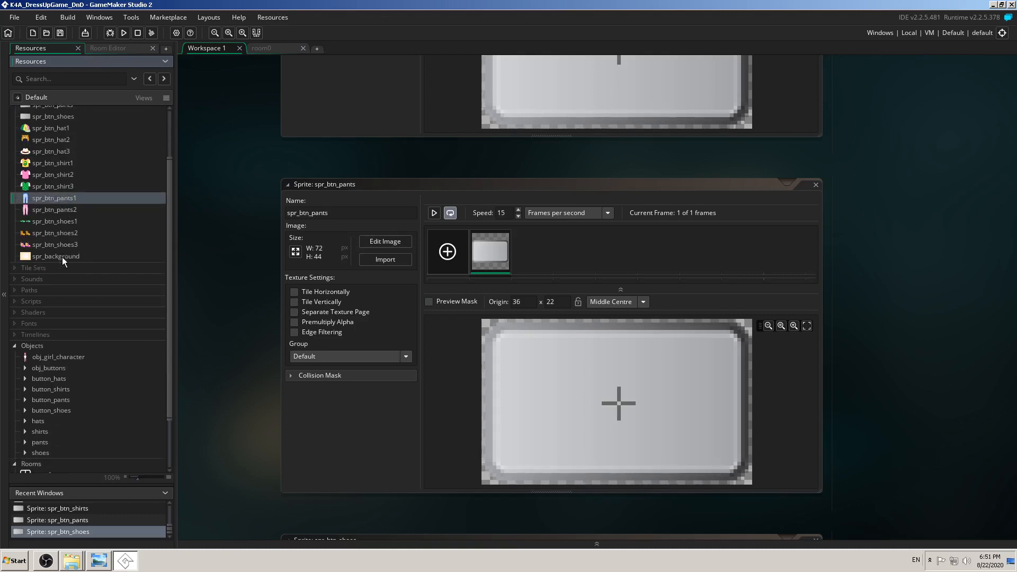
click(60, 222)
scroll(72, 230, up, 2)
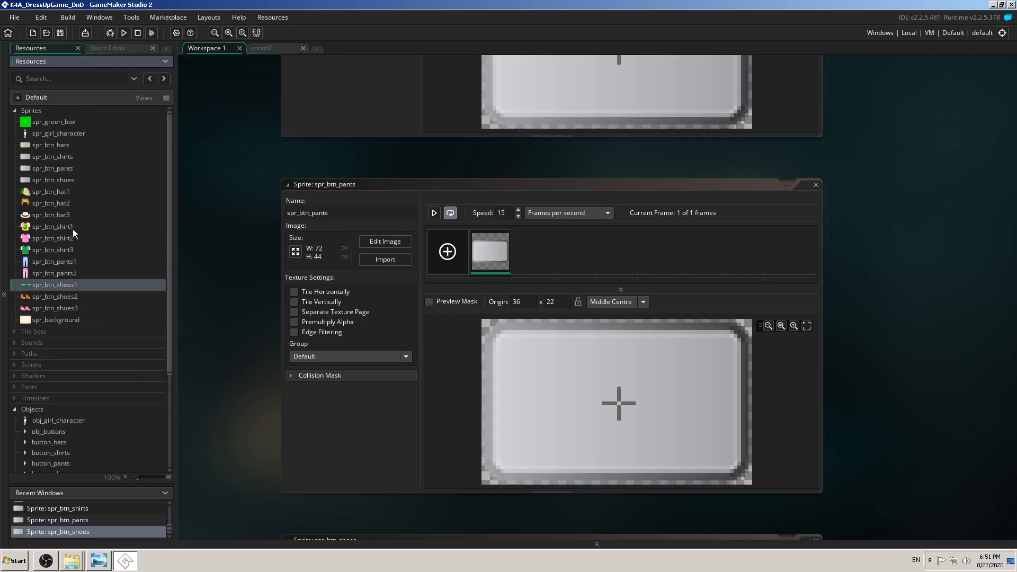
- Bring up room0 and save the project
click(268, 48)
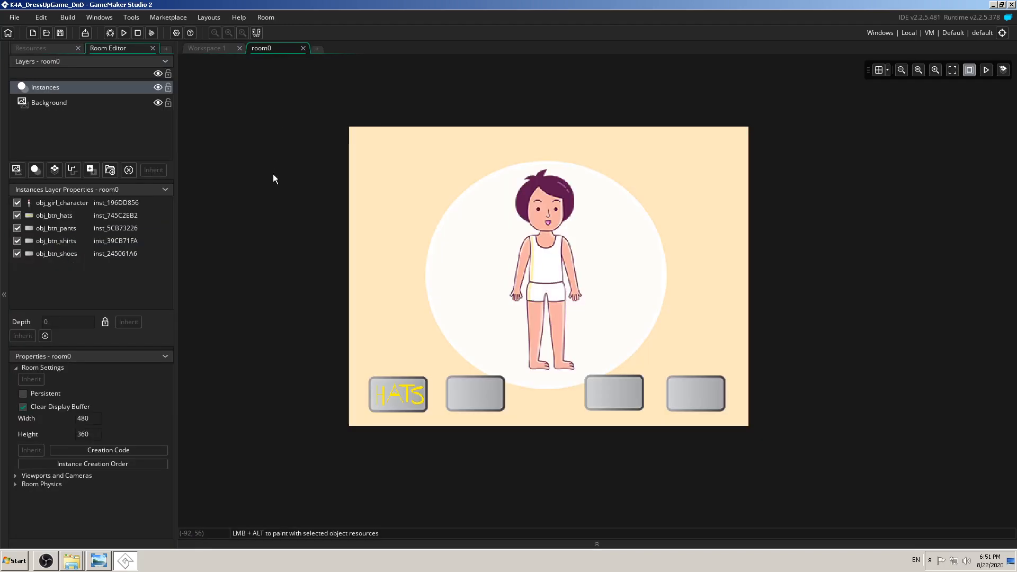
click(12, 19)
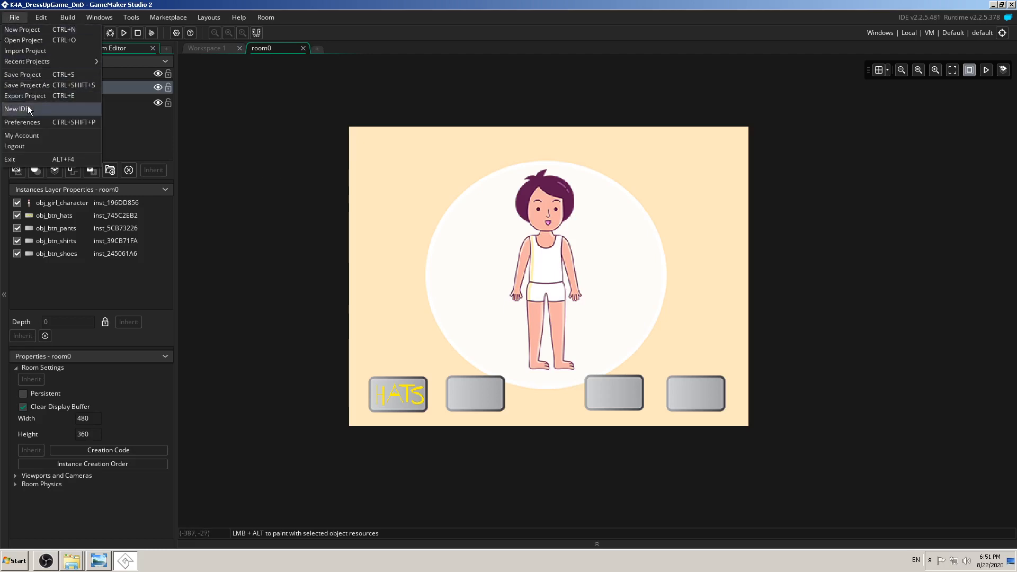
click(27, 74)
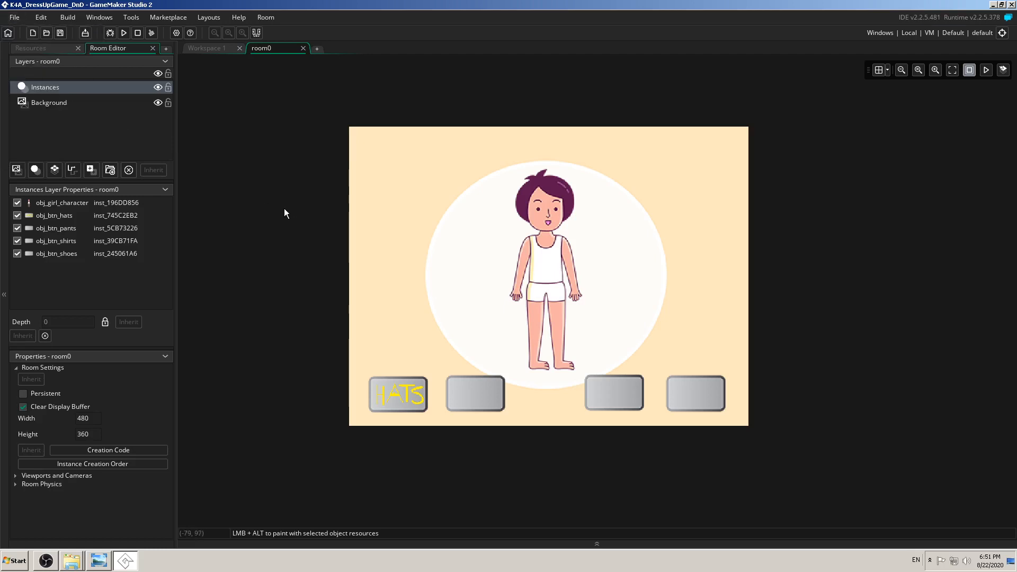